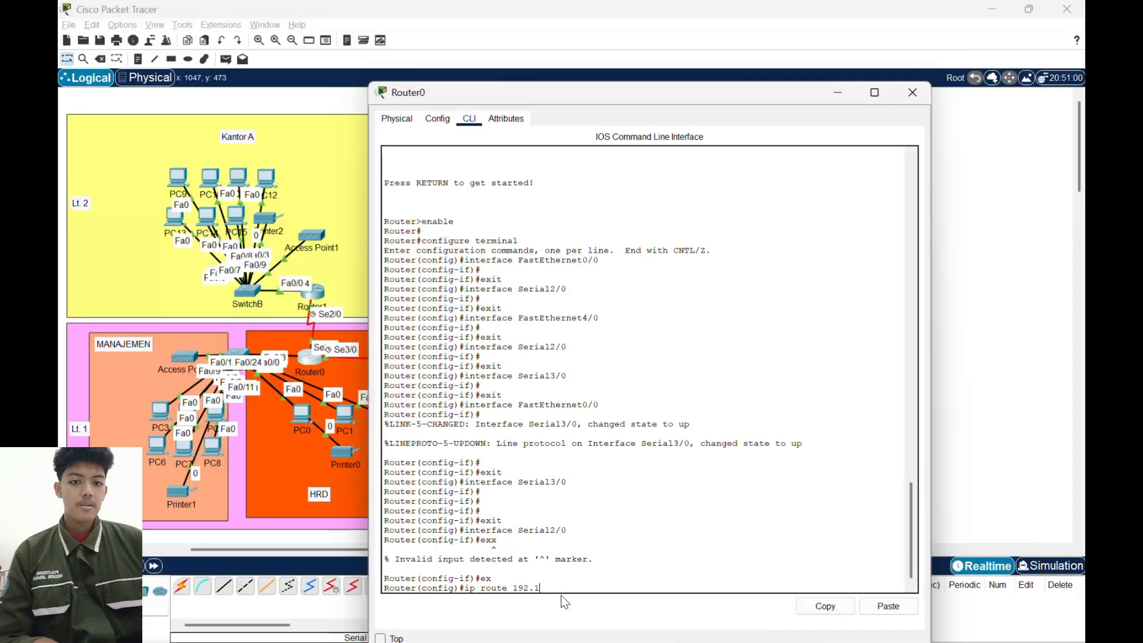
- Complete a static route on Router0 to 192.168.10.128 with mask 255.255.255.128 via 50.50.50.2, and put the router's window away
text(.10.128)
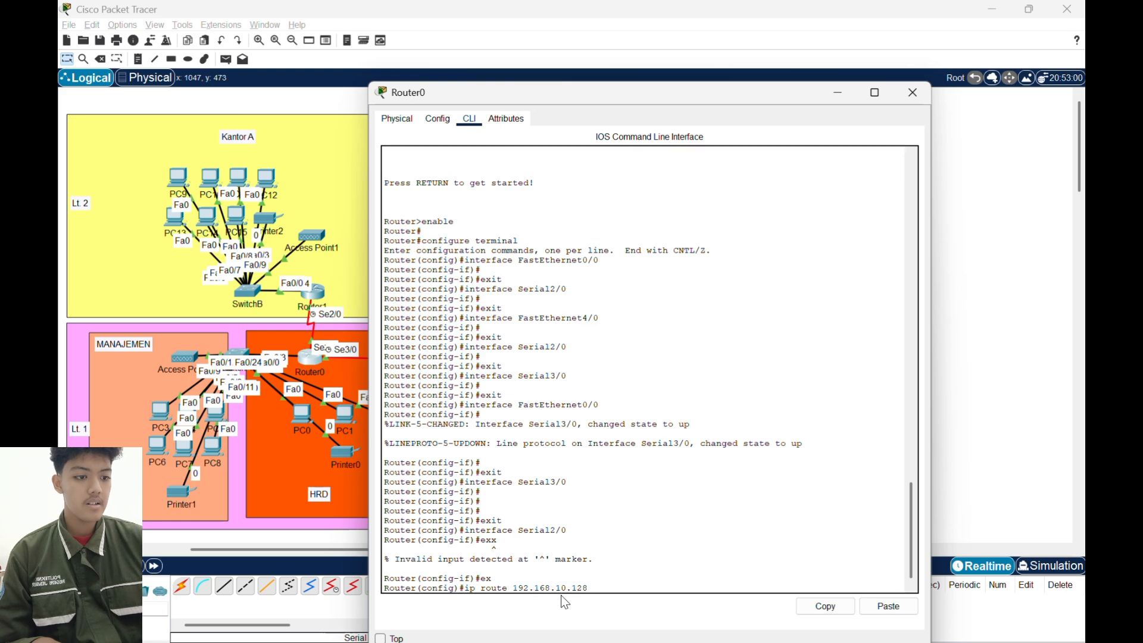
text( 255.25)
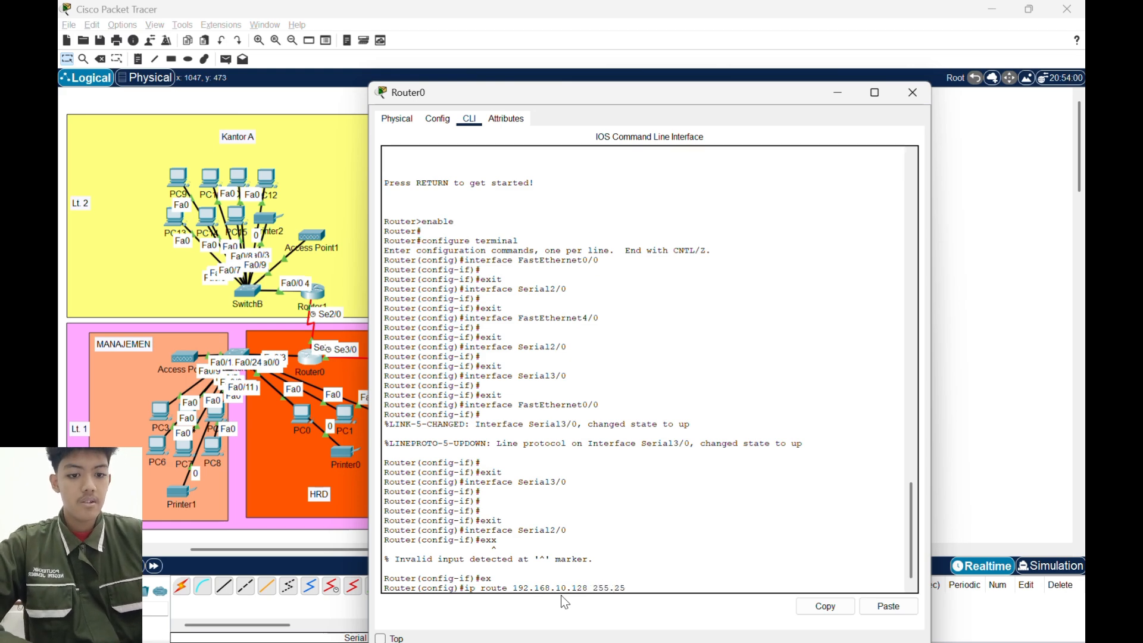
text(5.255.252)
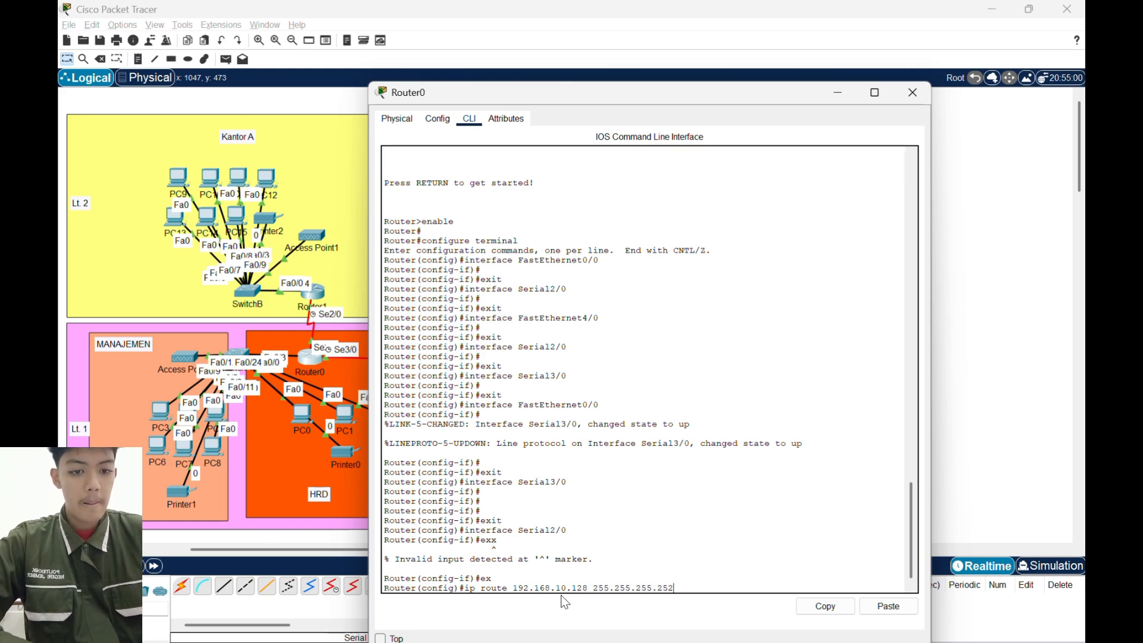
key(BackSpace)
key(BackSpace)
key(BackSpace)
text(128)
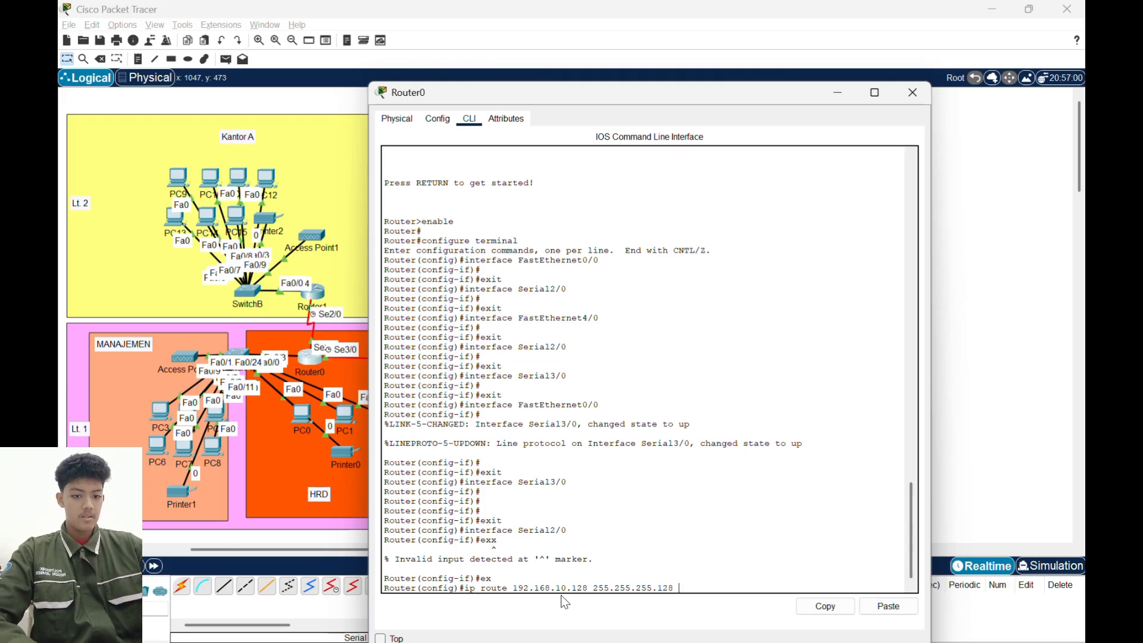
text( 50.50.)
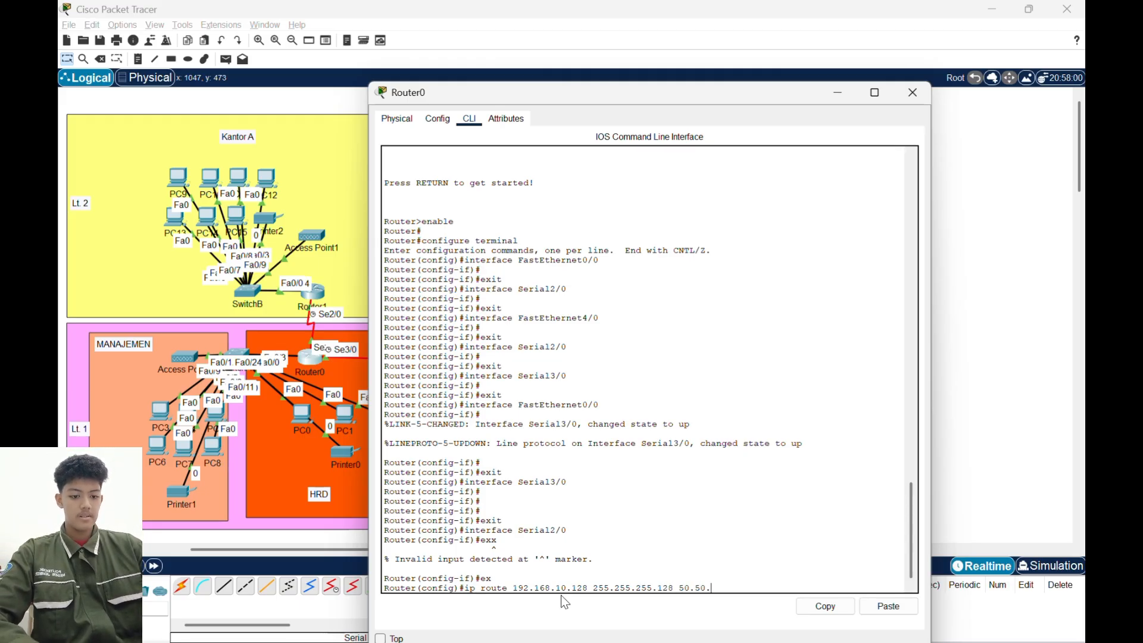
text(50.2)
key(Return)
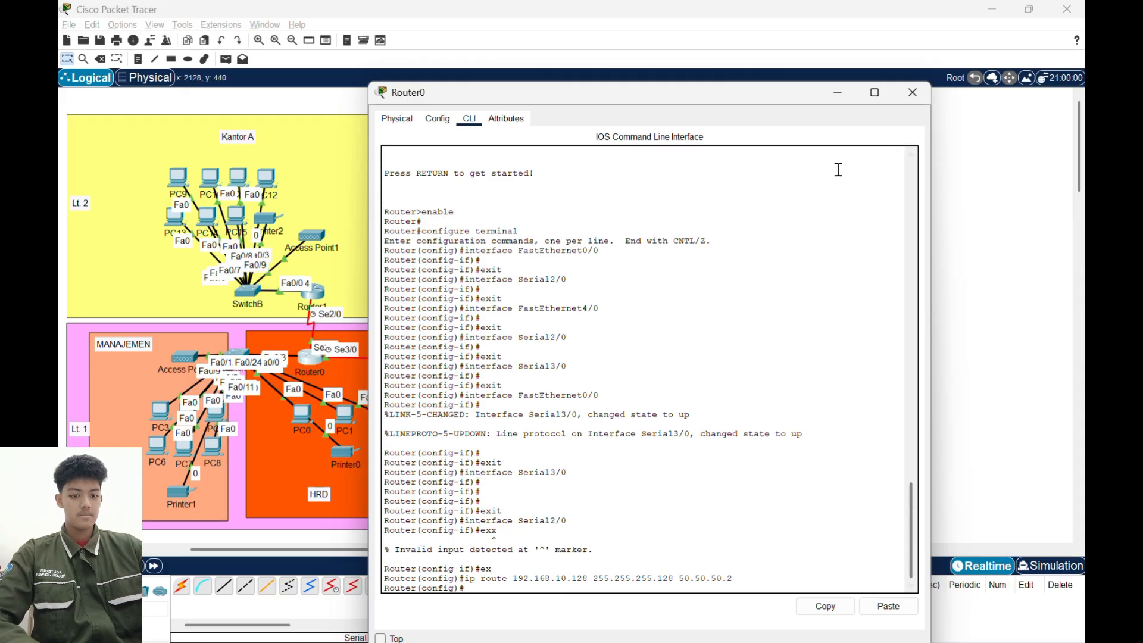
click(838, 94)
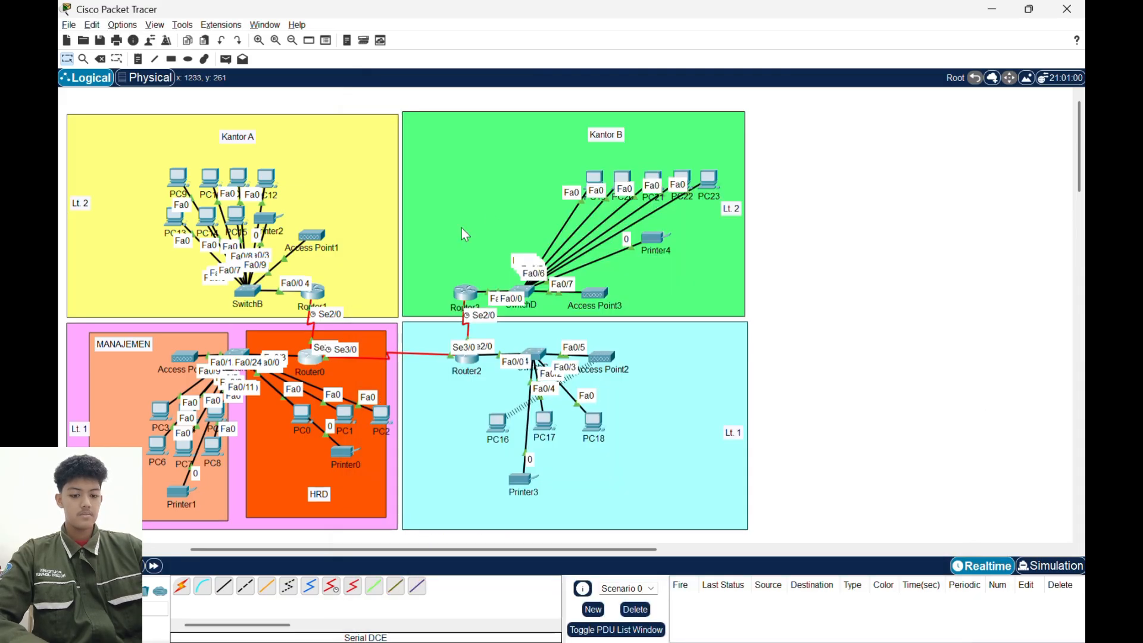
- Open Router1's command line and leave the Serial2/0 interface mode for global configuration mode
click(322, 302)
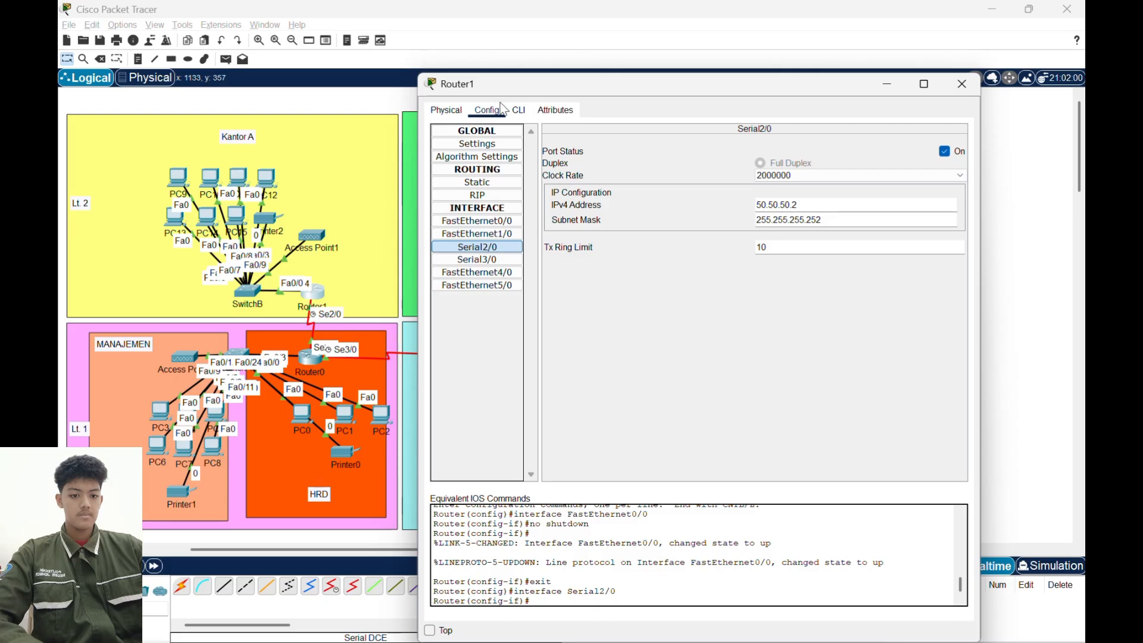
click(510, 112)
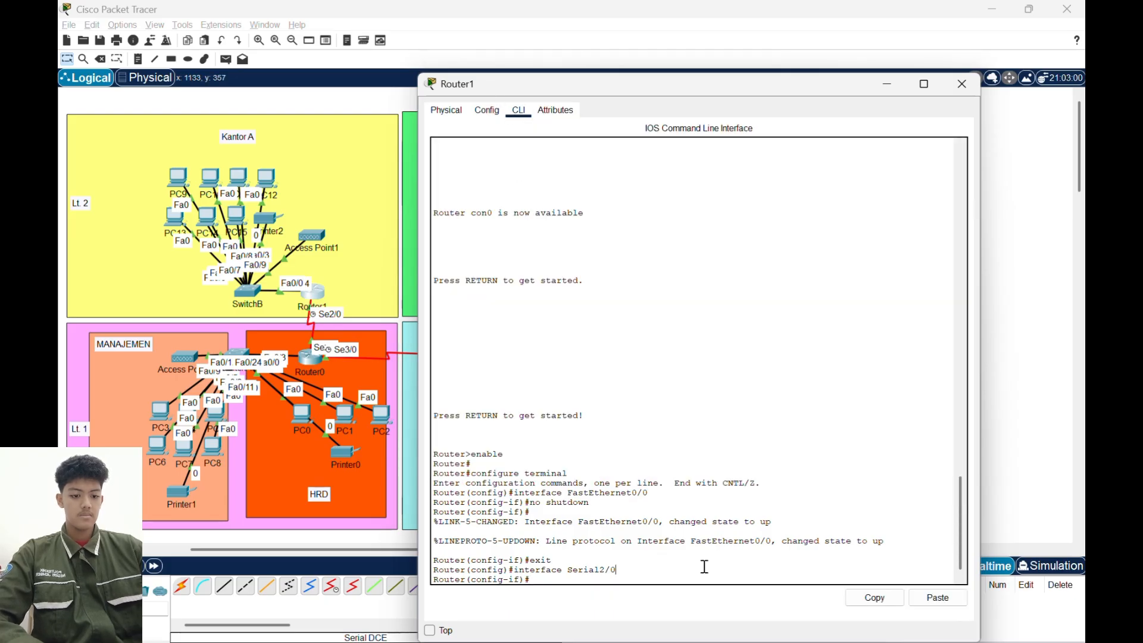
text(ex)
key(Return)
- Add a static route on Router1 to 192.168.10.0 with mask 255.255.255.192 via 50.50.50.1
text(ip rotue)
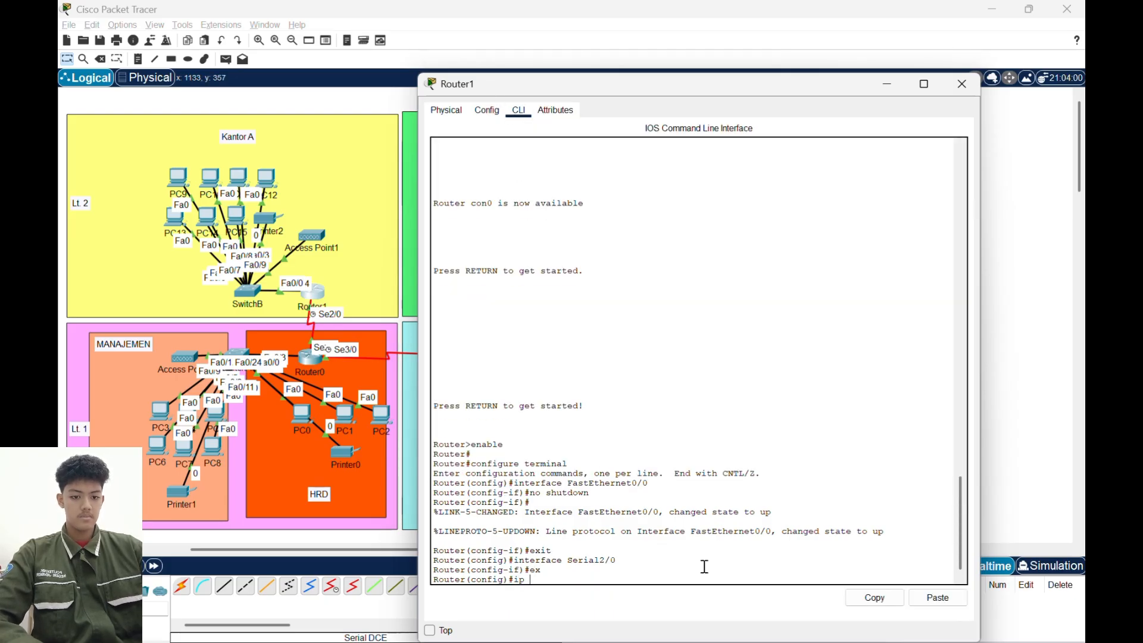
key(BackSpace)
key(BackSpace)
key(BackSpace)
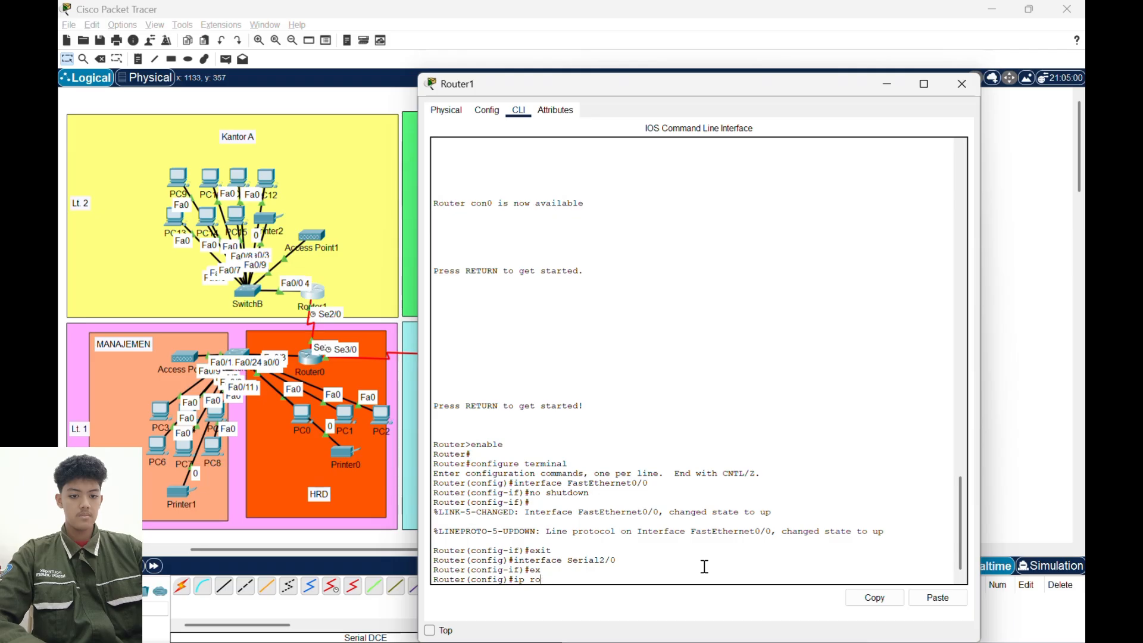
text(ute)
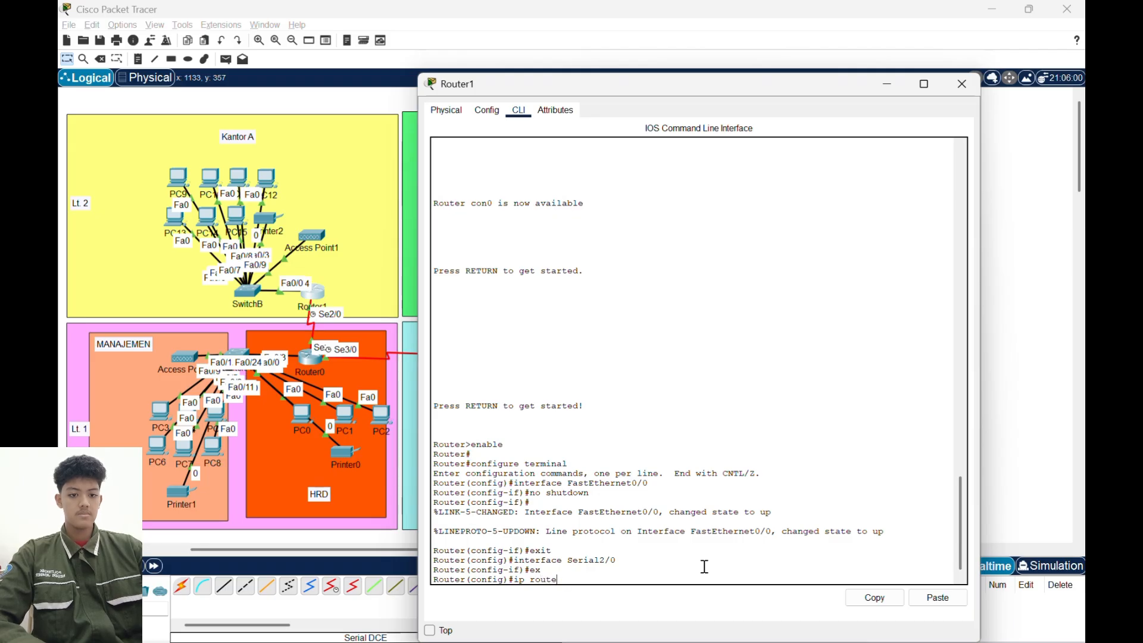
text( 192.1)
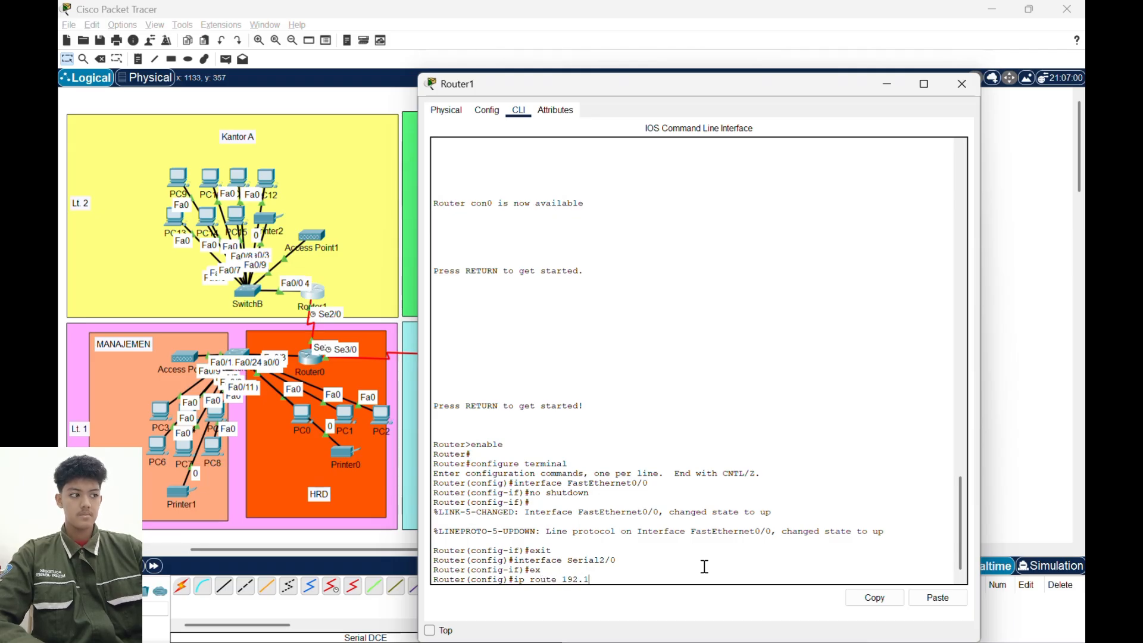
text(68.)
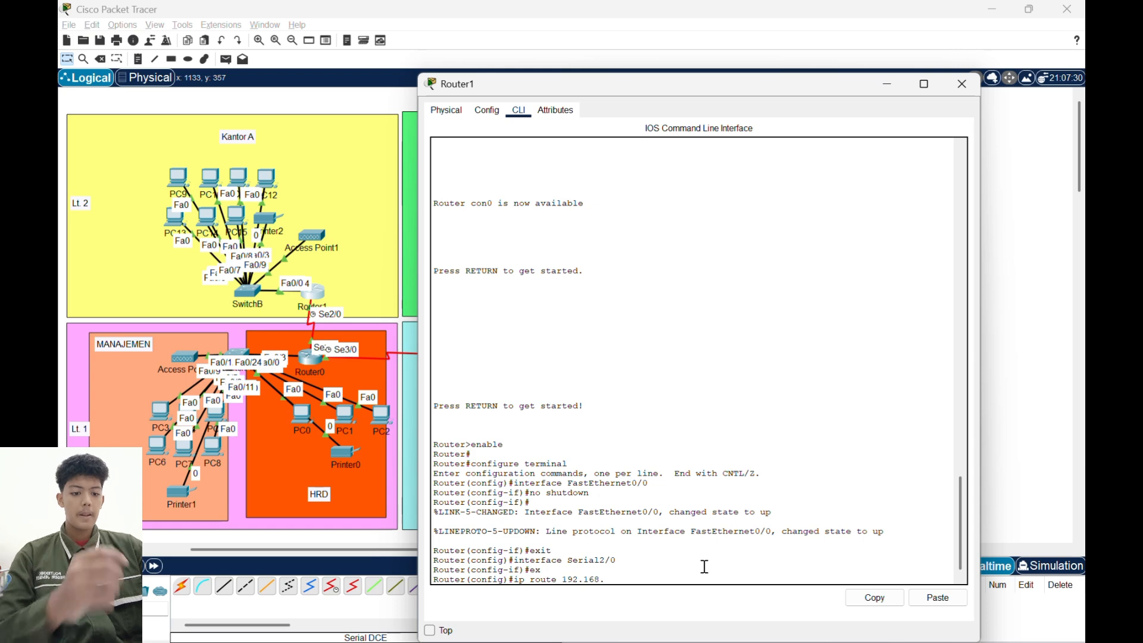
text(10.0 255.25.5)
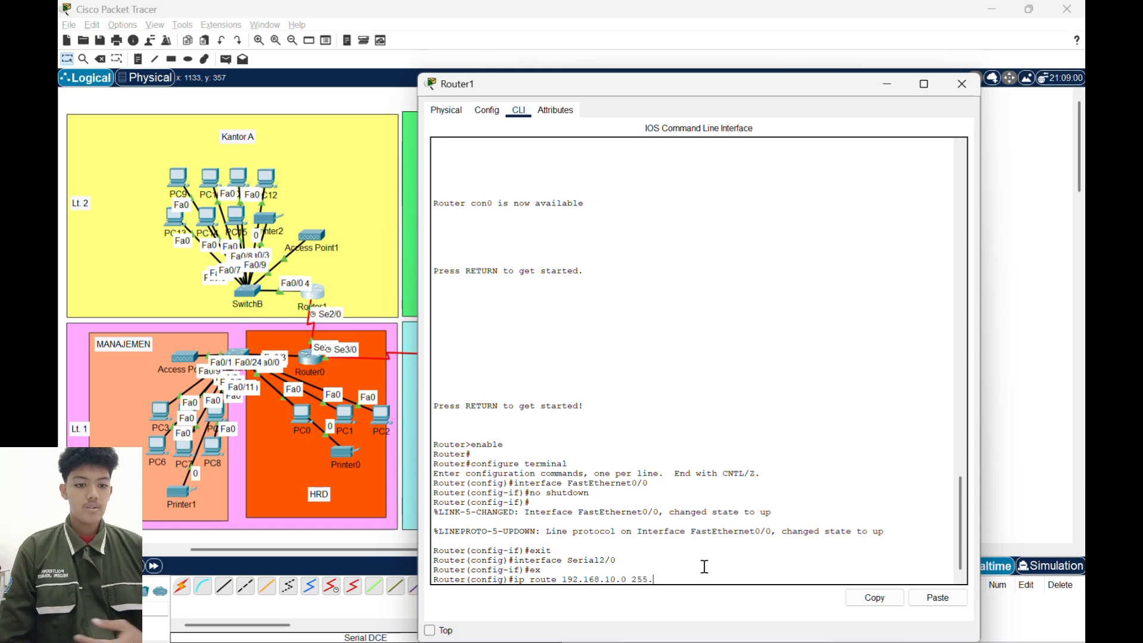
key(BackSpace)
text(5.255.2)
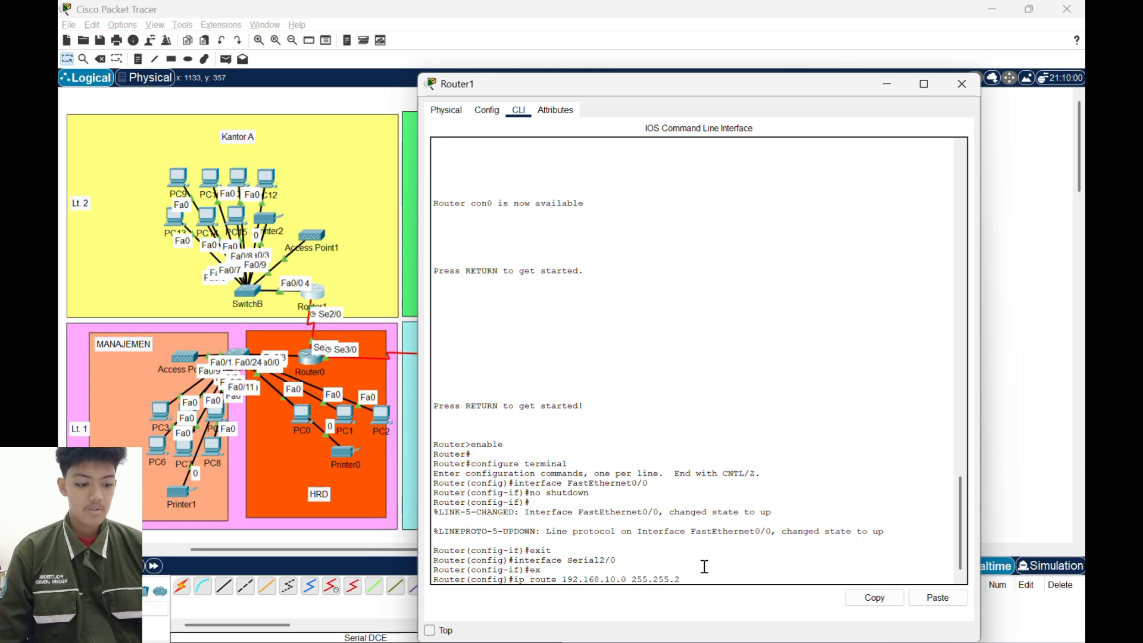
text(55.192)
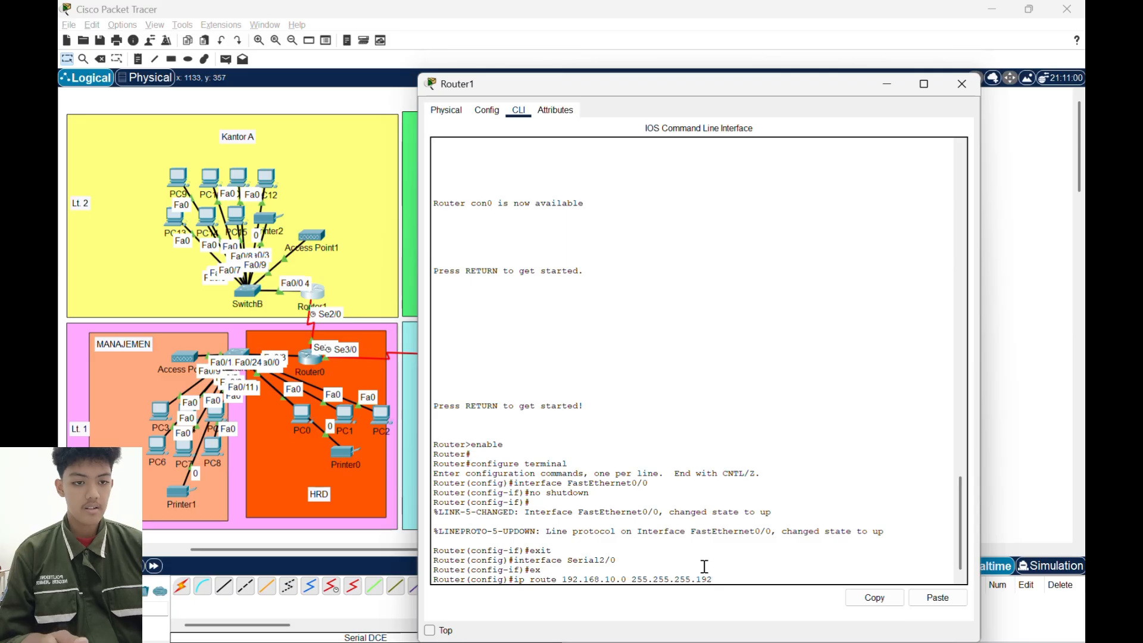
text( 50.50)
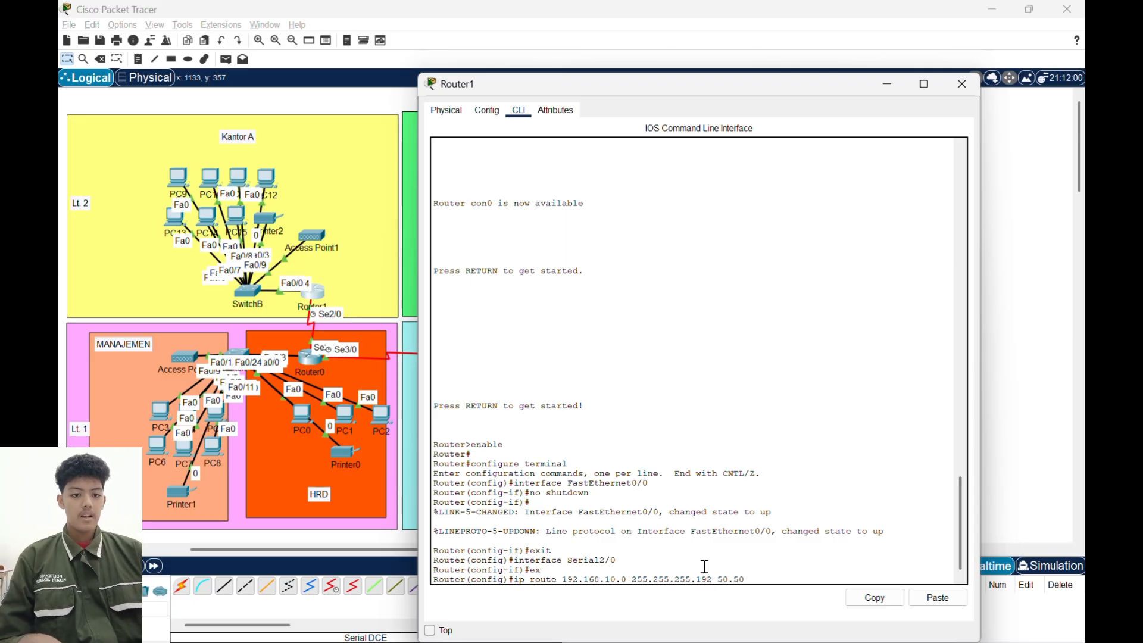
text(.50.1)
key(Return)
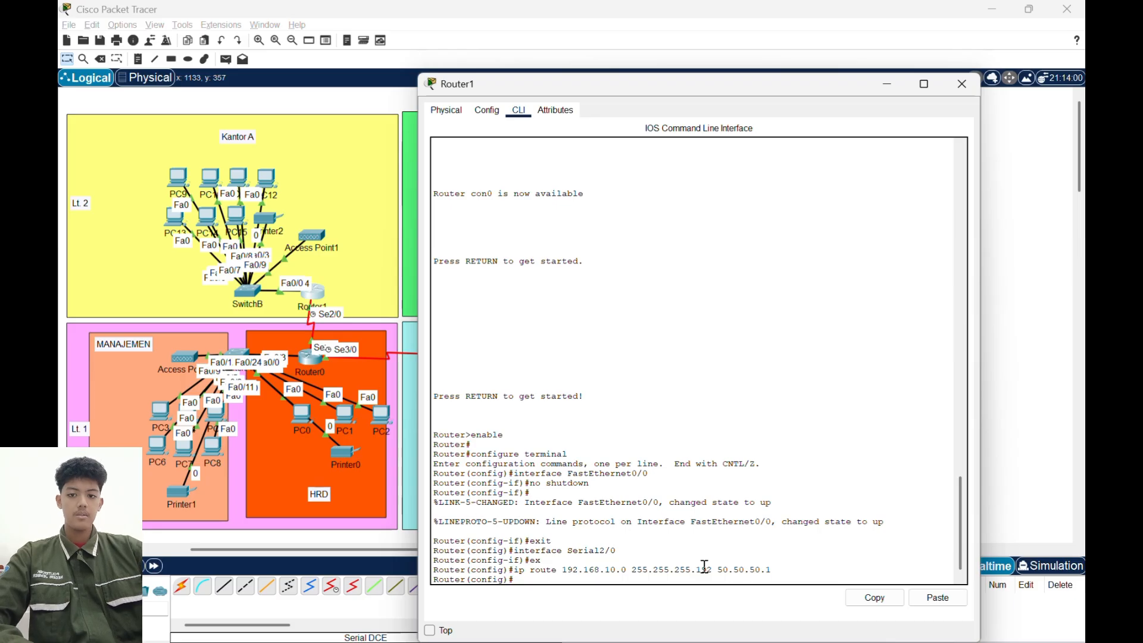
- Reuse the previous route command on Router1 to add network 192.168.10.64 with mask 255.255.255.192 via 50.50.50.1, and put its window away
key(Up)
key(Left)
key(Left)
key(Left)
key(Left)
key(Left)
key(Left)
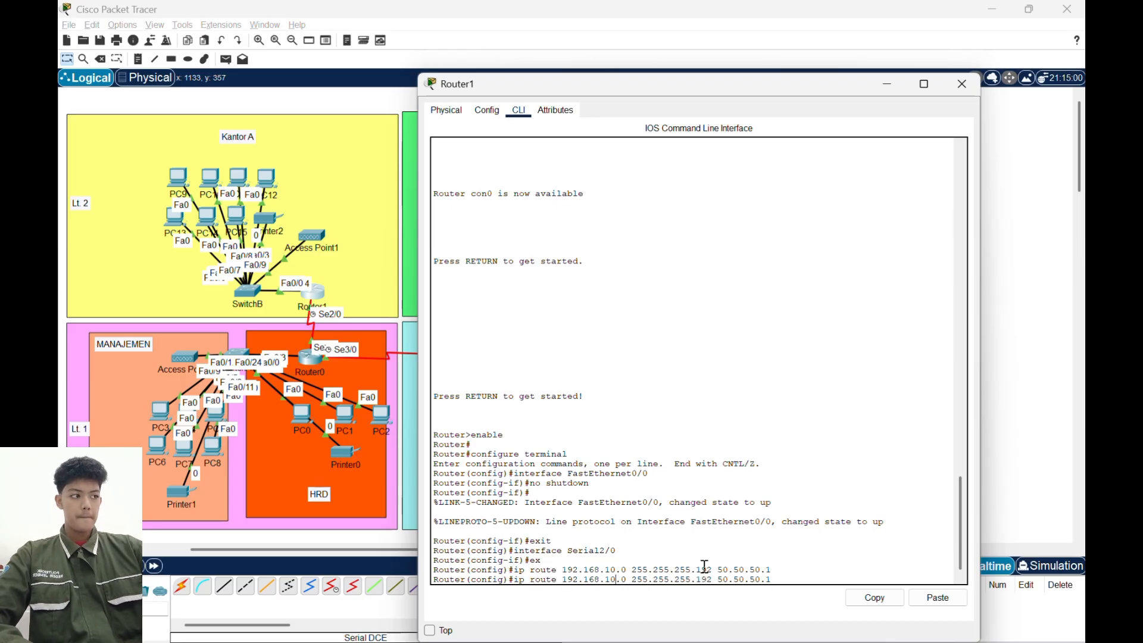
key(BackSpace)
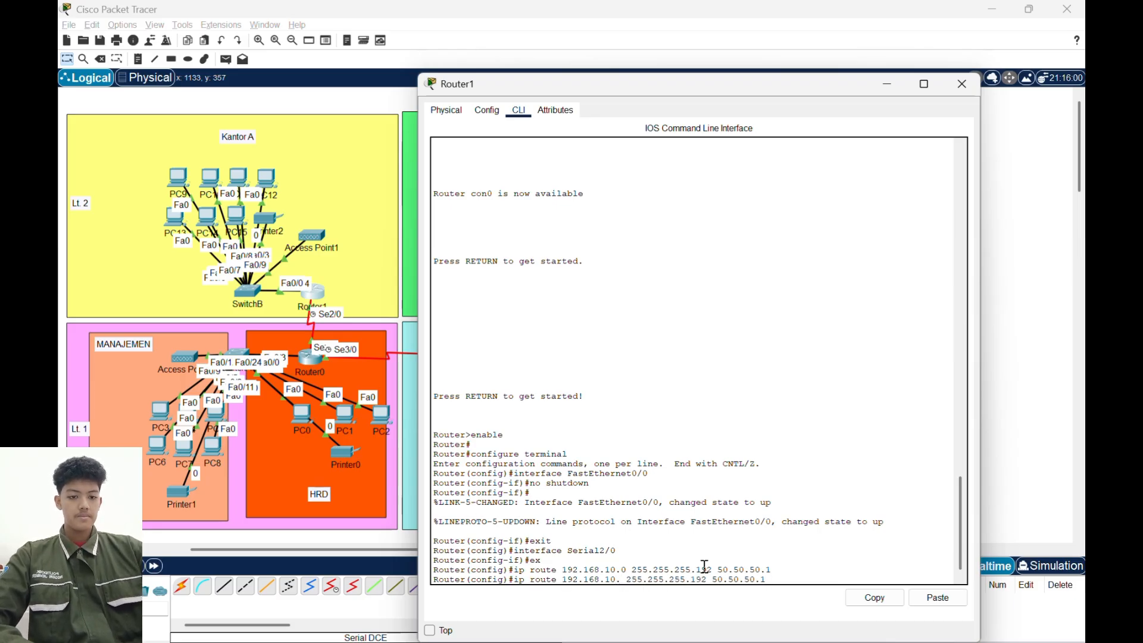
text(64)
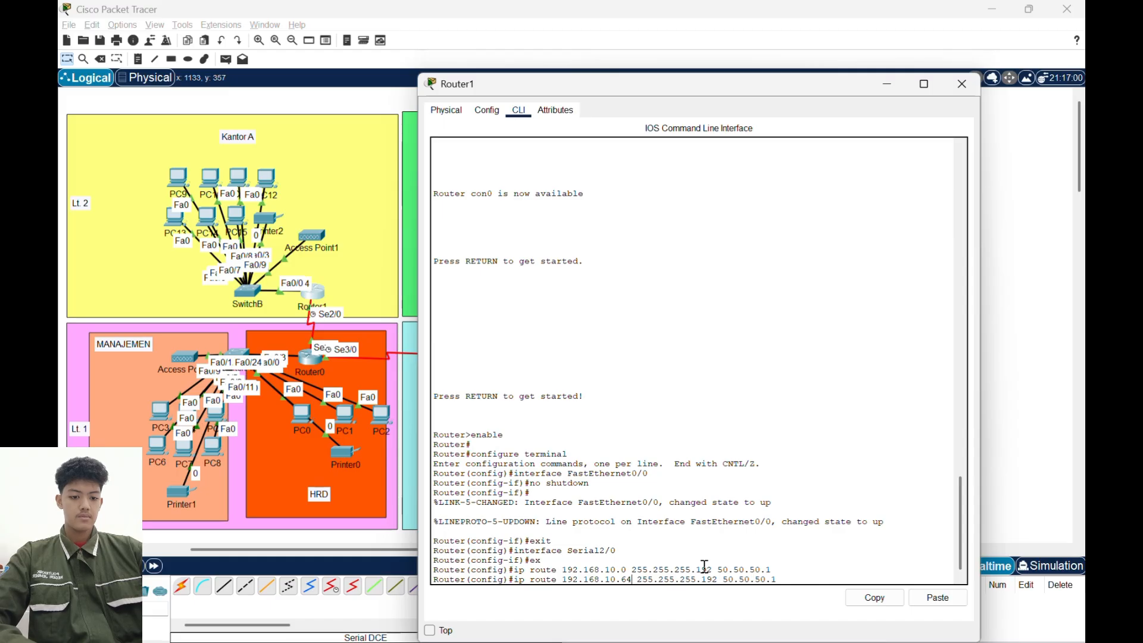
key(Return)
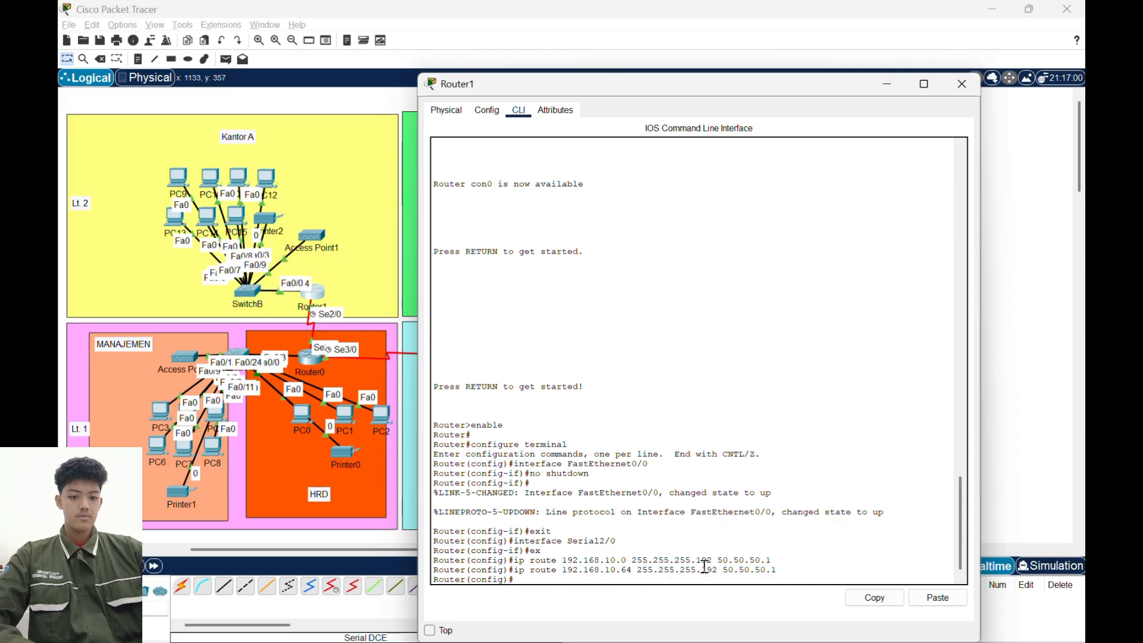
click(886, 87)
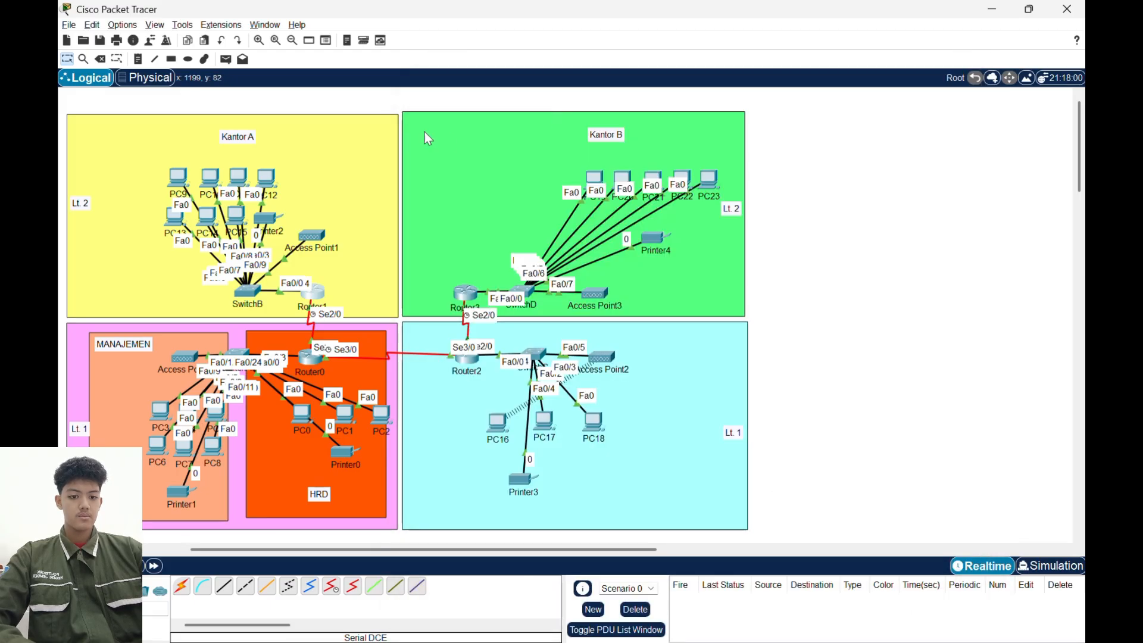
- Test connectivity with simple PDUs from PC9 to PC0 and from PC9 to PC3, and clear the test scenario
click(225, 61)
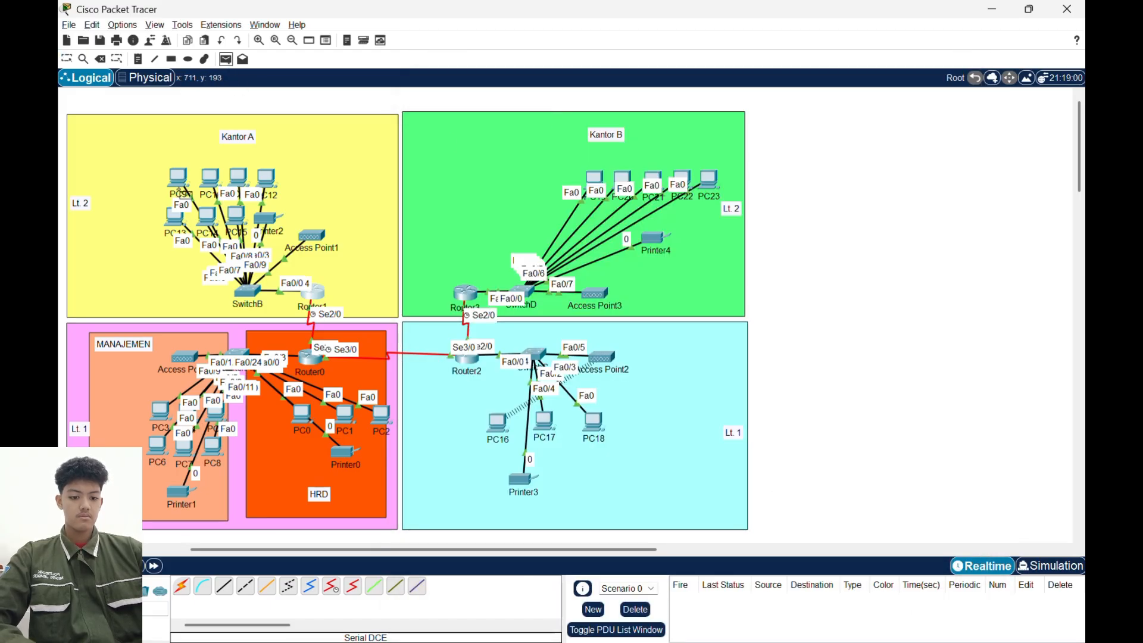
click(307, 421)
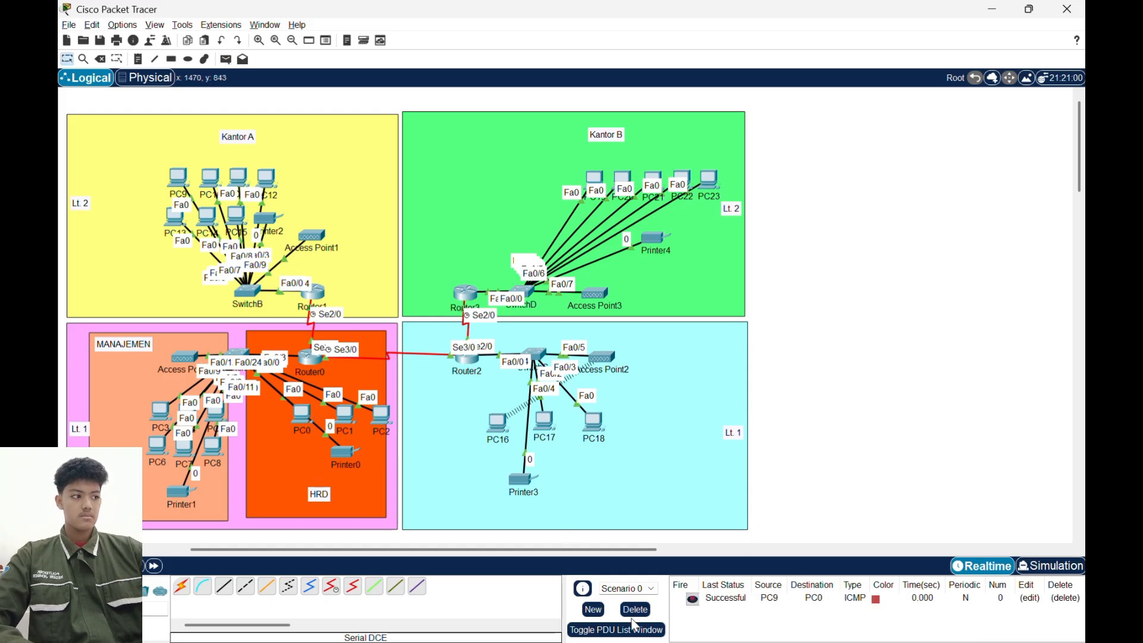
click(225, 60)
click(180, 179)
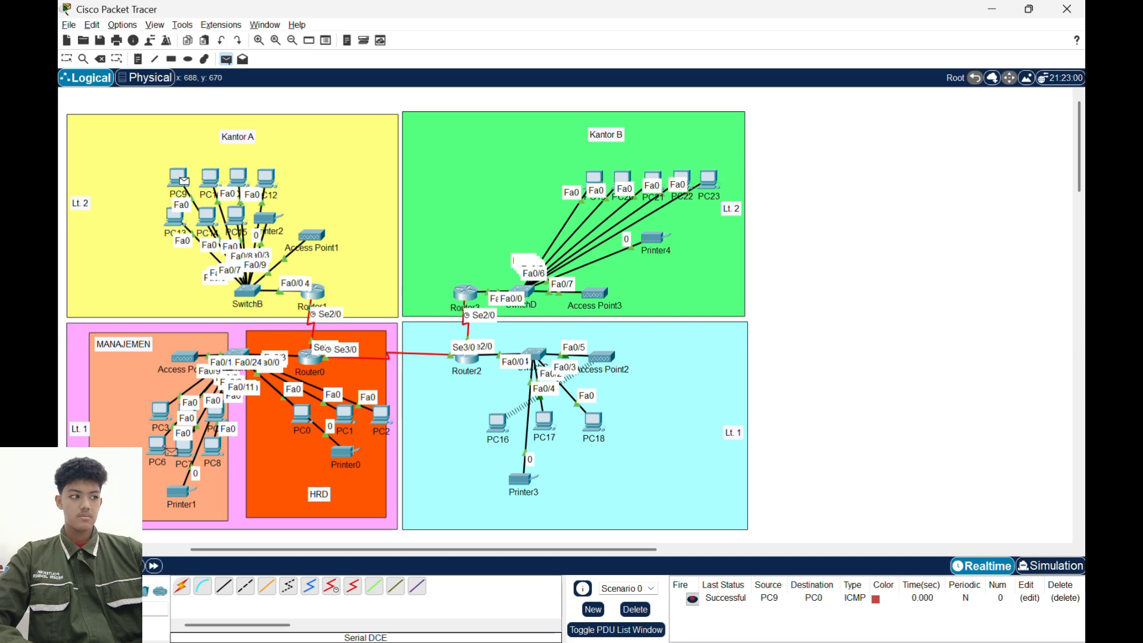
click(160, 414)
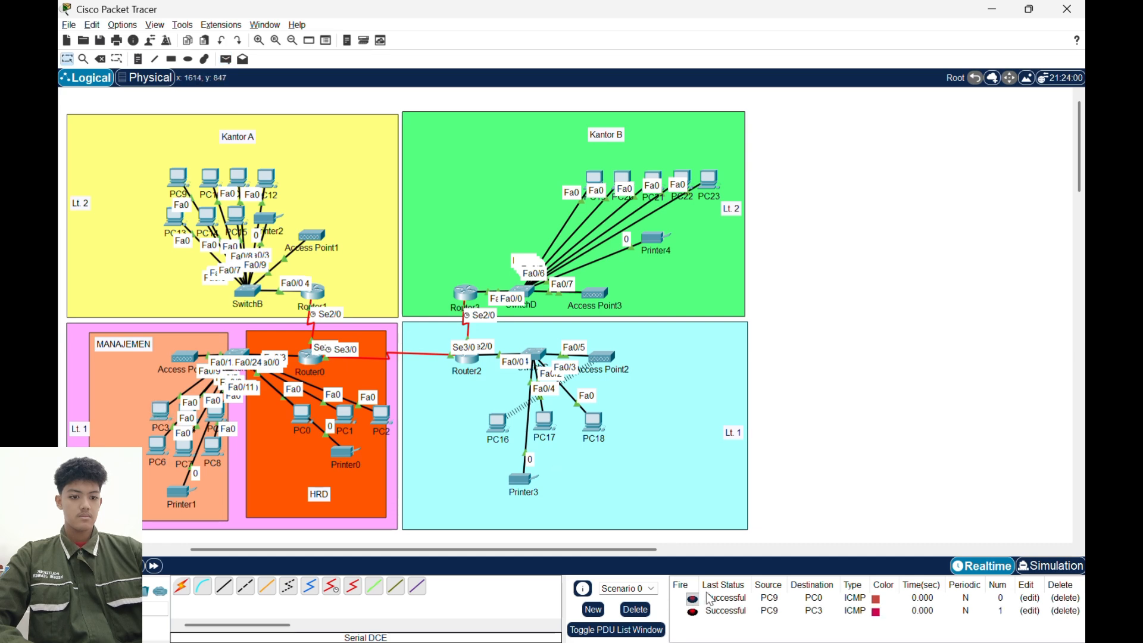
click(624, 615)
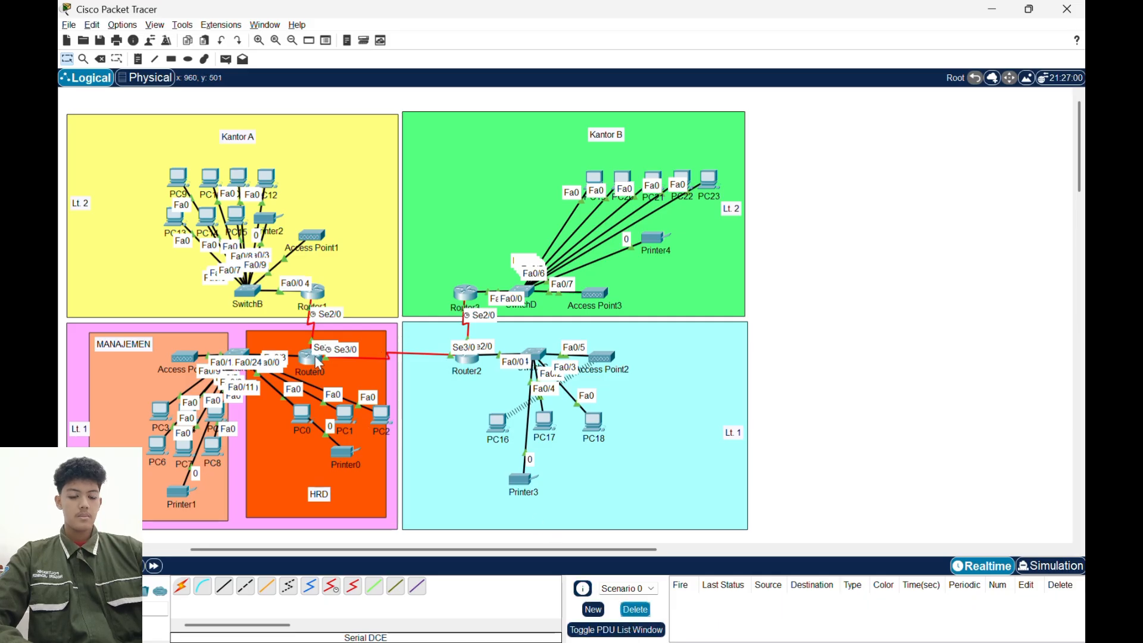
- Remove Router0's static route to 192.168.10.128 255.255.255.128 via 50.50.50.2 with the no form of the command, and put its window away
click(318, 361)
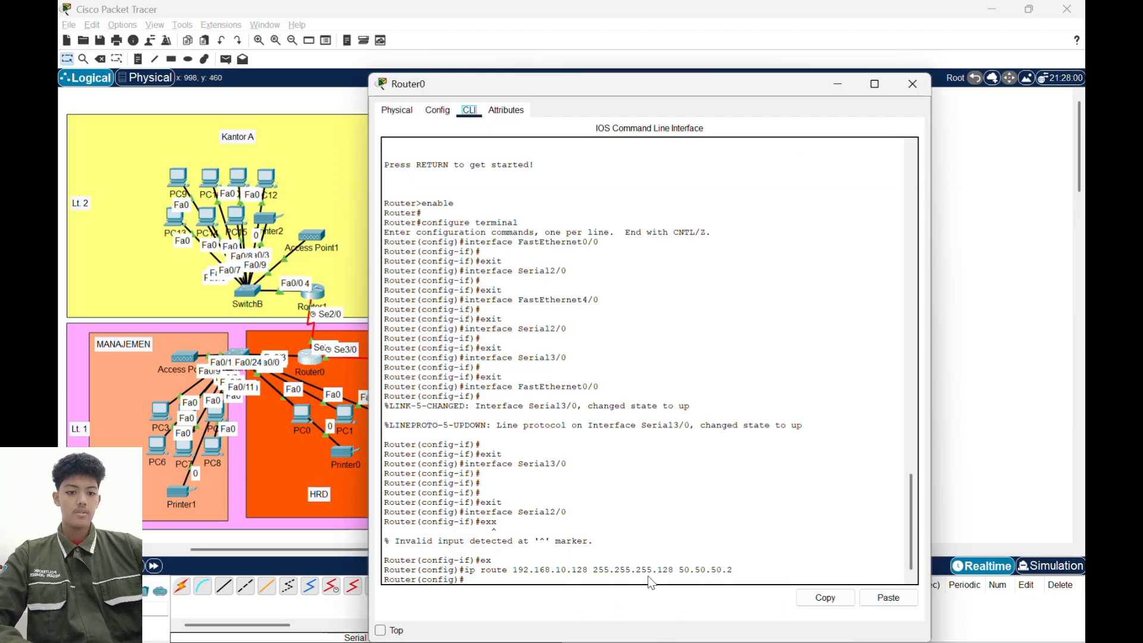
key(Up)
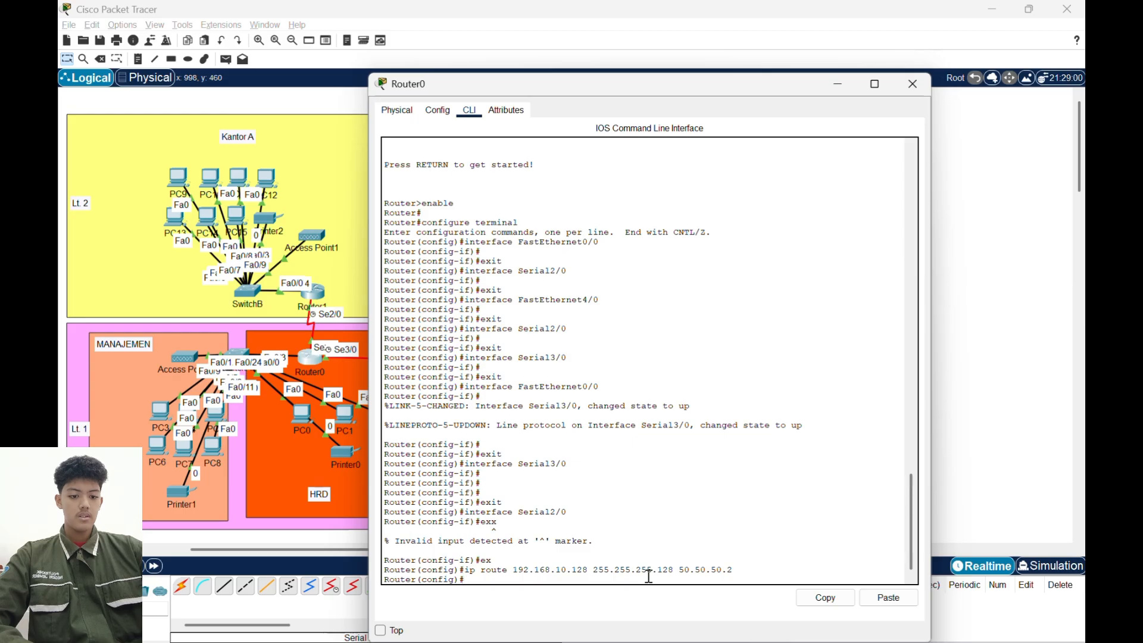
key(Left)
key(Left)
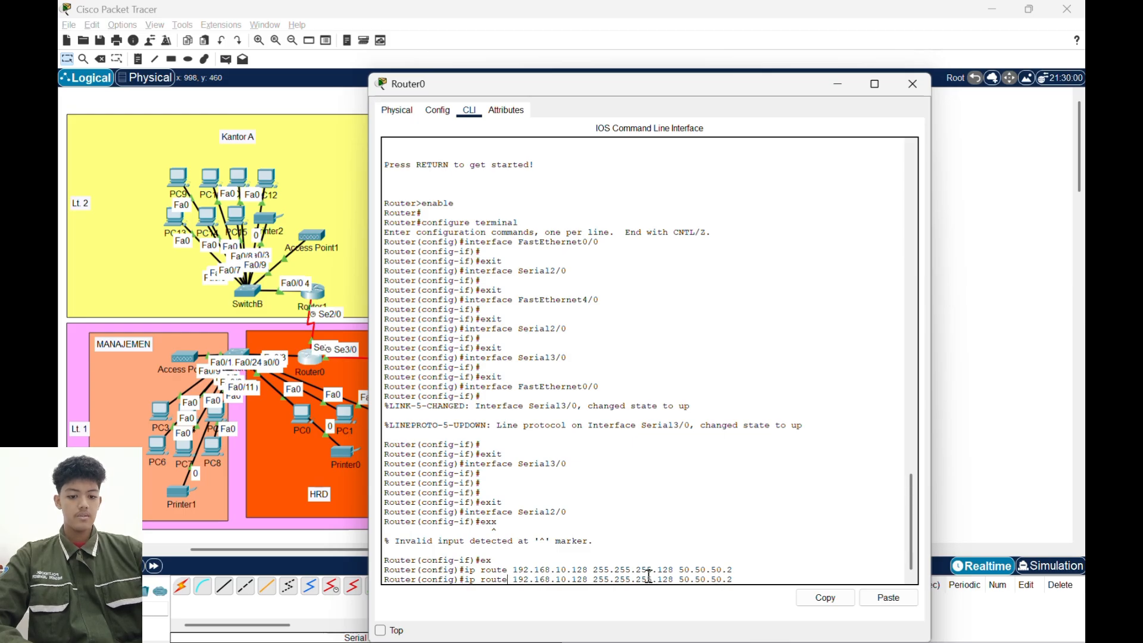
key(ctrl+a)
text(no)
key(Return)
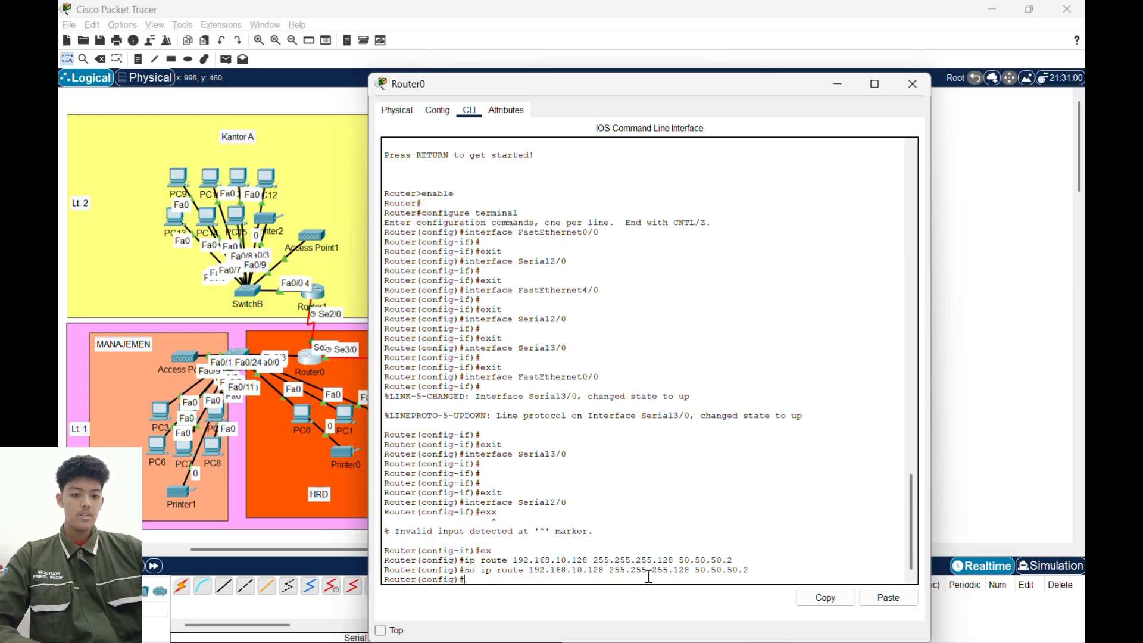
click(838, 83)
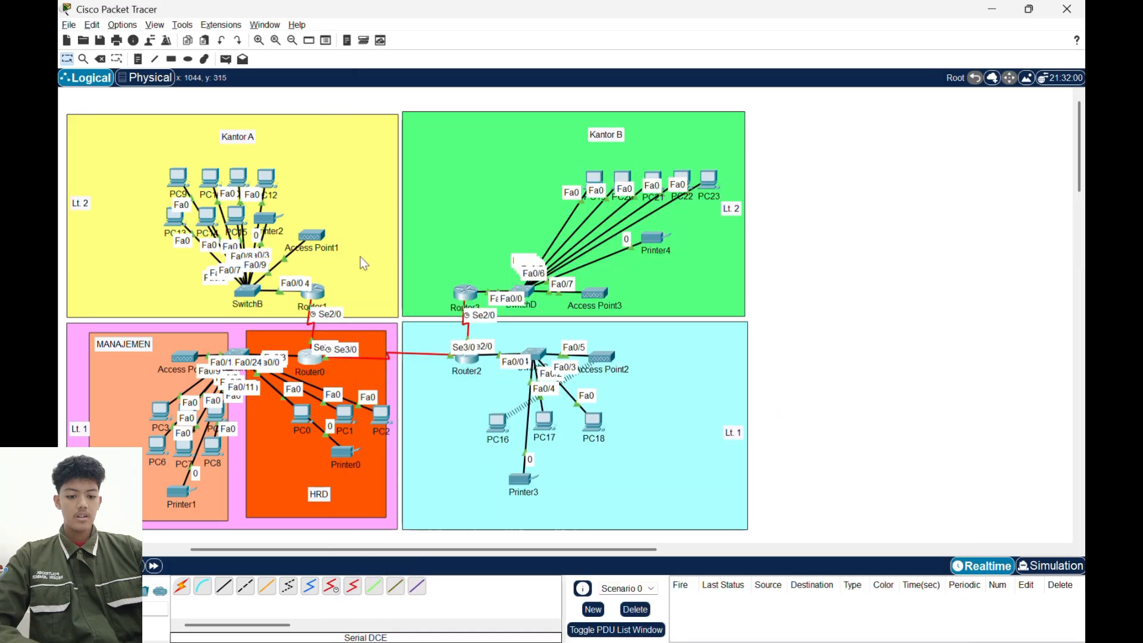
- Remove Router1's static route to 192.168.10.0 255.255.255.192 via 50.50.50.1 with the no form of the command
click(312, 295)
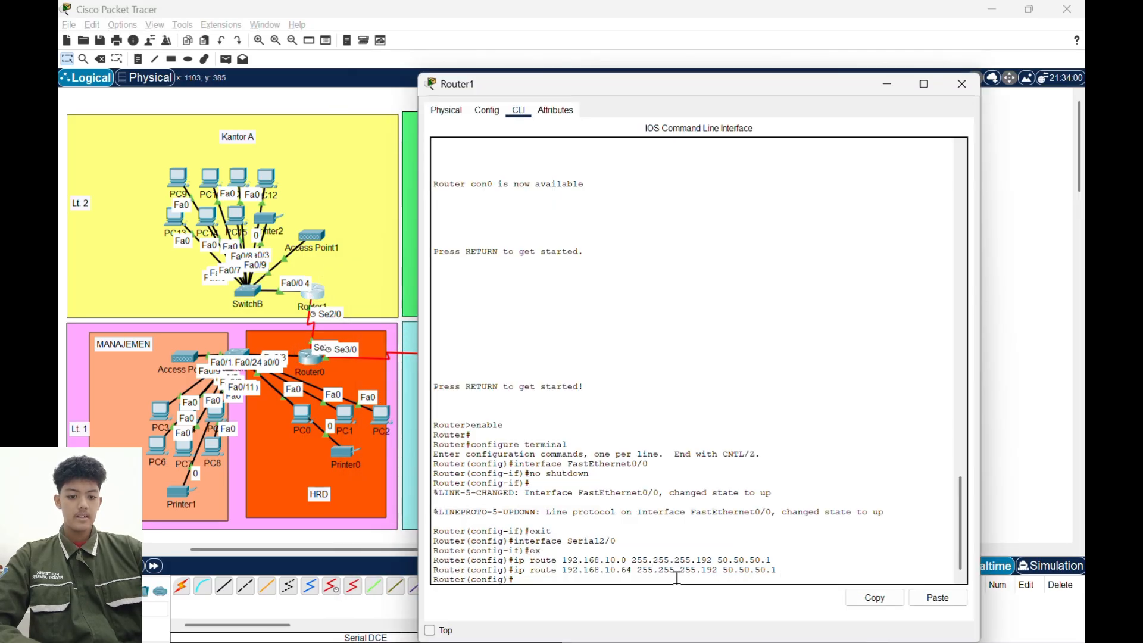
key(Up)
key(Up)
key(Left)
key(Left)
key(Left)
key(Left)
key(Left)
key(Left)
key(Left)
key(Left)
key(Left)
key(Left)
key(Left)
key(Left)
key(Left)
key(Left)
key(Left)
key(Left)
key(Left)
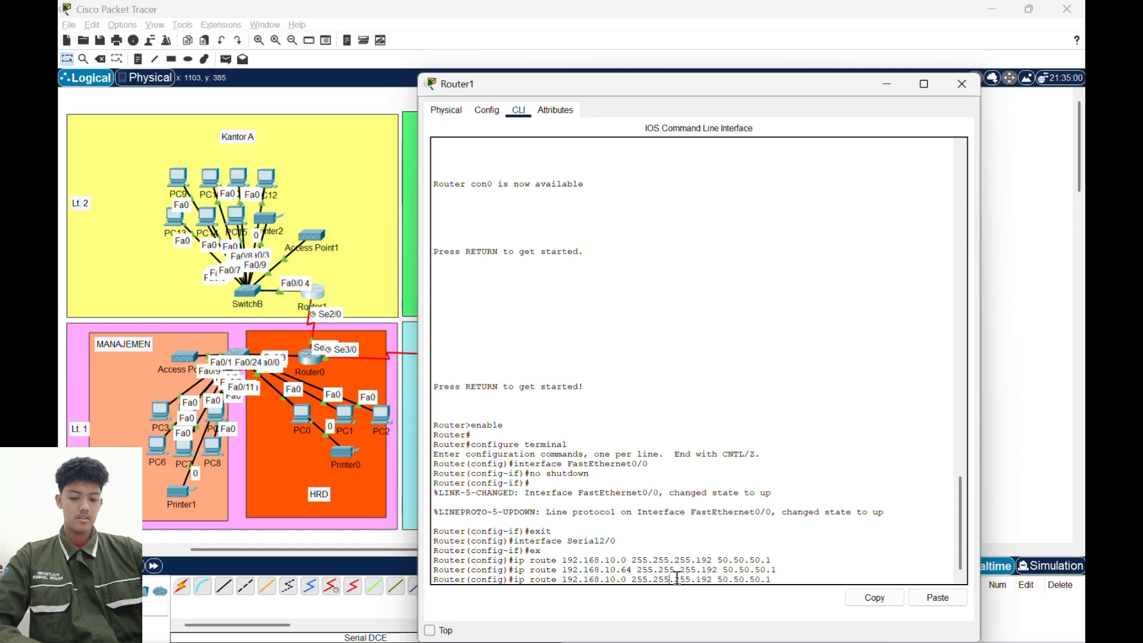
key(ctrl+a)
text(no)
key(Return)
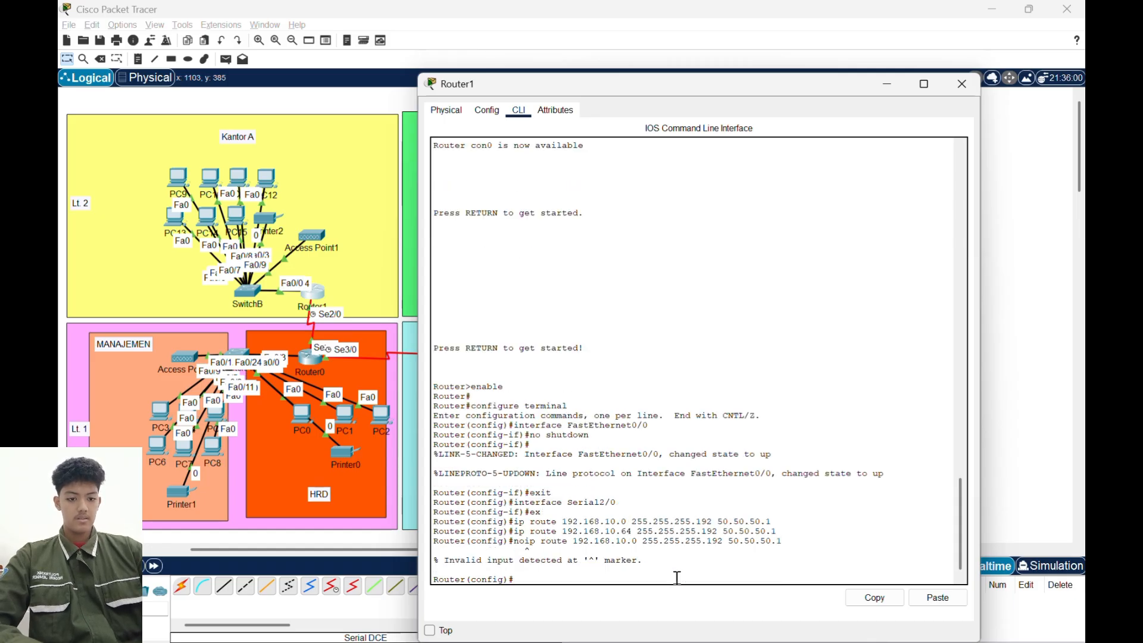
key(Up)
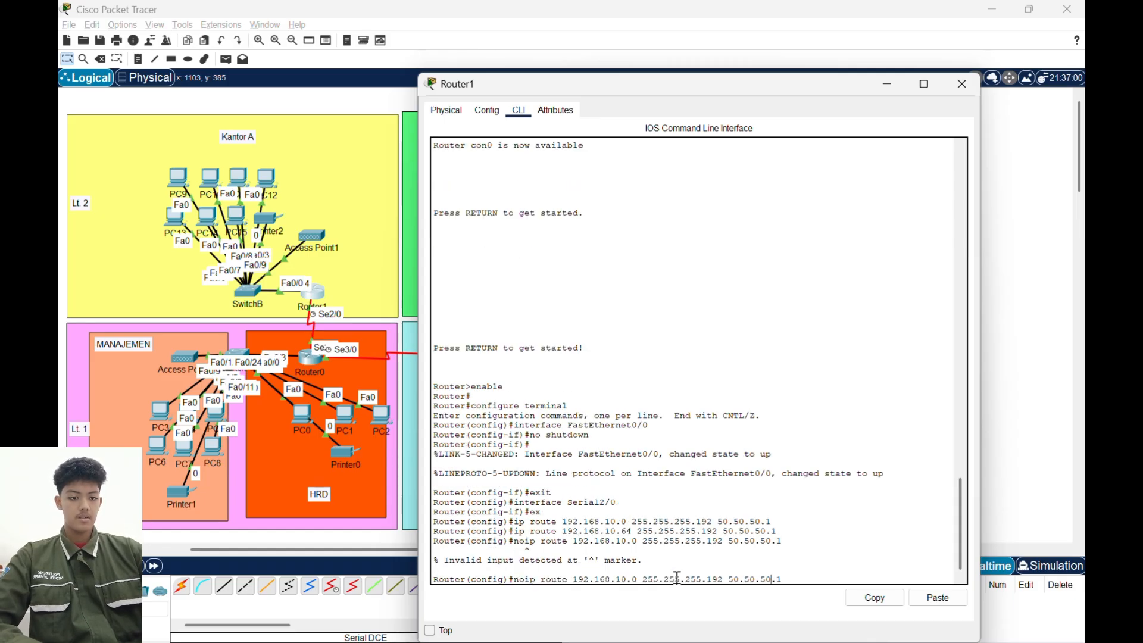
key(Left)
key(Left)
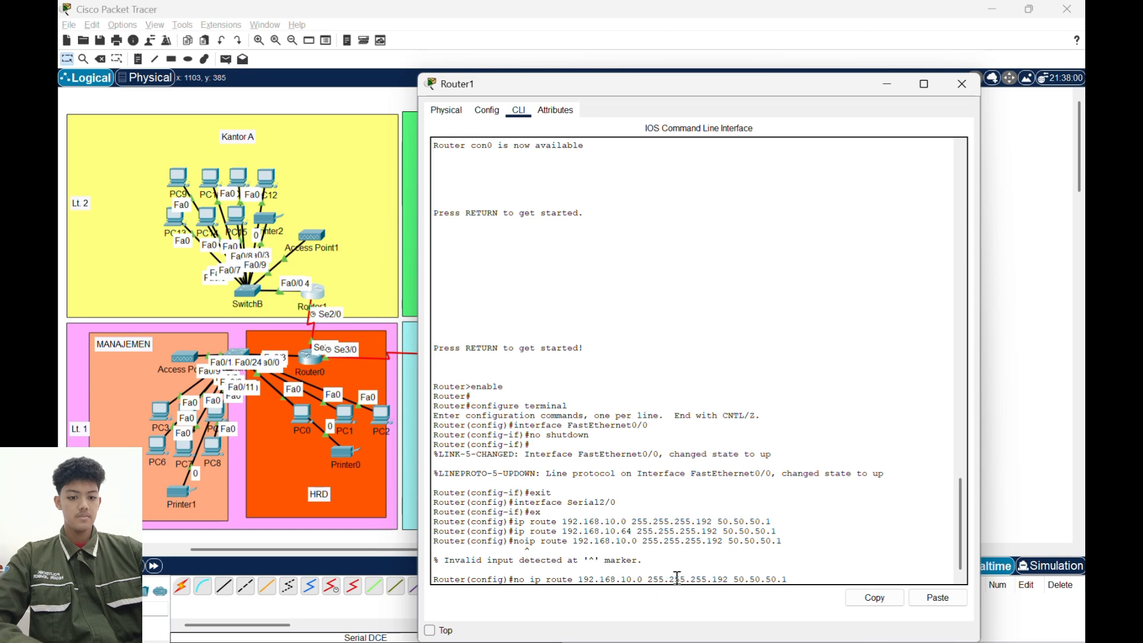
key(Return)
- Reuse the removal command on Router1 for the static route to 192.168.10.64 255.255.255.192 via 50.50.50.1, and put its window away
key(Up)
key(Up)
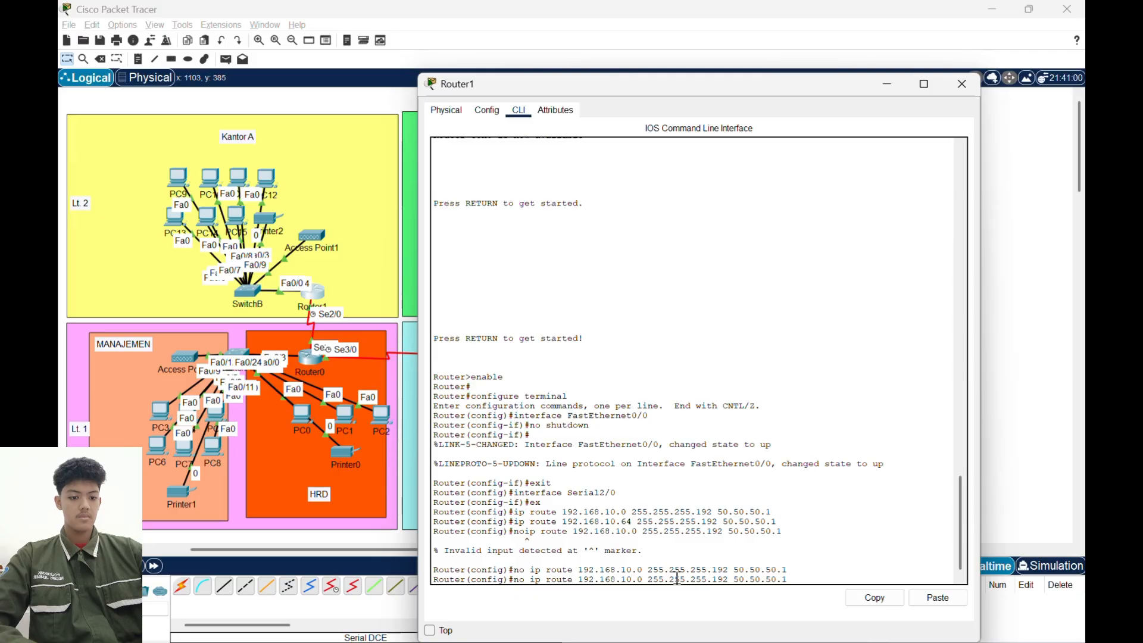
key(BackSpace)
text(64)
key(Return)
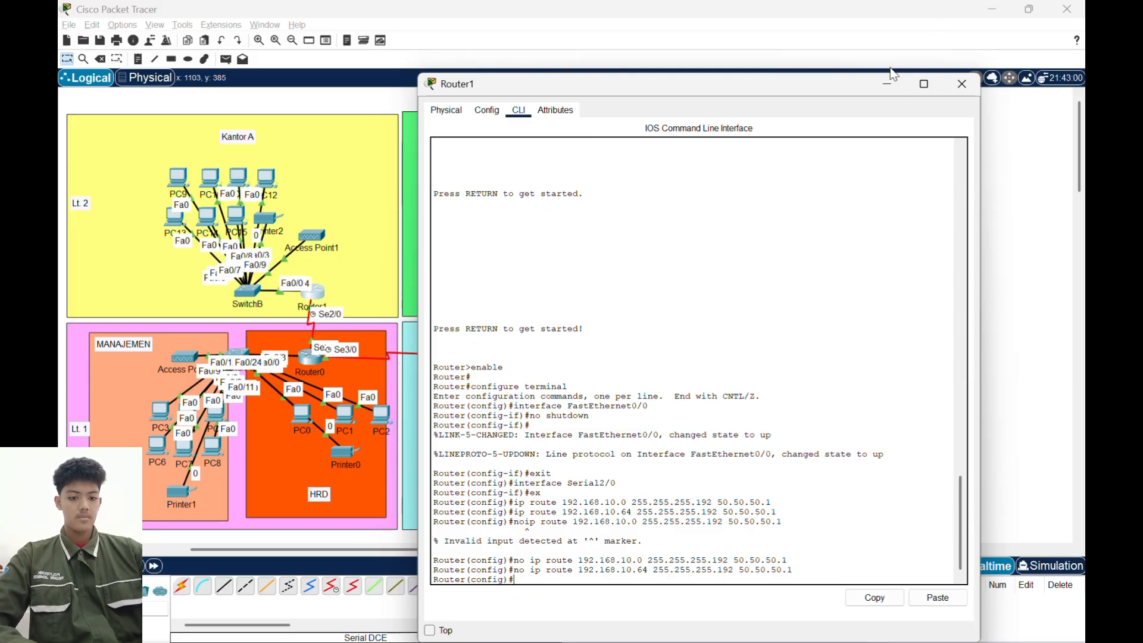
click(886, 87)
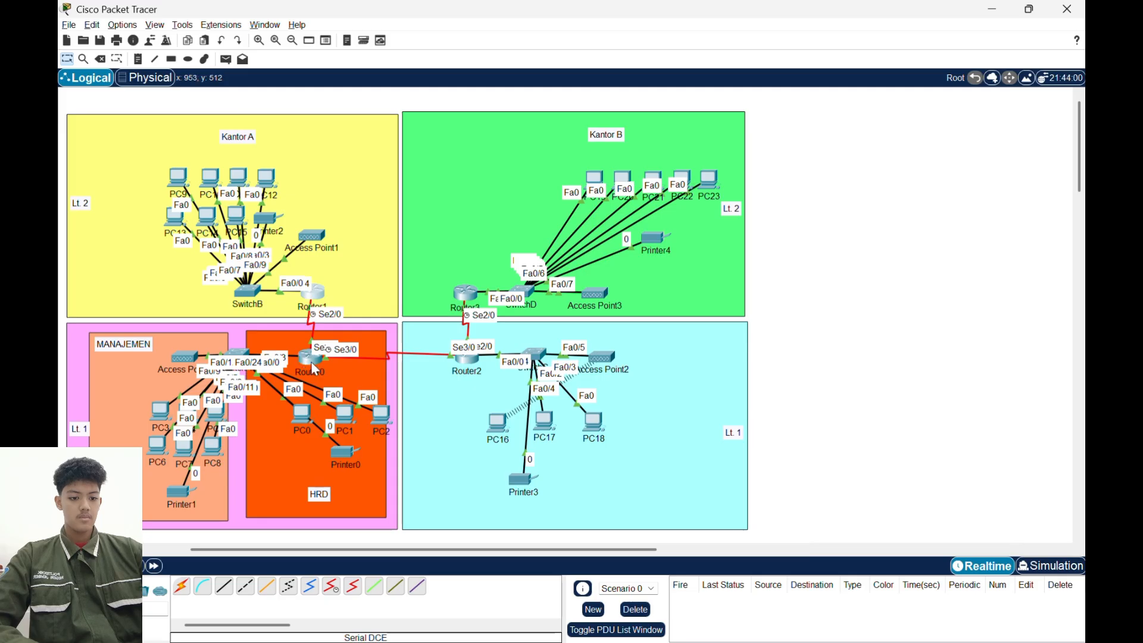
- Start RIP routing configuration on Router0 with router rip and set it to version 2
click(311, 362)
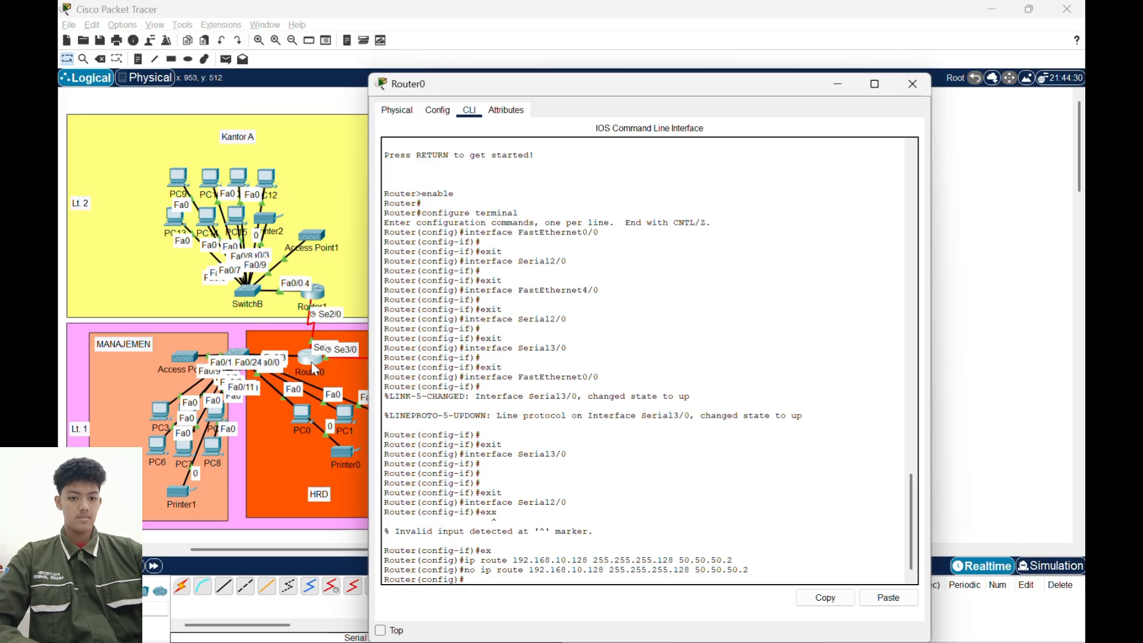
key(Return)
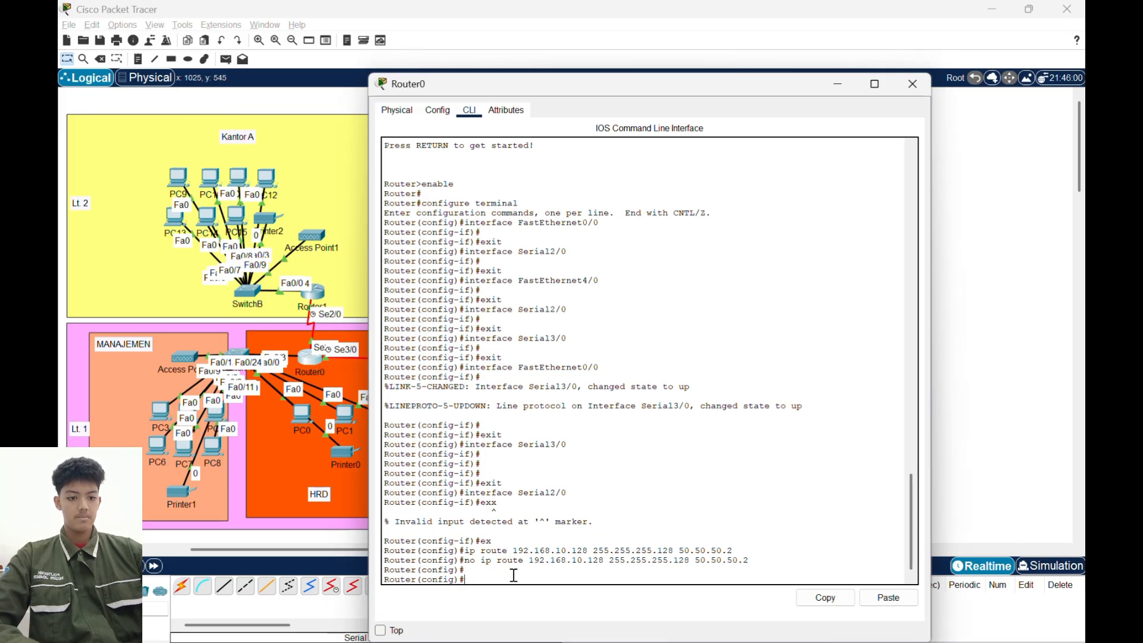
text(route)
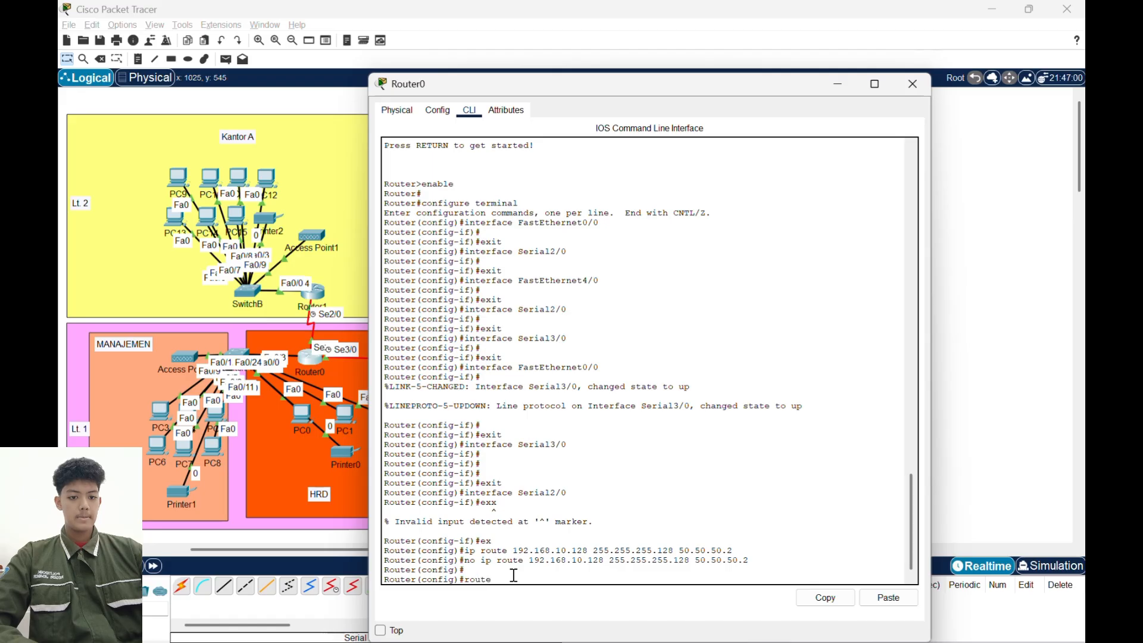
text(r)
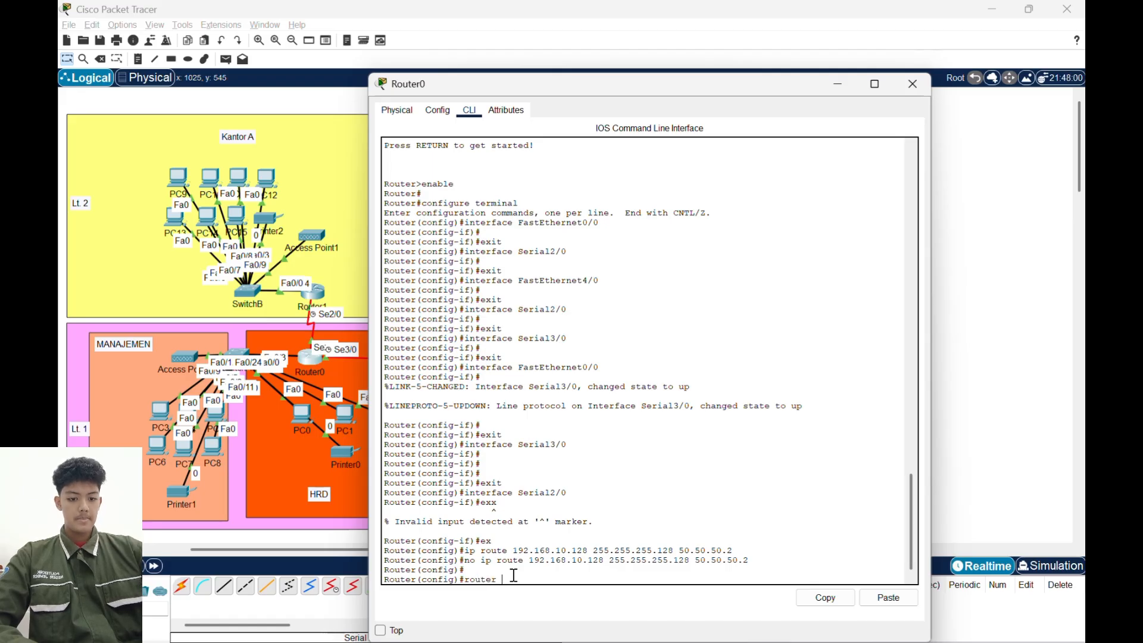
text( rip)
key(Return)
text(vers)
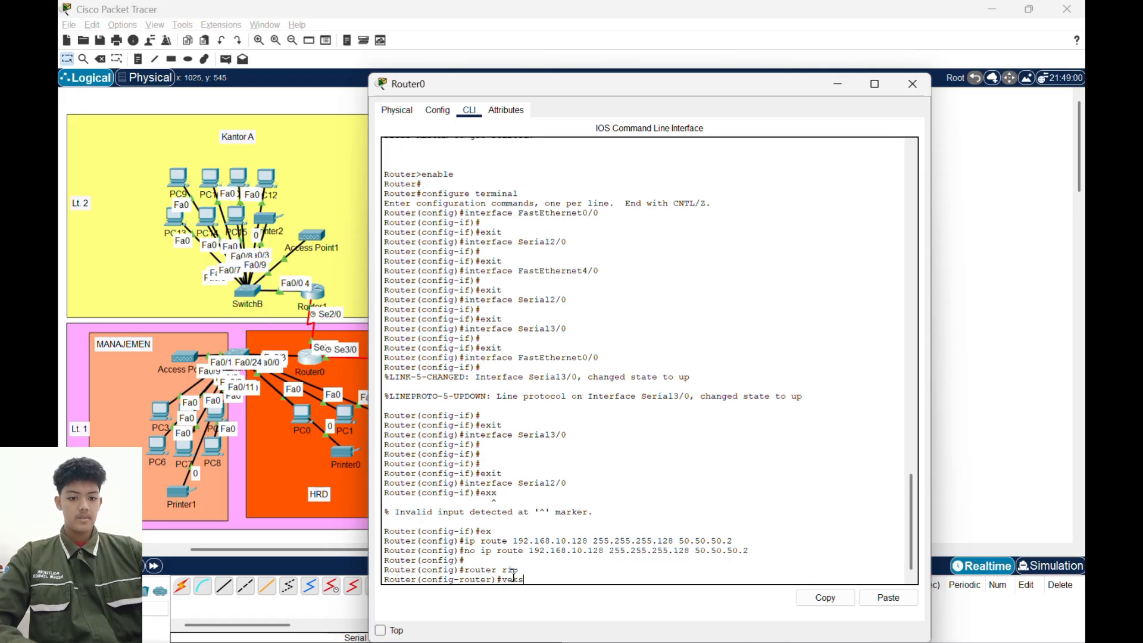
text(ion 2)
key(Return)
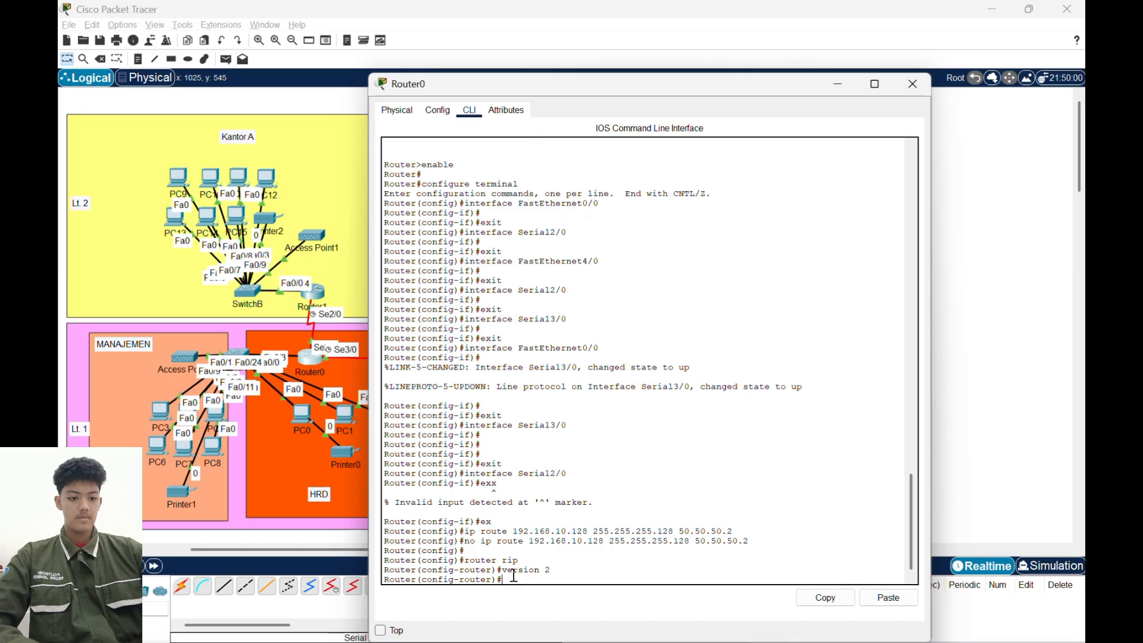
- Add network 192.168.10.0 to Router0's RIP configuration
text(netwrok)
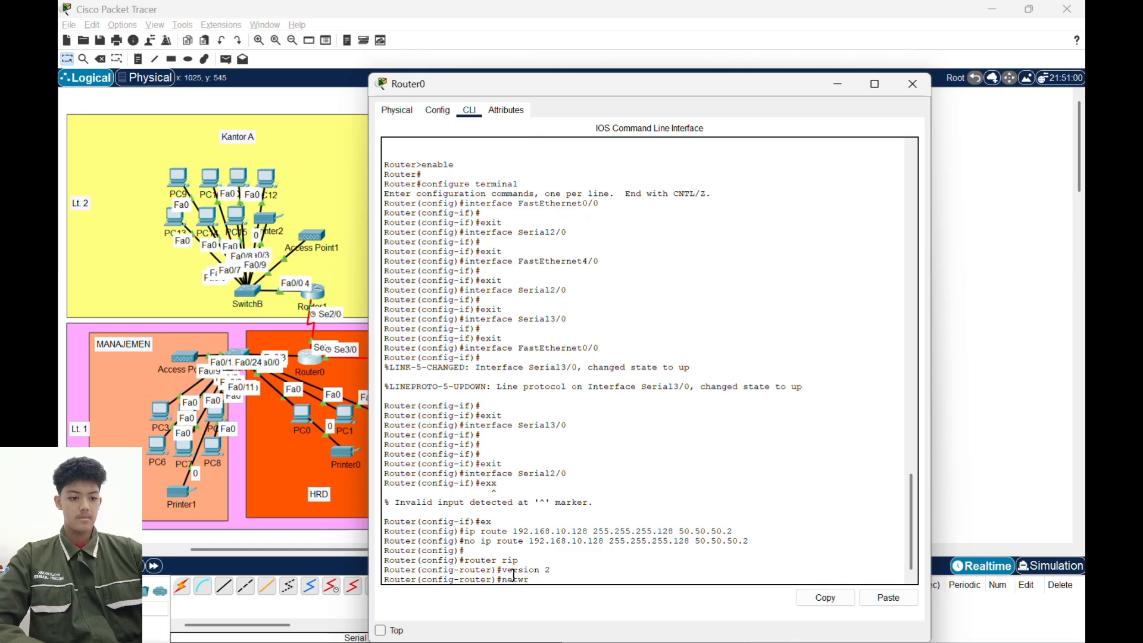
key(BackSpace)
key(BackSpace)
key(BackSpace)
text(ork)
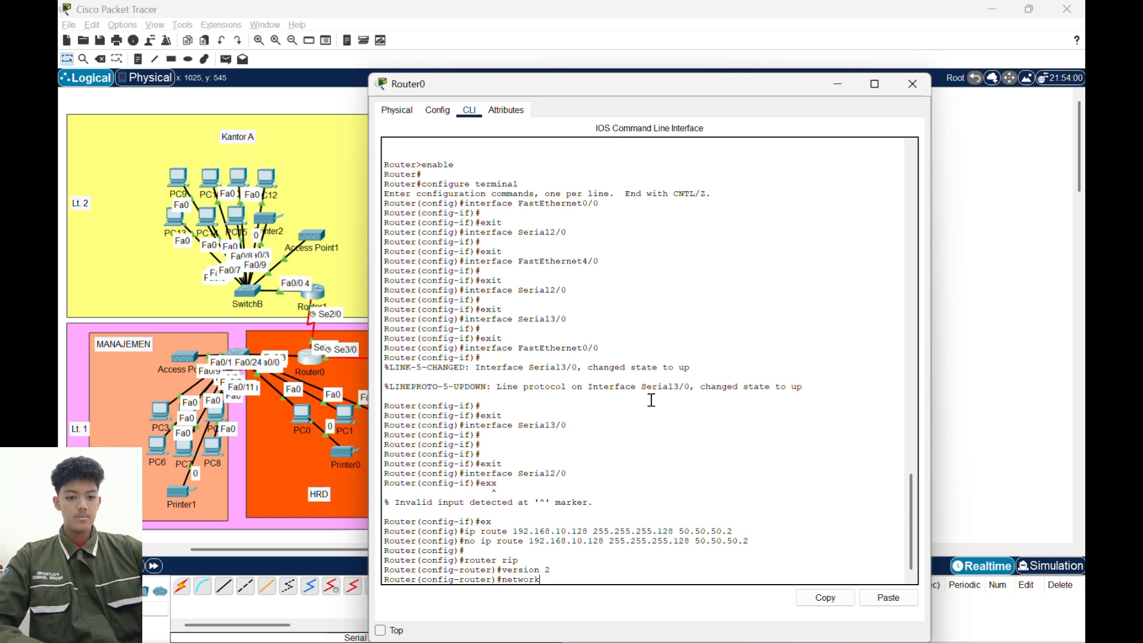
text(192.)
key(BackSpace)
key(BackSpace)
key(BackSpace)
key(BackSpace)
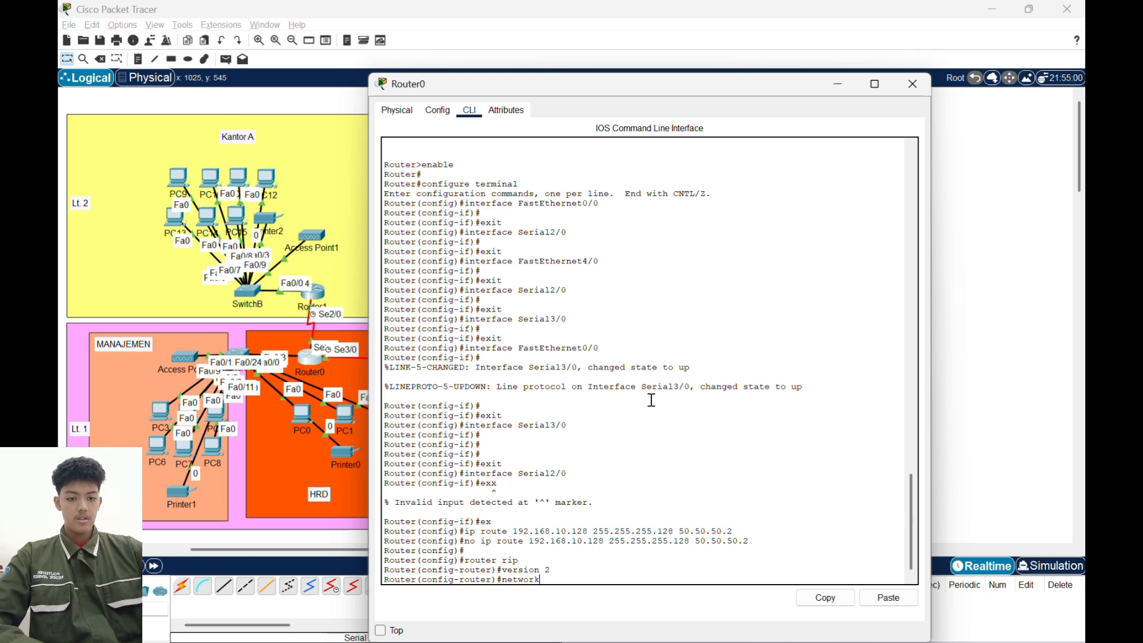
text(192.168.)
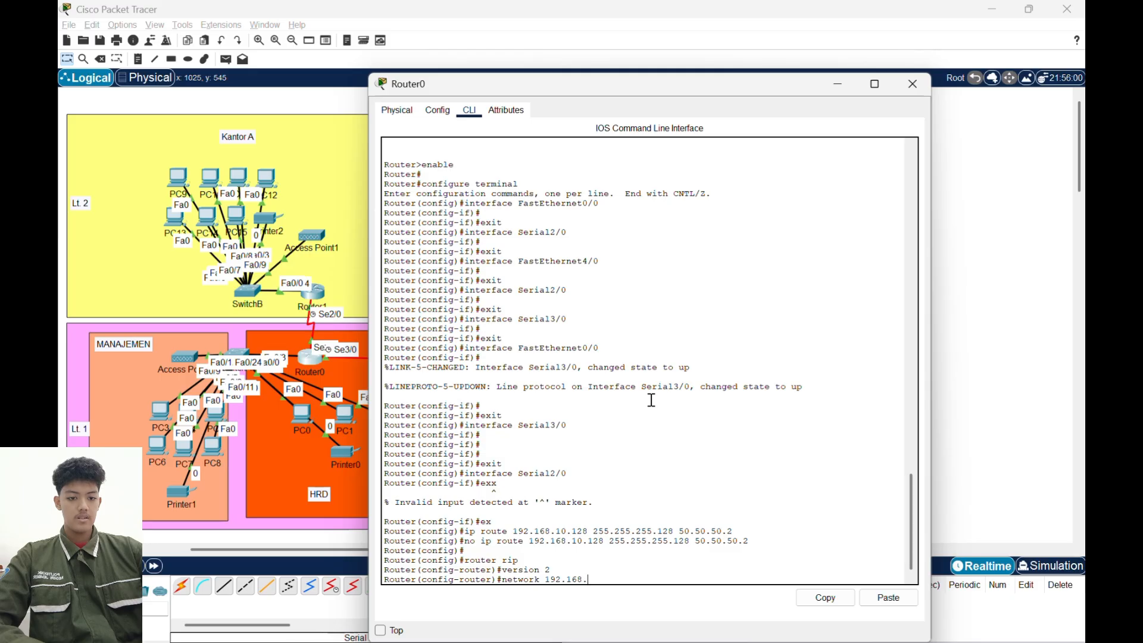
text(10.0)
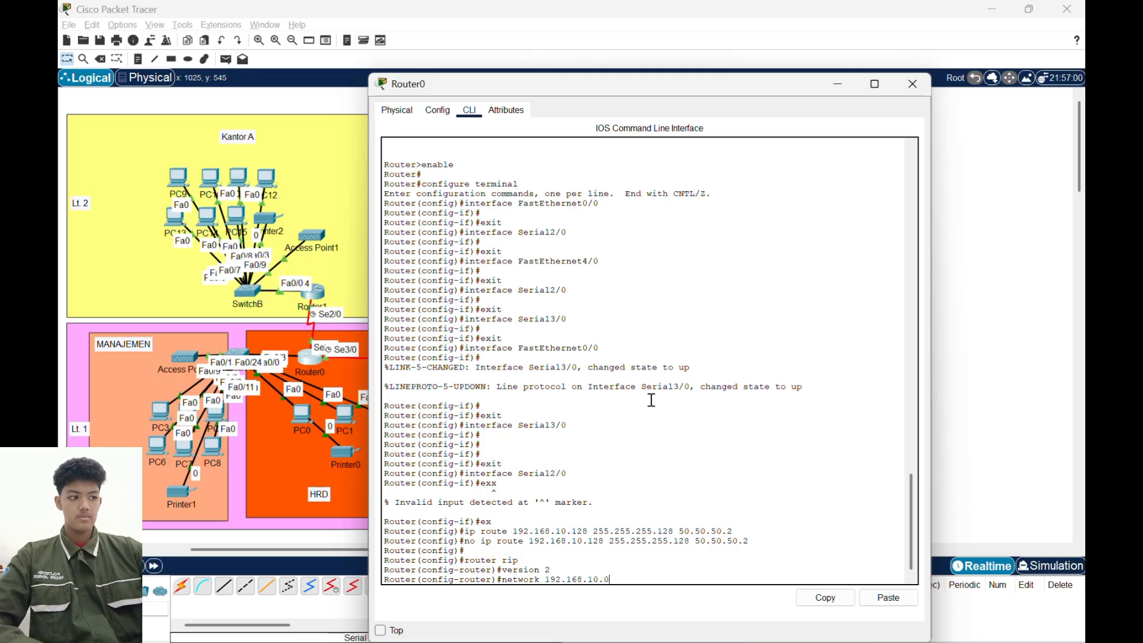
key(Return)
- Add network 50.50.50.0 to Router0's RIP configuration
text(network)
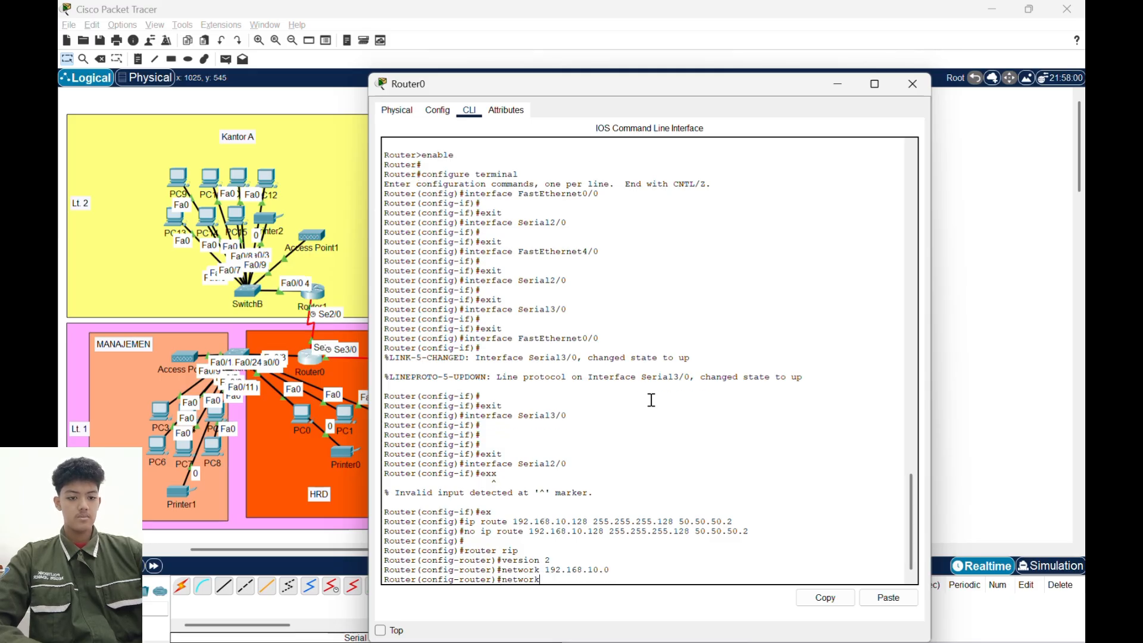
text( 50.50.)
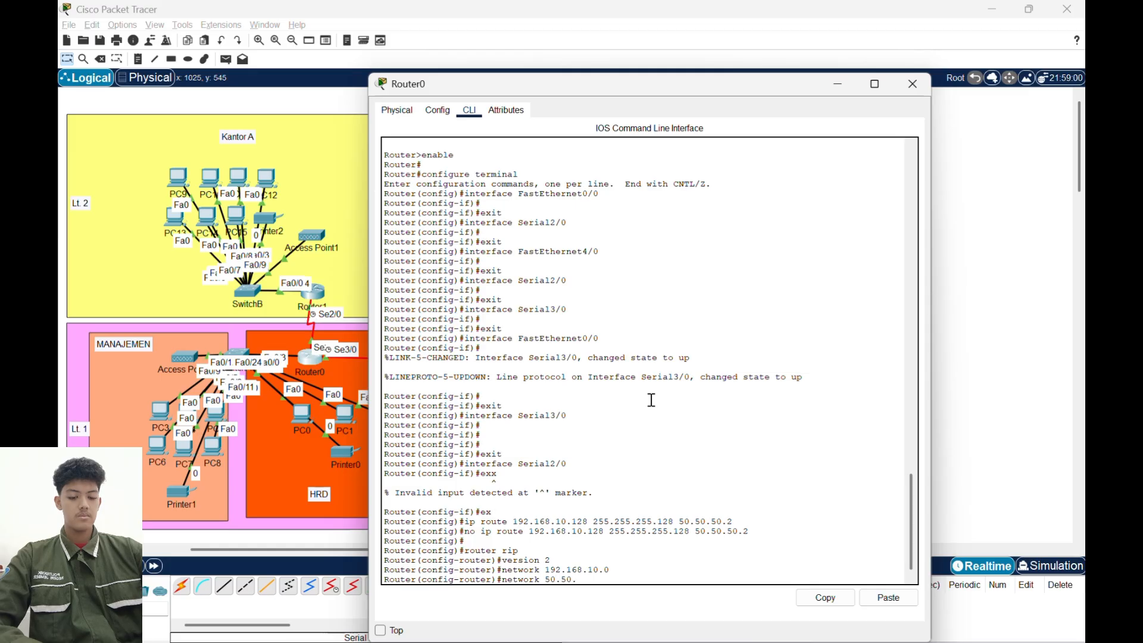
text(50.0)
key(Return)
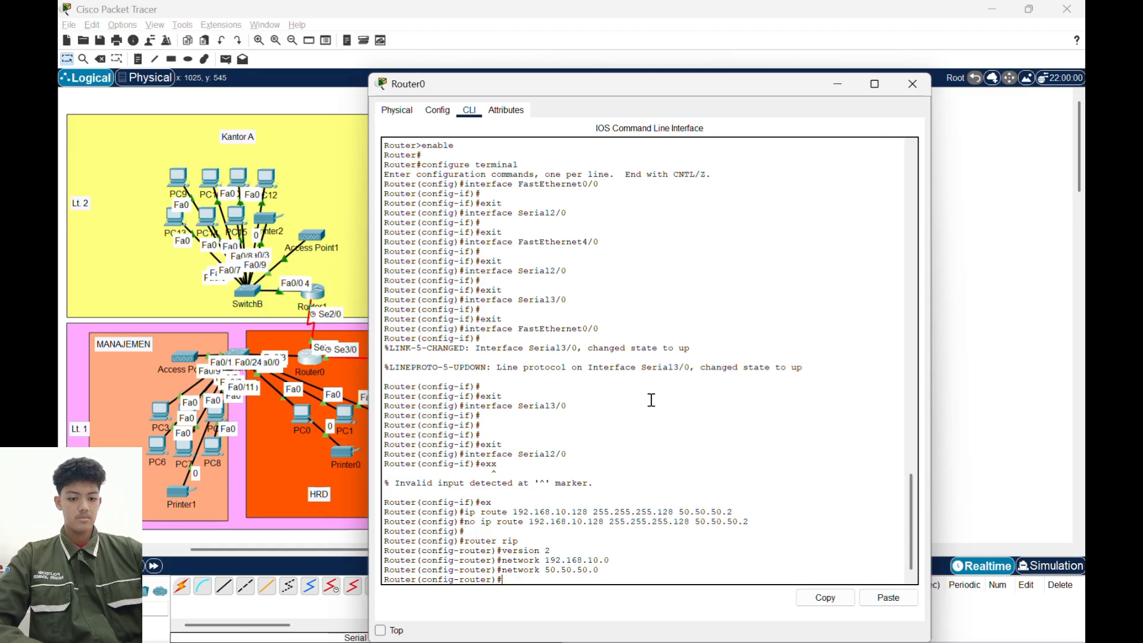
- Turn off automatic summarization for RIP on Router0 with no auto-summary, exit router configuration mode, and put its window away
text(no a)
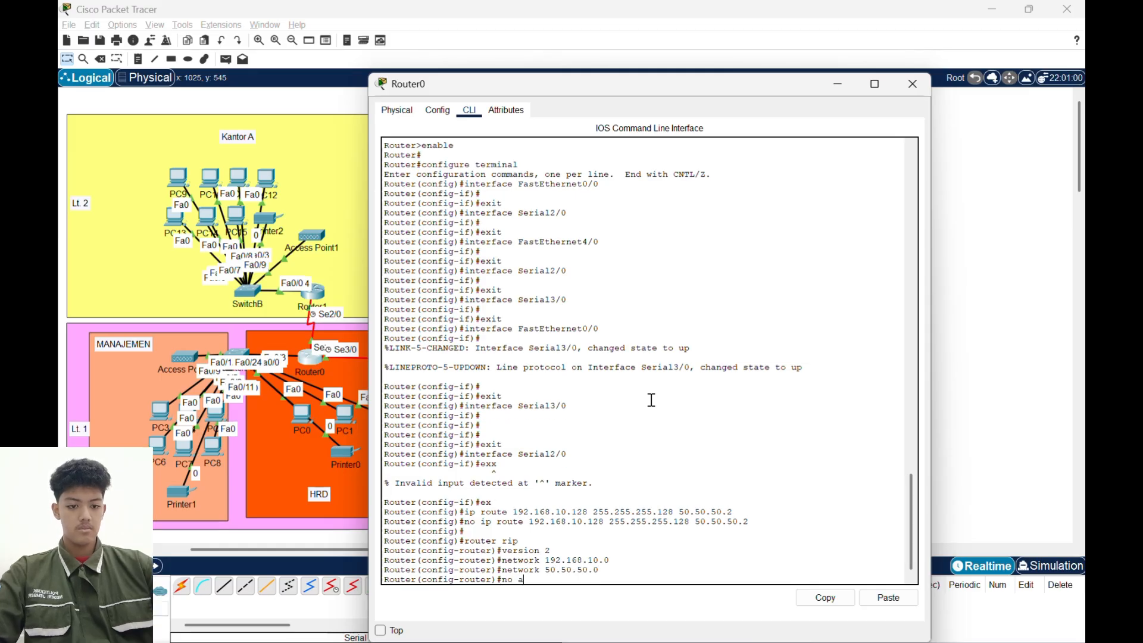
text(uto-sum)
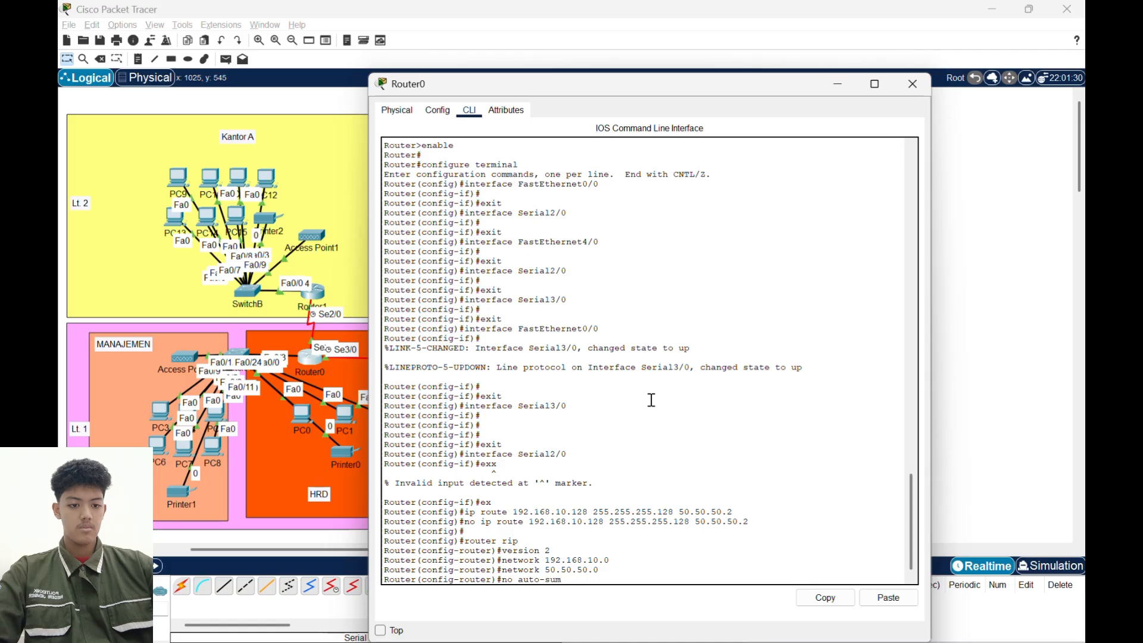
text(mary)
key(Return)
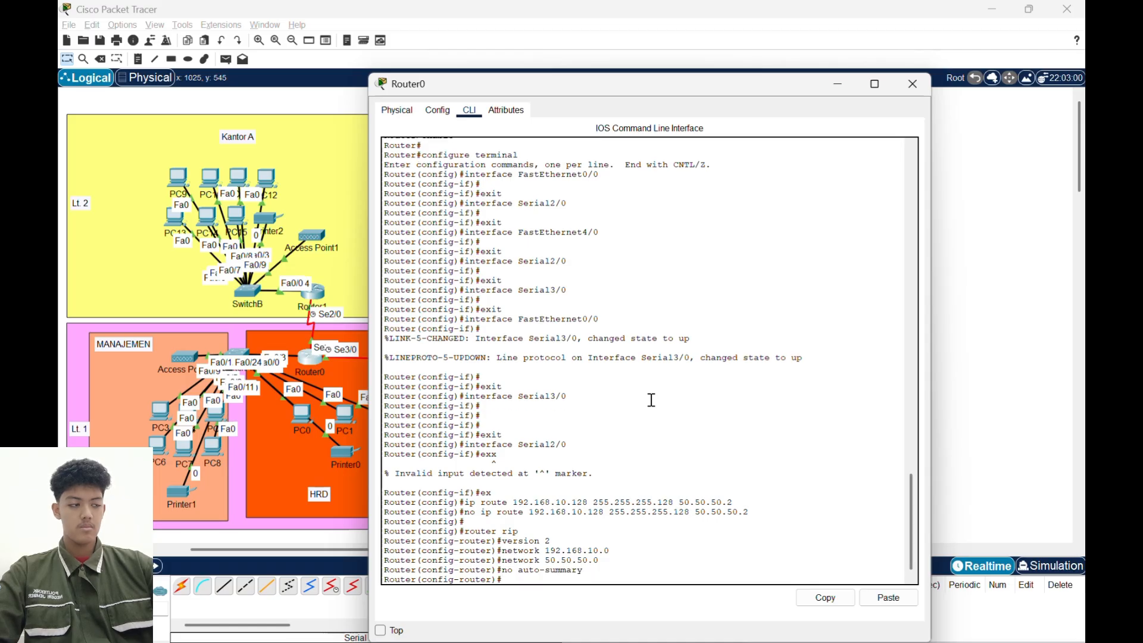
text(ex)
key(Return)
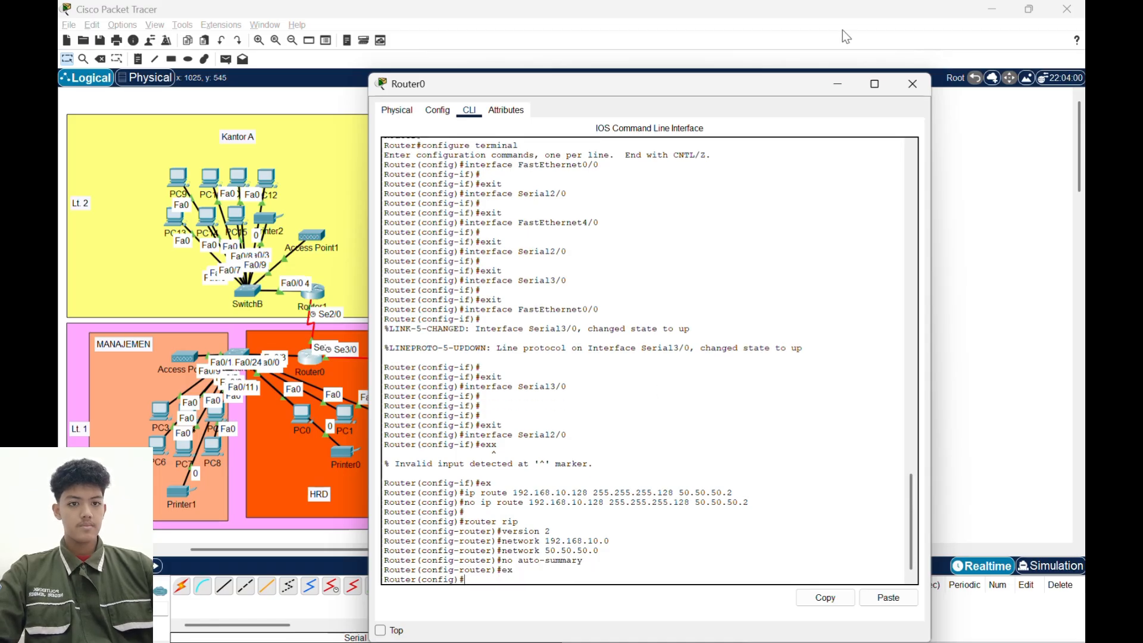
click(836, 84)
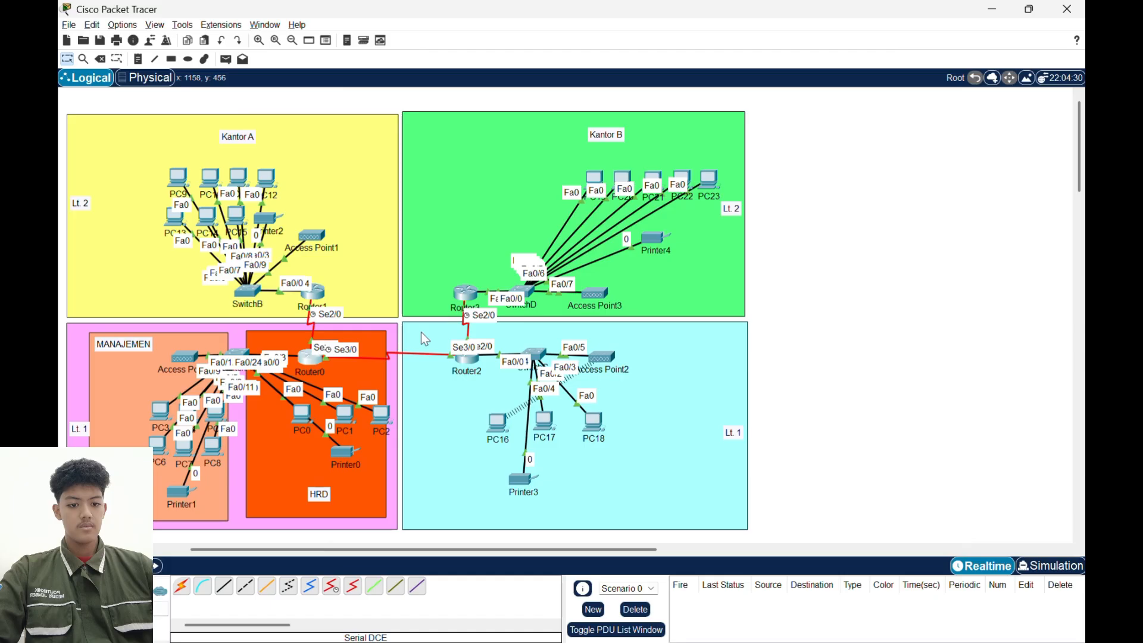
- Start RIP routing configuration on Router1 with router rip and set it to version 2
click(320, 294)
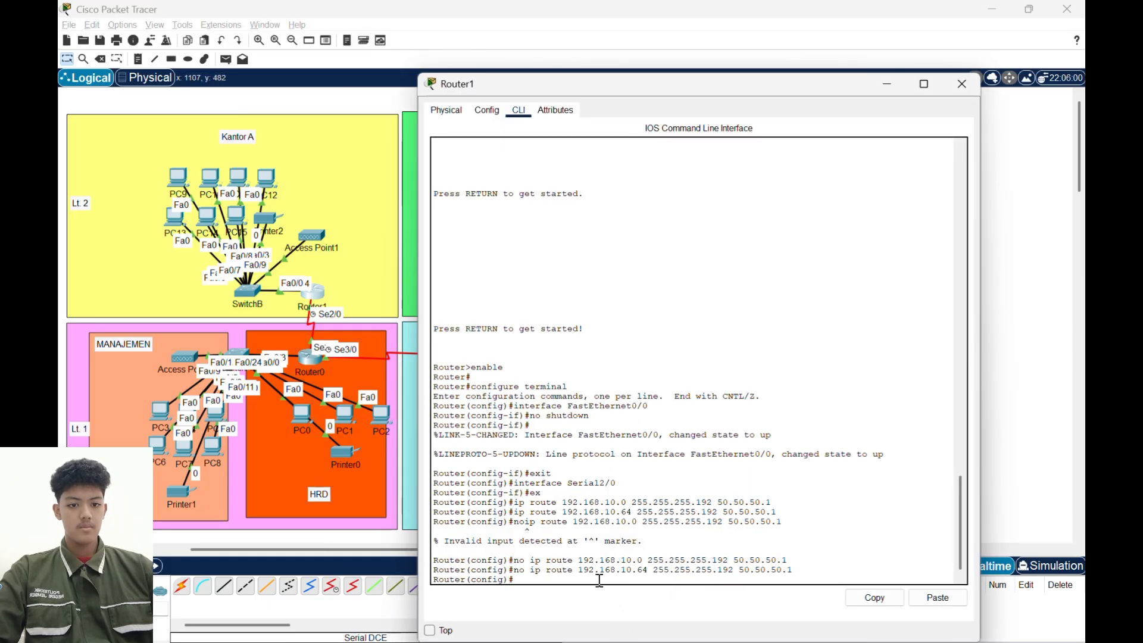
text(router rip)
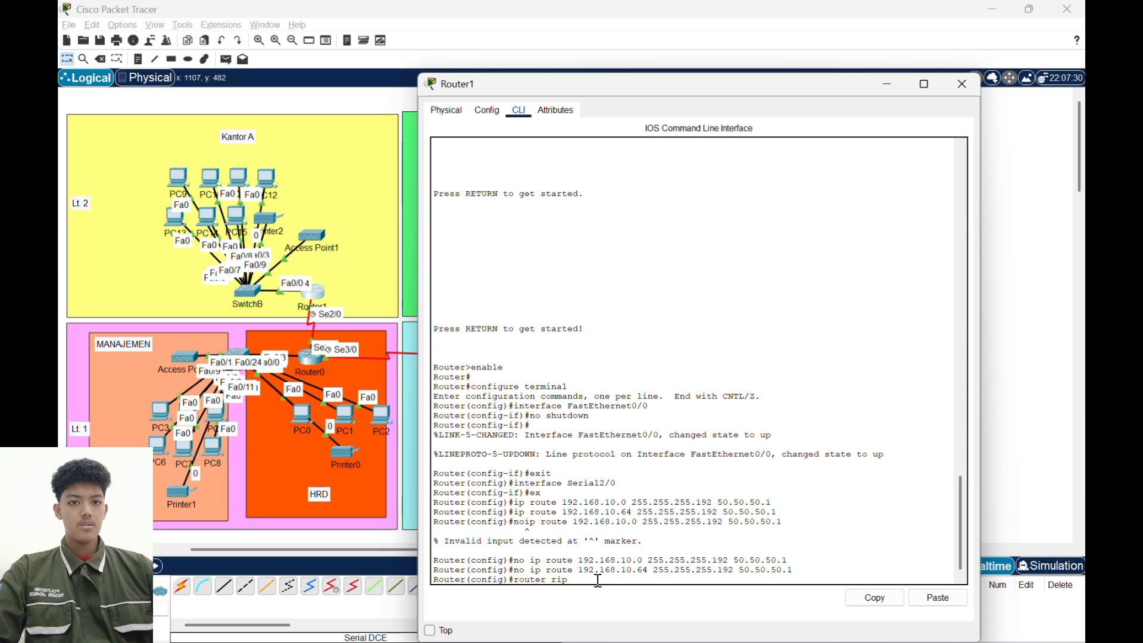
key(Return)
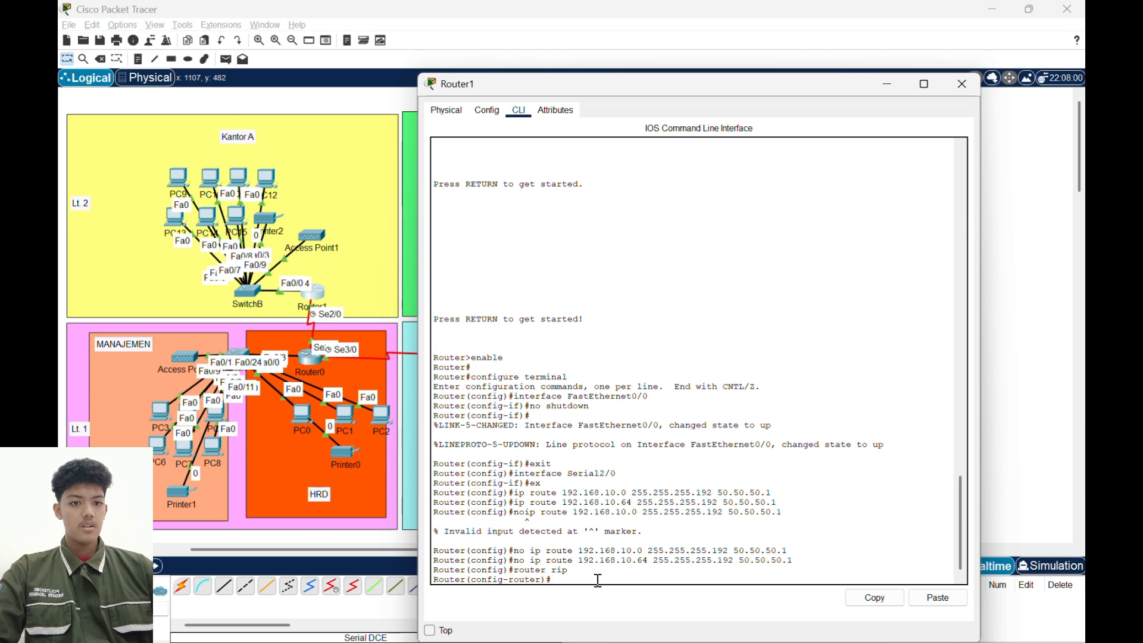
text(ves)
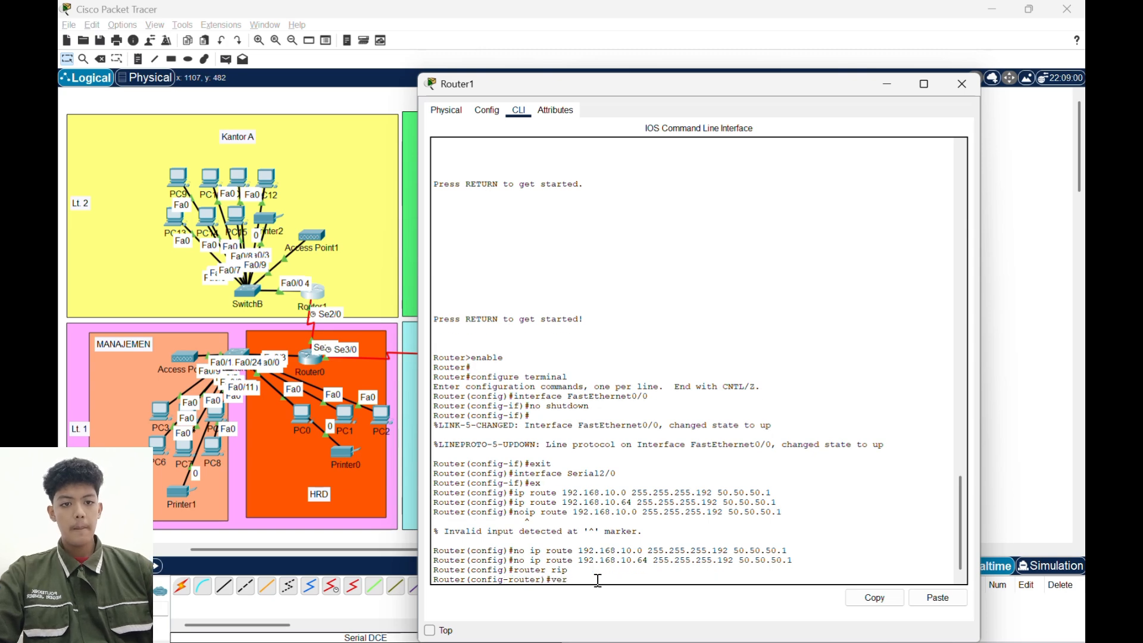
text(sion 2)
key(Return)
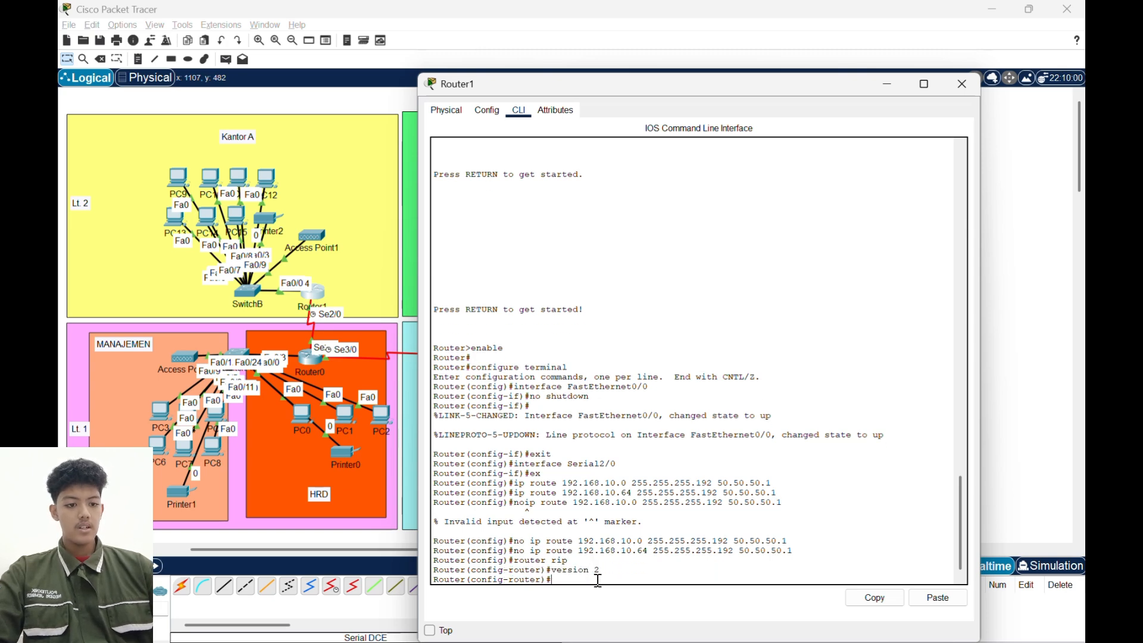
- Add network 192.168.10.128 to Router1's RIP configuration
text(netw)
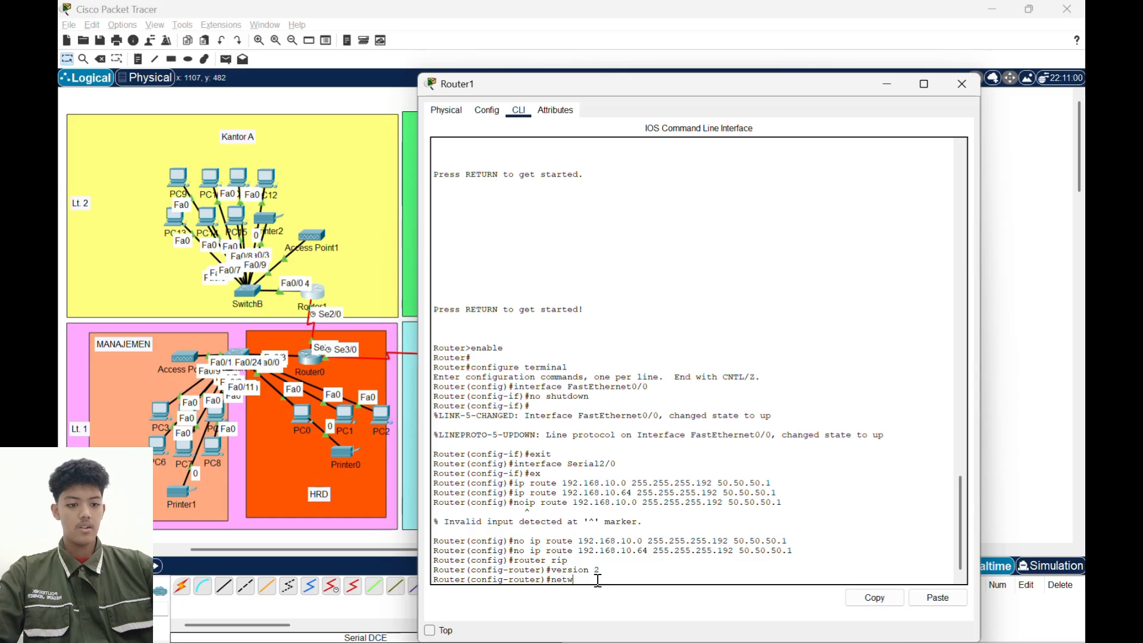
text(ork 192.1)
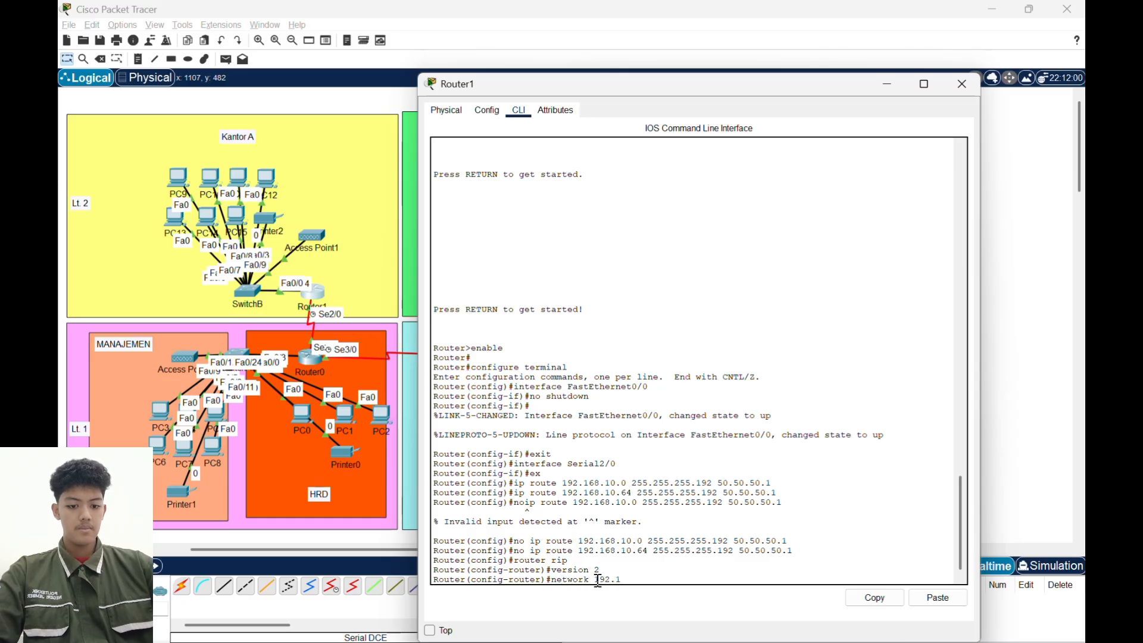
text(68.10.)
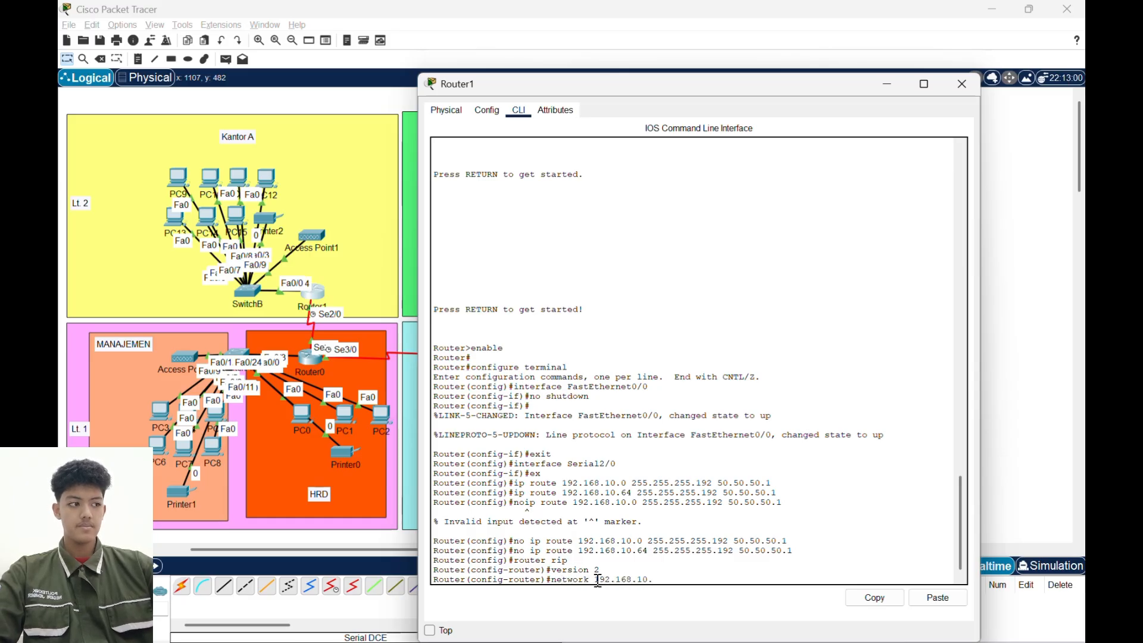
text(128)
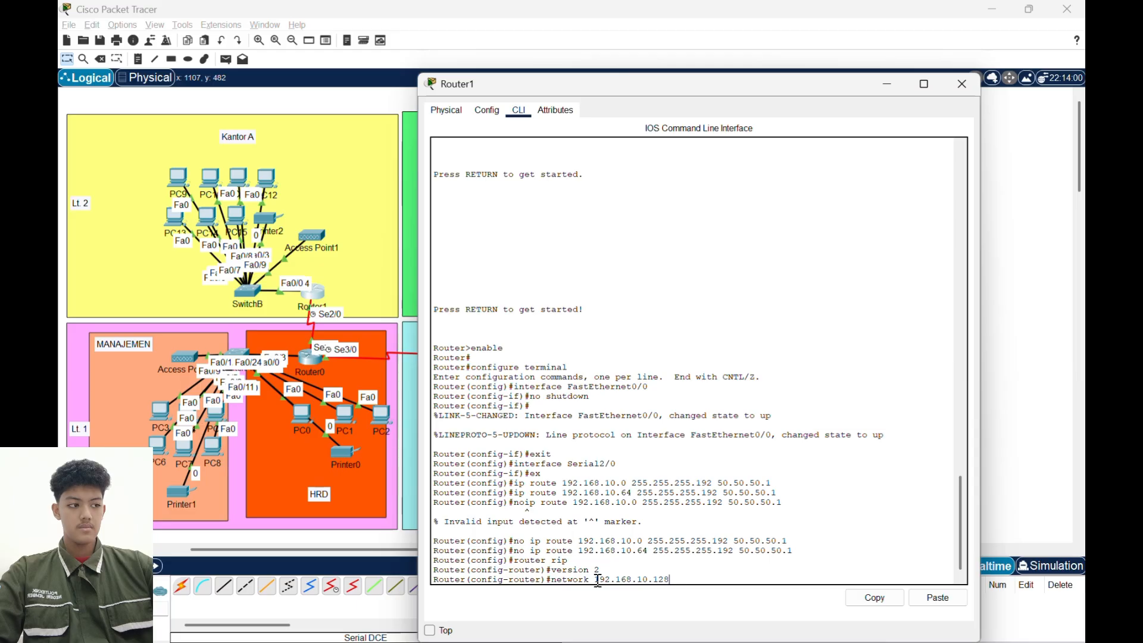
key(Return)
- Add network 50.50.50.0 to Router1's RIP configuration
text(network)
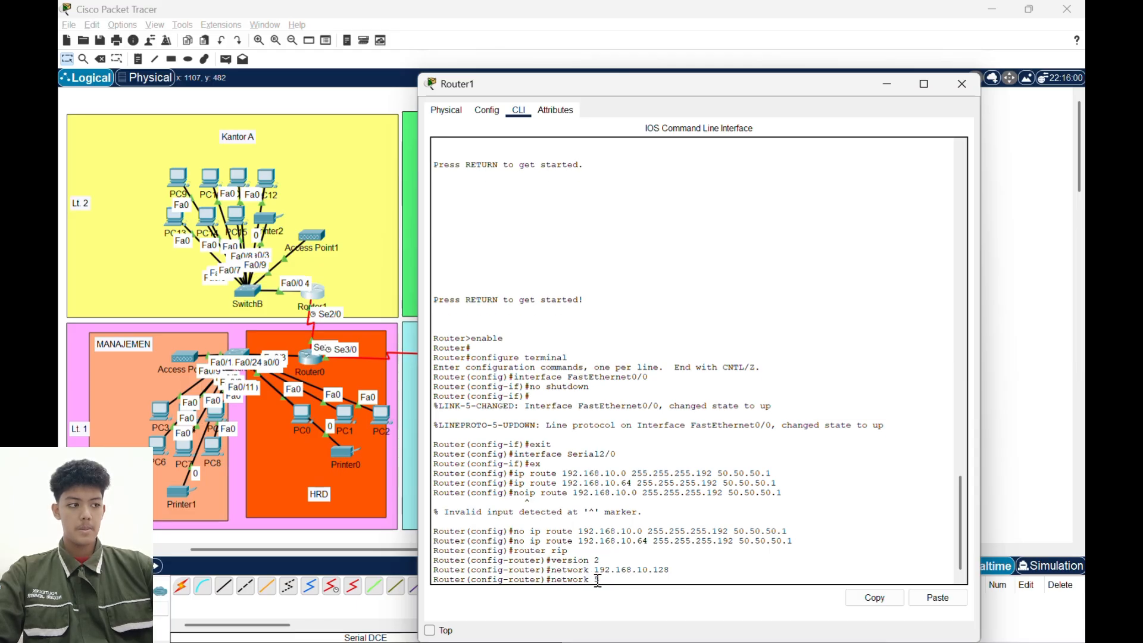
text( 50.50.50.0)
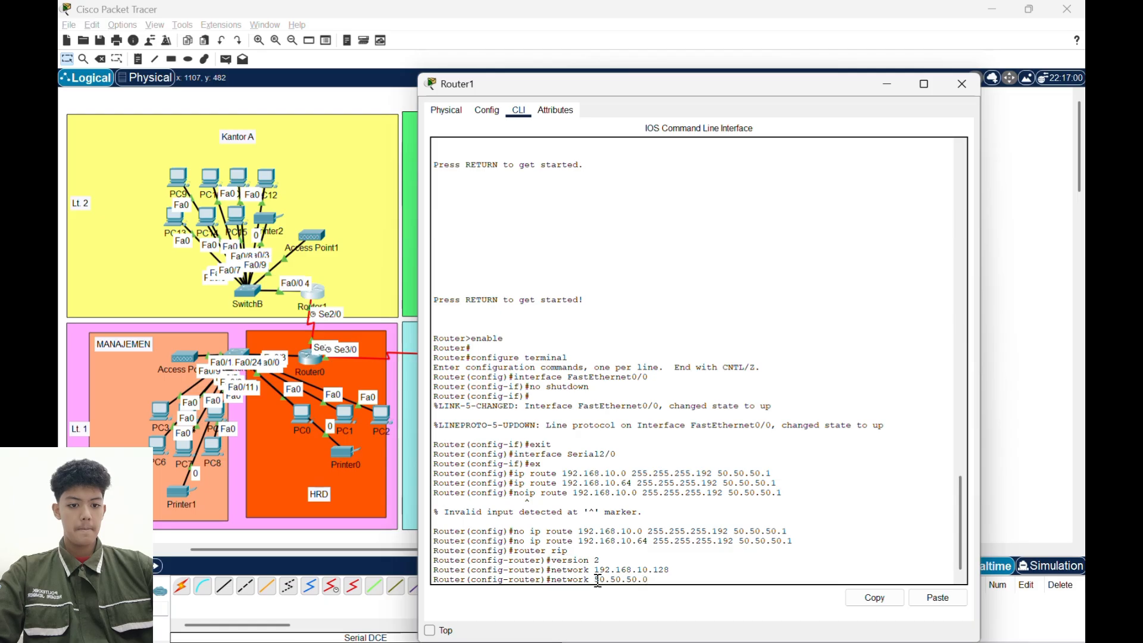
key(Return)
- Turn off automatic summarization for RIP on Router1 with no auto summary, exit router configuration mode, and put its window away
text(no a)
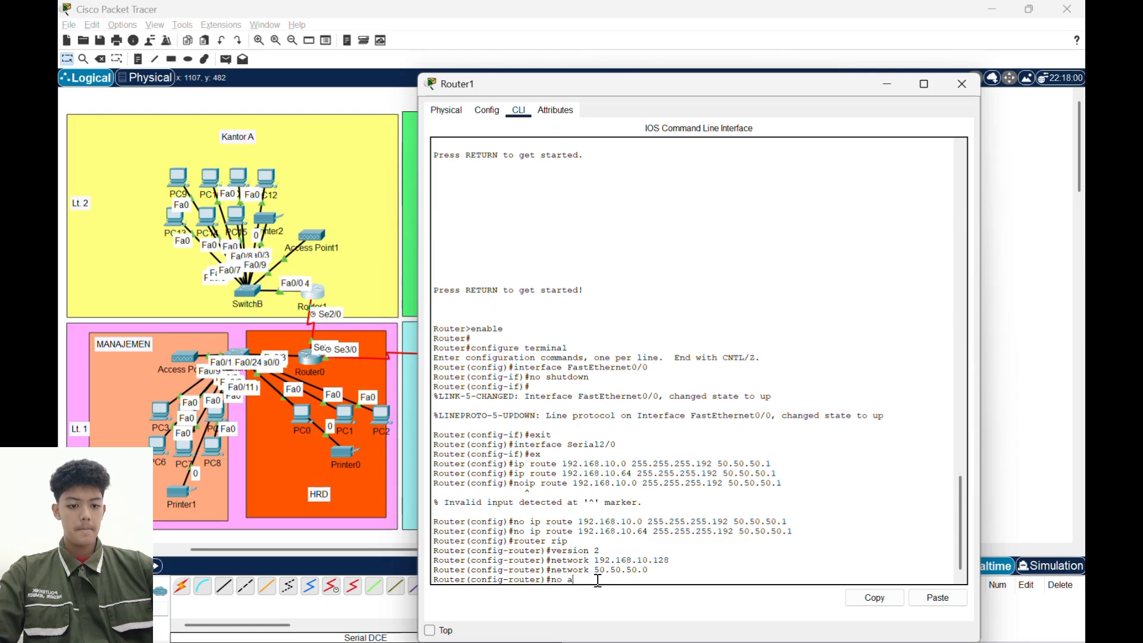
text(uto summary)
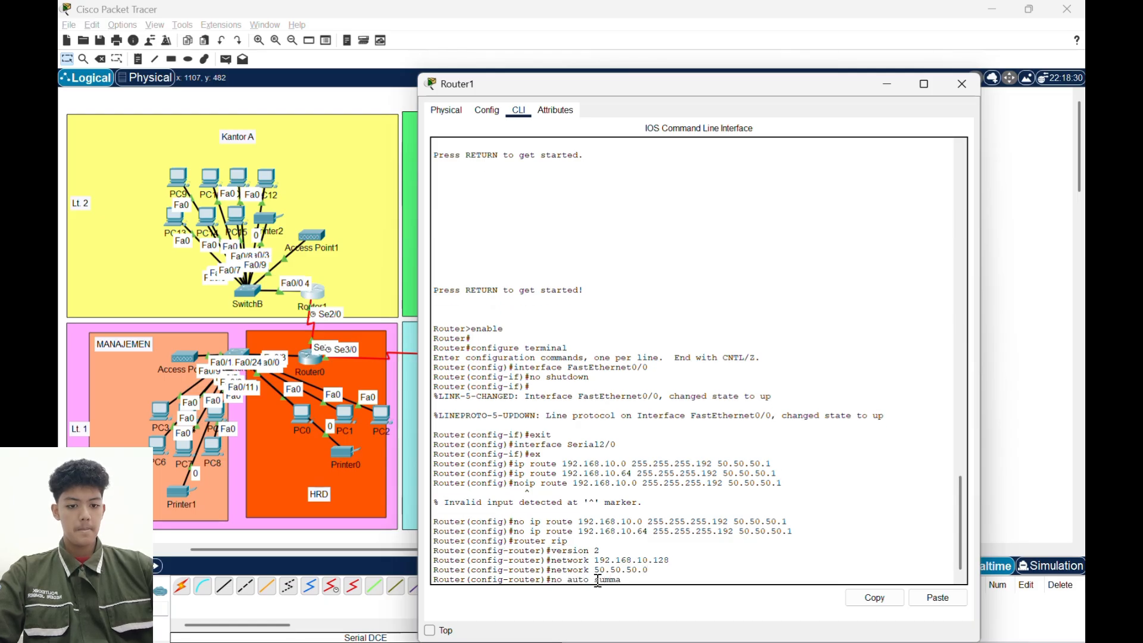
key(Return)
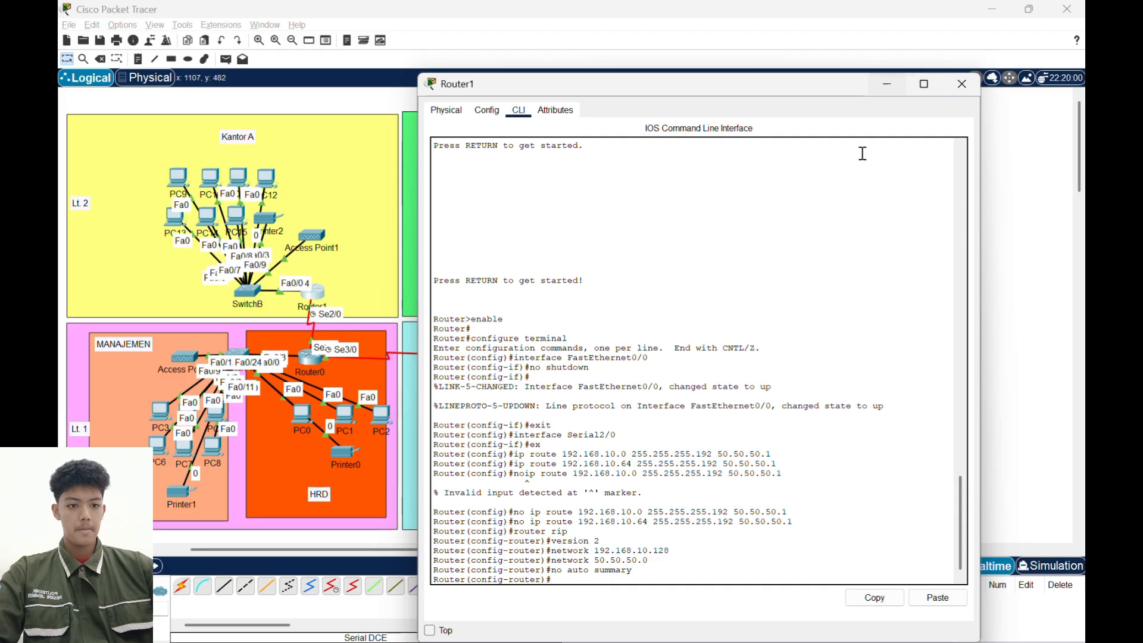
text(ex)
key(Return)
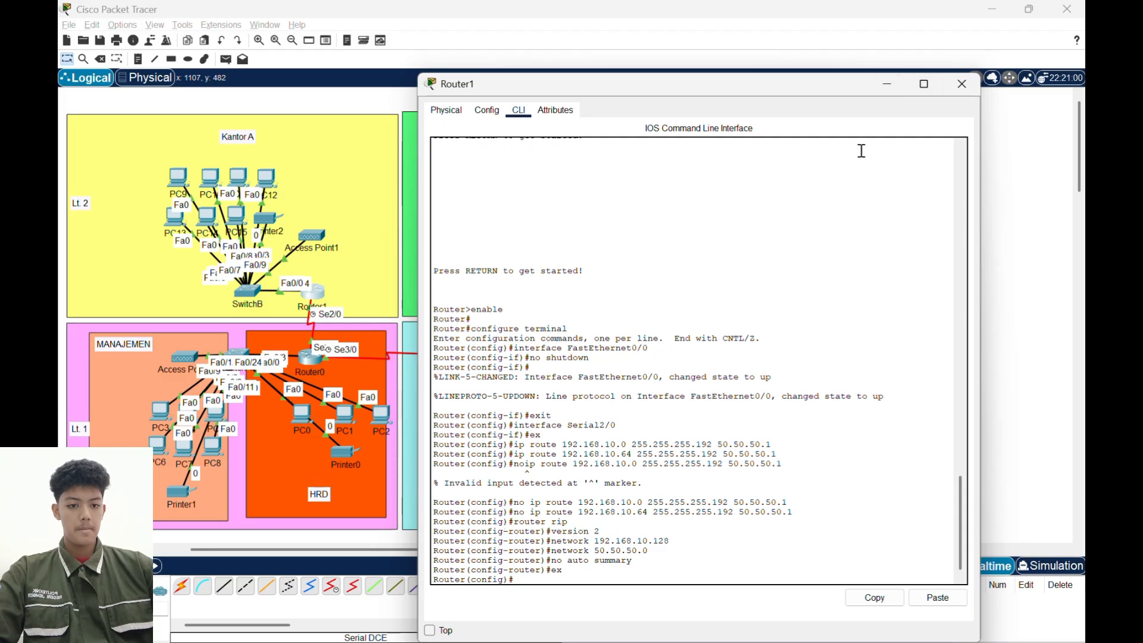
click(888, 86)
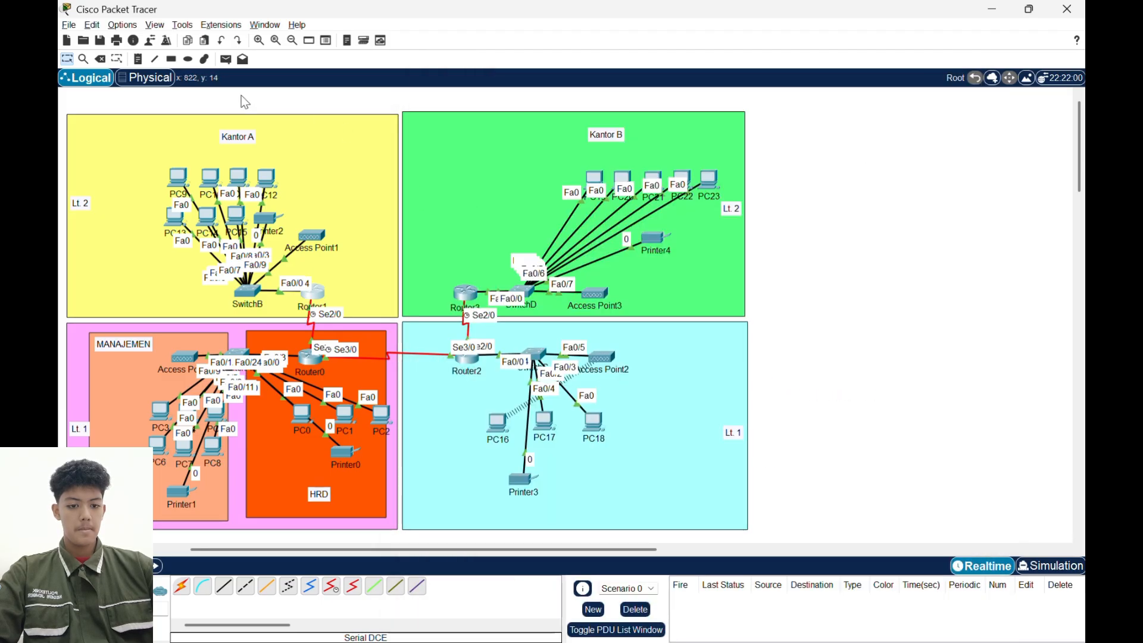
- Test the RIP routing with simple PDUs from PC9 to PC3 and from PC9 to PC0, and delete the test scenario
click(226, 59)
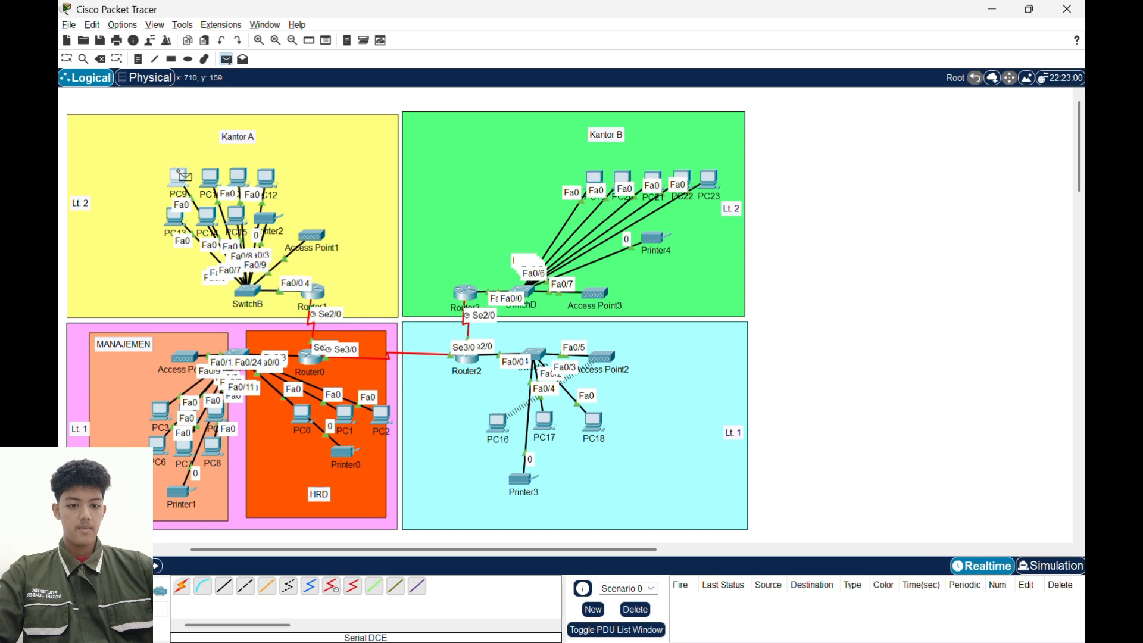
click(178, 178)
click(161, 412)
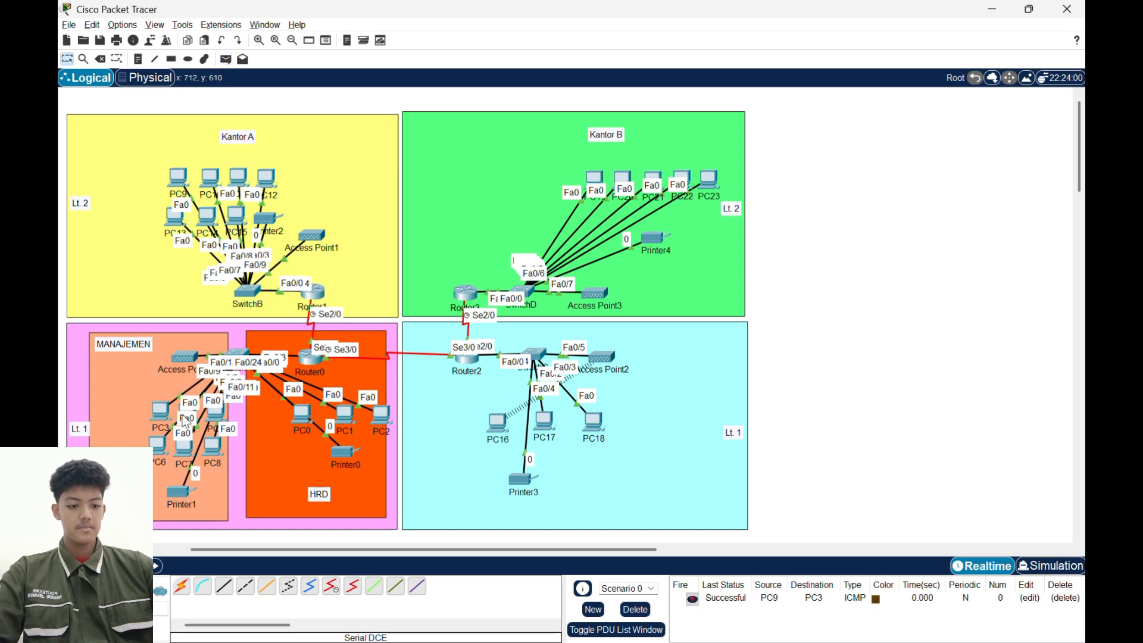
click(226, 59)
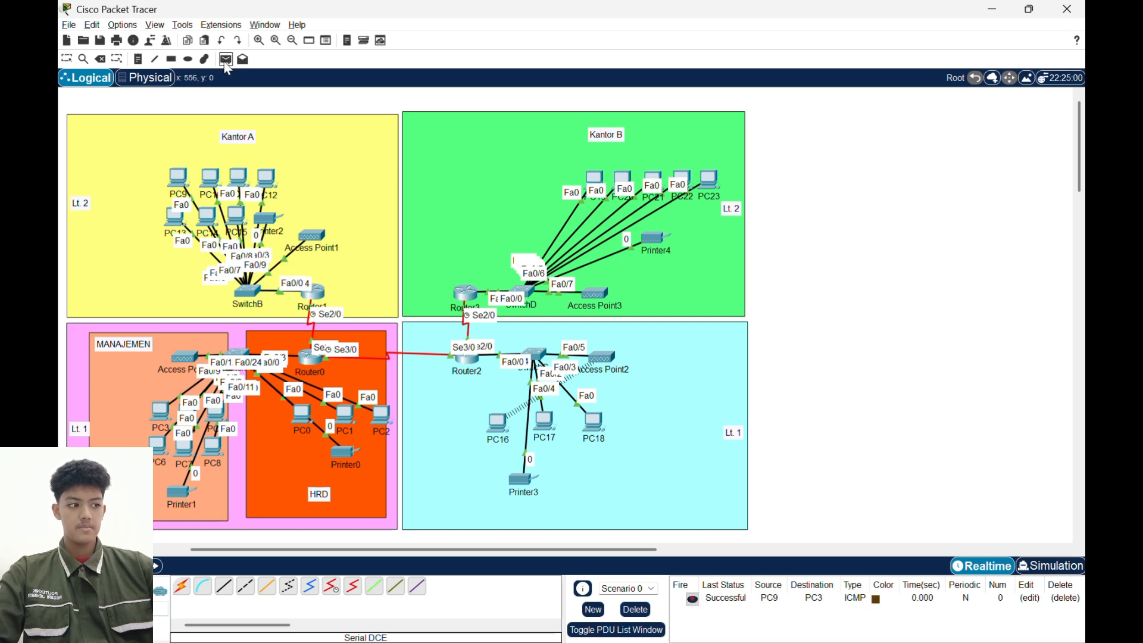
click(178, 186)
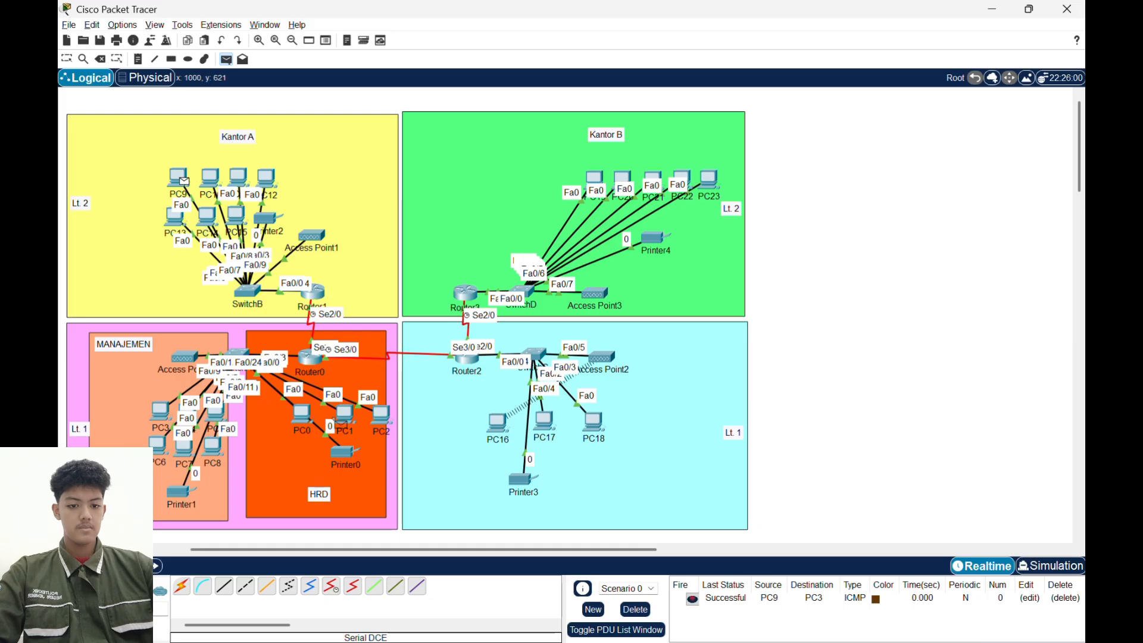
click(309, 421)
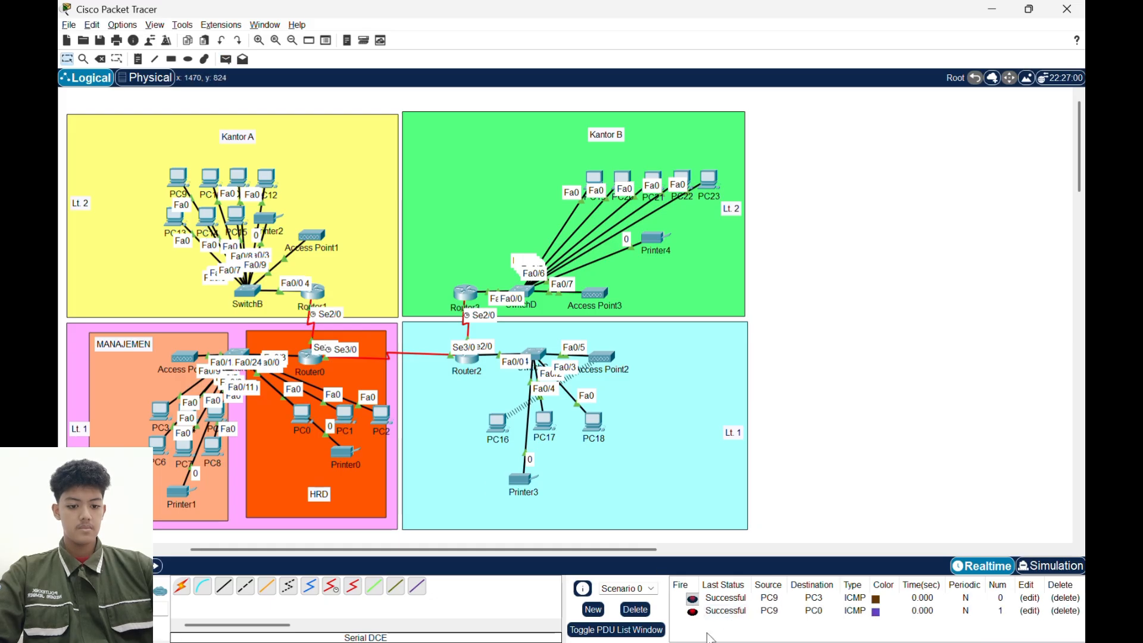
click(635, 609)
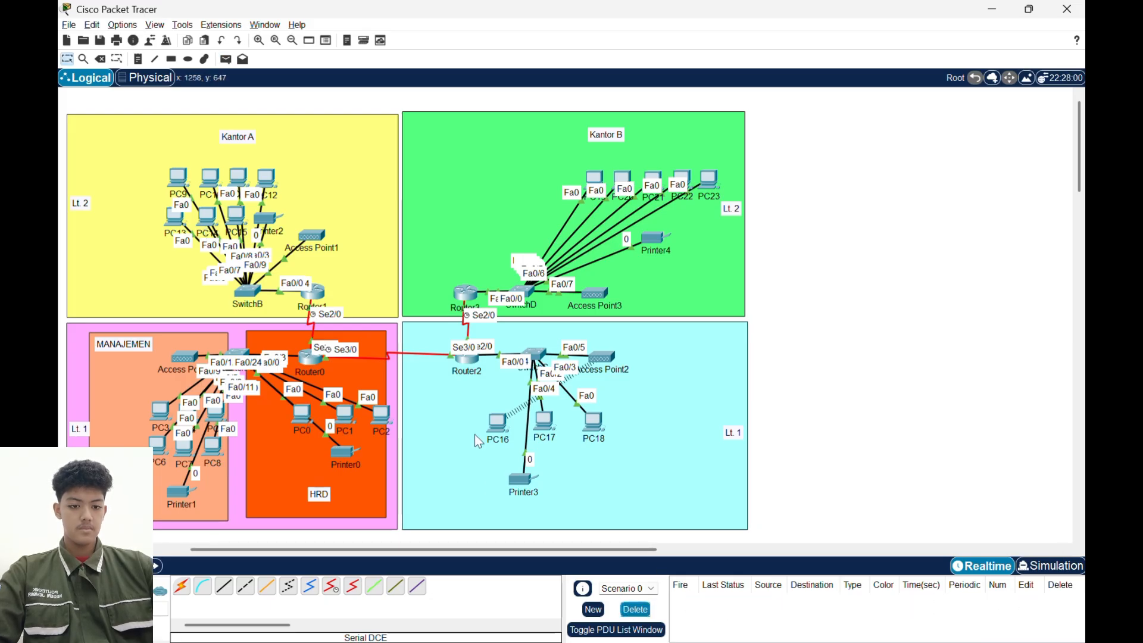
- Remove the RIP configuration from Router0 with no router rip and put its window away
click(311, 365)
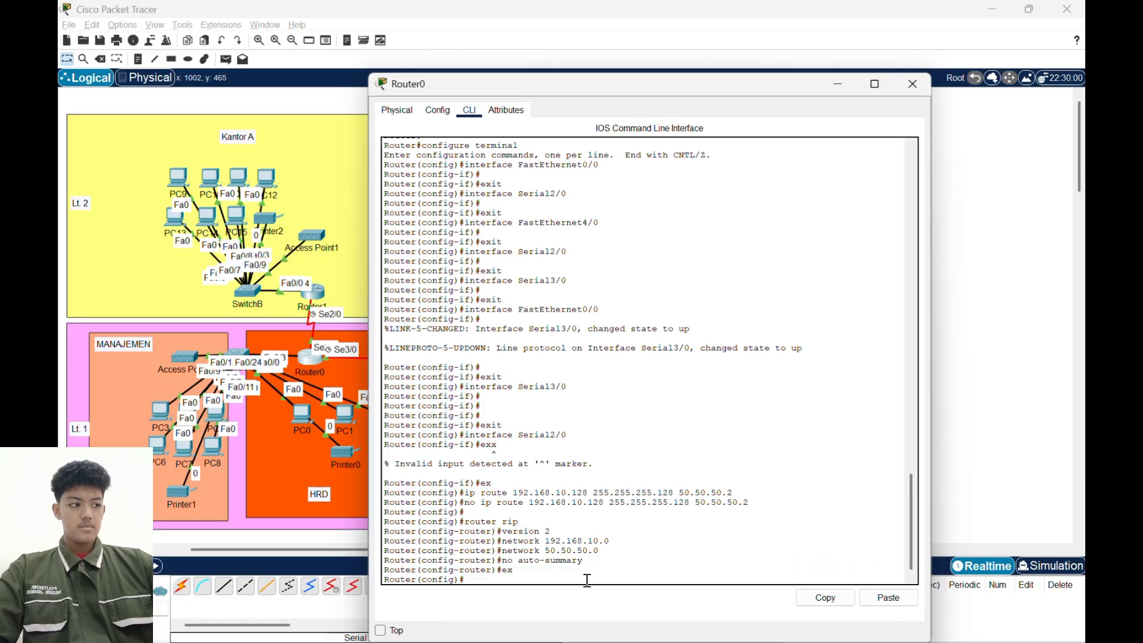
text(no rout)
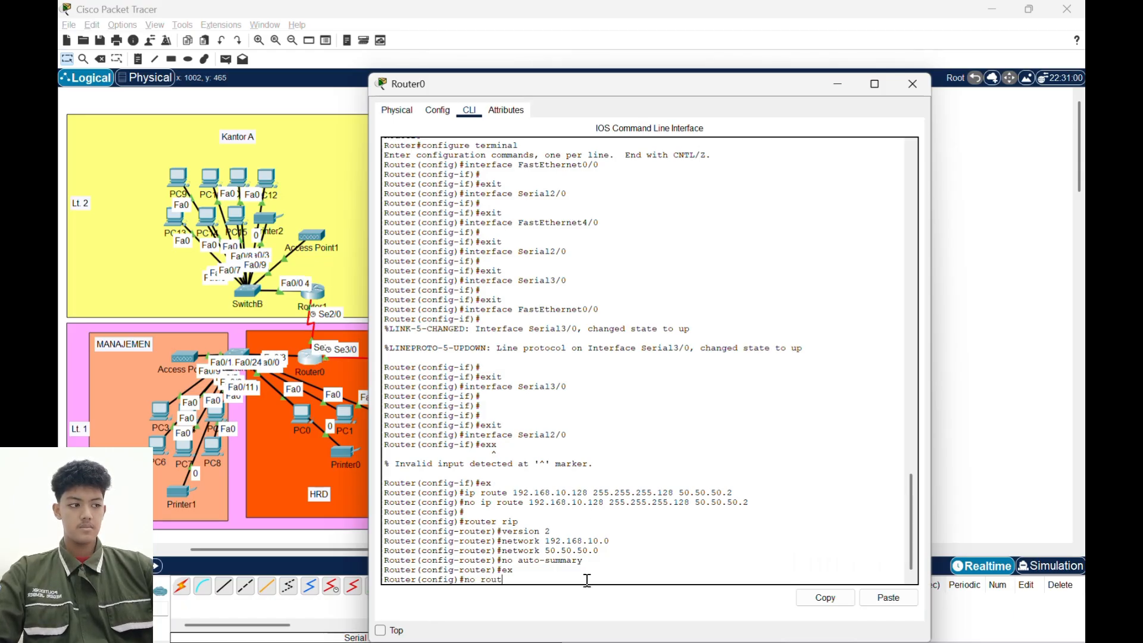
text(er rip)
key(Return)
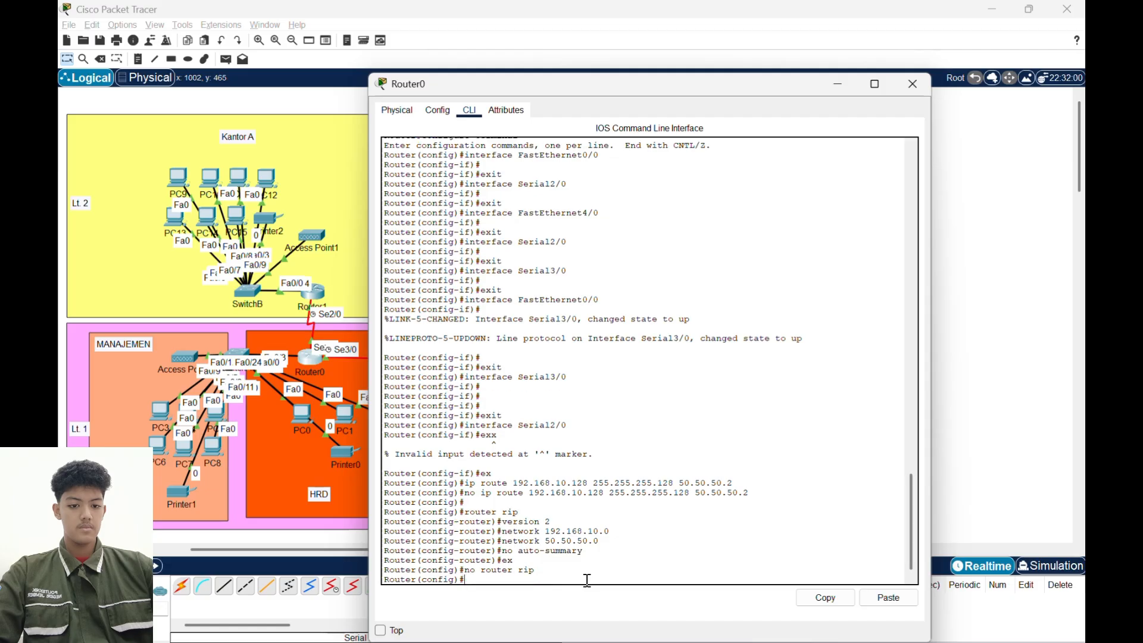
click(835, 84)
- Remove the RIP configuration from Router1 with no router rip and put its window away
click(313, 291)
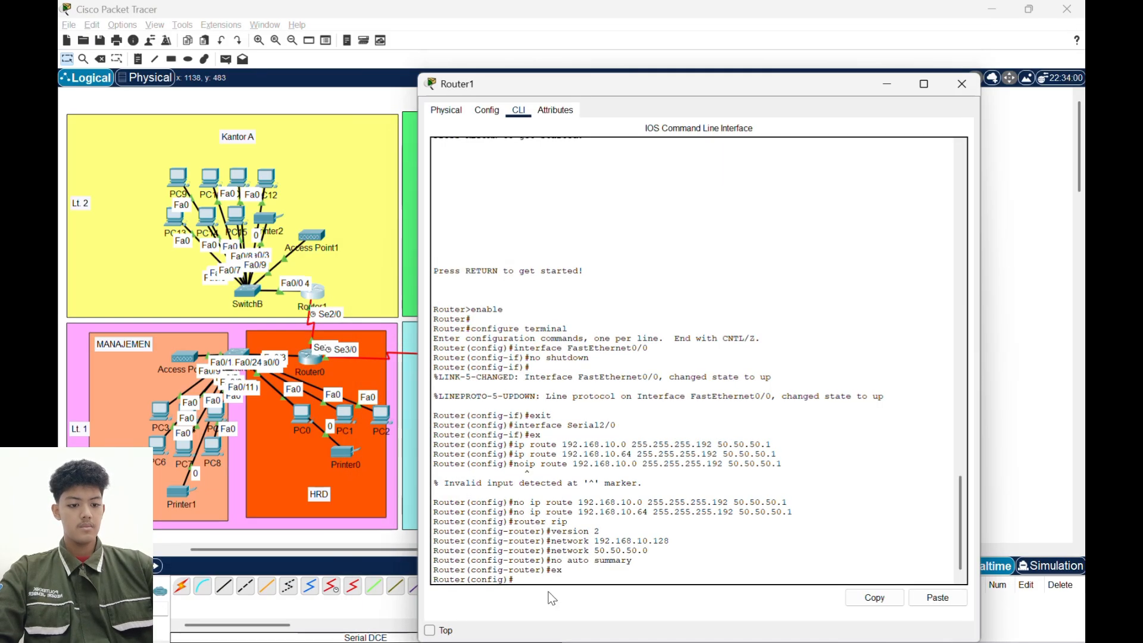
text(no )
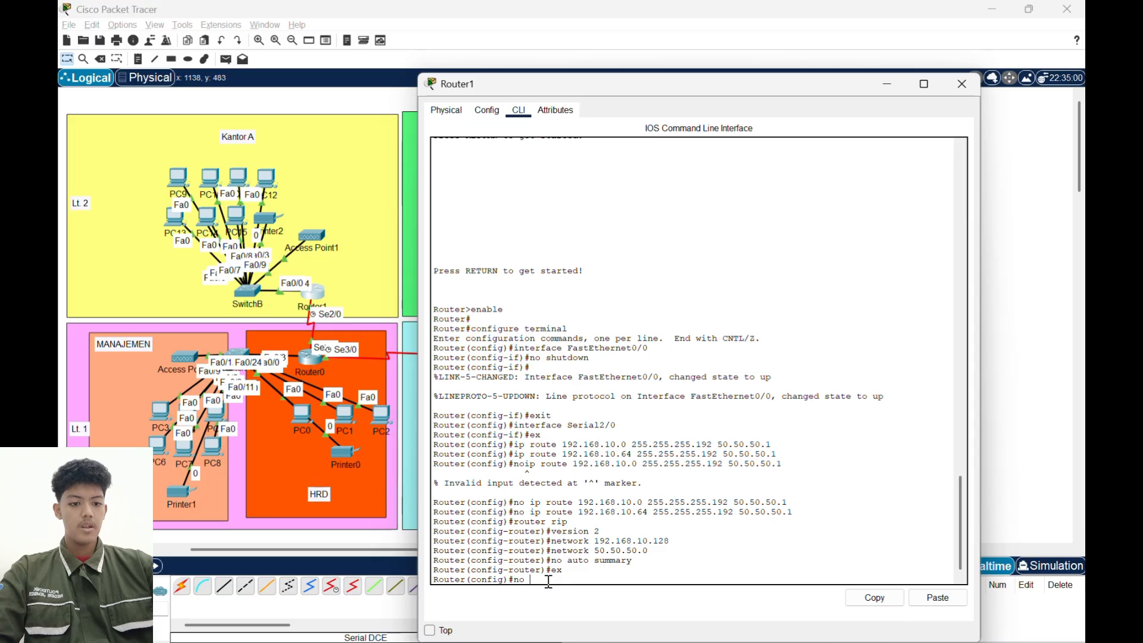
text(router)
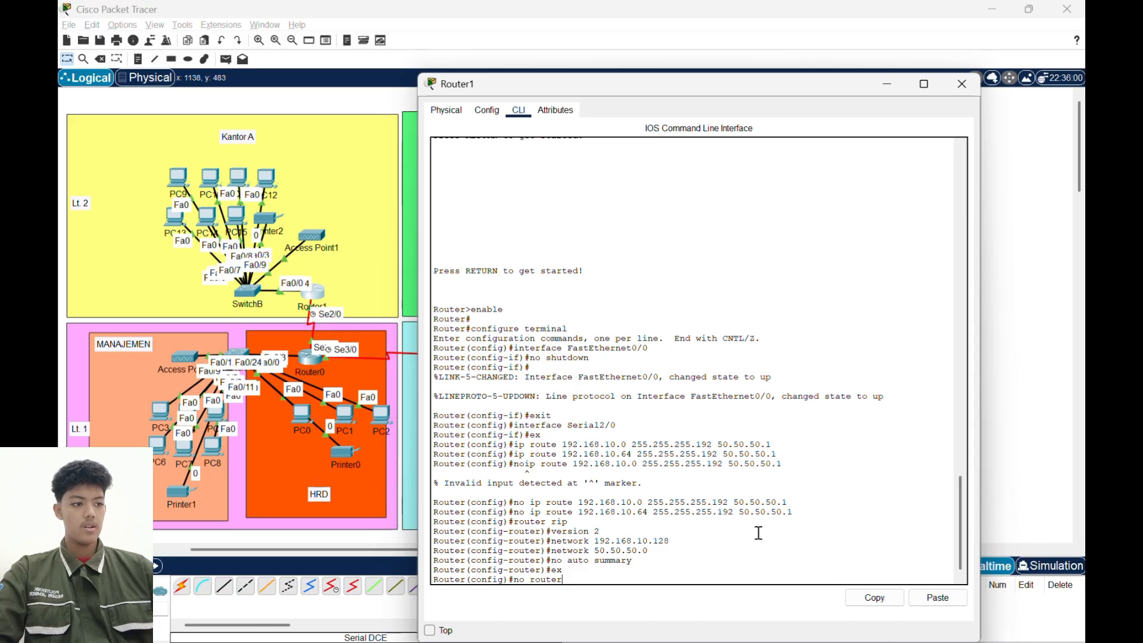
text( rip)
key(Return)
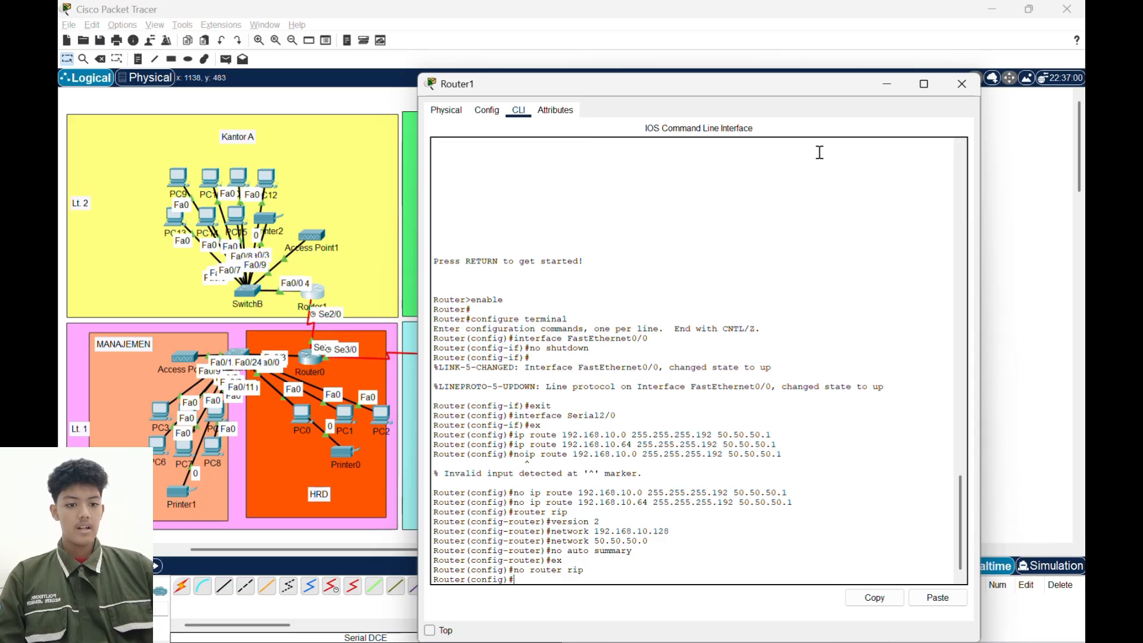
click(894, 93)
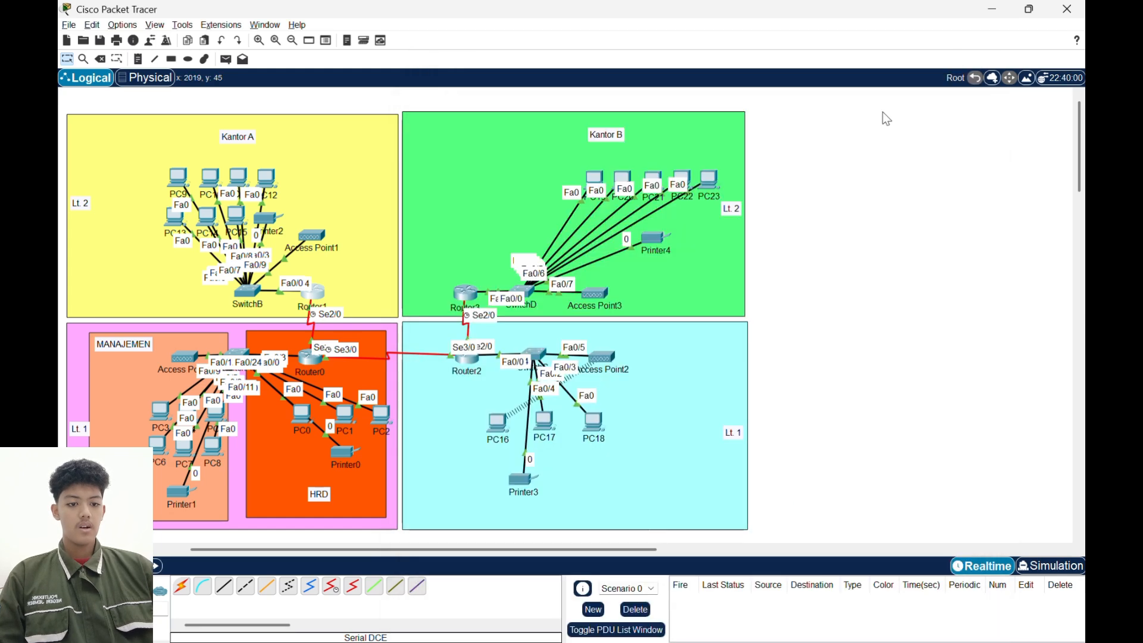
- Start EIGRP routing configuration on Router0 with autonomous system number 10 using router eigrp 10
click(306, 365)
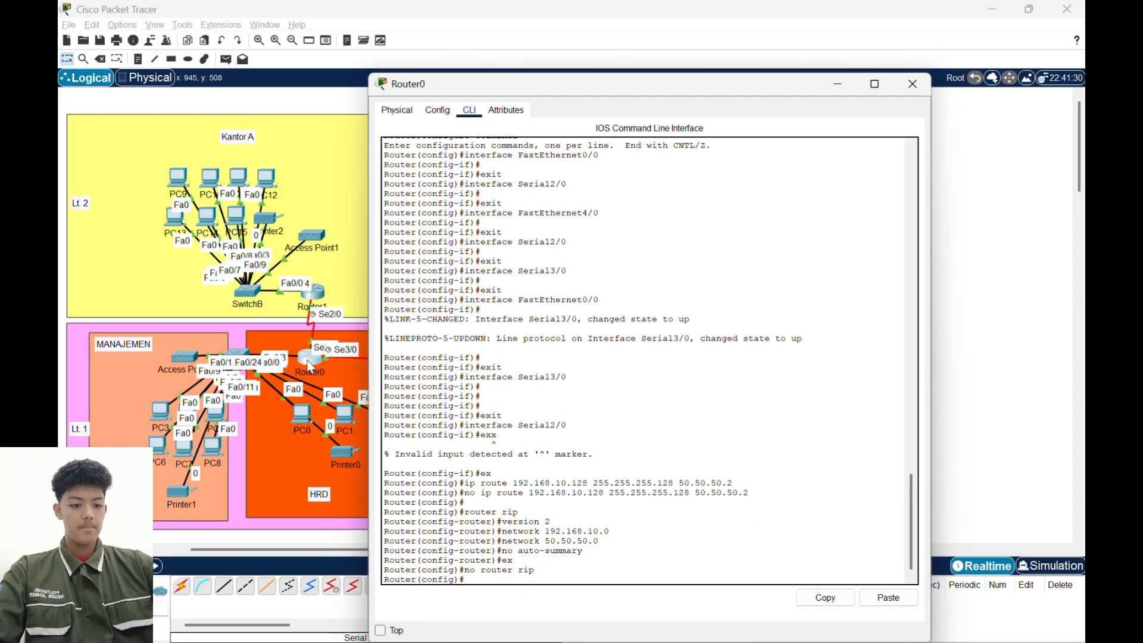
text(router)
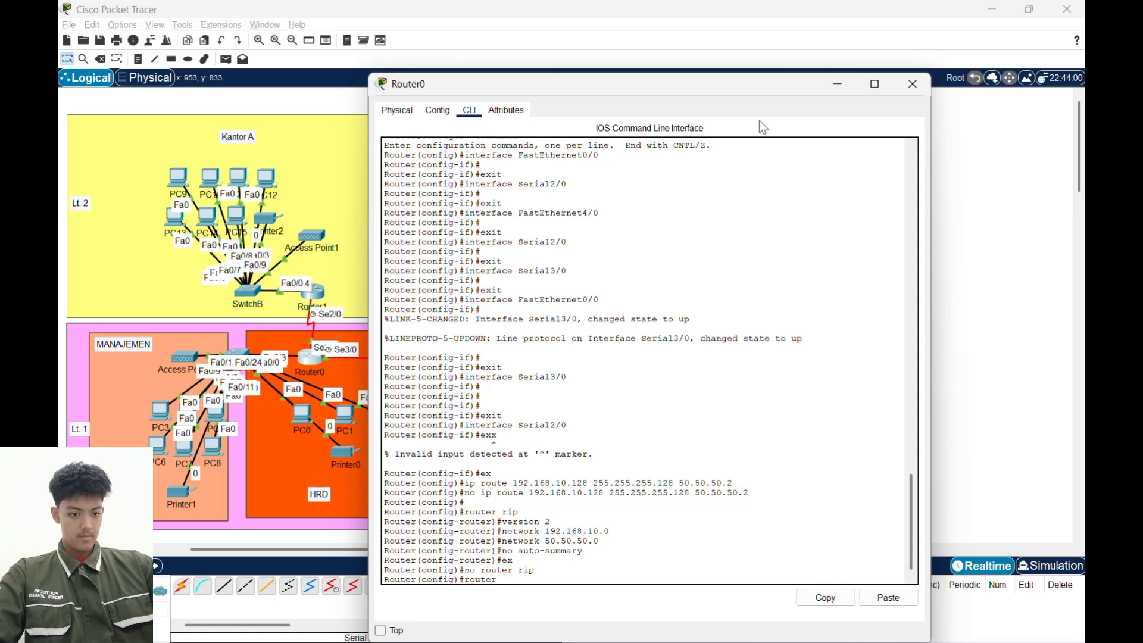
drag(739, 89, 862, 27)
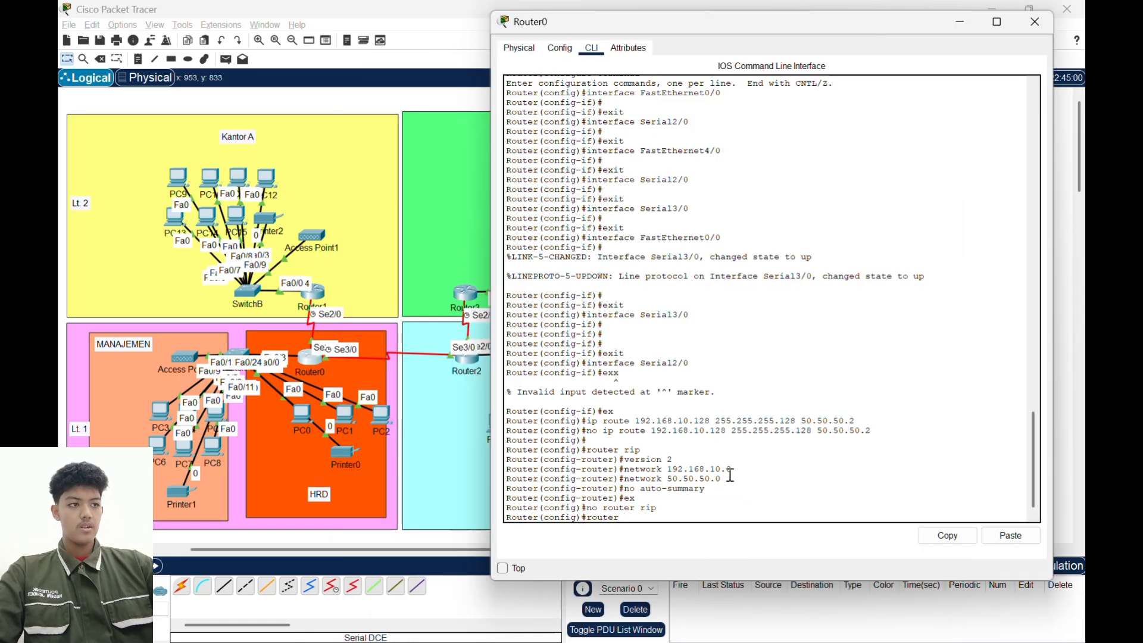
text(eigrp 10)
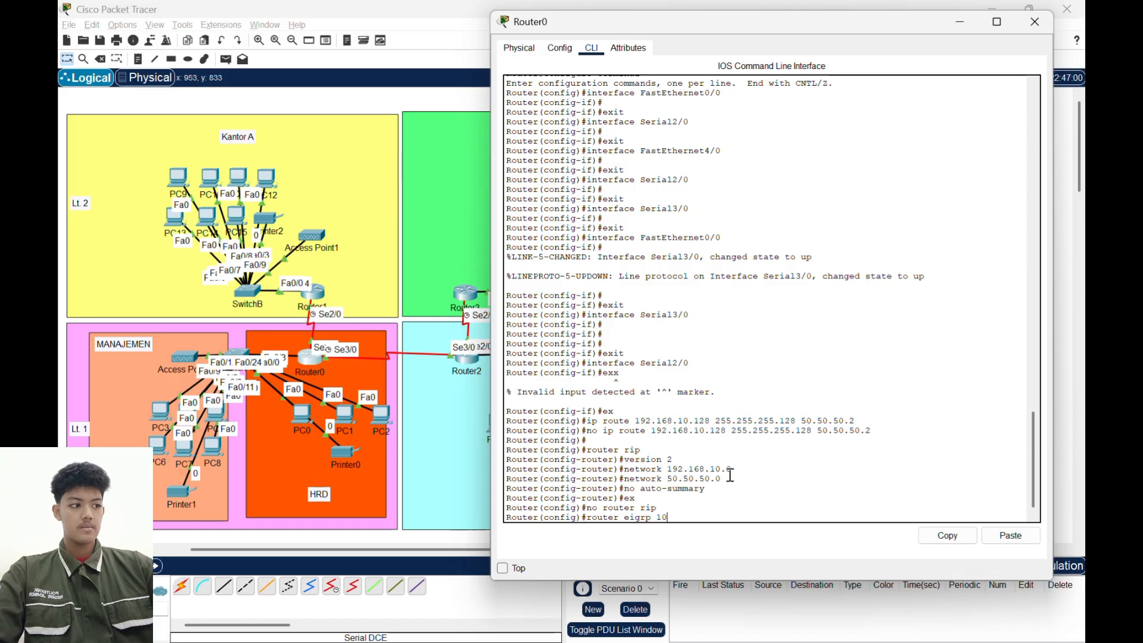
key(Return)
- Add network 192.168.10.0 with wildcard mask 0.0.0.255 to Router0's EIGRP configuration
text(networ)
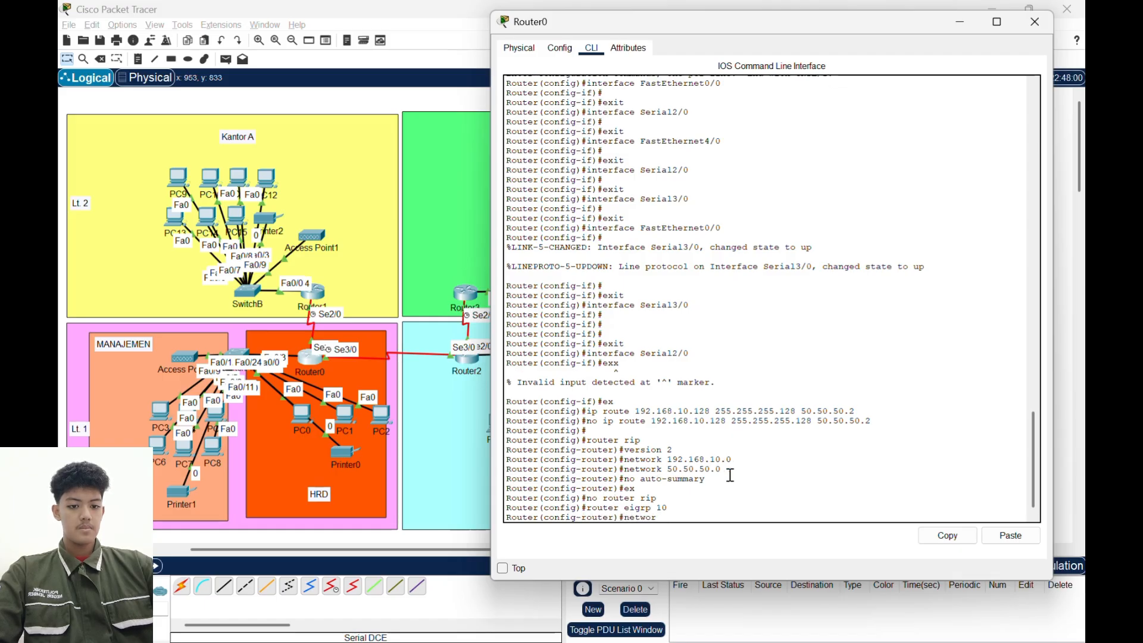
text(k 192.168.)
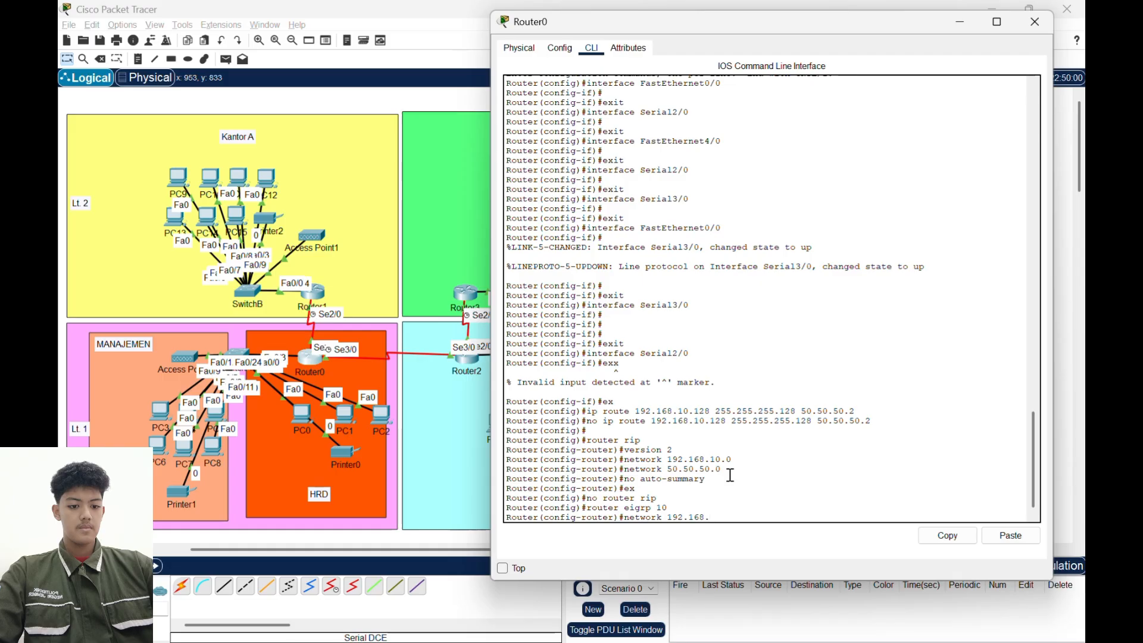
text(10.0 0.0.0)
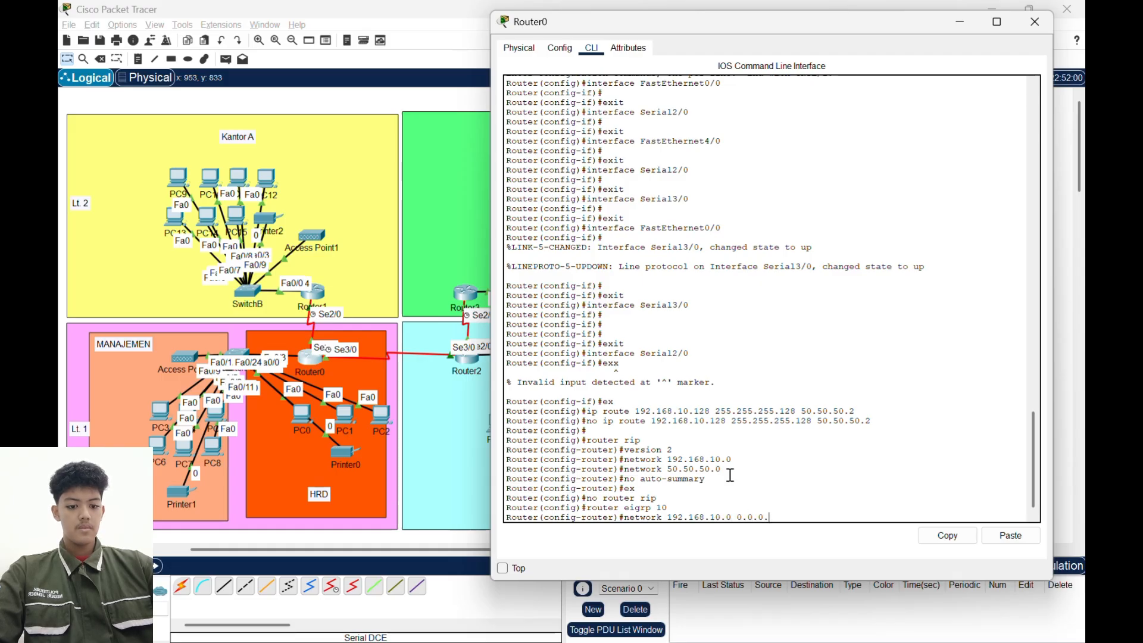
text(.255)
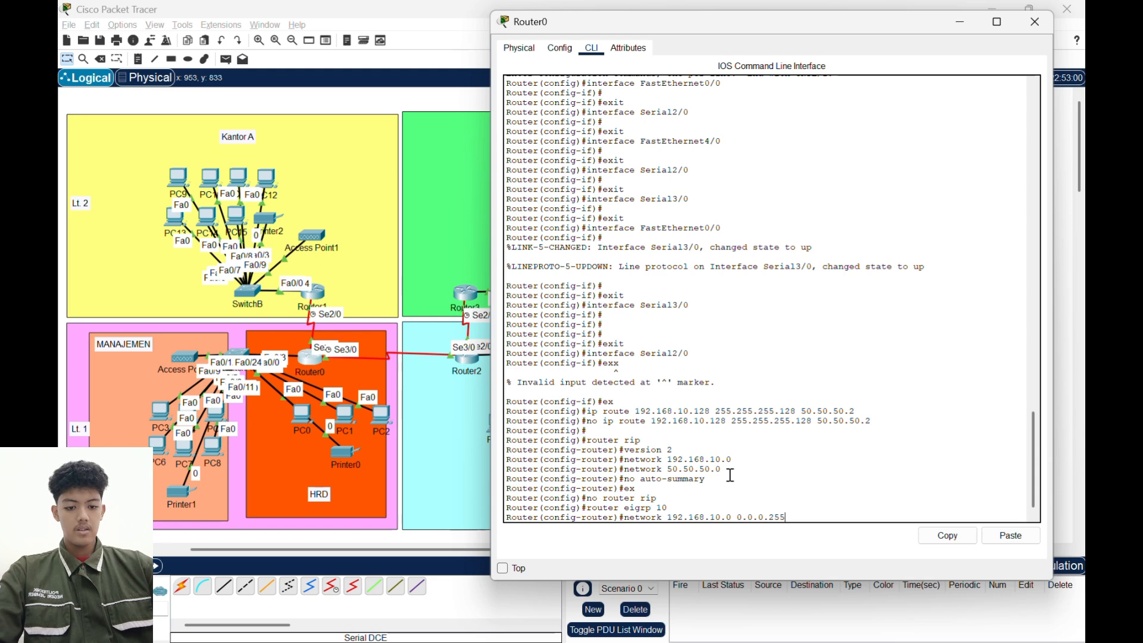
key(Return)
- Add network 50.50.50.0 with wildcard mask 0.0.0.3 to Router0's EIGRP configuration
text(network 5)
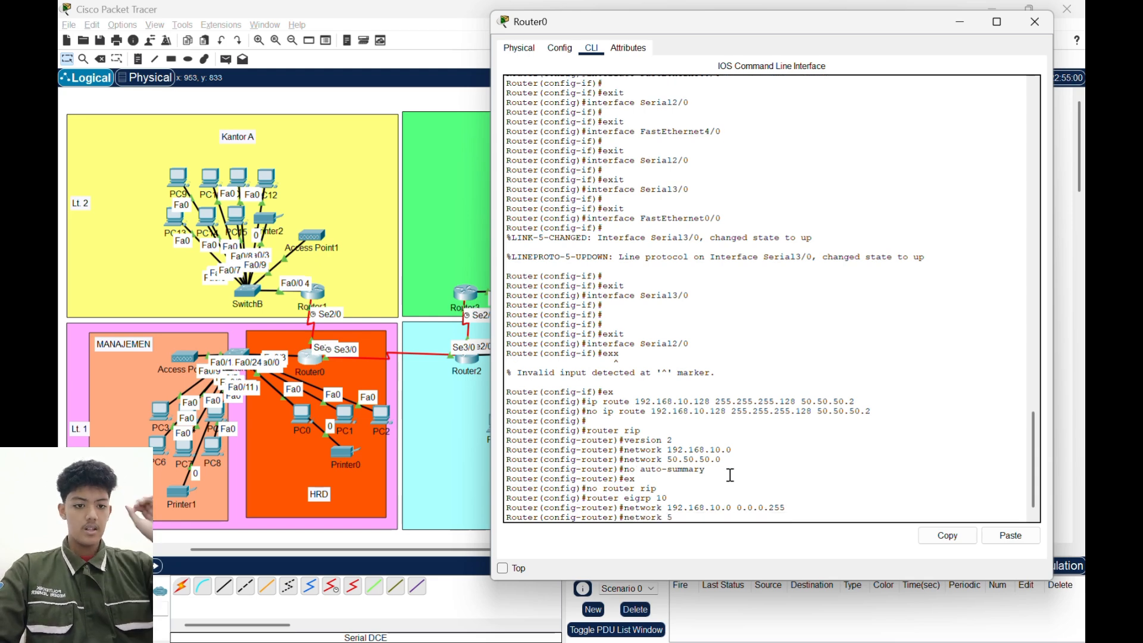
text(0.50.5)
text(0.50)
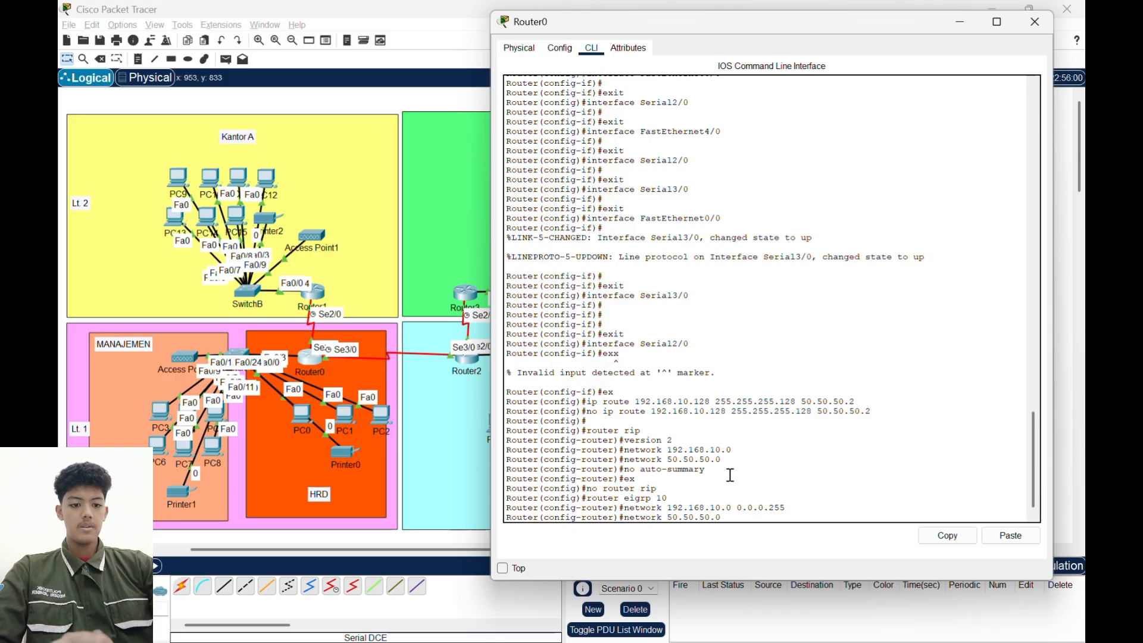
text( 0.0.0.)
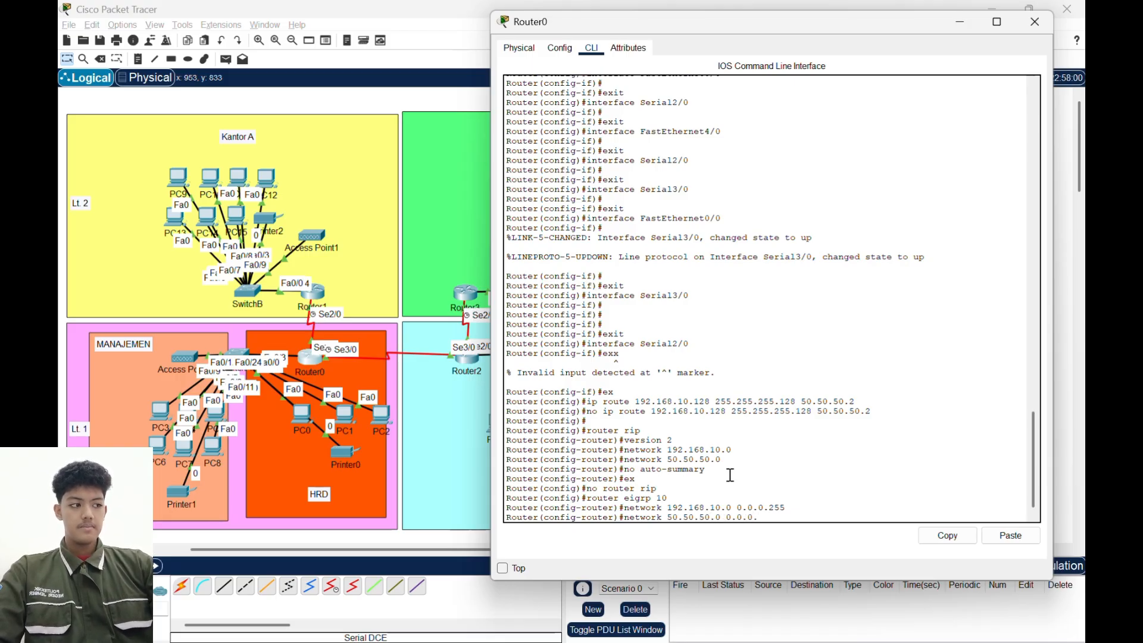
text(3)
key(Return)
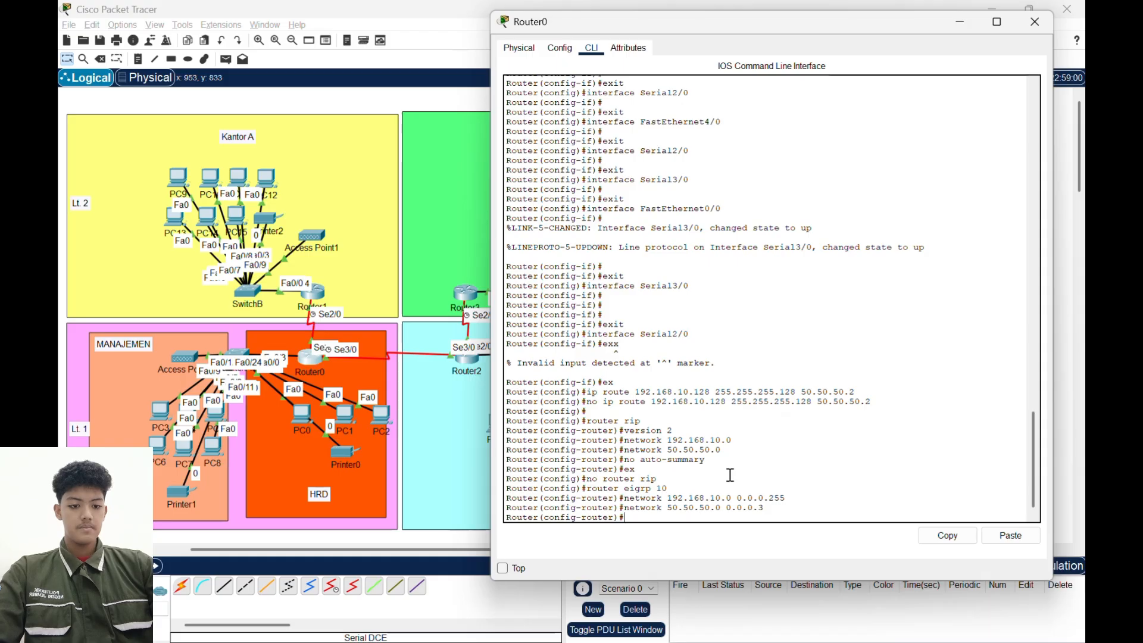
- Turn off automatic route summarization in Router0's EIGRP configuration with no auto-summary
text(no auto)
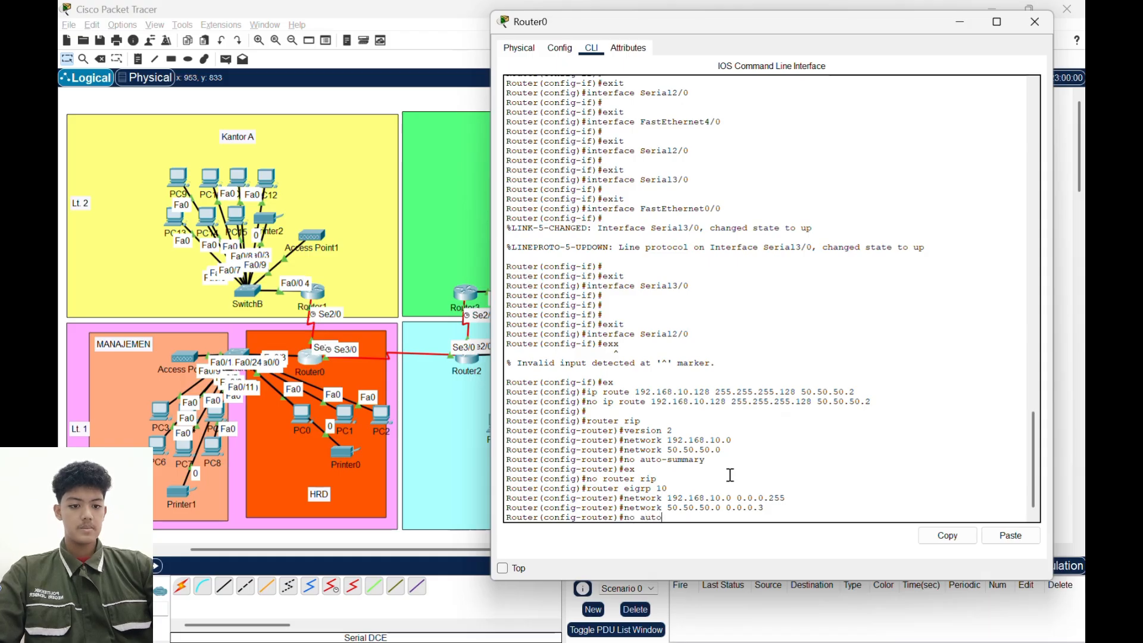
text(-summary)
key(Return)
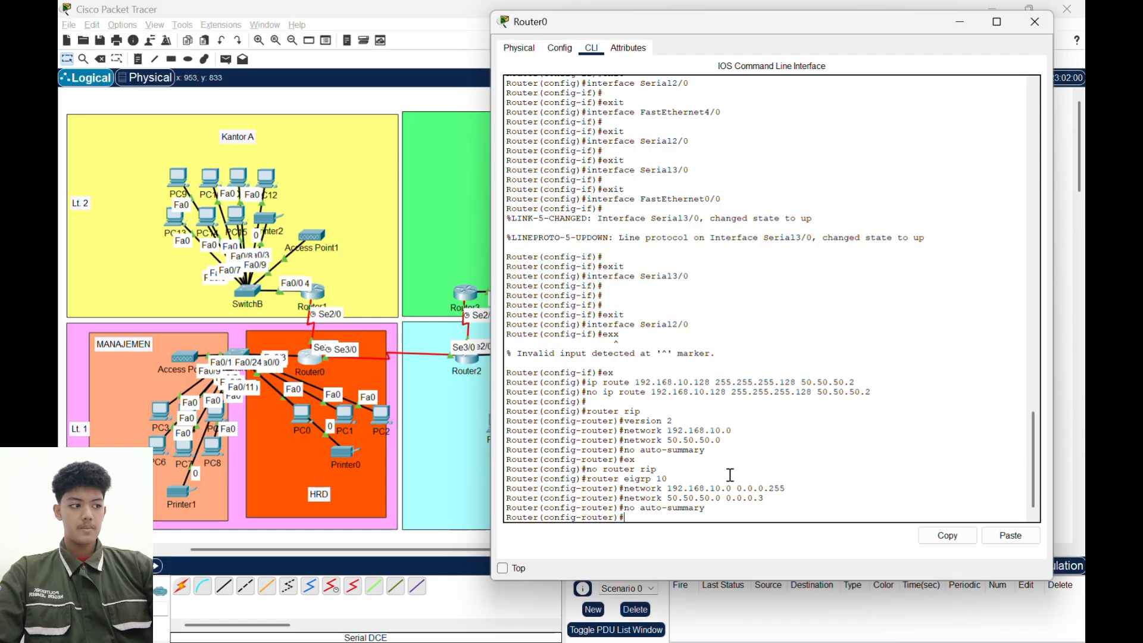
- Leave Router0's EIGRP configuration mode and switch to Router1's command line
text(ex)
key(Return)
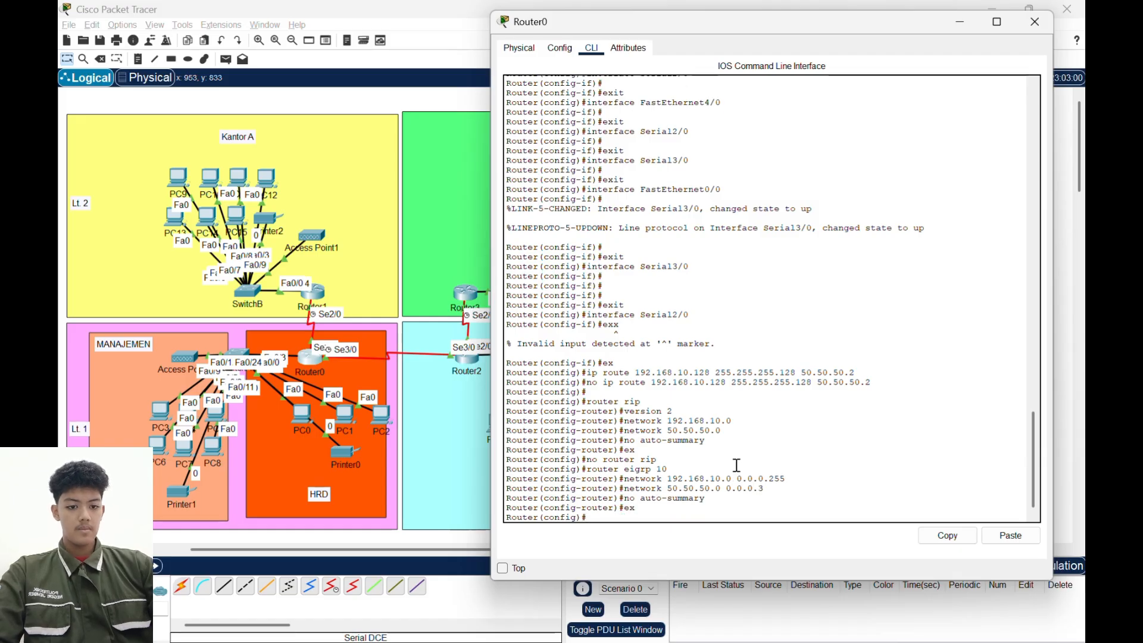
click(960, 21)
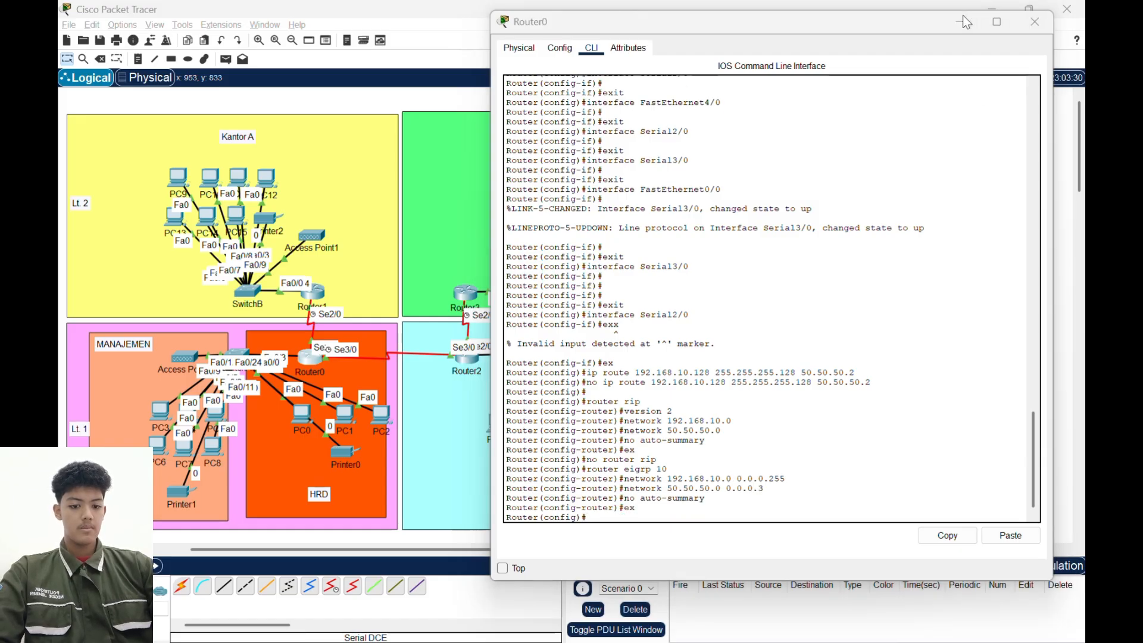
click(319, 296)
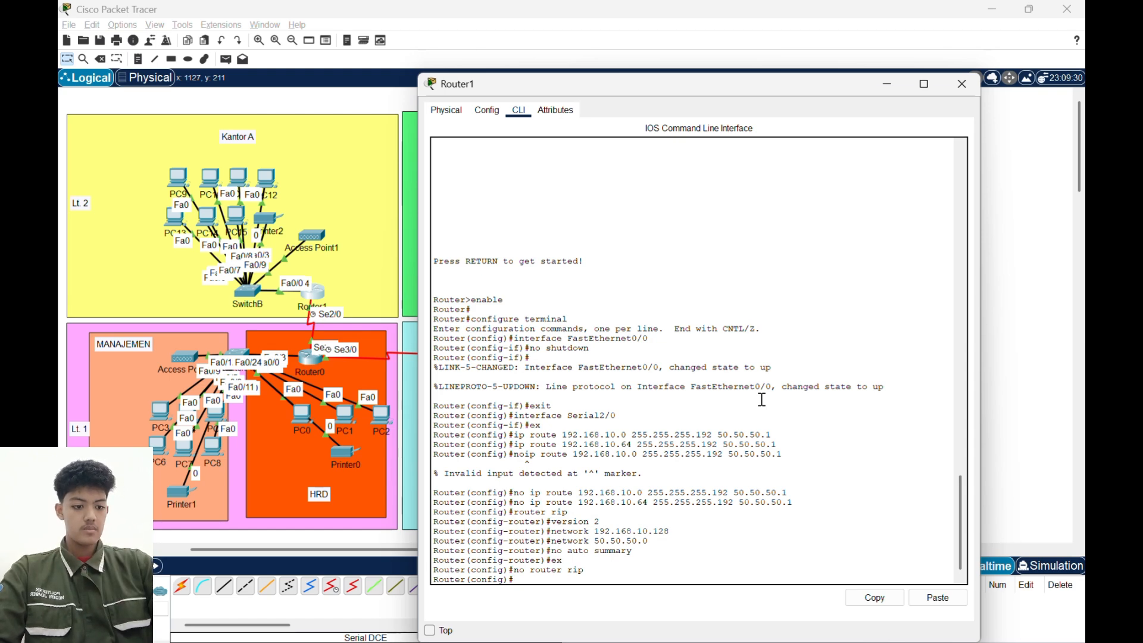
- Try to add network 192.168.10.128 with wildcard mask 0.0.0.127 from Router1's global configuration mode
text(network)
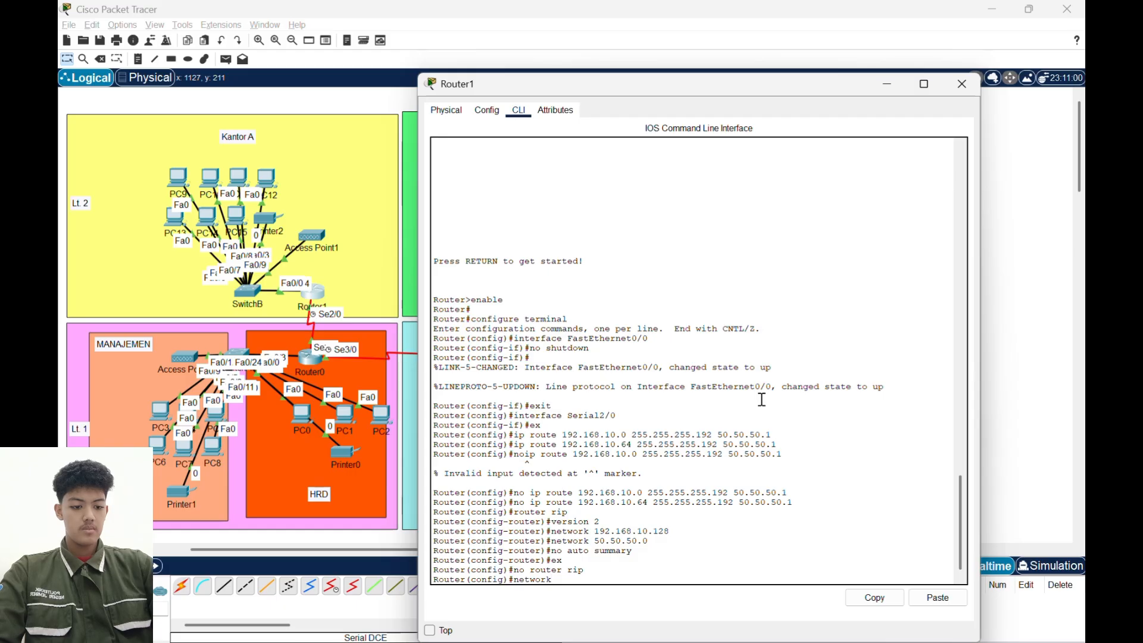
text( 192.)
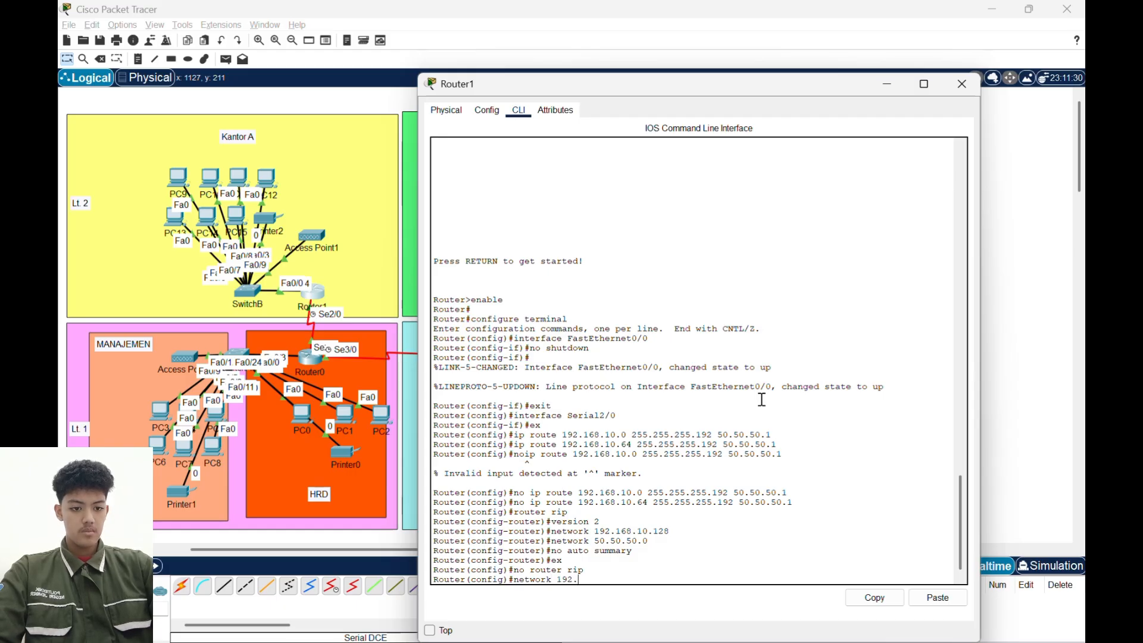
text(168.10.)
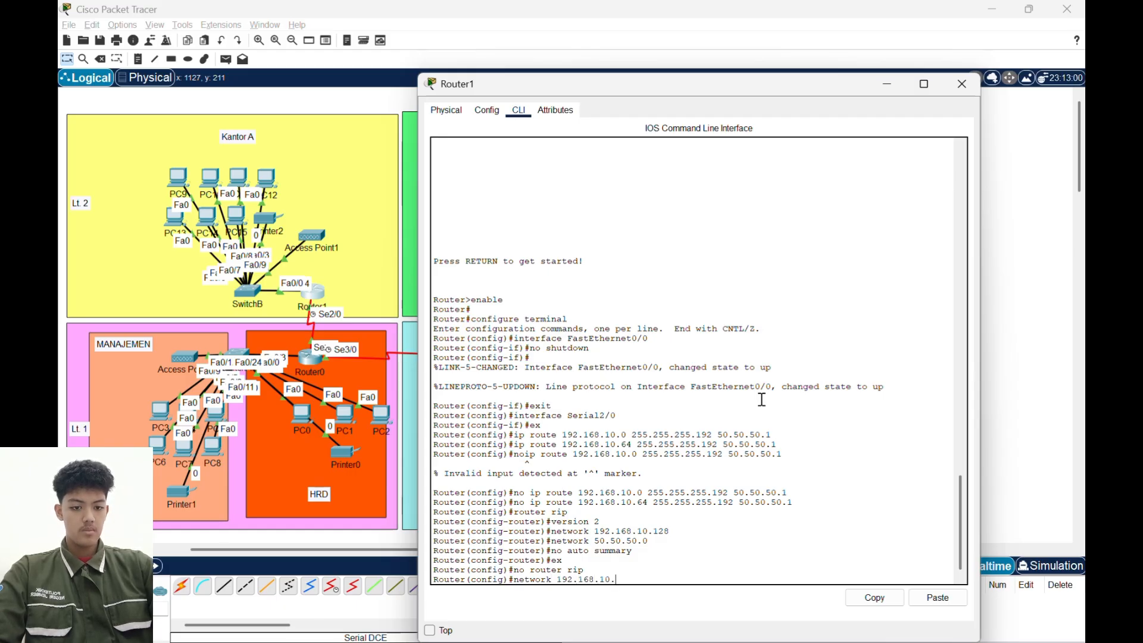
text(128 )
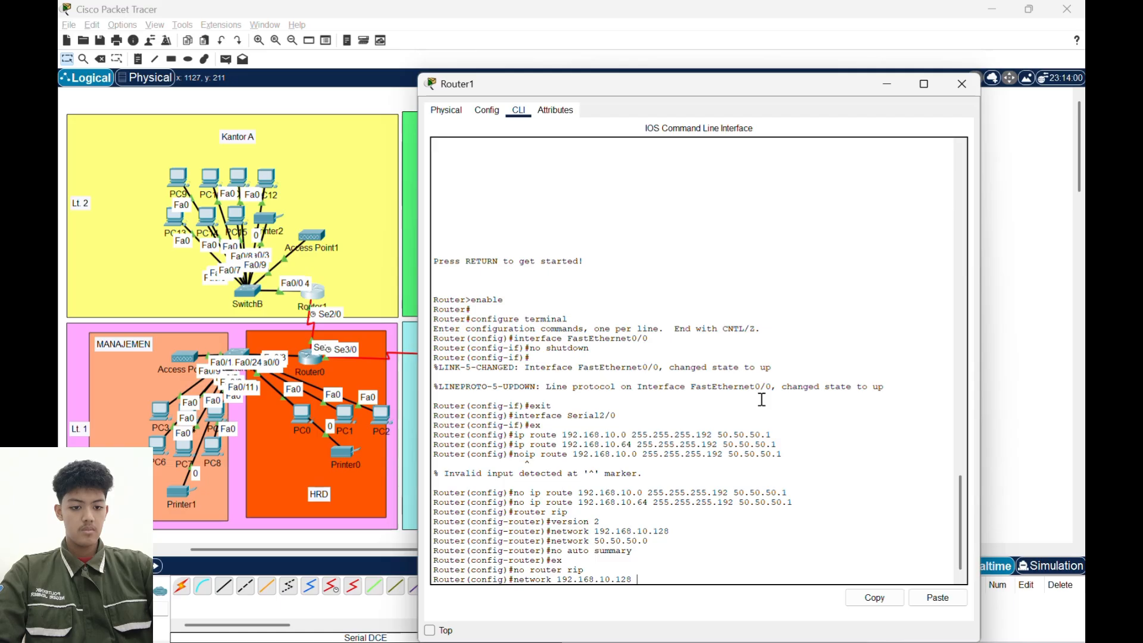
text(0.0.0.12)
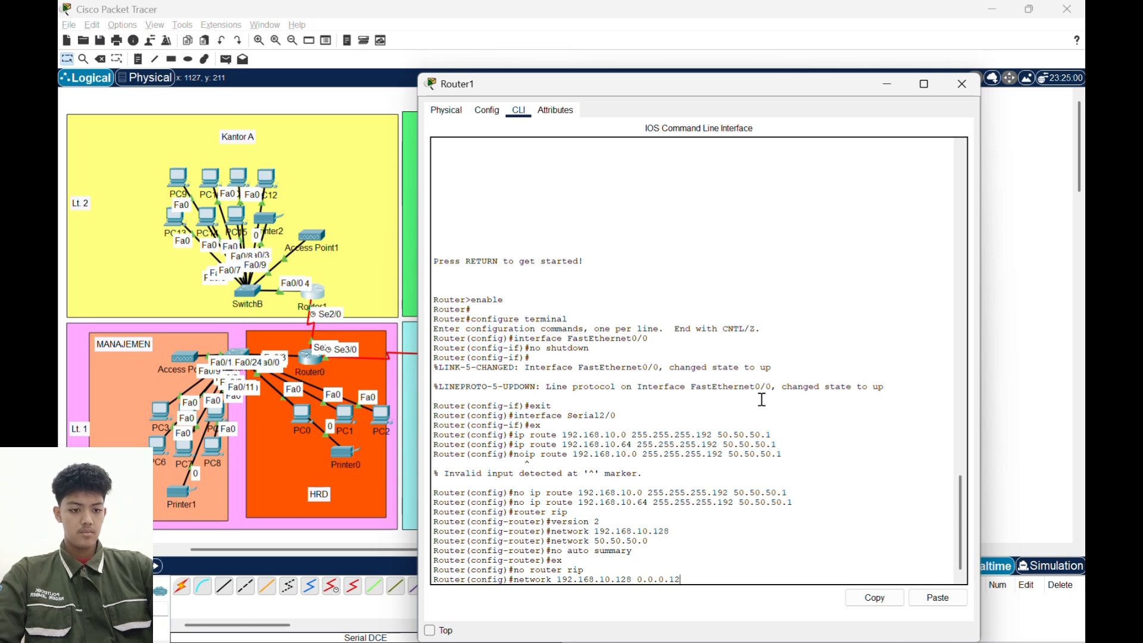
text(7)
key(Return)
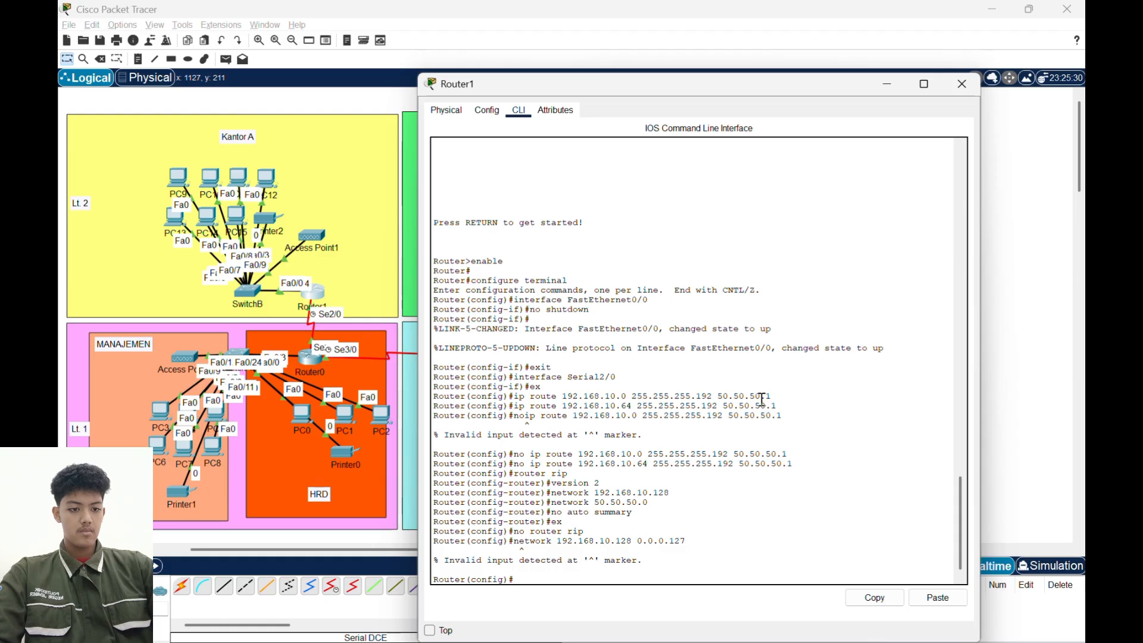
- Try the Router1 network 192.168.10.128 command again with wildcard mask 0.0.0.128
key(Up)
key(BackSpace)
text(8.10.128 0.0.0.128)
key(Return)
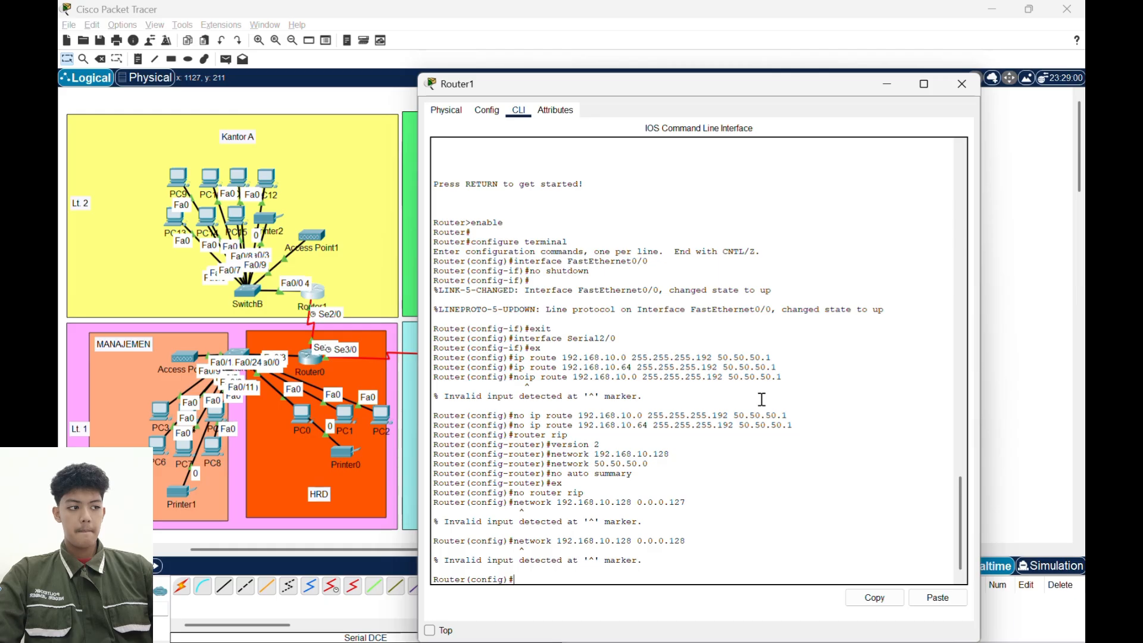
- Start EIGRP routing configuration on Router1 with autonomous system number 10 using router eigrp 10
text(router )
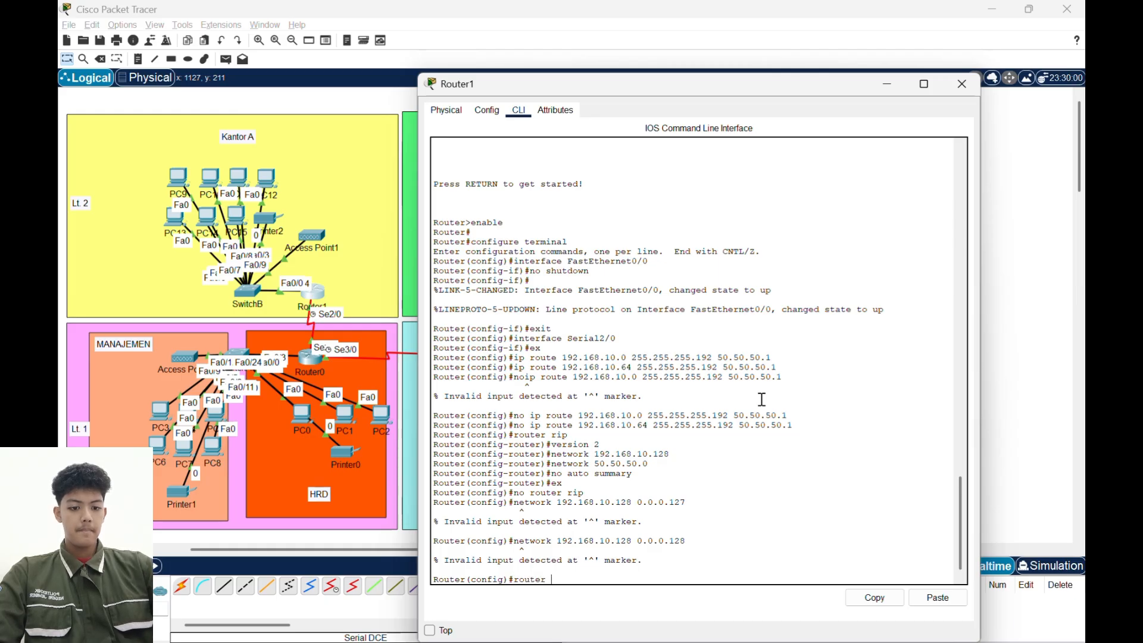
text(eigrp 10)
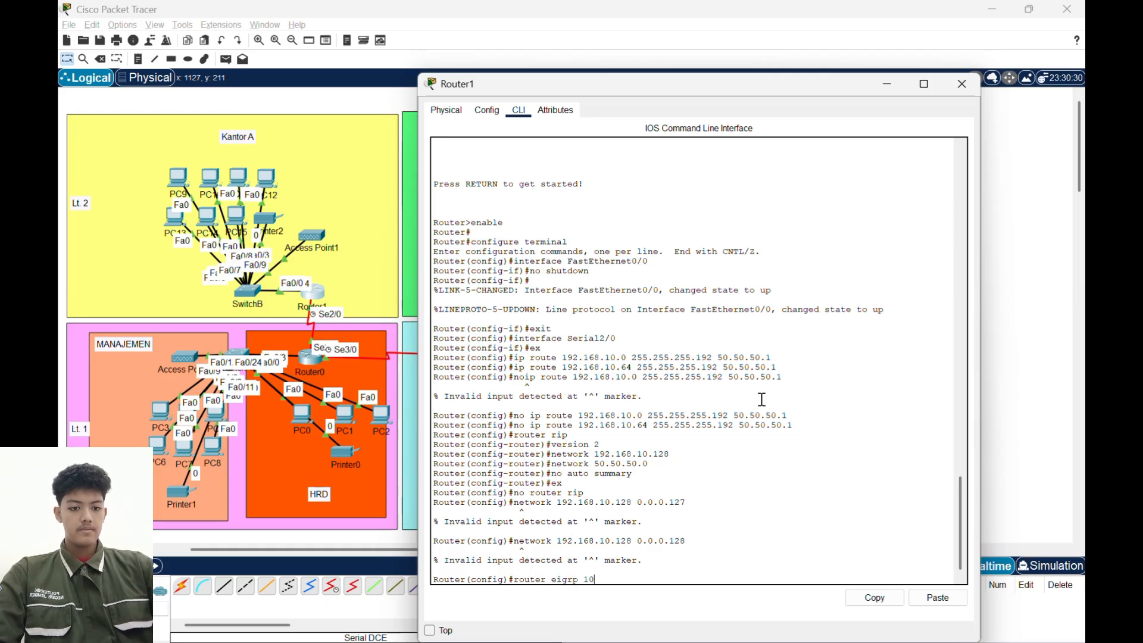
key(Return)
- Add network 192.168.10.128 with wildcard mask 0.0.0.127 to Router1's EIGRP configuration
text(nfig-router)#n)
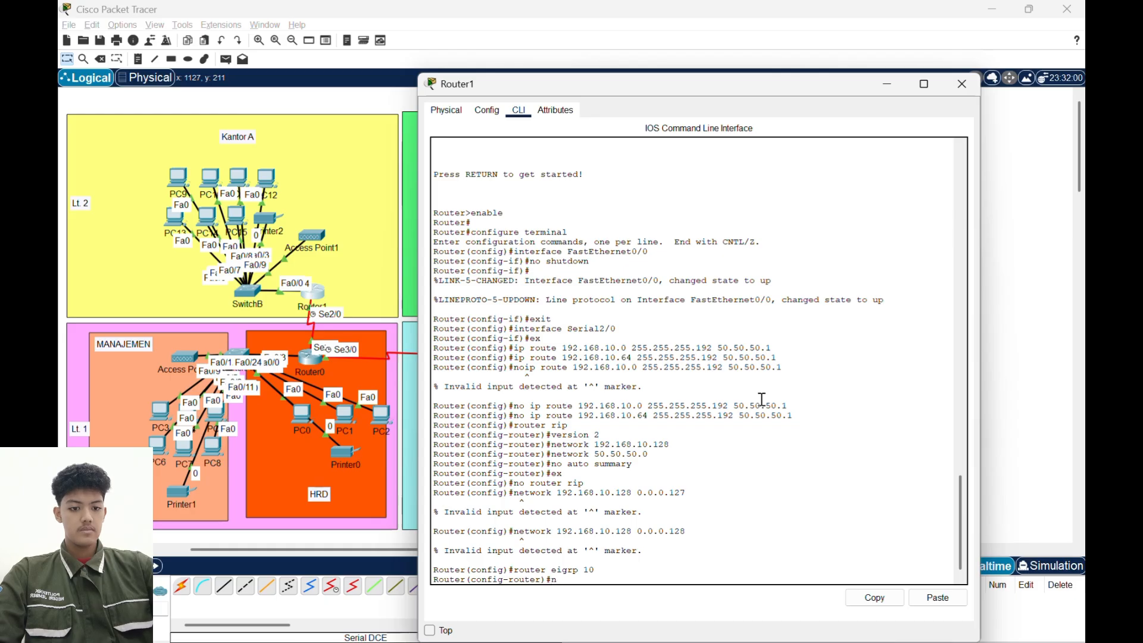
text(etwork 1)
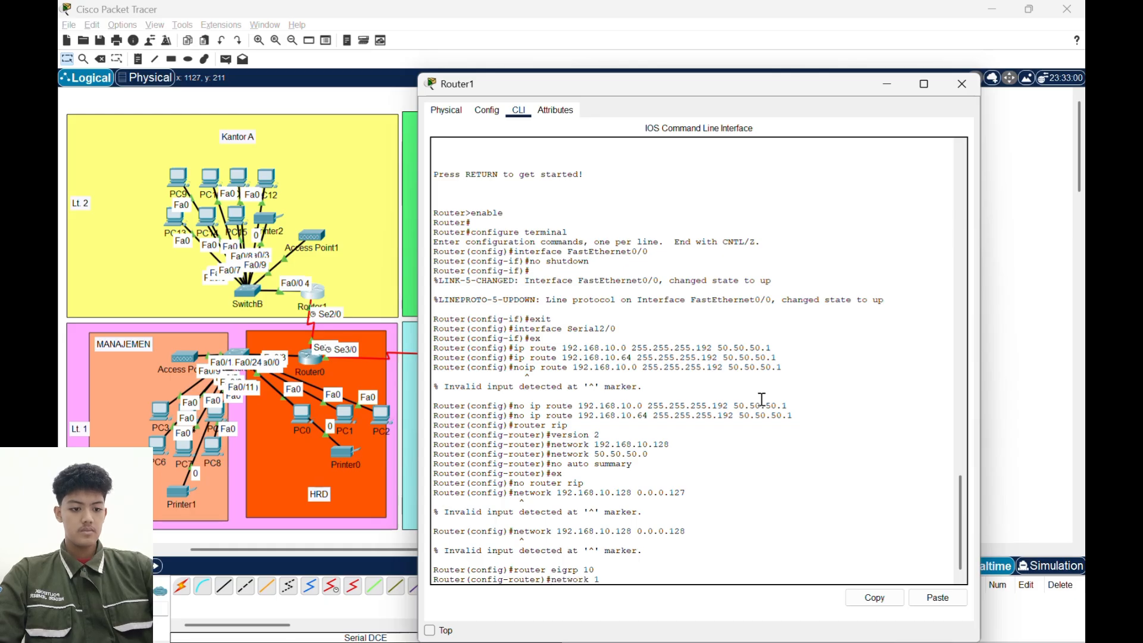
text(92.18)
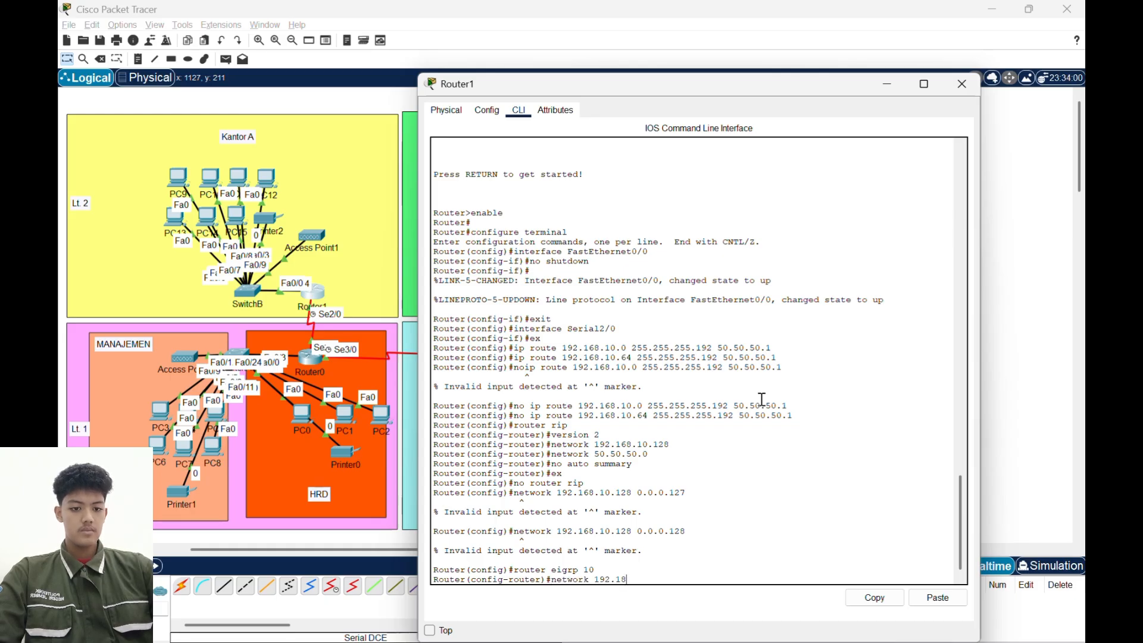
key(BackSpace)
text(68.)
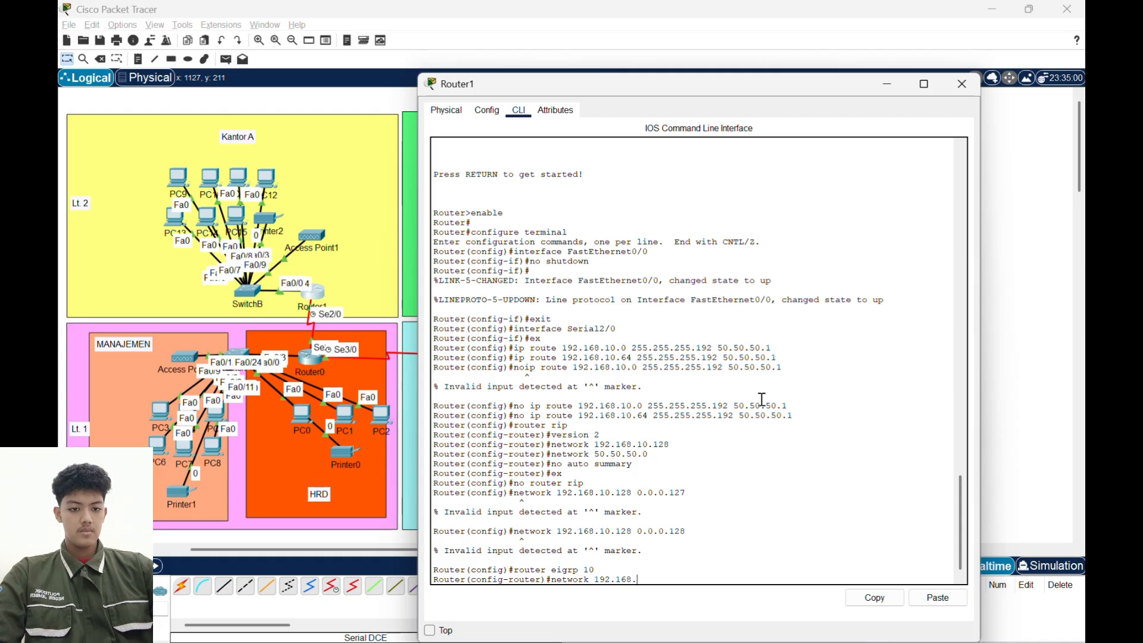
text(10.12)
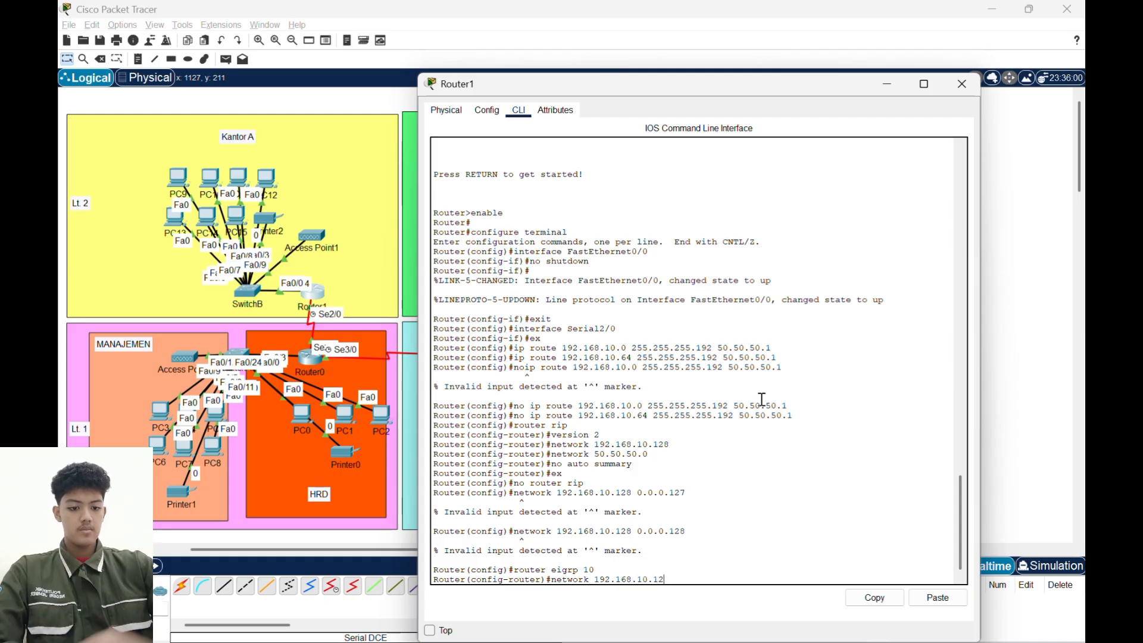
text(8 0.0)
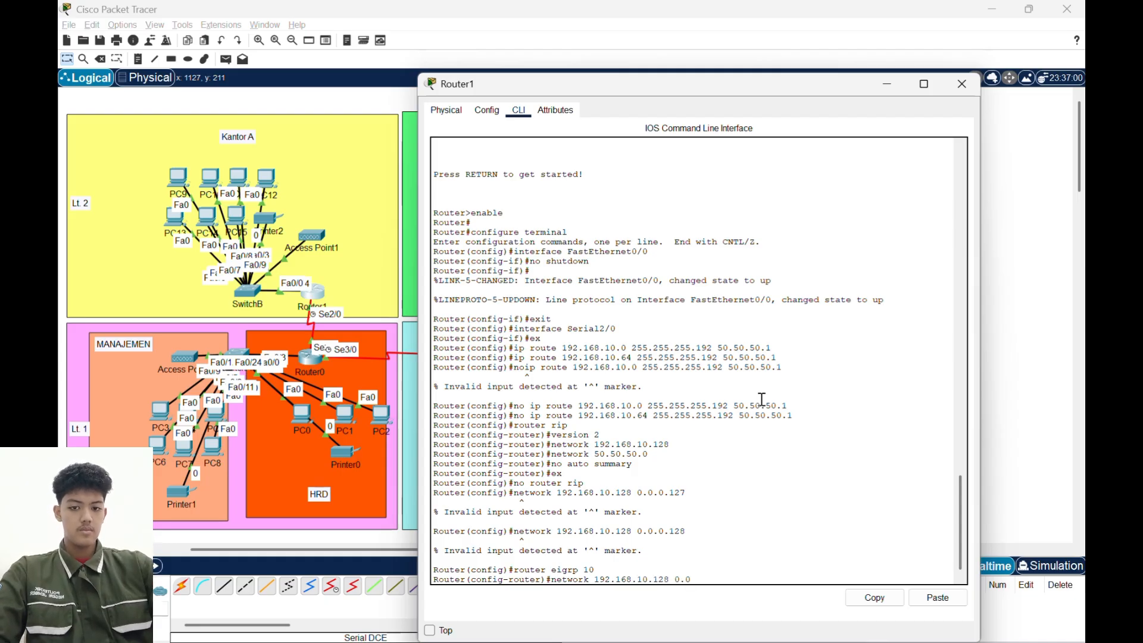
text(.0.127)
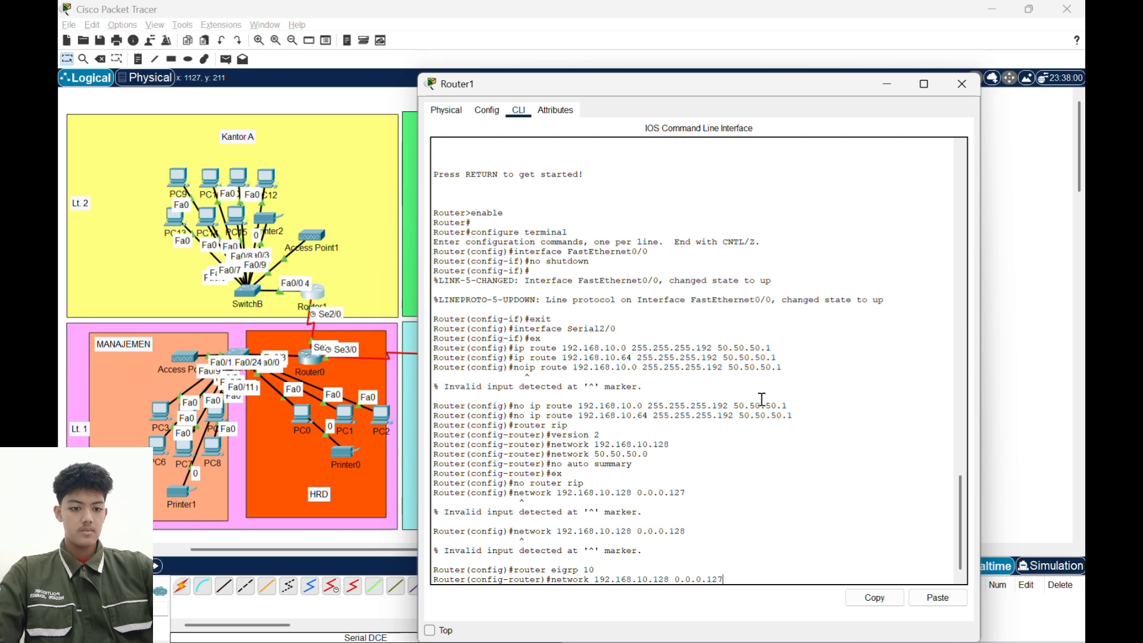
key(Return)
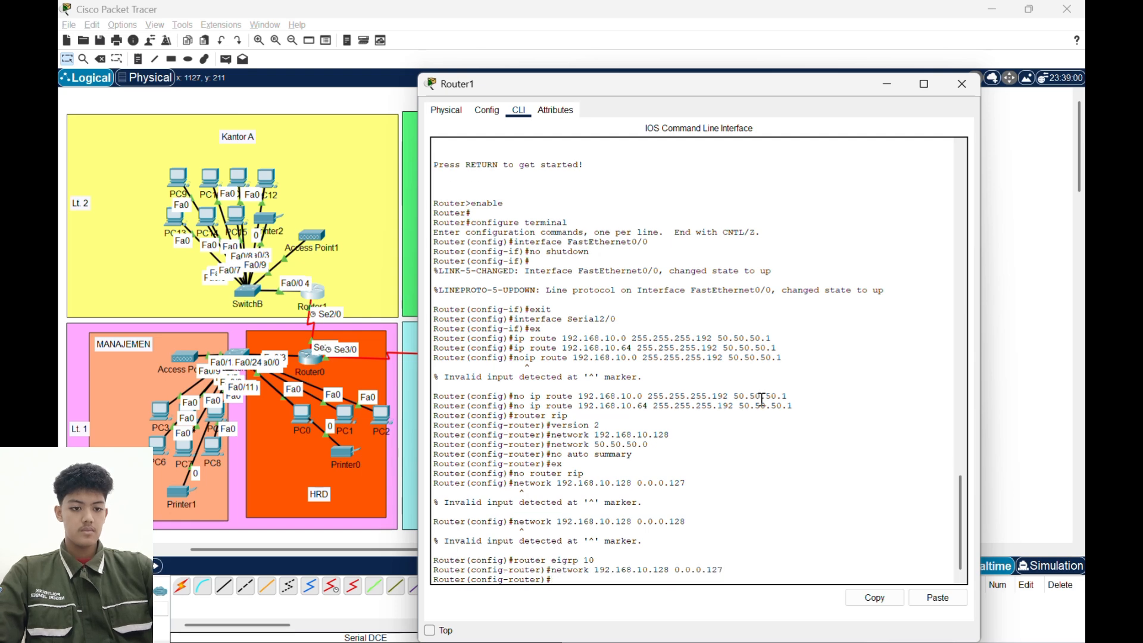
- Add network 50.50.50.0 with wildcard mask 0.0.0.3 to Router1's EIGRP configuration
text(network)
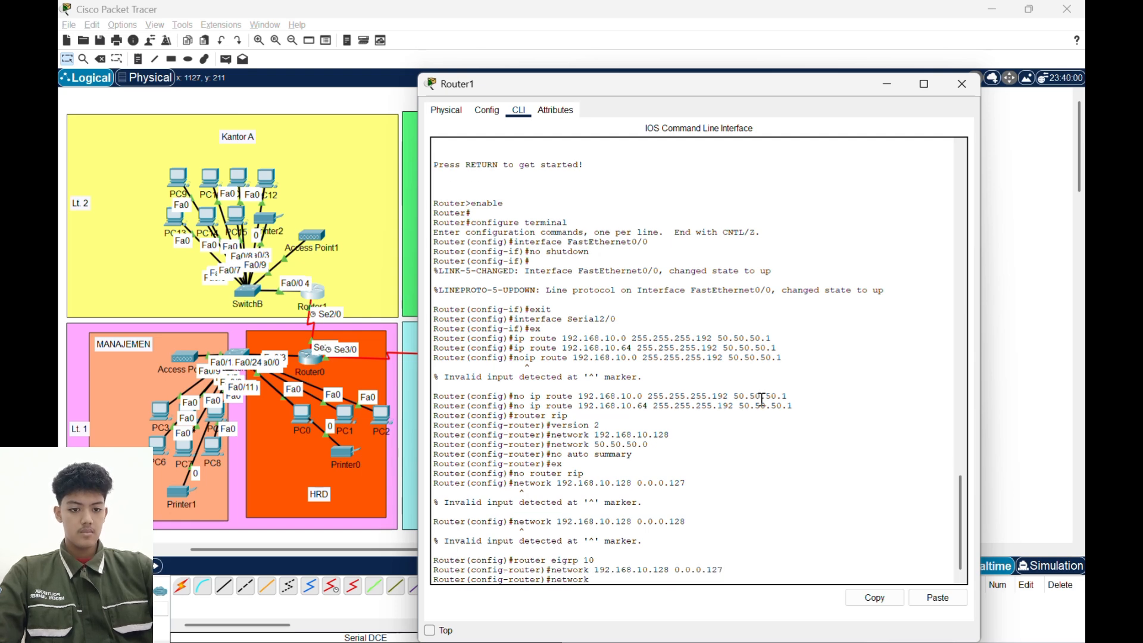
text( 50.50.5)
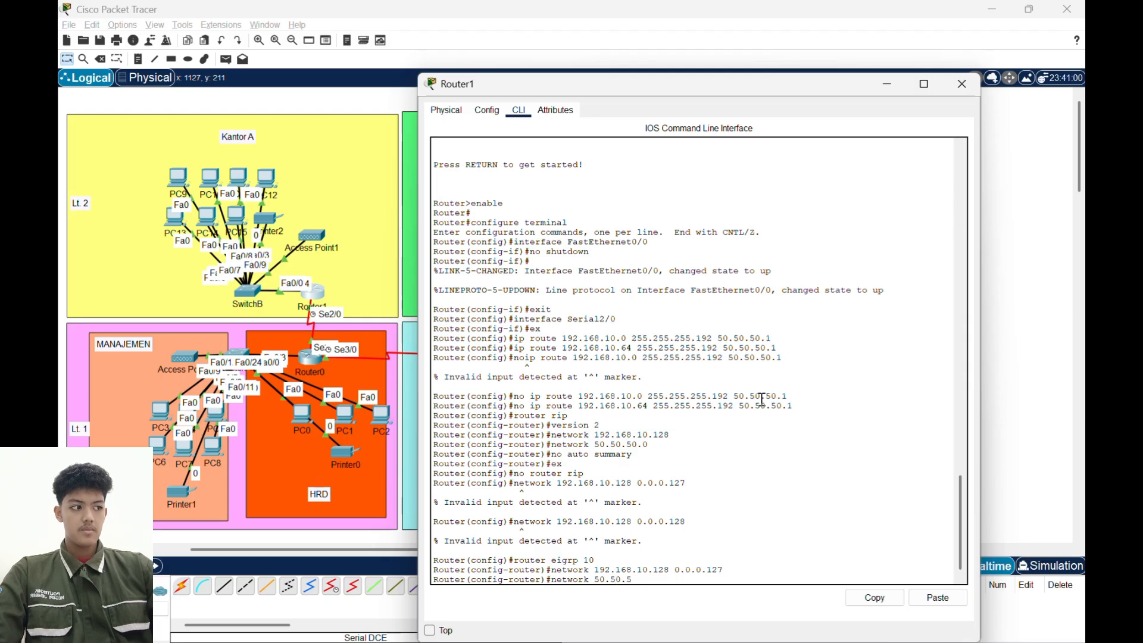
text(.)
key(BackSpace)
text(0.0 .)
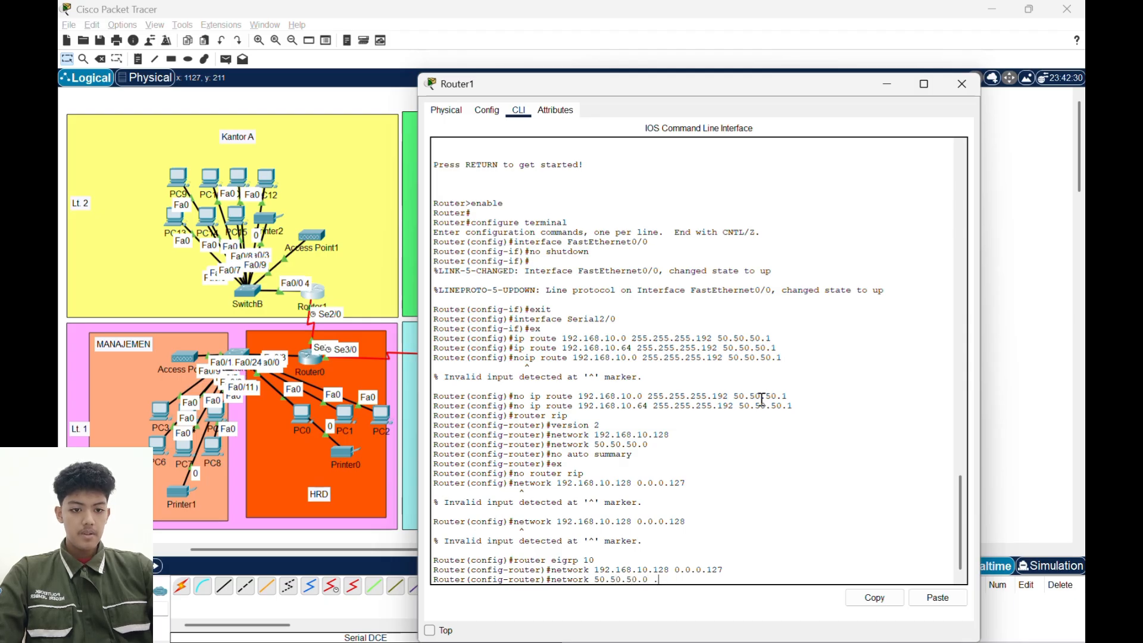
key(BackSpace)
text(0.0.0)
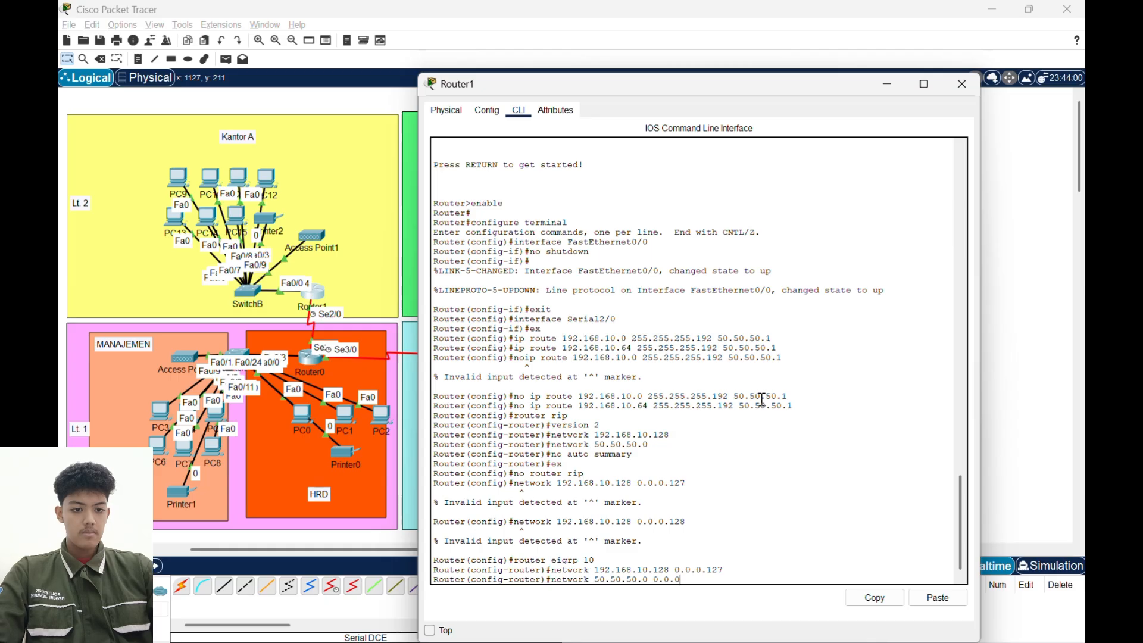
text(.3)
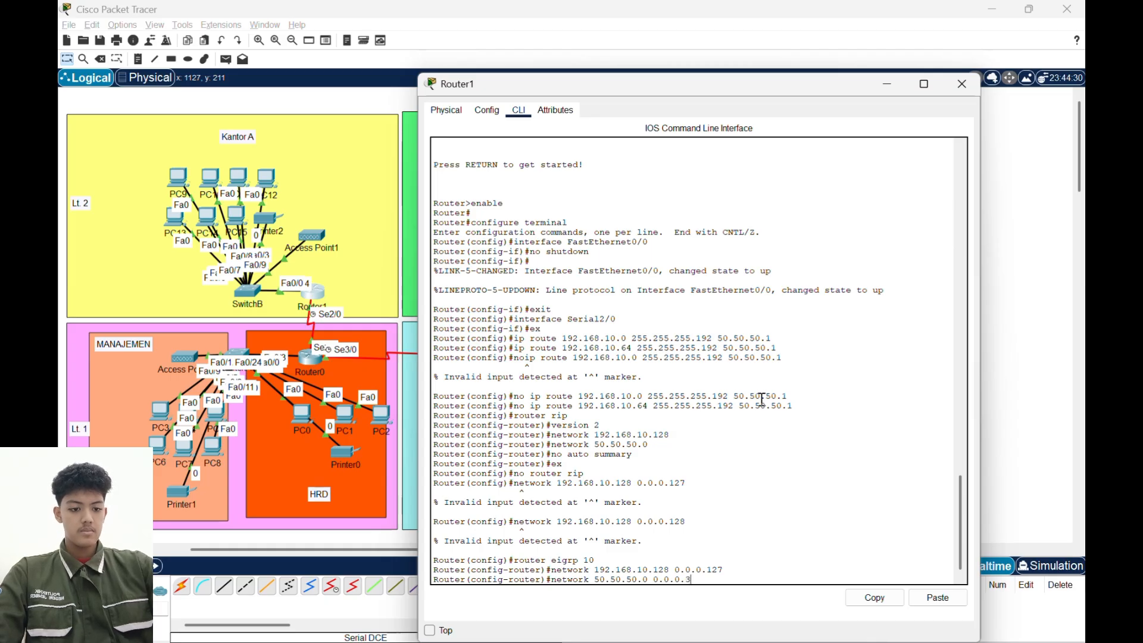
key(Return)
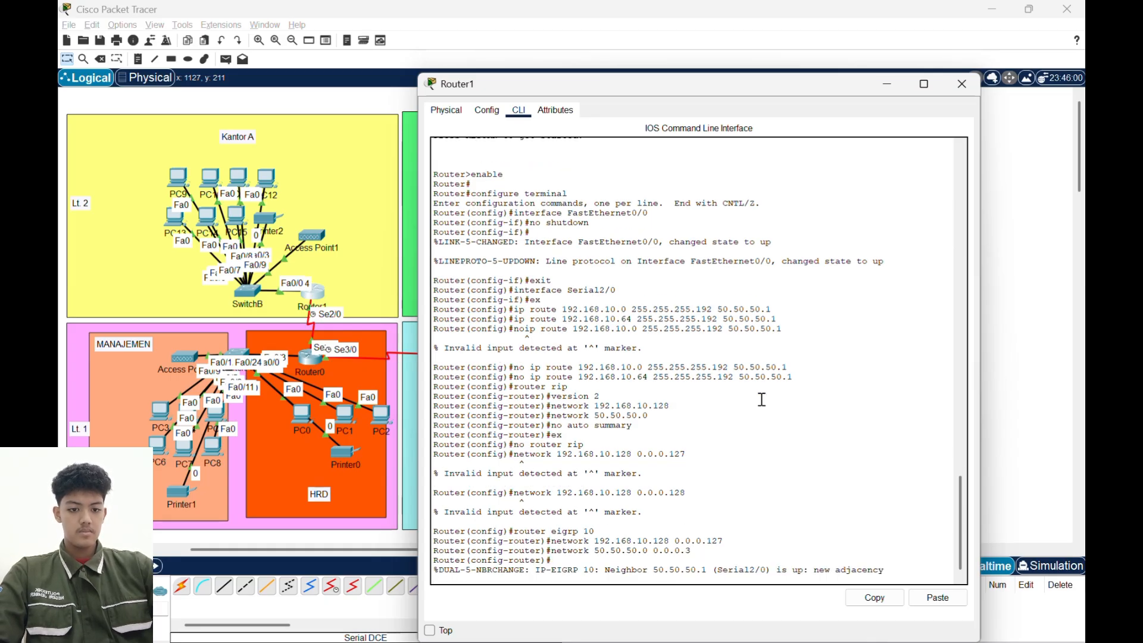
- Turn off automatic route summarization in Router1's EIGRP configuration with no auto summary
key(Return)
text(no auto)
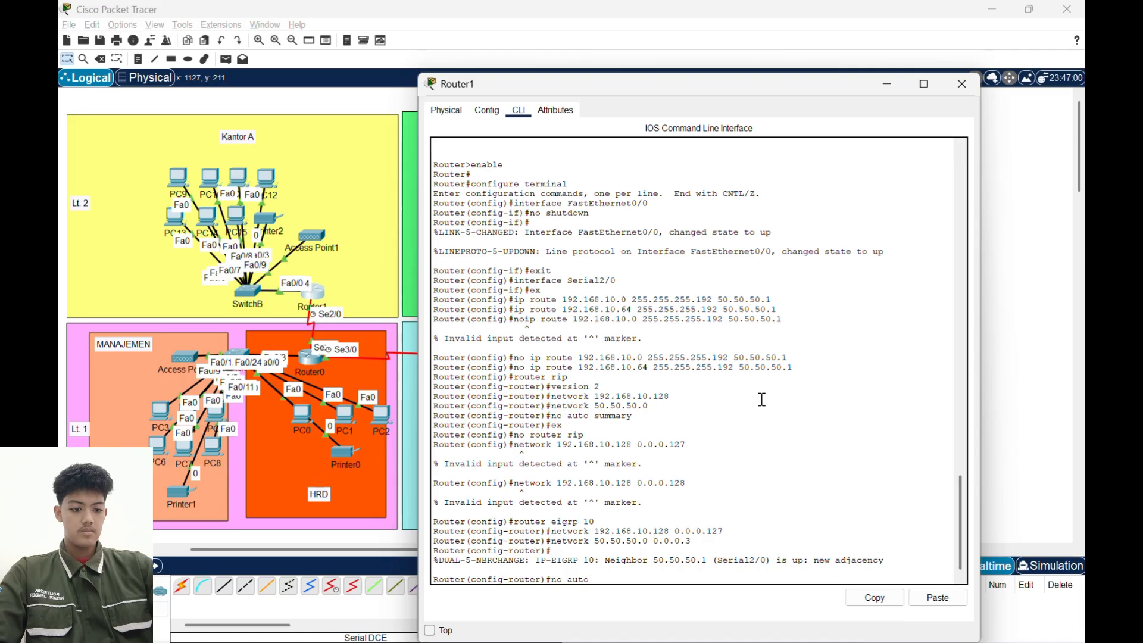
text( summary)
key(Return)
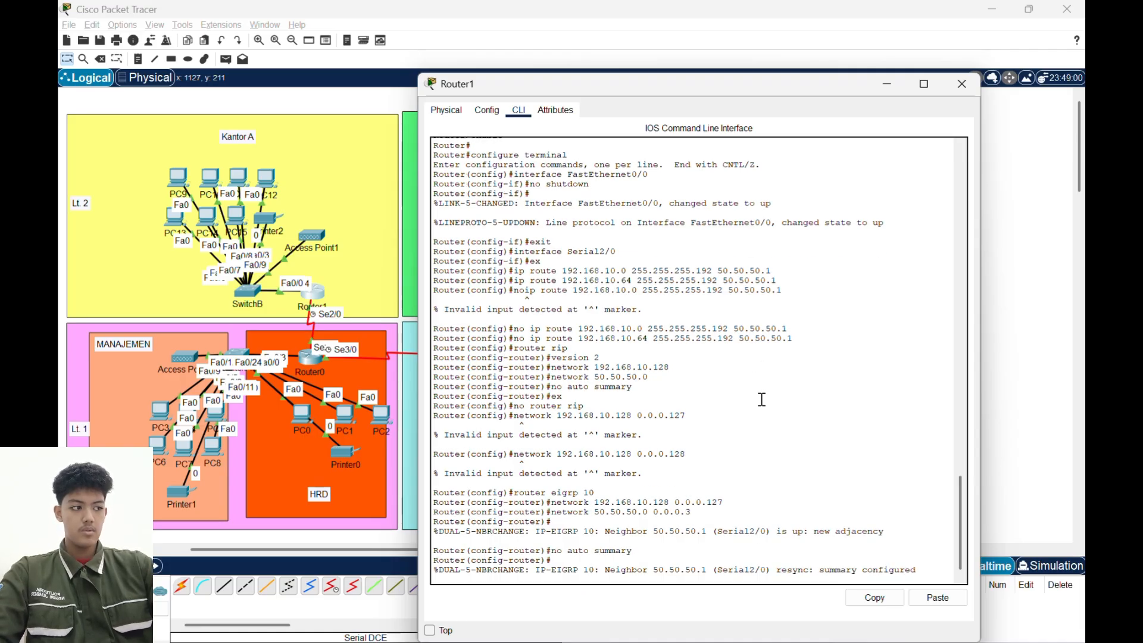
key(Return)
key(Up)
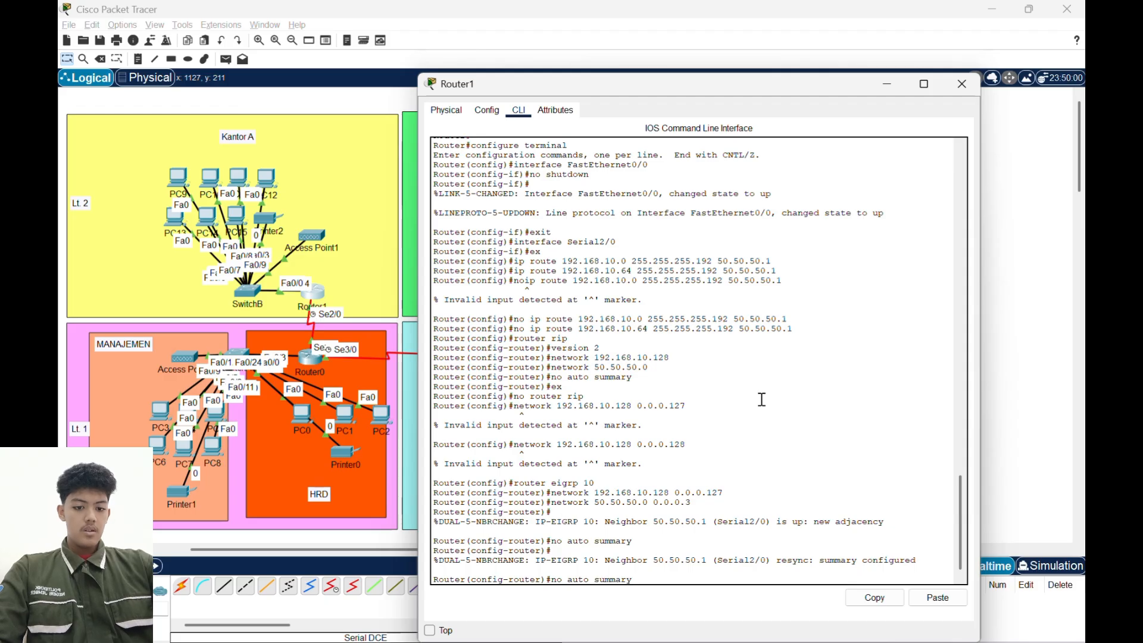
- Apply no auto-summary in Router1's EIGRP 10 configuration, exit to global configuration mode and close the router's window
key(Return)
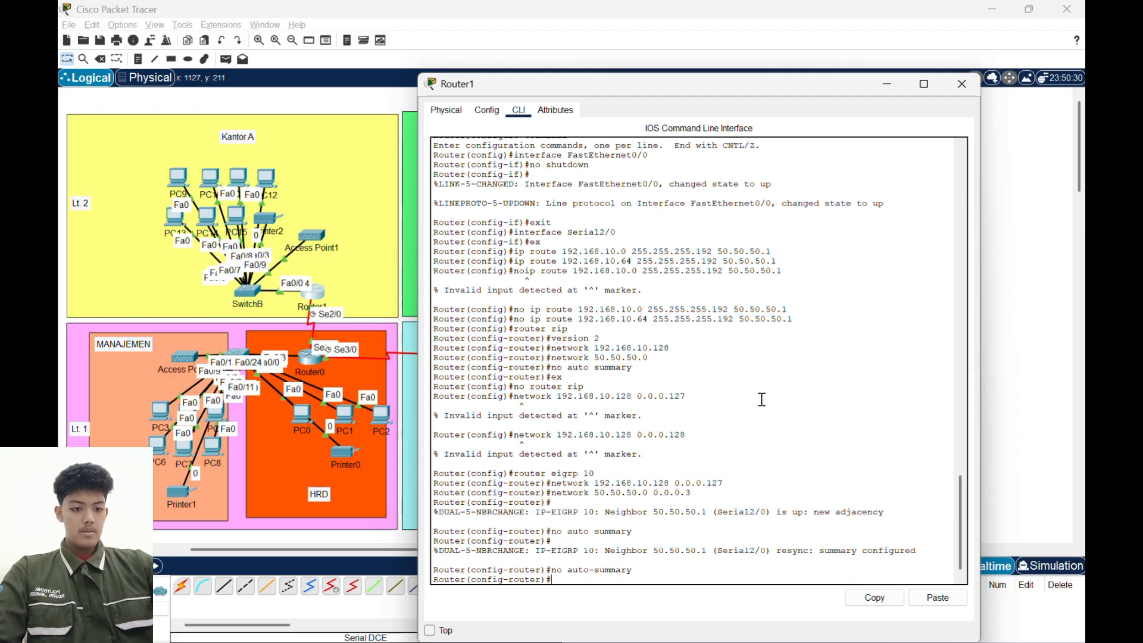
text(ex)
key(Return)
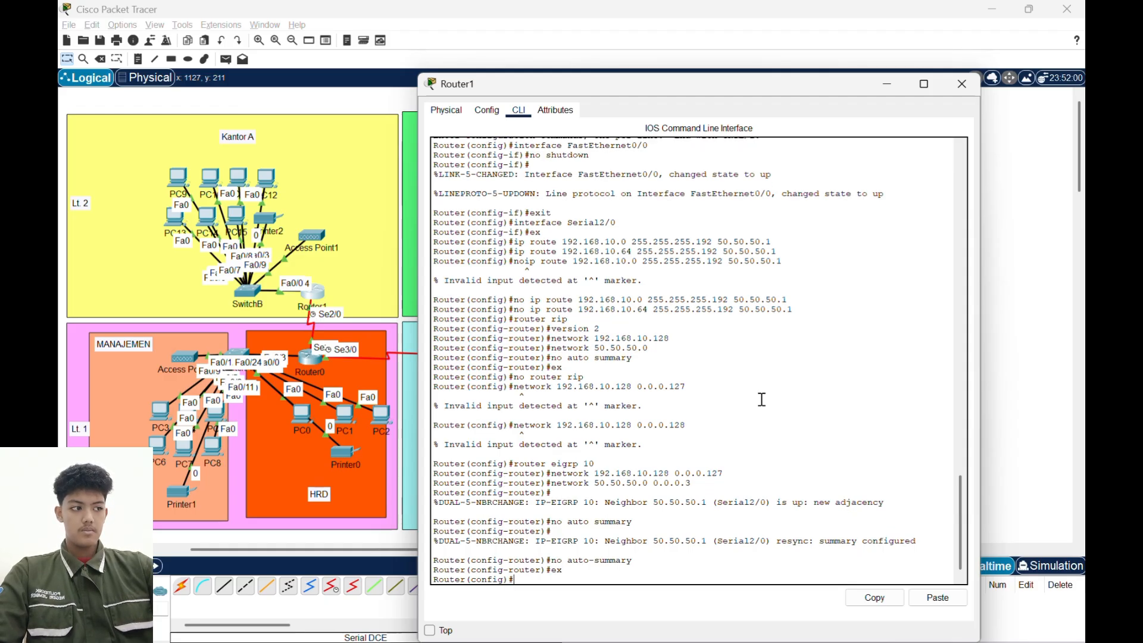
click(962, 84)
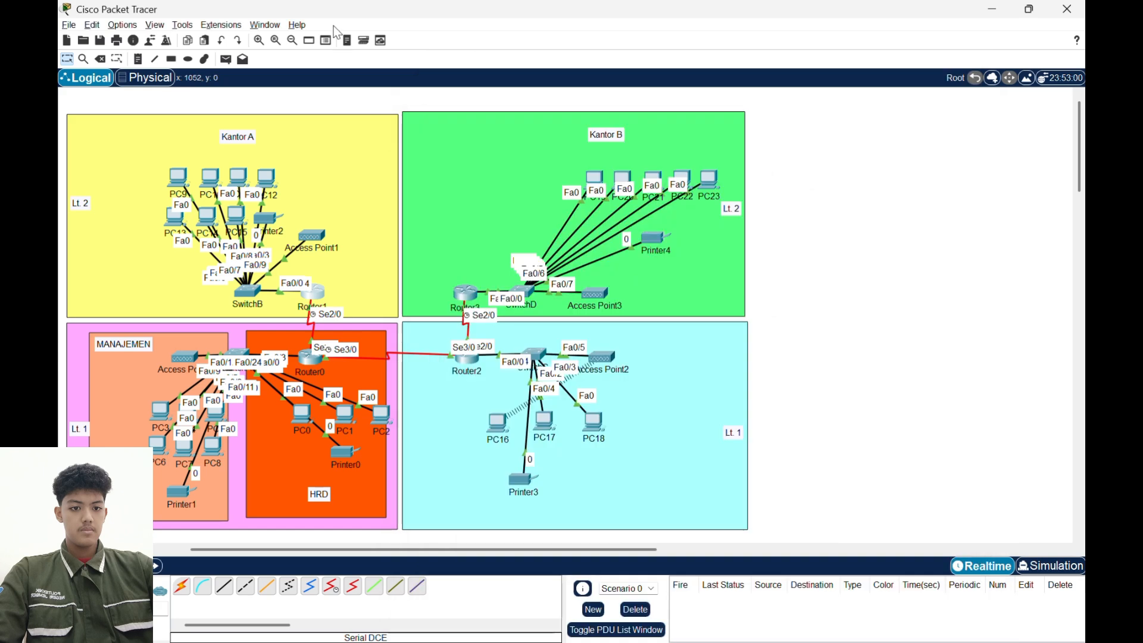
- Test connectivity with simple PDUs from PC9 to PC3 and from PC9 to PC0, and clear the test scenario
click(225, 59)
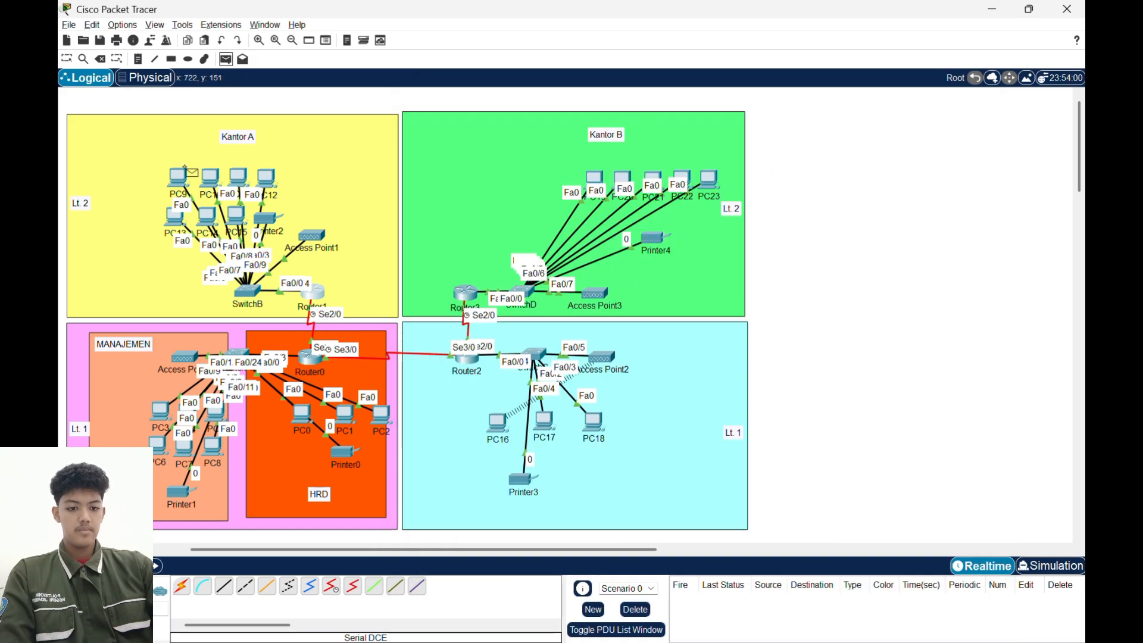
click(173, 185)
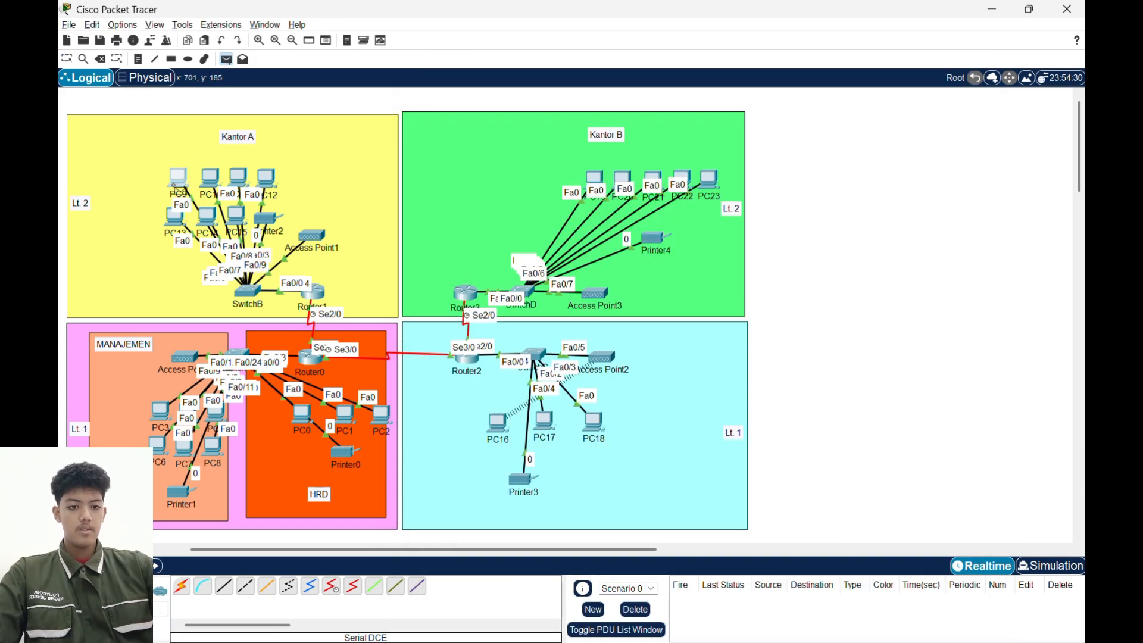
click(161, 414)
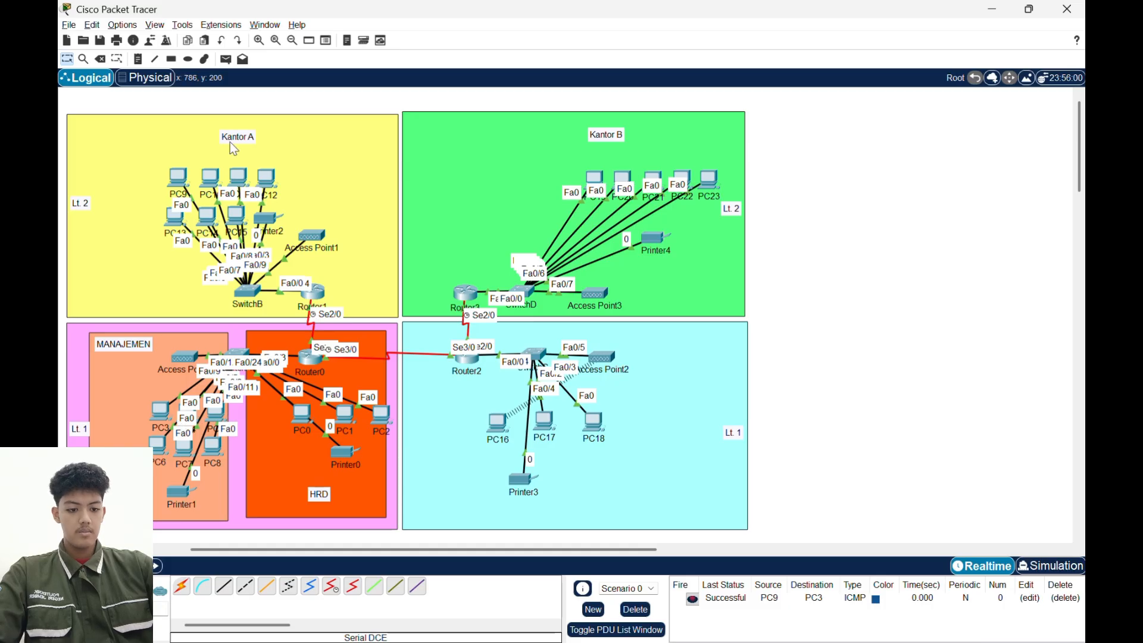
click(225, 59)
click(178, 177)
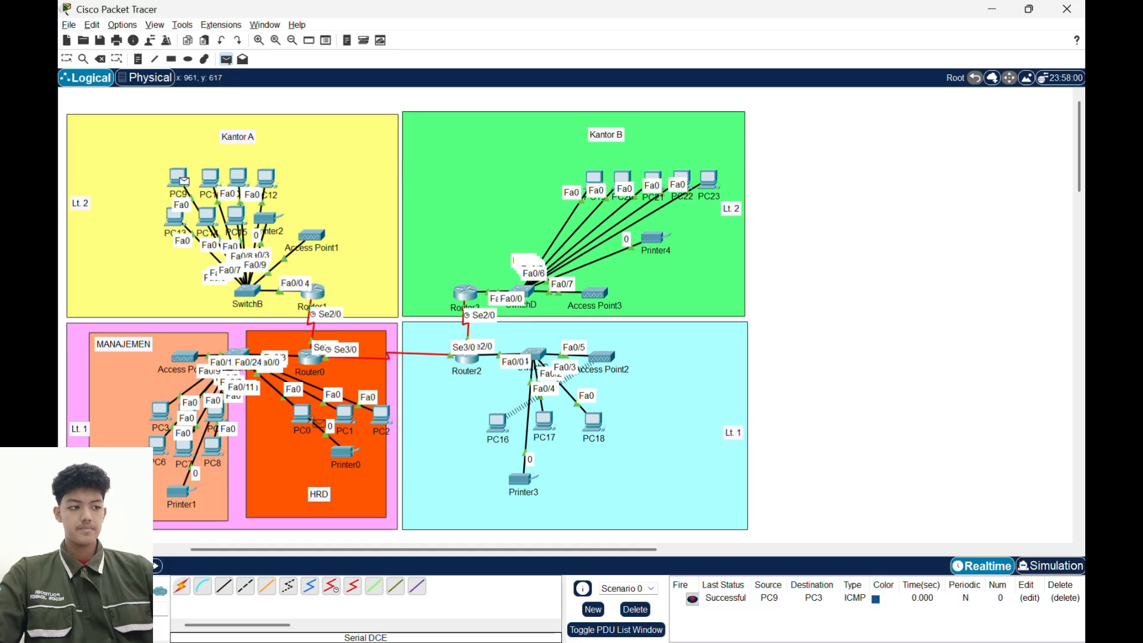
click(302, 415)
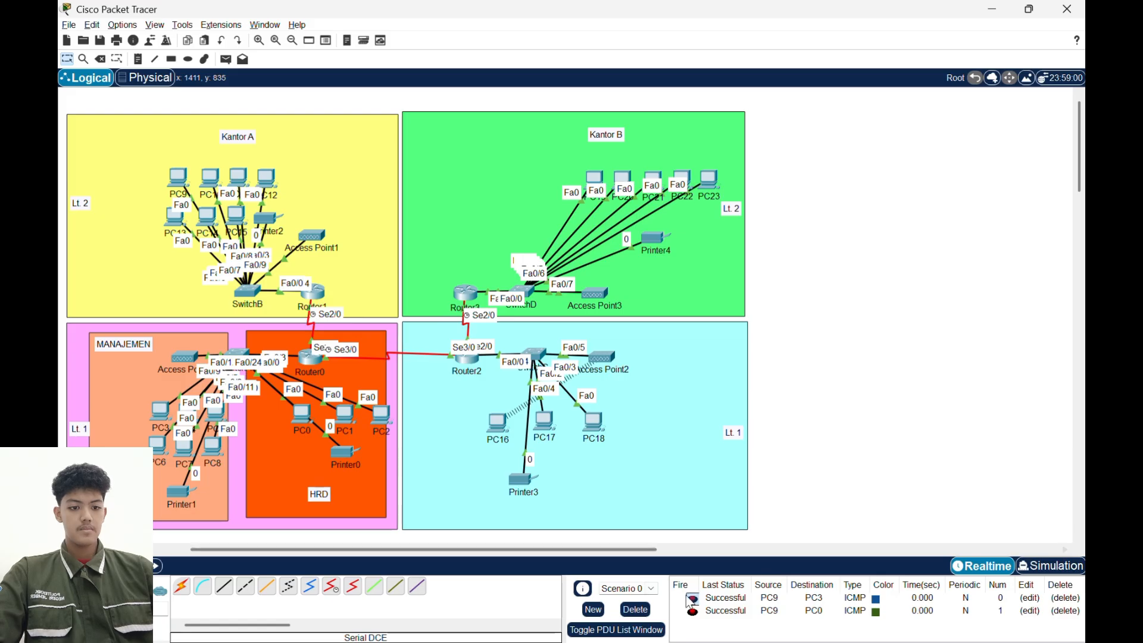
click(635, 609)
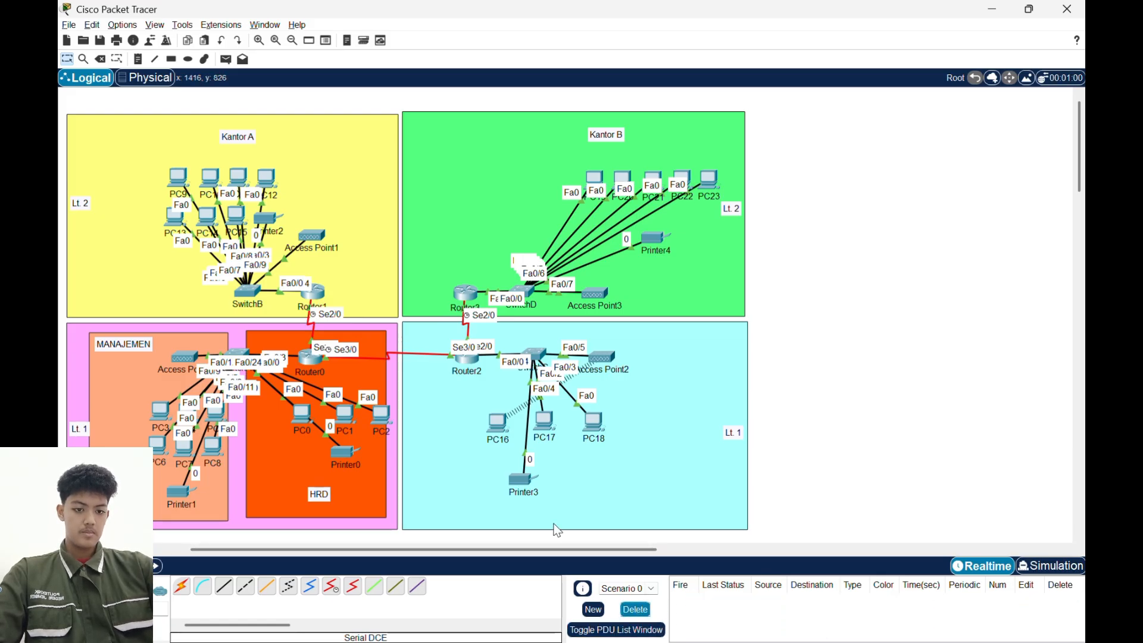
- Remove the EIGRP 10 routing process from Router1 with no router eigrp 10 and put its window away
click(314, 292)
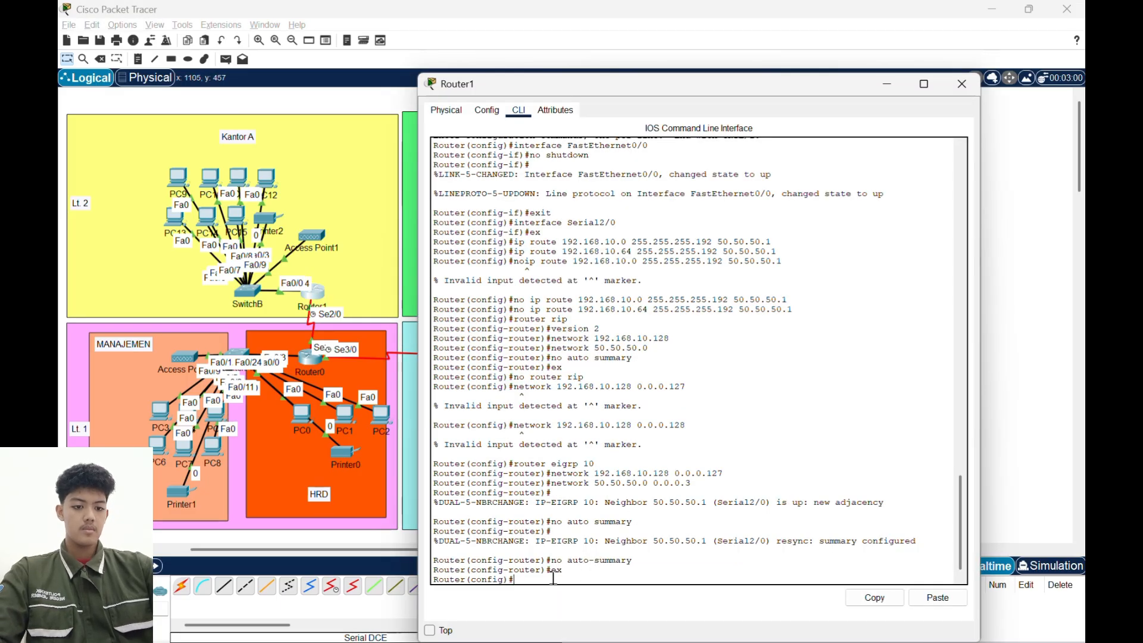
text(no router)
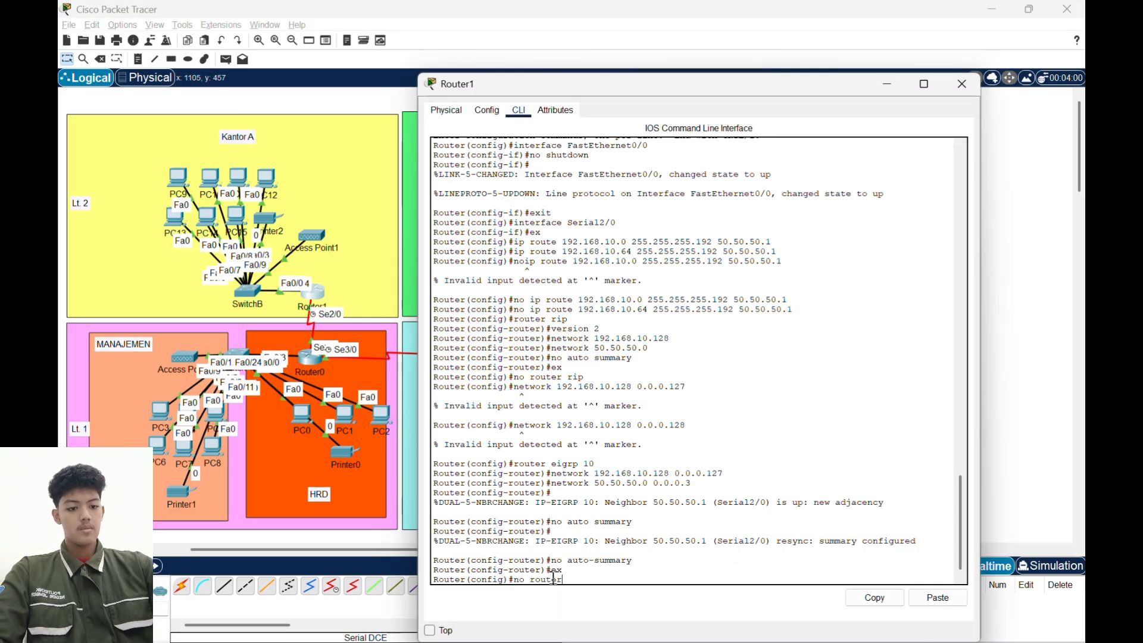
text( eigrp)
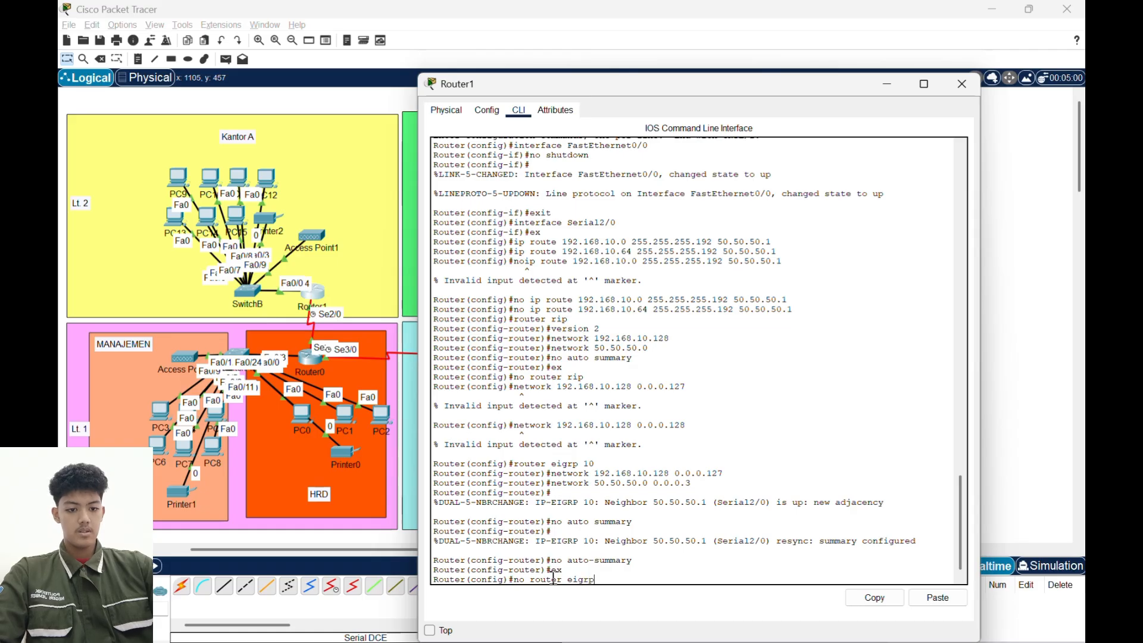
key(Return)
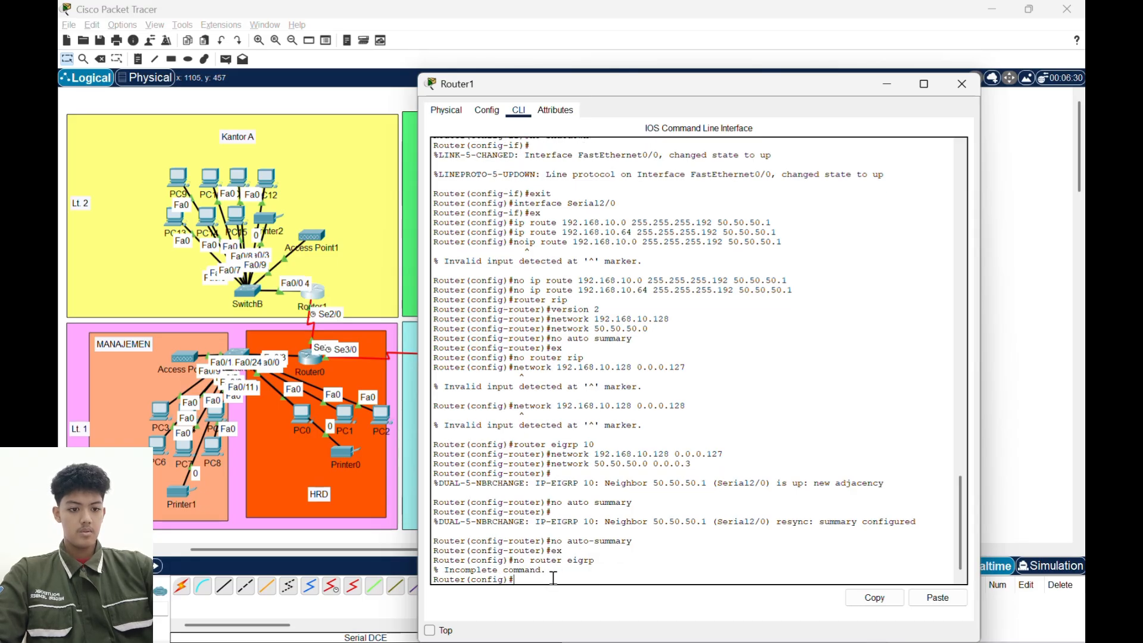
key(Up)
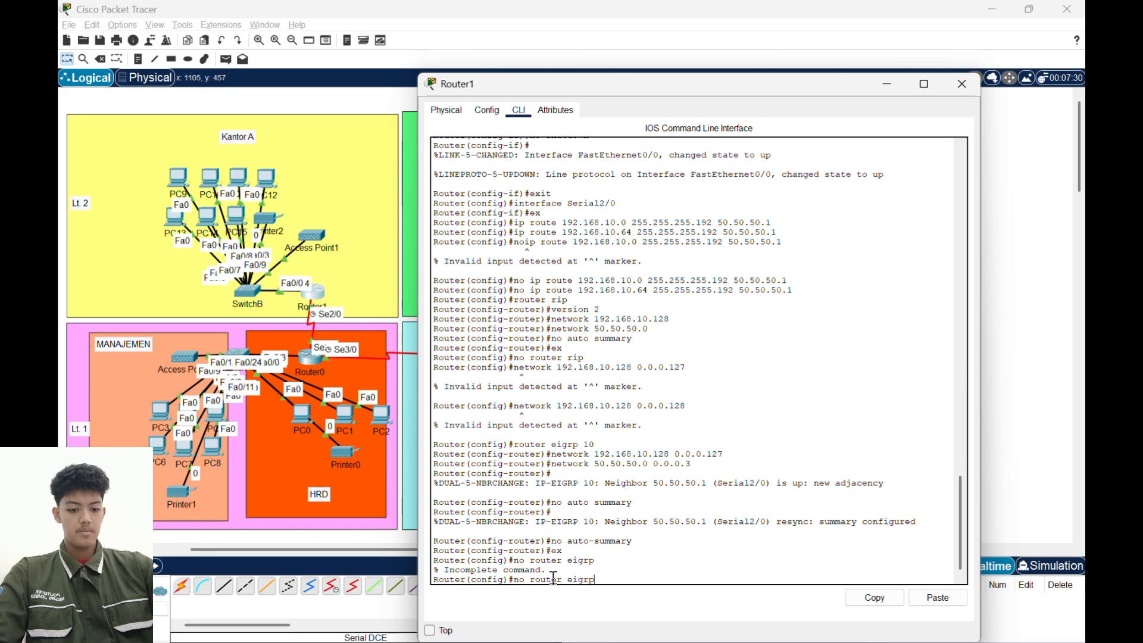
text(10)
key(Return)
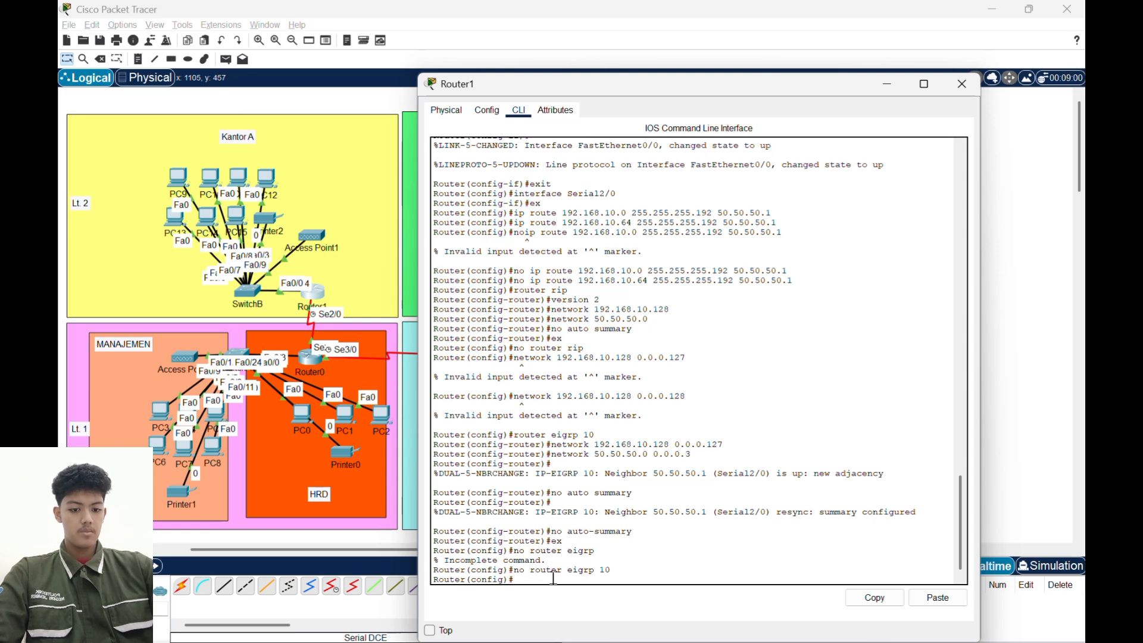
click(888, 82)
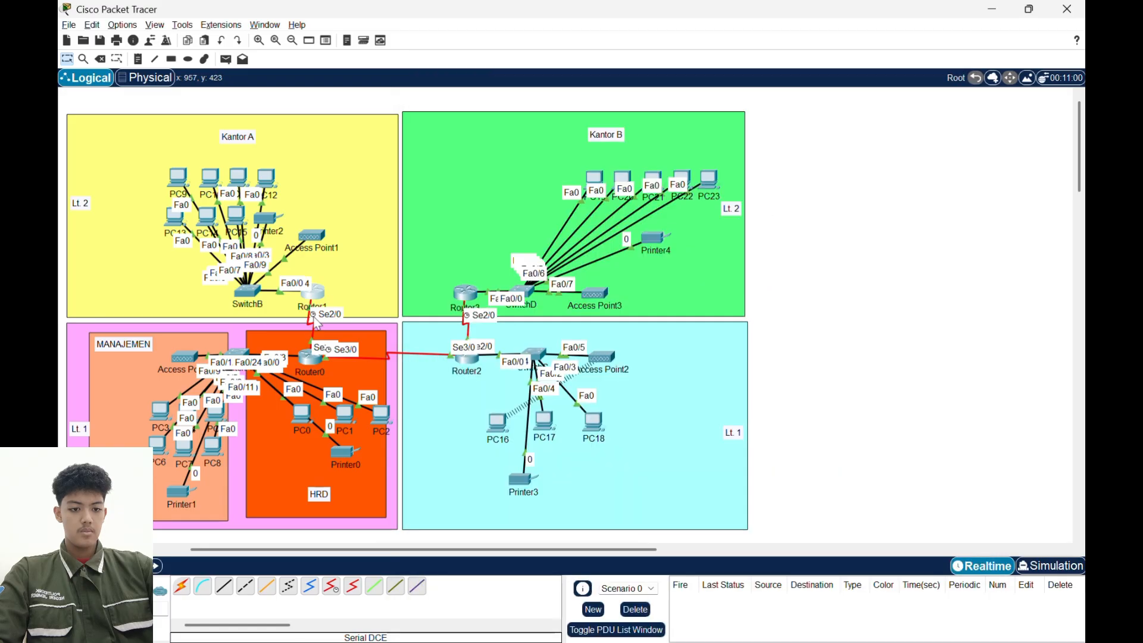
- Remove the EIGRP 10 routing process from Router0 with no router eigrp 10
click(311, 359)
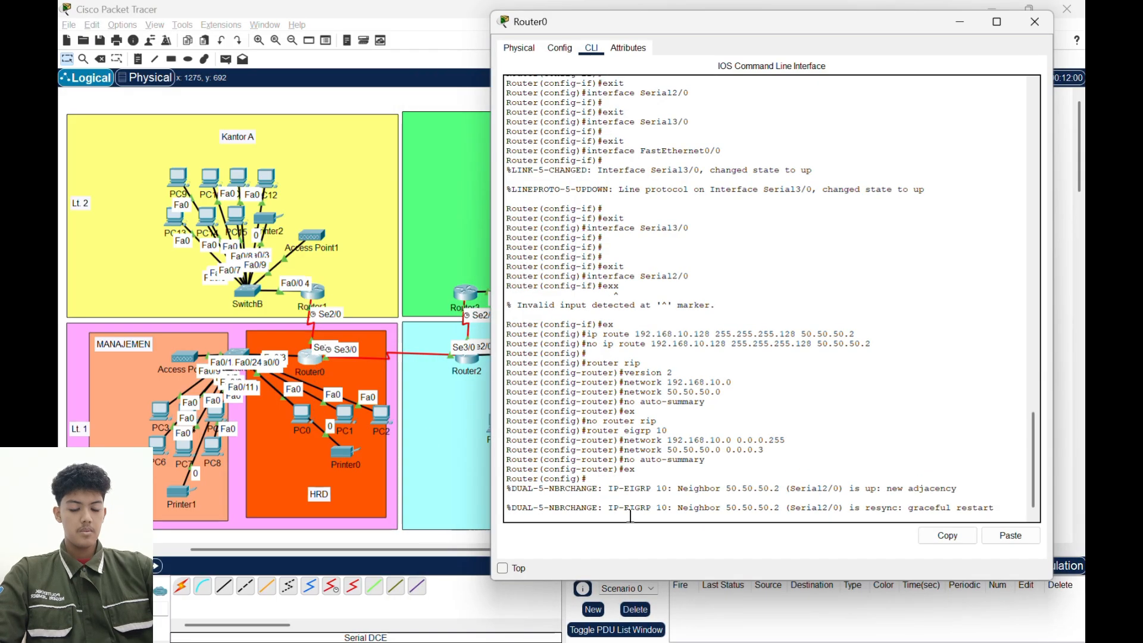
key(Return)
text(no router)
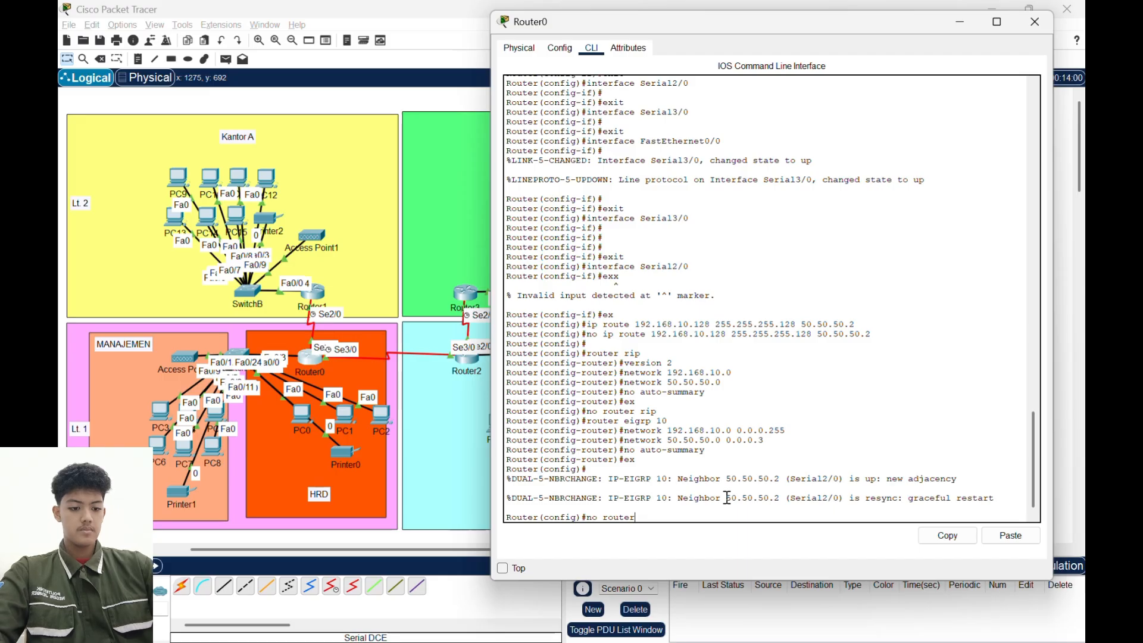
text( eigrp)
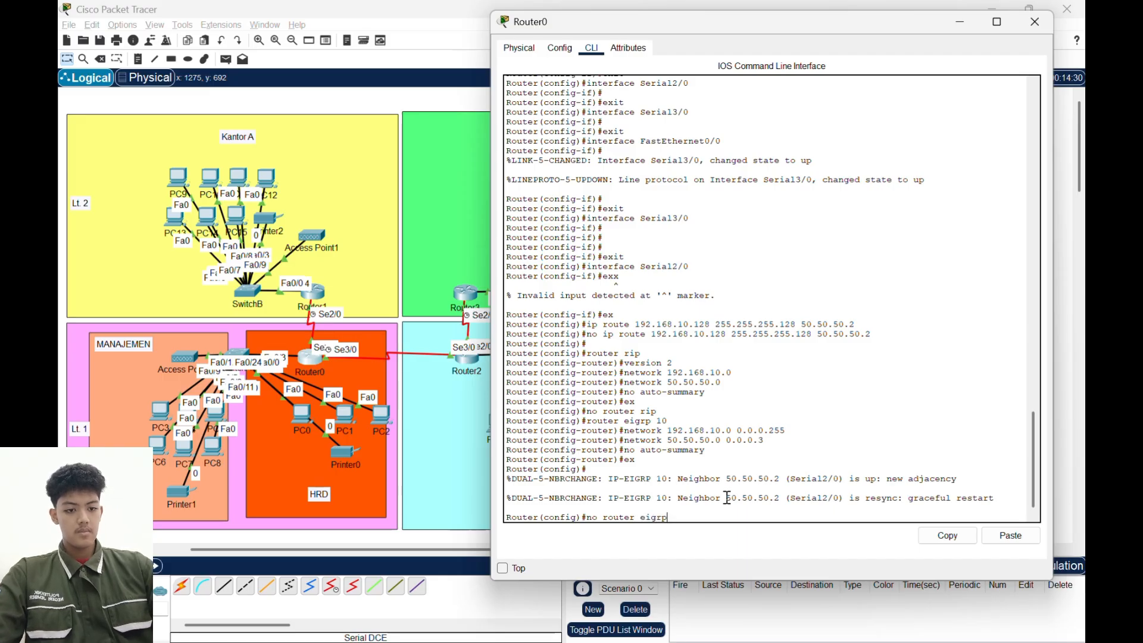
text( 10)
key(Return)
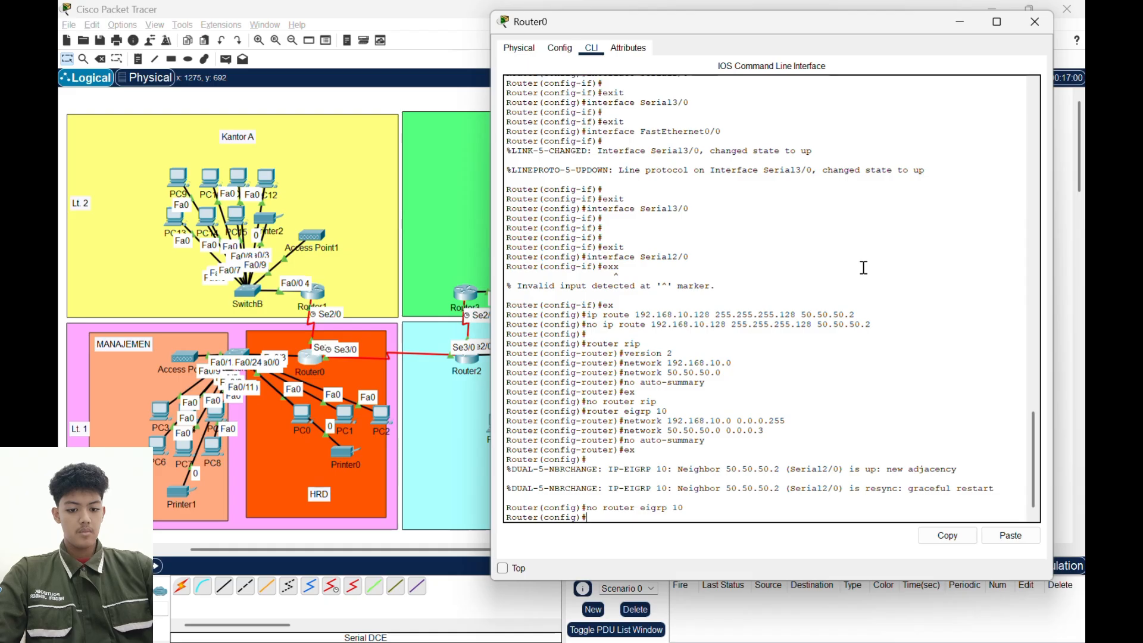
- Start OSPF routing configuration on Router0 with process ID 1 using router ospf 1
text(route)
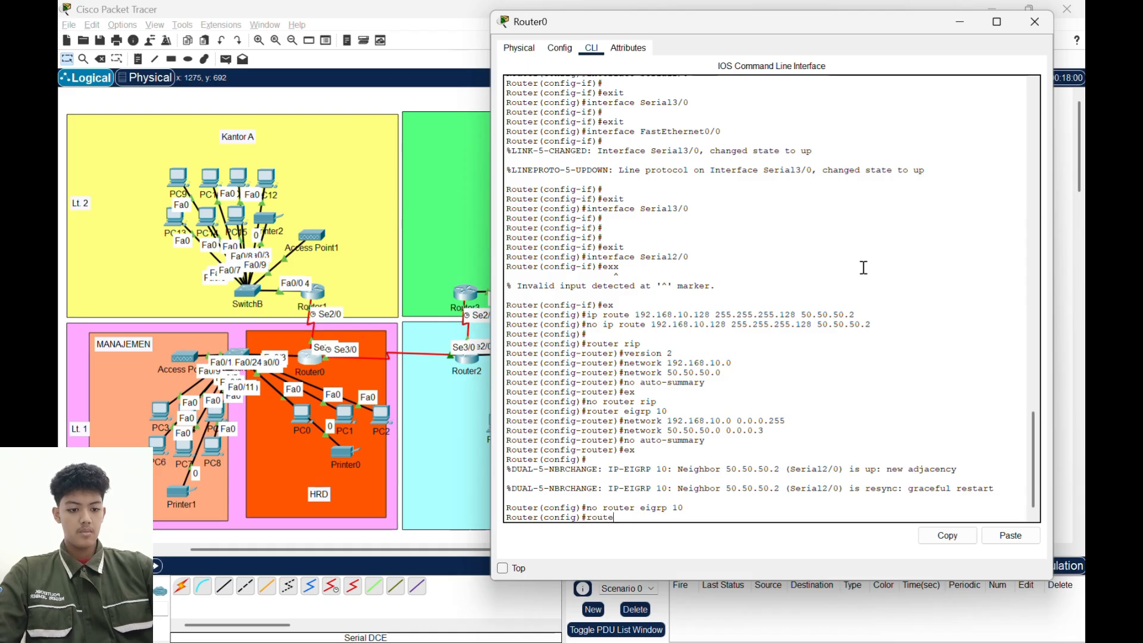
text(r ospf)
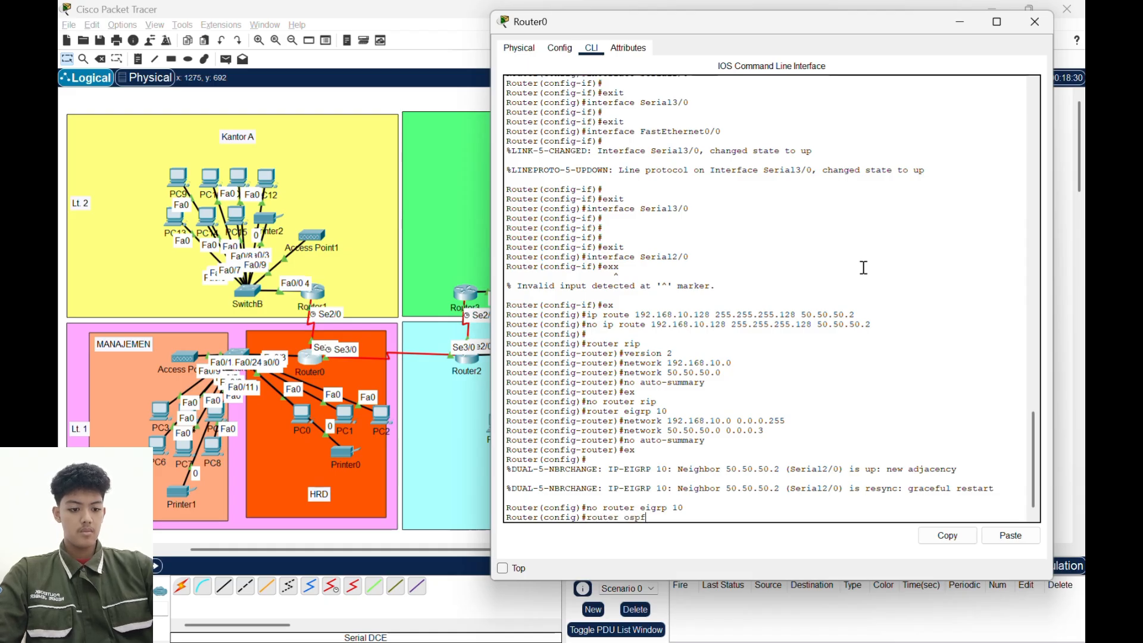
text( 1)
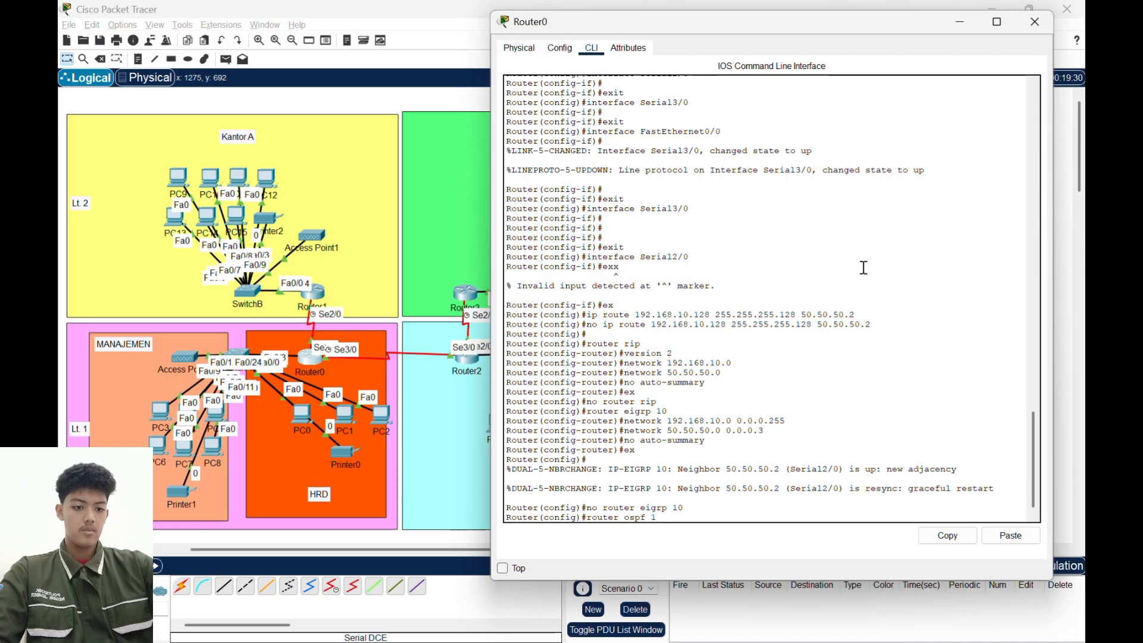
key(Return)
- Add network 192.168.10.128 with wildcard mask 0.0.0.127 in area 0 to Router0's OSPF configuration
text(netw)
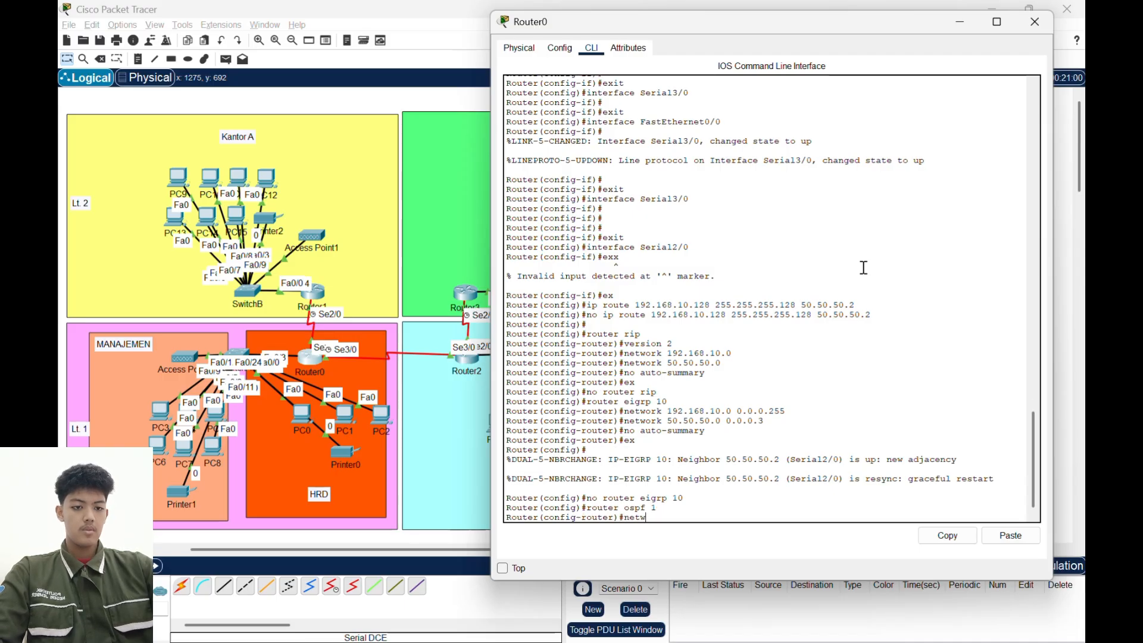
text(ork 192)
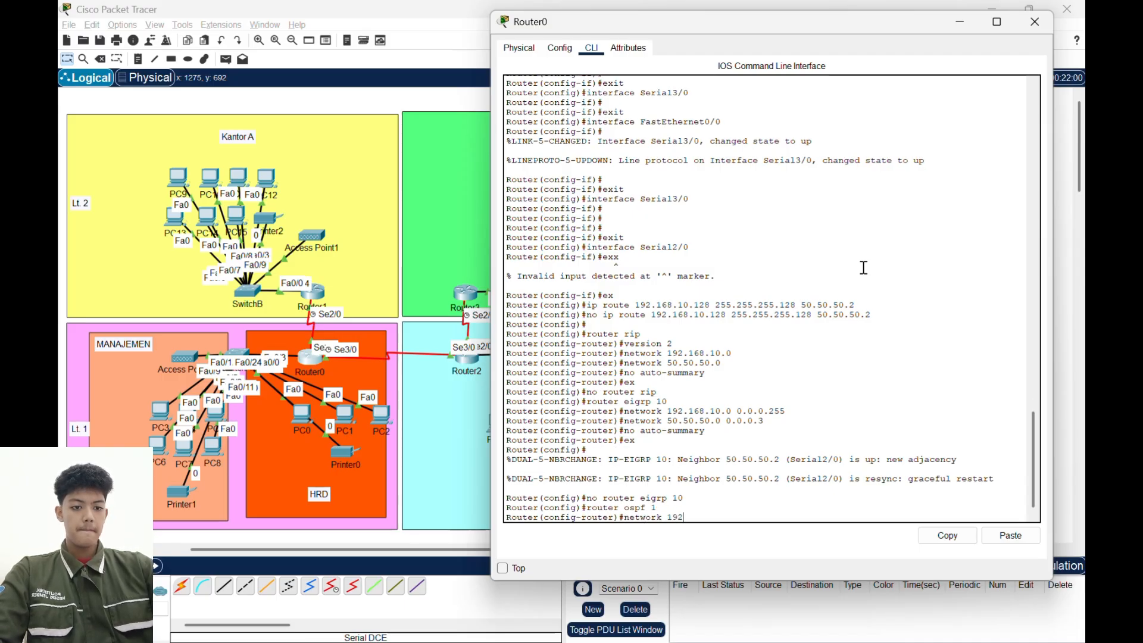
text(.168.)
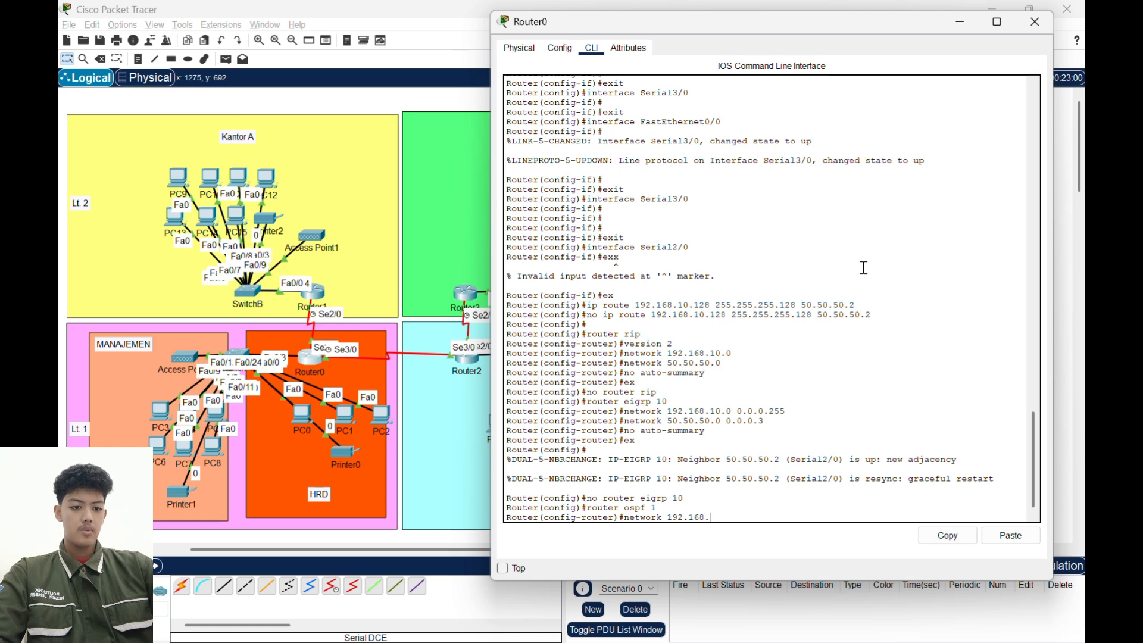
text(10.128)
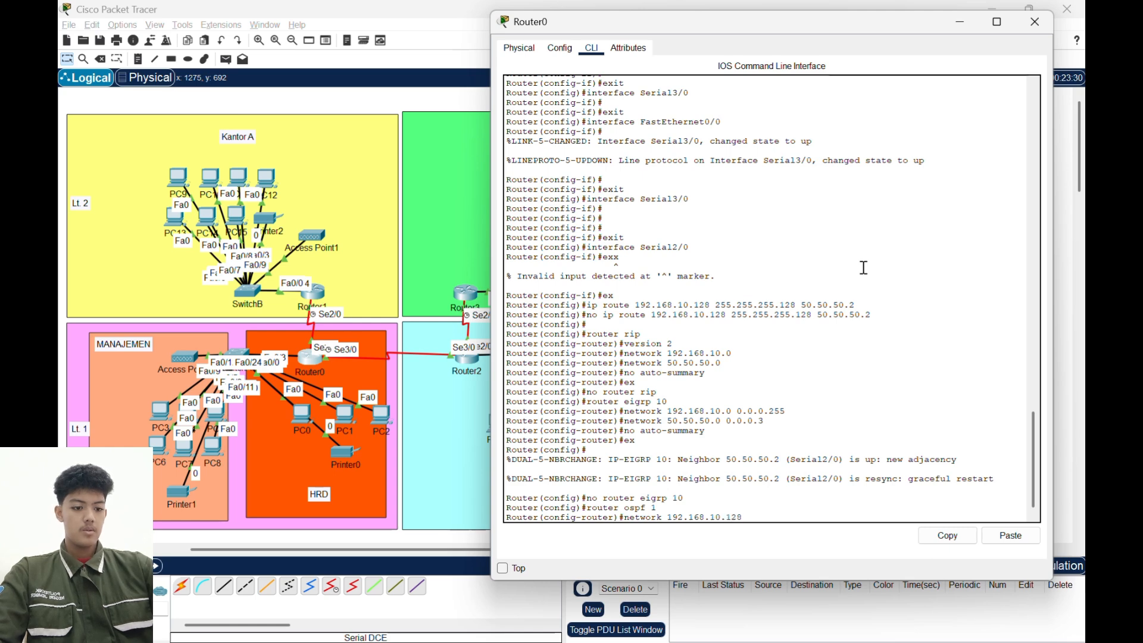
text( 0.)
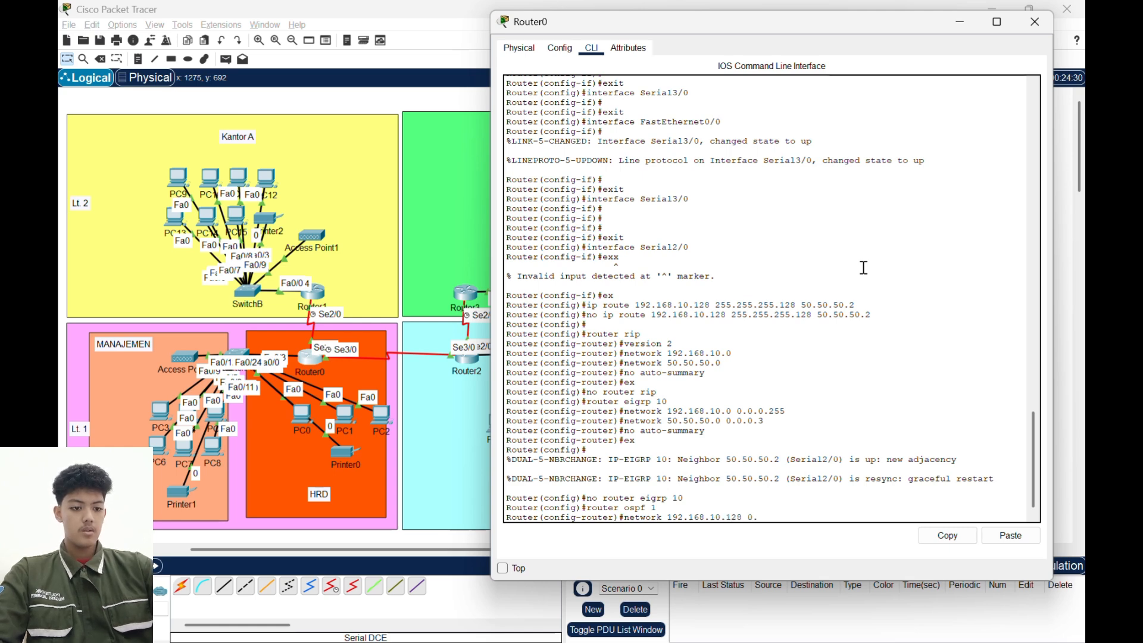
text(0.0)
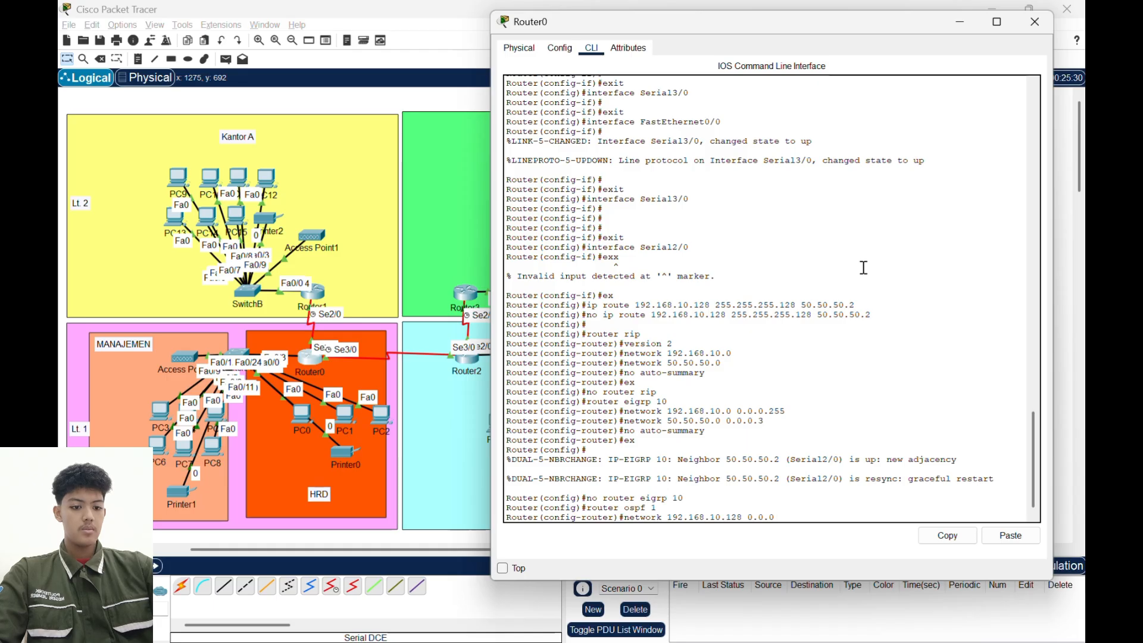
text(.127)
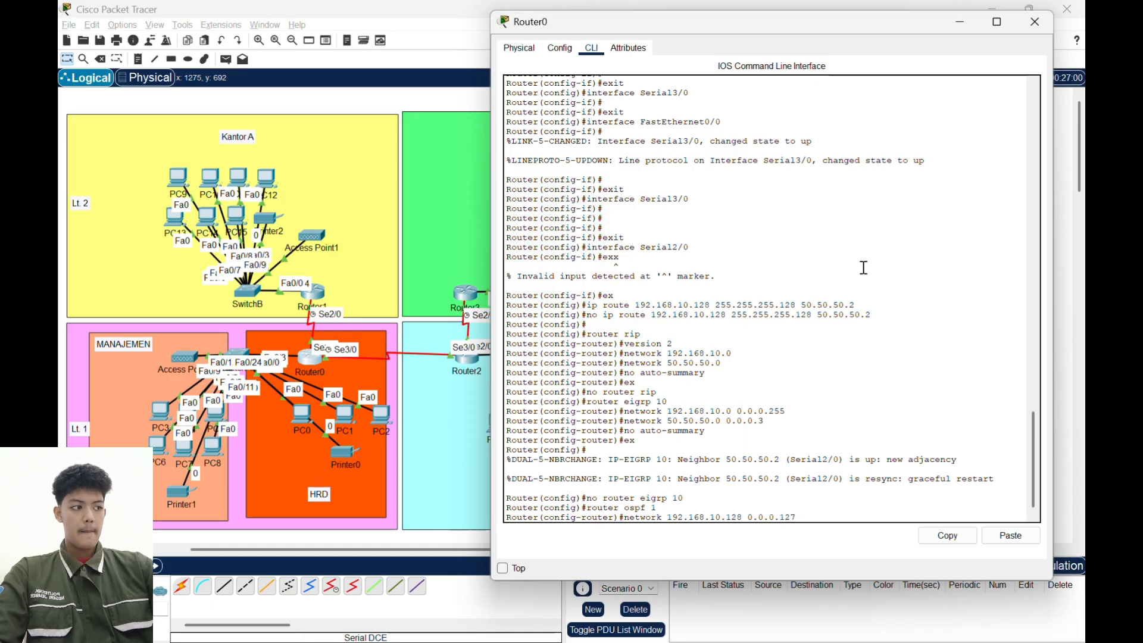
text( a)
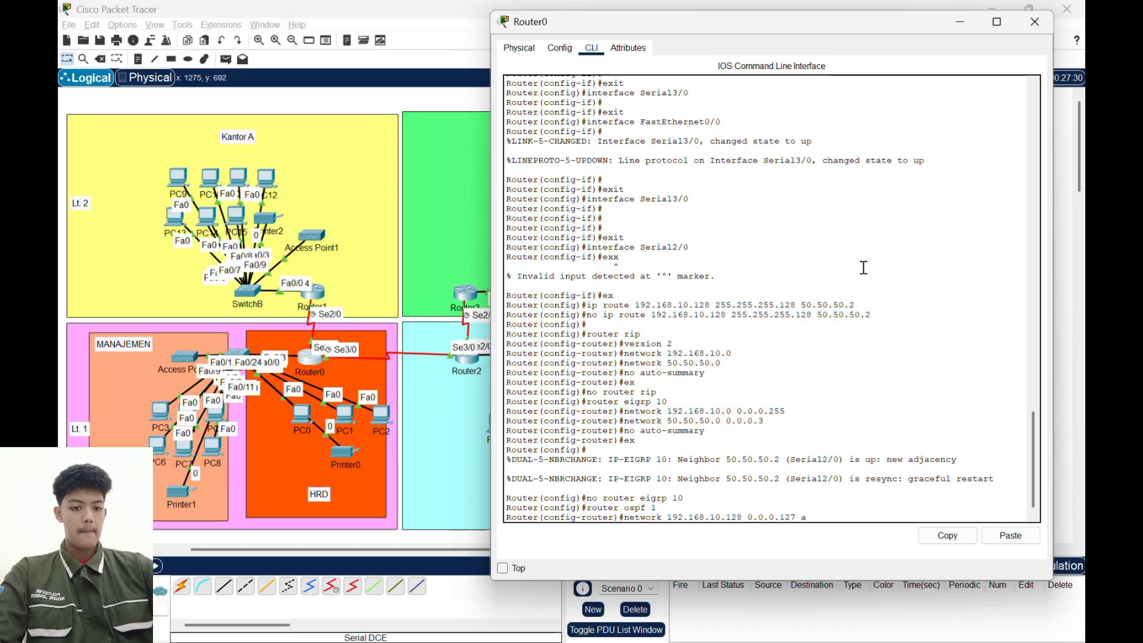
text(rea 0)
key(Return)
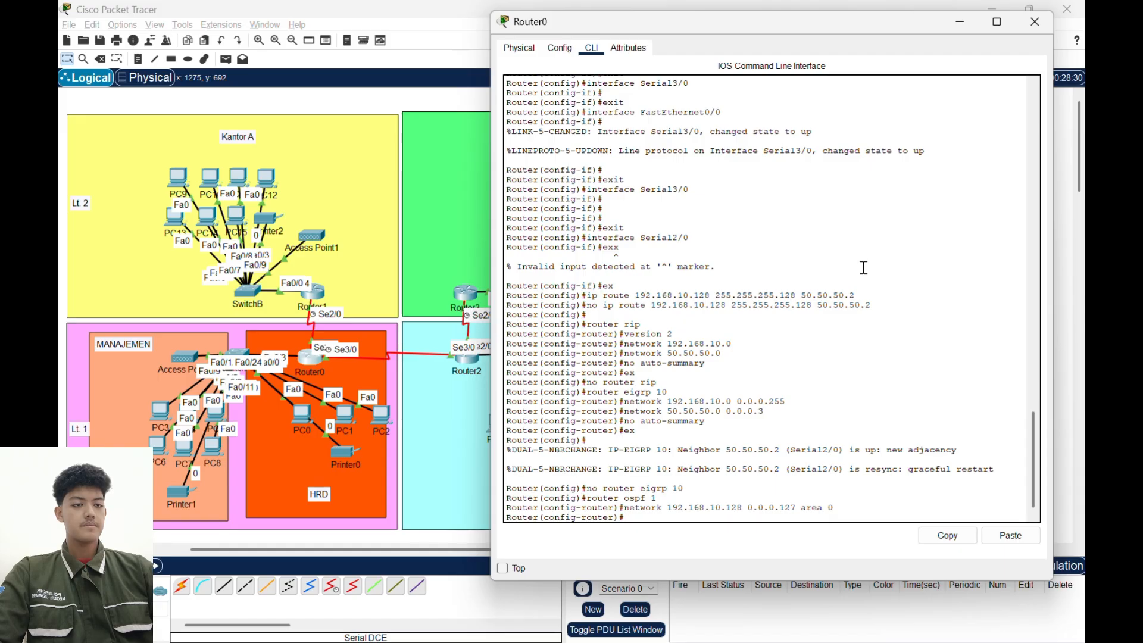
- Add network 50.50.50.0 with wildcard mask 0.0.0.3 in area 0 to Router0's initial OSPF configuration
text(networj)
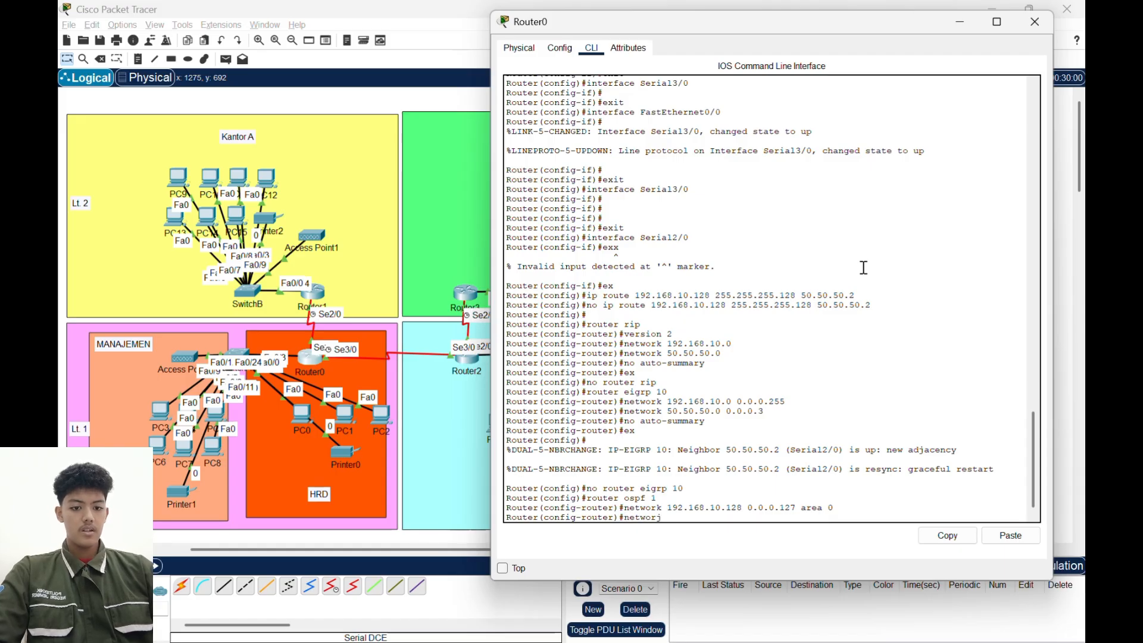
key(BackSpace)
text(k)
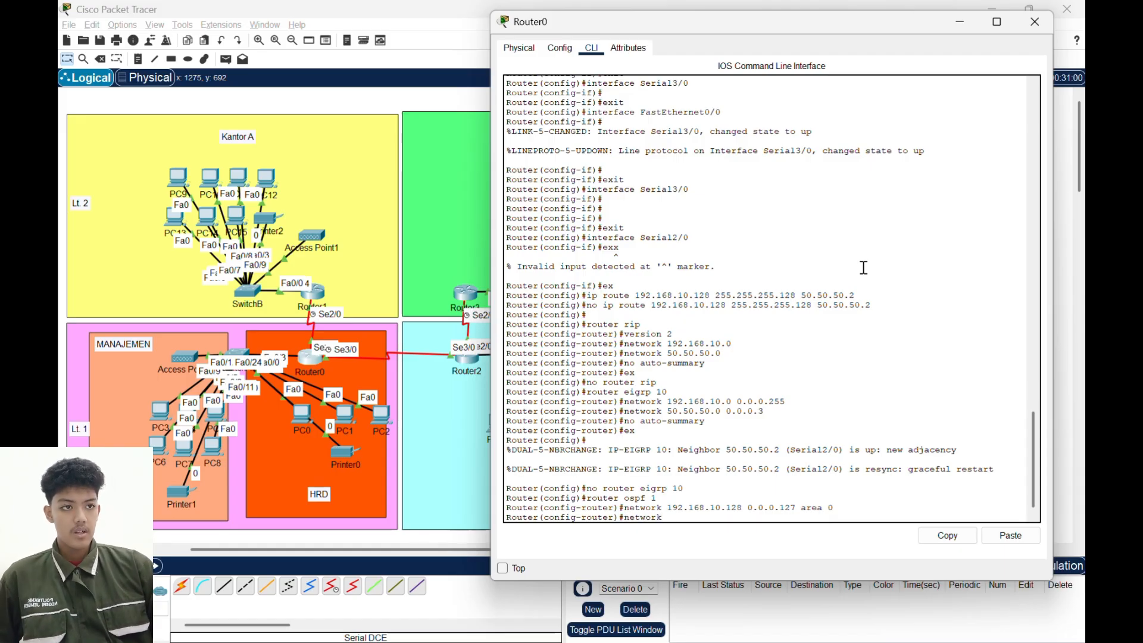
text( 50.50)
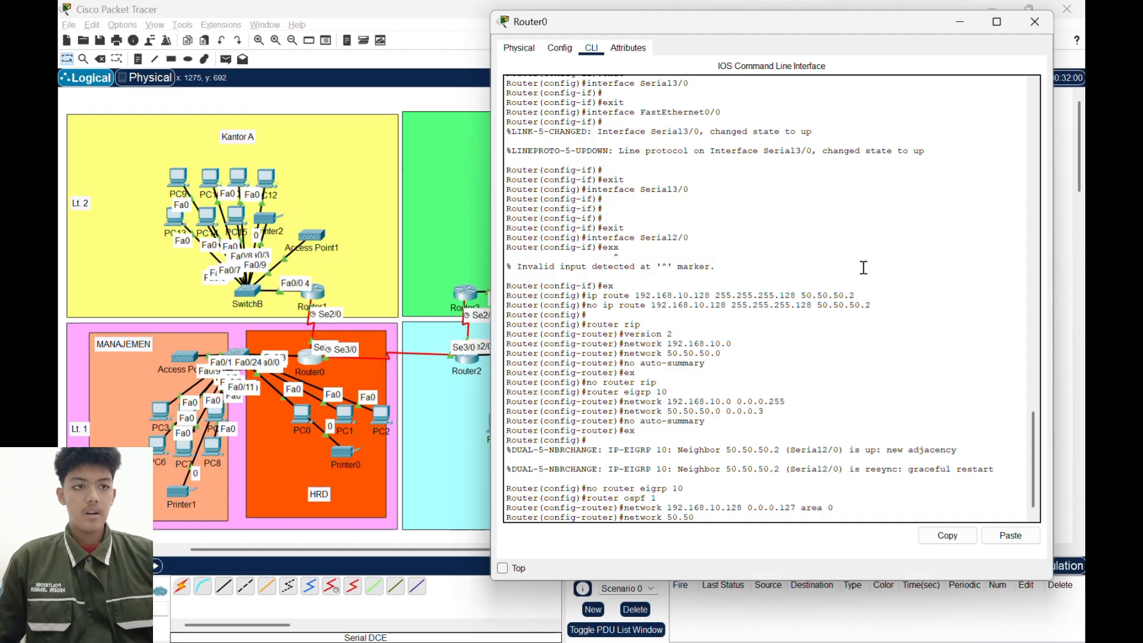
text(.50.)
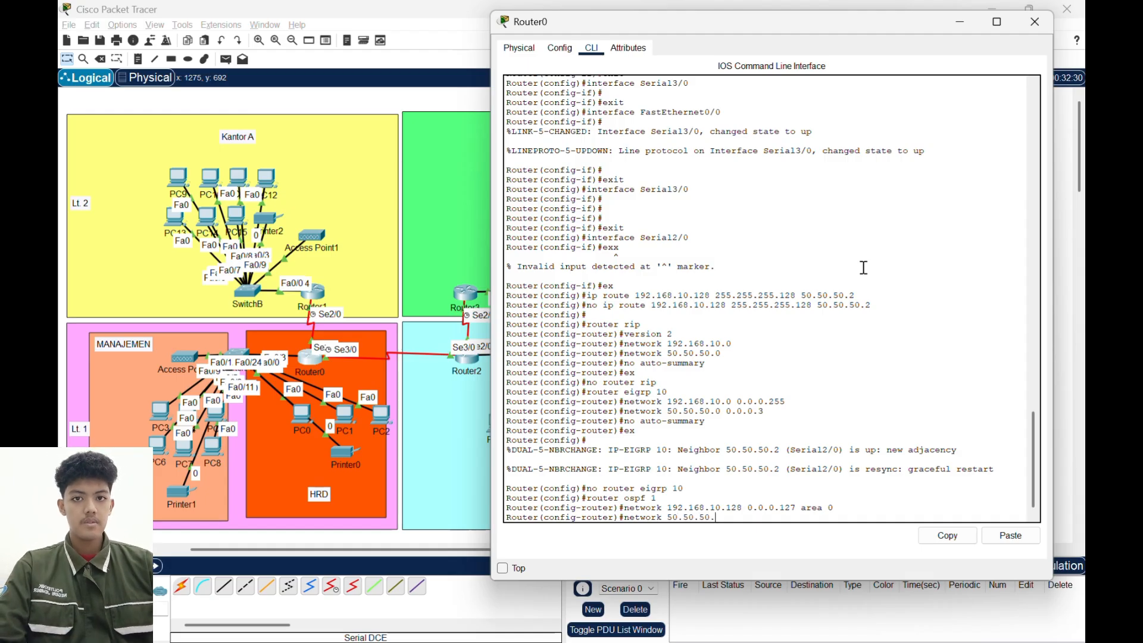
text(0 0.0.0)
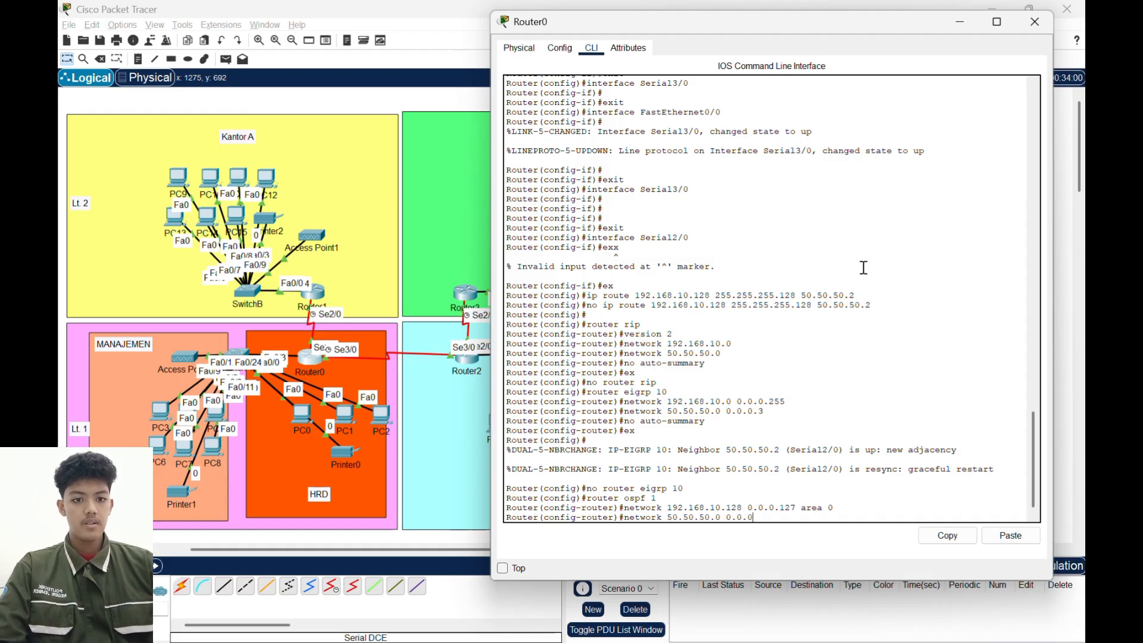
text(.3 )
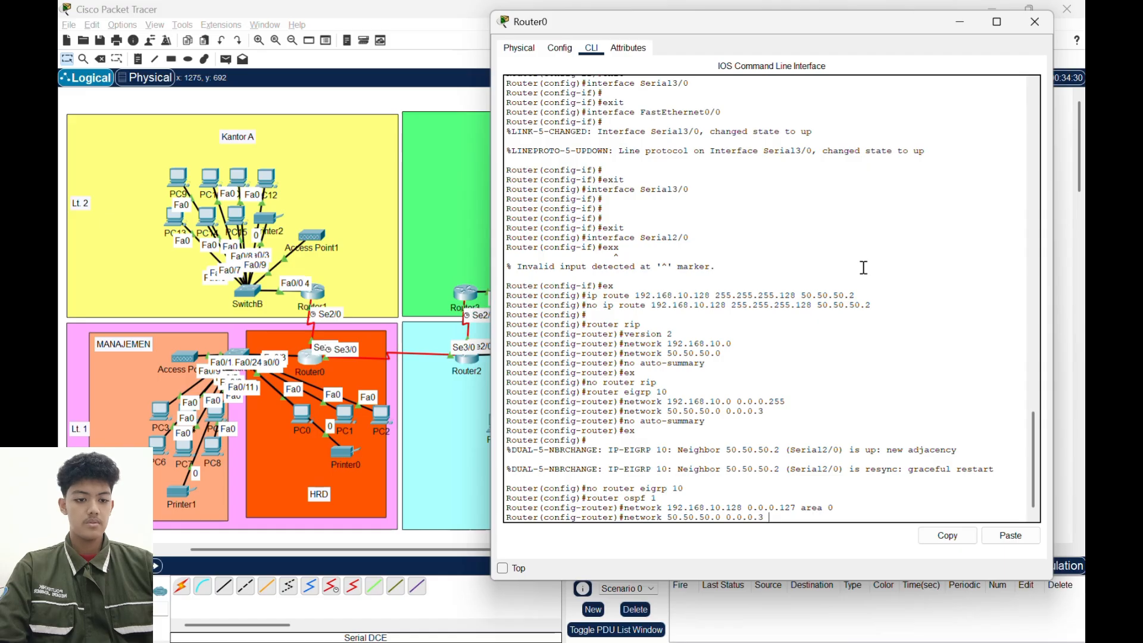
text(areaa)
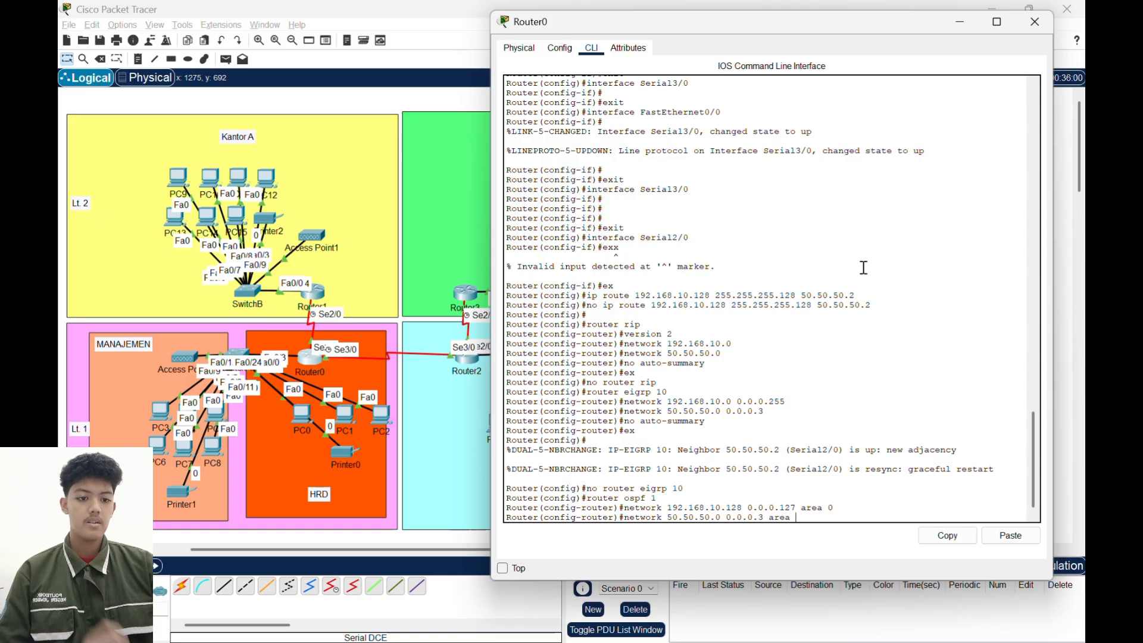
key(BackSpace)
text(0)
key(Return)
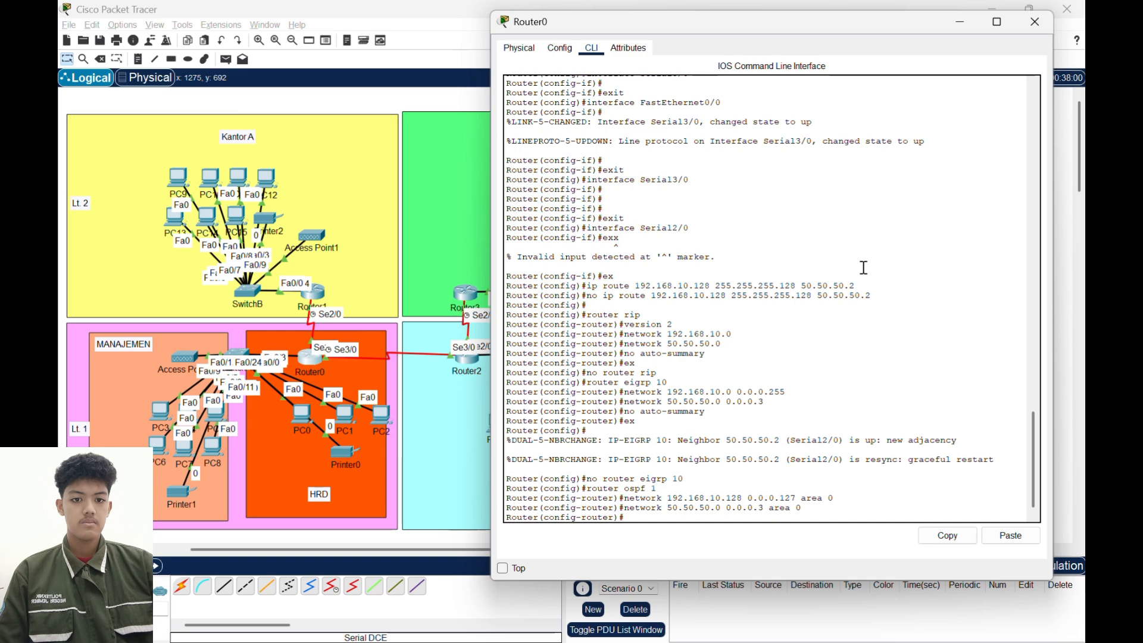
click(961, 21)
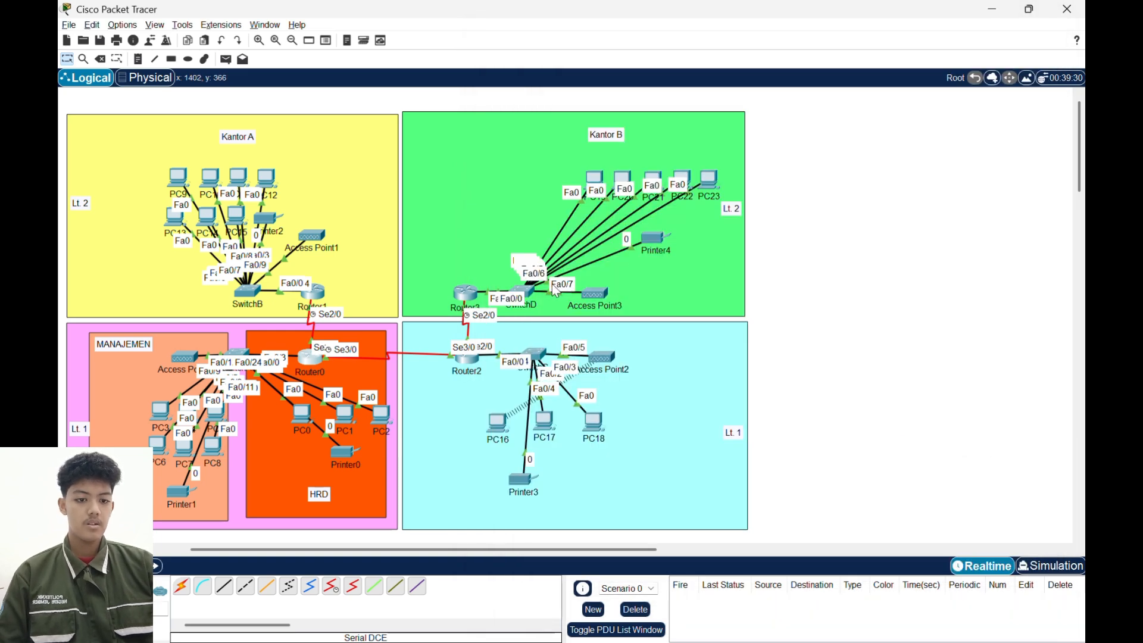
click(306, 364)
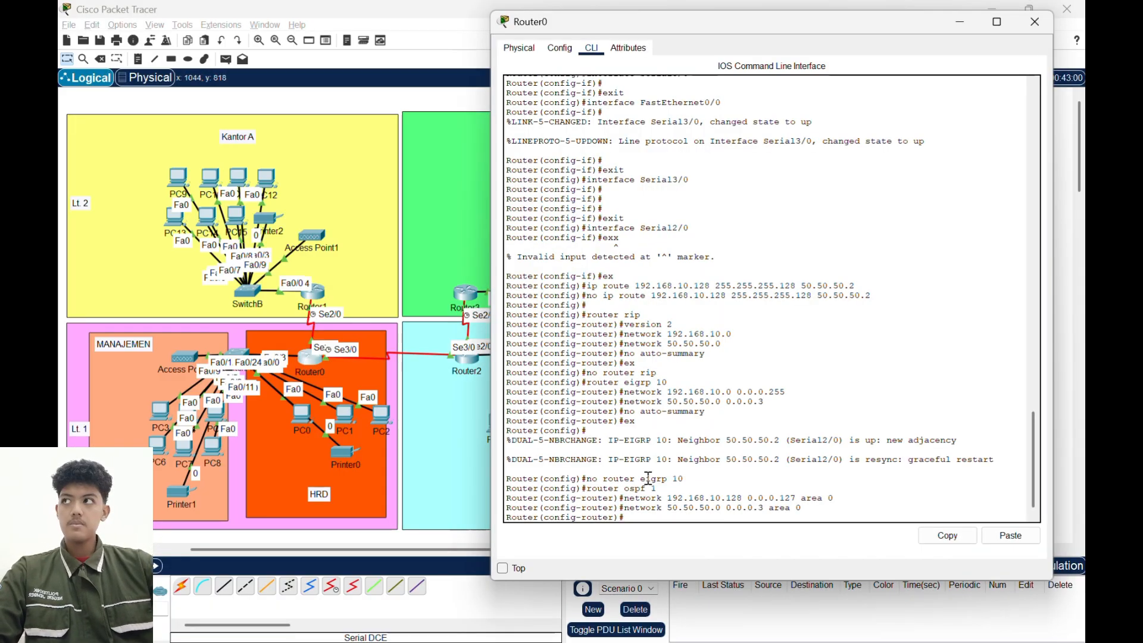
click(646, 512)
key(Up)
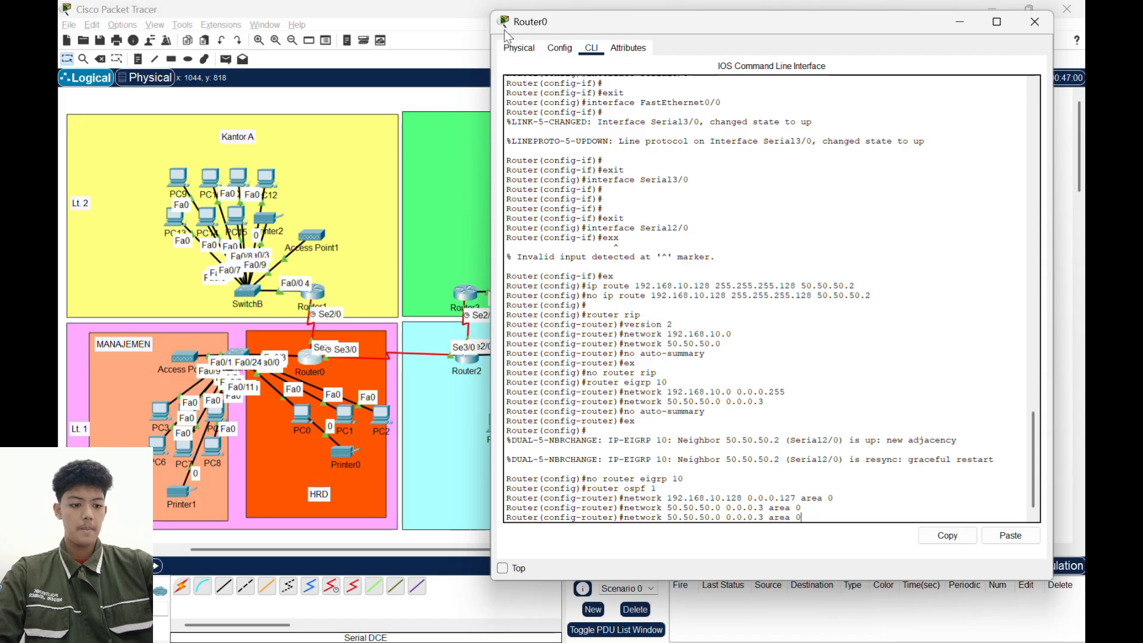
click(487, 26)
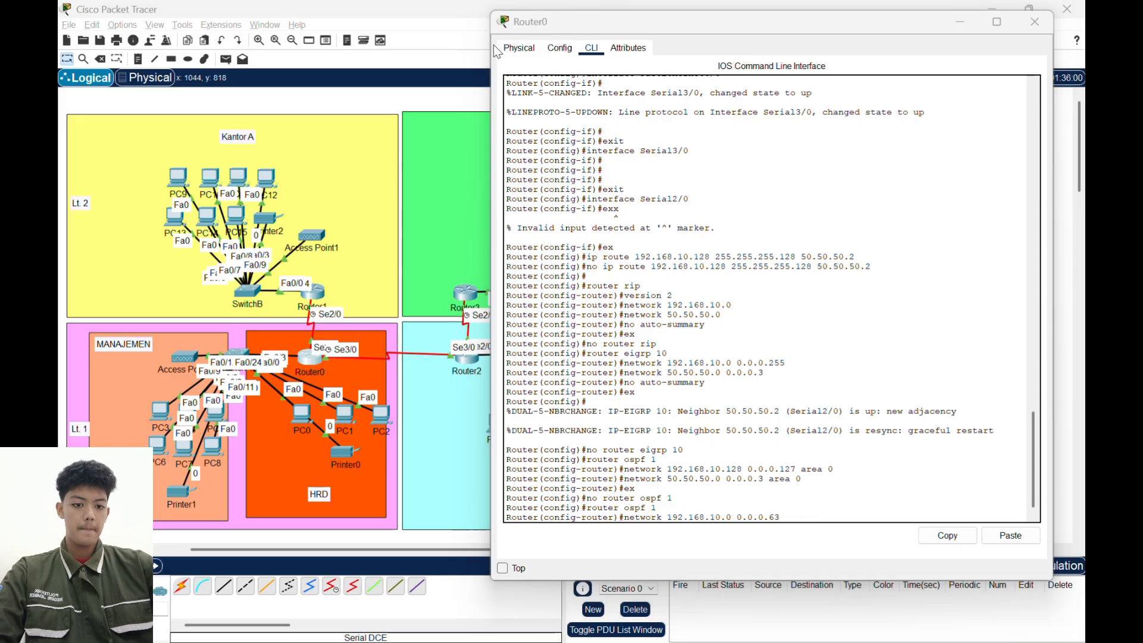
- Complete Router0's OSPF entry for network 192.168.10.0 with wildcard mask 0.0.0.63 by assigning it to area 0
click(792, 510)
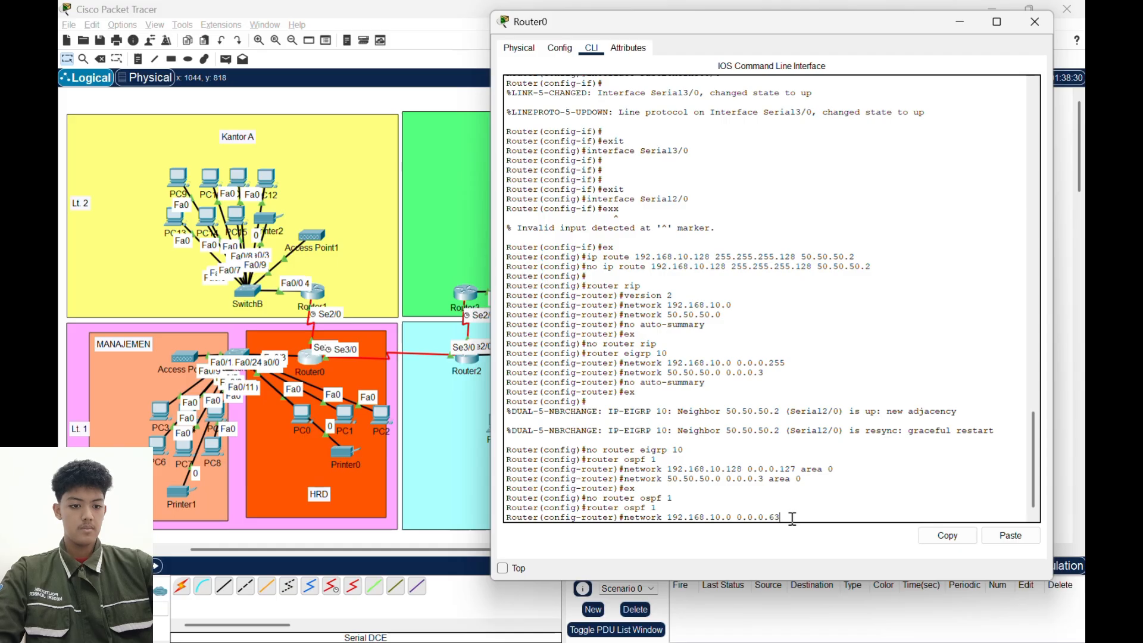
text(areaa)
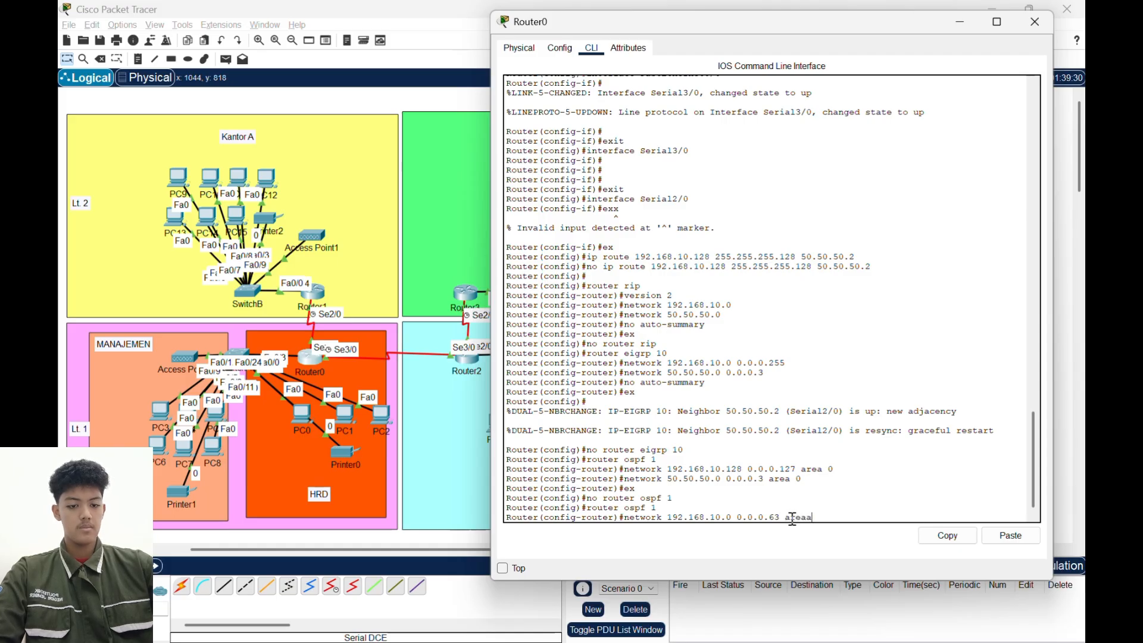
key(BackSpace)
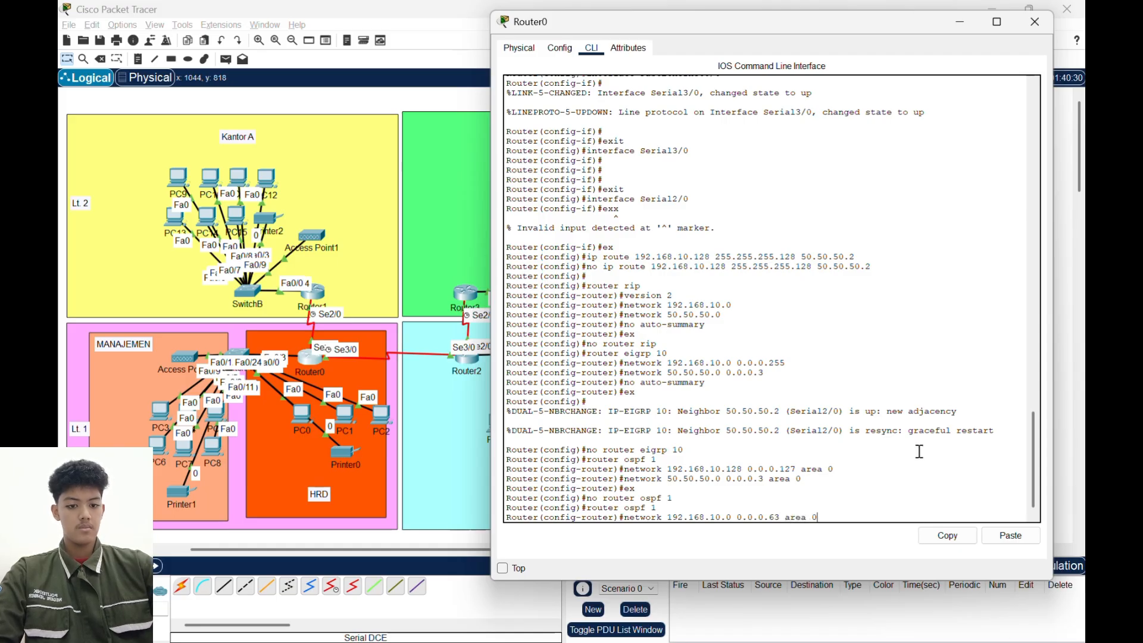
text(0)
key(Return)
- Add network 192.168.10.64 with wildcard mask 0.0.0.63 in area 0 to Router0's OSPF configuration, reusing the previous network command
key(Up)
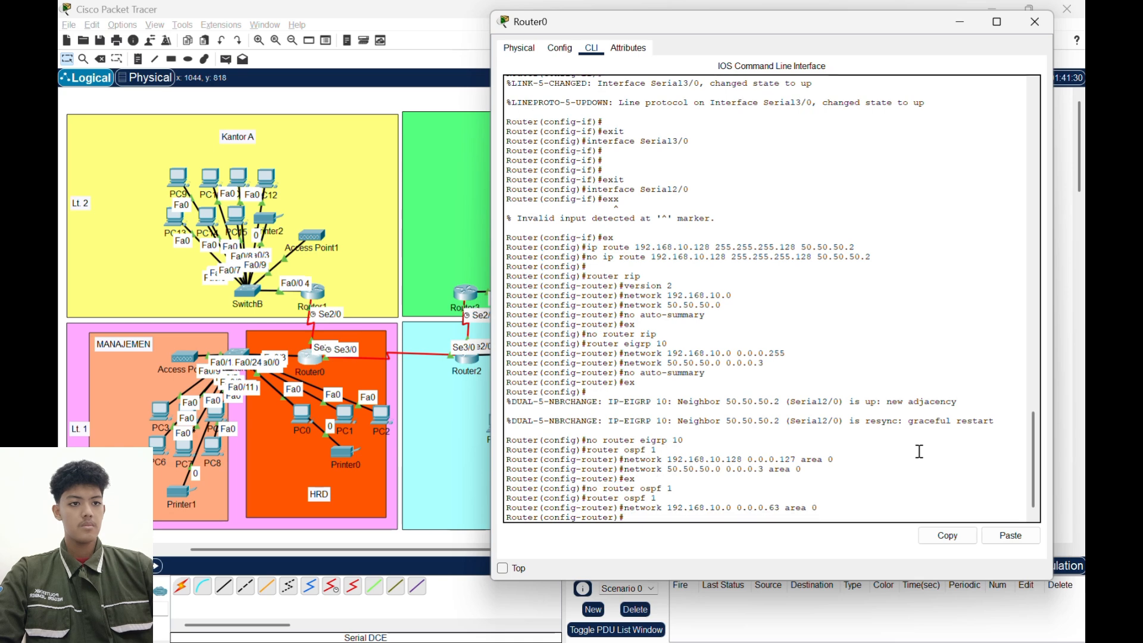
key(Left)
key(Left)
key(Left)
key(Left)
key(Left)
key(Left)
key(Left)
key(Left)
key(Left)
key(Left)
key(Left)
key(Left)
key(Left)
key(Left)
key(Left)
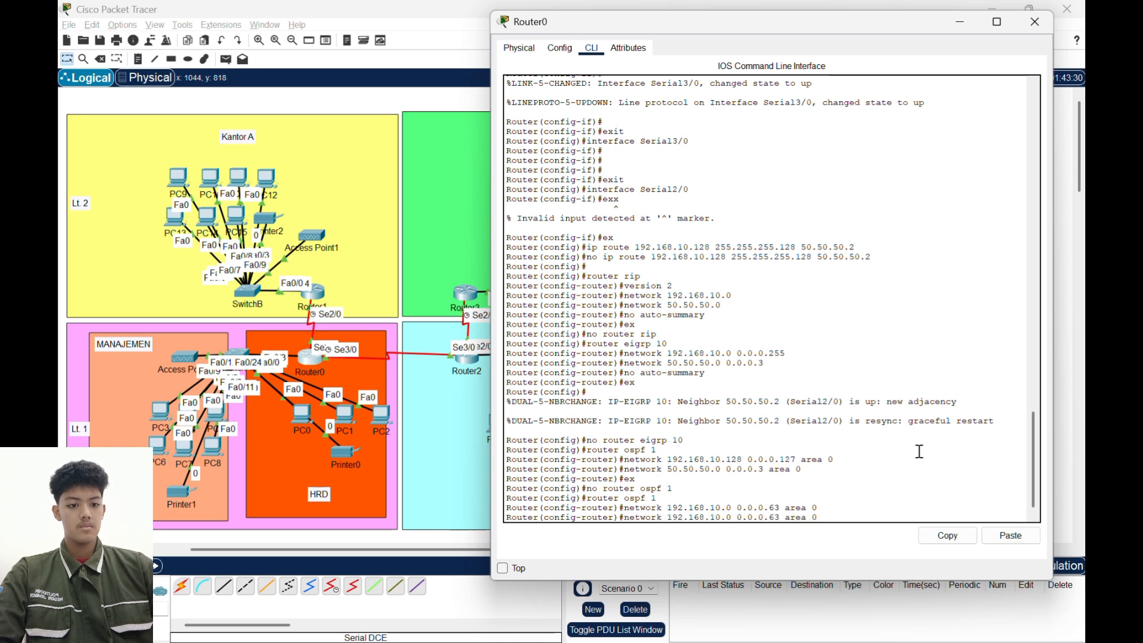
key(BackSpace)
text(64)
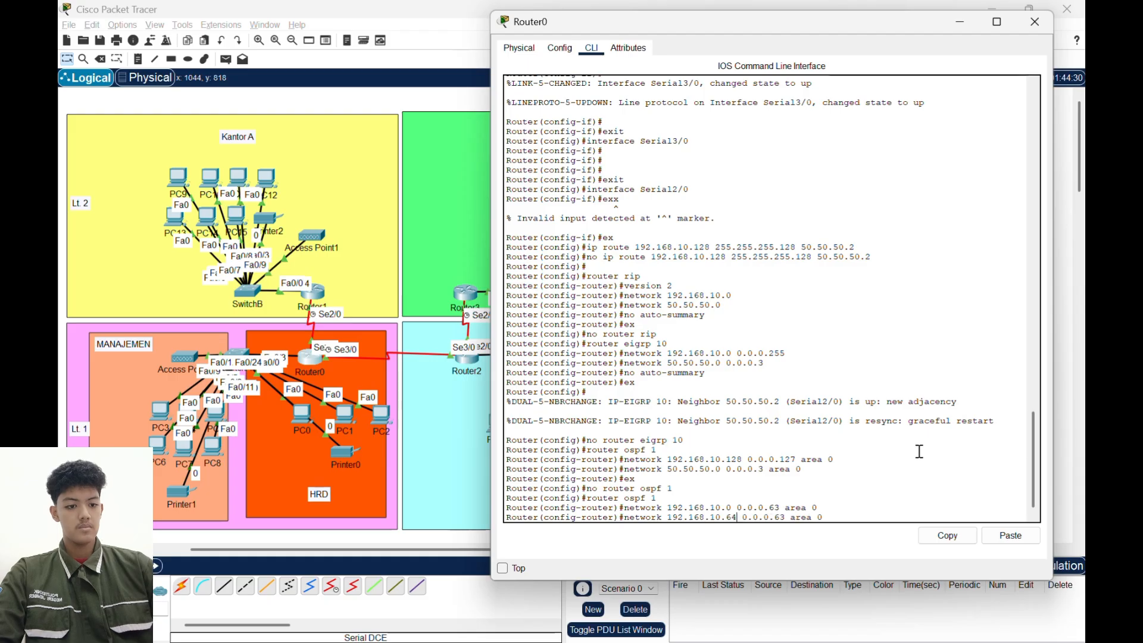
key(Return)
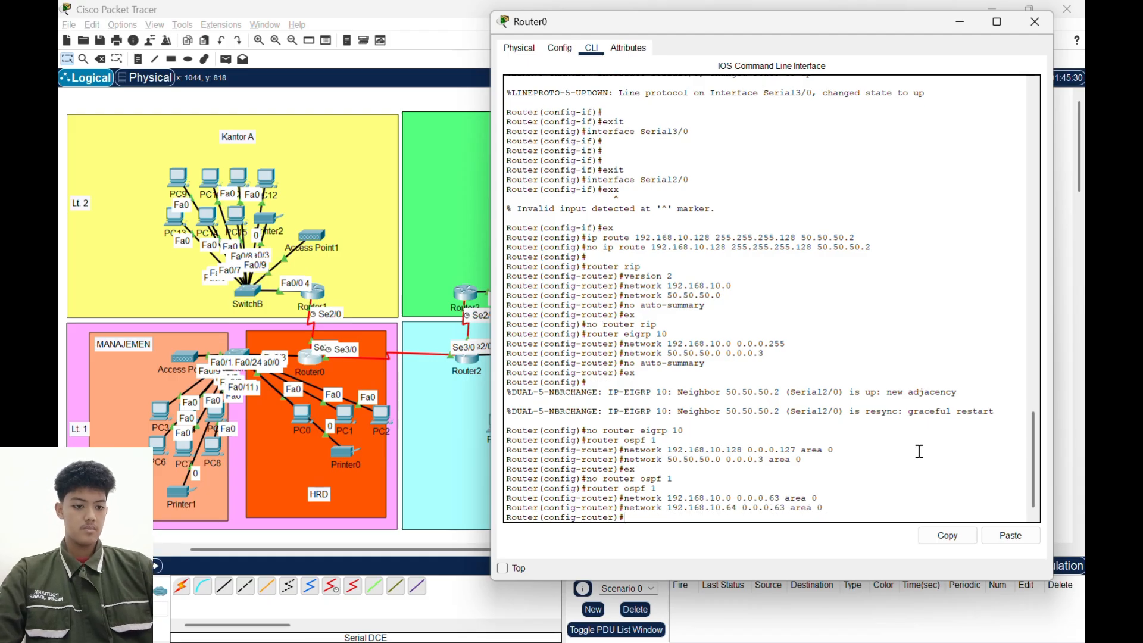
- Add network 50.50.50.0 with wildcard mask 0.0.0.3 in area 0 to Router0's restarted OSPF configuration
text(network)
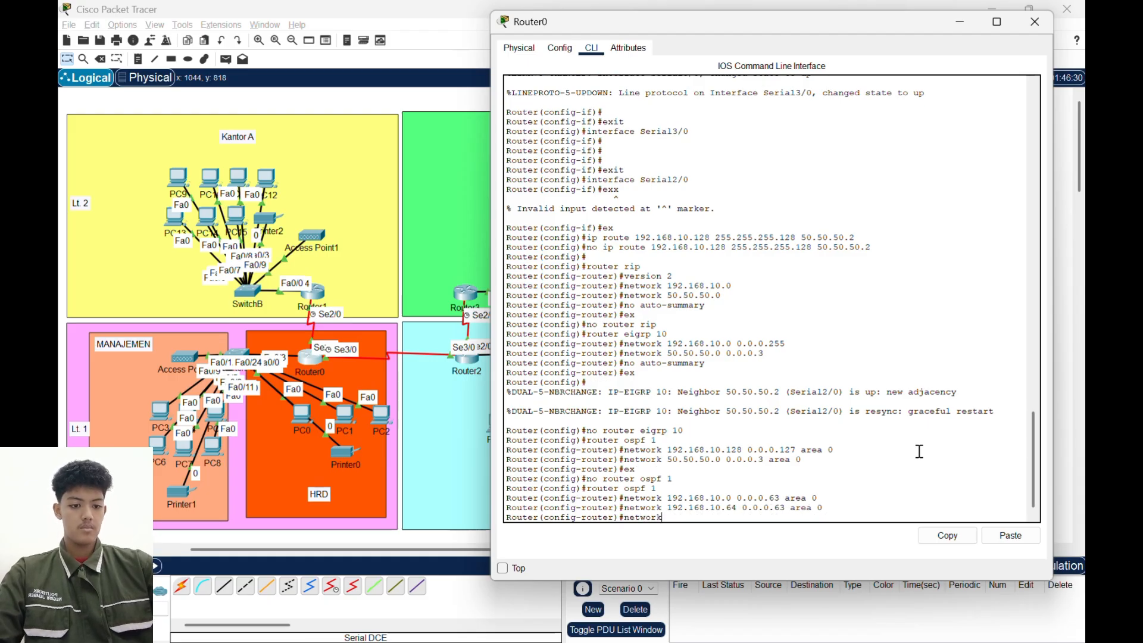
text( 50.50)
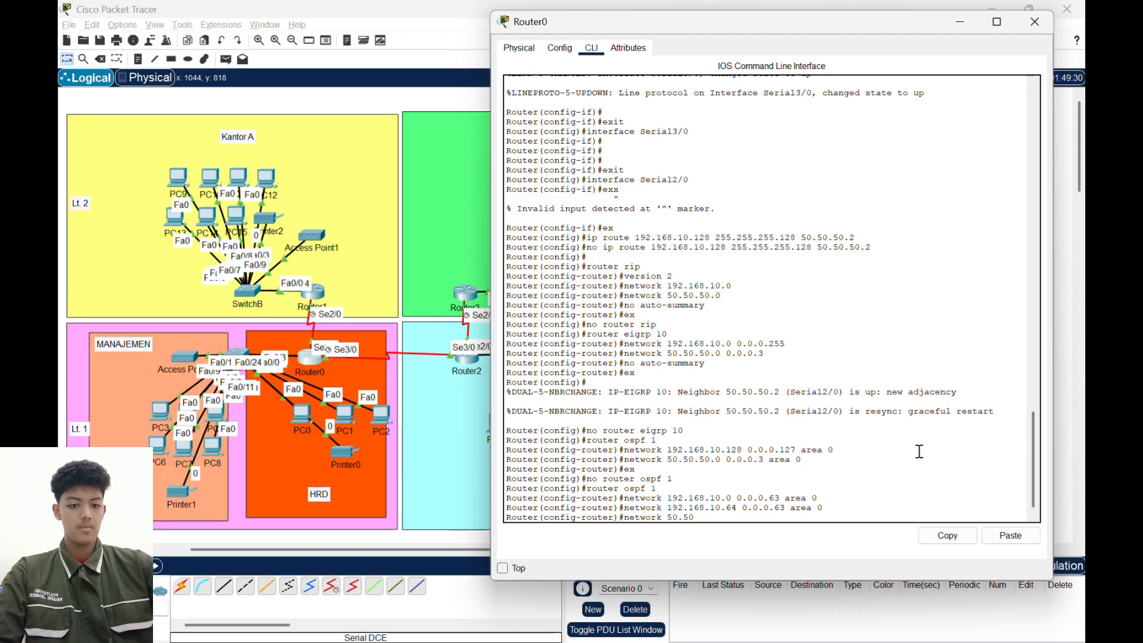
text(.50)
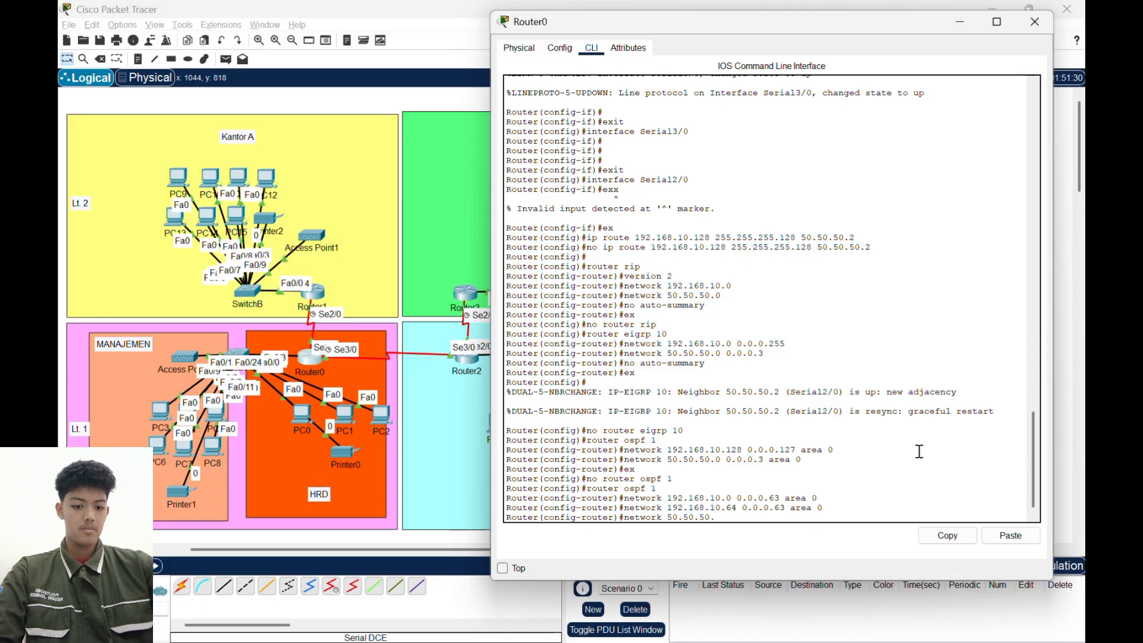
text(.0 )
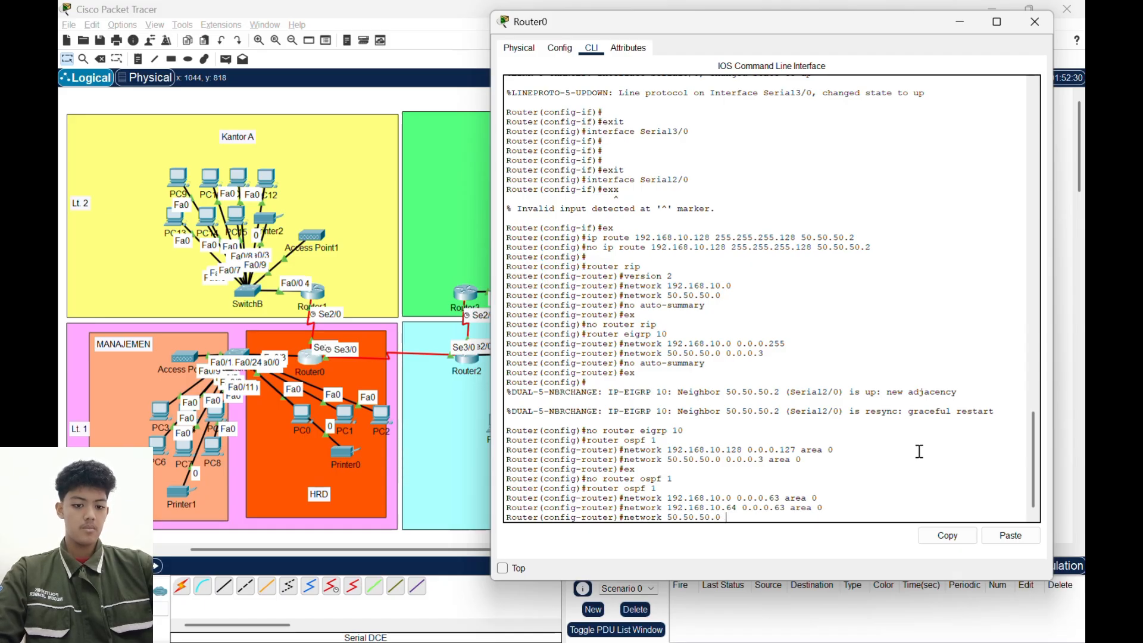
text(0.0.0)
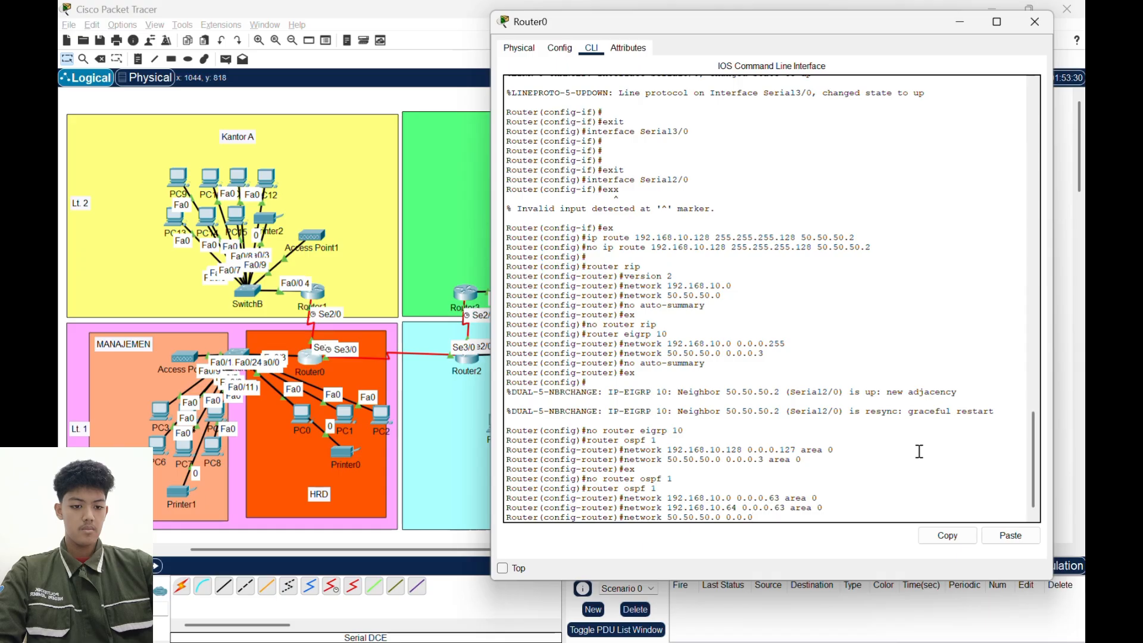
text(.3)
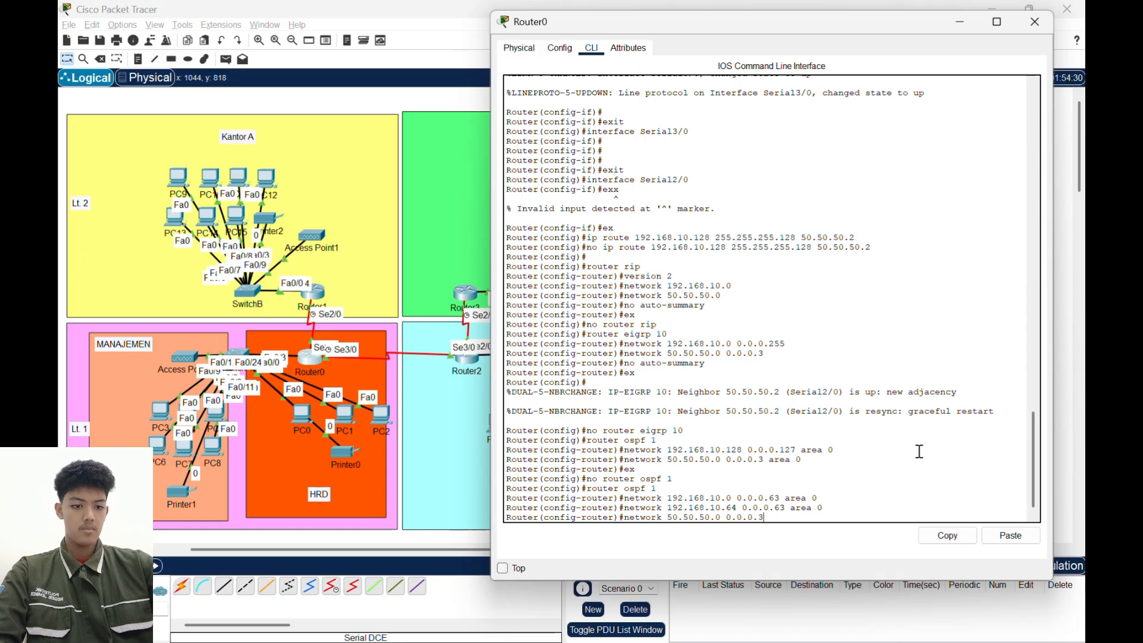
text( area 0)
key(Return)
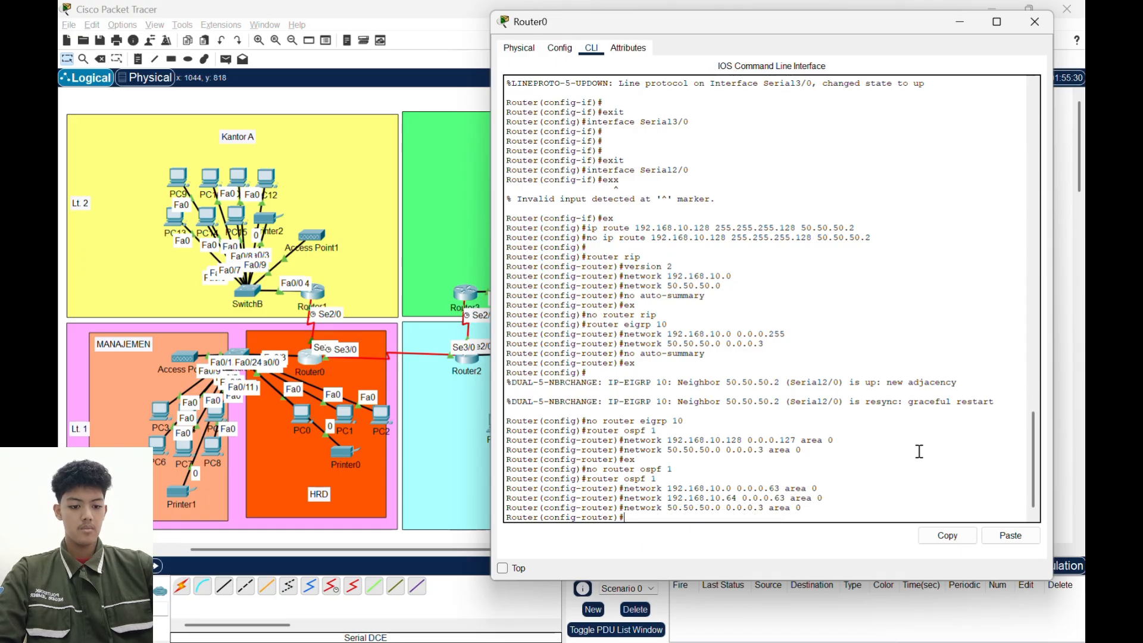
- Add network 10.100.100.0 with wildcard mask 0.0.0.3 in area 0 to Router0's OSPF, then exit router configuration and put its window away
text(net)
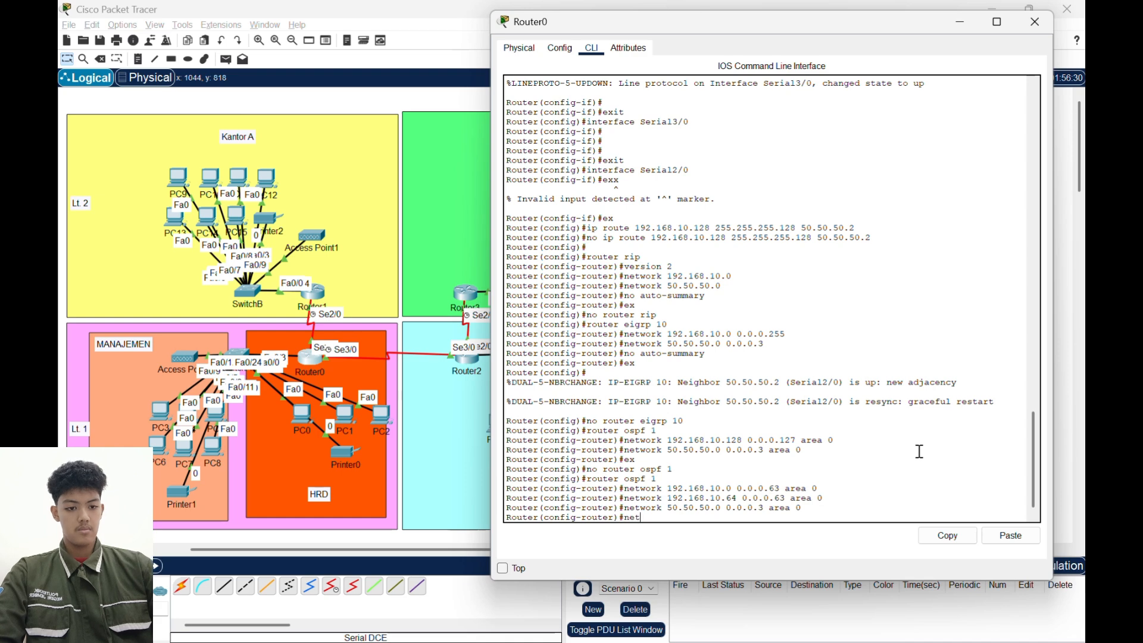
text(work 10.)
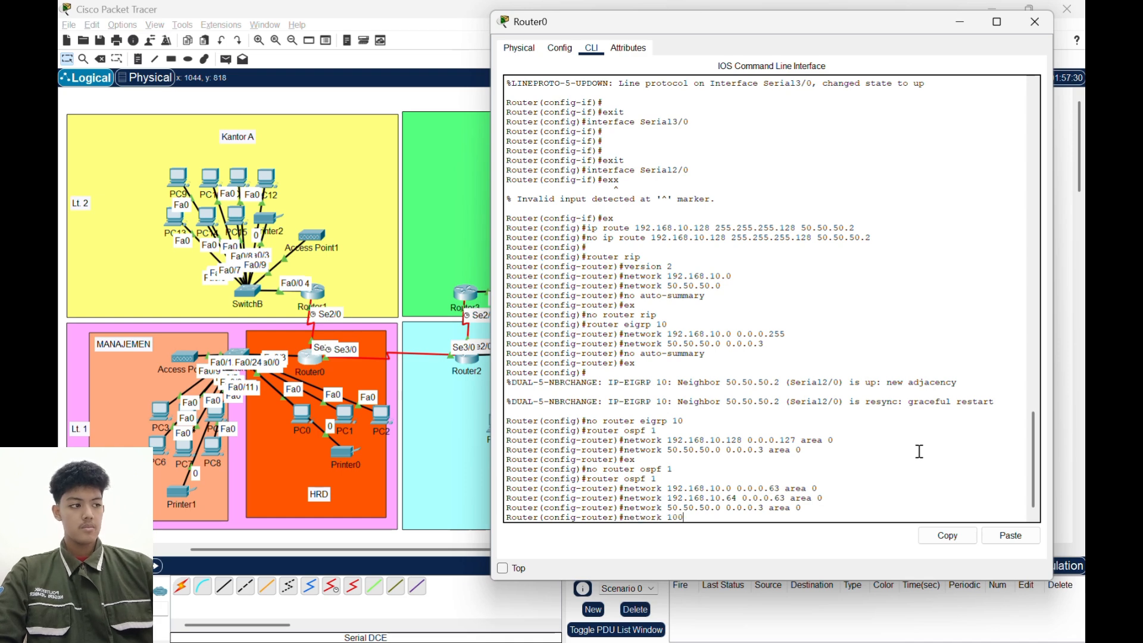
text(100.100.)
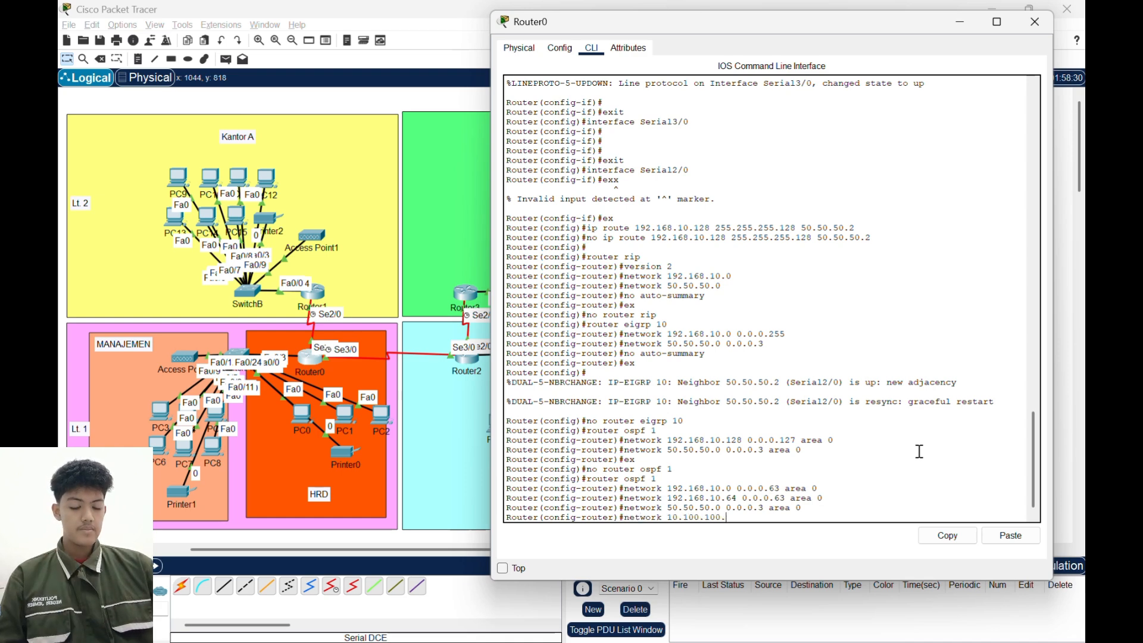
text(0)
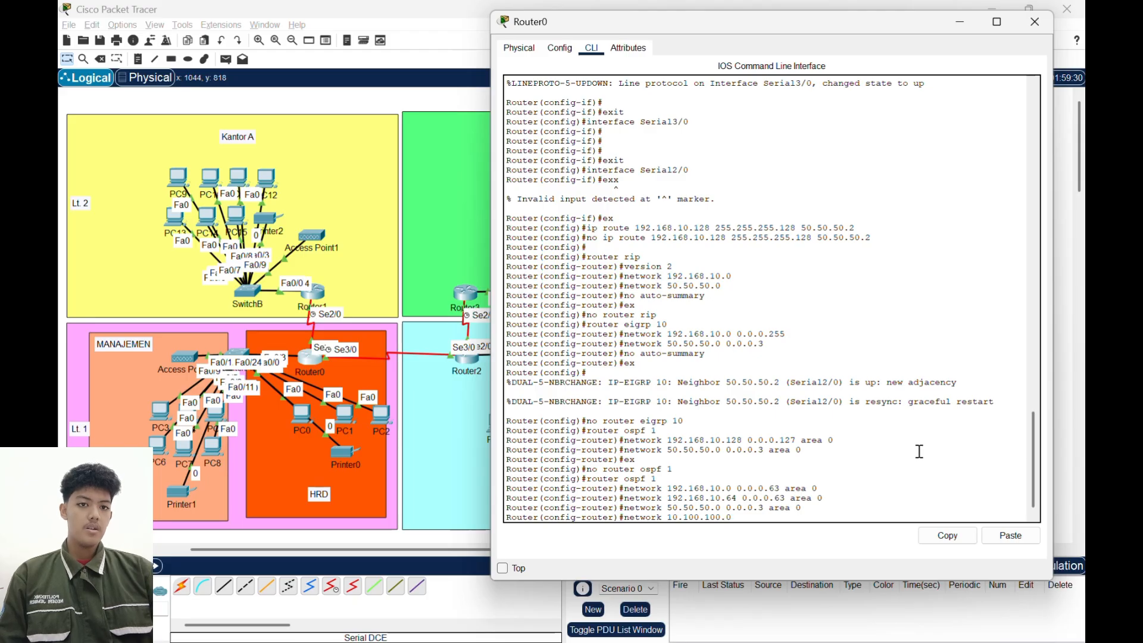
text( 0.0.0)
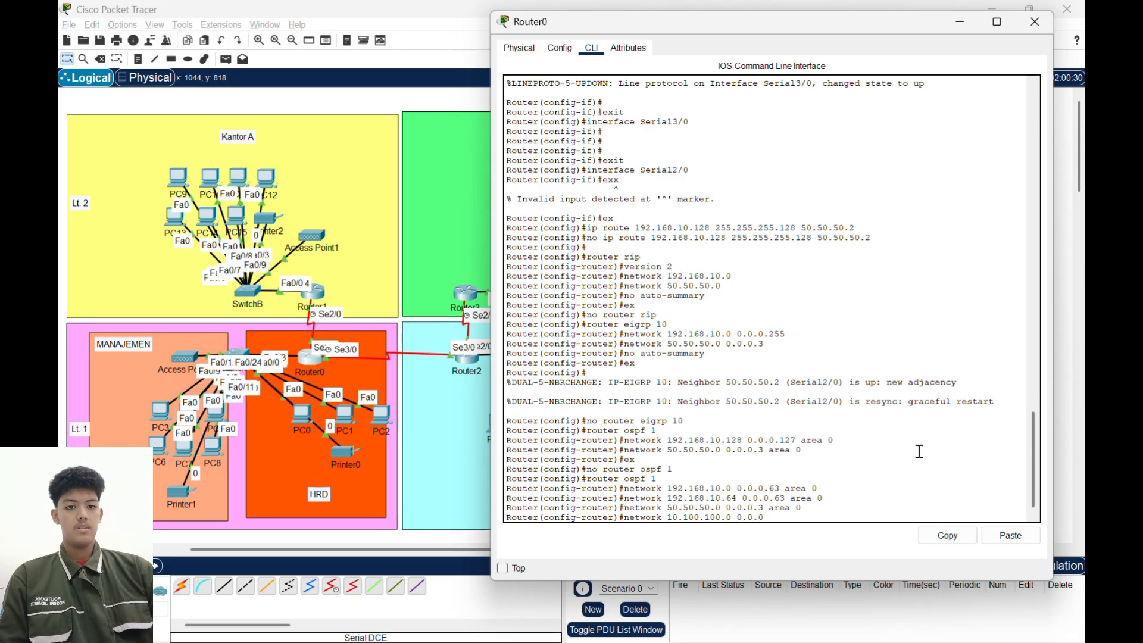
text(.3 area 0)
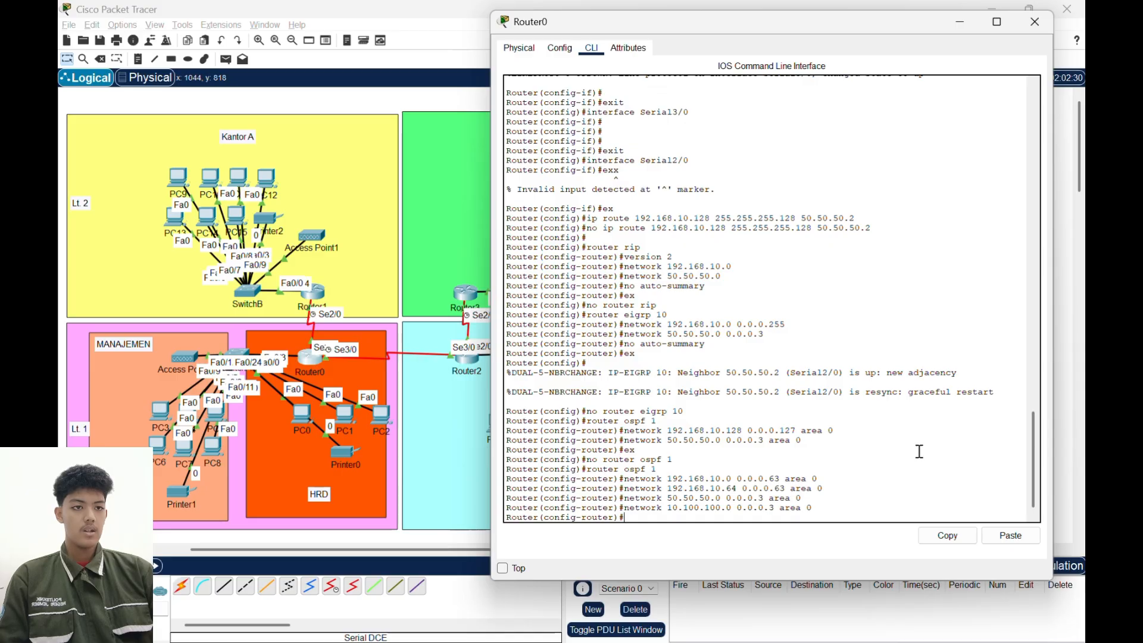
text(ex)
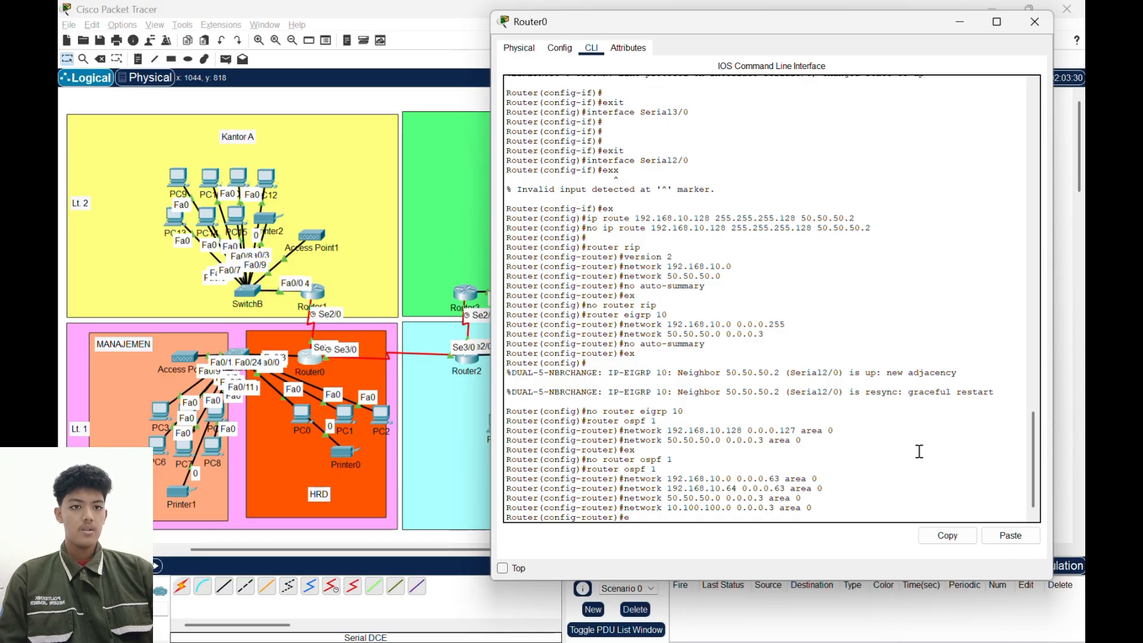
key(Return)
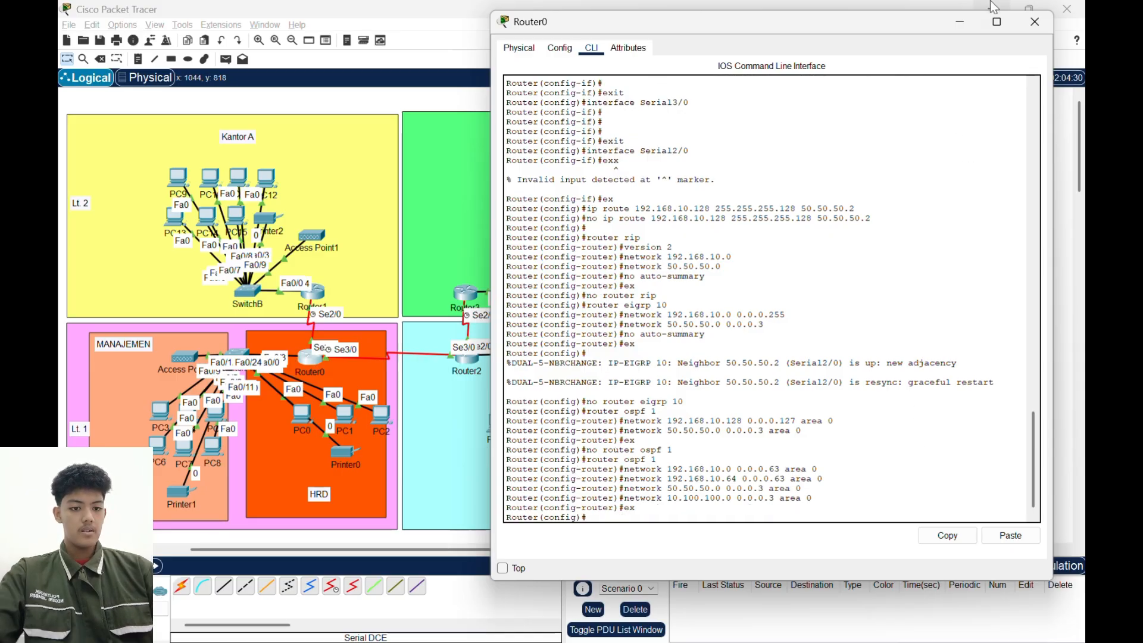
click(960, 22)
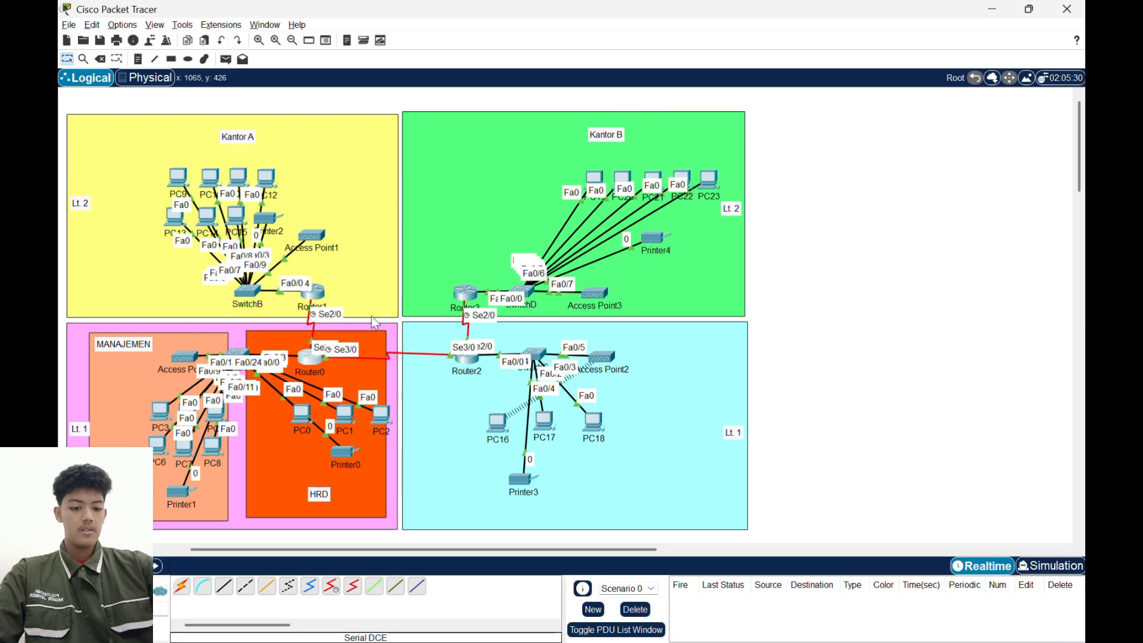
- Open Router1's command line and start OSPF routing process 1
click(313, 292)
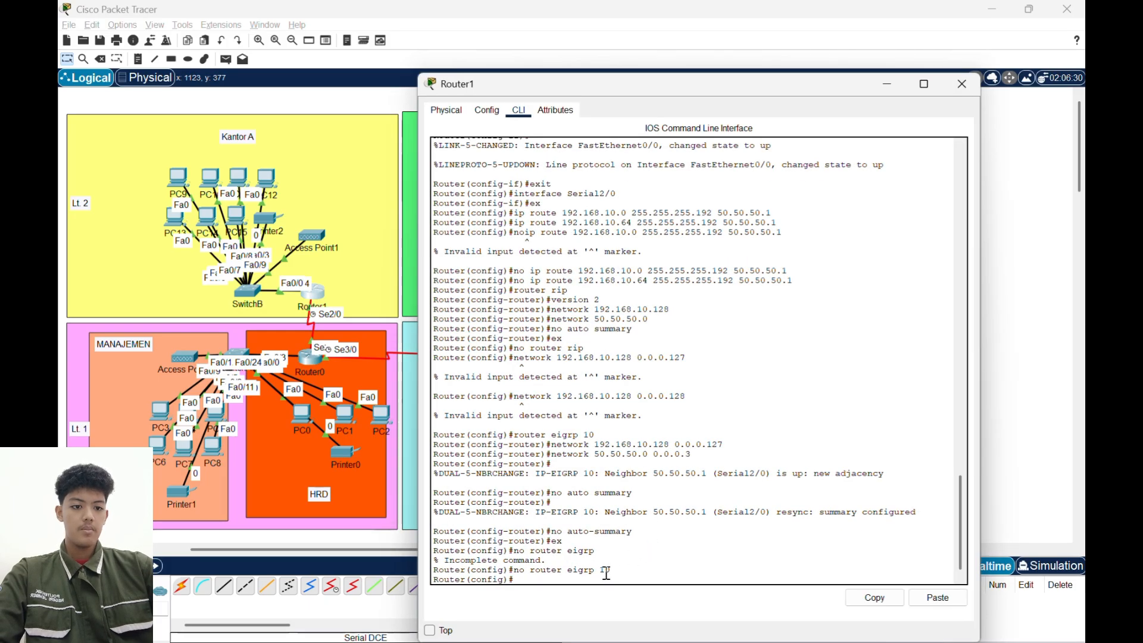
text(routee)
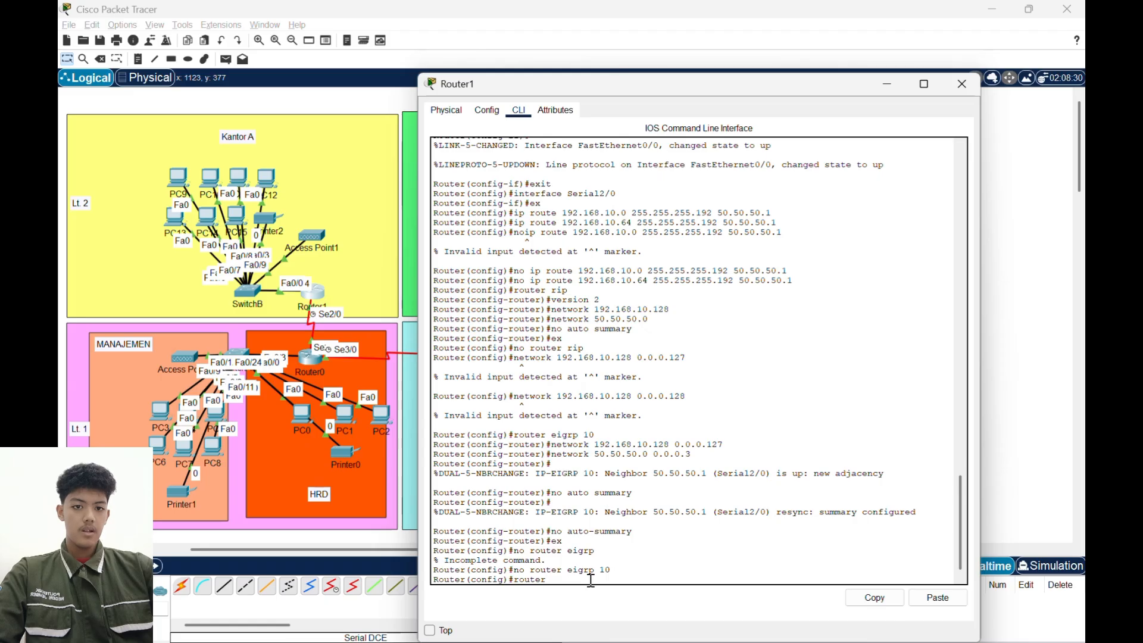
text(ospf 1)
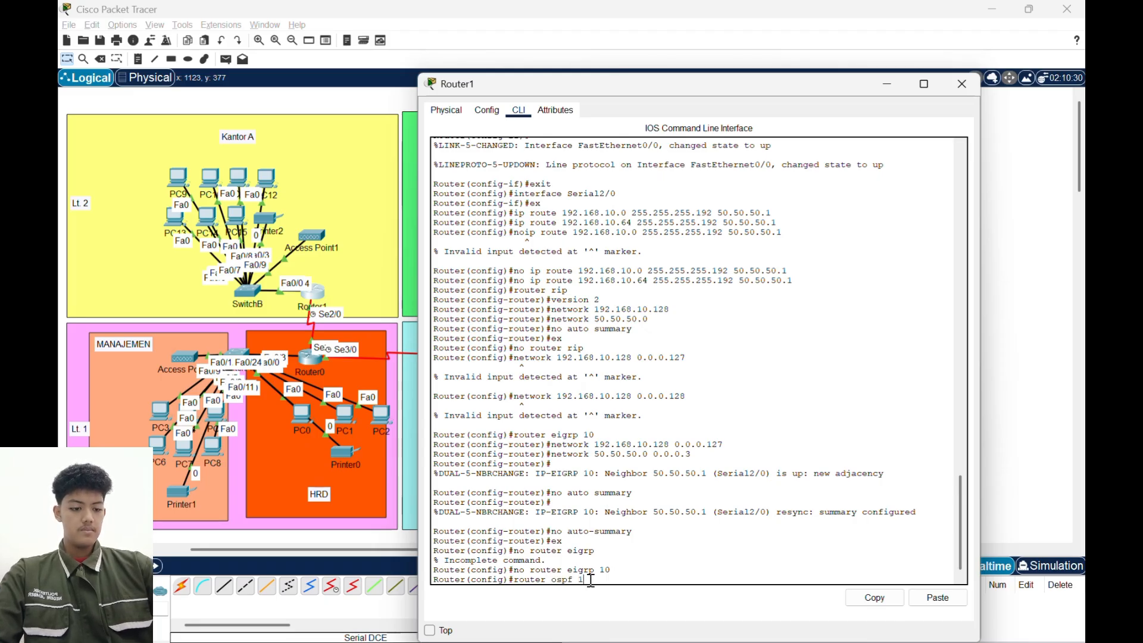
key(Return)
- Try to add network 192.168.10.128 with wildcard mask 0.0.0.127 to Router1's OSPF configuration without specifying an area
text(net)
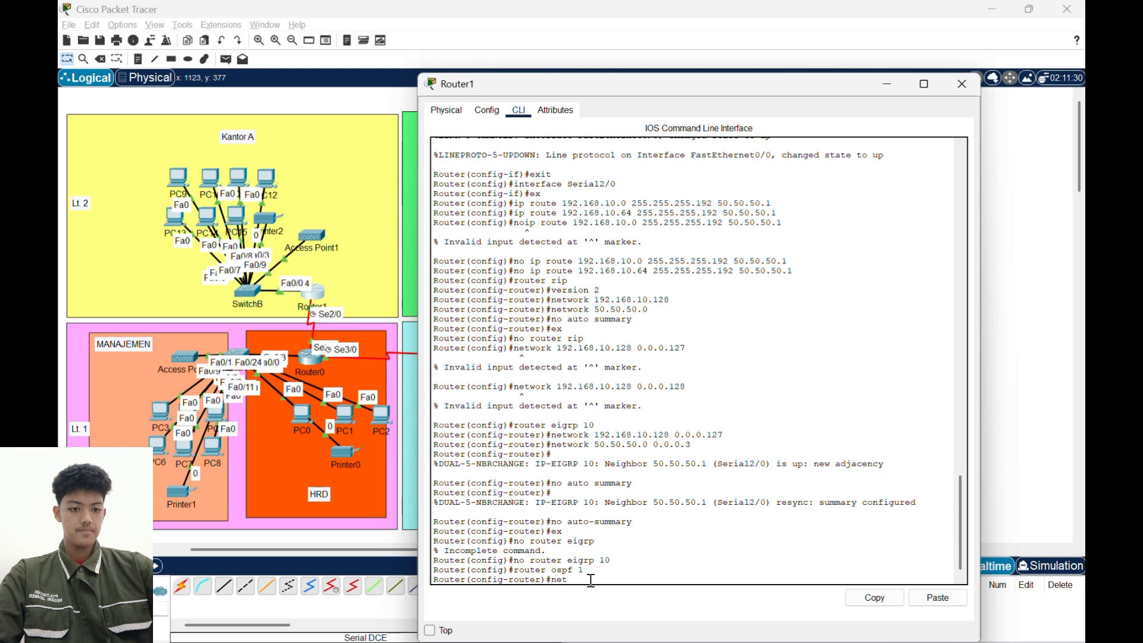
text(work 192.1)
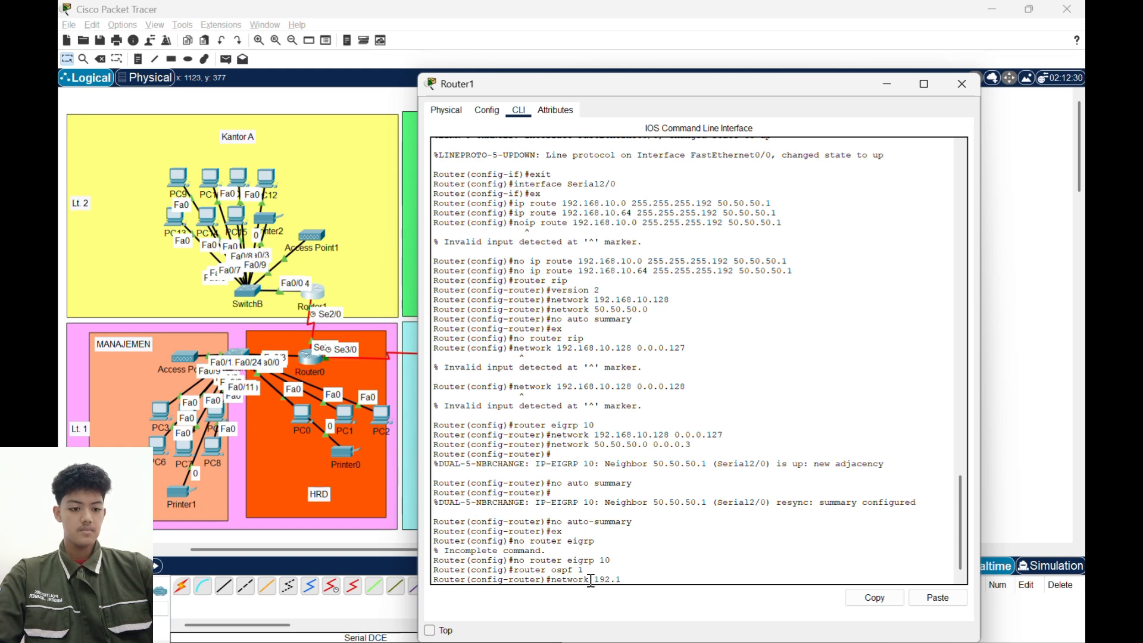
text(68.10.128)
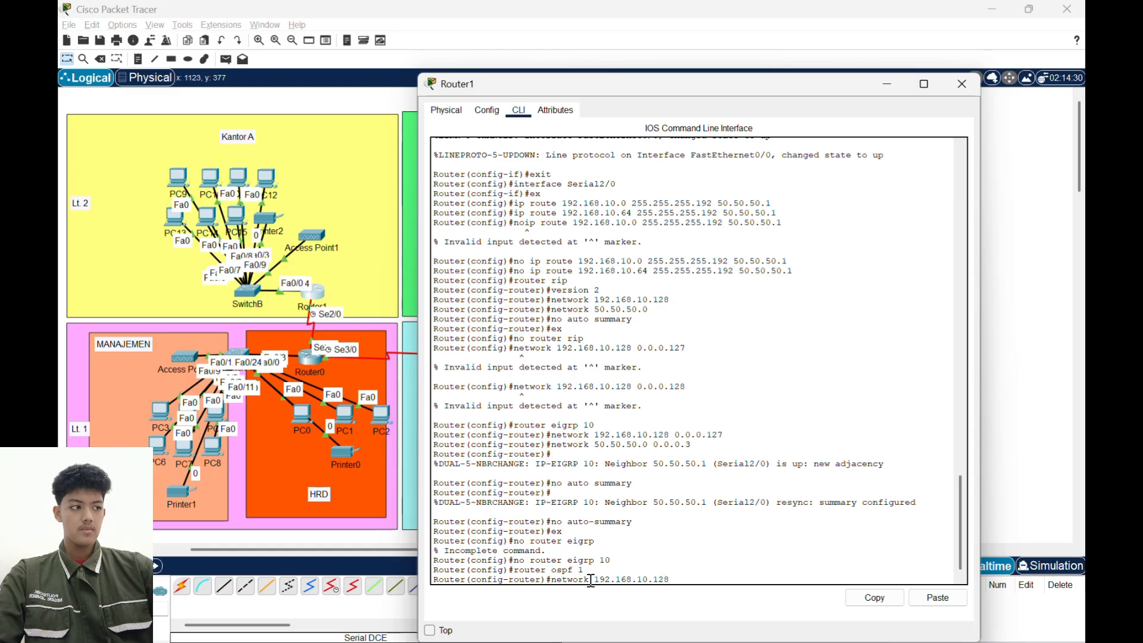
text( 0.0)
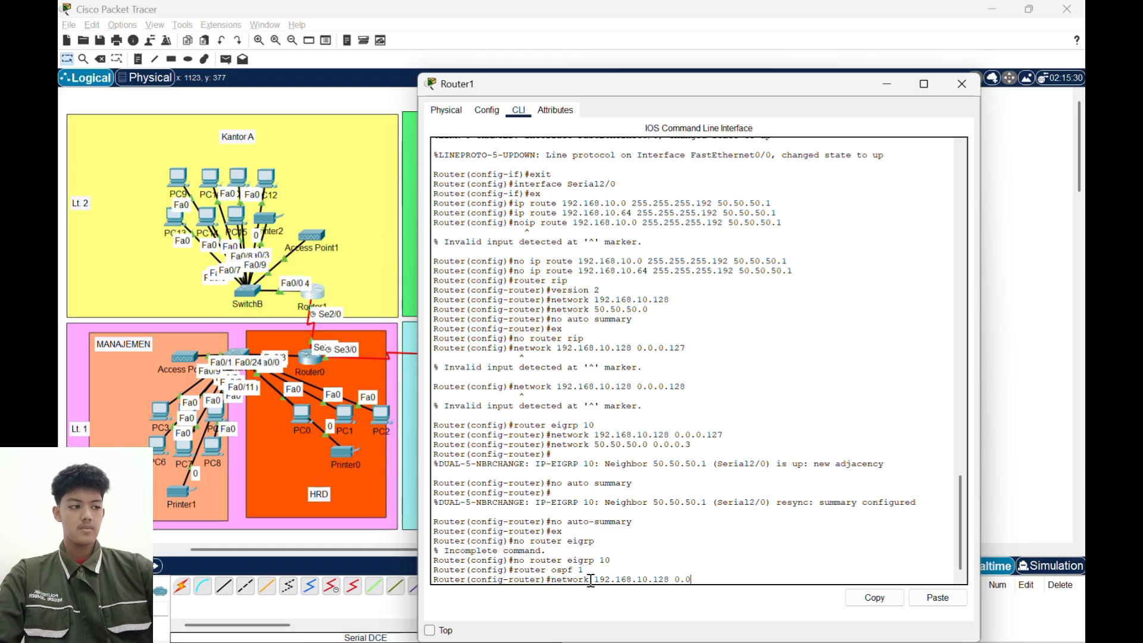
text(.0.127)
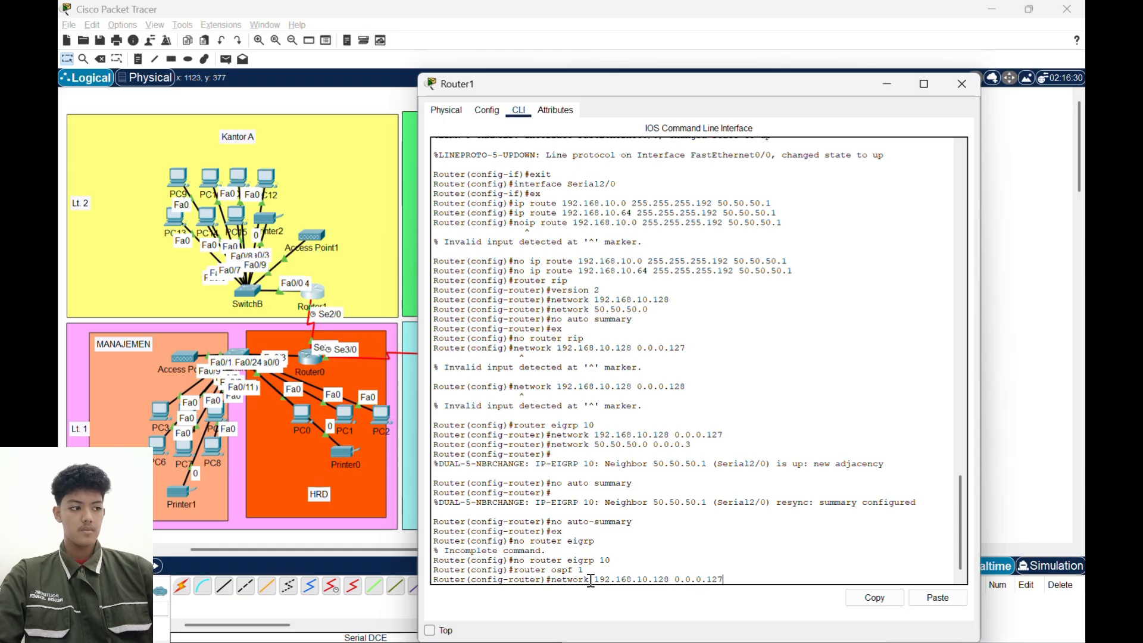
key(Return)
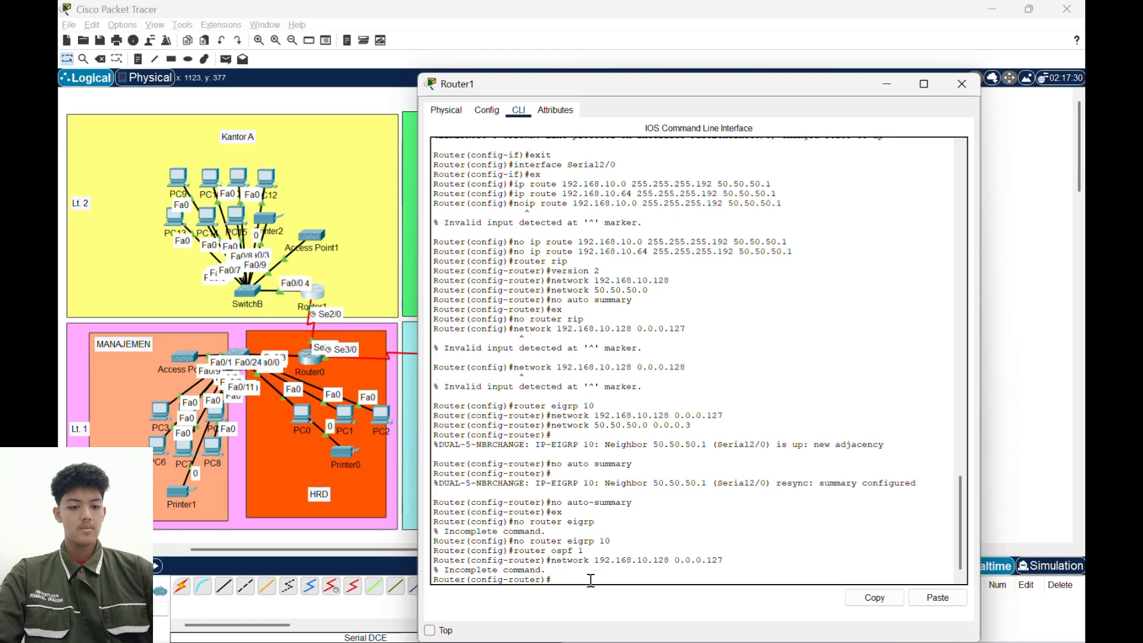
- Reuse Router1's network command for 192.168.10.128 with wildcard mask 0.0.0.127, completing it with area 0
key(Up)
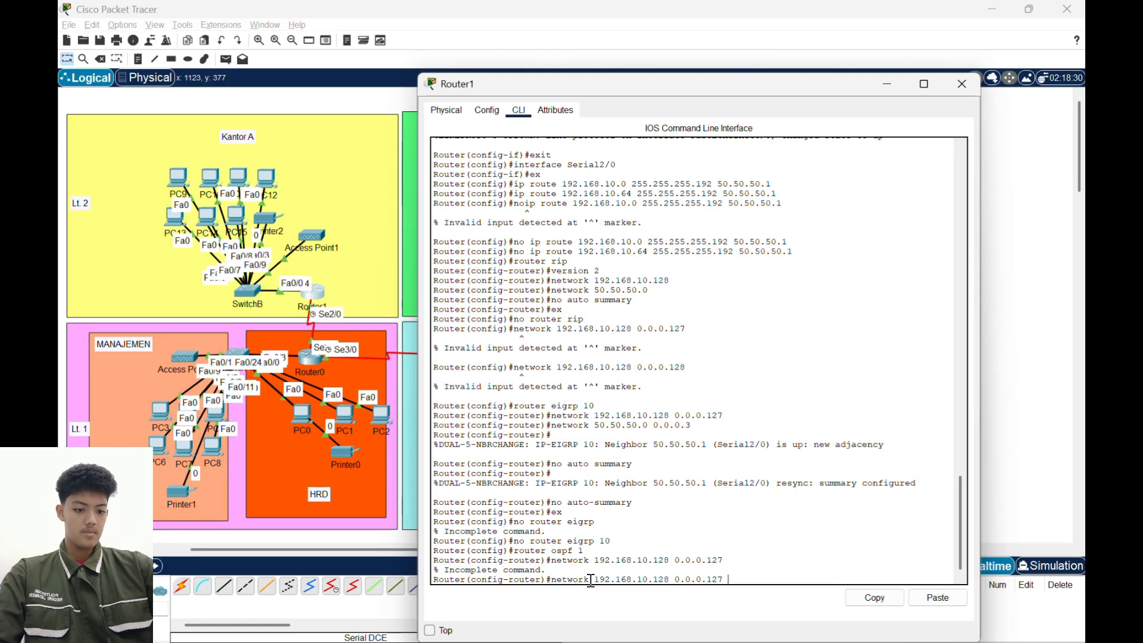
text(area 0)
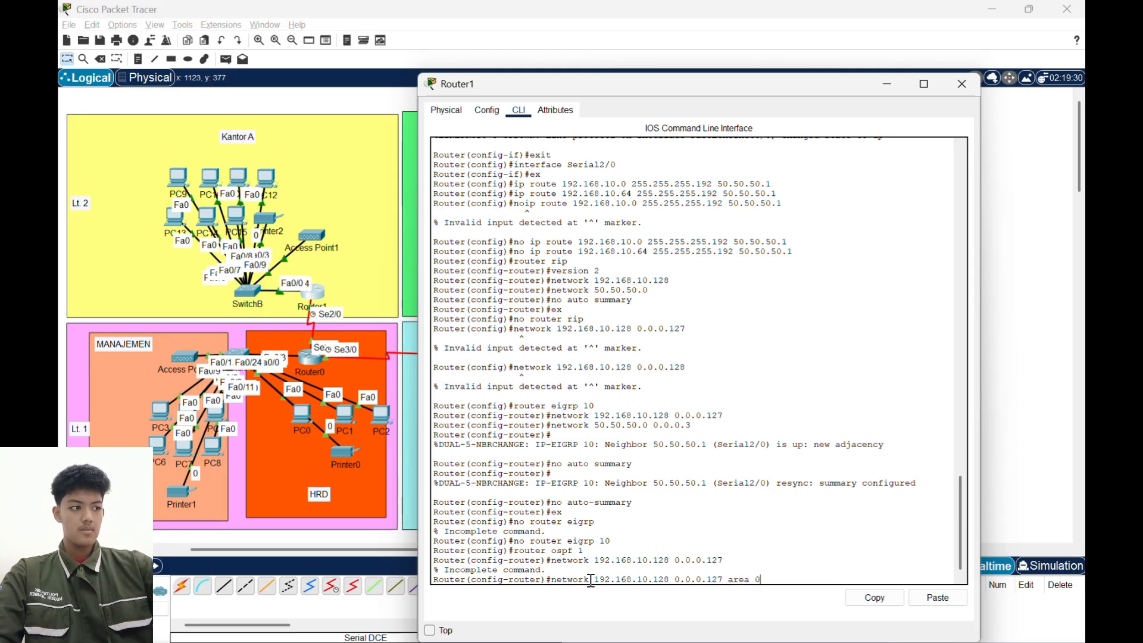
key(Return)
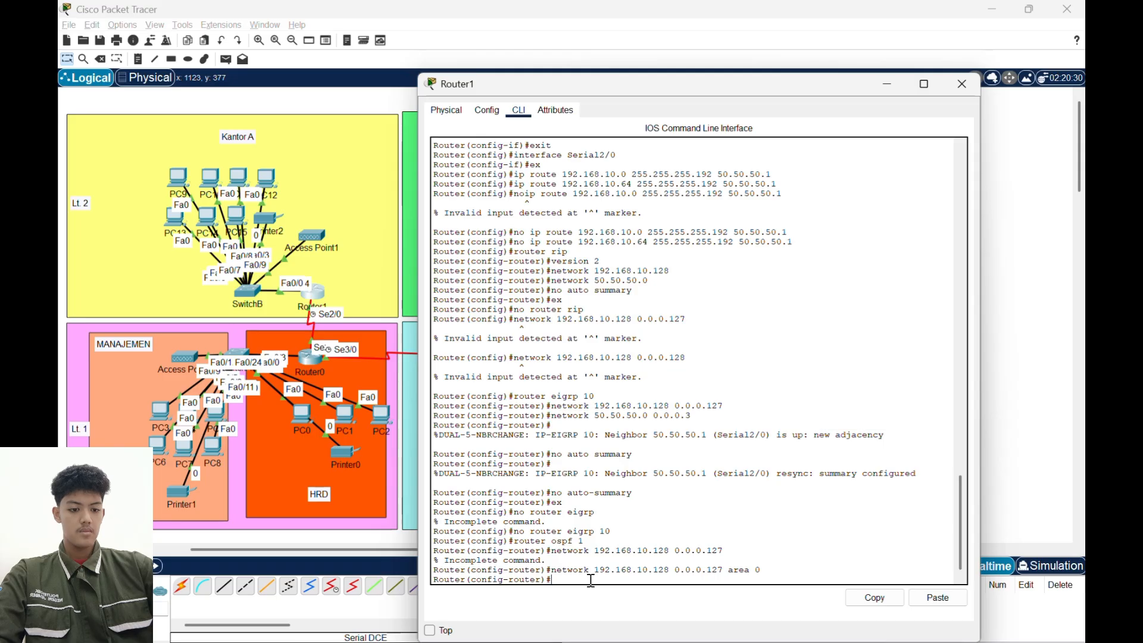
- Add network 50.50.50.0 with wildcard mask 0.0.0.3 in area 0 to Router1's OSPF, then exit router configuration and close its window
text(network)
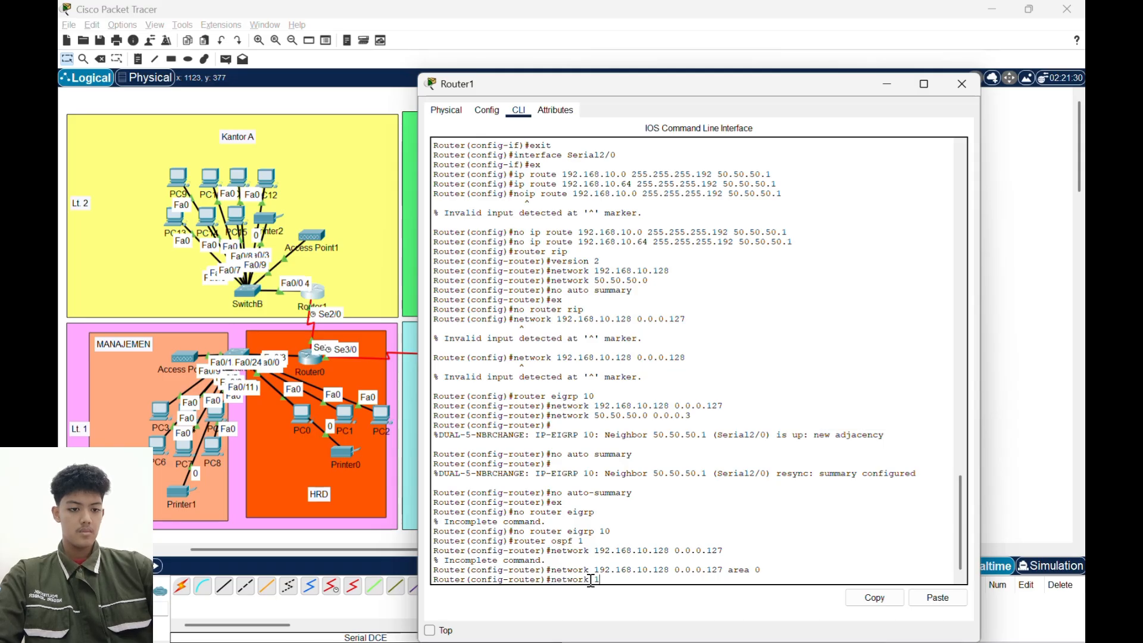
text( 5)
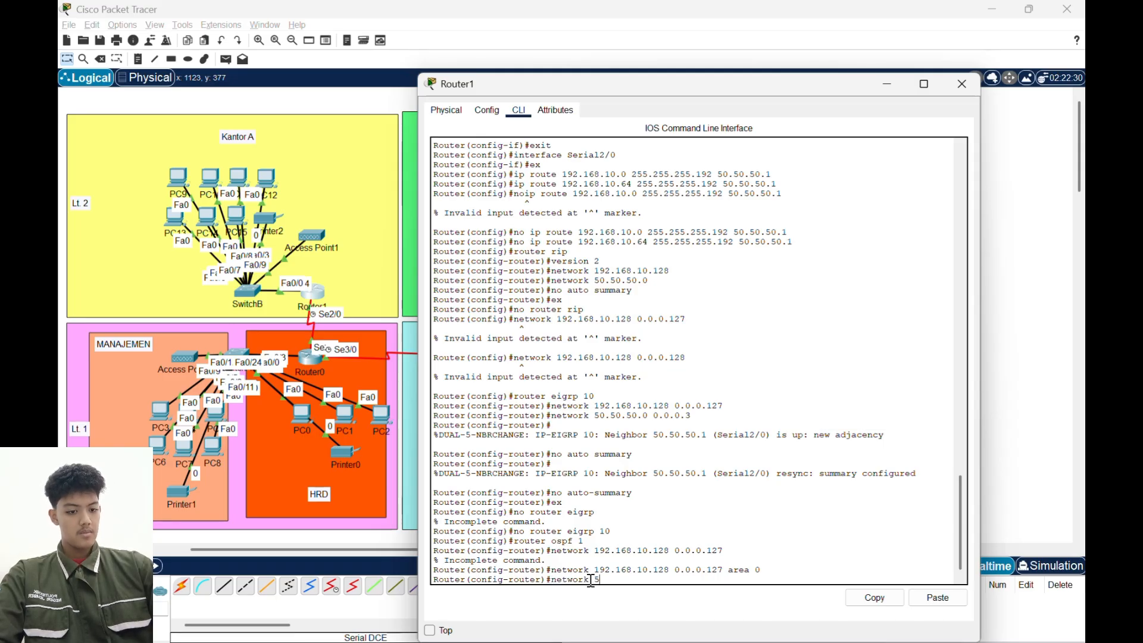
text(0.50.50)
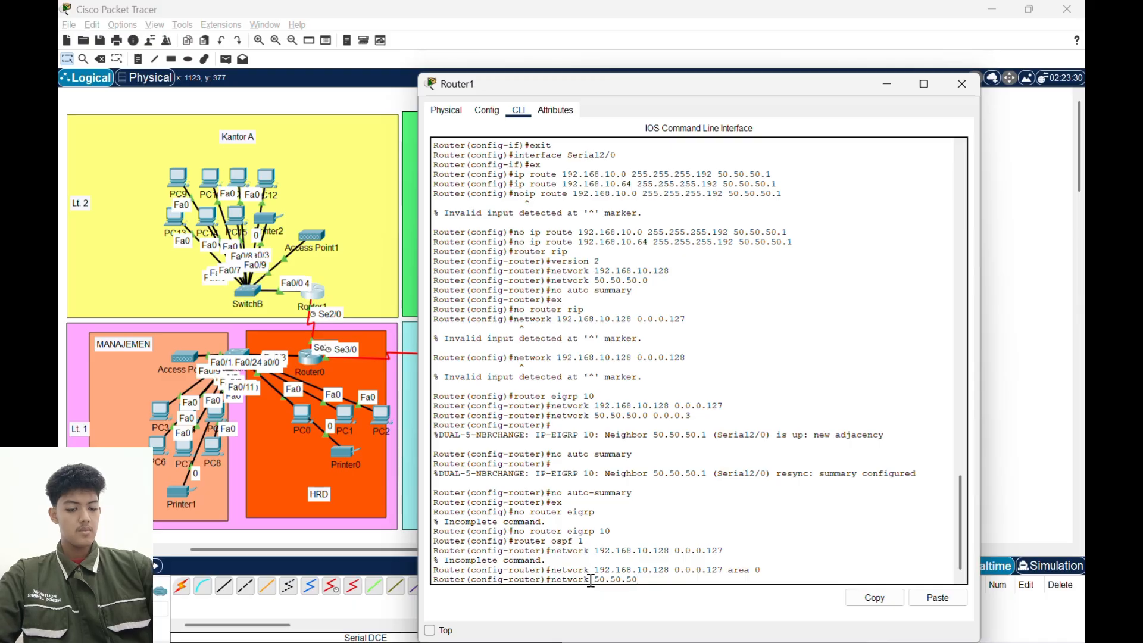
text(.50.0 0.0)
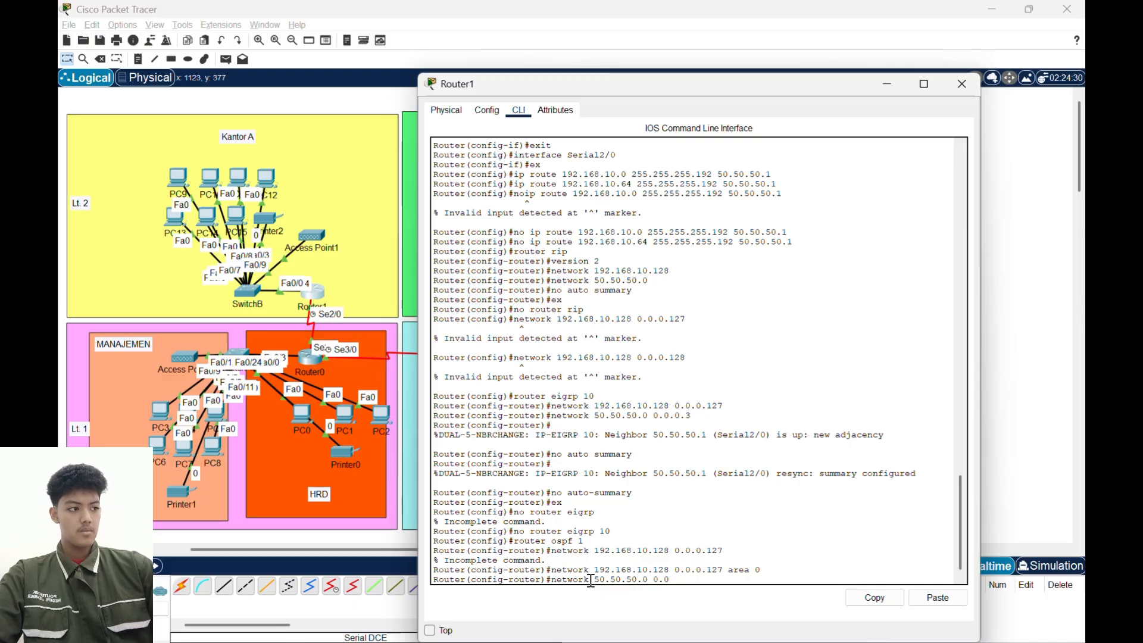
text(.0.3)
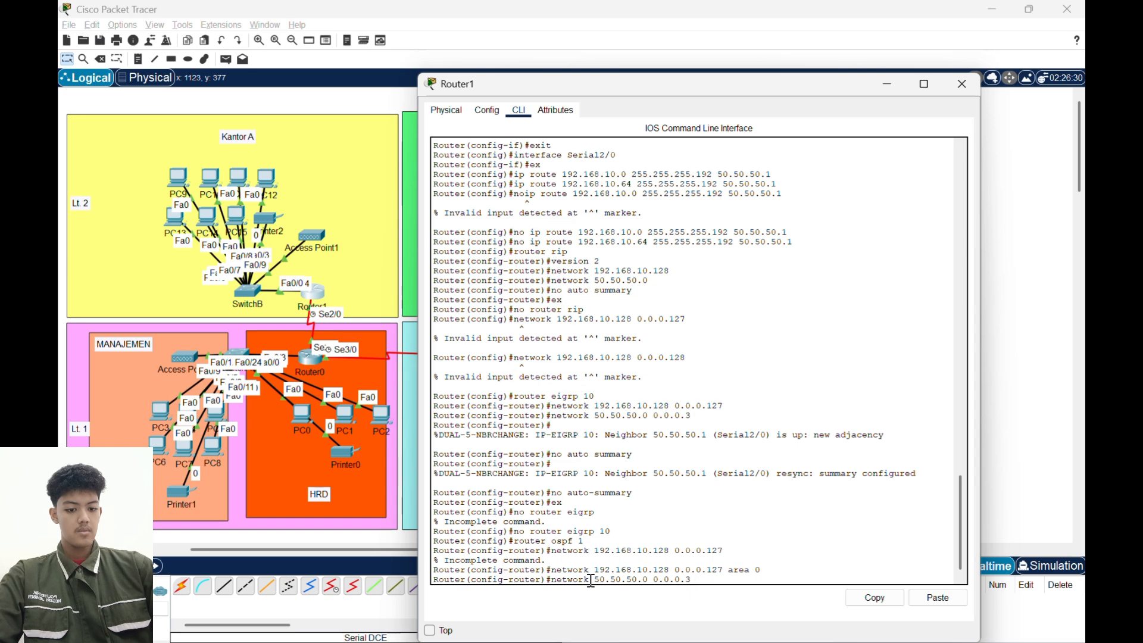
text( area 0)
key(Return)
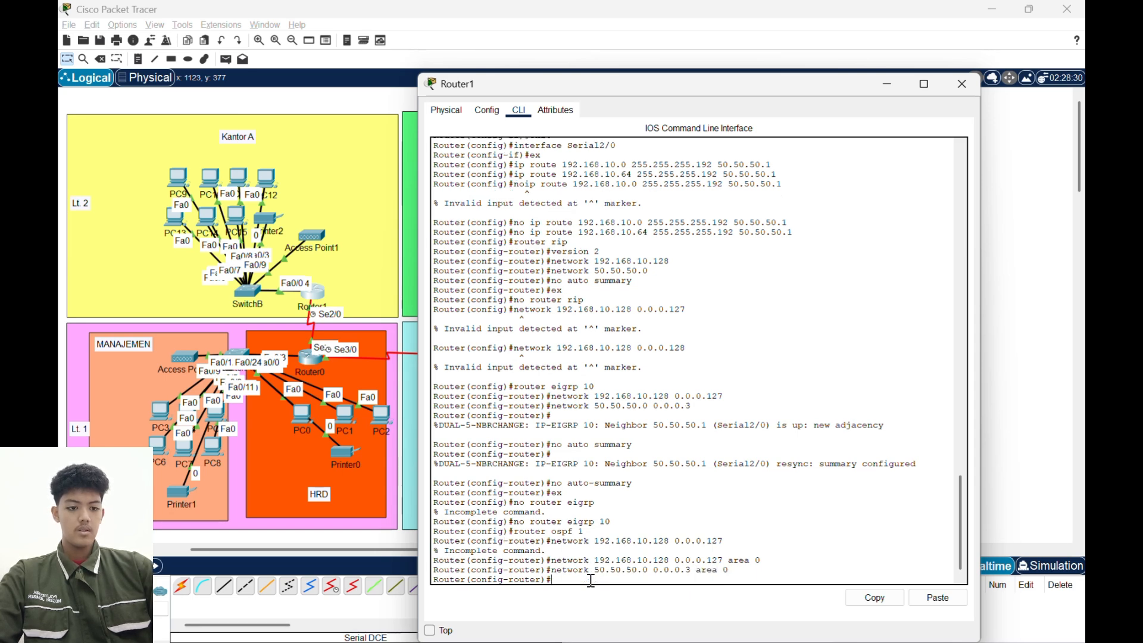
text(ex)
key(Return)
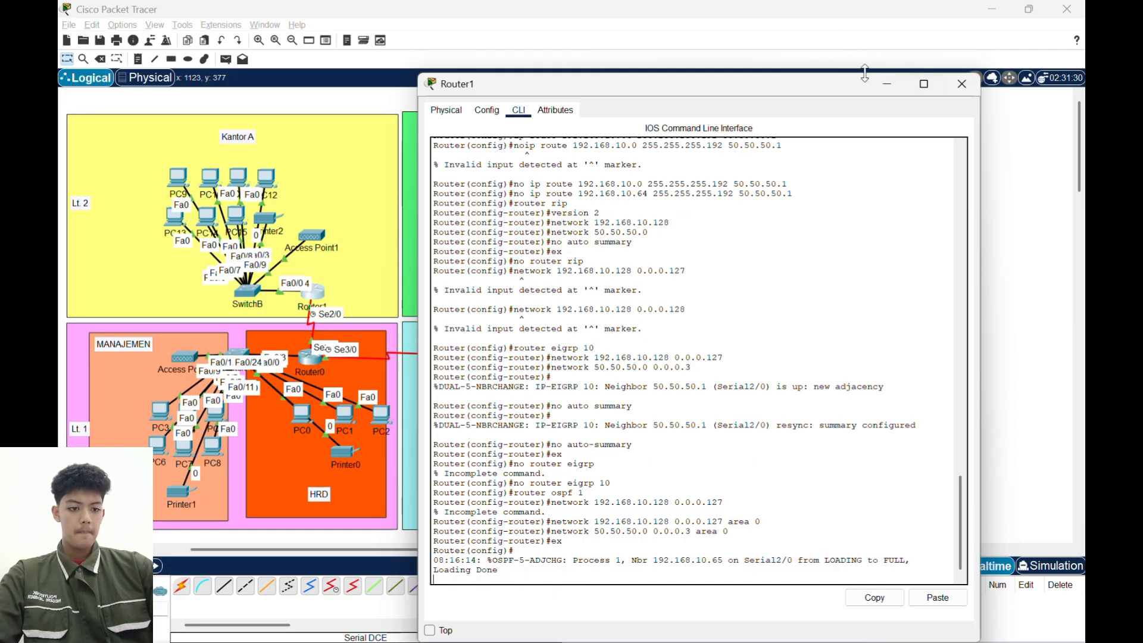
click(973, 83)
- Open Router2's command line, enter global configuration mode and start OSPF routing process 1
click(470, 363)
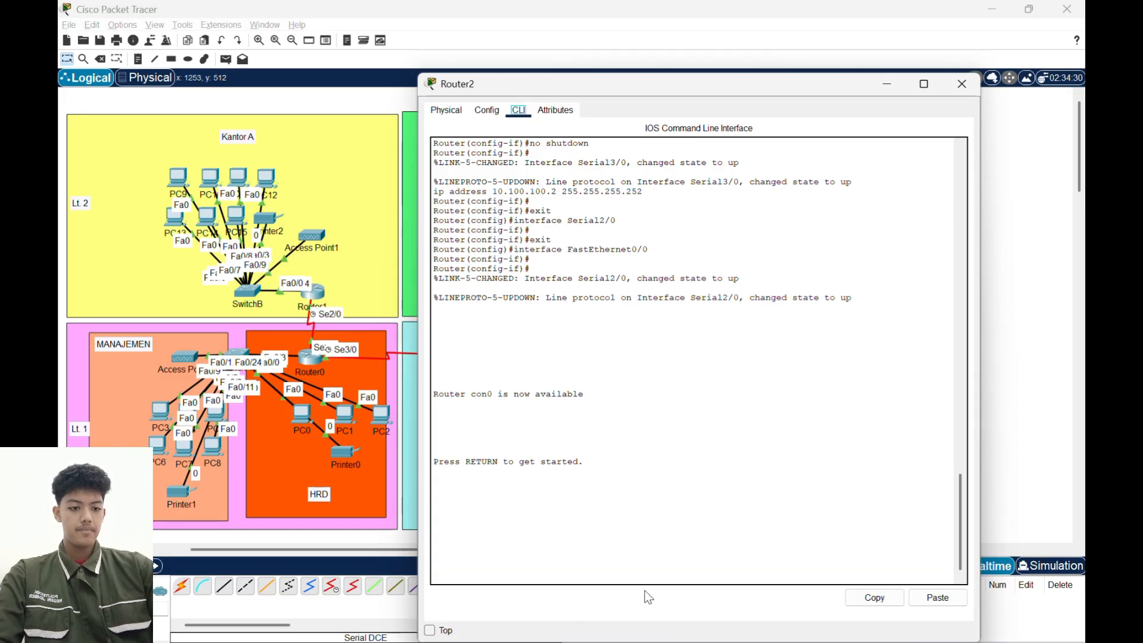
key(Return)
text(en)
key(Return)
text(conf t)
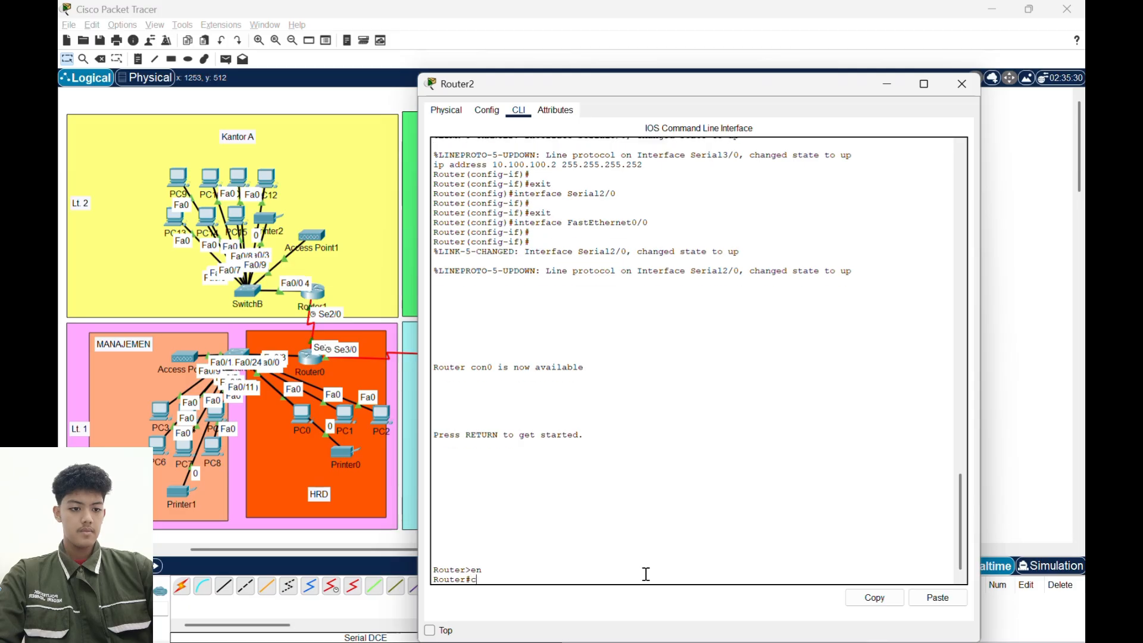
key(Return)
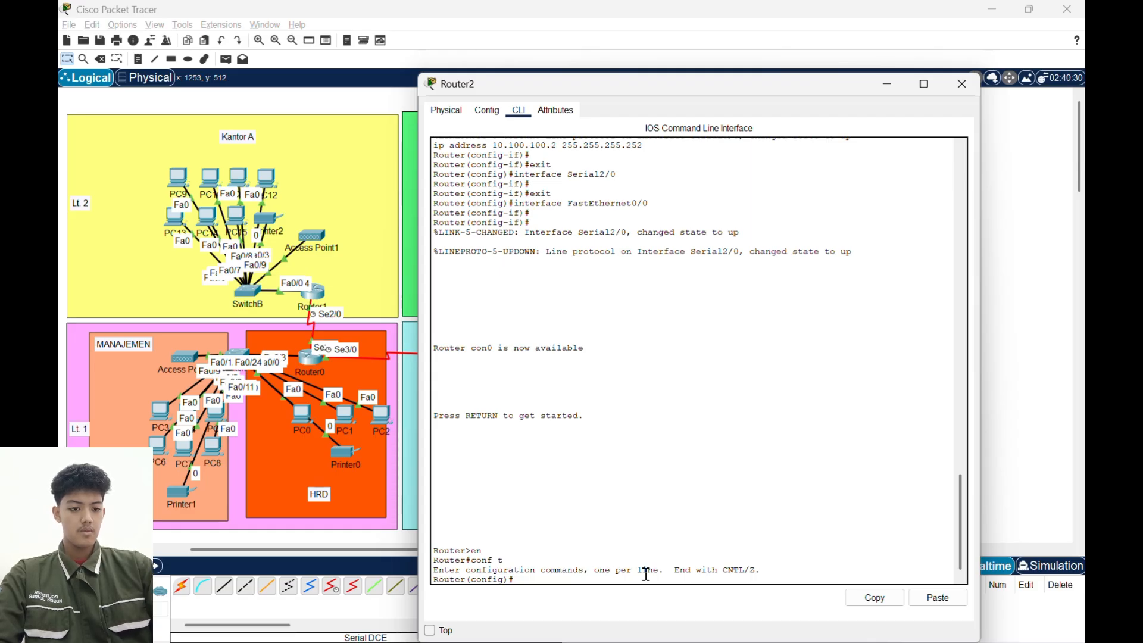
text(router)
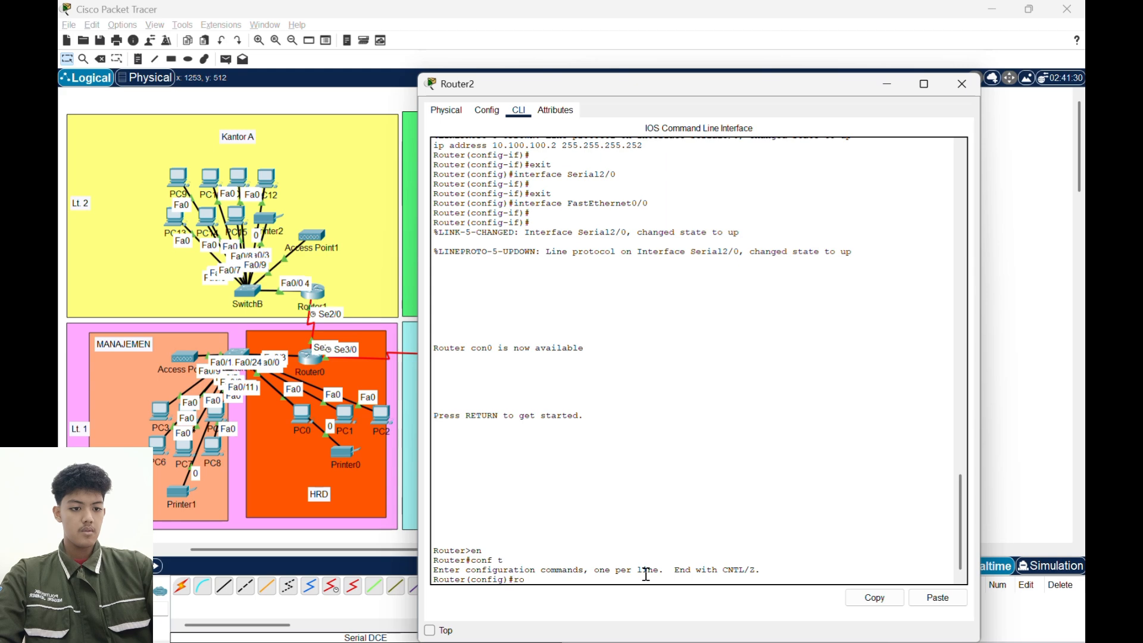
text( ospf 1)
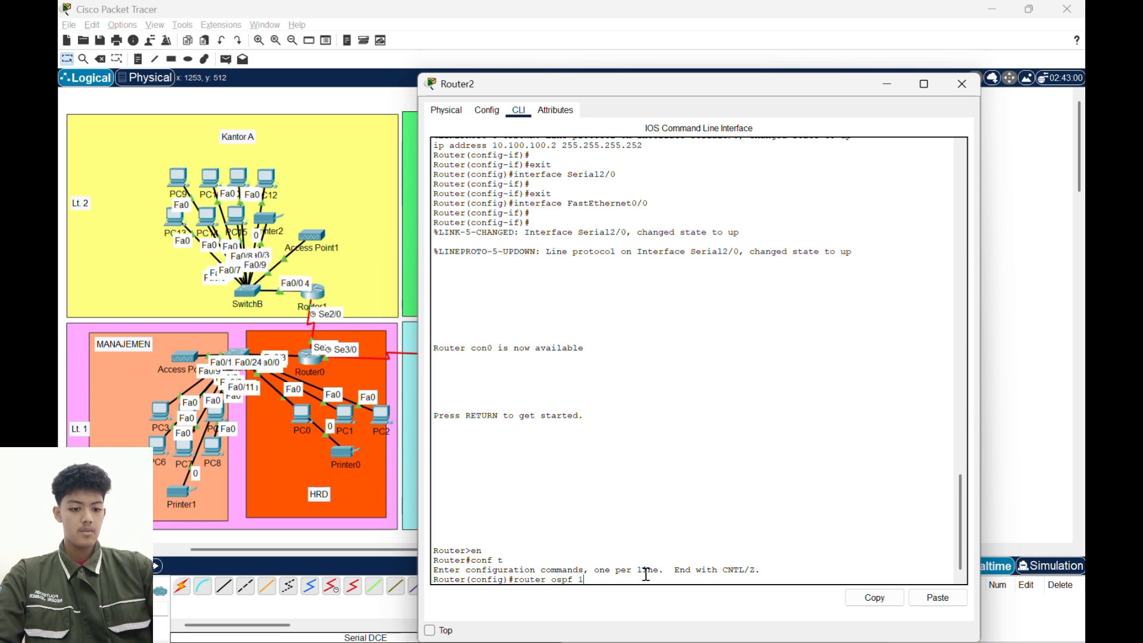
key(Return)
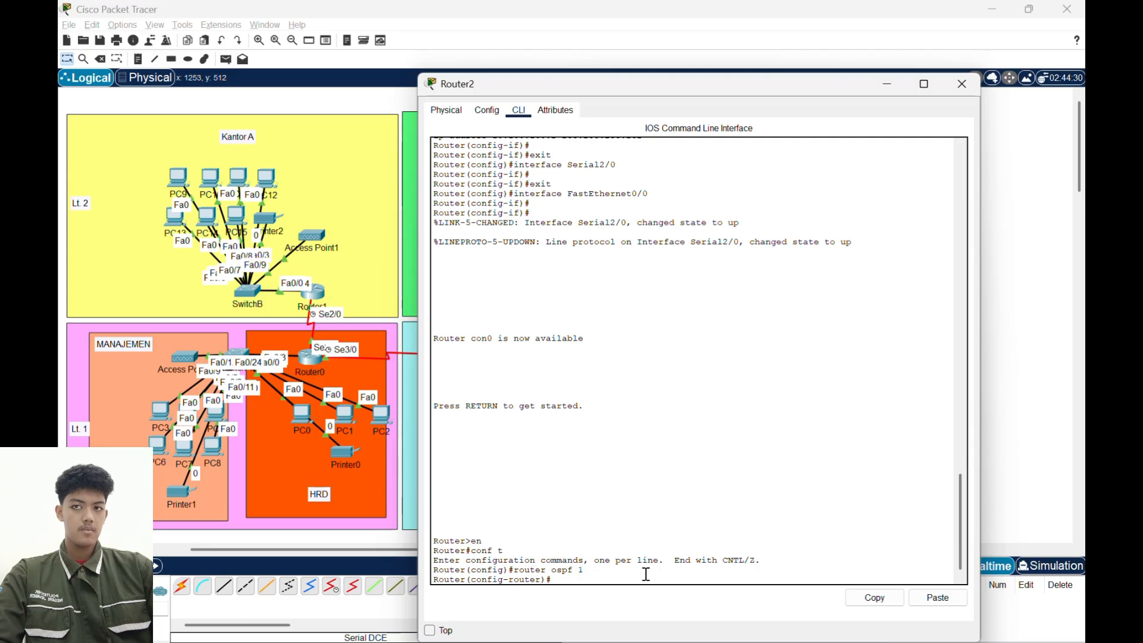
- Add network 192.168.20.0 with wildcard mask 0.0.0.63 in area 0 to Router2's OSPF configuration
text(network)
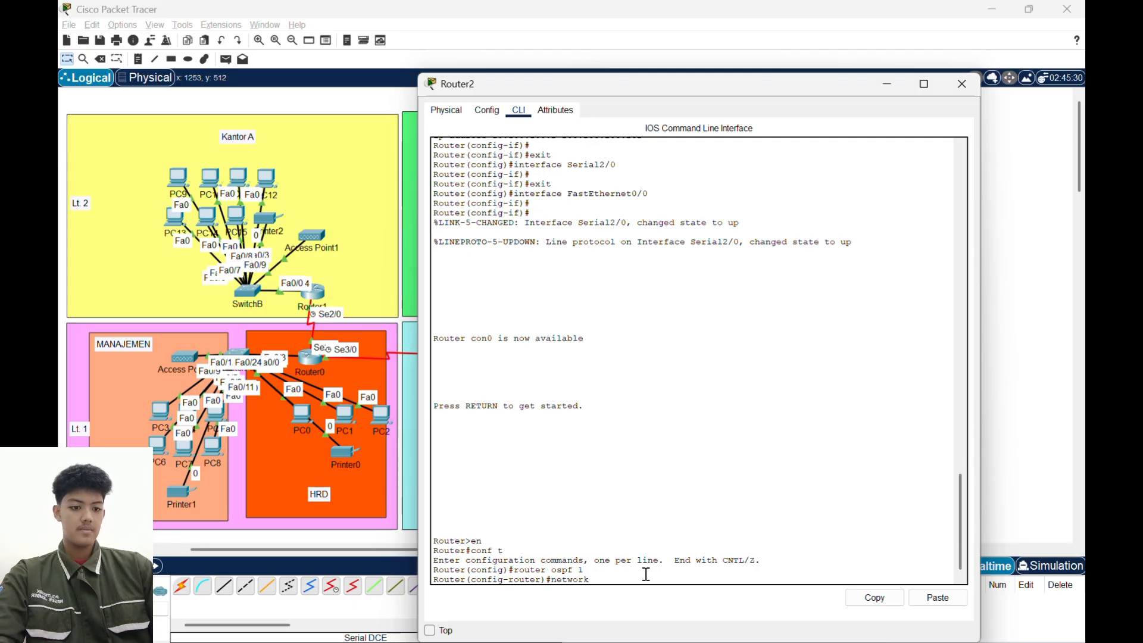
text( 192.16)
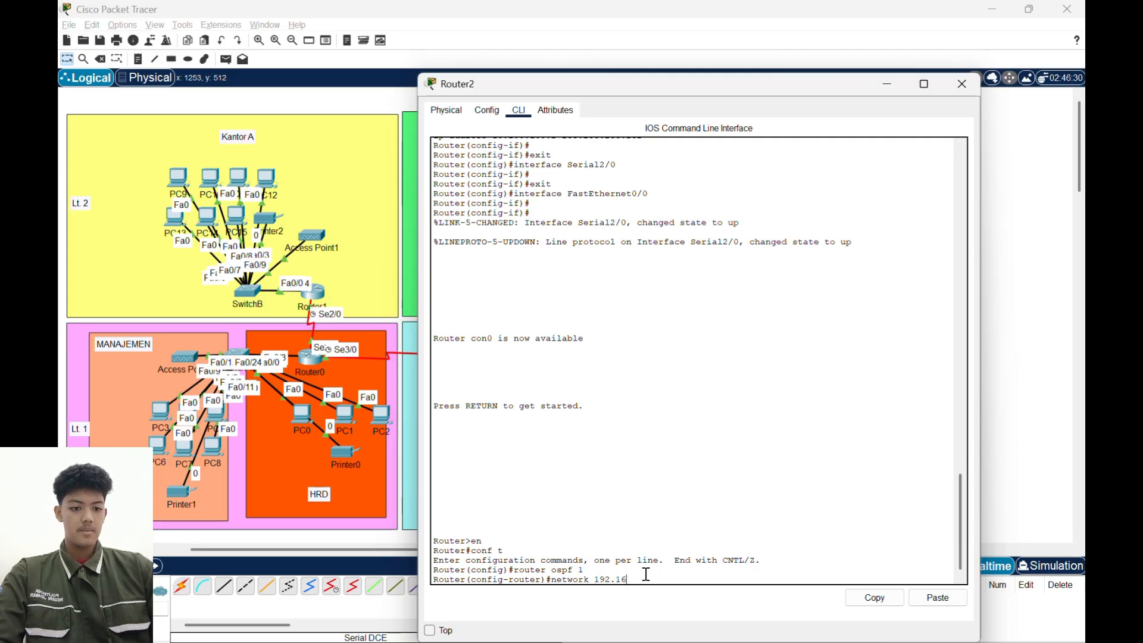
text(8.14)
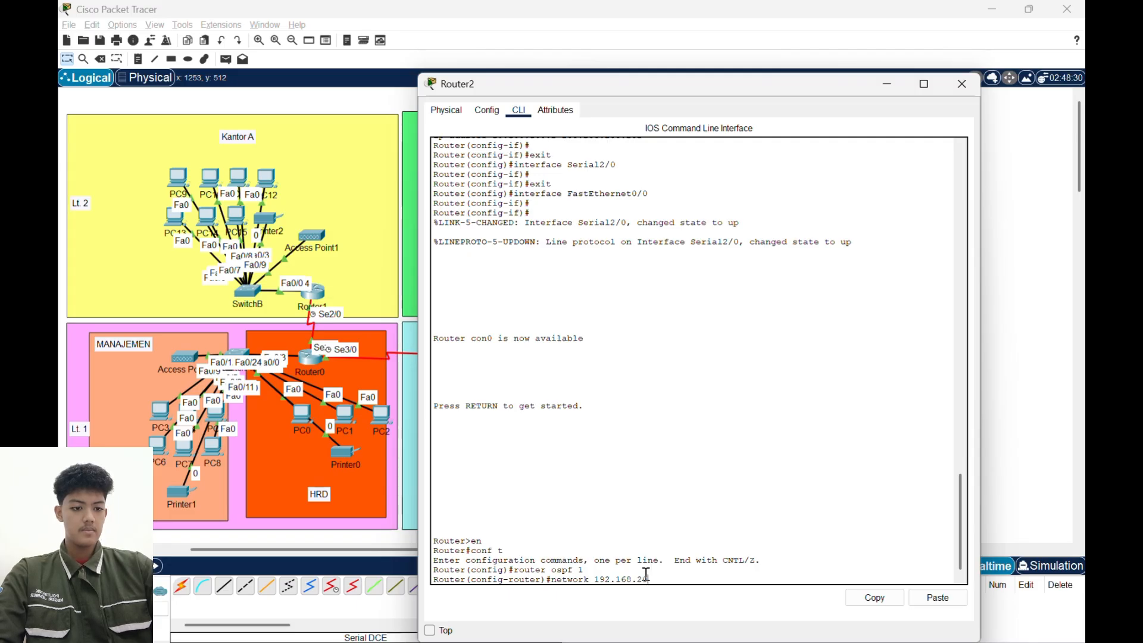
text(.0 0.0.)
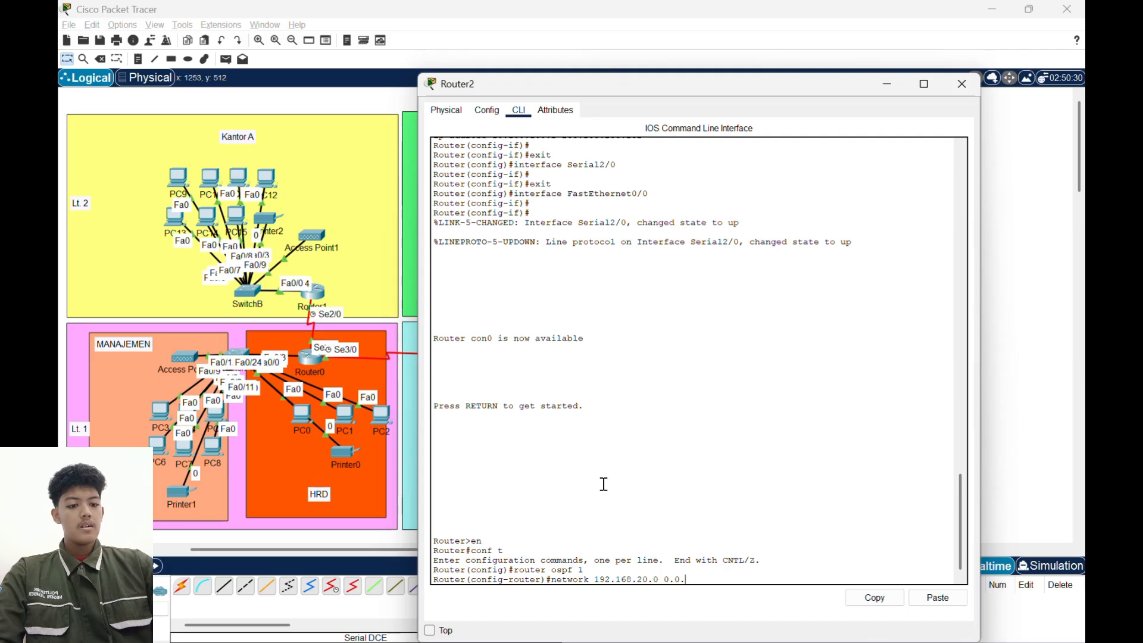
text(0.)
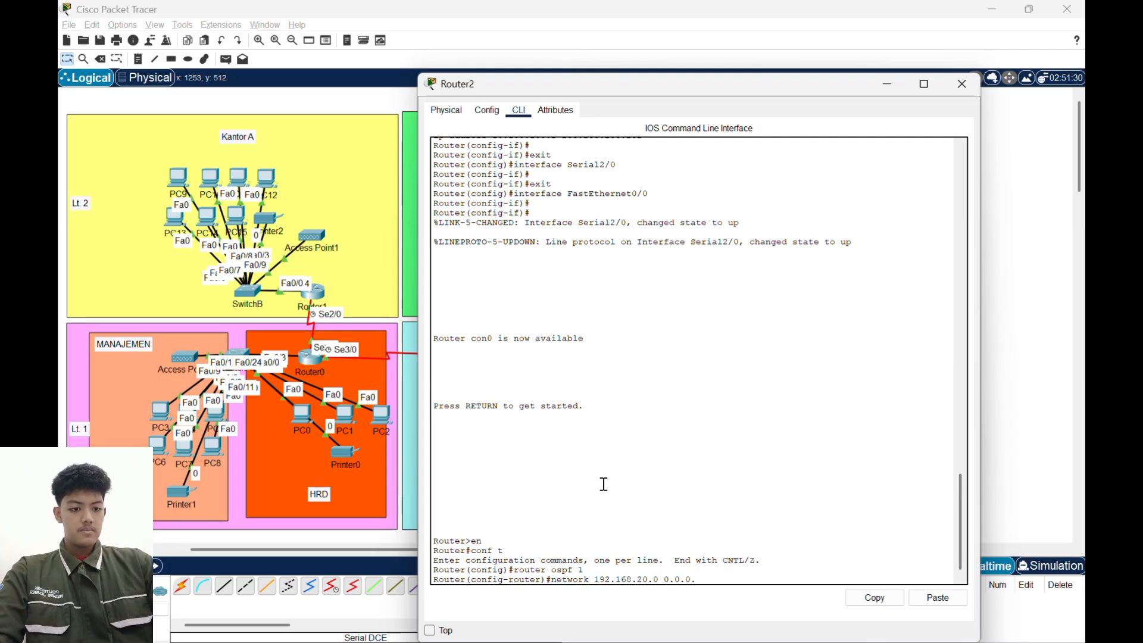
text(63 area 0)
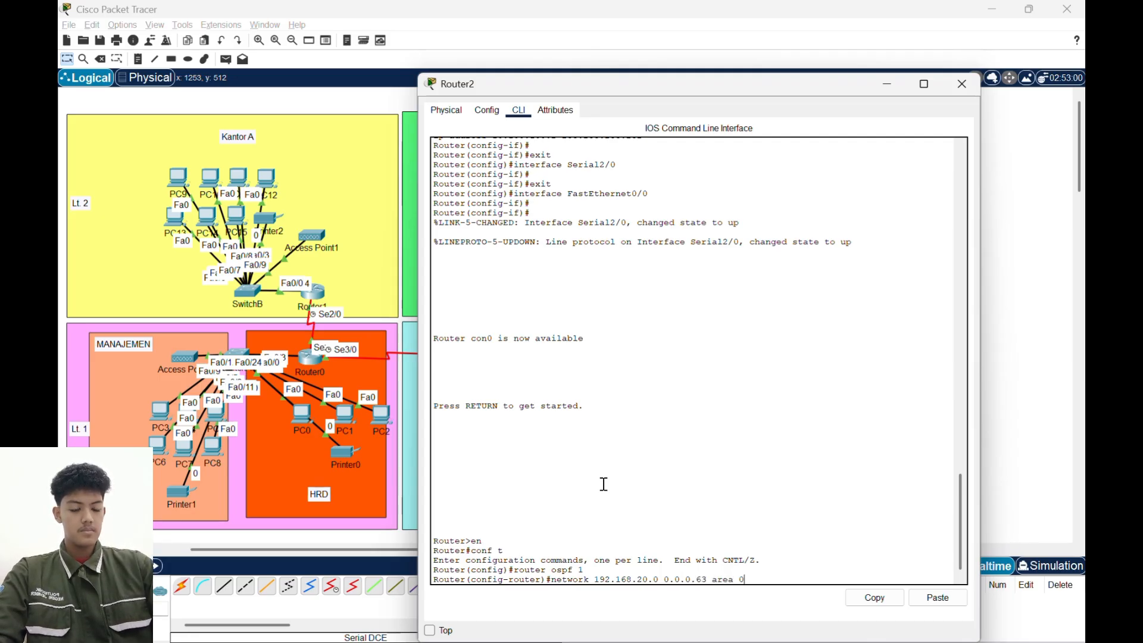
key(Return)
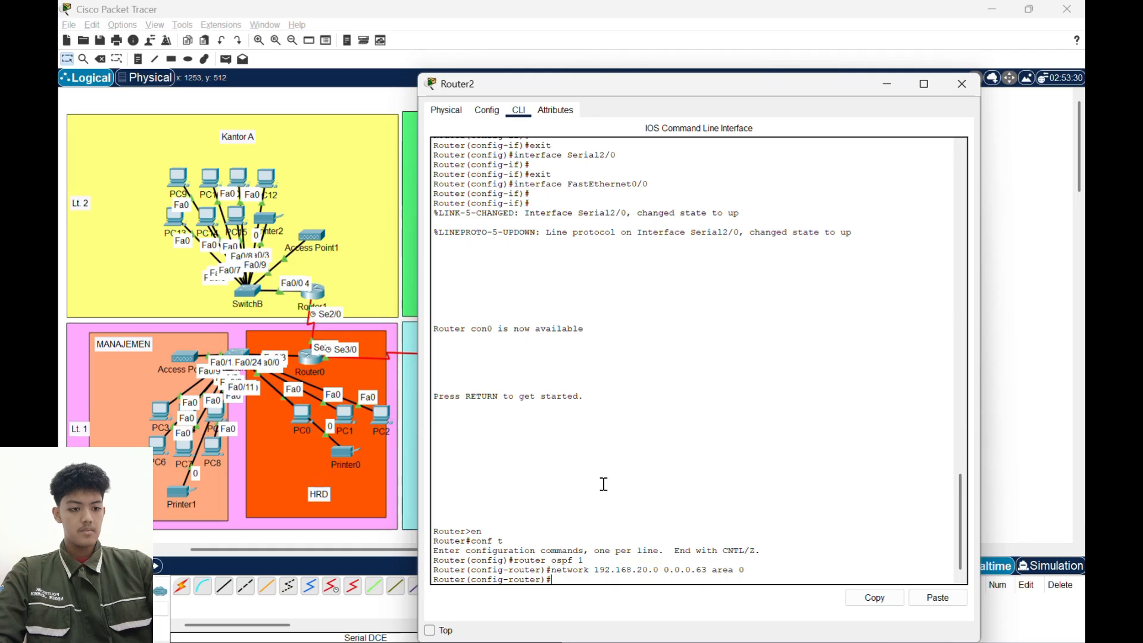
- Add network 40.40.40.0 with wildcard mask 0.0.0.3 in area 0 to Router2's OSPF configuration
text(network)
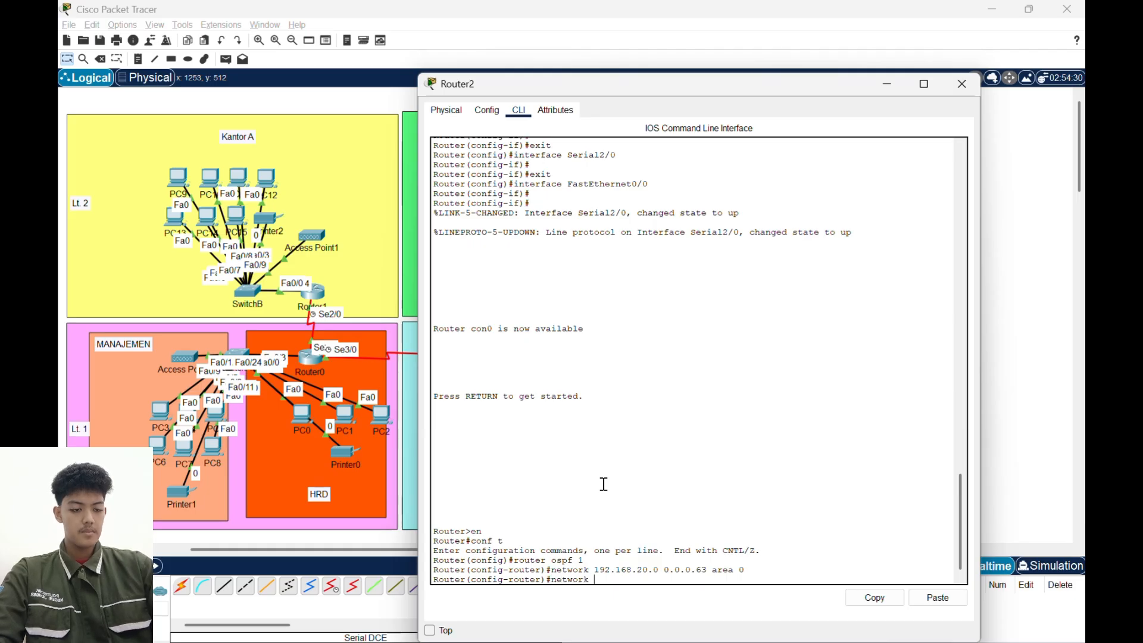
text( 40.40.40)
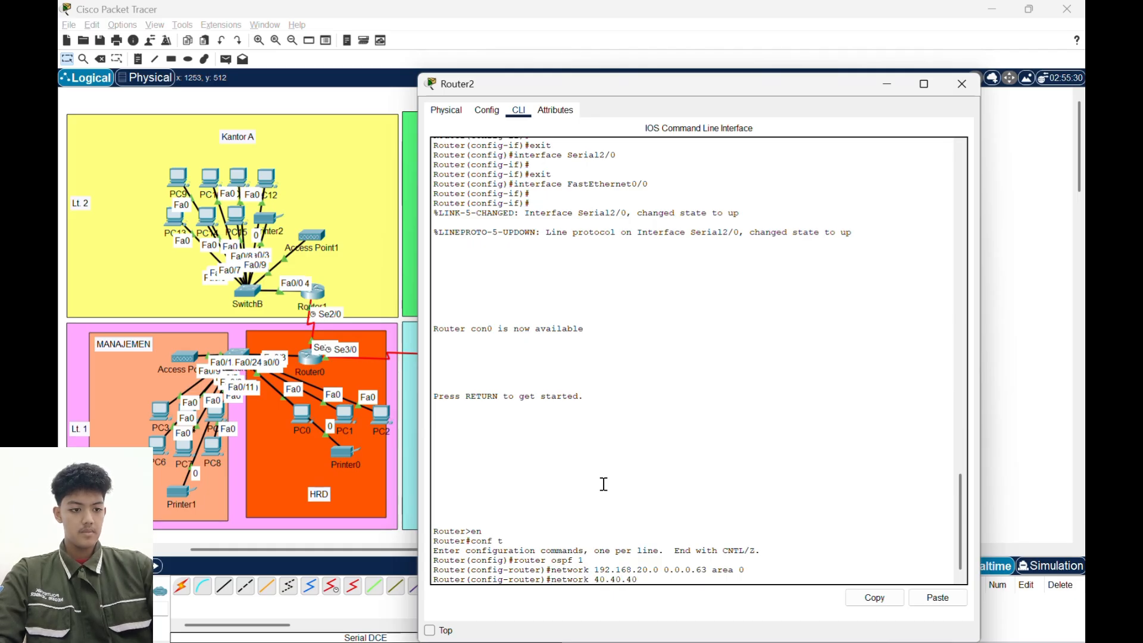
text(.0 0.0.0)
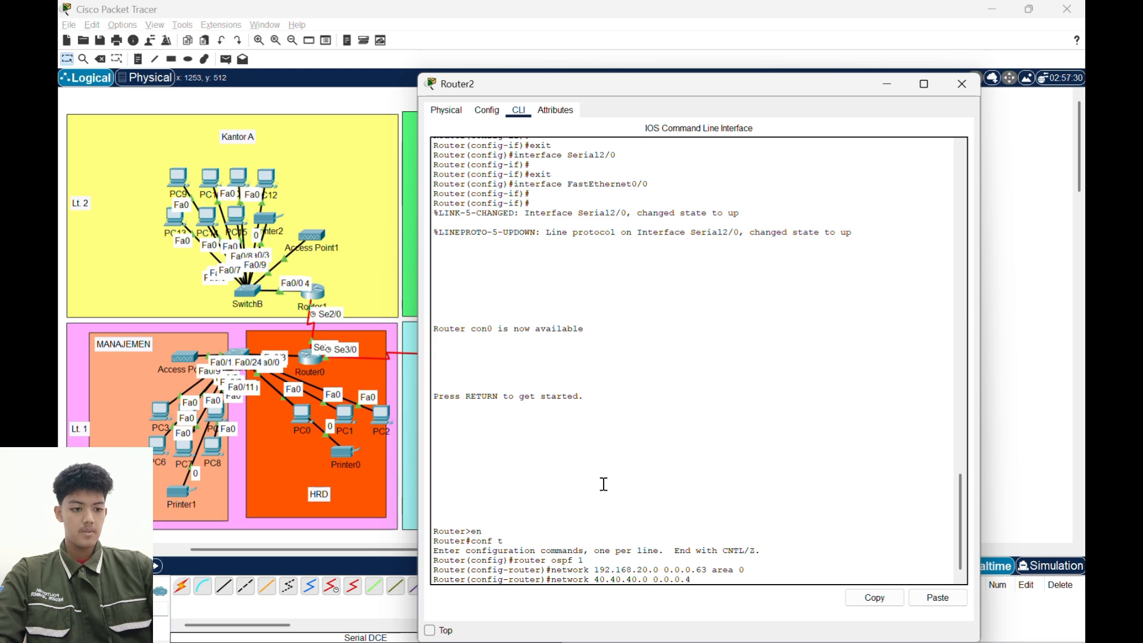
text(.3 area 0)
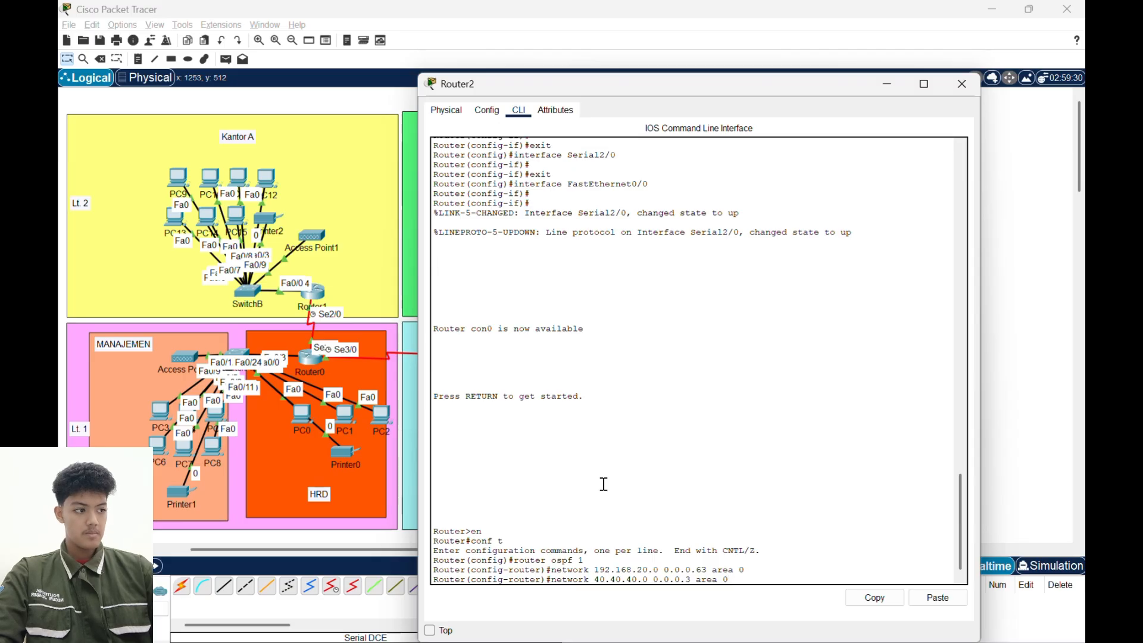
key(Return)
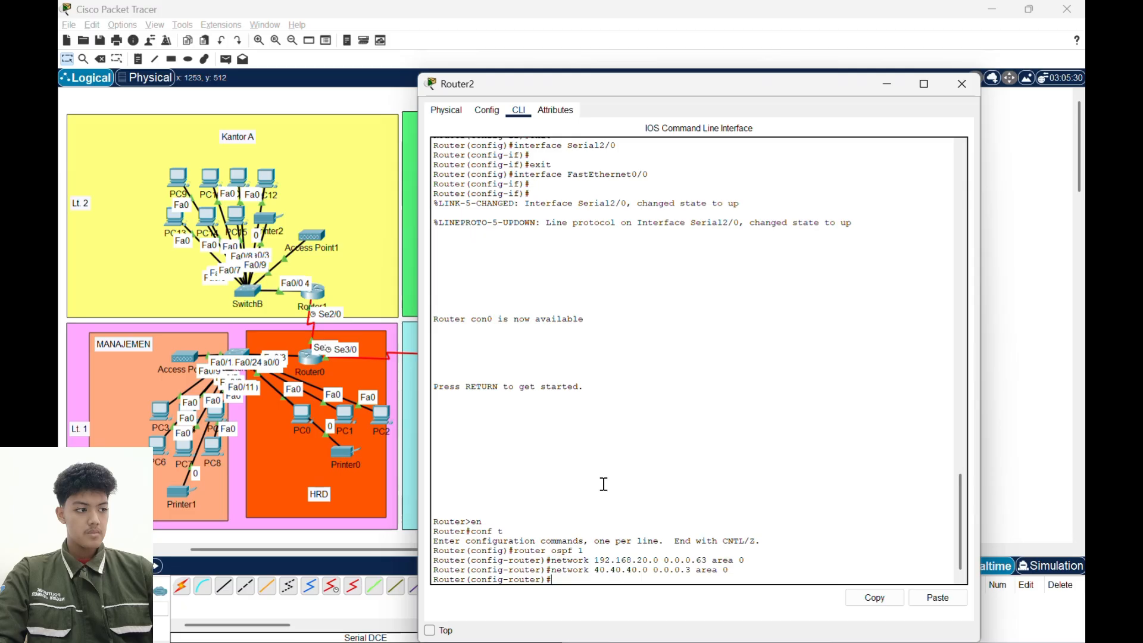
- Add network 10.100.100.0 with wildcard mask 0.0.0.3 in area 0 to Router2's OSPF, then exit router configuration
text(network)
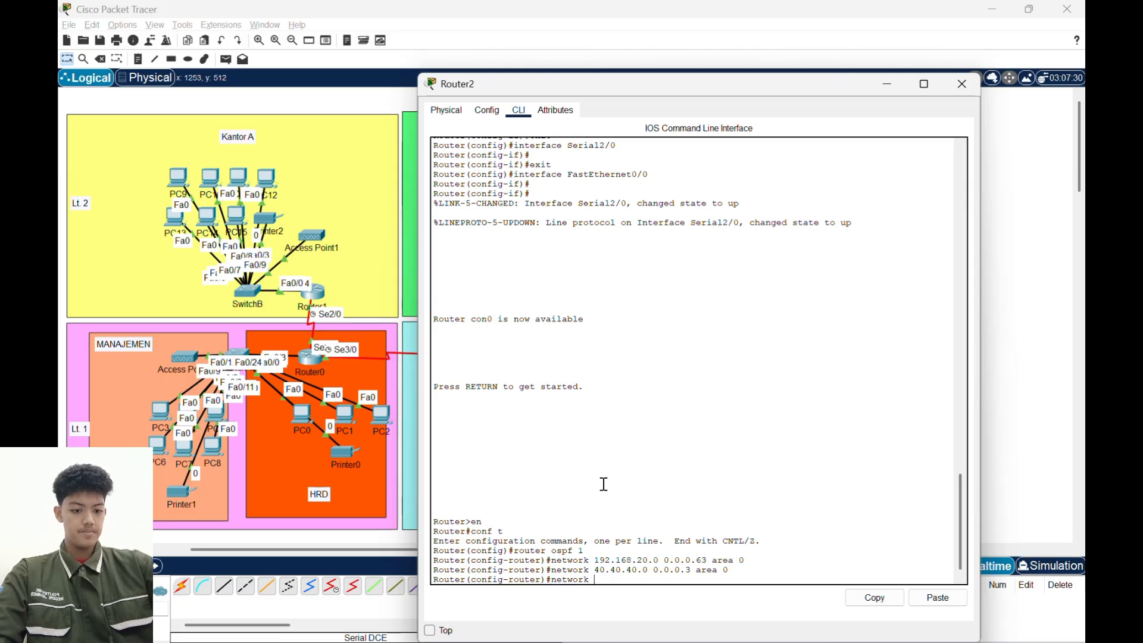
text( 10.100.100)
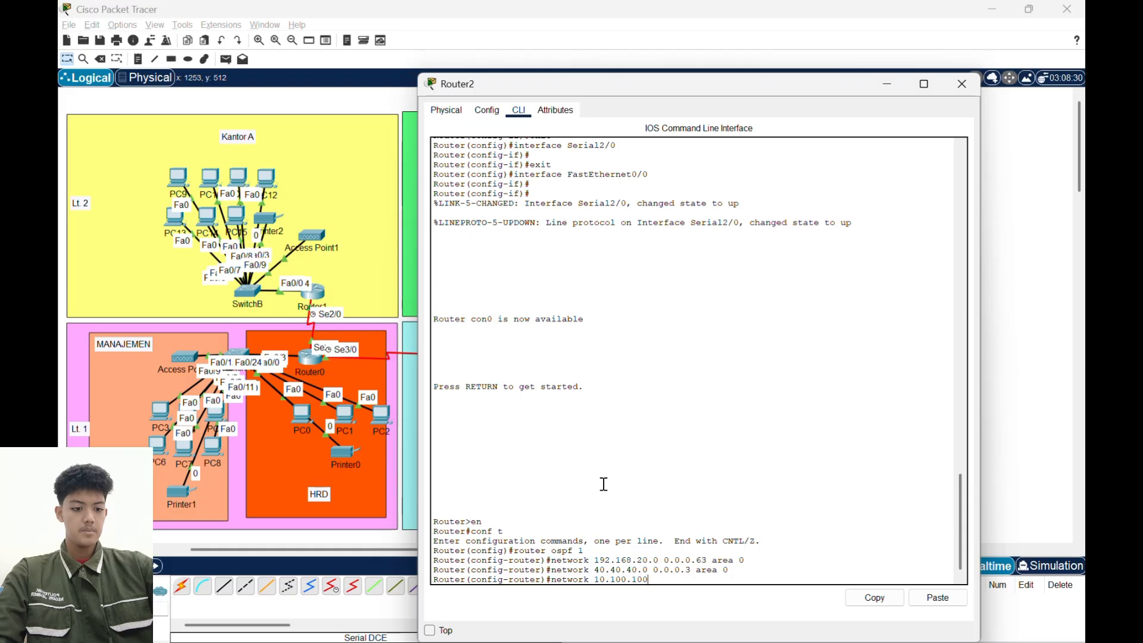
text(.0. 0.0.0)
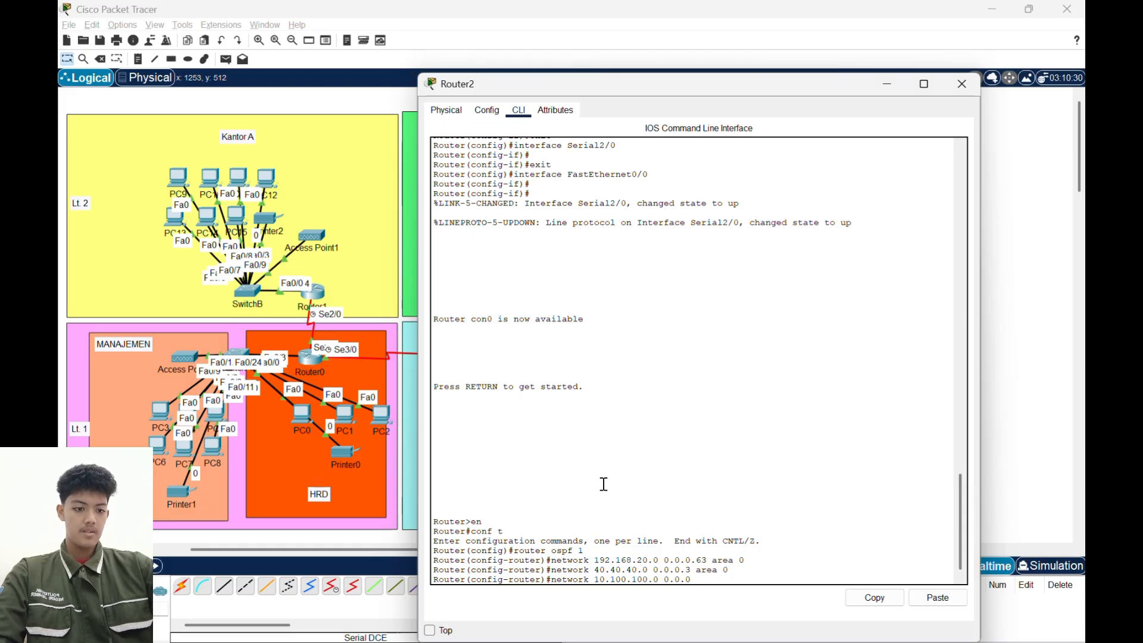
text(.3)
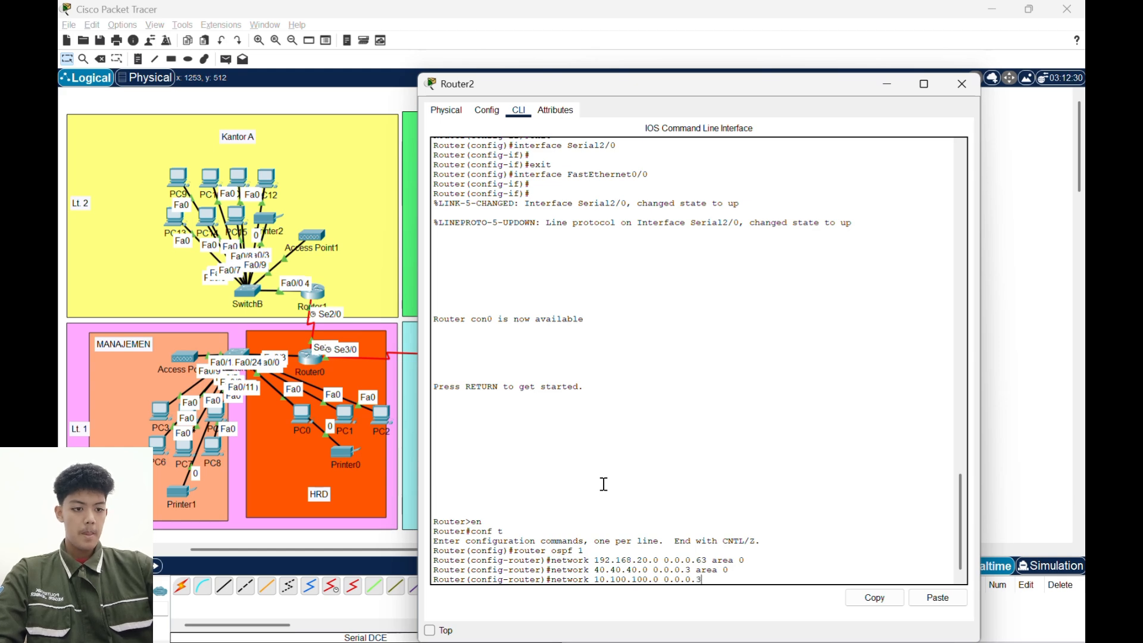
text( area 0)
key(Return)
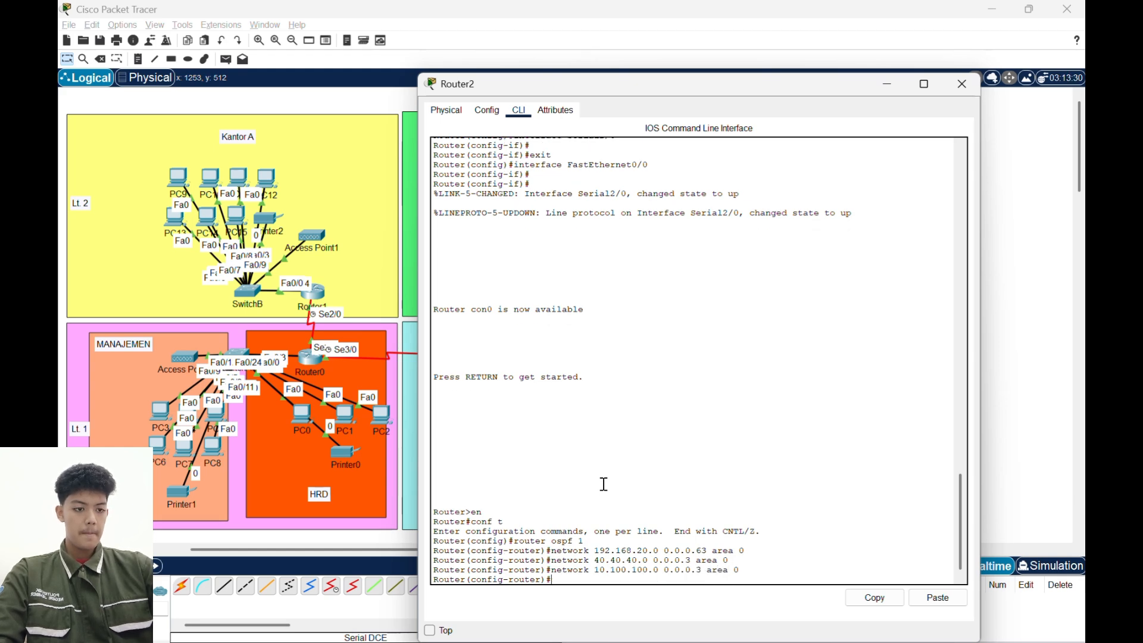
text(ex)
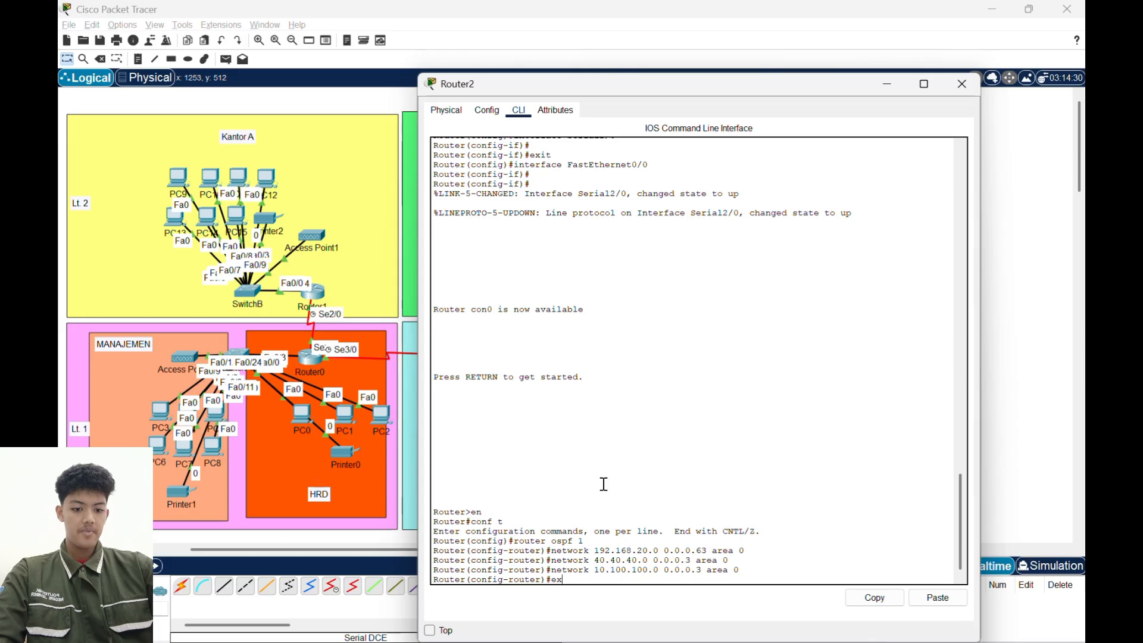
key(Return)
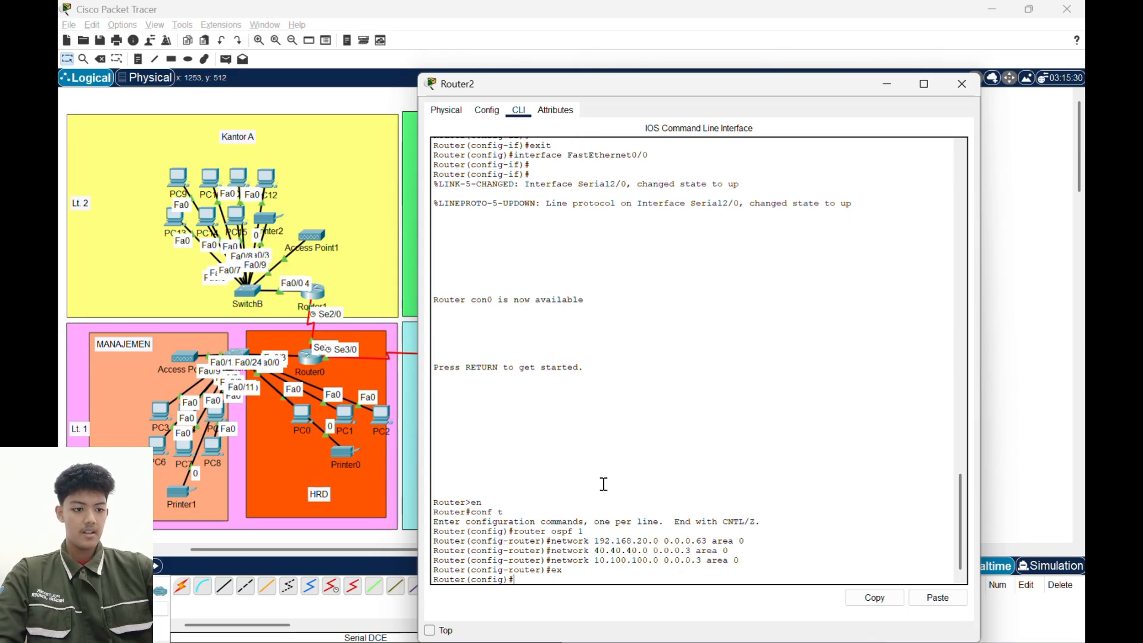
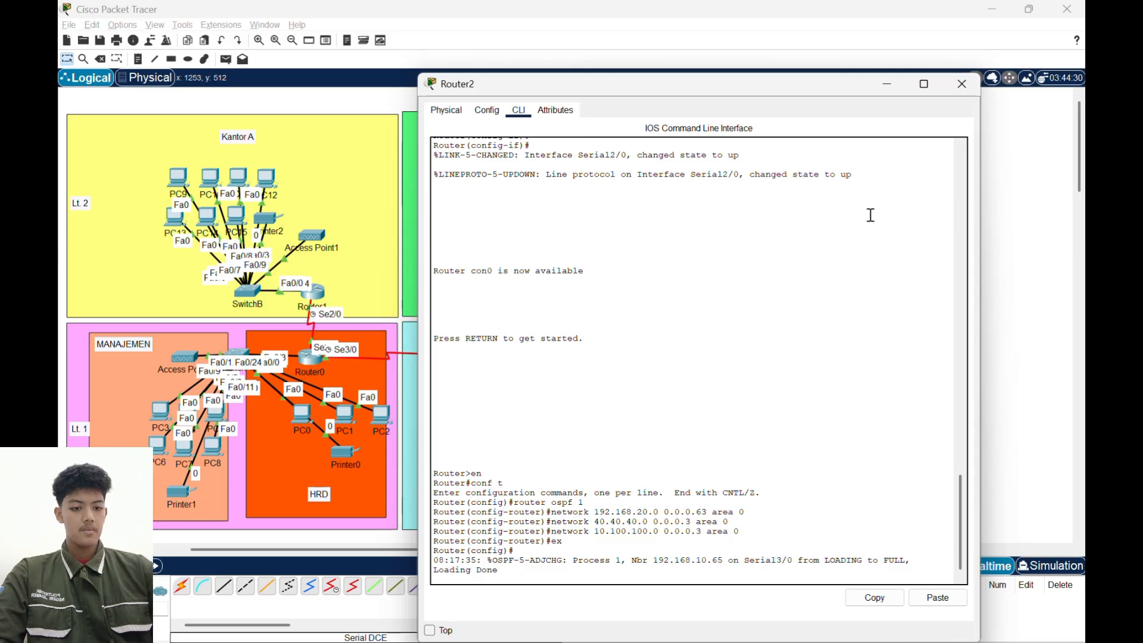
- Close Router2's window, open Router3's command line and enter global configuration mode
click(964, 85)
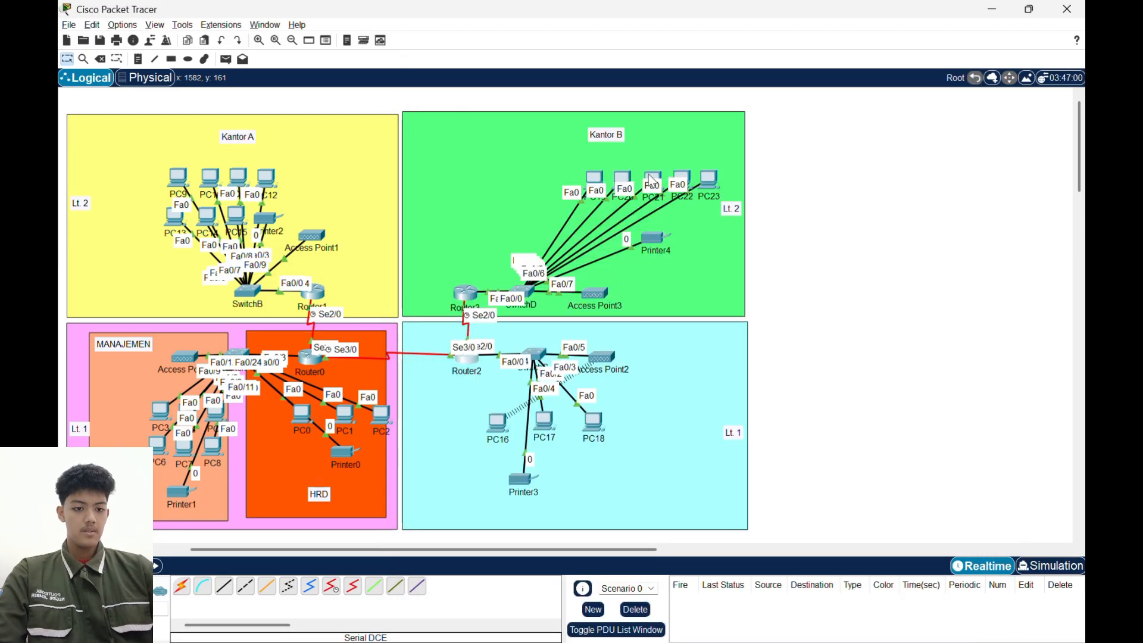
click(473, 296)
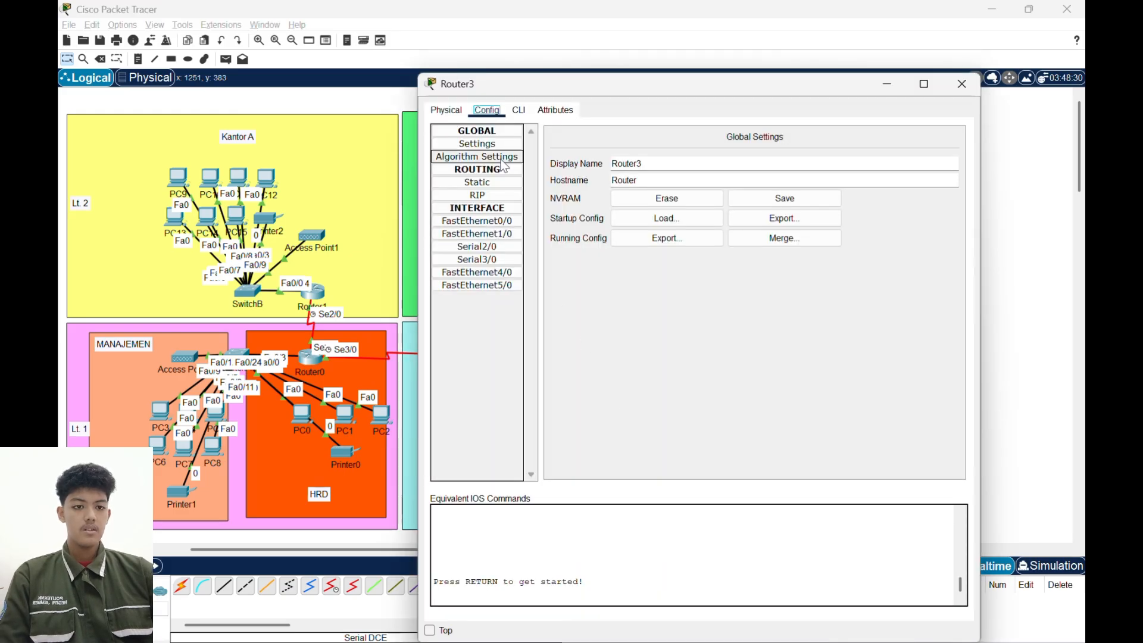
click(522, 111)
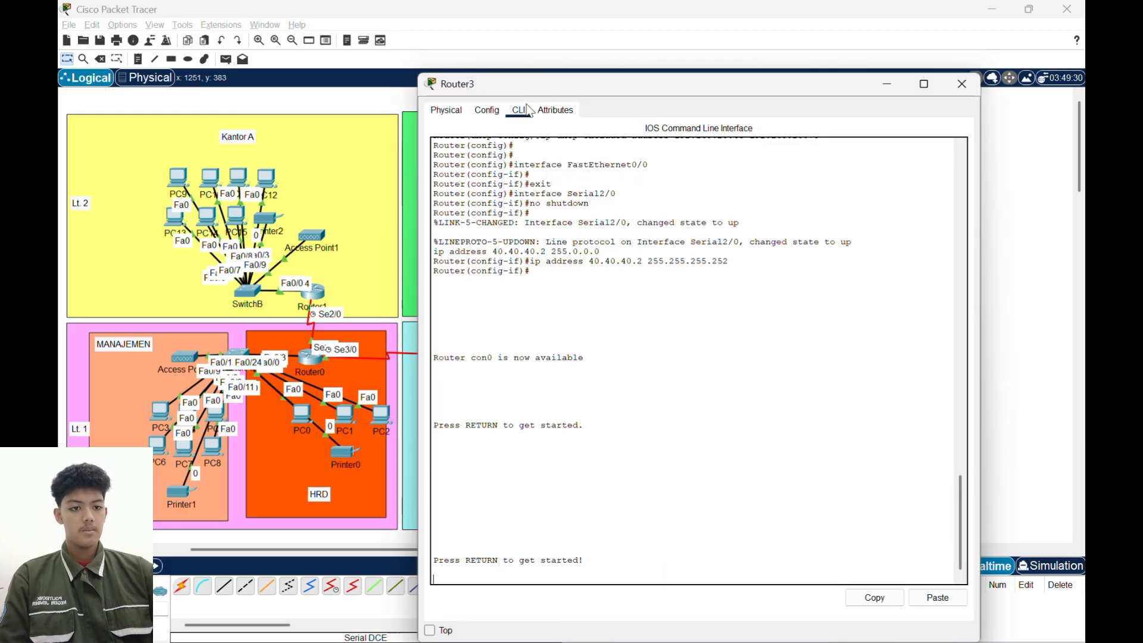
drag(546, 86, 742, 86)
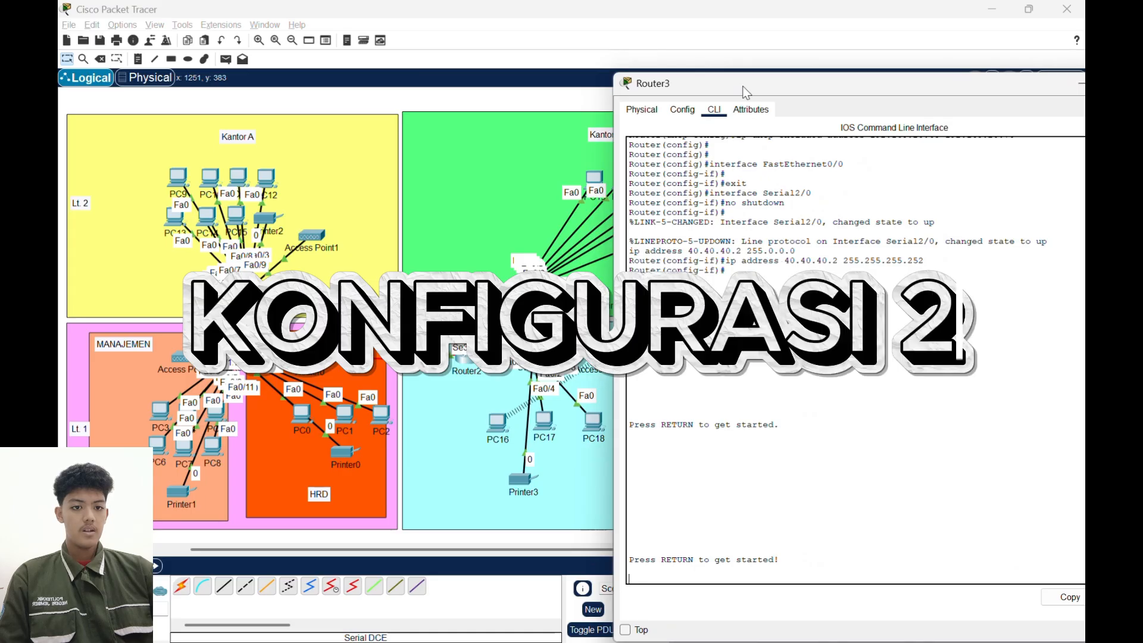
right_click(792, 339)
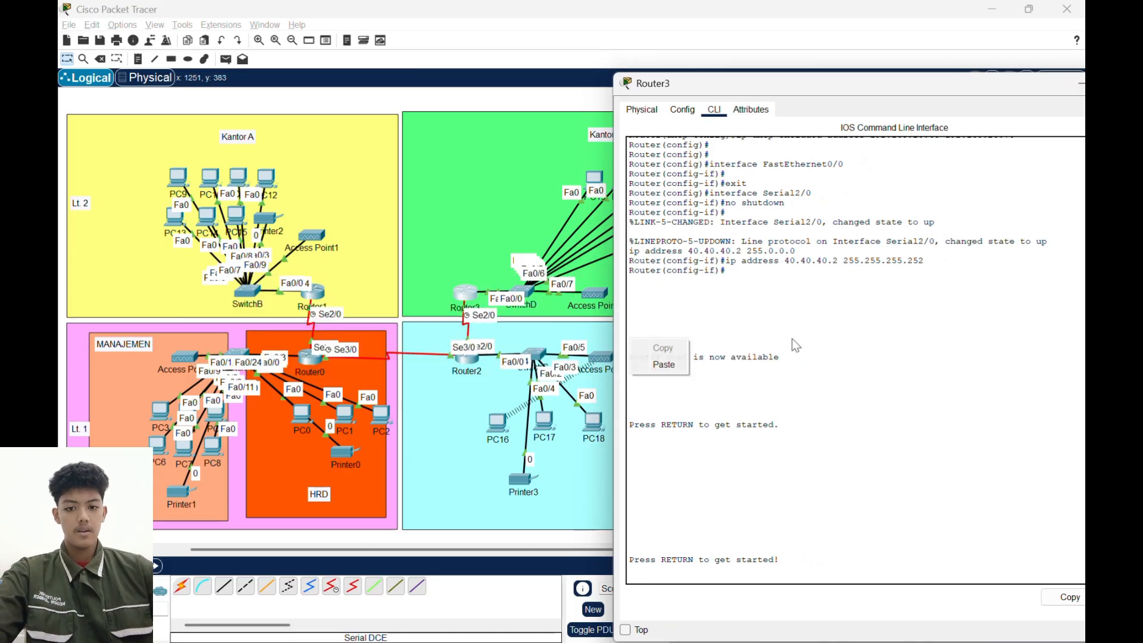
click(813, 377)
key(Return)
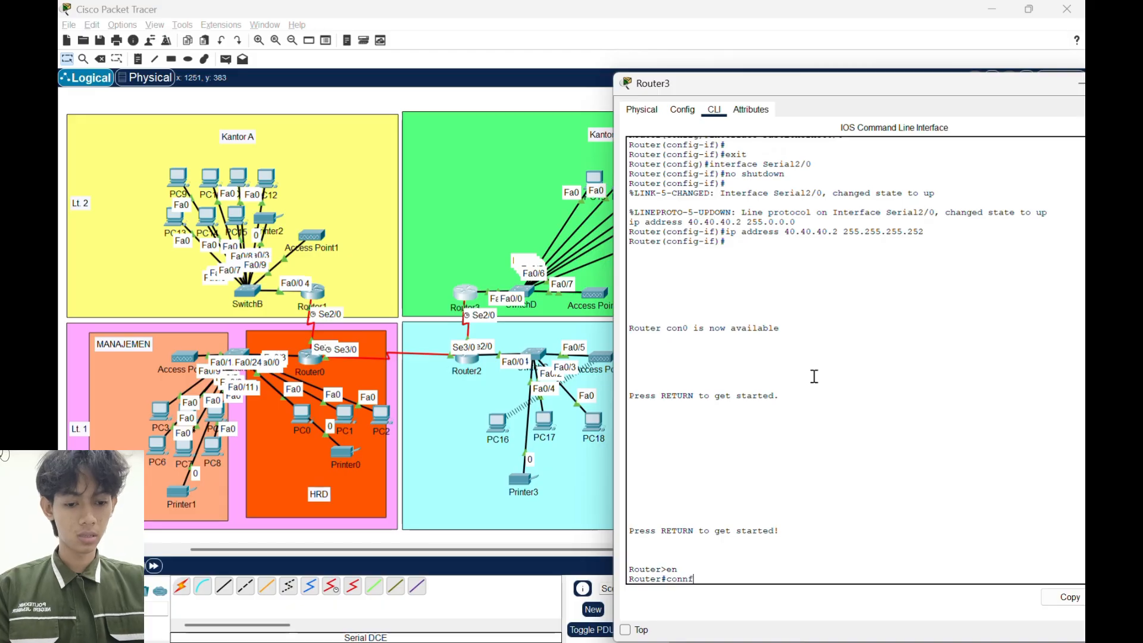
key(Return)
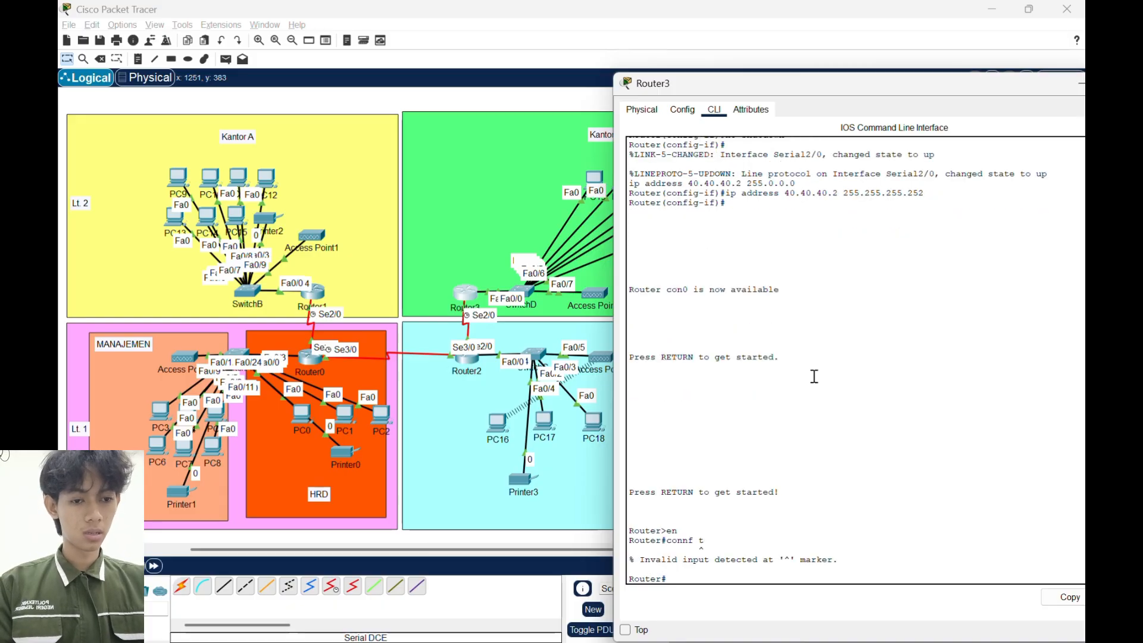
text(conf t)
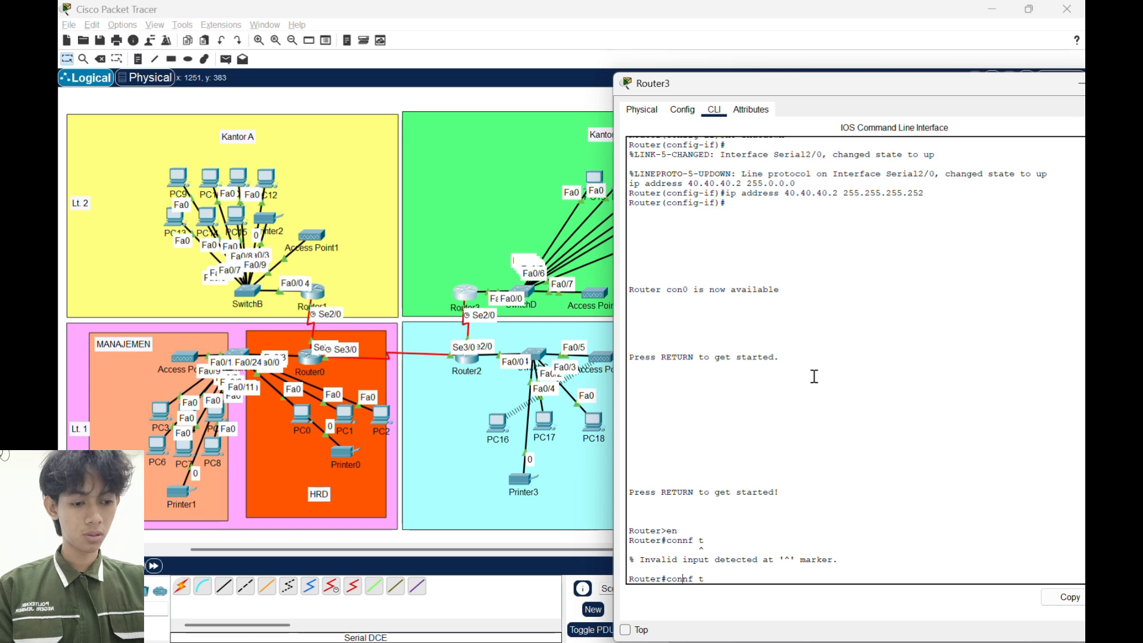
key(Return)
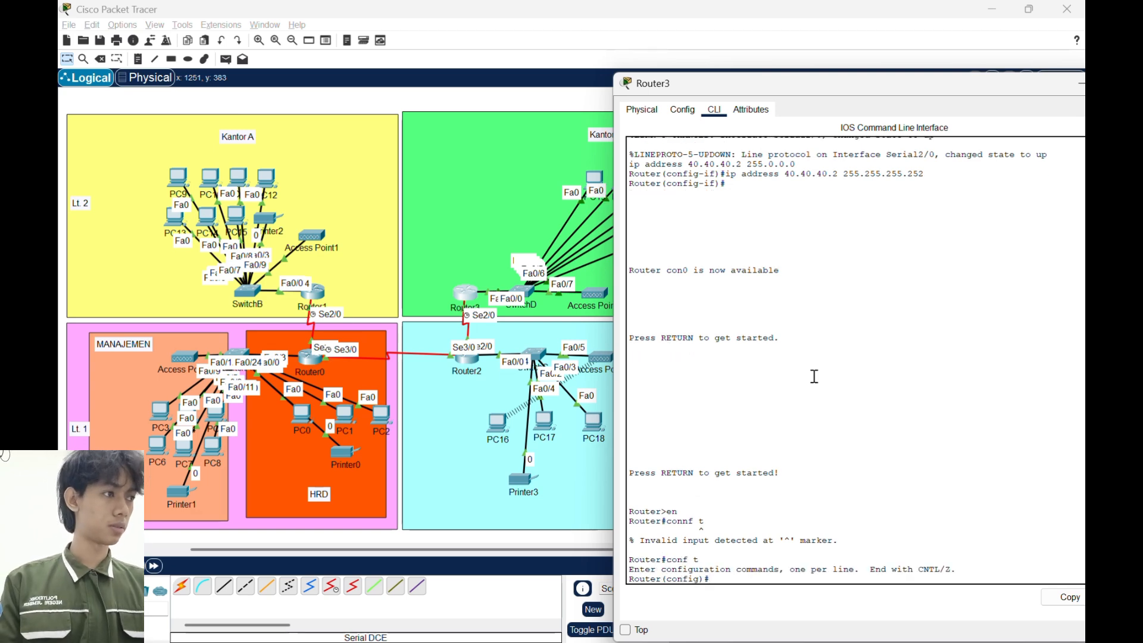
- Start OSPF routing process 1 on Router3
text(ro)
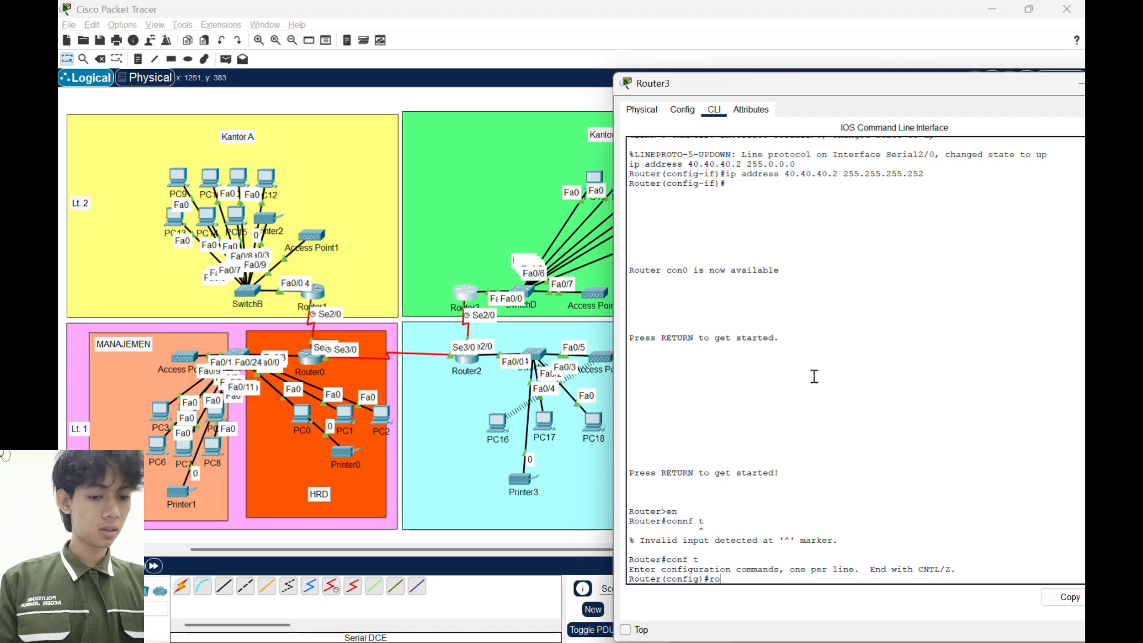
text(uter osp)
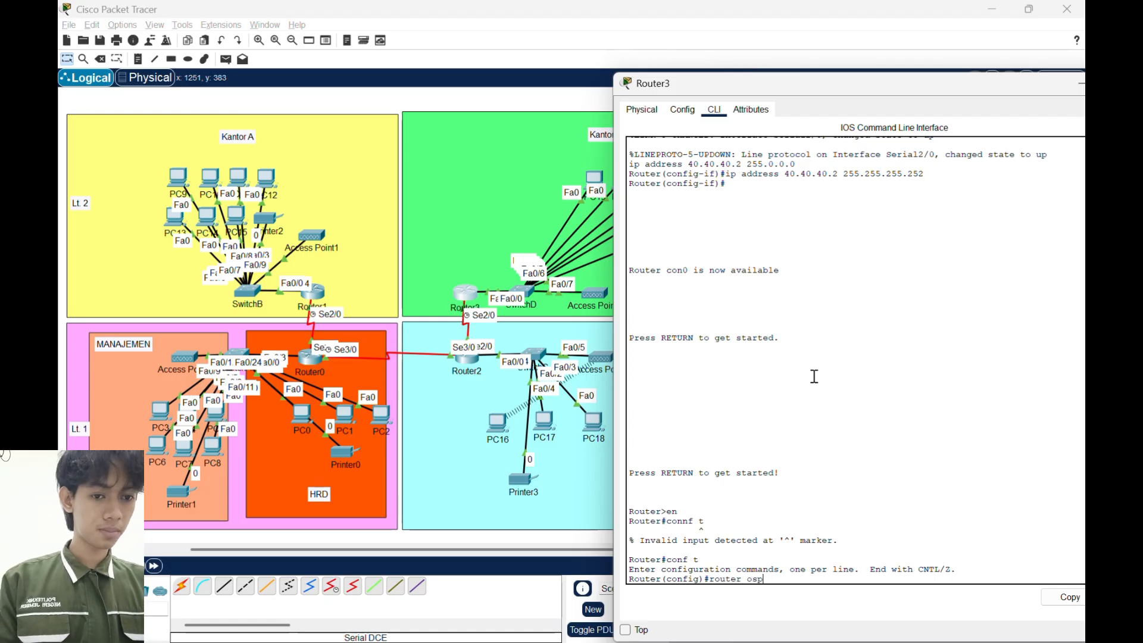
text(f 1)
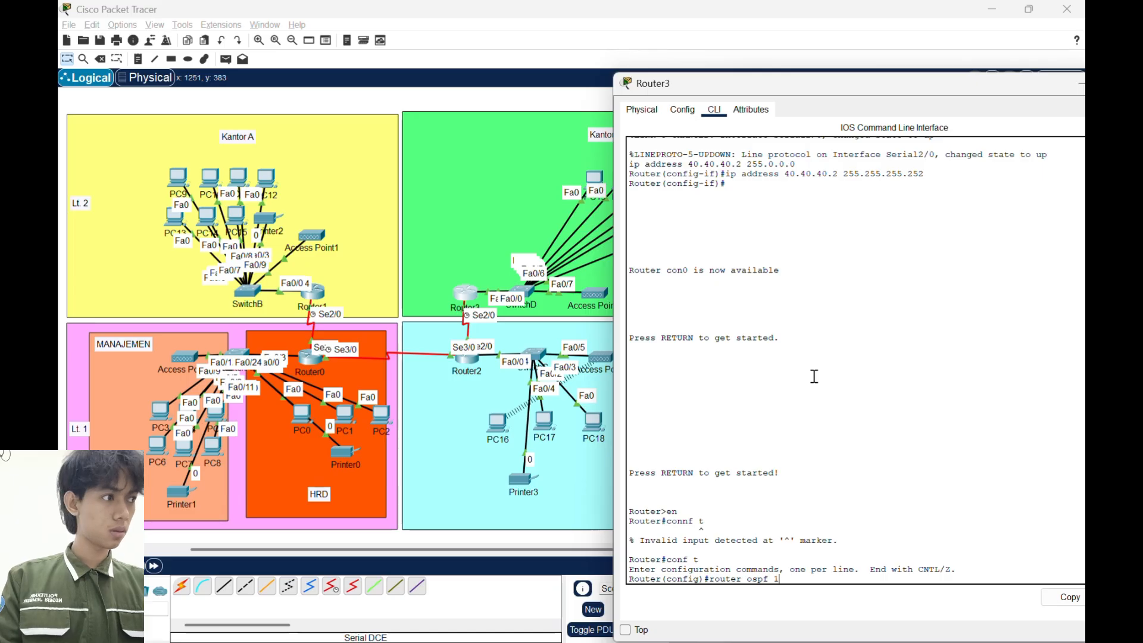
key(Return)
- Add network 192.168.20.64 with wildcard mask 0.0.0.63 in area 0 to Router3's OSPF configuration
text(netwo)
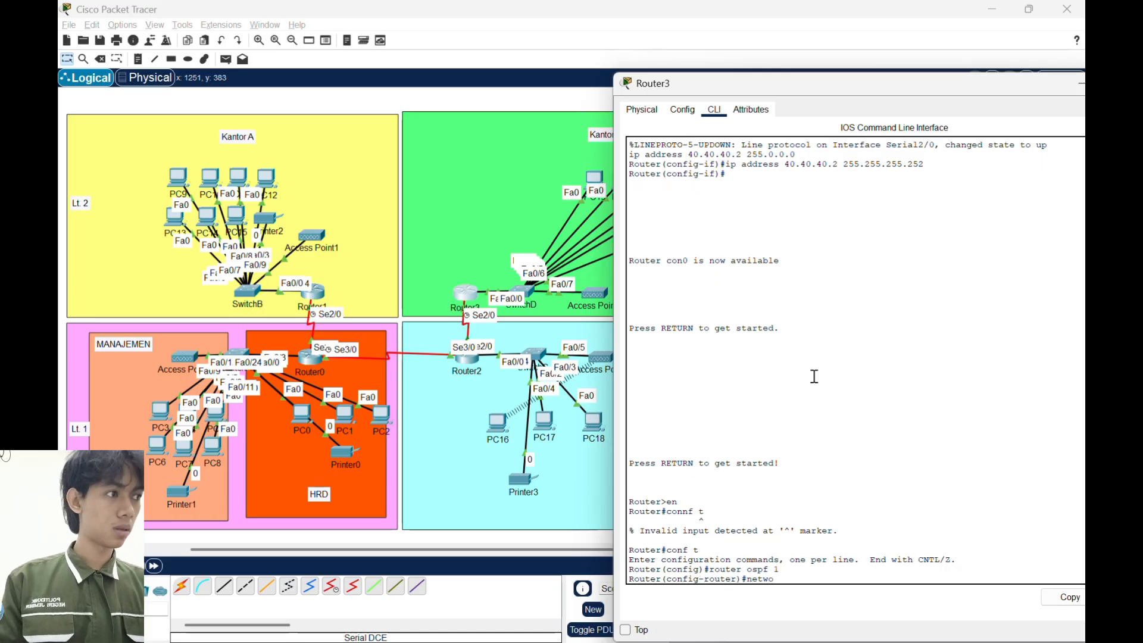
text(rk)
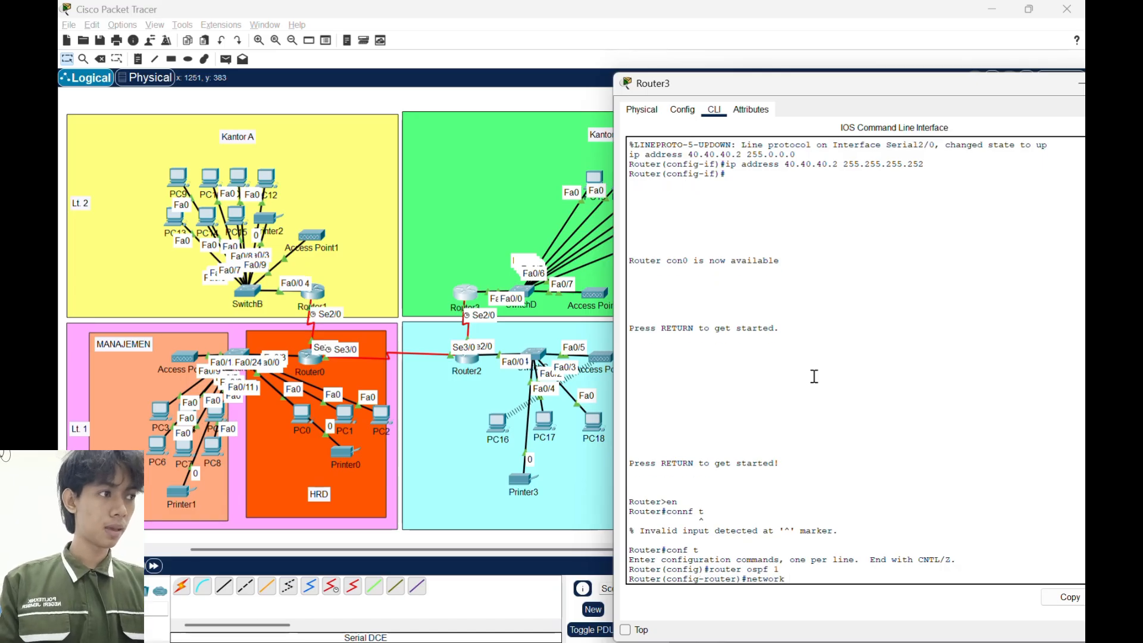
text( 192.168)
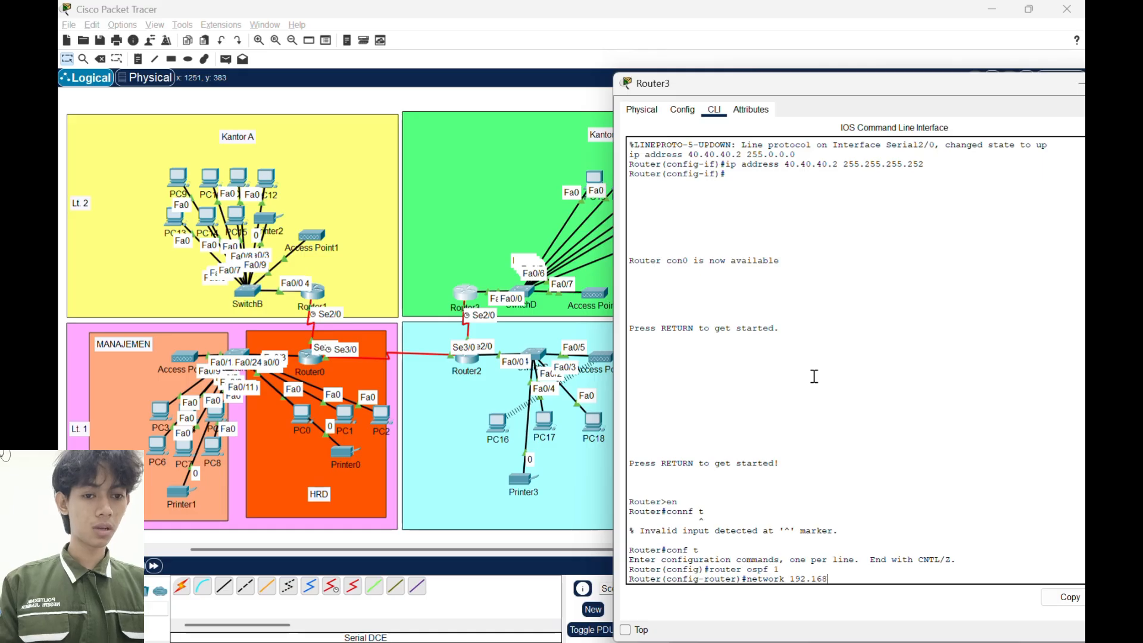
text(.20.64)
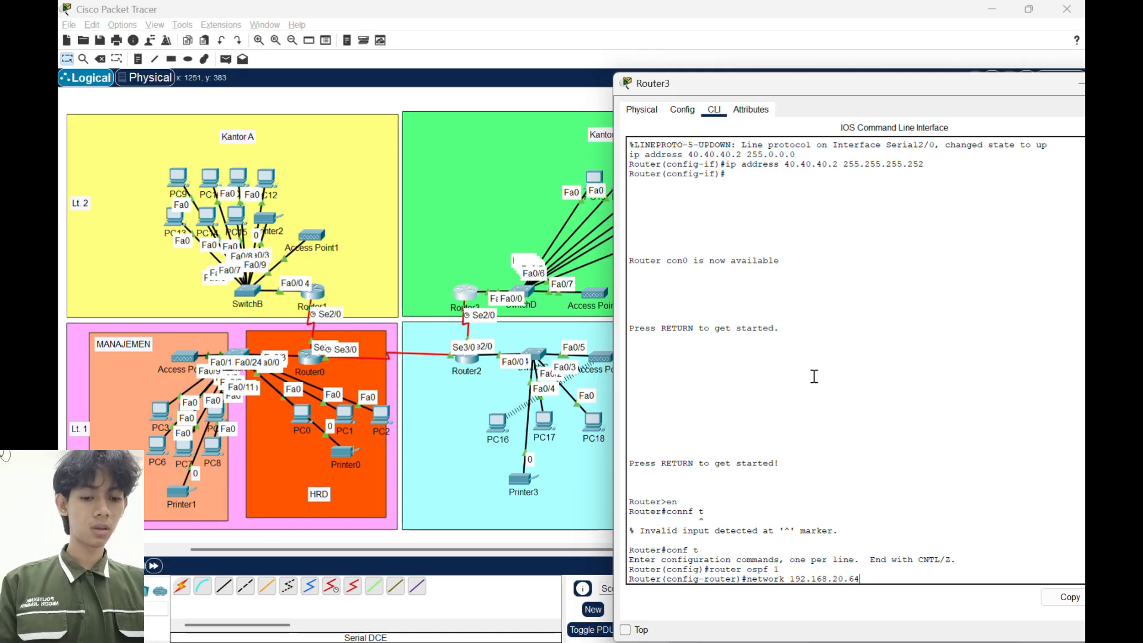
text( 0.0.0)
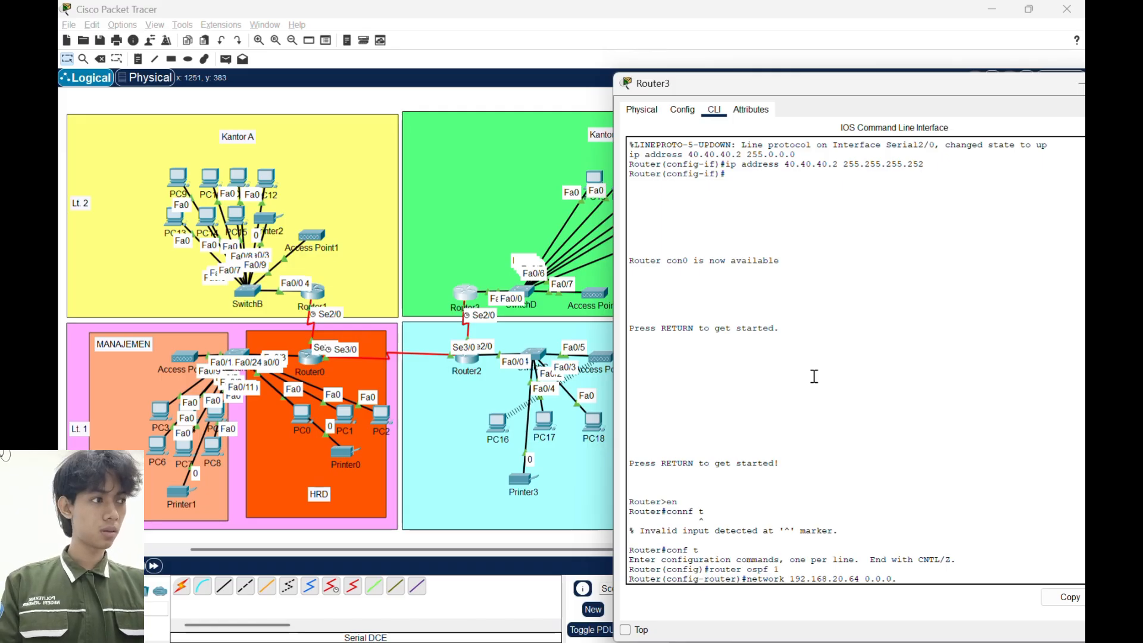
text(.63)
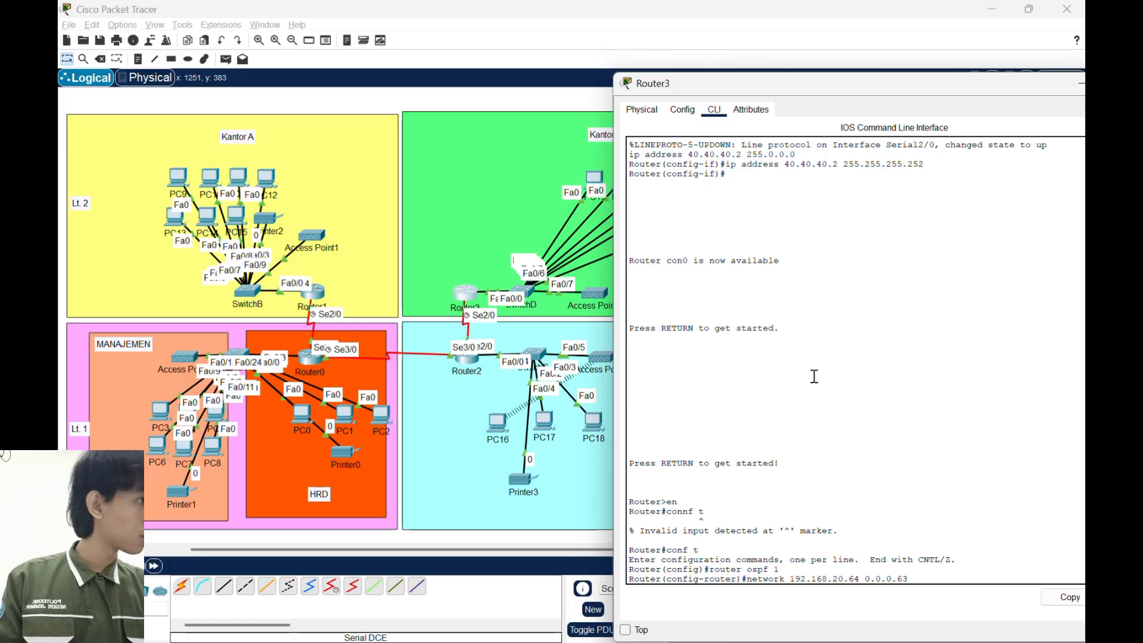
text( area)
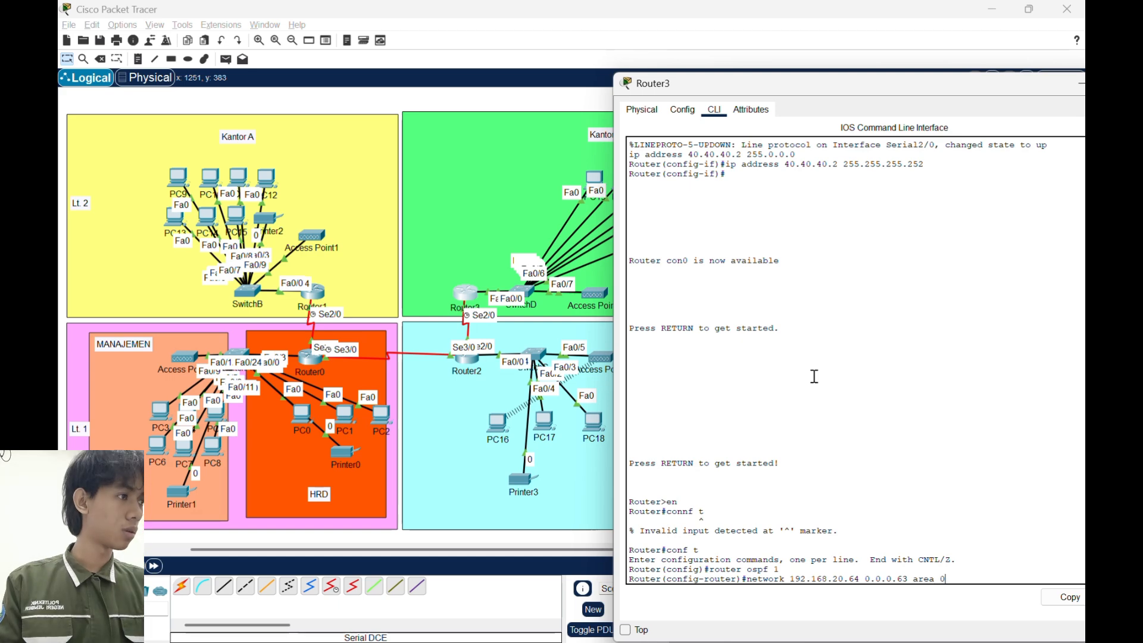
text( 0)
key(Return)
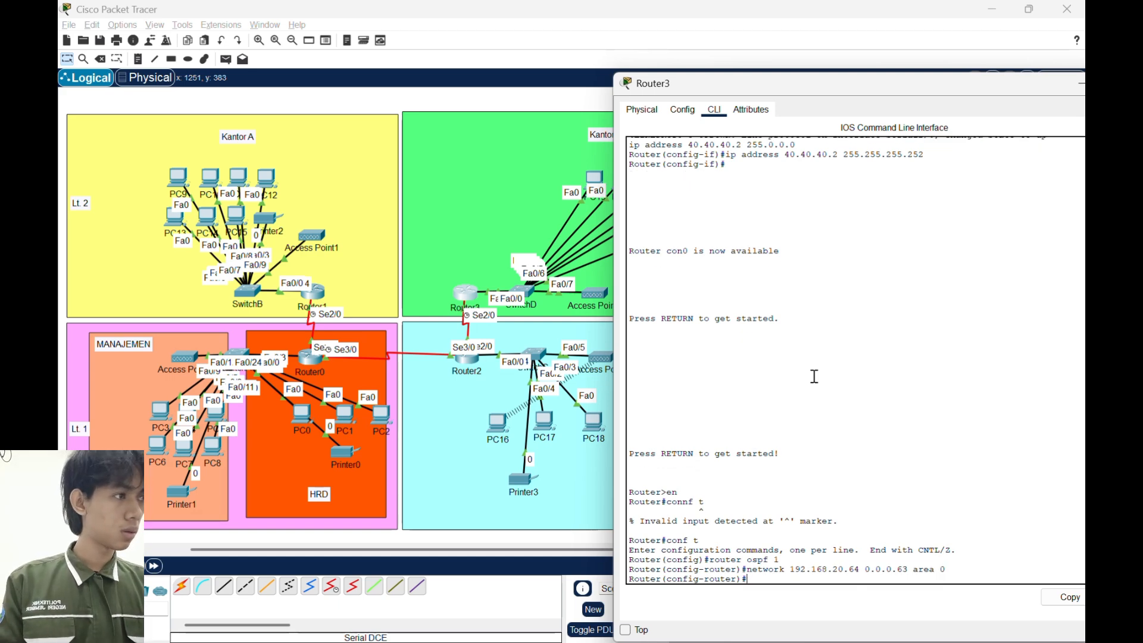
- Add network 40.40.40.0 with wildcard mask 0.0.0.3 in area 0 to Router3's OSPF, then exit router configuration
text(network 1)
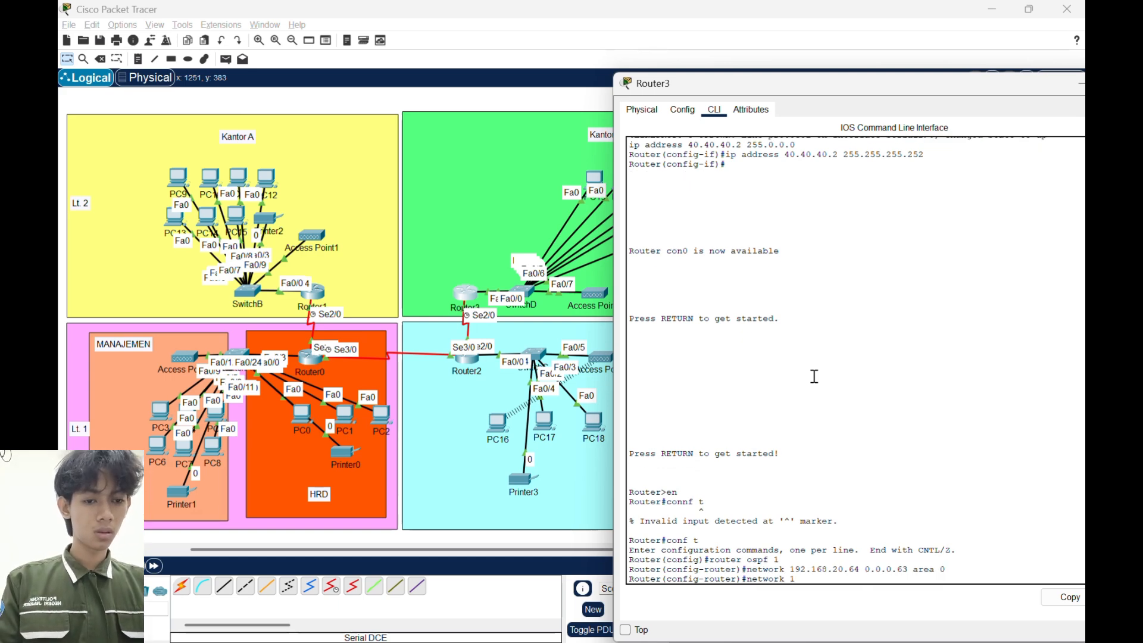
key(BackSpace)
key(BackSpace)
text(40.40.40)
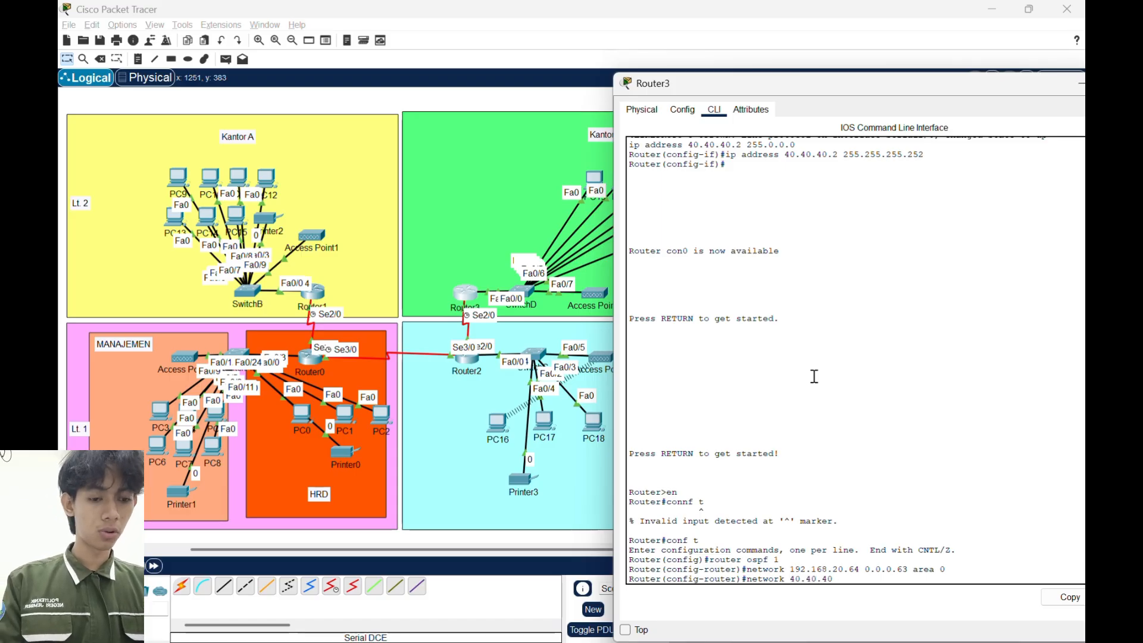
text(.0)
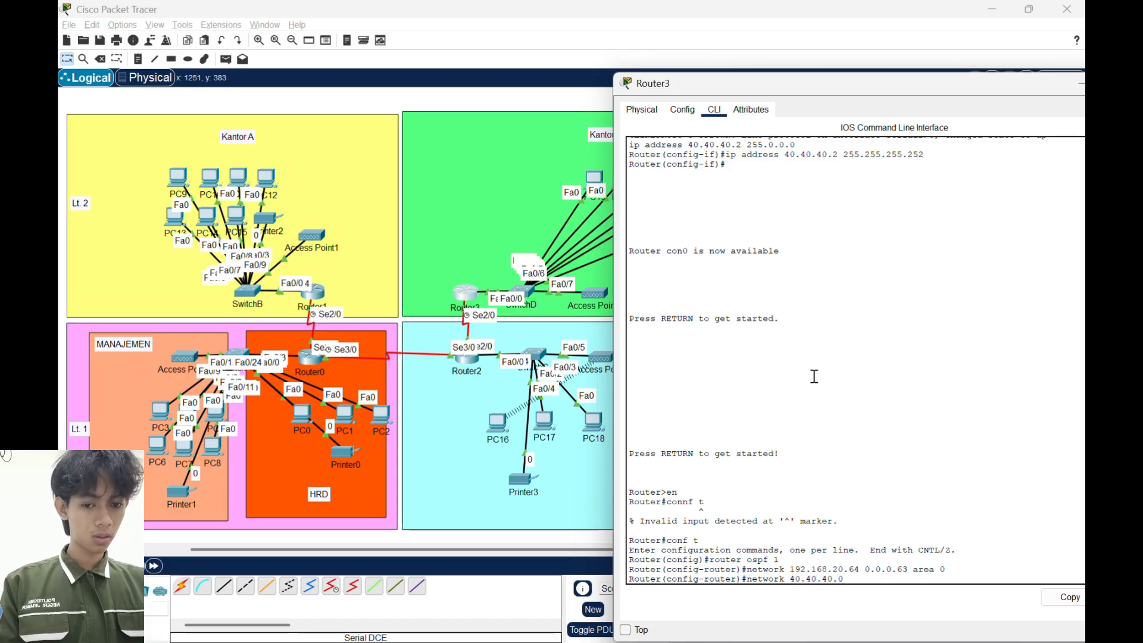
text( 0.0)
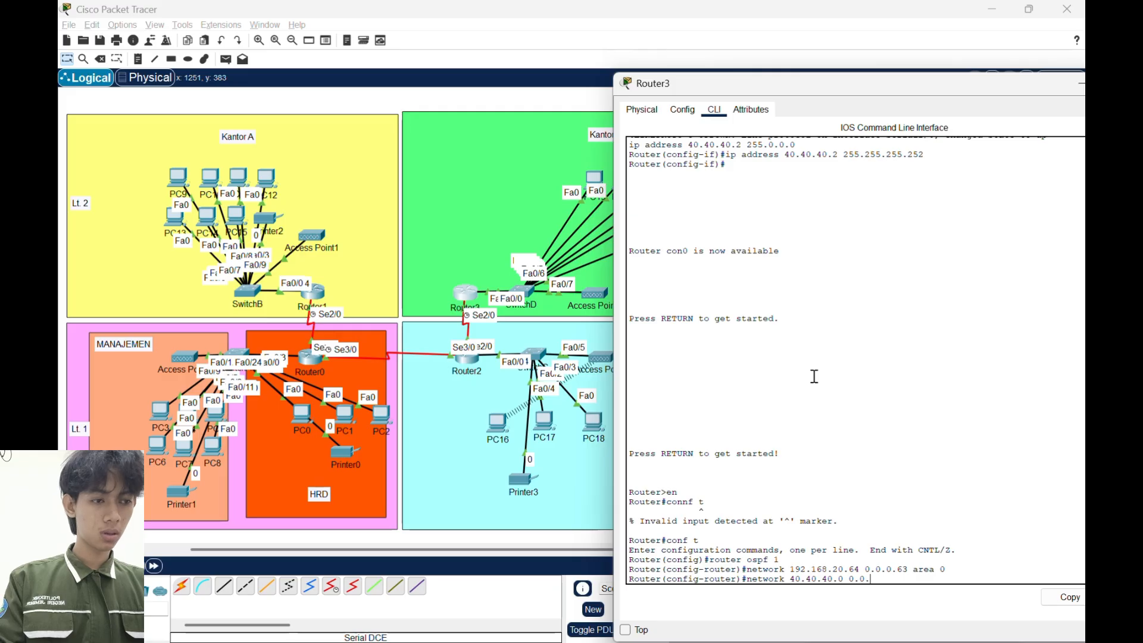
text(.0.)
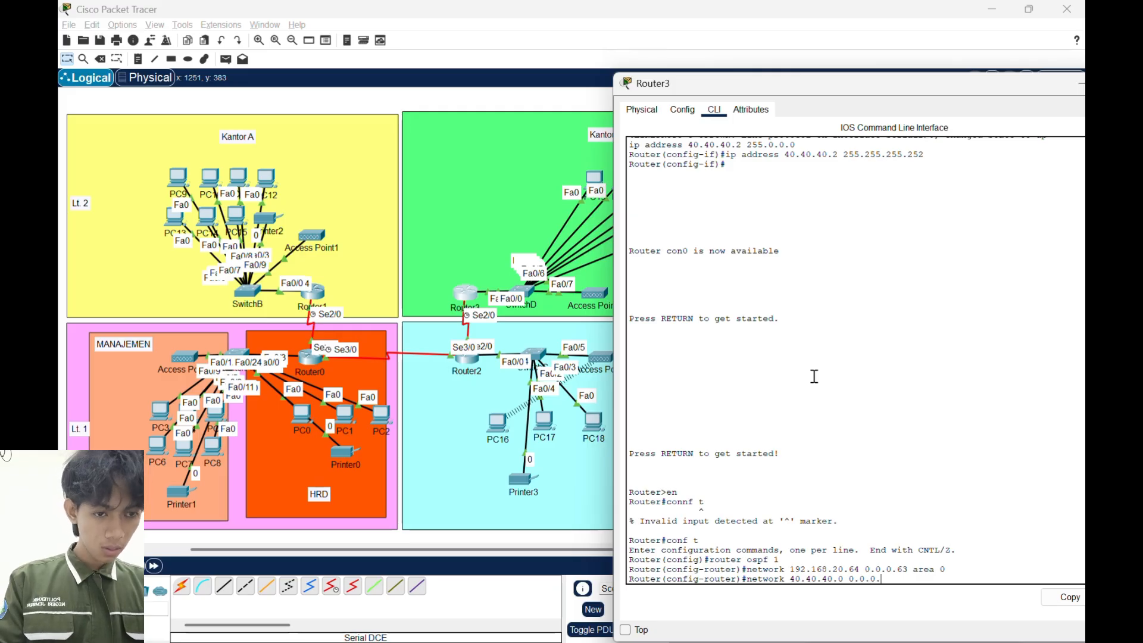
text(3 area 0)
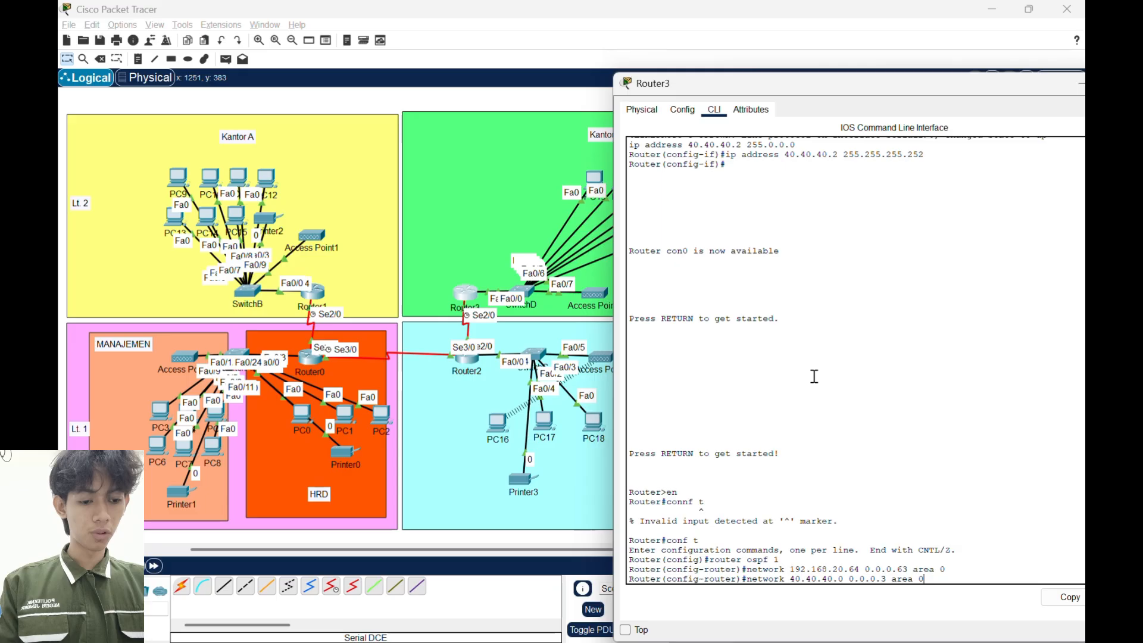
key(Return)
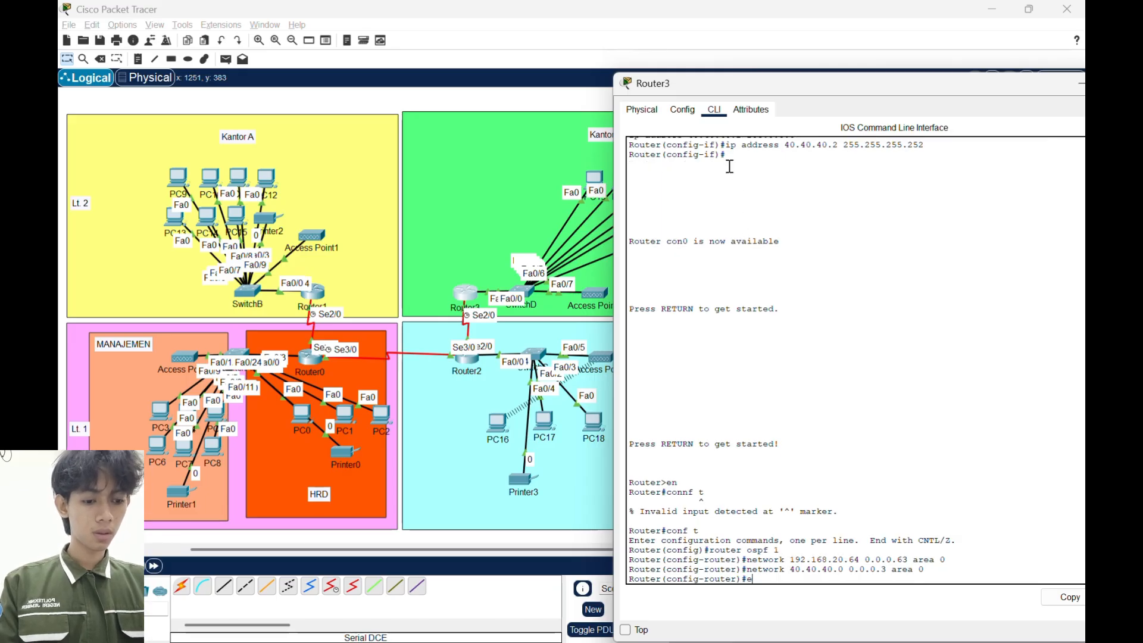
text(ex)
key(Return)
- Close Router3's window and open Router0's command line at its global configuration prompt
drag(796, 81, 652, 60)
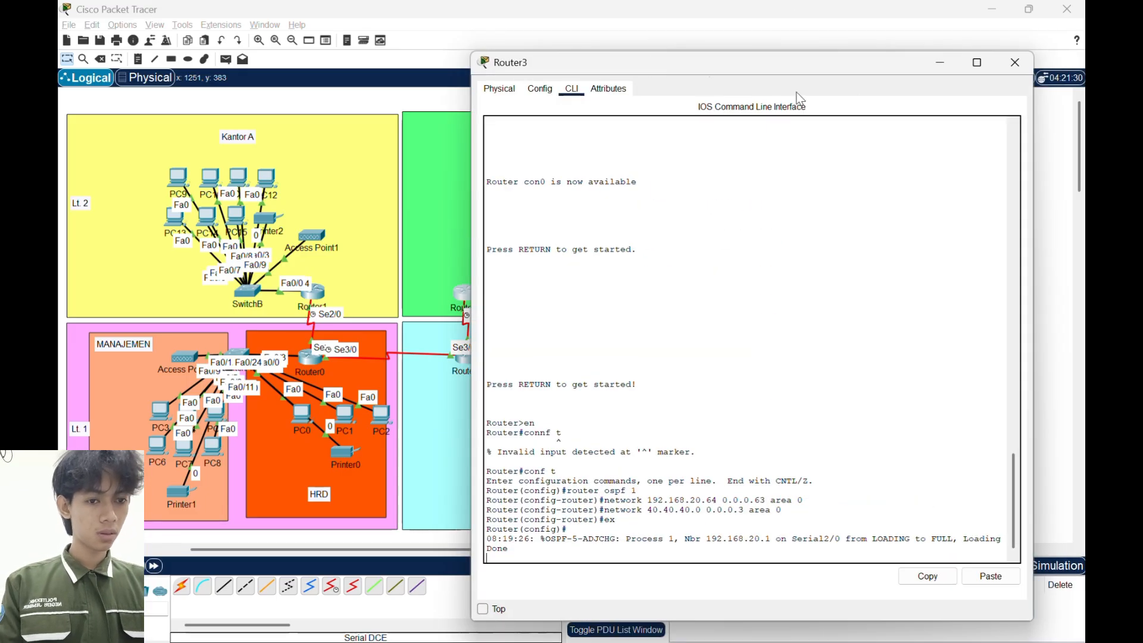
click(1013, 57)
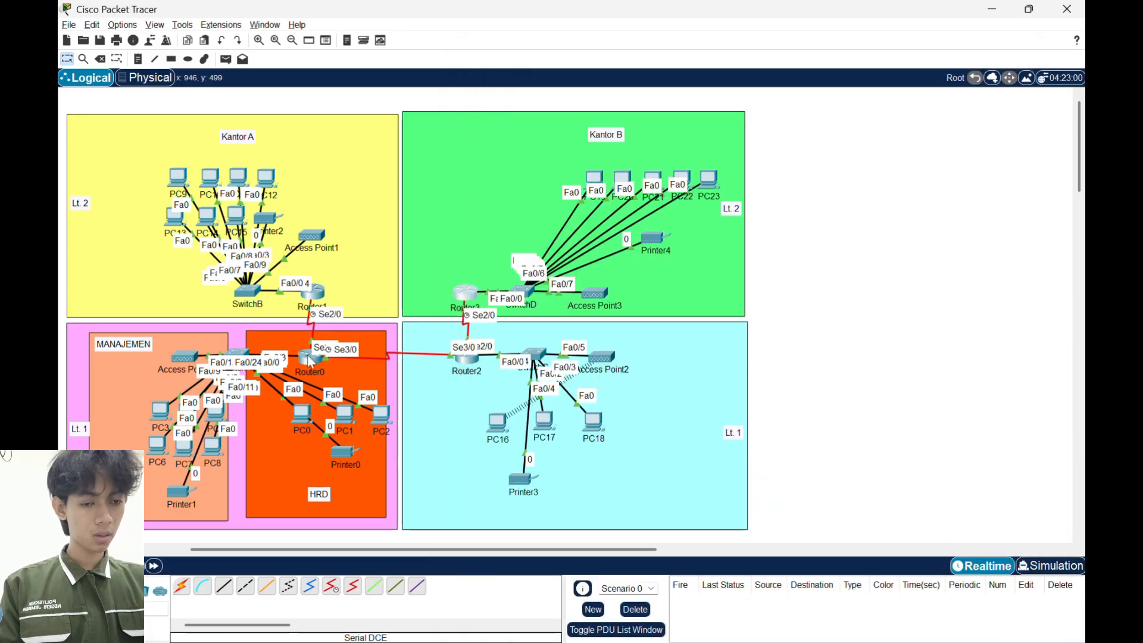
click(310, 359)
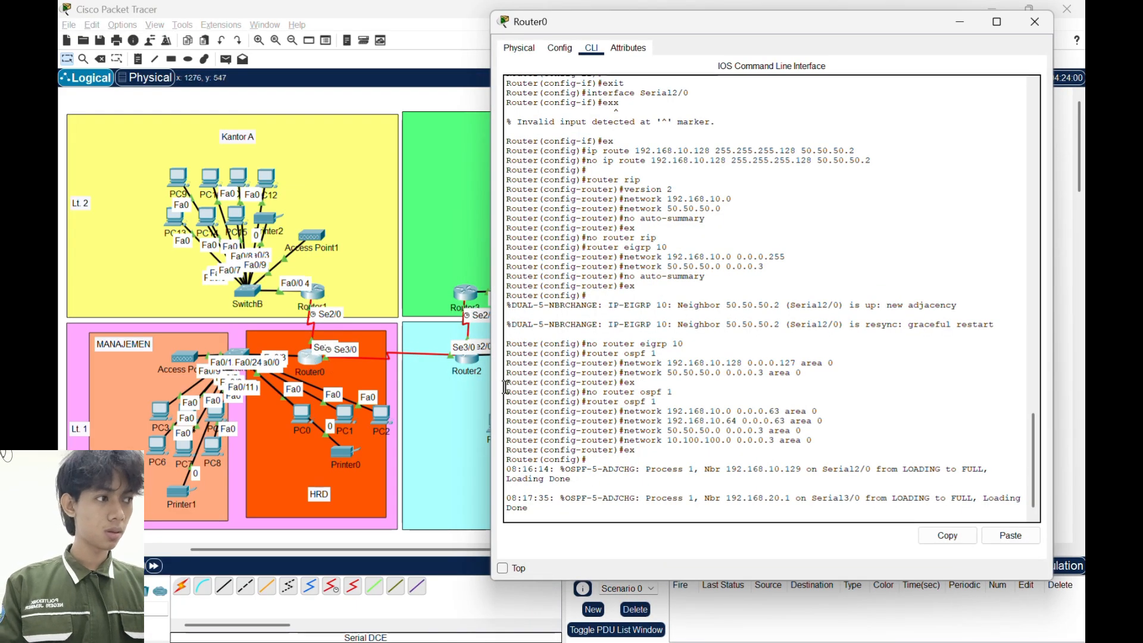
key(Return)
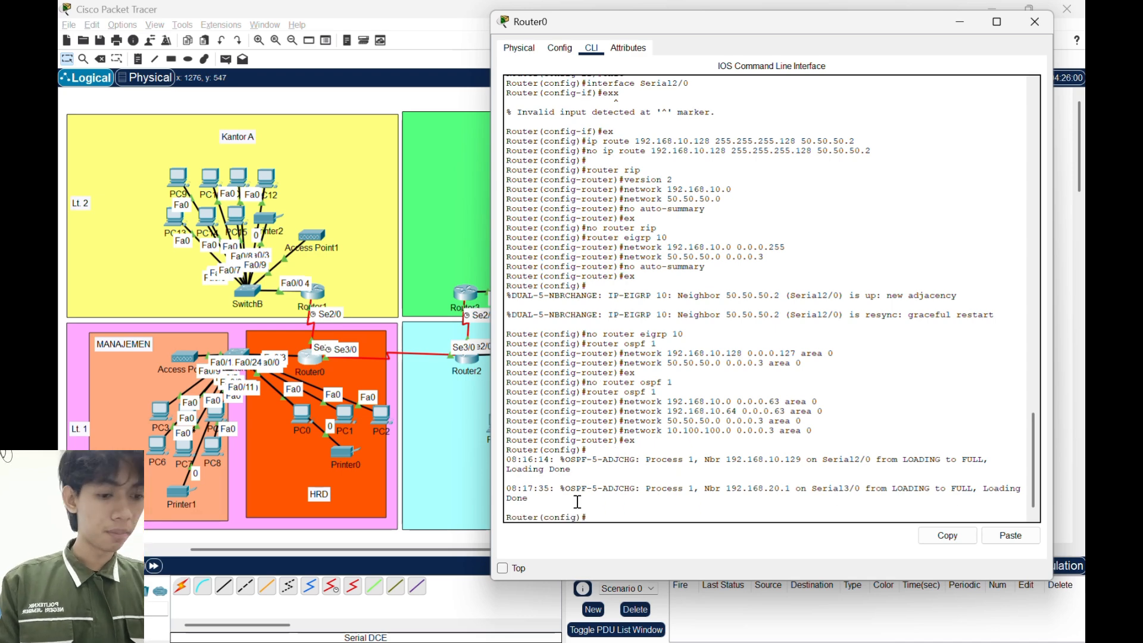
- Start BGP routing on Router0 with autonomous system number 65010
text(eouter)
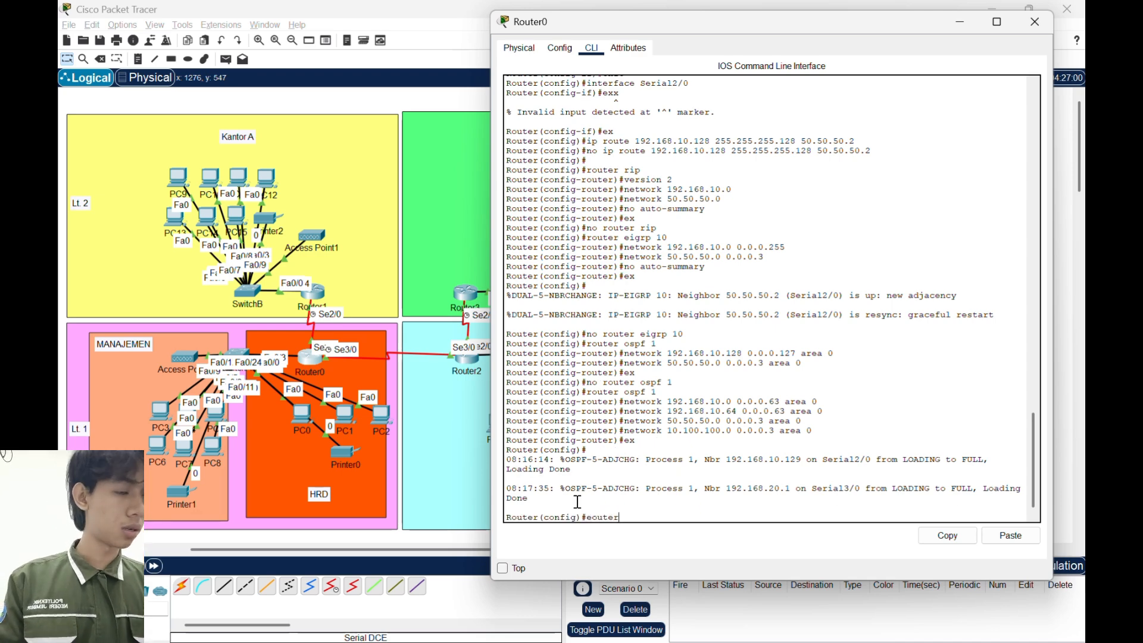
key(BackSpace)
key(BackSpace)
key(BackSpace)
key(BackSpace)
key(BackSpace)
key(BackSpace)
key(BackSpace)
text(router bgp)
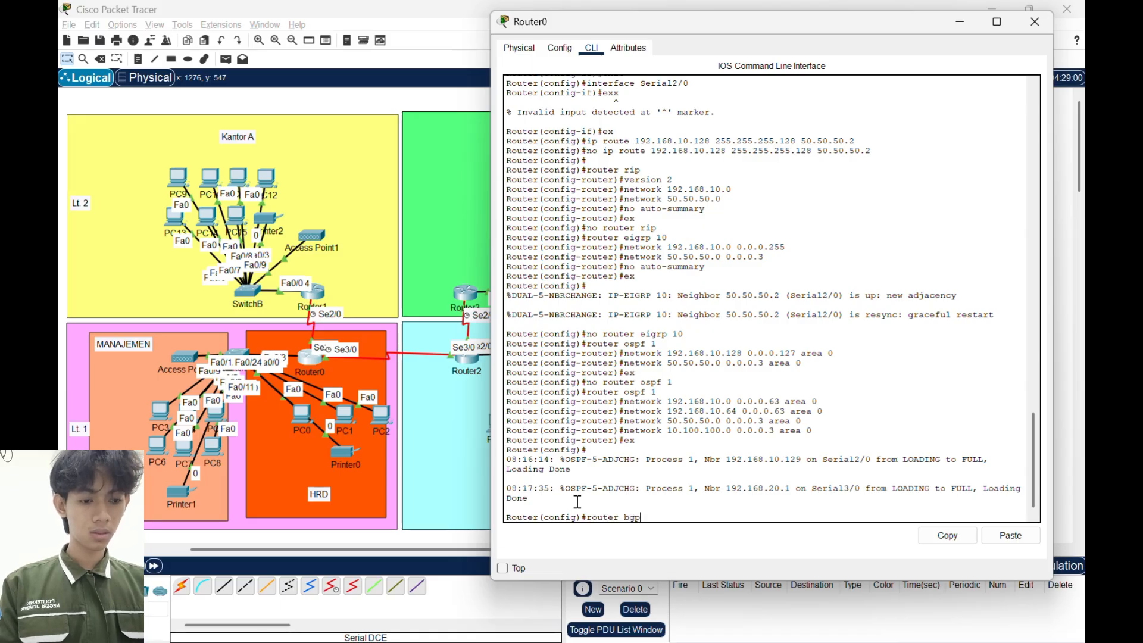
text( 65)
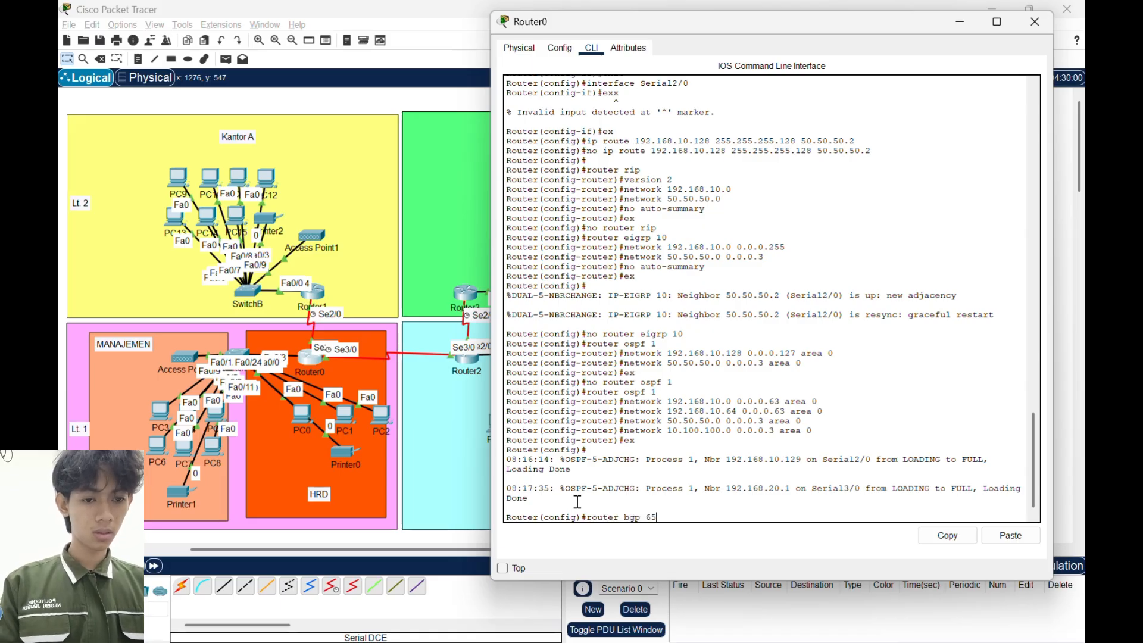
text(010)
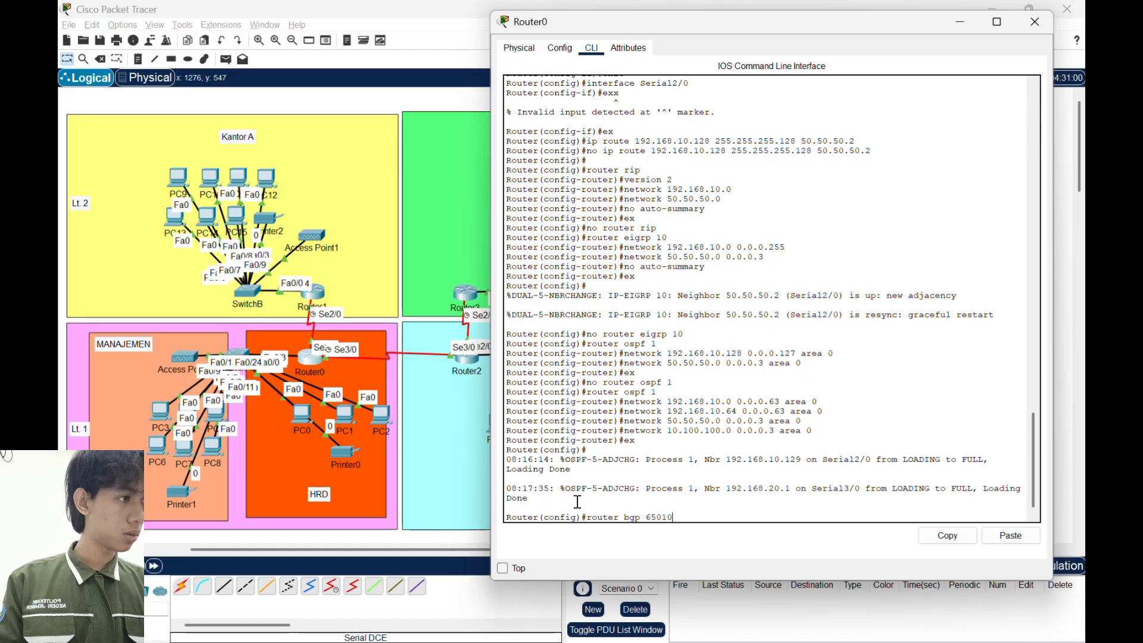
key(Return)
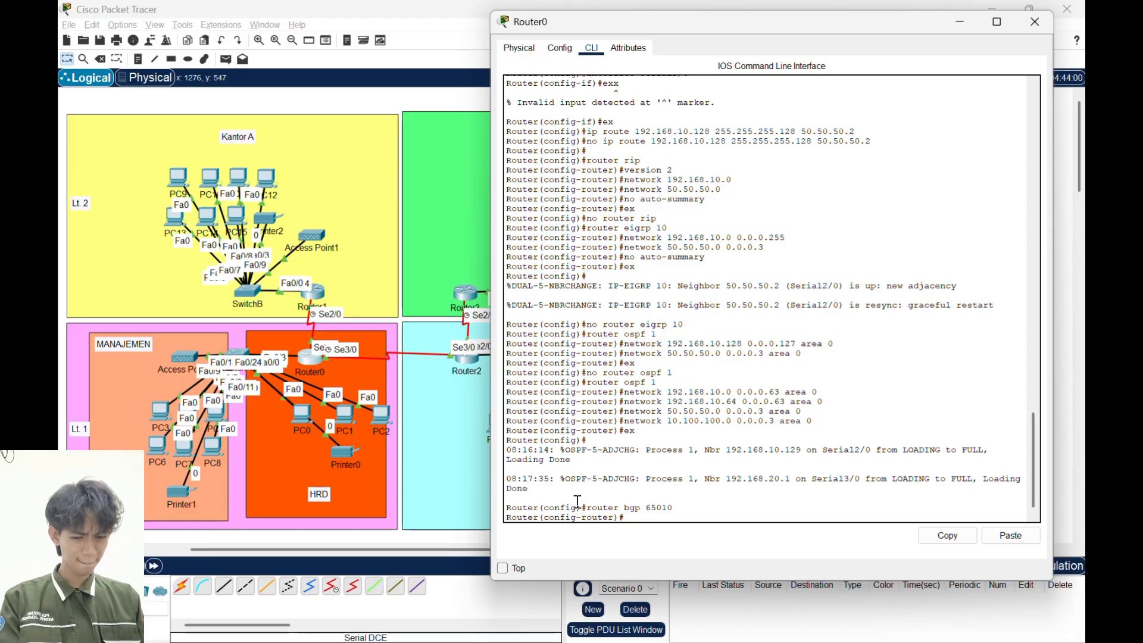
- Add BGP neighbor 10.100.100.2 with remote AS 65020 to Router0
text(neighbor)
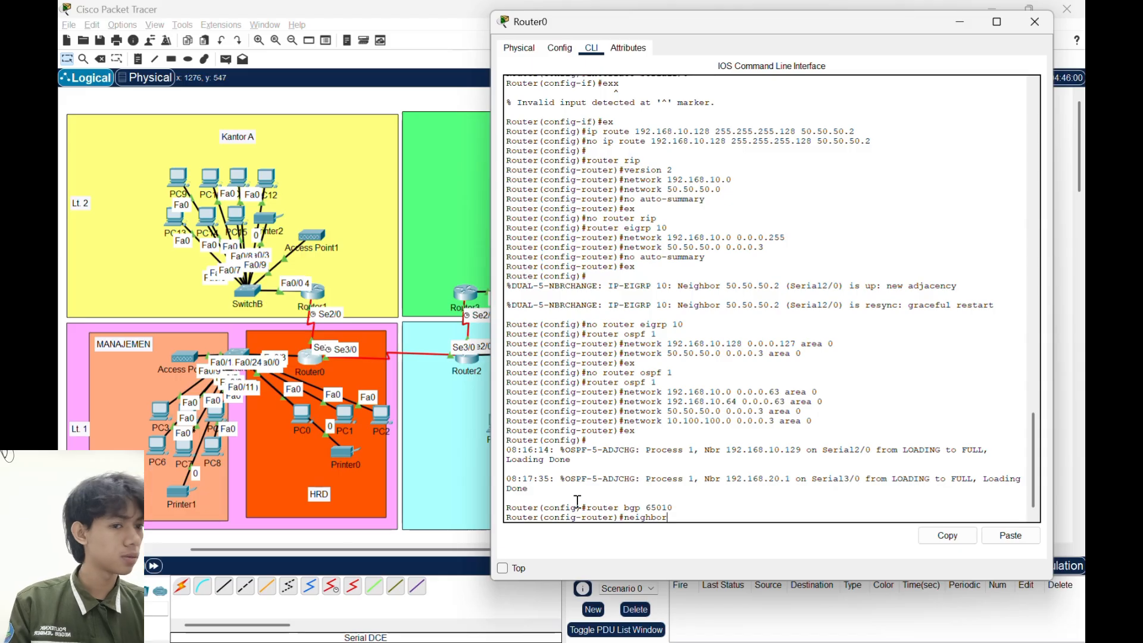
text( 10)
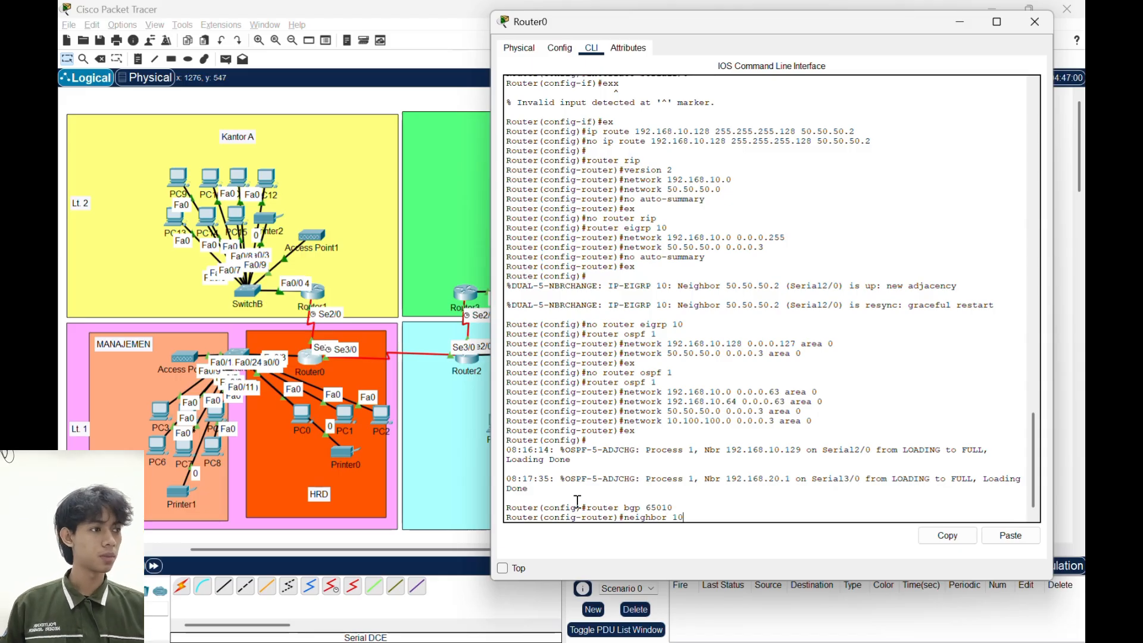
text(.100.100)
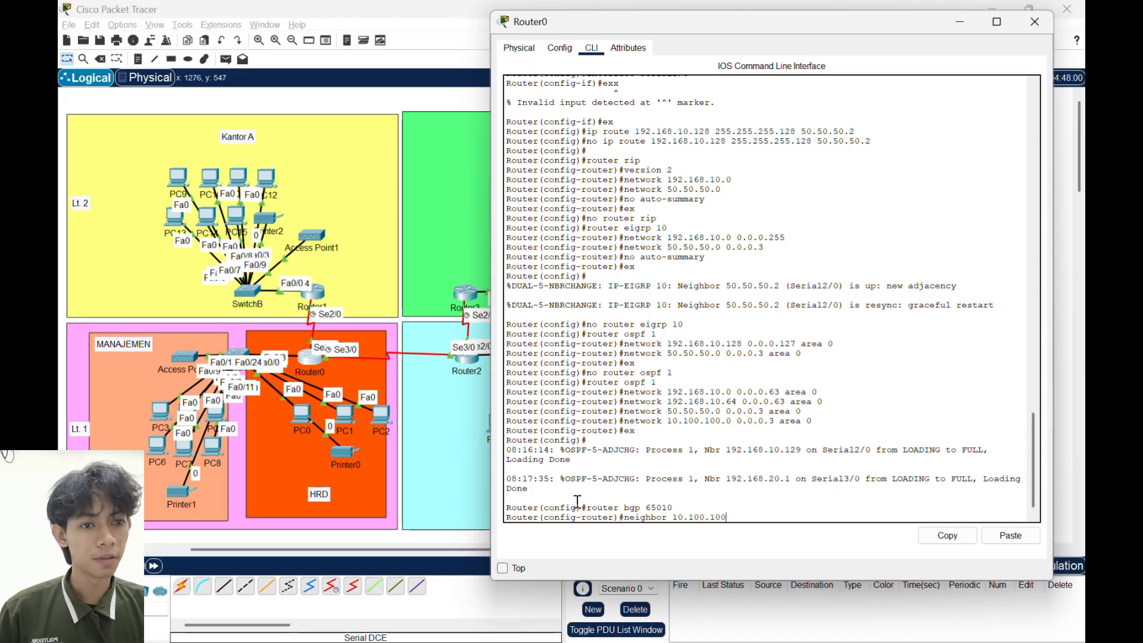
text(.2 remo)
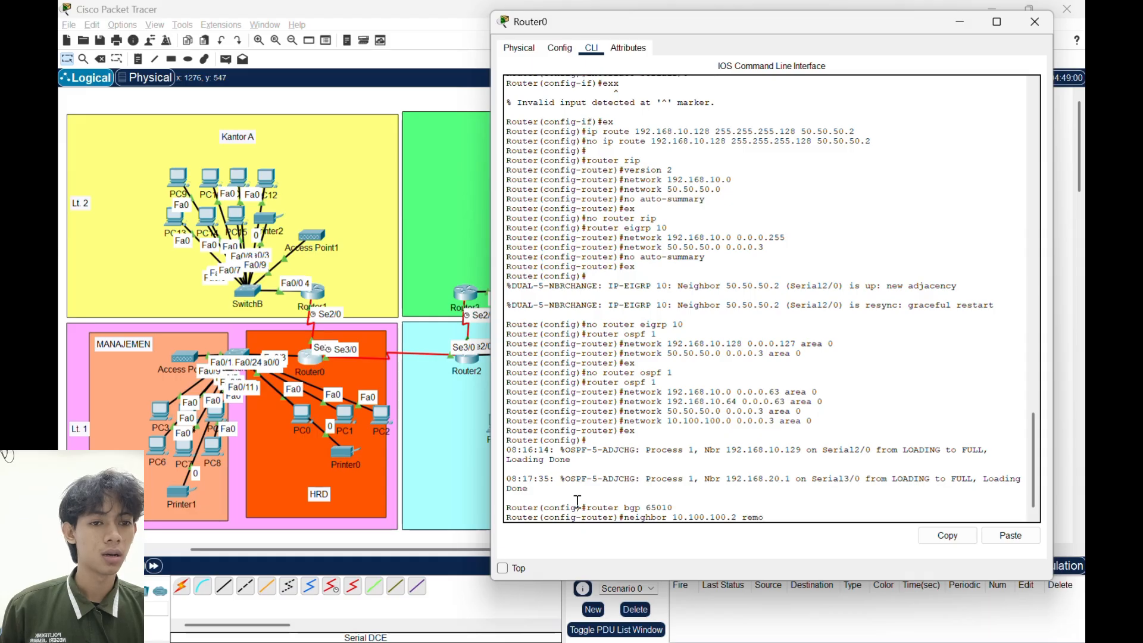
text(te-as )
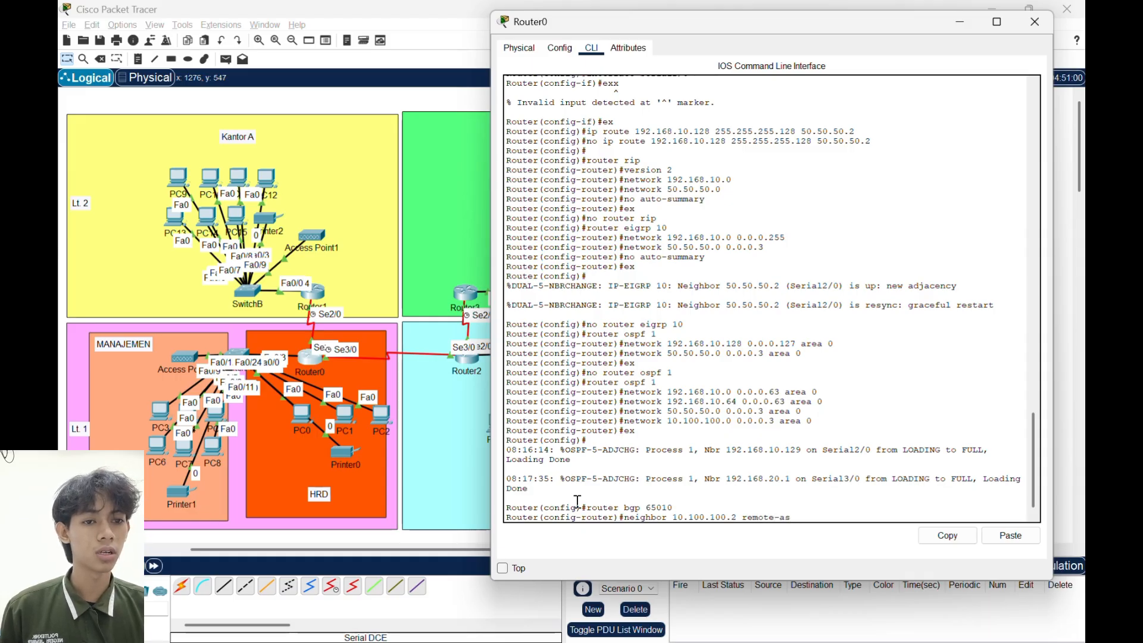
text(6)
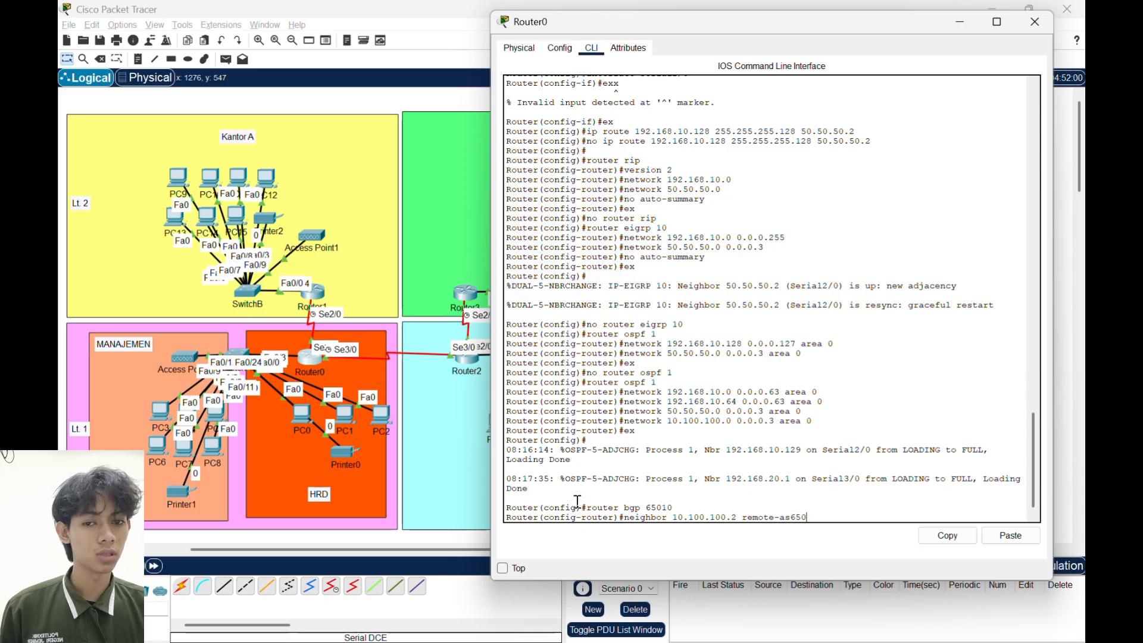
text(5)
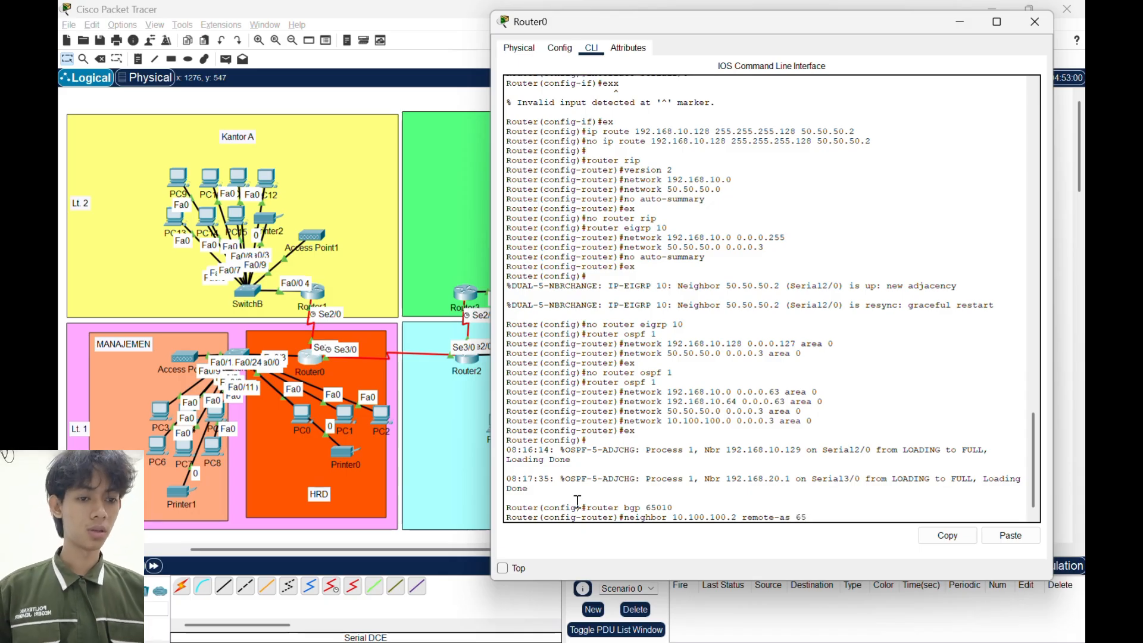
text(020)
key(Return)
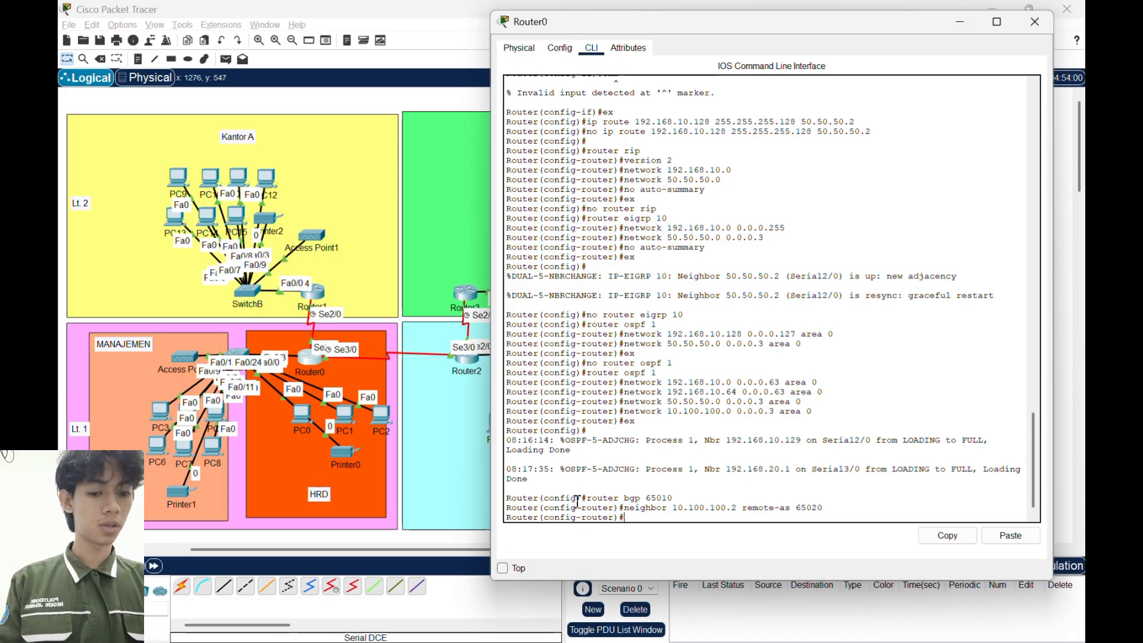
- Advertise network 192.168.10.0 with mask 255.255.255.0 in Router0's BGP, then exit router configuration
text(netwro)
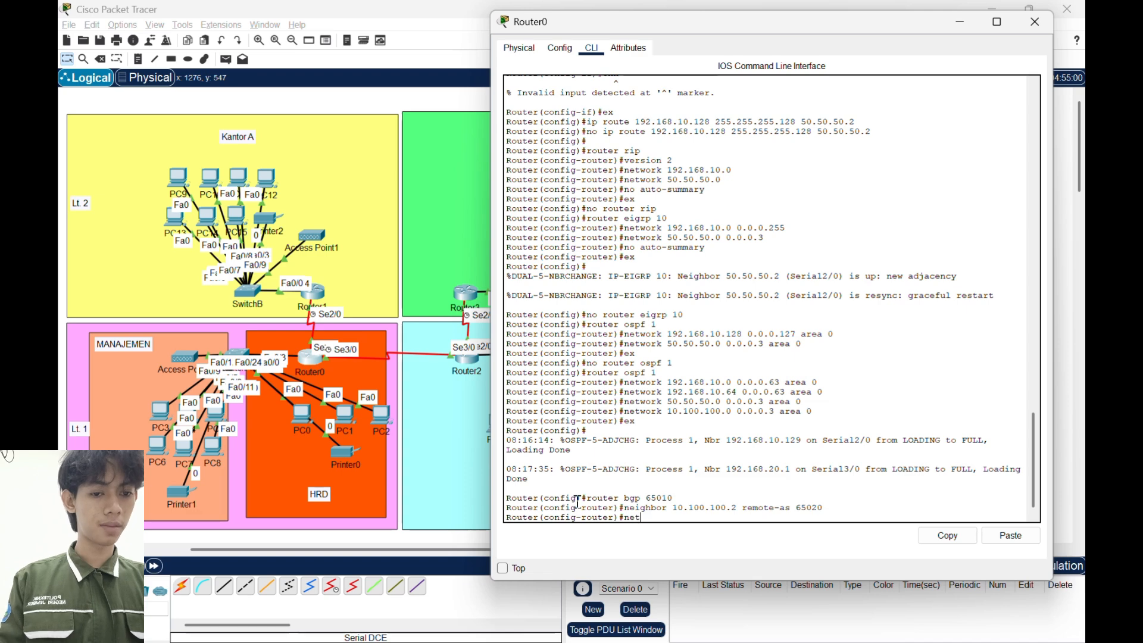
key(BackSpace)
key(BackSpace)
text(ork)
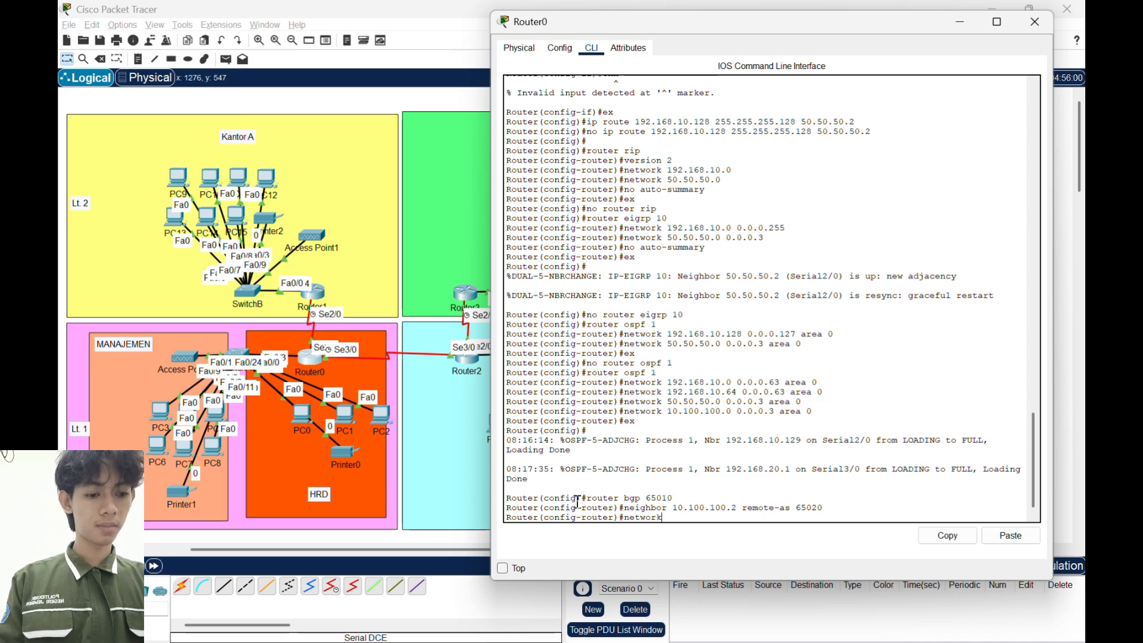
text( 192.168.)
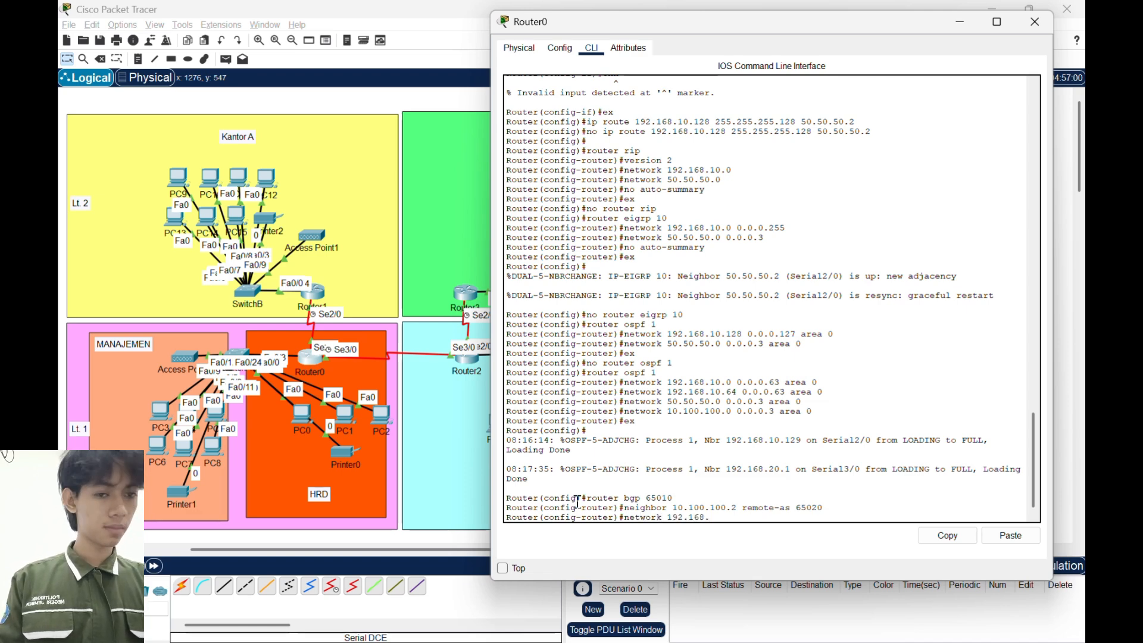
text(10.1)
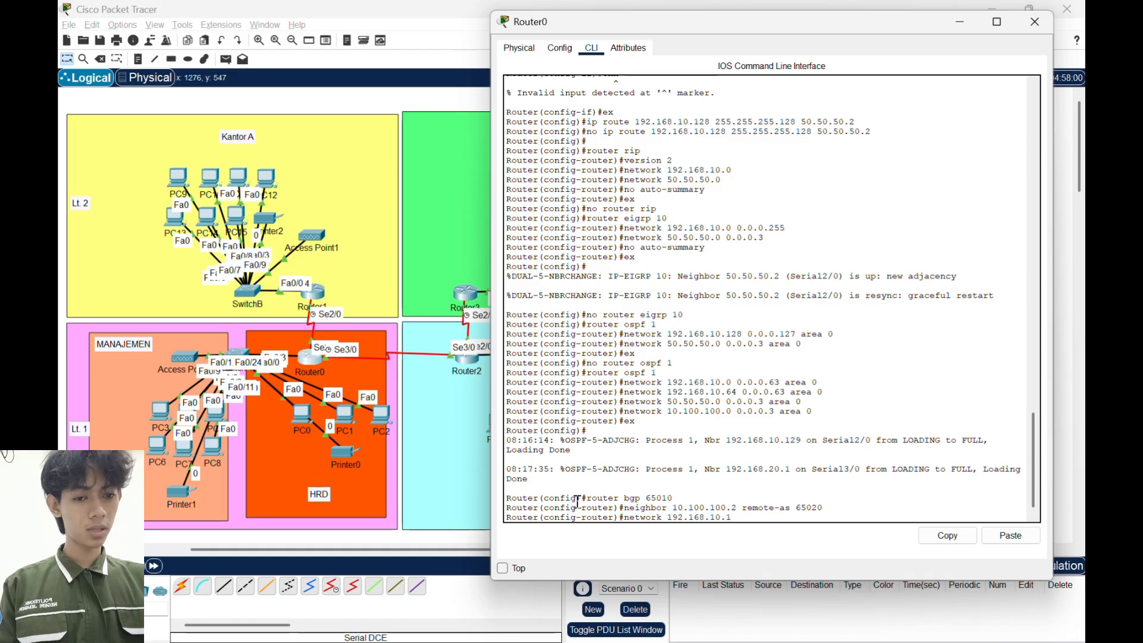
key(BackSpace)
text(0 mas)
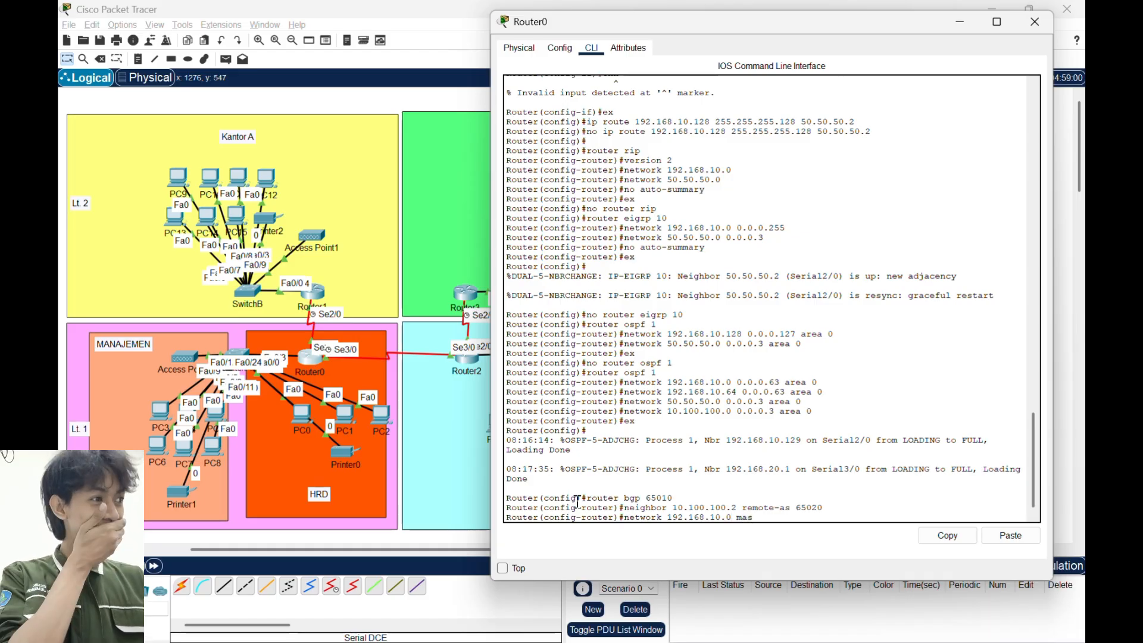
text(k 255.255)
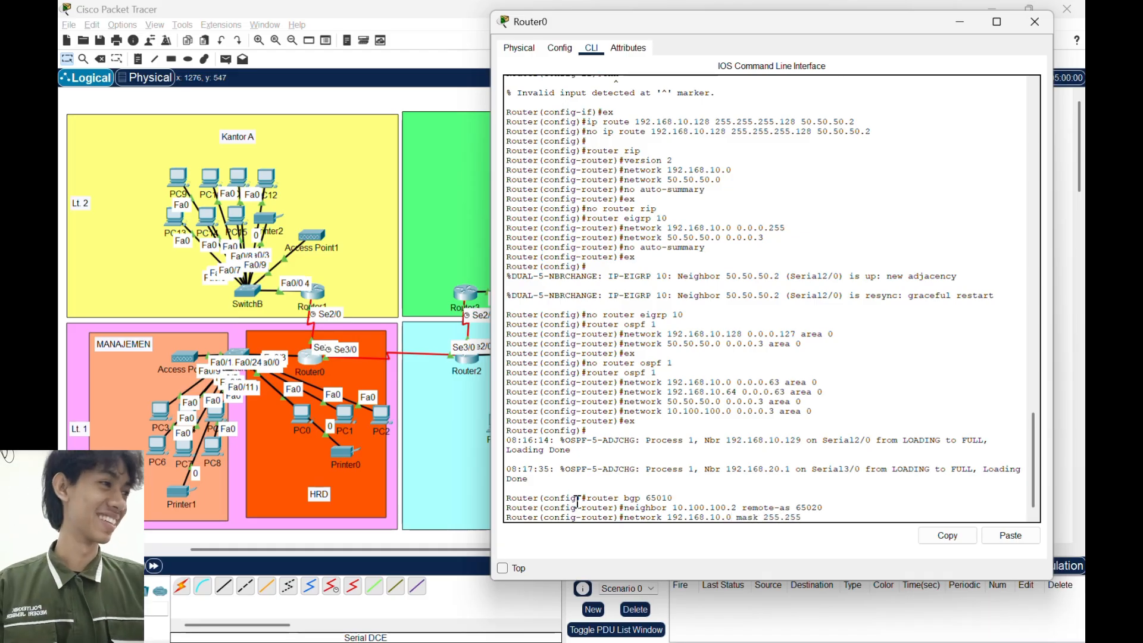
text(.255.0)
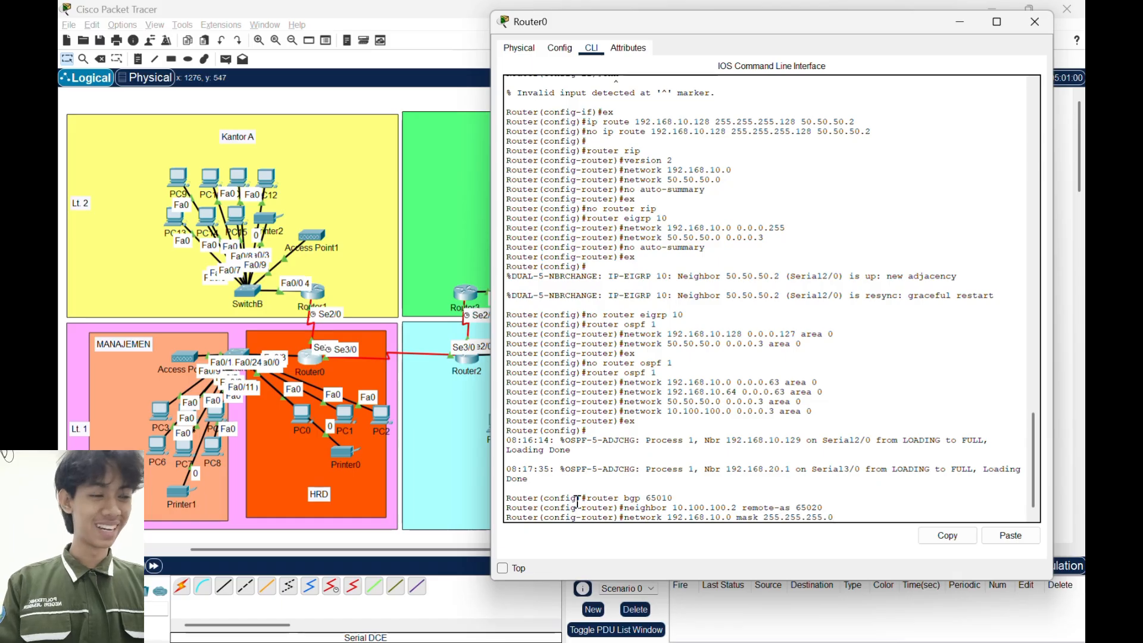
key(Return)
text(er(config-router)#e)
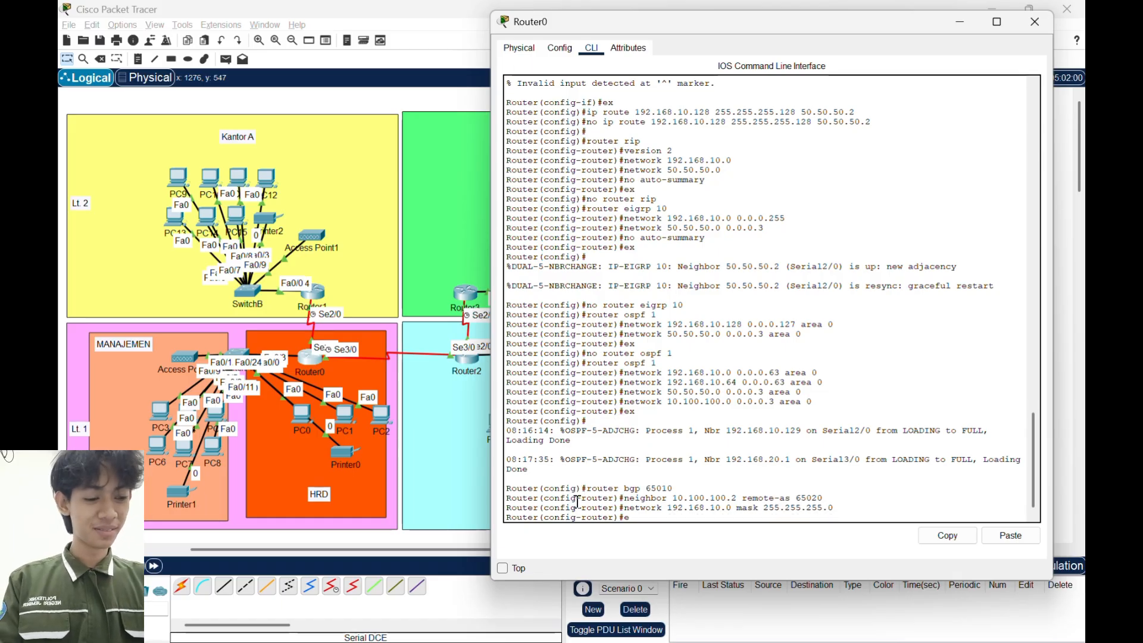
text(x)
key(Return)
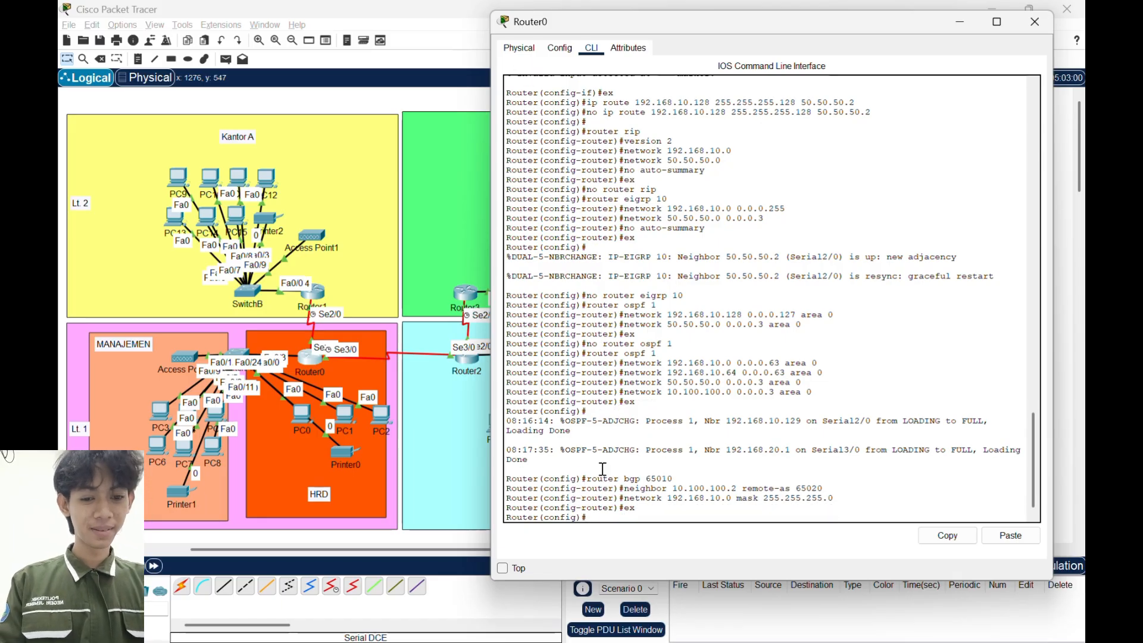
- Minimize Router0's window and open Router2's command line at its global configuration prompt
click(960, 22)
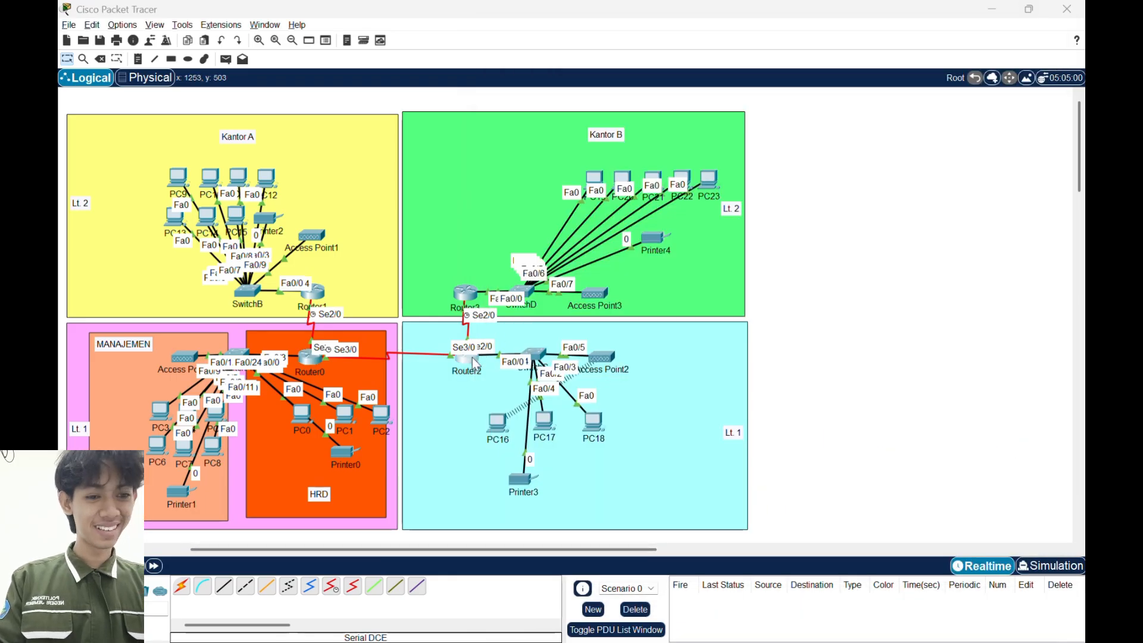
click(487, 357)
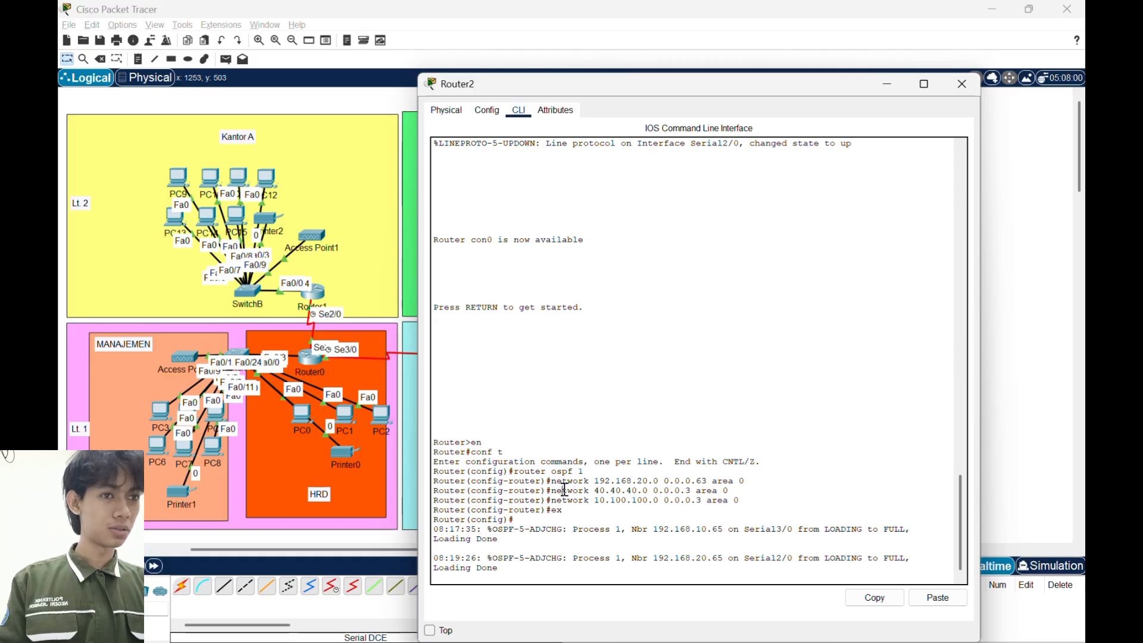
key(Return)
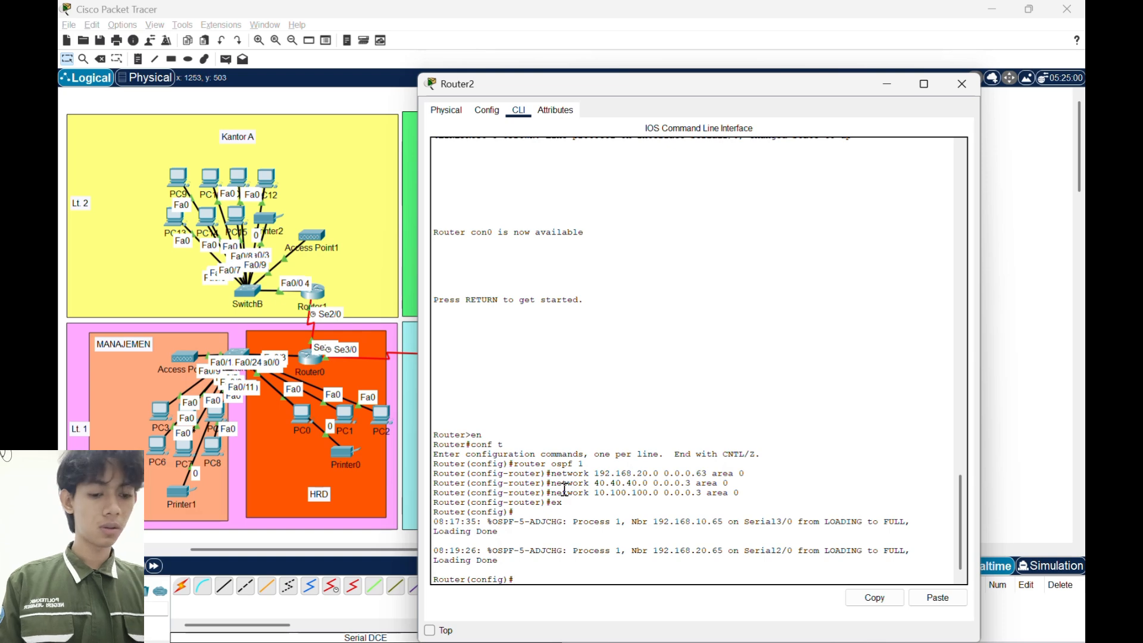
- Start BGP routing on Router2 with autonomous system number 65020
text(r)
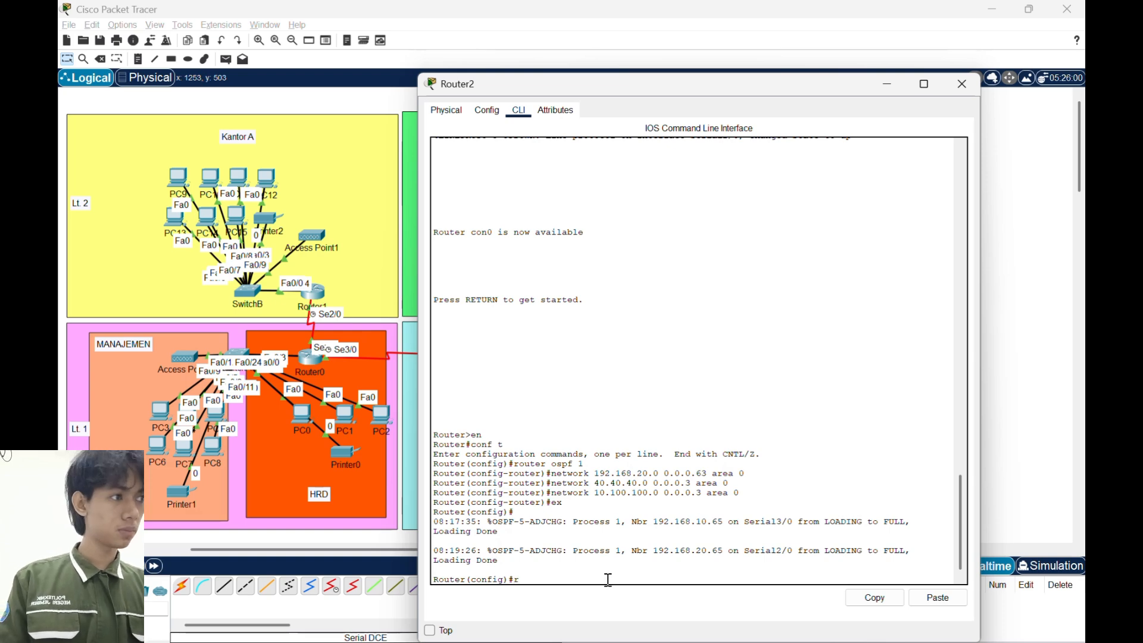
text(otu)
key(BackSpace)
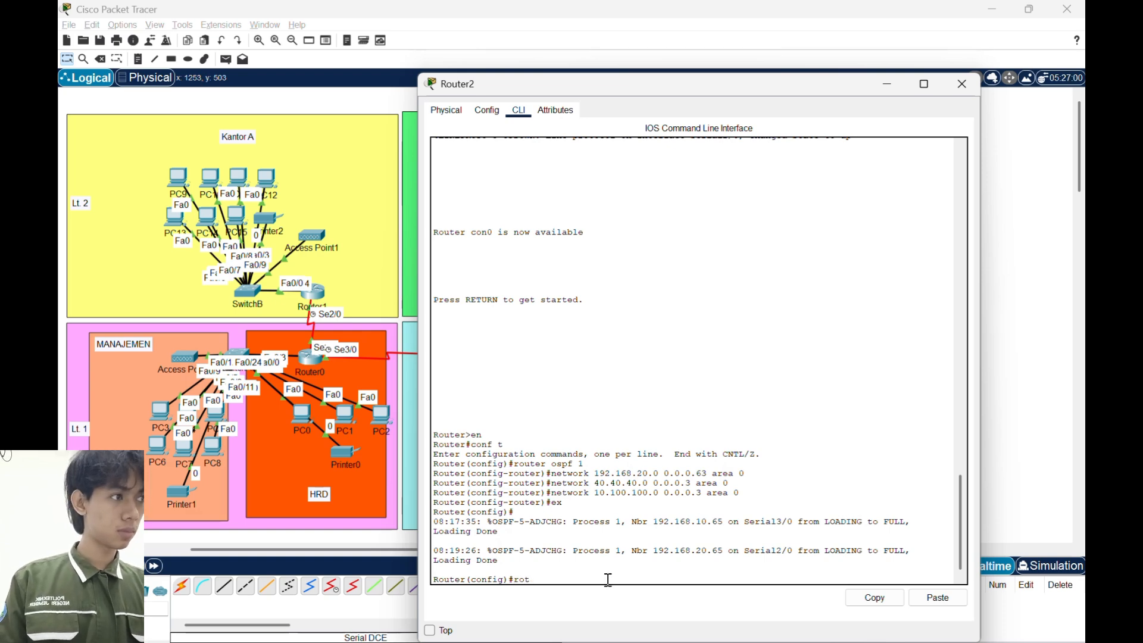
text(ter bgp)
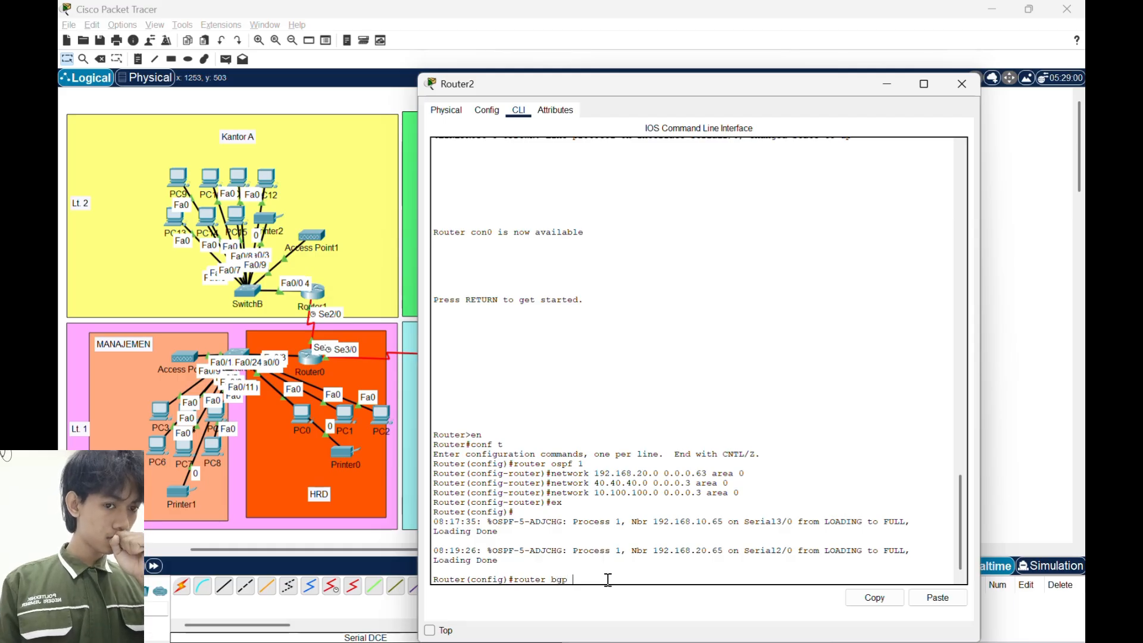
text( 65020)
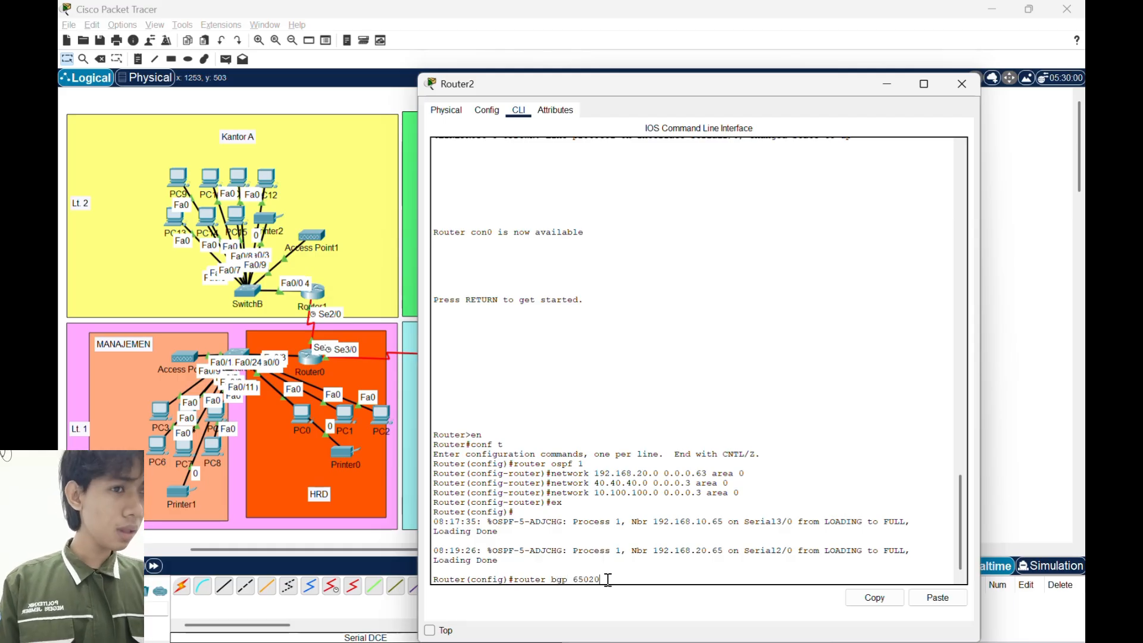
key(Return)
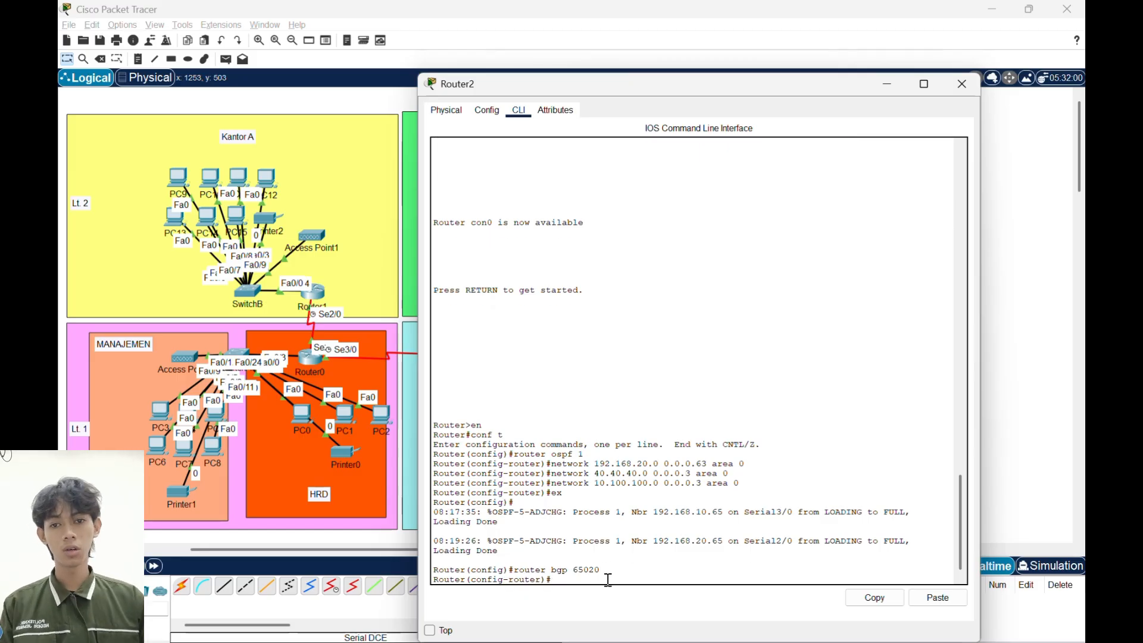
- Add BGP neighbor 10.100.100.1 with remote AS 65010 to Router2
text(neighbor 1)
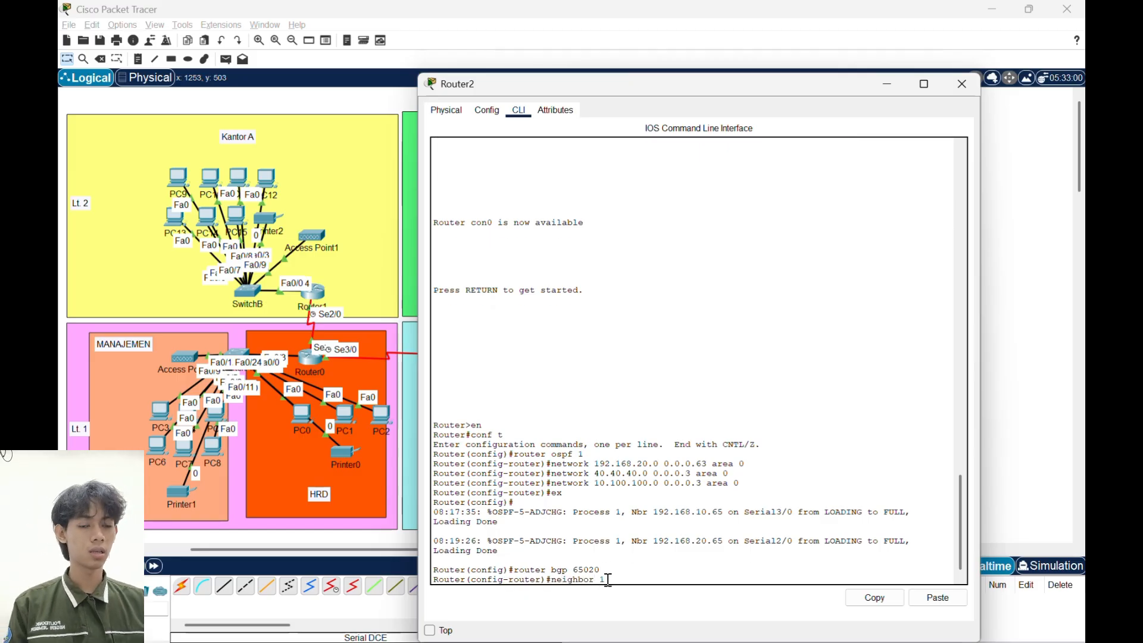
text(0.100.100)
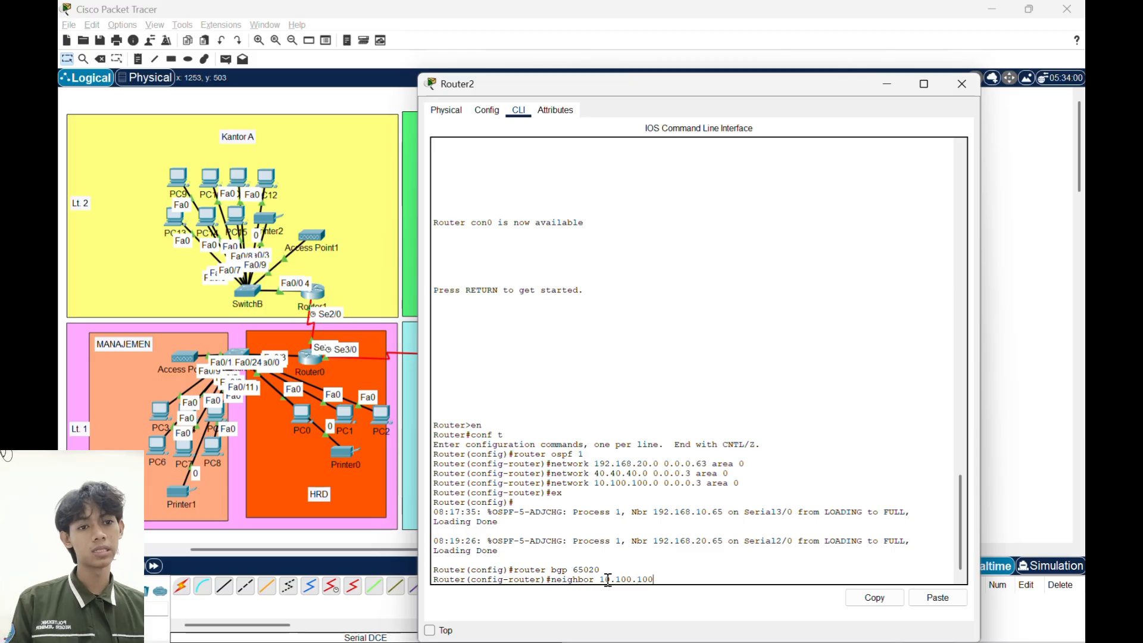
text(.1 remote-as)
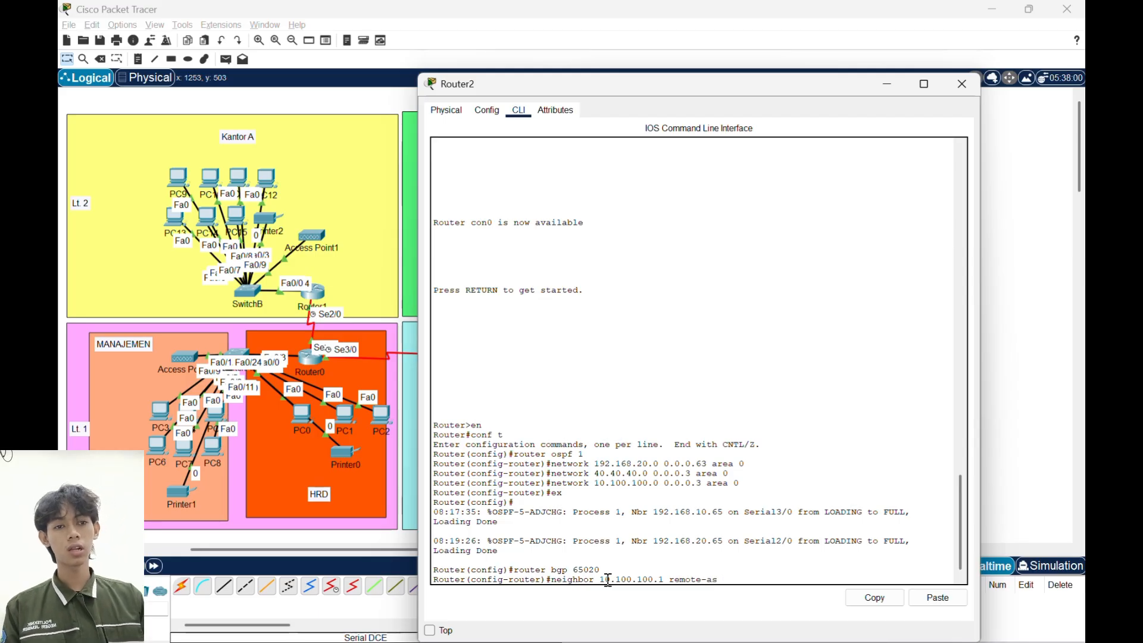
text(65010)
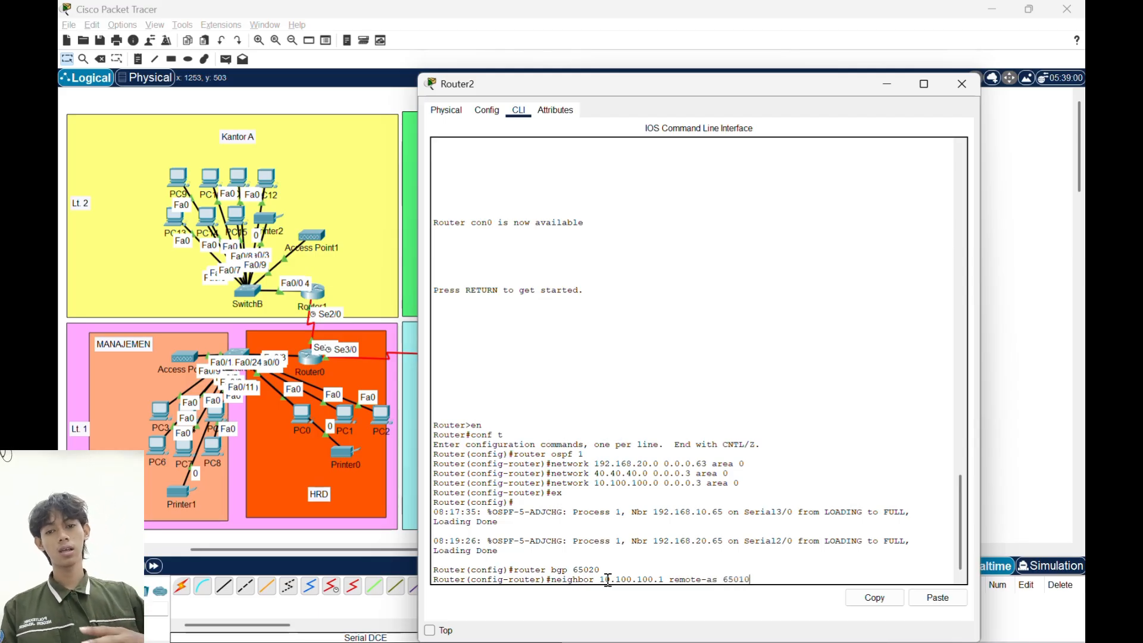
key(Return)
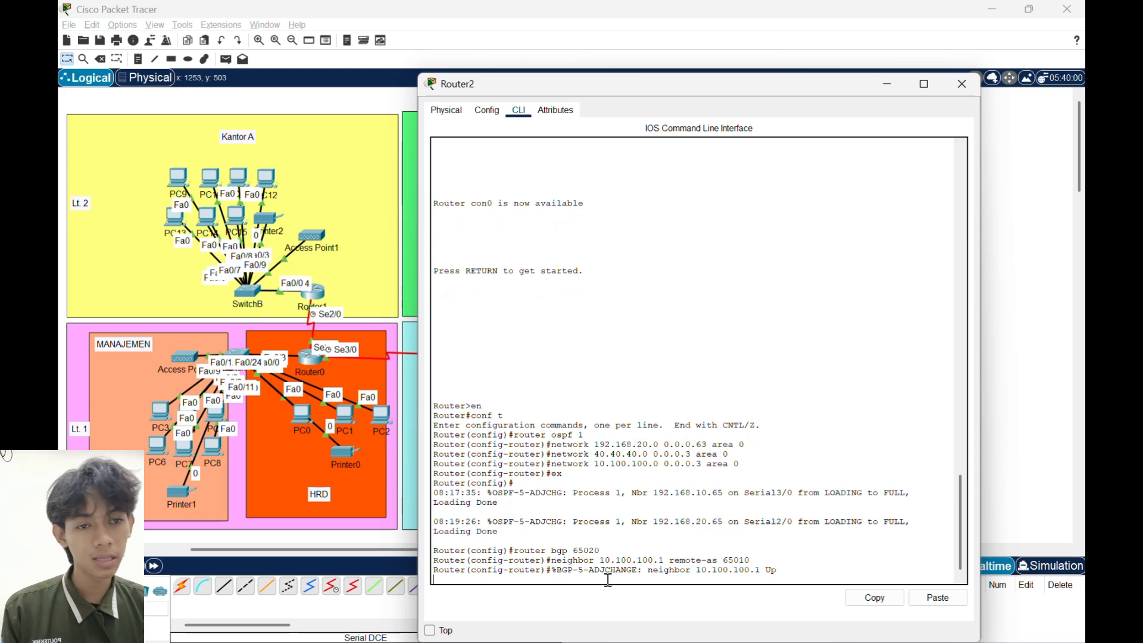
key(Return)
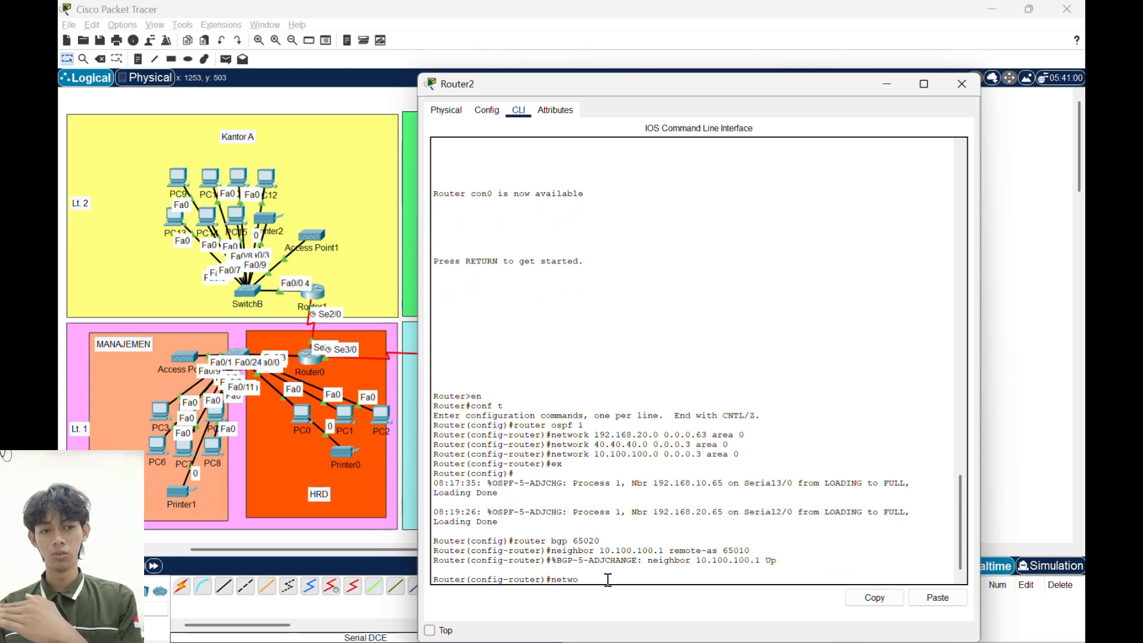
- Advertise network 192.168.20.0 with mask 255.255.255.0 in Router2's BGP, then exit router configuration
text(network 192.1)
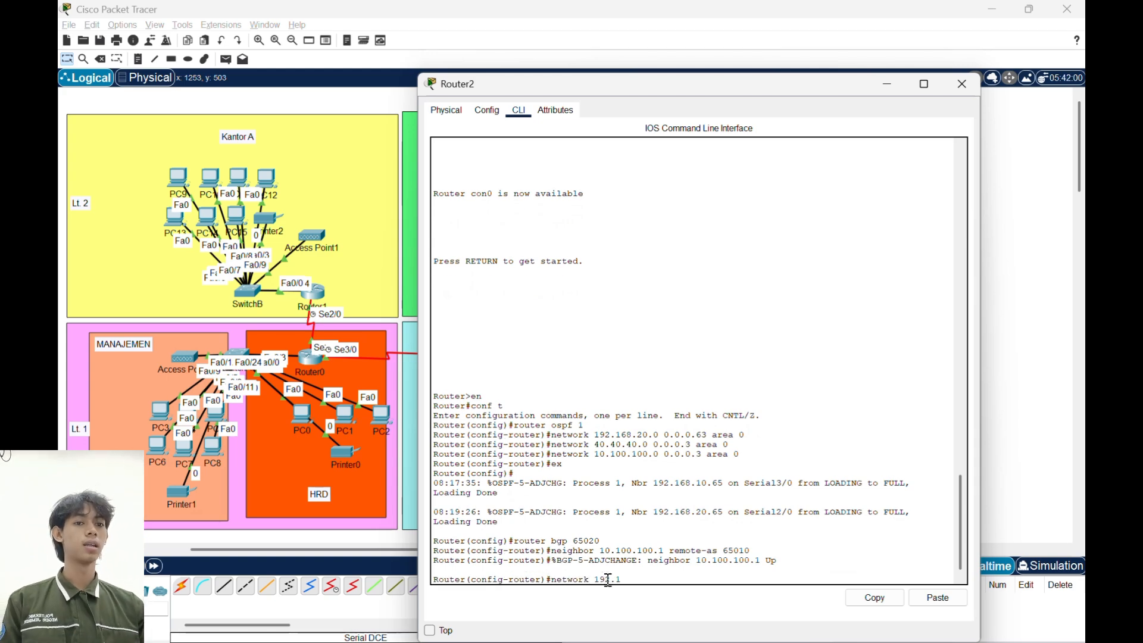
text(68.20.0 mask 25)
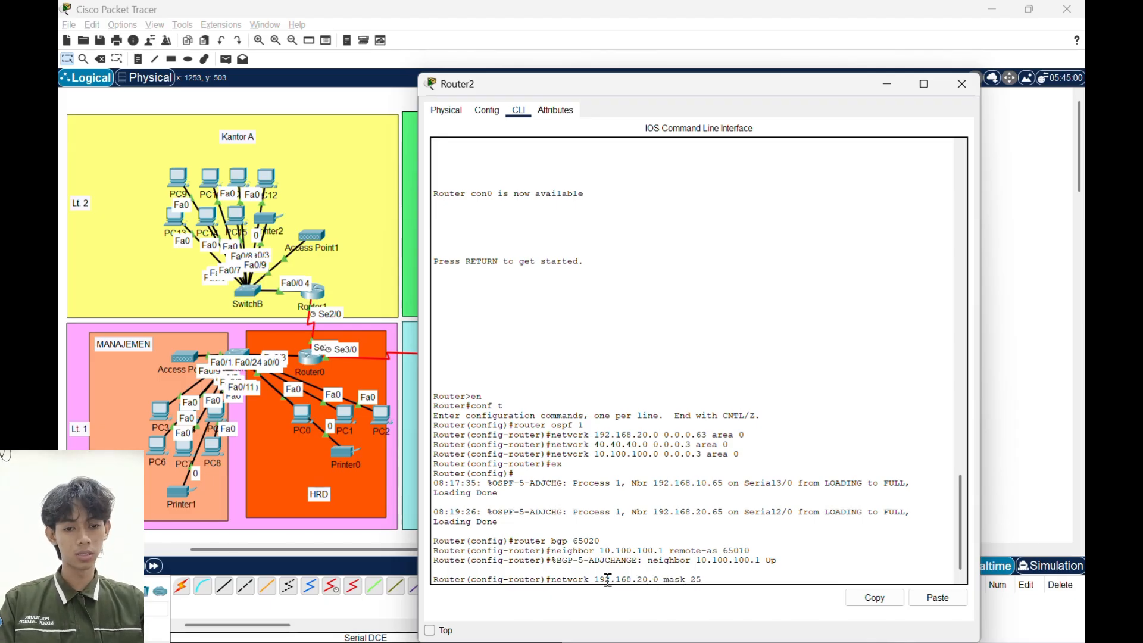
text(0)
key(Return)
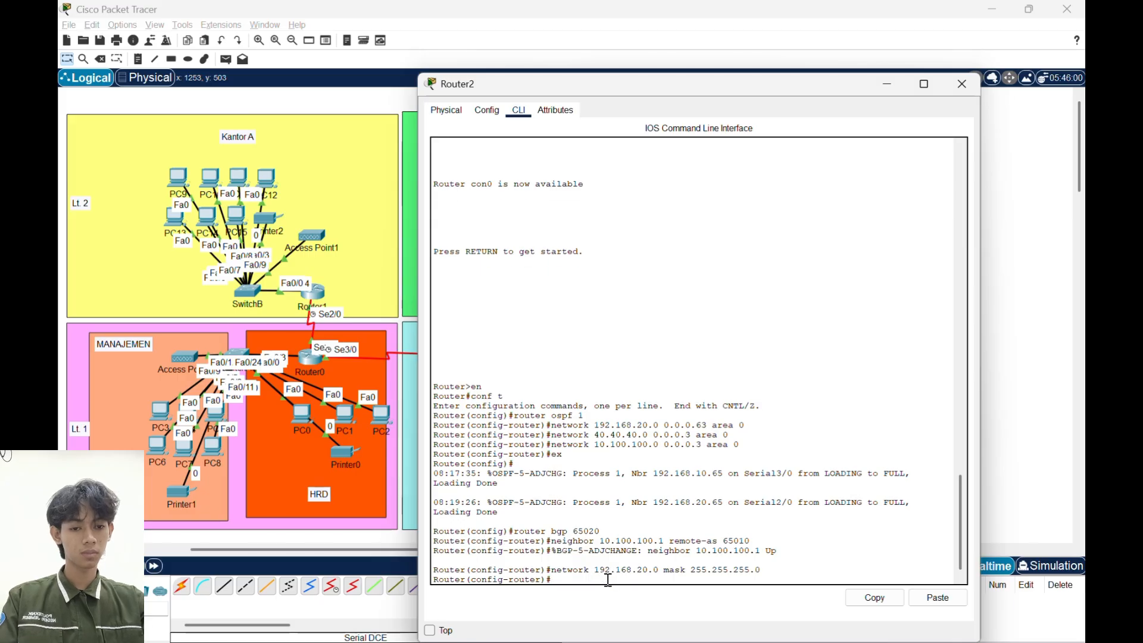
text(ex)
key(Return)
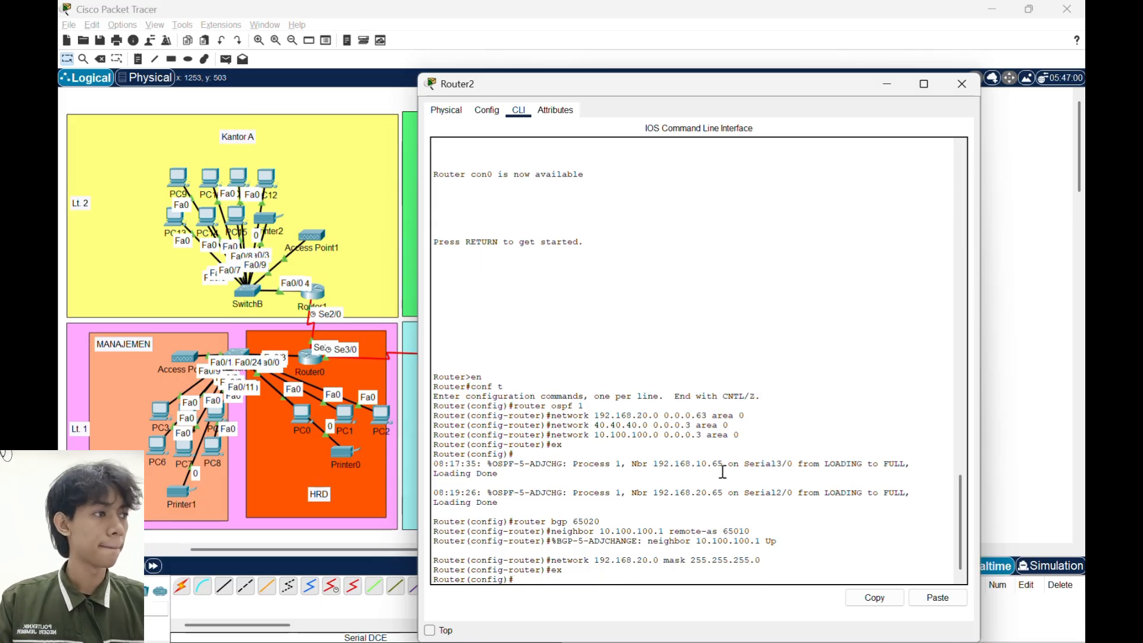
- Close Router2's window and test connectivity with a simple PDU from PC0 to PC16, firing it a second time
click(961, 83)
click(225, 59)
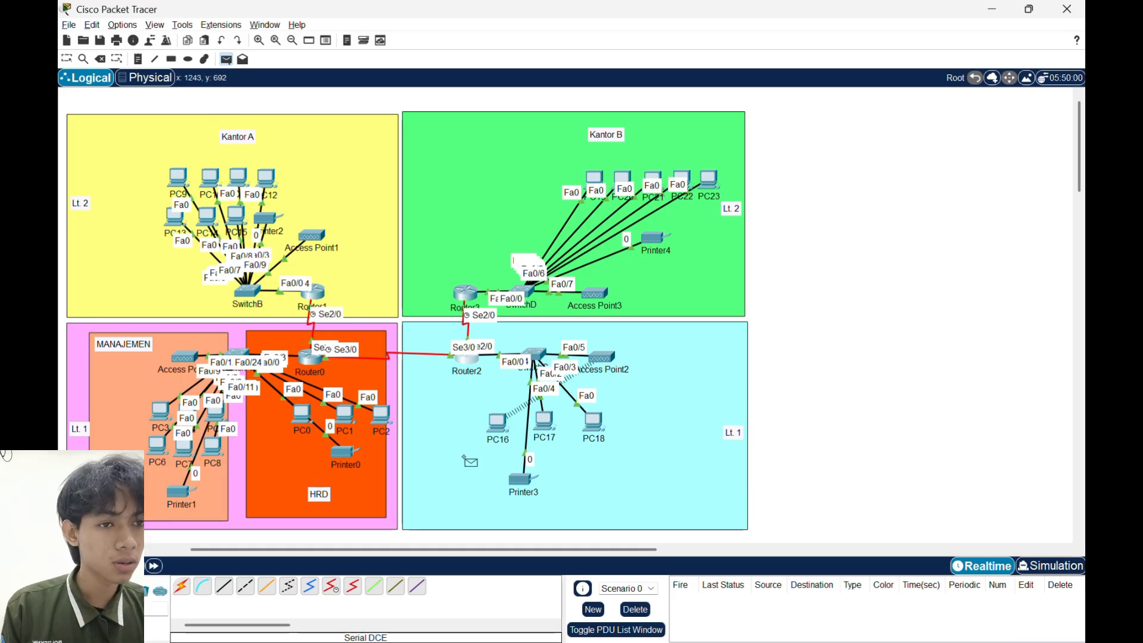
click(304, 413)
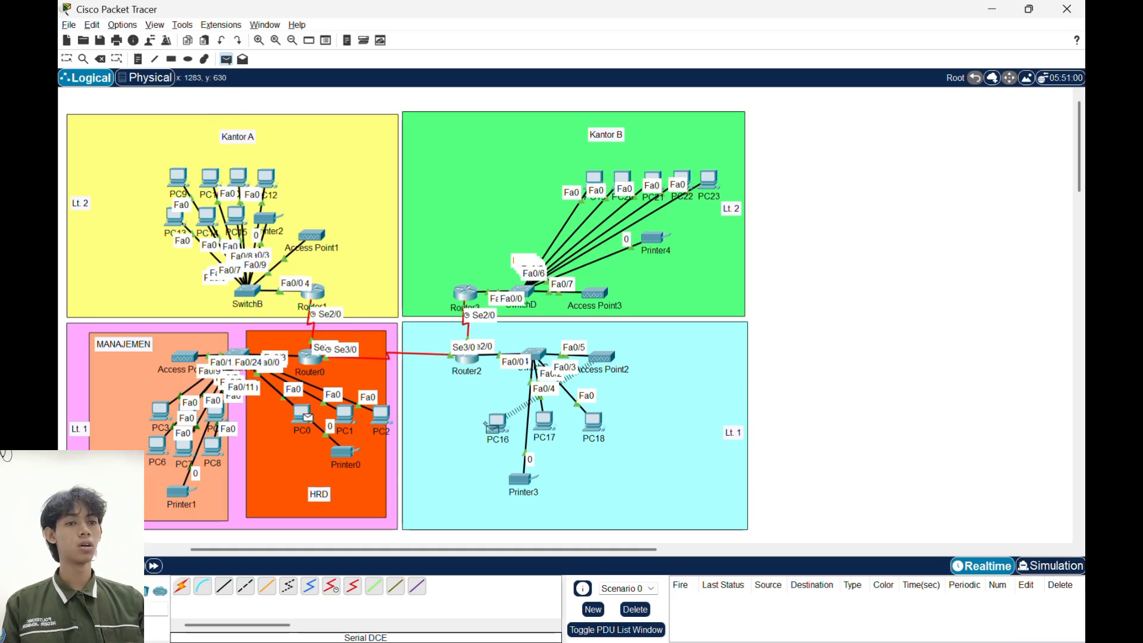
click(497, 424)
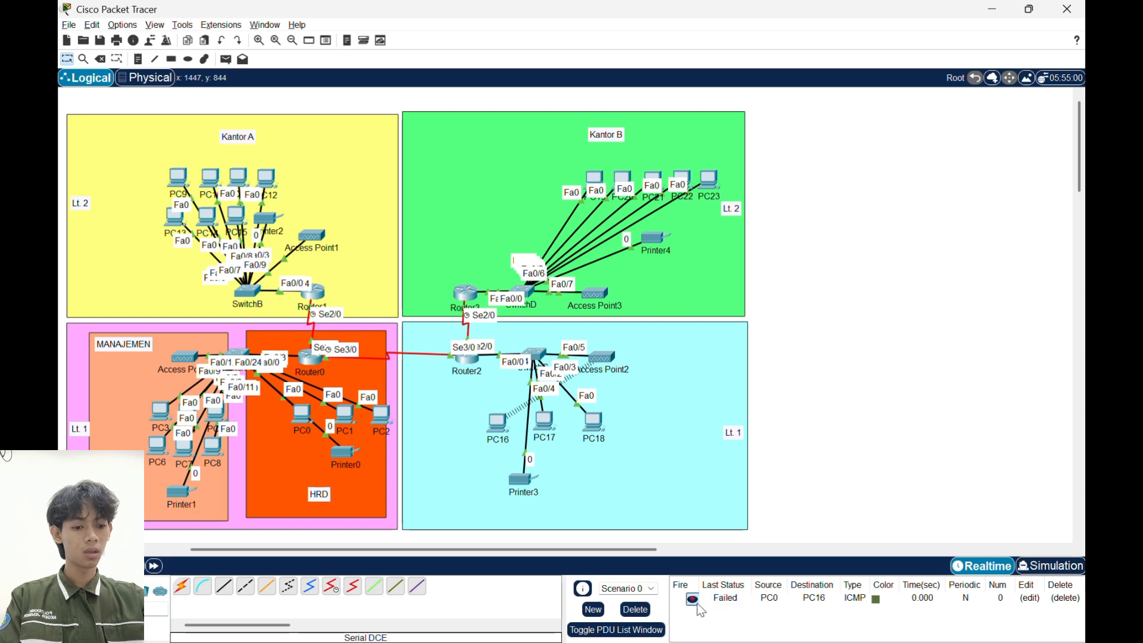
click(692, 600)
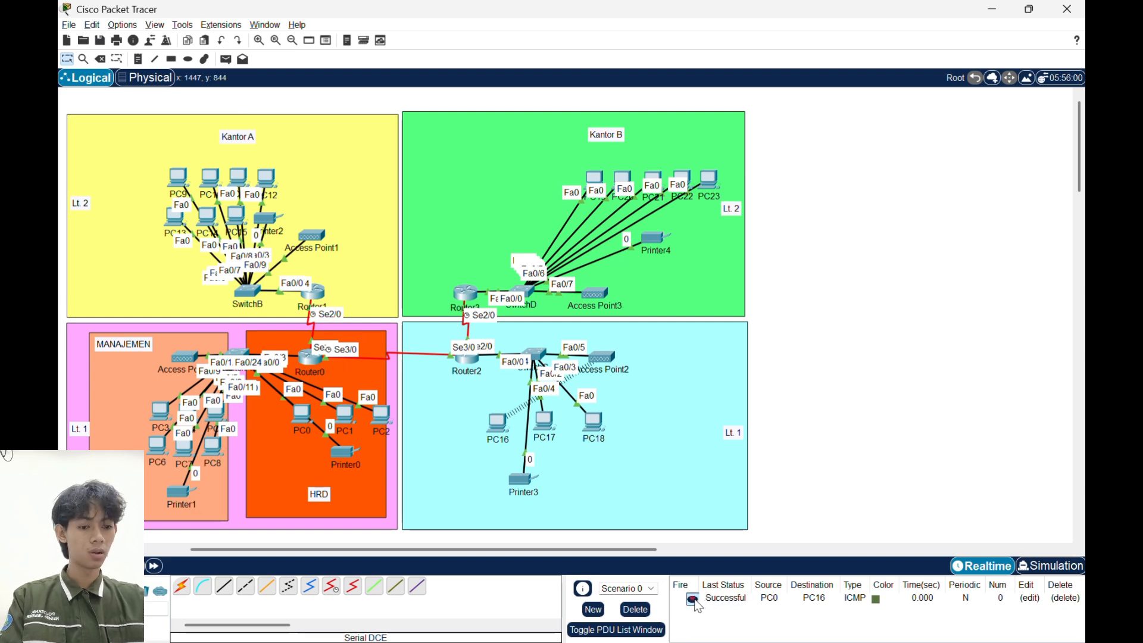
- Send a simple PDU from PC9 to PC0 and another new one from PC0 to PC16
click(226, 59)
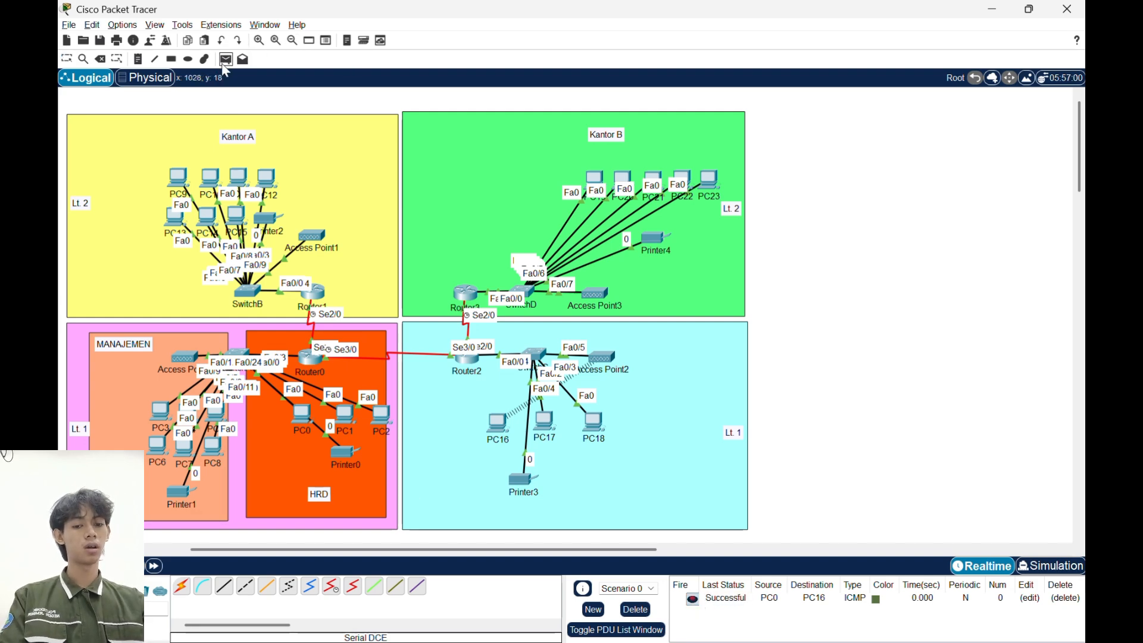
click(178, 177)
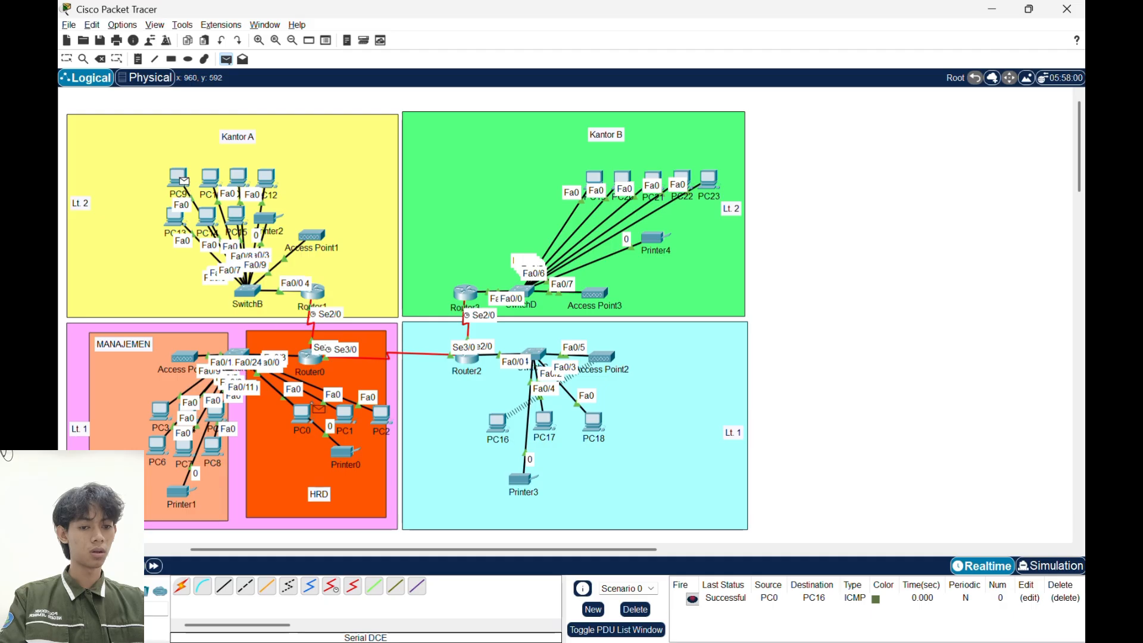
click(308, 411)
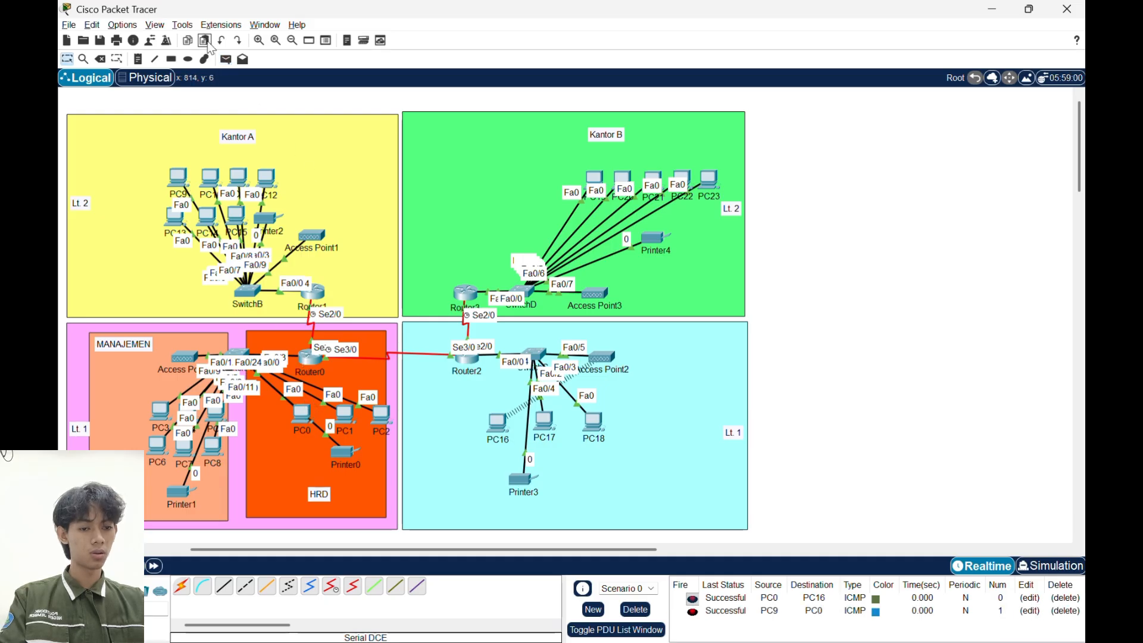
click(226, 60)
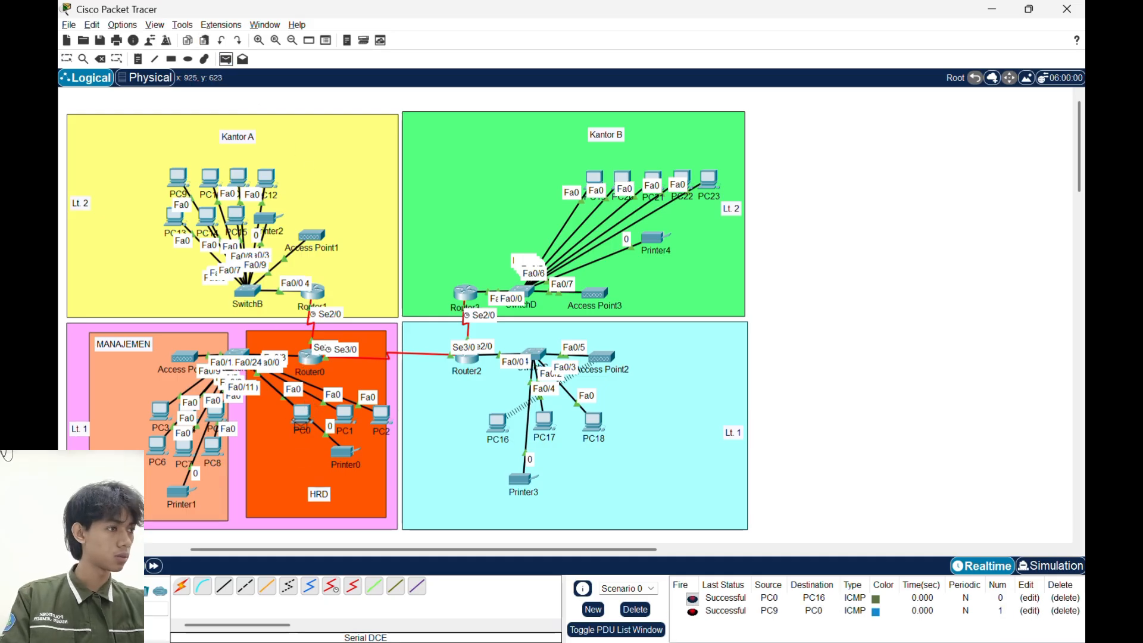
click(300, 416)
click(498, 424)
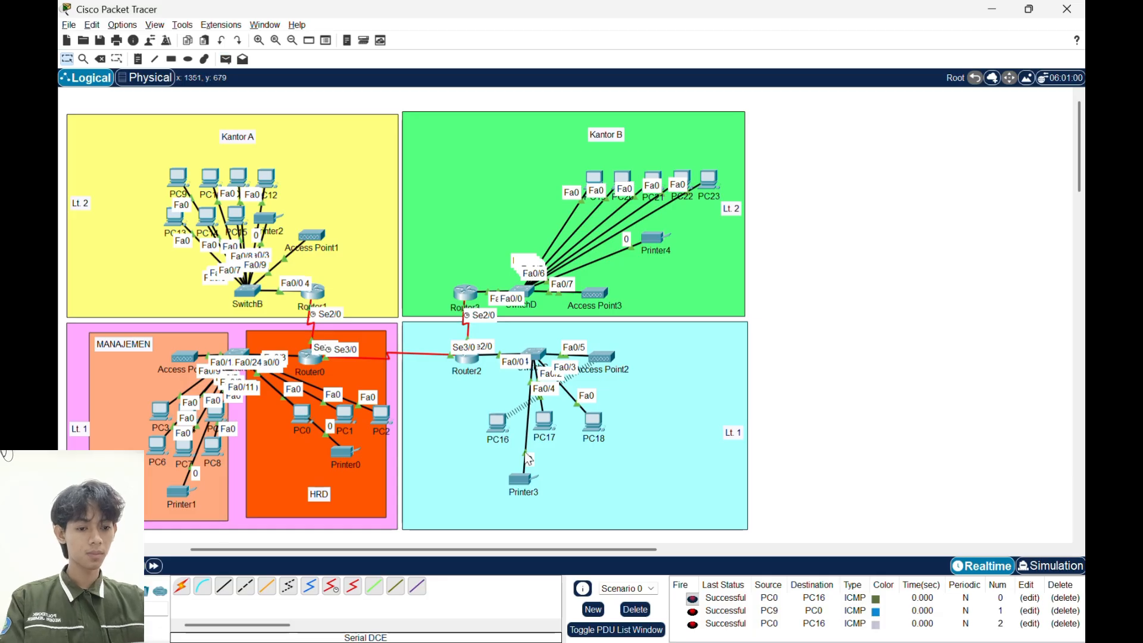
- Test connectivity from PC0 to PC19 in Kantor B with a simple PDU, firing it again from the PDU list
click(226, 59)
click(302, 416)
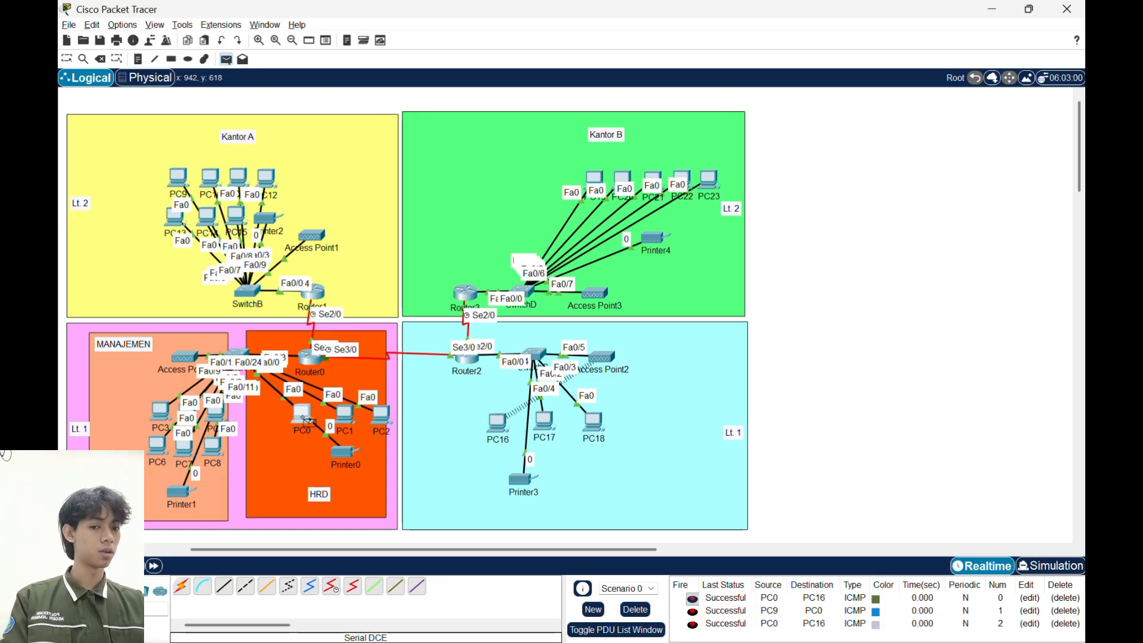
click(594, 180)
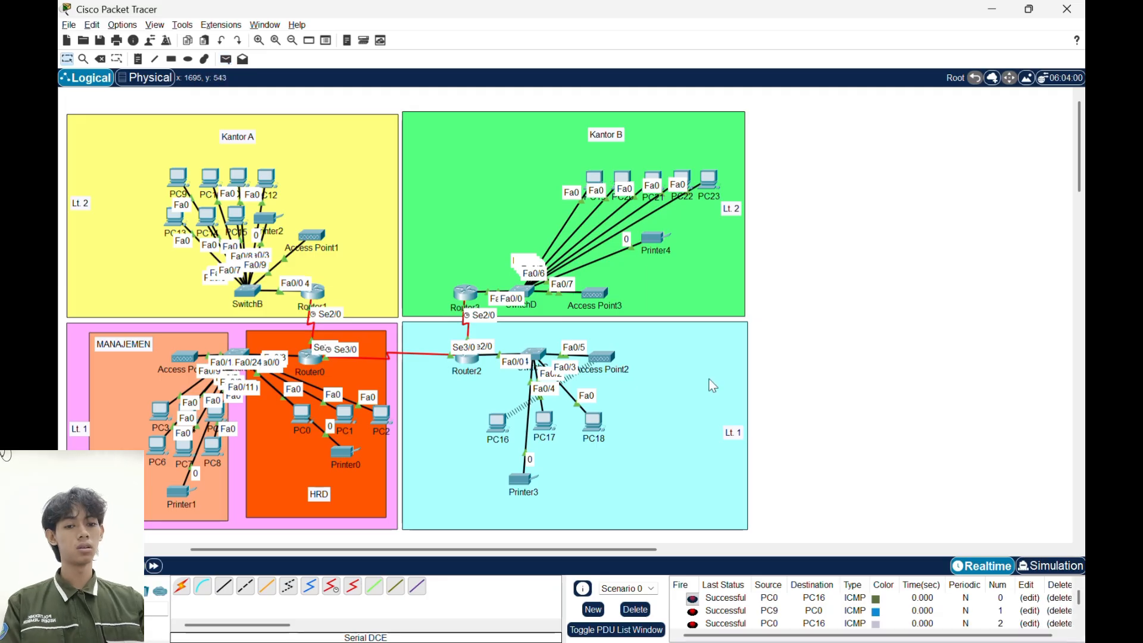
scroll(756, 602, down, 2)
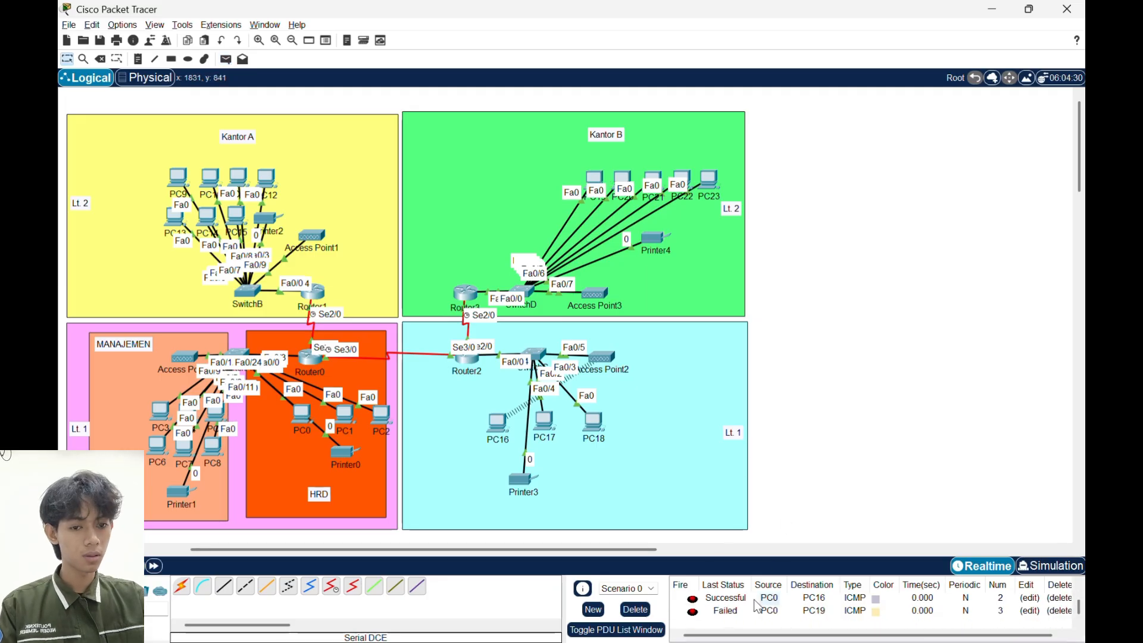
click(693, 617)
click(694, 617)
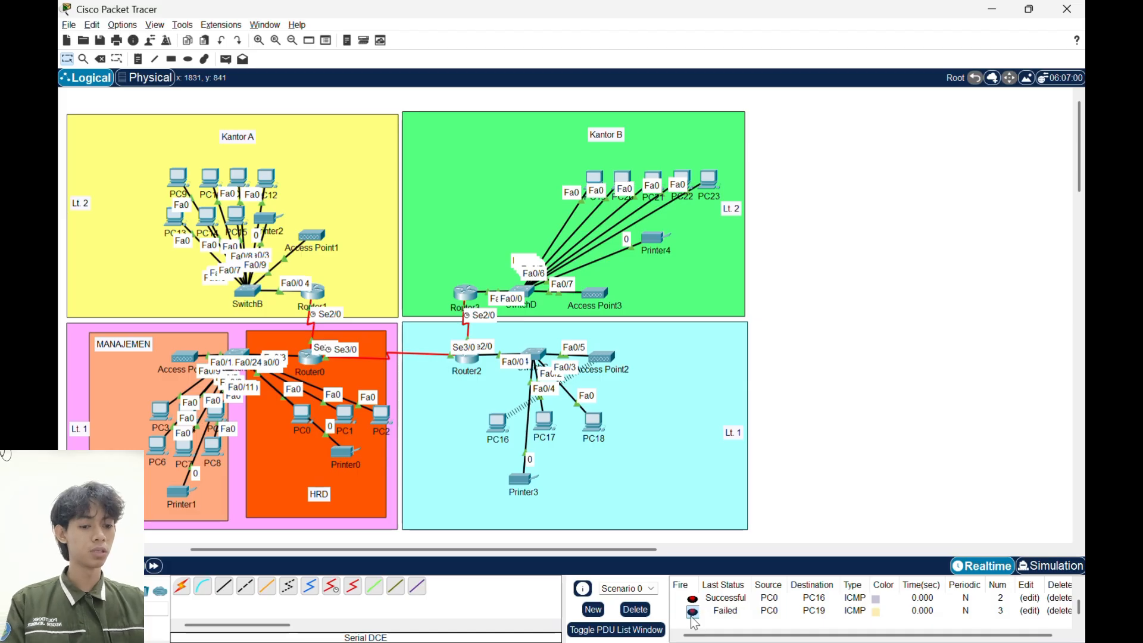
- Delete the current PDU scenario and send a simple PDU from PC17 to PC0
click(642, 608)
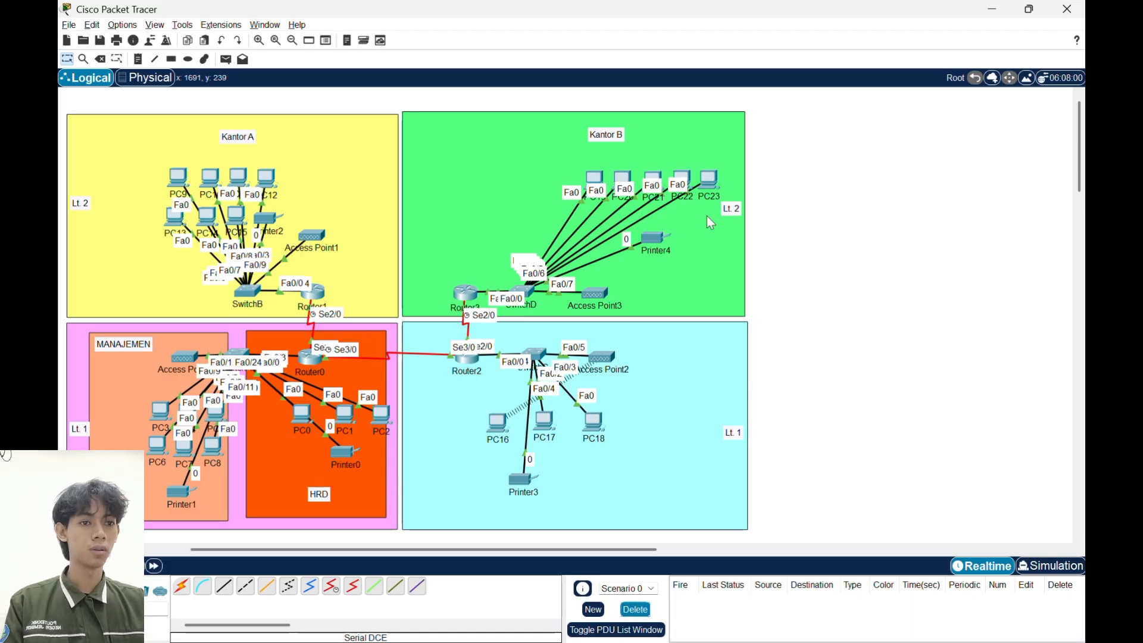
click(226, 59)
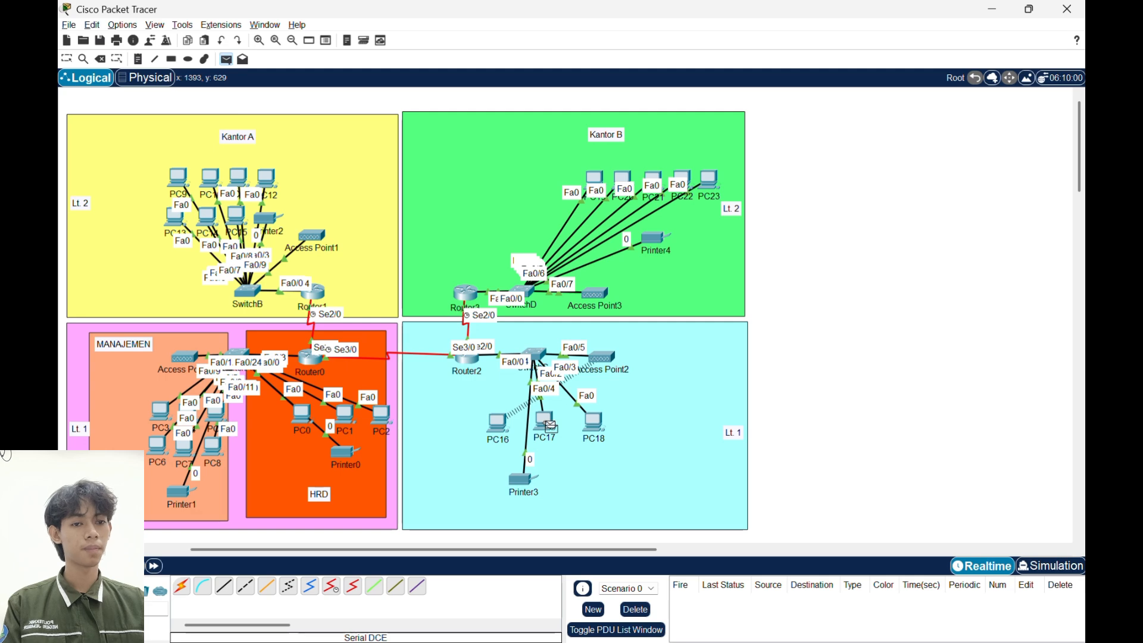
click(548, 423)
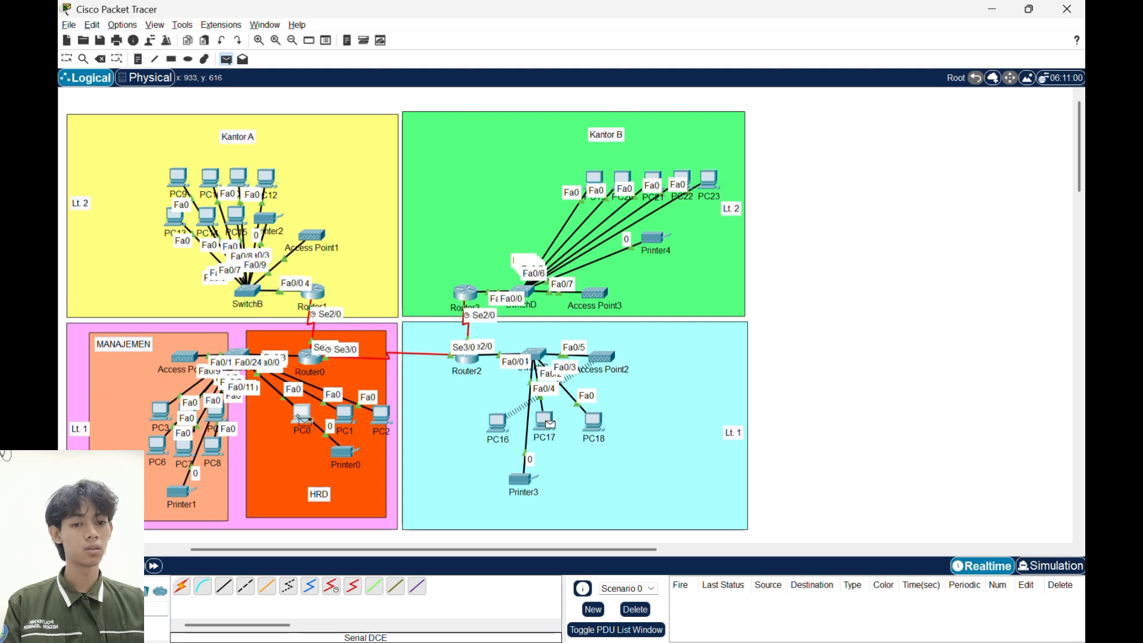
click(304, 420)
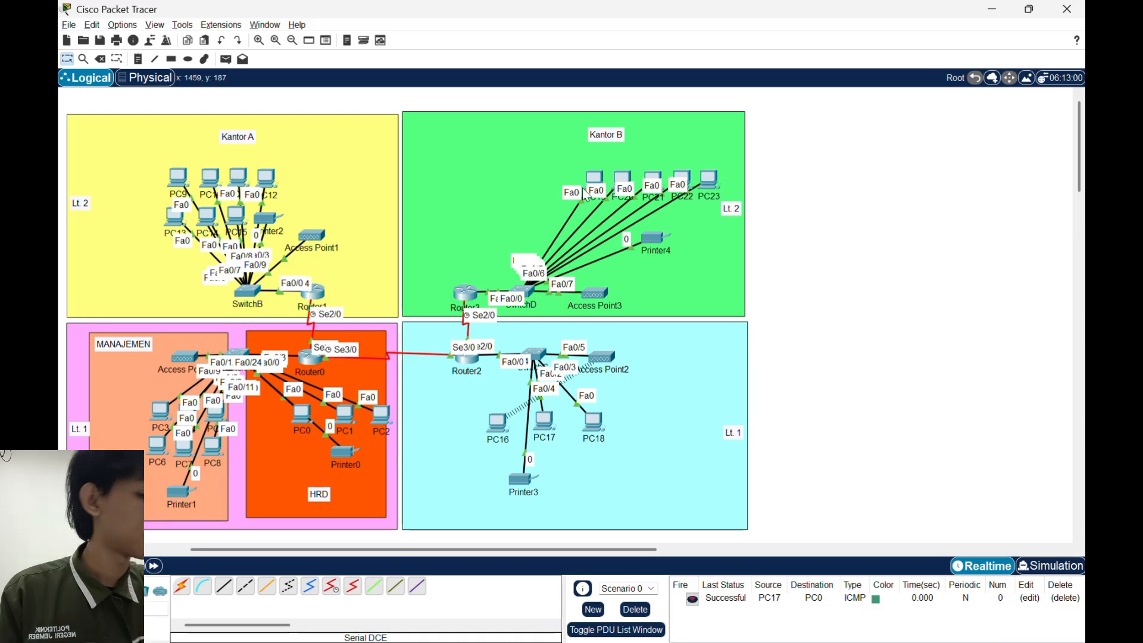
- Request a new DHCP address for PC19 by switching its IP configuration to Static and back to DHCP, then close its window
click(593, 182)
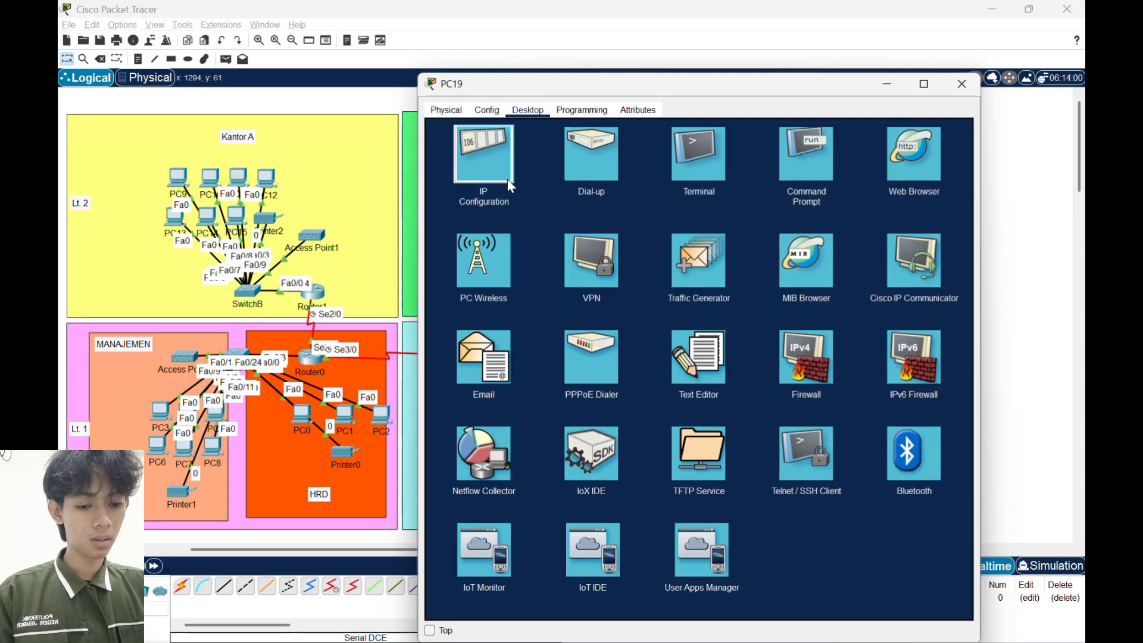
click(506, 177)
click(619, 176)
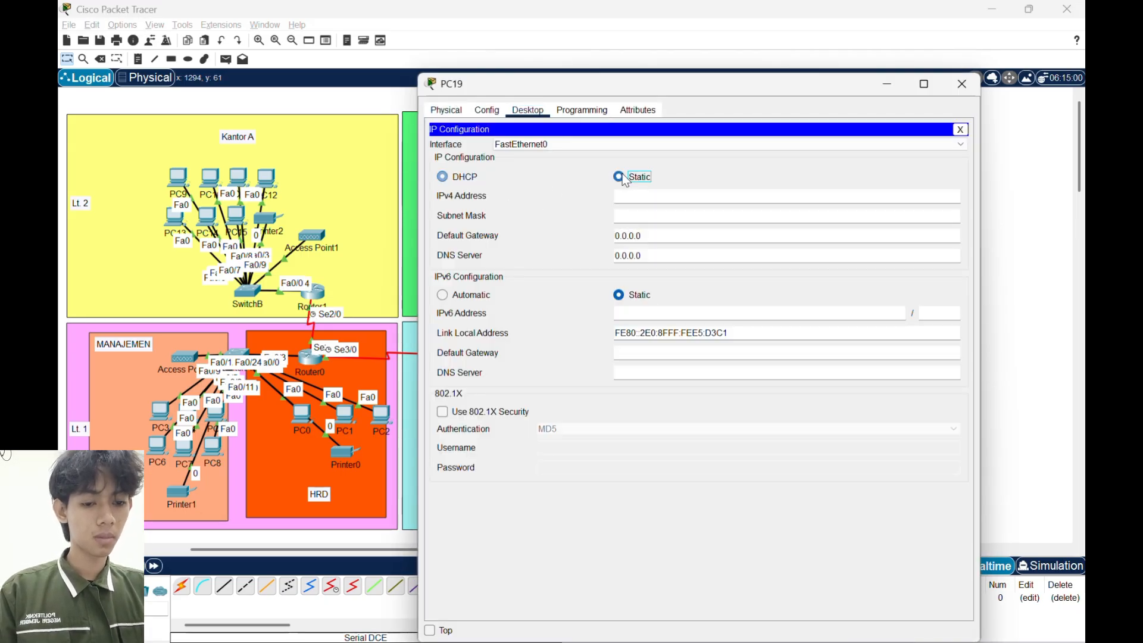
click(466, 178)
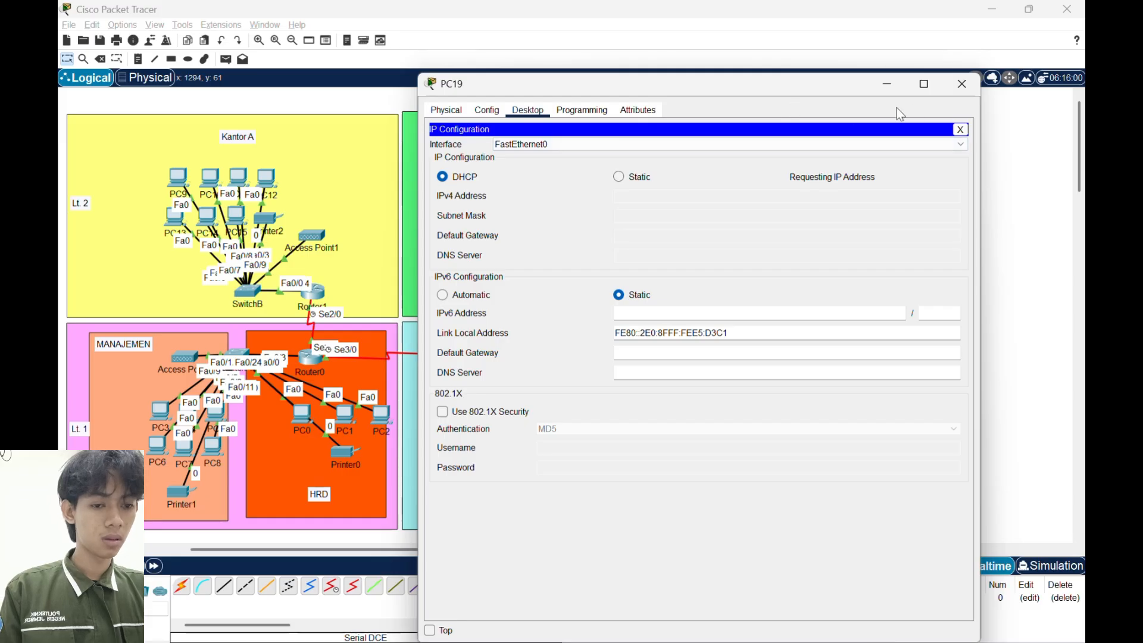
click(963, 84)
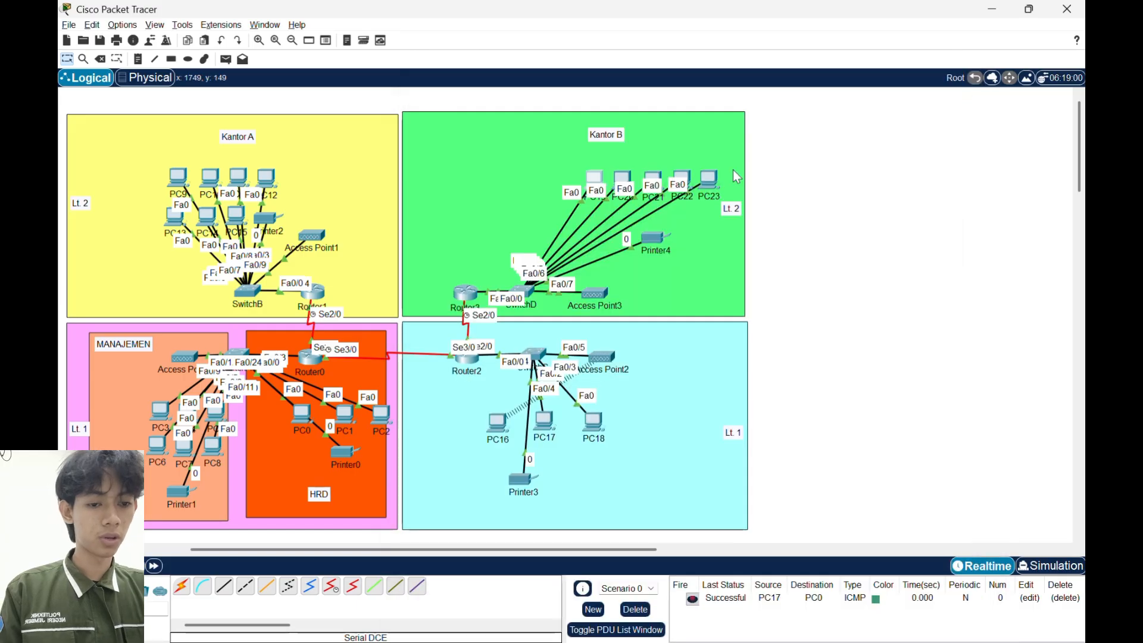
- Inspect the FastEthernet0/1 port settings on SwitchD in Kantor B, then close its window
click(532, 293)
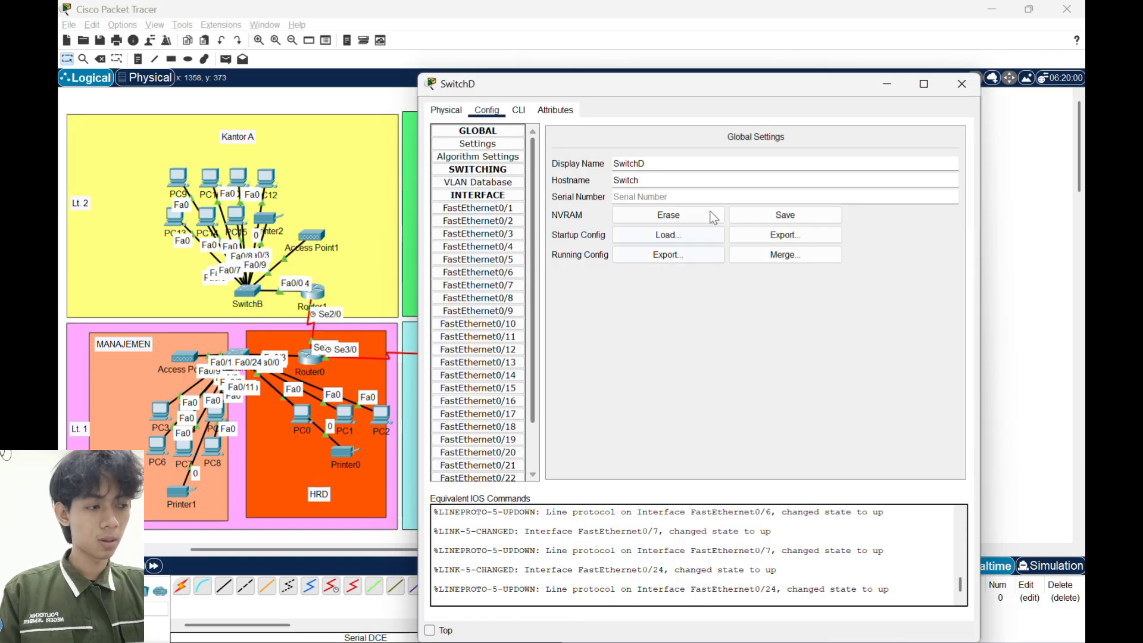
click(474, 209)
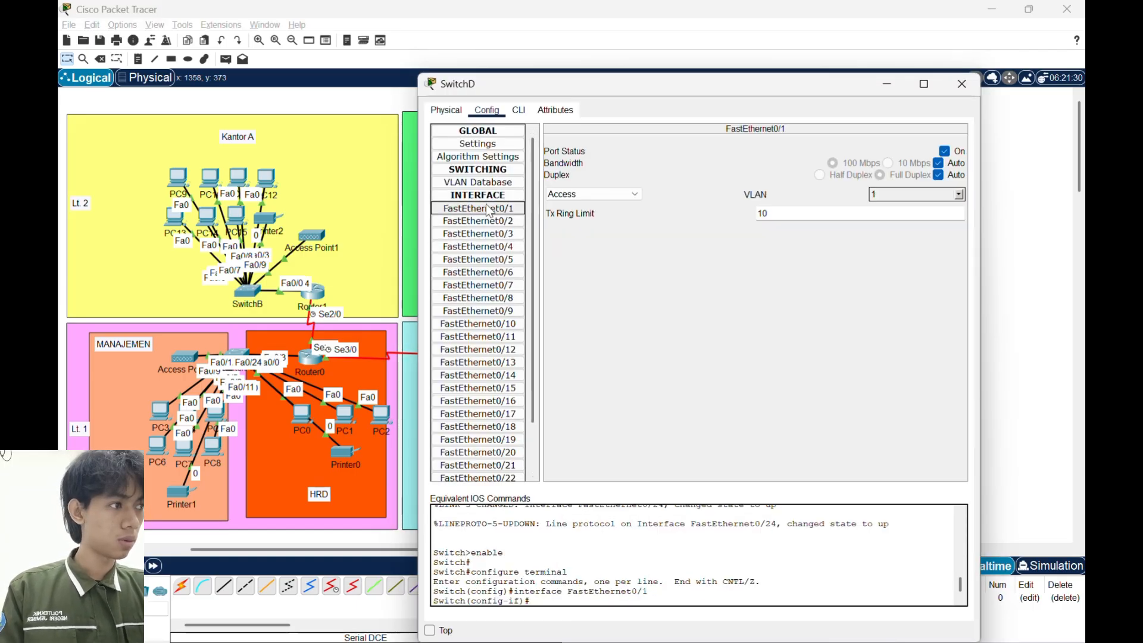
click(961, 84)
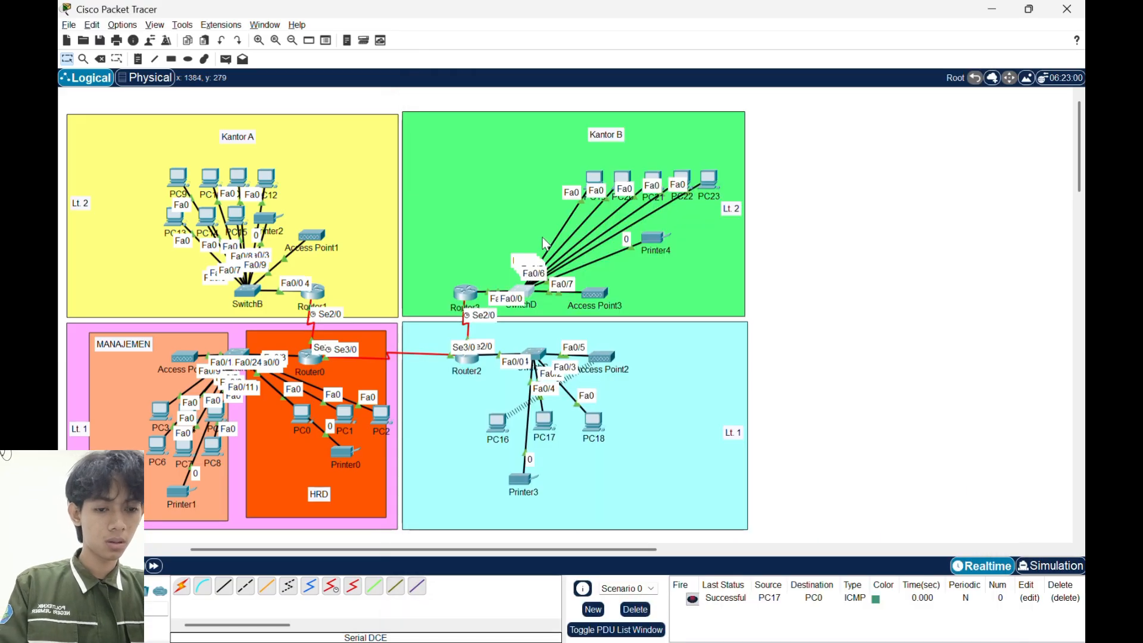
- Review the interface and DHCP commands in Router3's command-line history, and close its window
click(471, 298)
scroll(555, 340, up, 10)
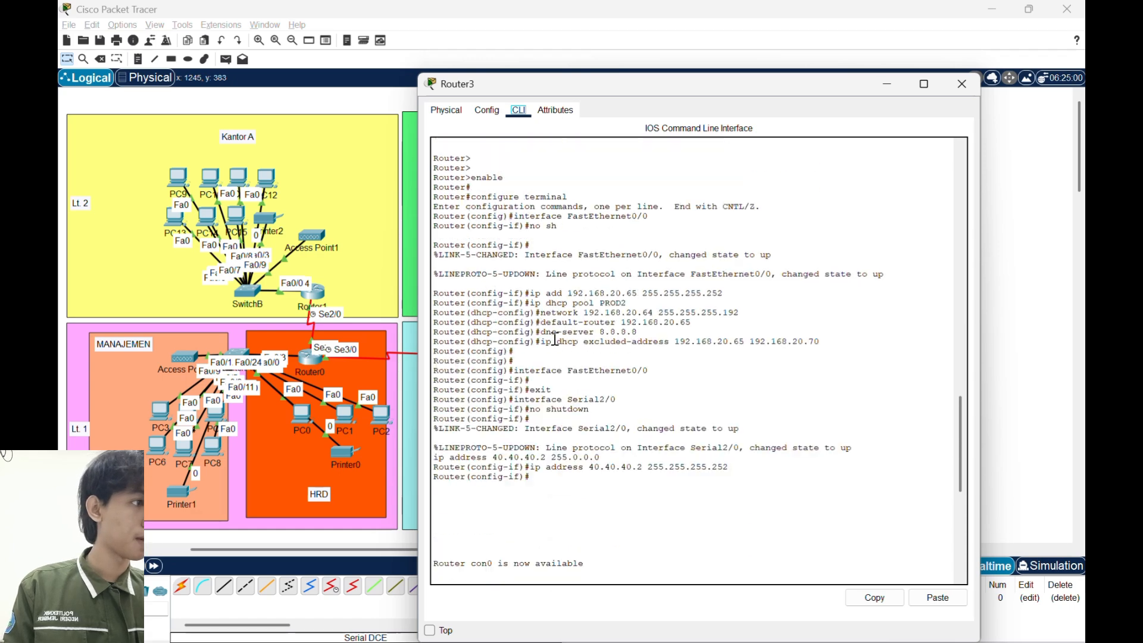
scroll(555, 339, up, 3)
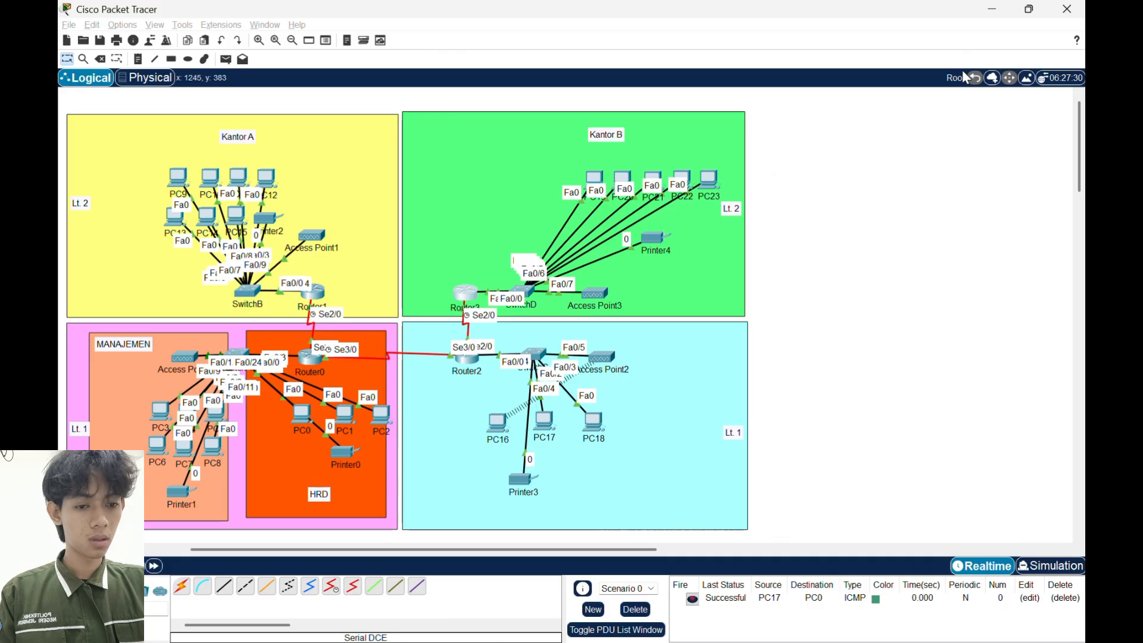
click(963, 82)
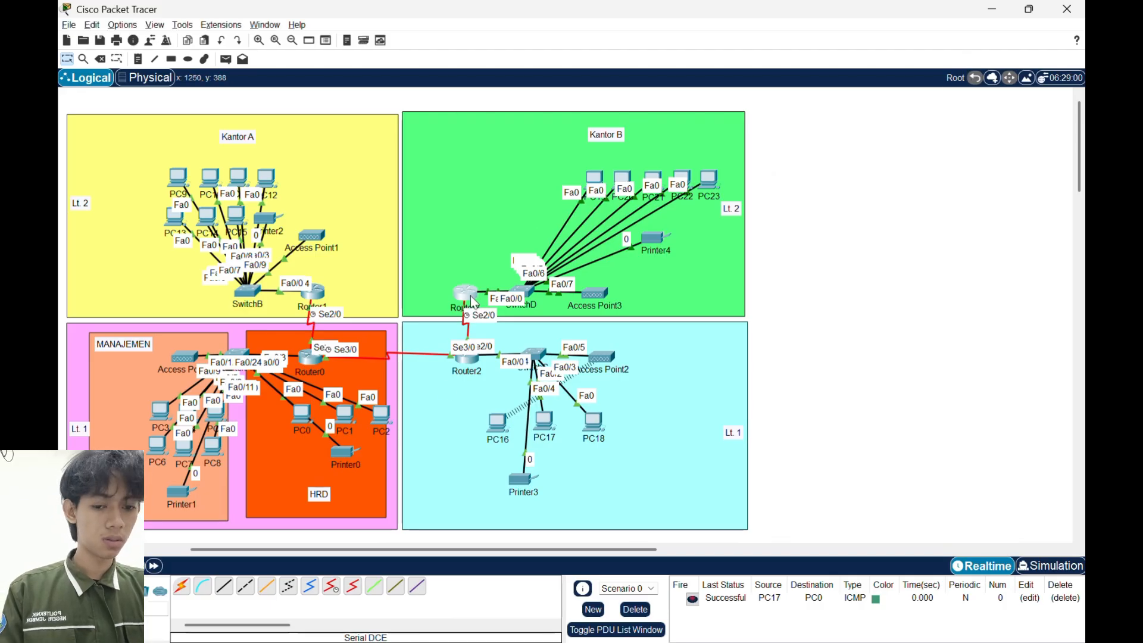
- Move Router3 slightly within Kantor B and send a simple PDU from PC9 to PC17
drag(473, 301, 495, 292)
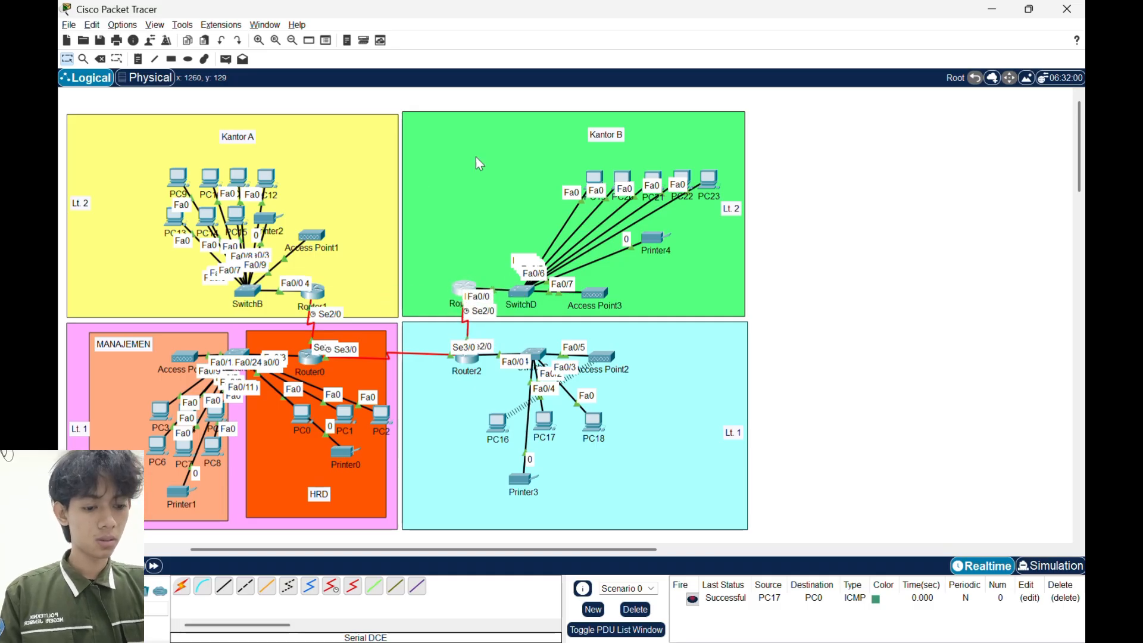
click(226, 59)
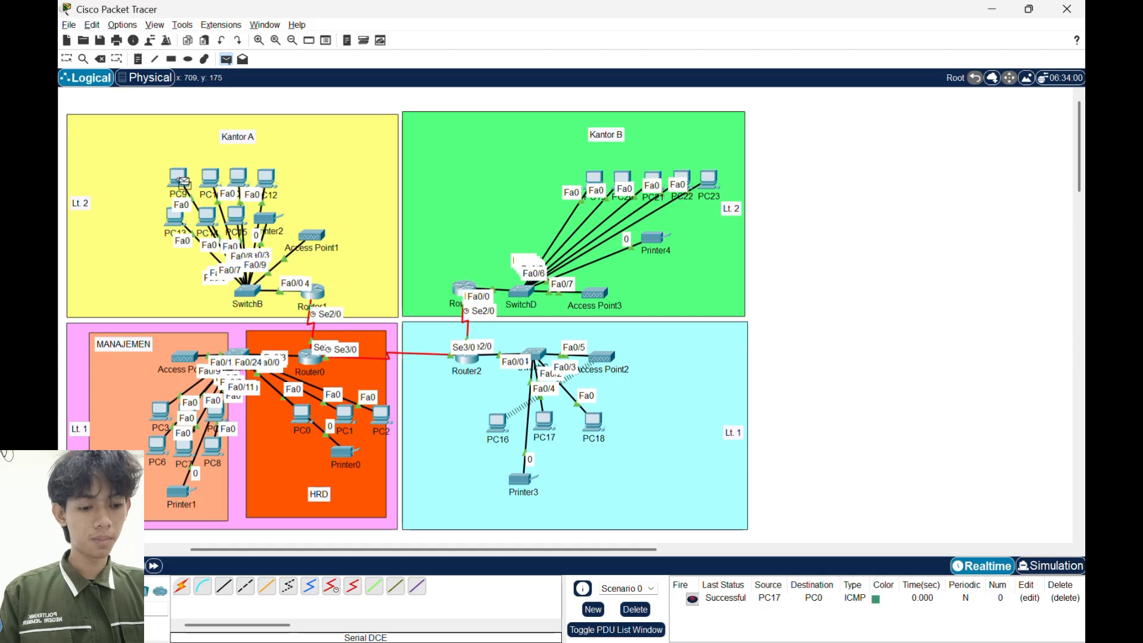
click(179, 180)
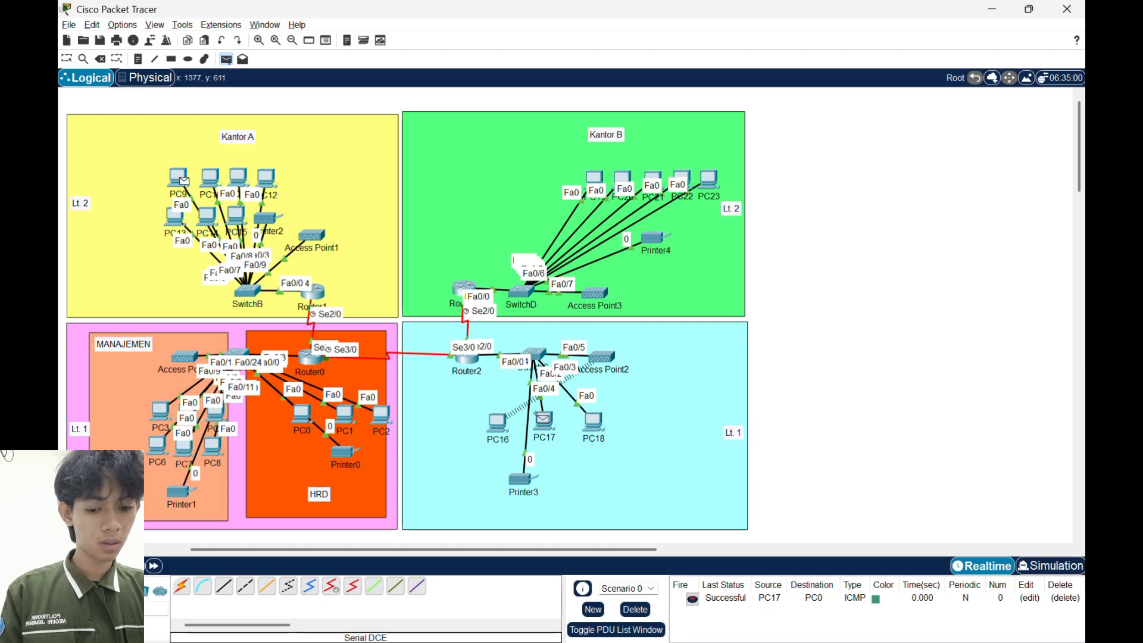
click(543, 419)
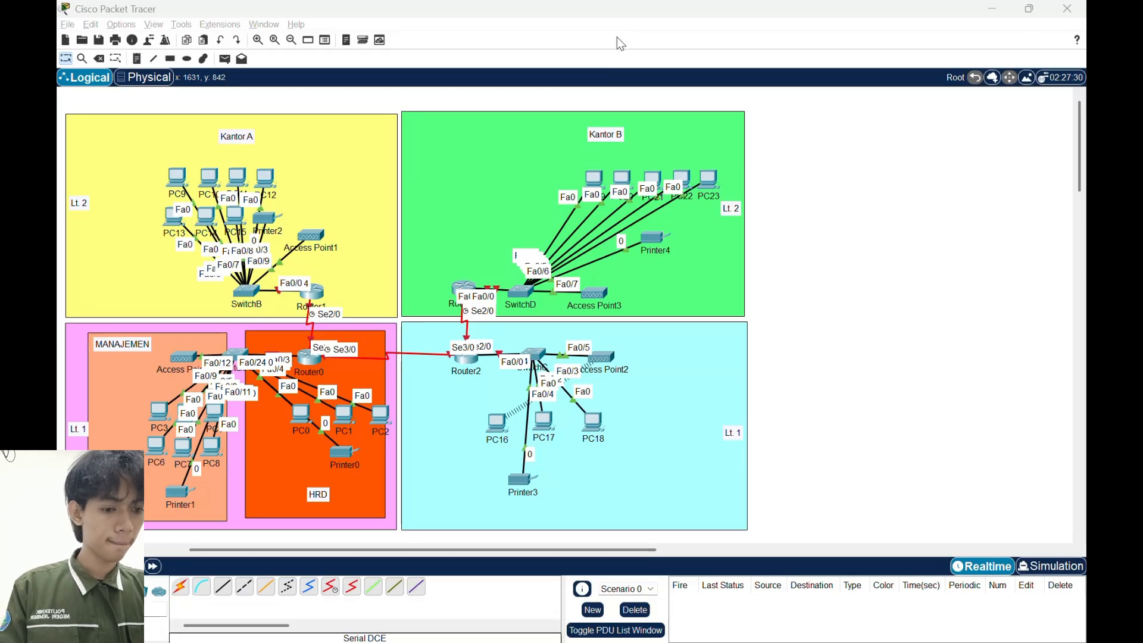
- Open SwitchA's command line and enter global configuration mode
click(242, 359)
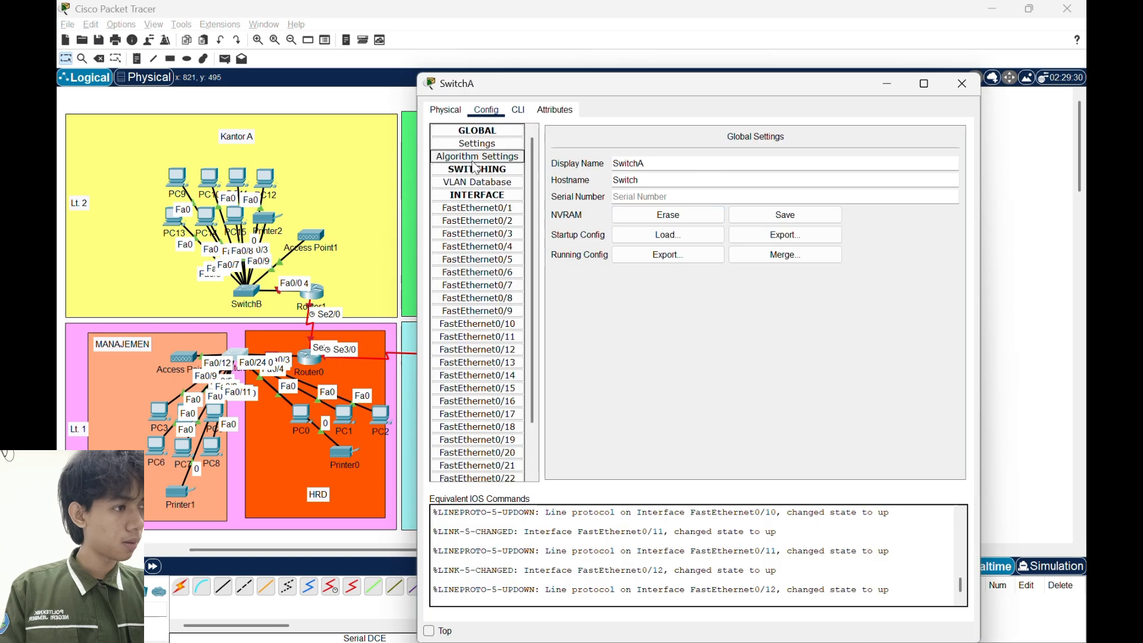
click(516, 110)
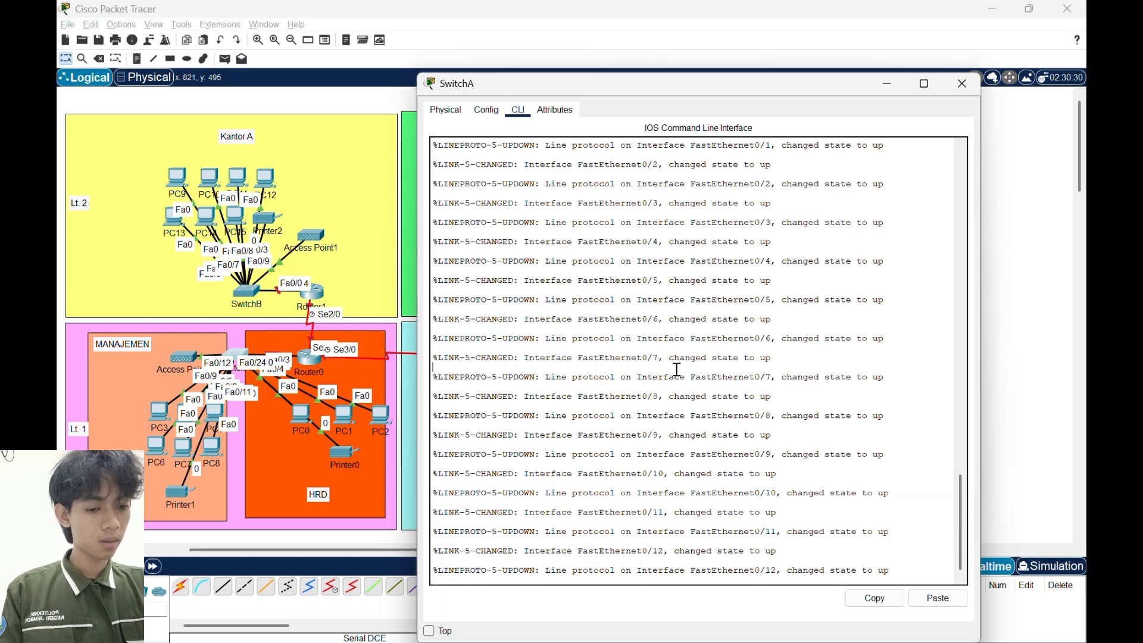
key(Return)
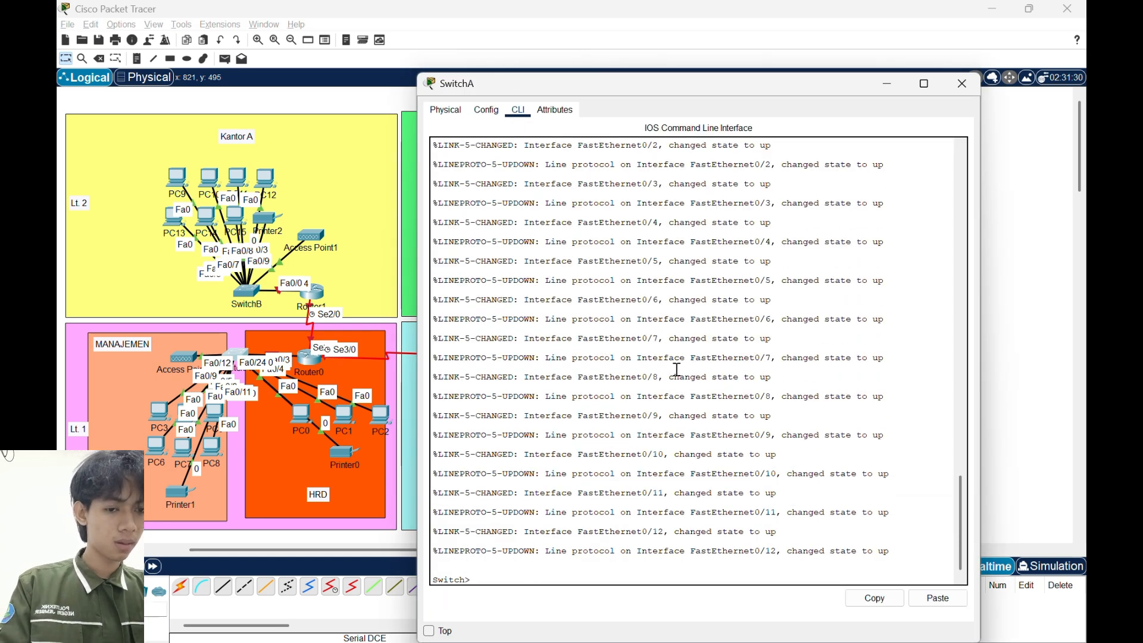
text(en)
key(Return)
text(conf t)
key(Return)
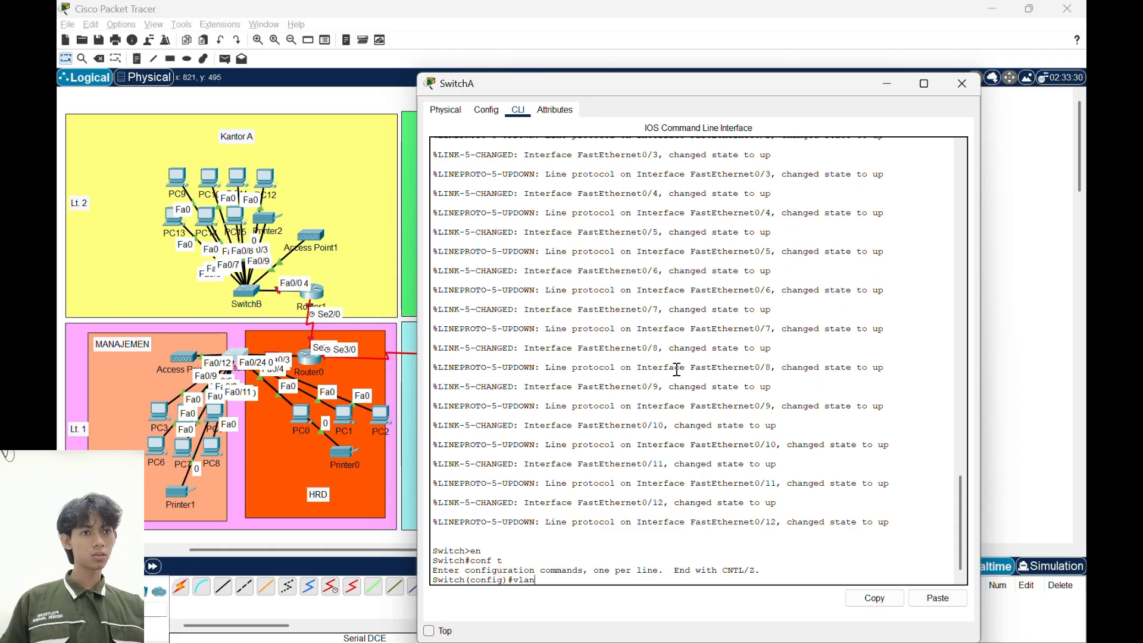
- Create VLAN 10 on SwitchA, name it HRD and exit the VLAN configuration
text(vlan 10)
key(Return)
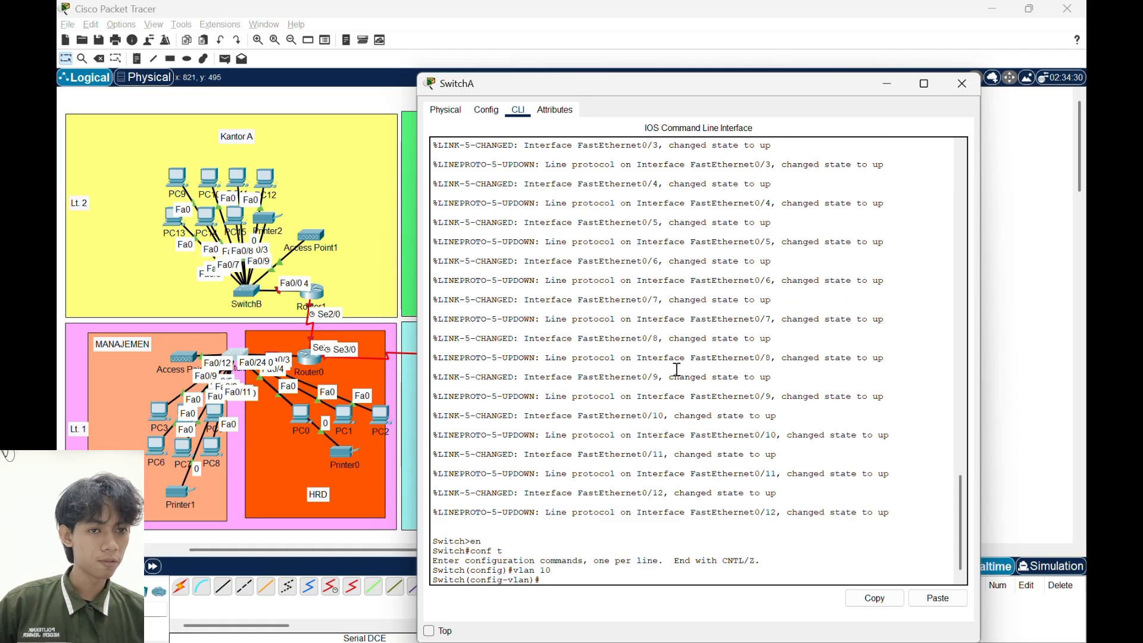
text(name HRD)
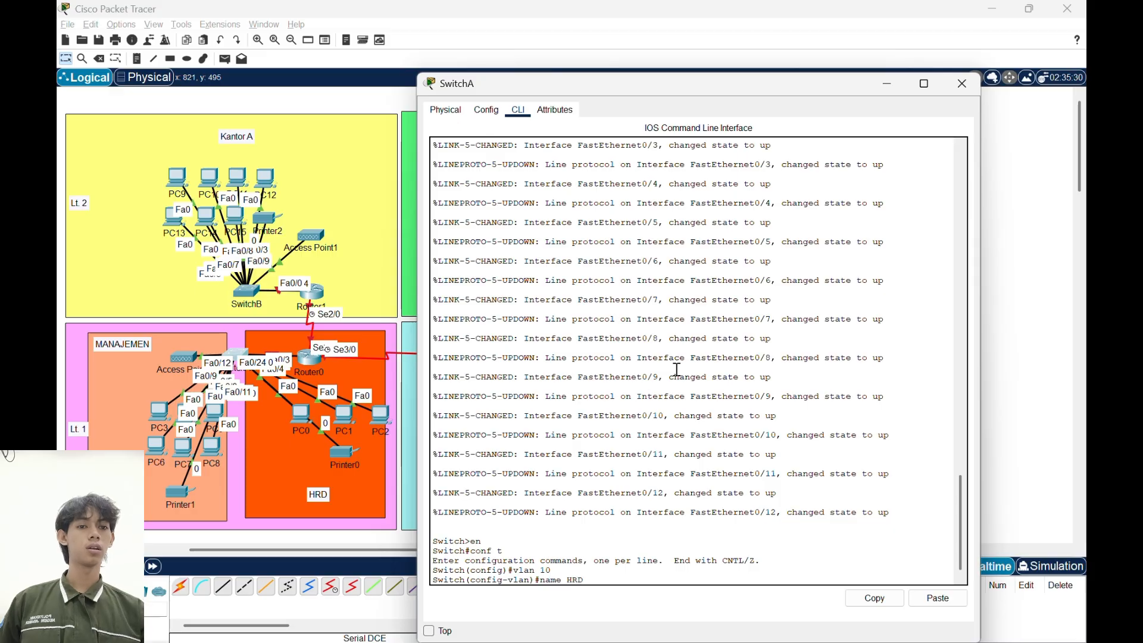
key(Return)
text(ex)
key(Return)
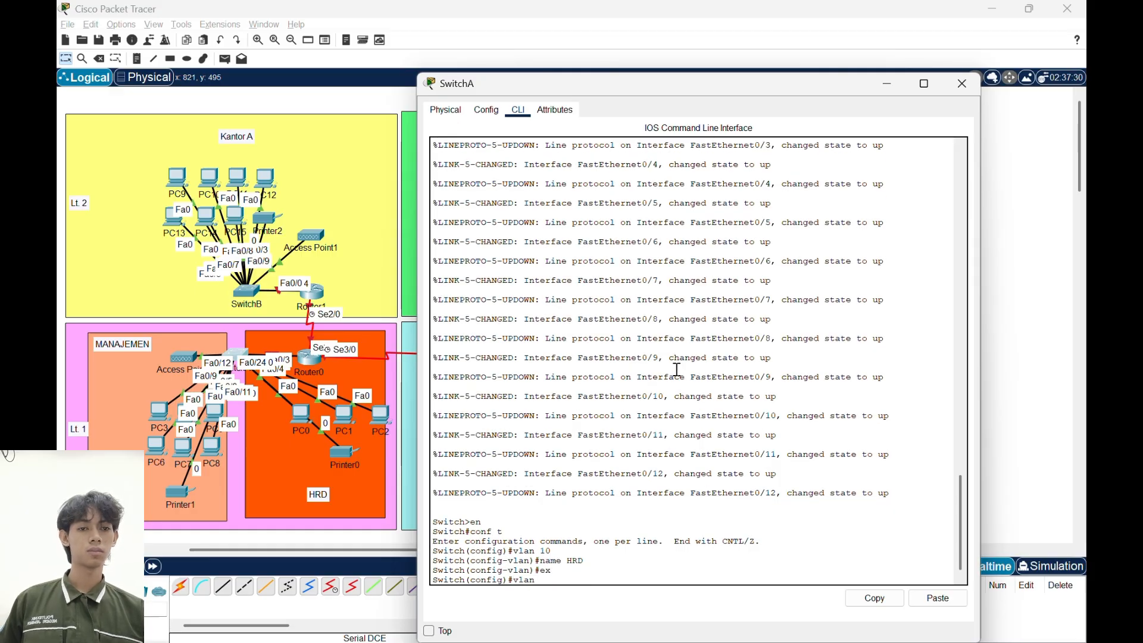
- Create VLAN 20 on SwitchA, name it MANAJEMEN and exit the VLAN configuration
text(vlan 20)
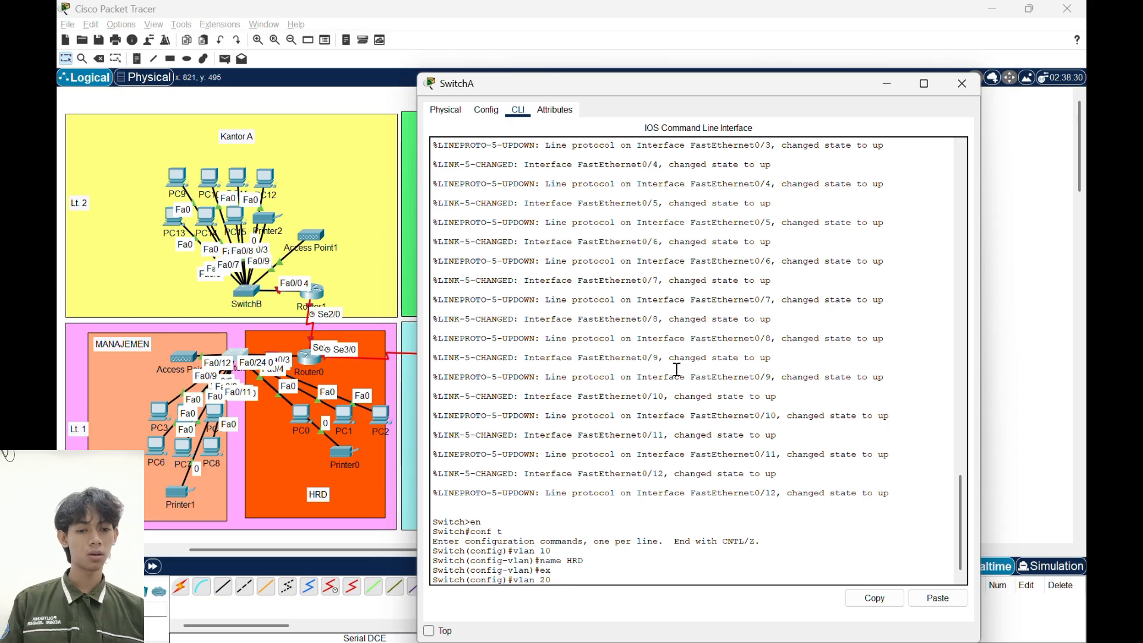
key(Return)
text(name M)
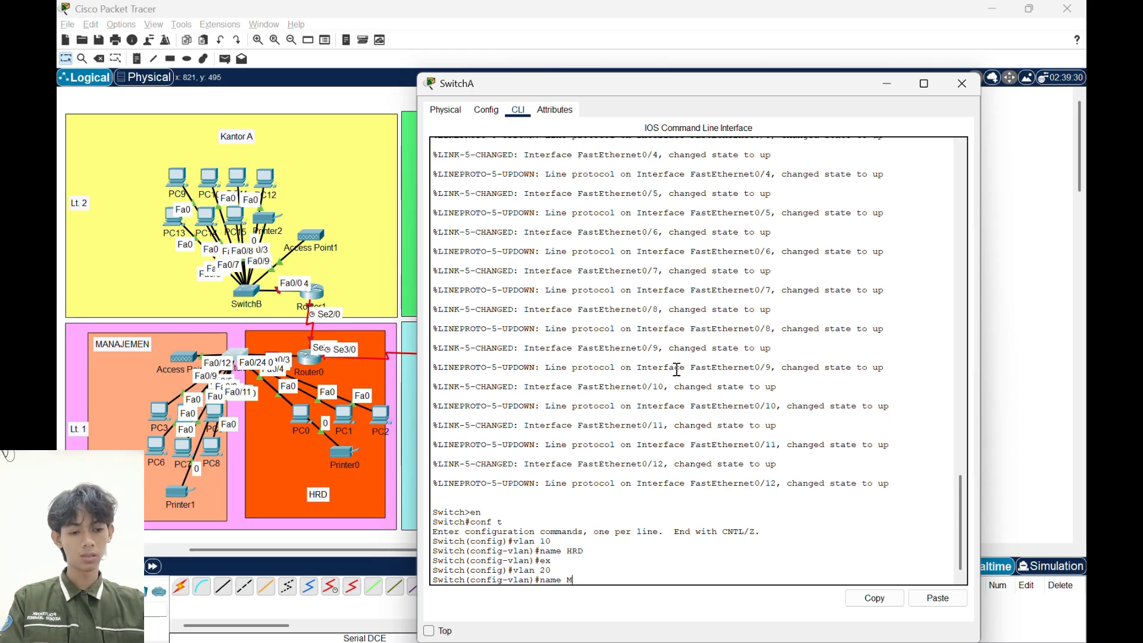
text(ANAJEM)
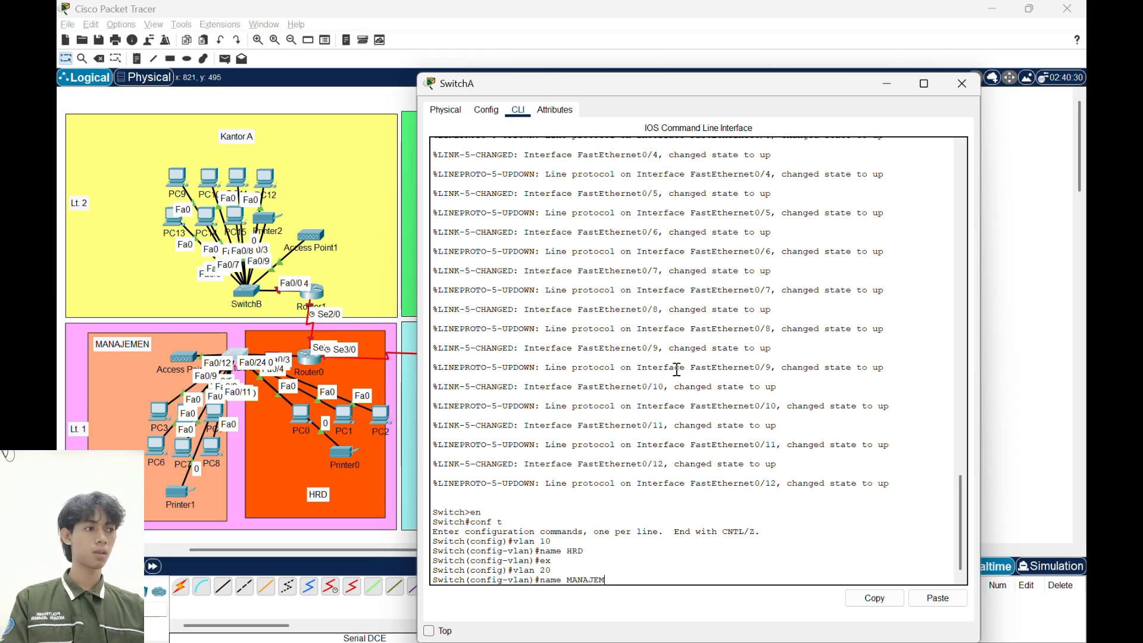
text(EN)
key(Return)
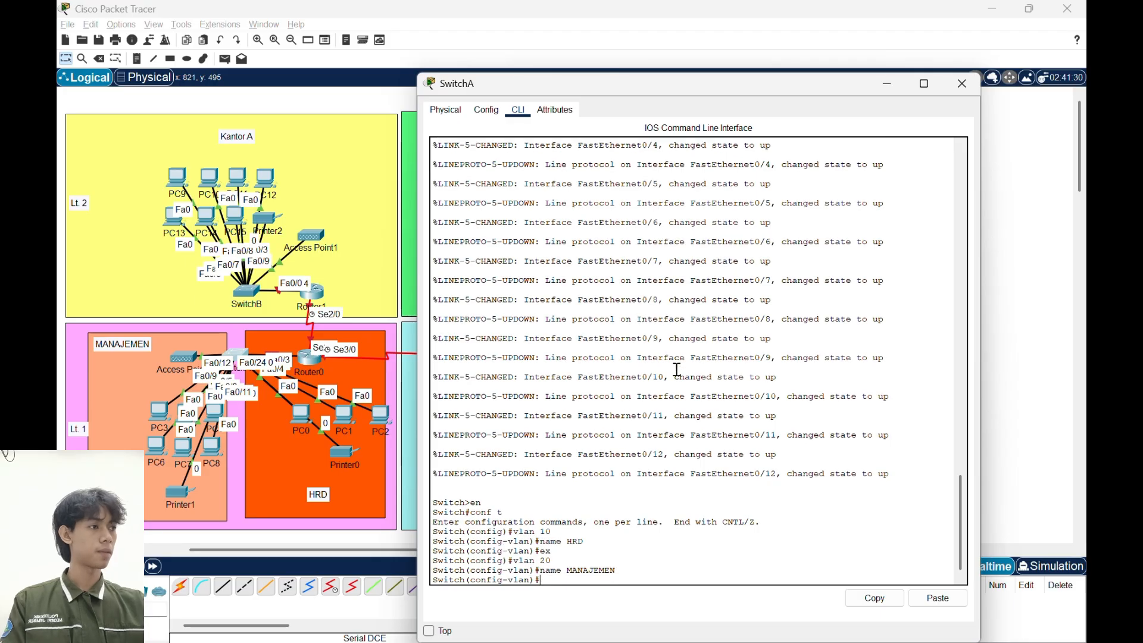
text(ex)
key(Return)
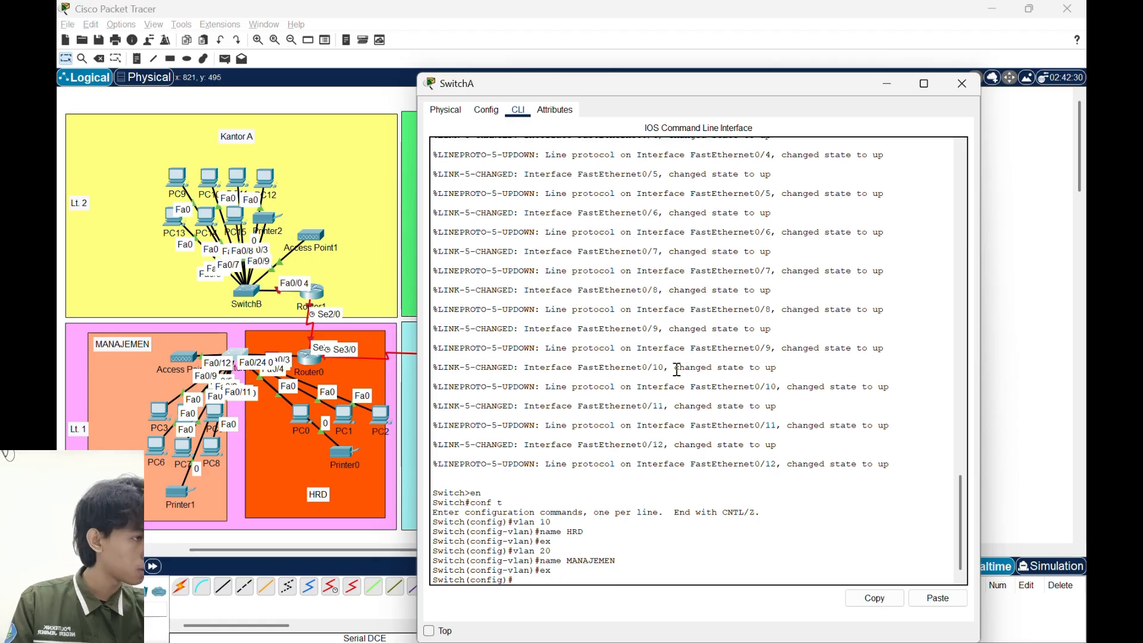
- Set SwitchA's interface fa0/24 to trunk mode and exit the interface configuration
text(int fa)
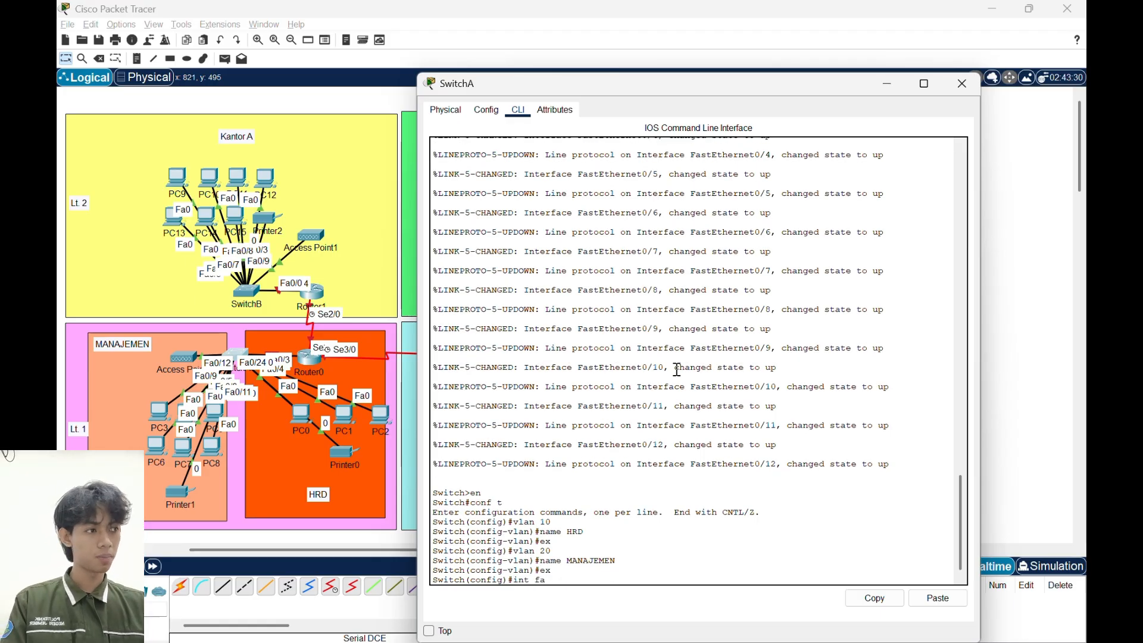
text(0/24)
key(Return)
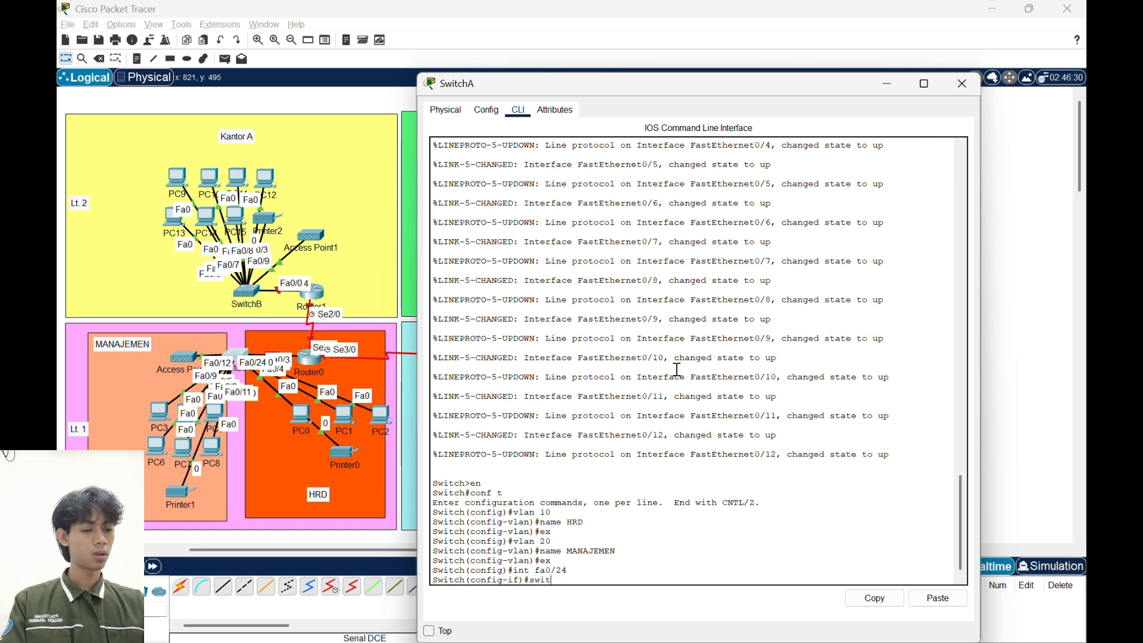
text(switchport m)
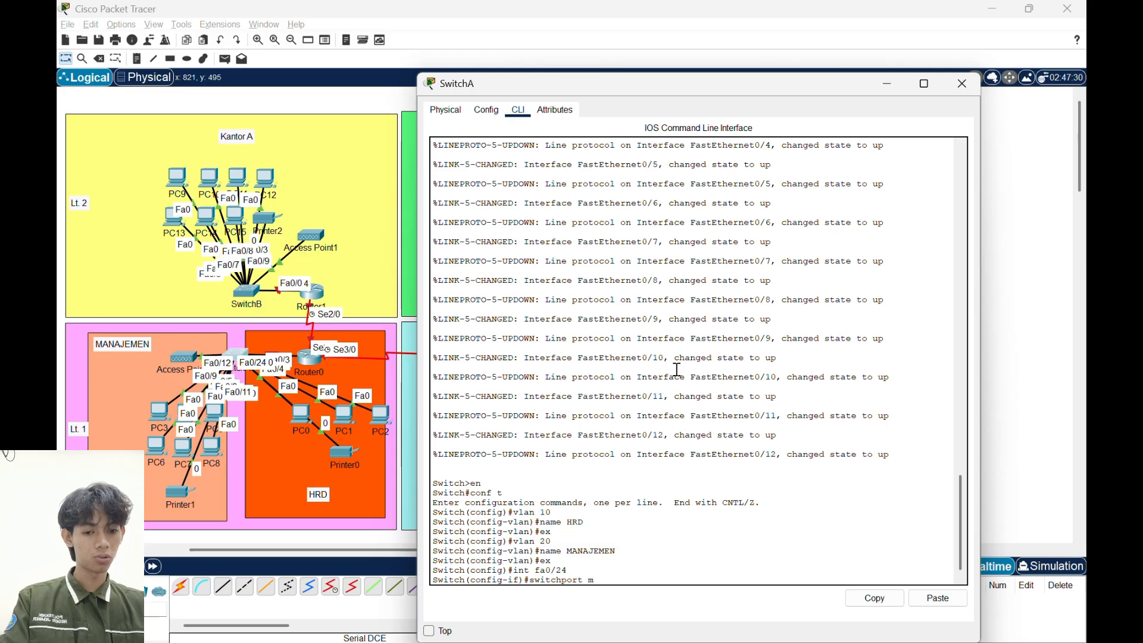
text(ode)
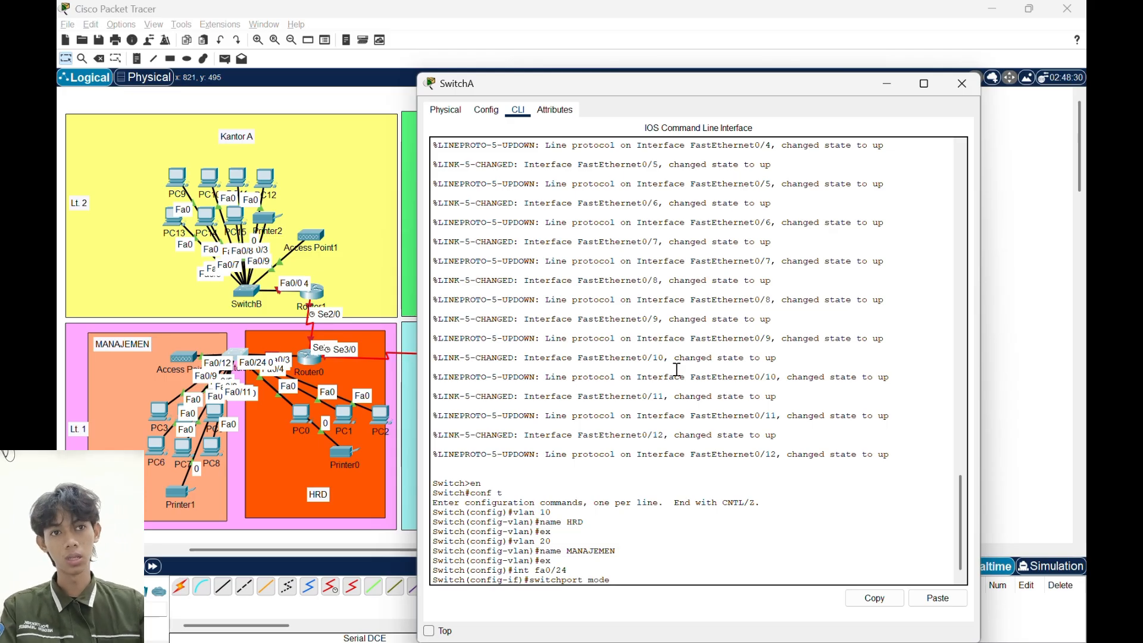
text( trunk)
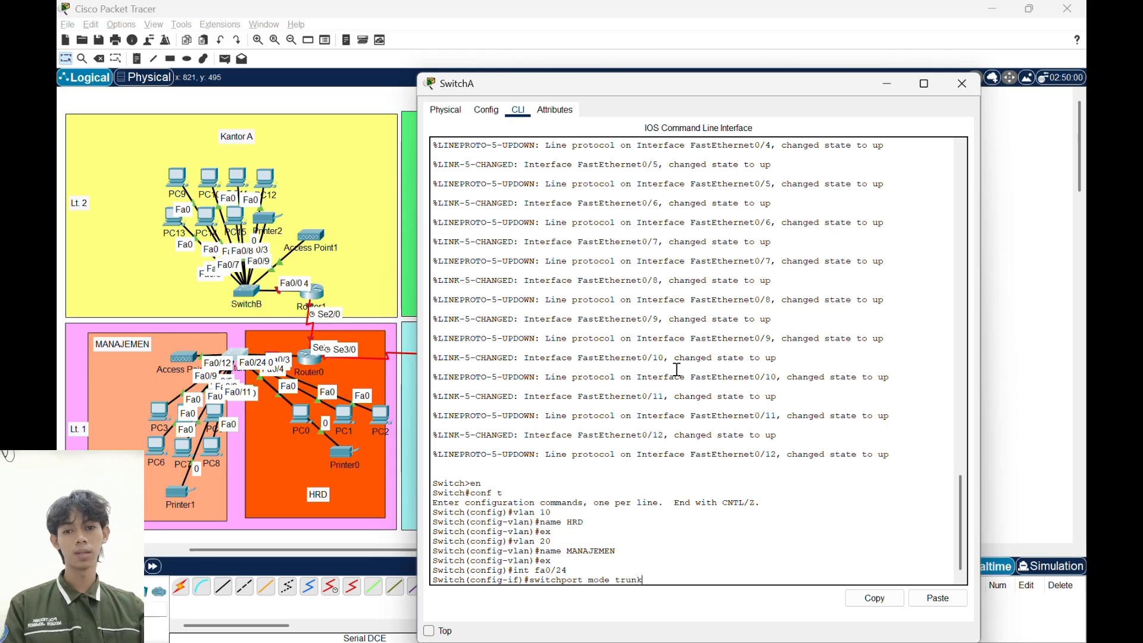
key(Return)
text(ex)
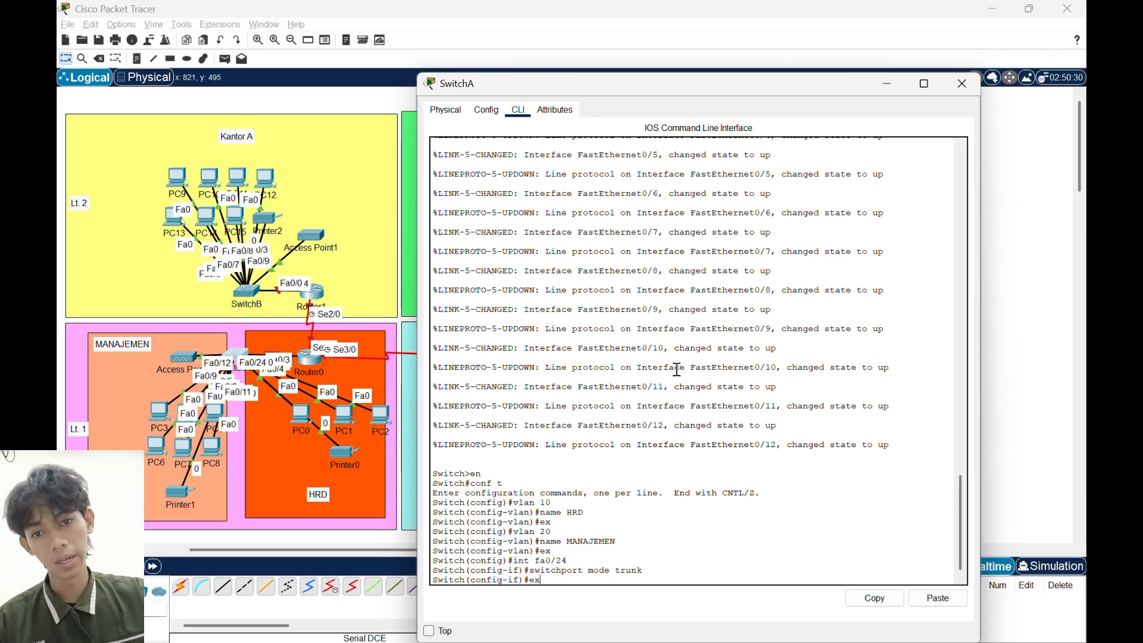
key(Return)
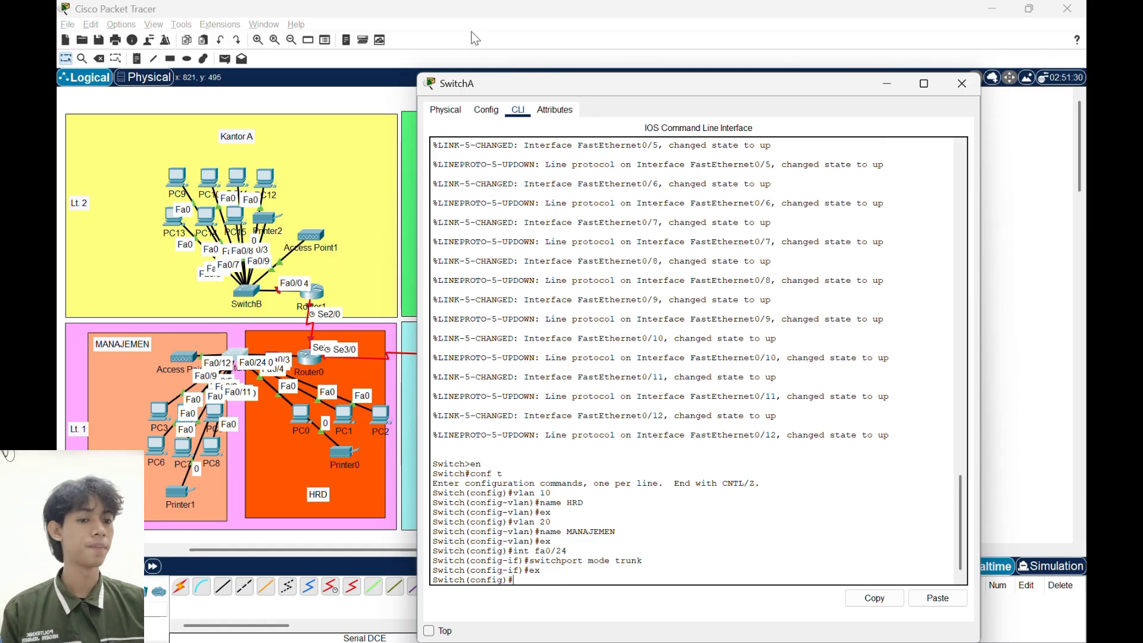
click(477, 35)
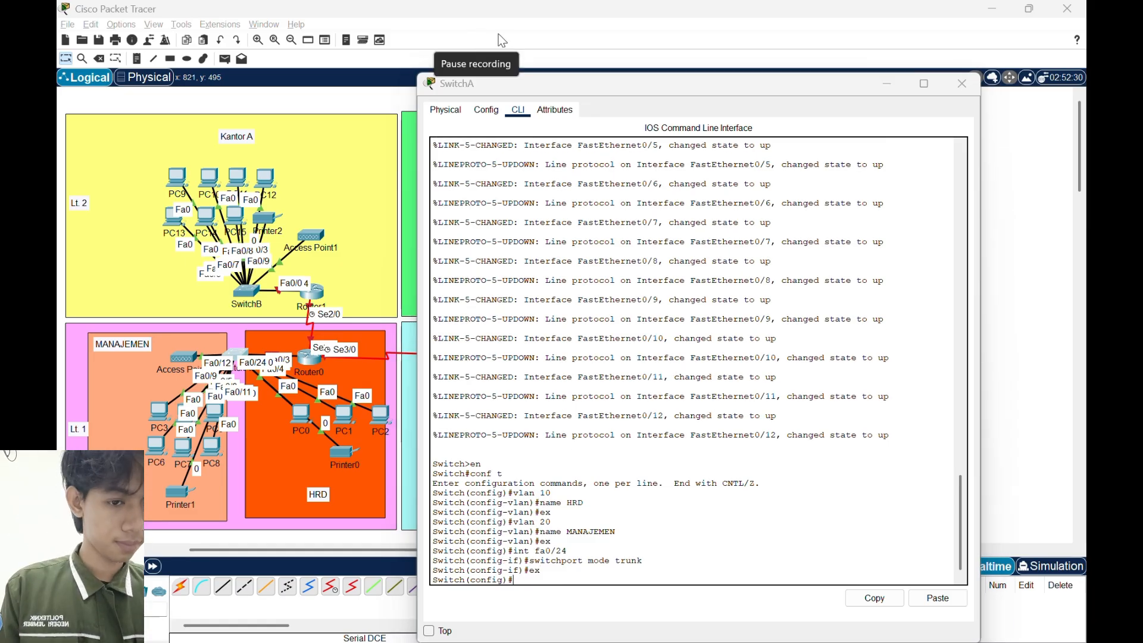
- Set SwitchA's interface range fa0/1-4 to access mode
click(605, 579)
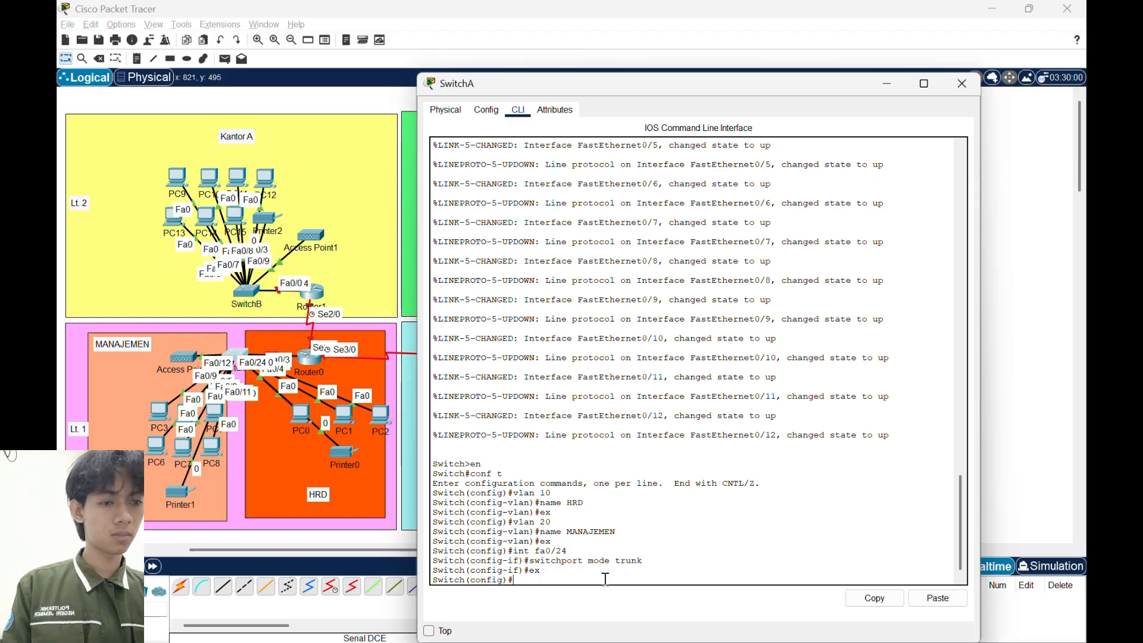
text(in)
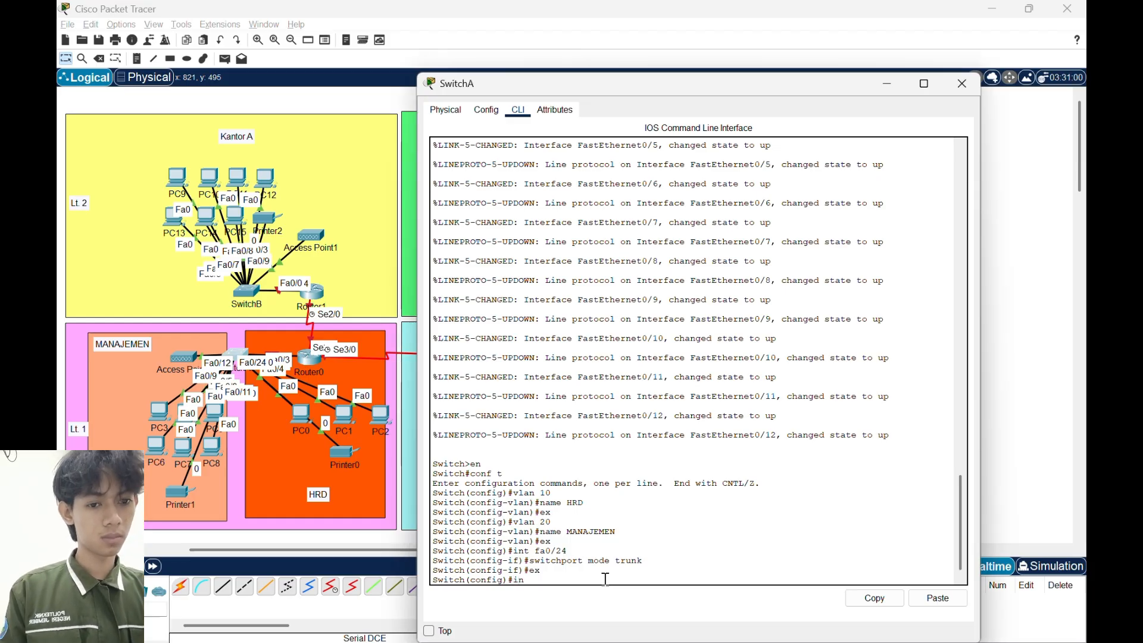
text(t range)
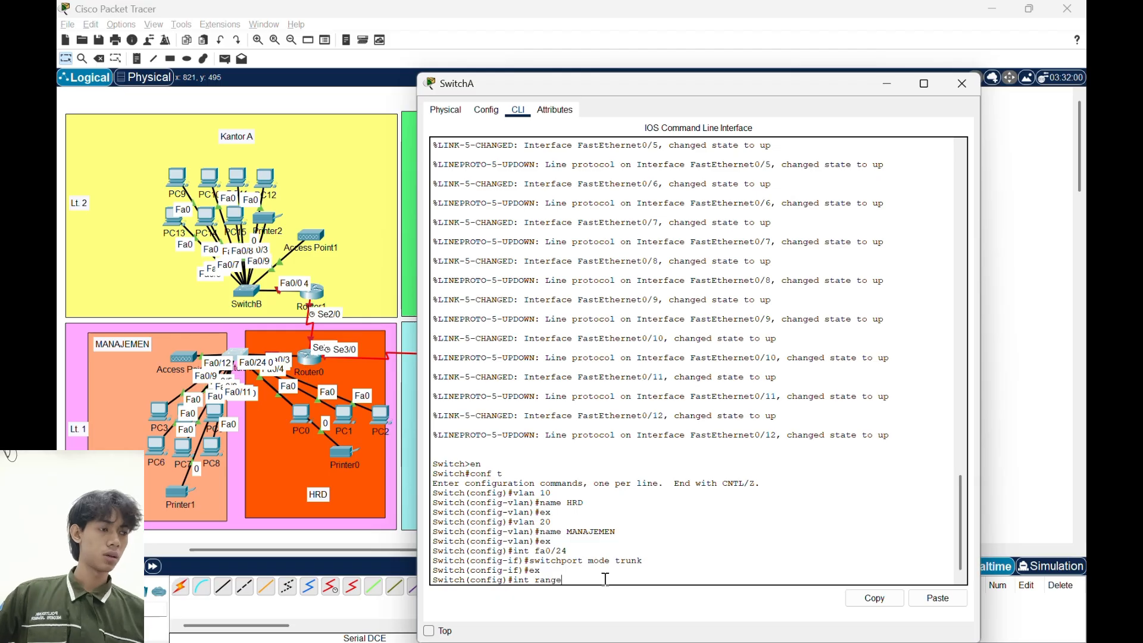
text( fa)
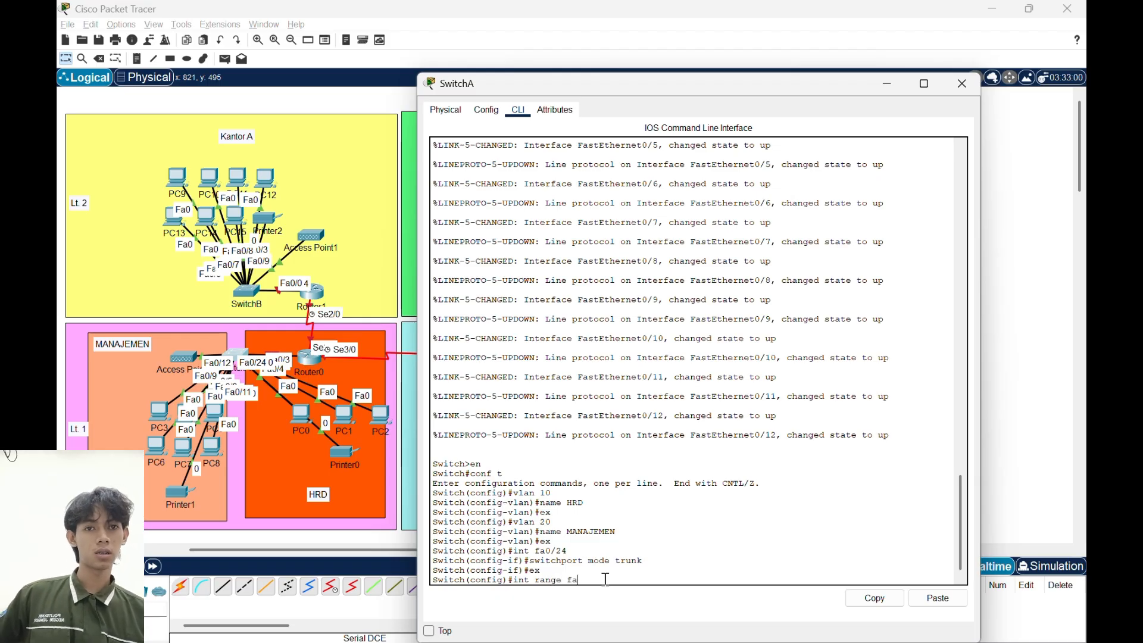
text(0/1-4)
key(Return)
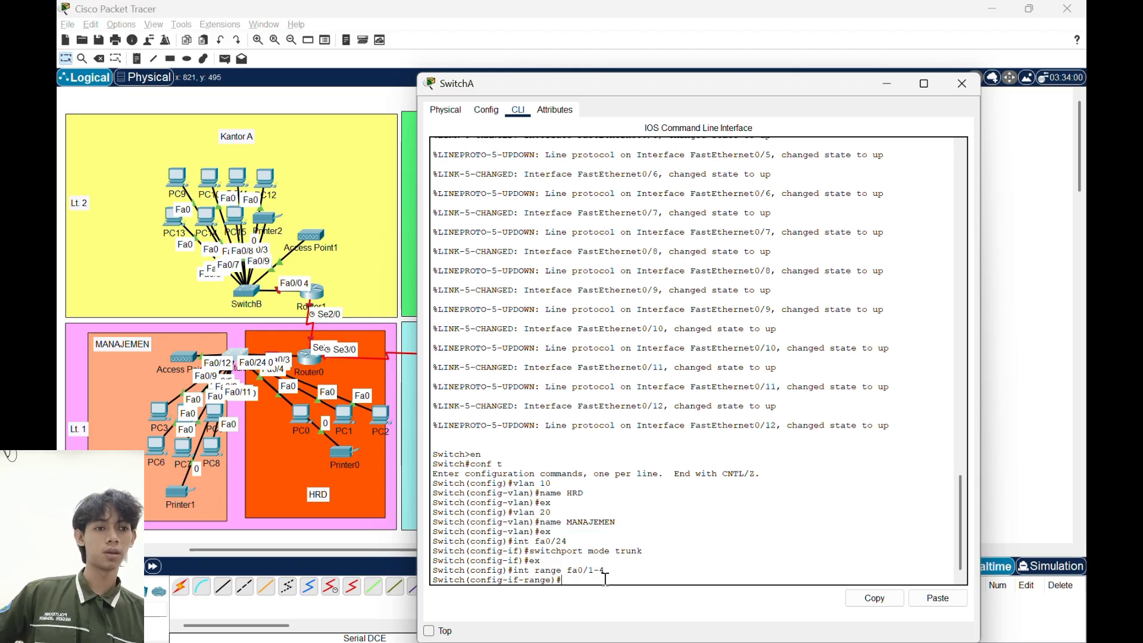
text(swi)
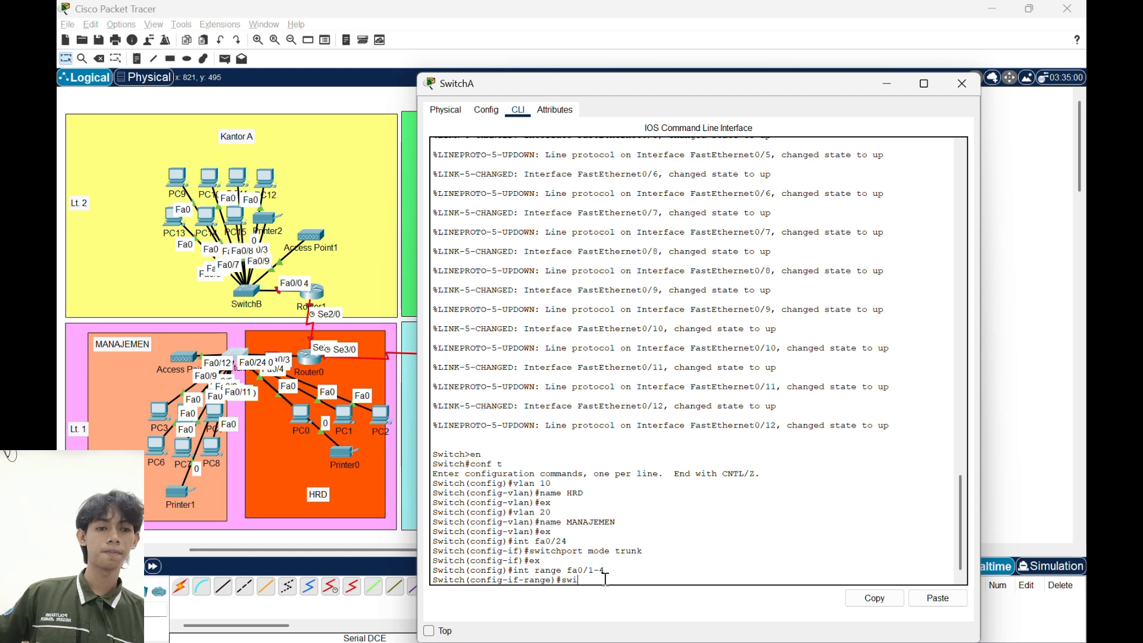
text(tchport mode access)
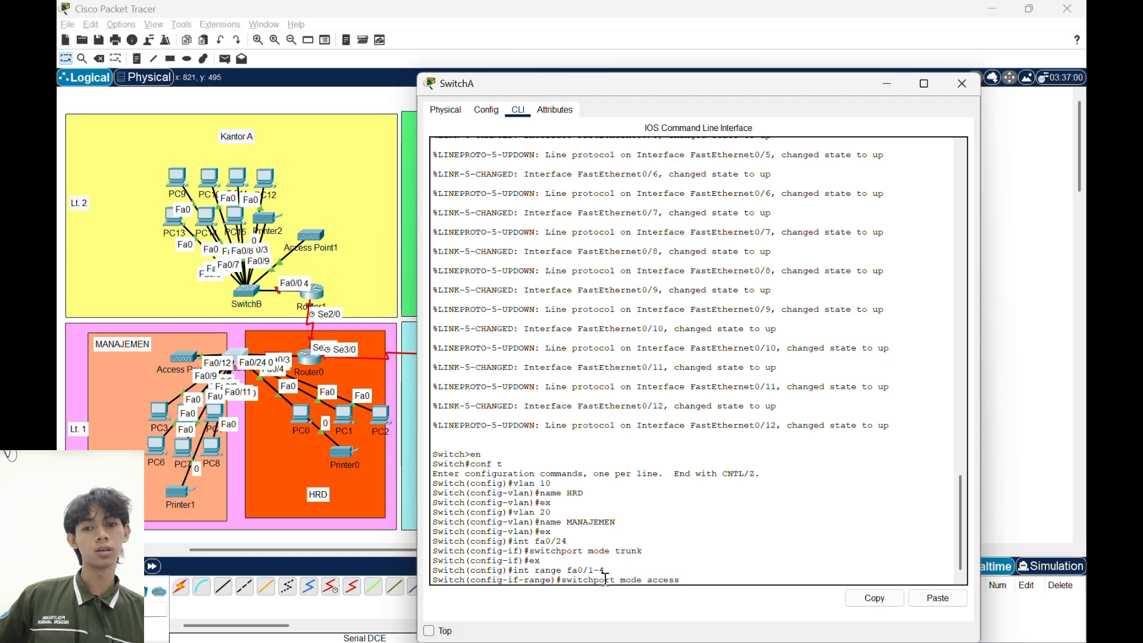
key(Return)
- Assign the fa0/1-4 port range to VLAN 10 and exit the interface range configuration
text(switchp)
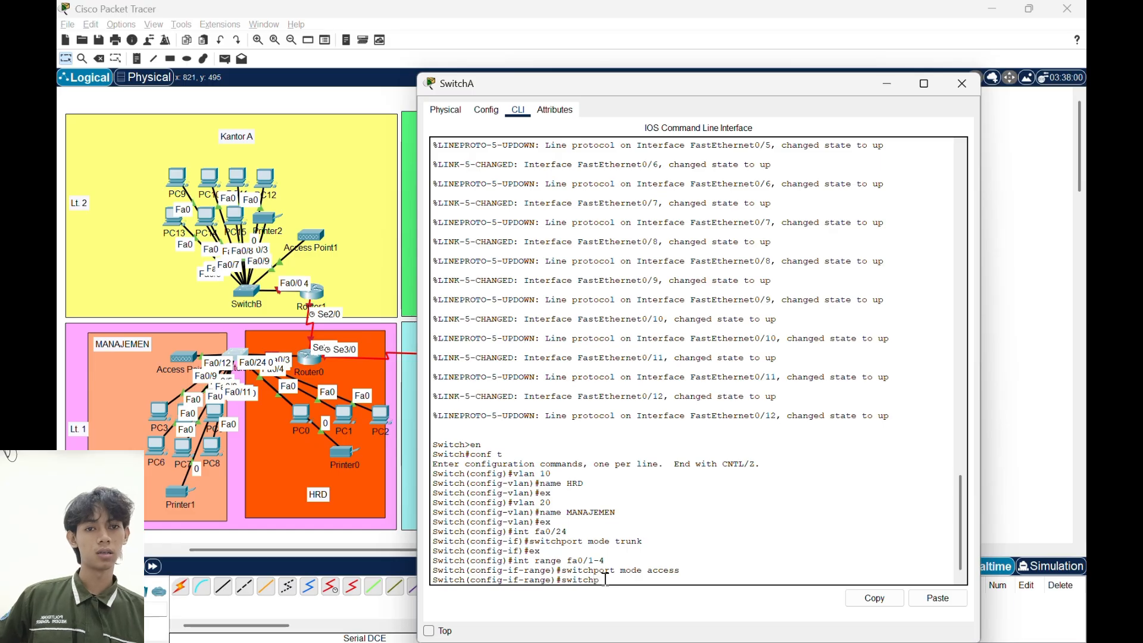
text(ort acce)
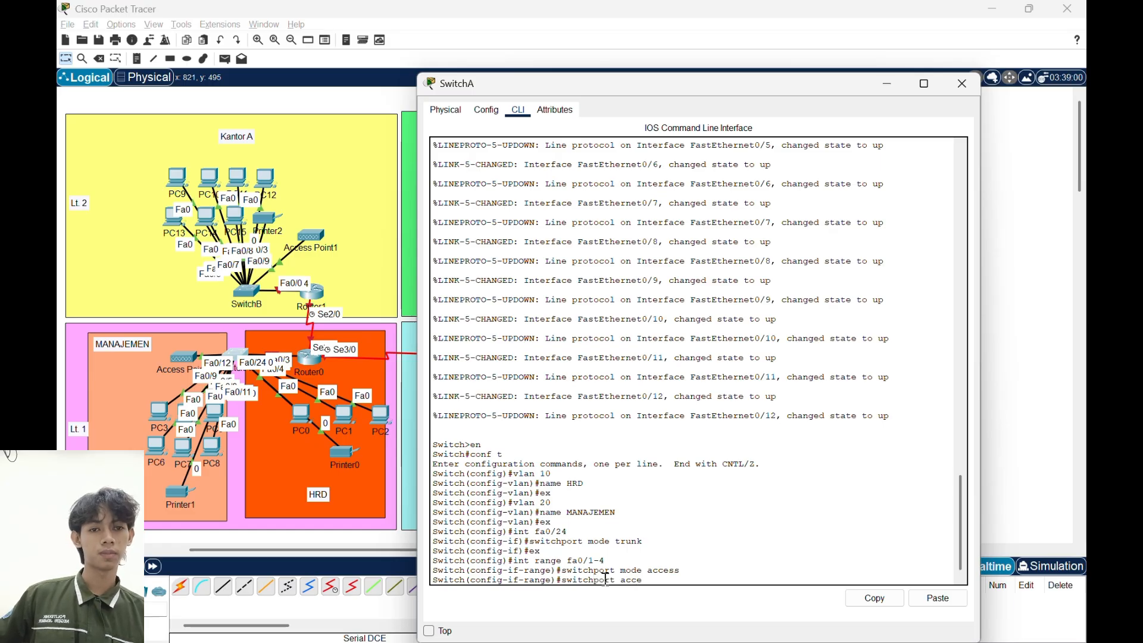
text(ss vlan 10)
key(Return)
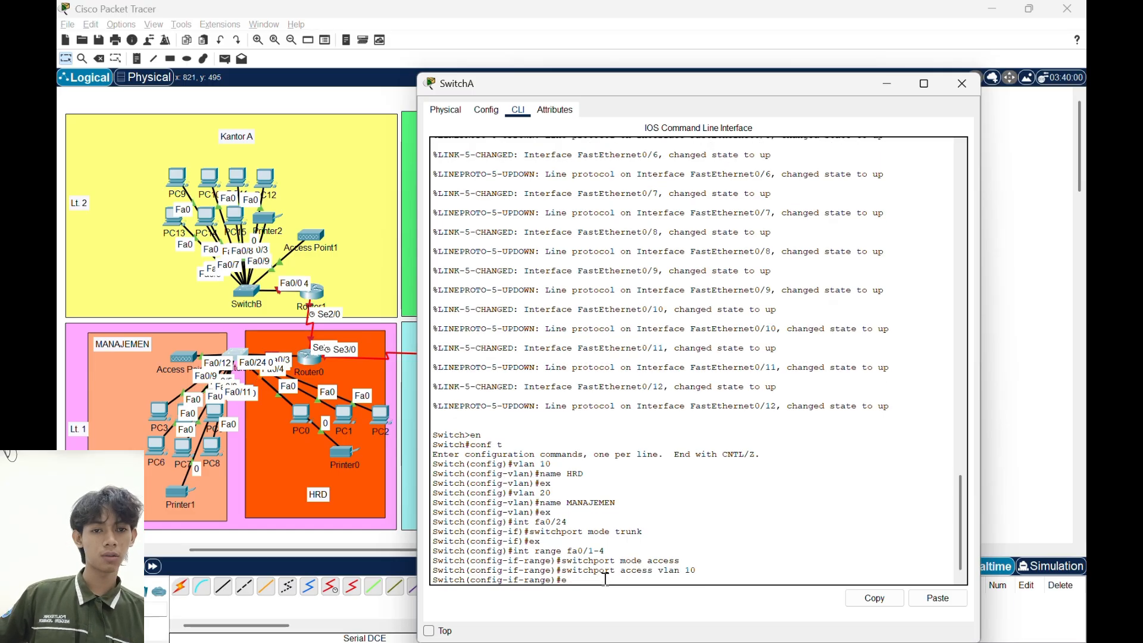
text(ex)
key(Return)
- Set SwitchA's interface range fa0/5-11 to access mode
text(int f)
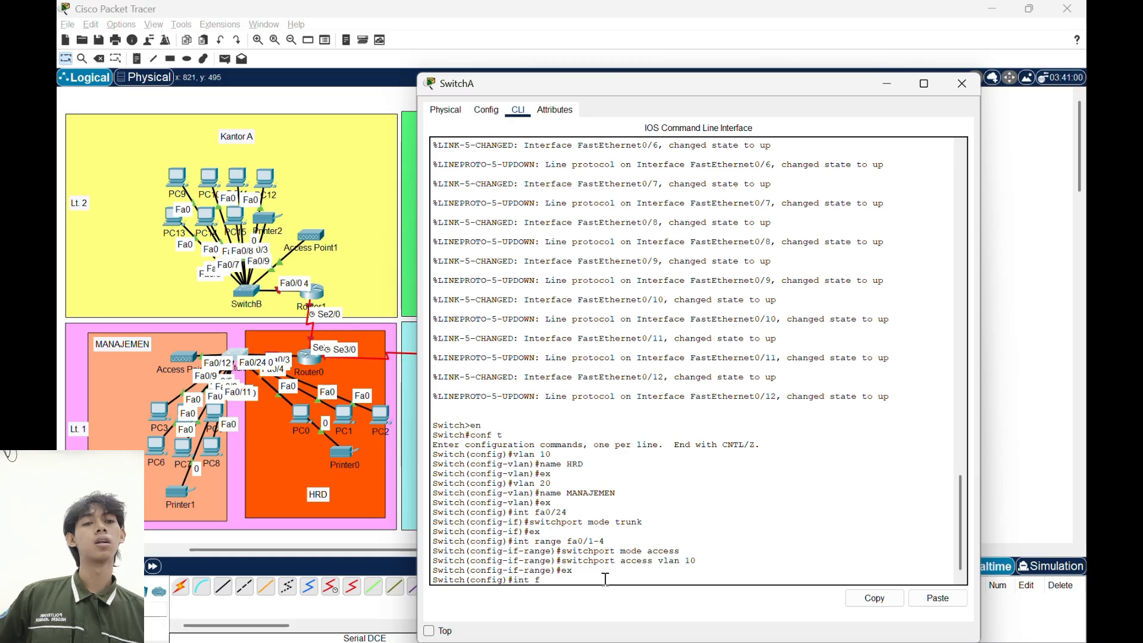
key(BackSpace)
text(range)
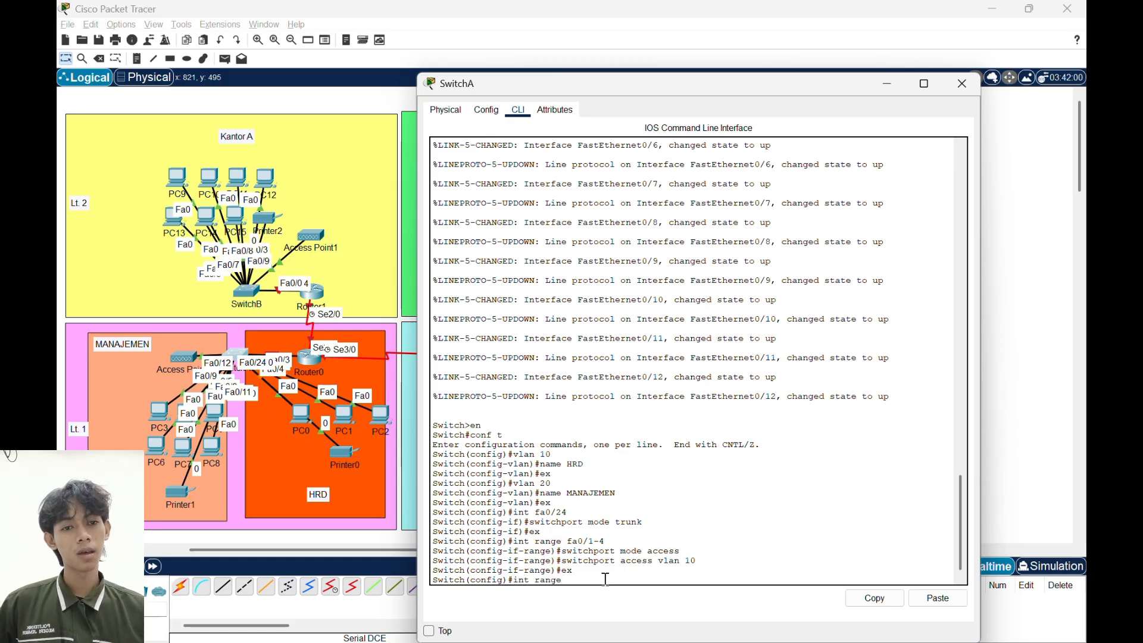
text( fa0/)
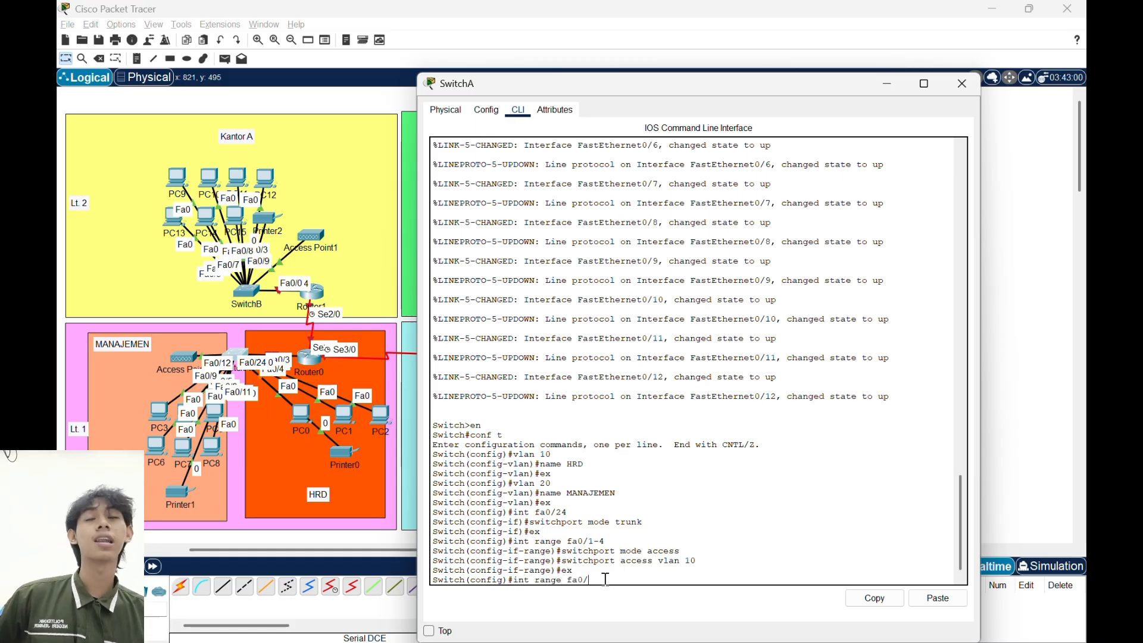
text(5-11)
key(Return)
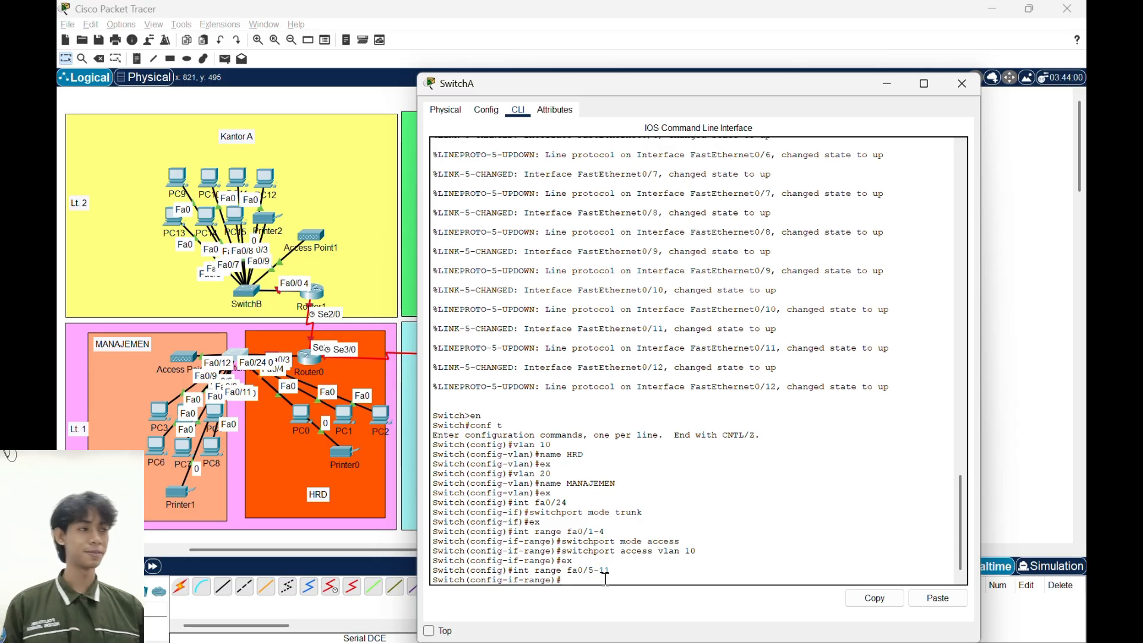
text(switc)
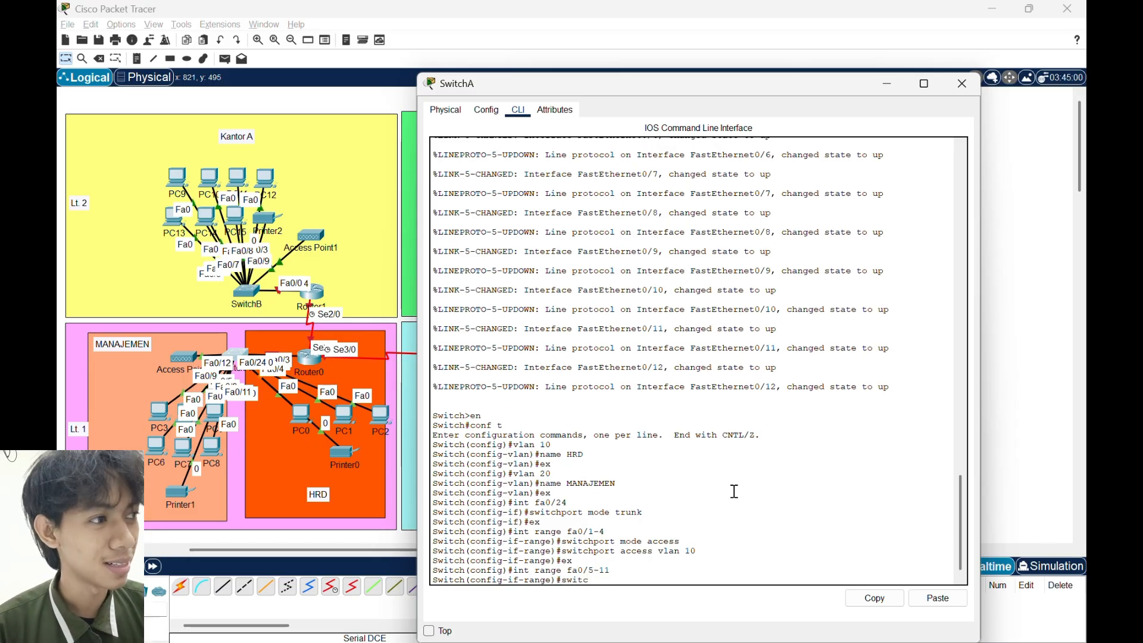
text(hport mod)
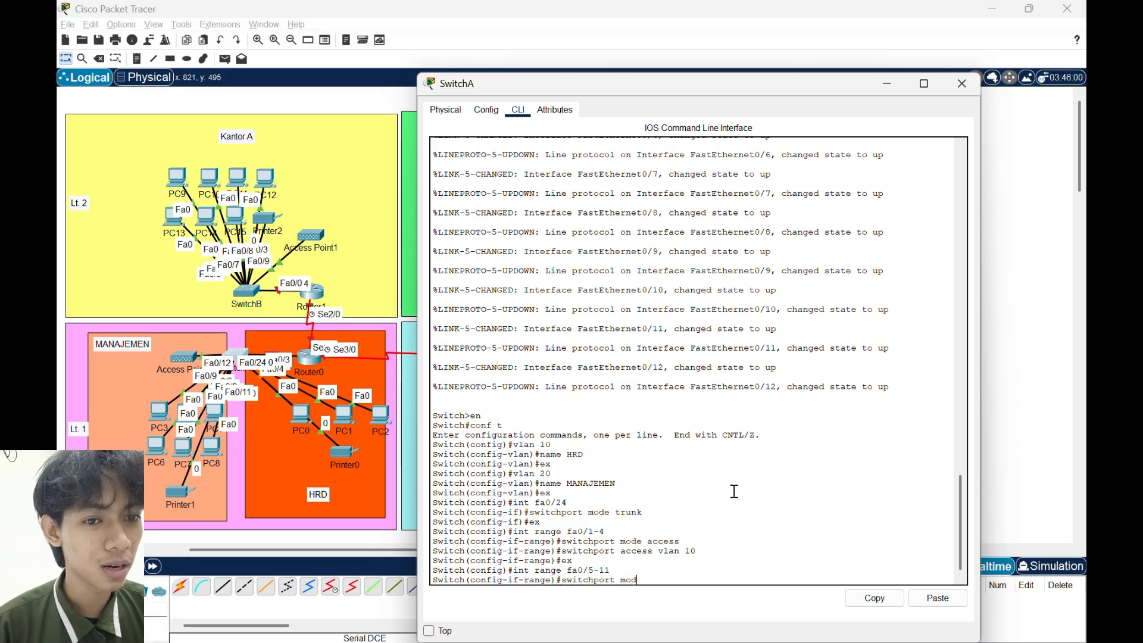
text(e acce)
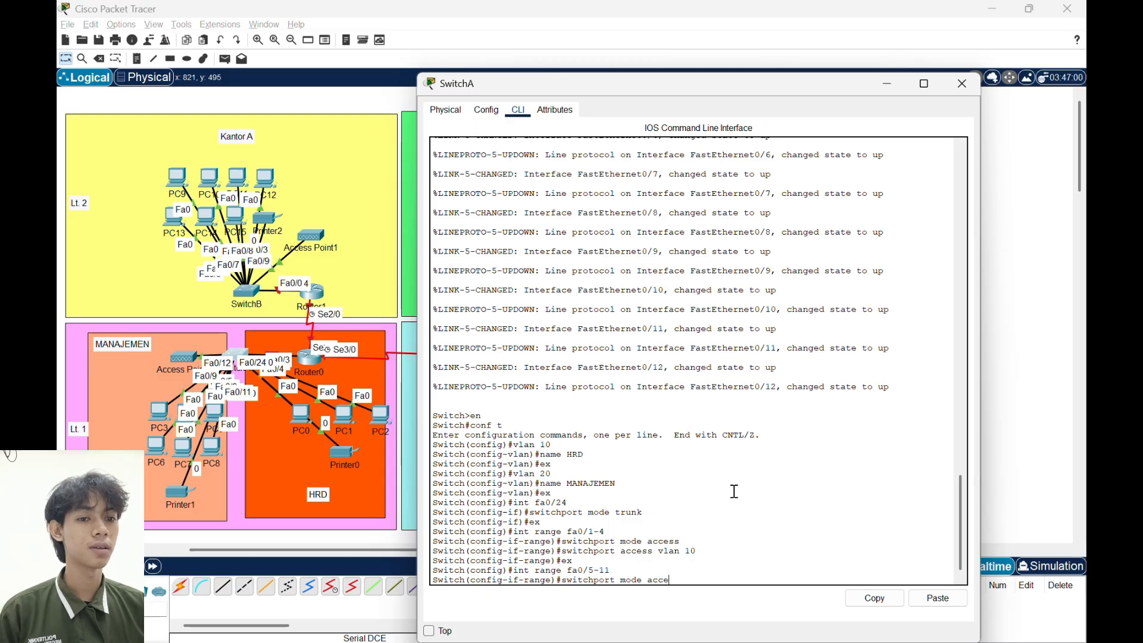
text(ss)
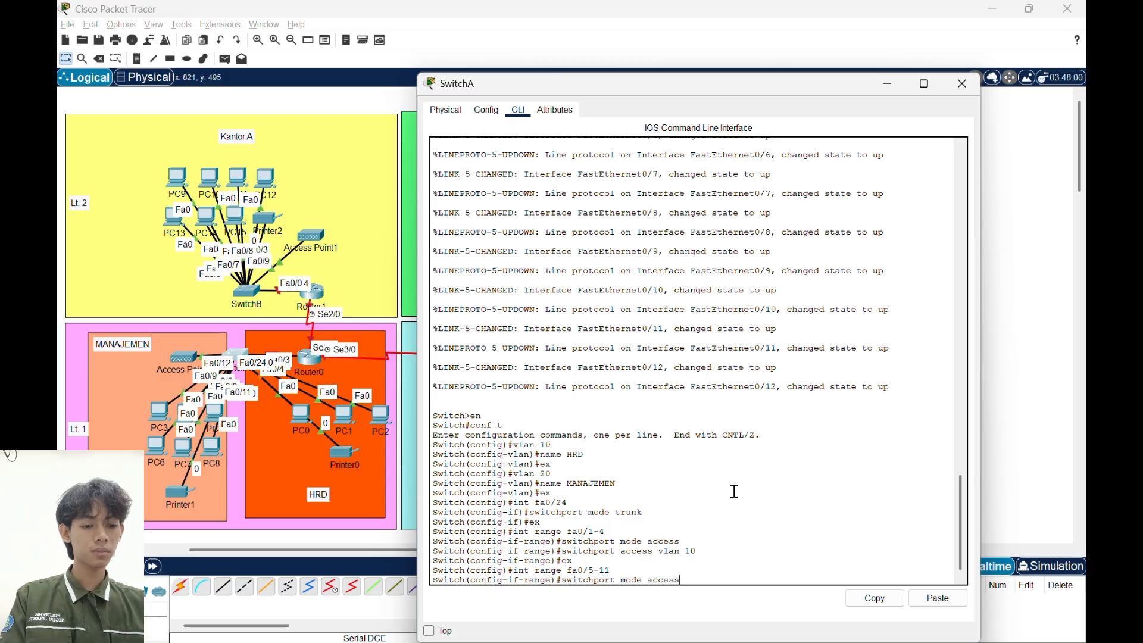
key(Return)
- Assign the fa0/5-11 port range to VLAN 20 and exit the interface range configuration
text(swr)
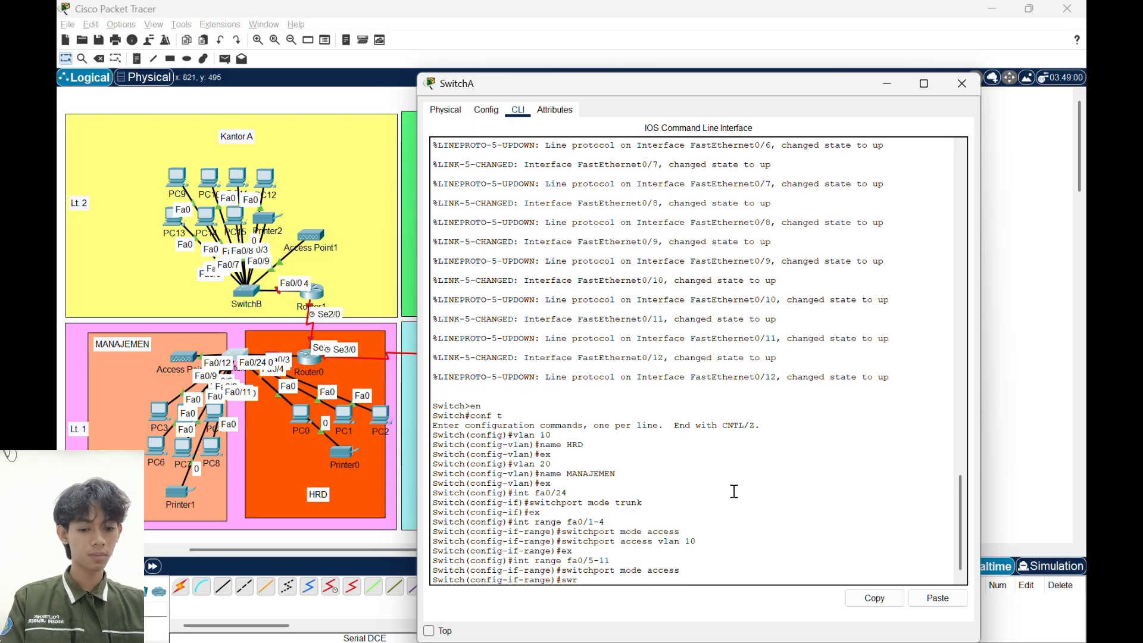
key(BackSpace)
text(itchpor)
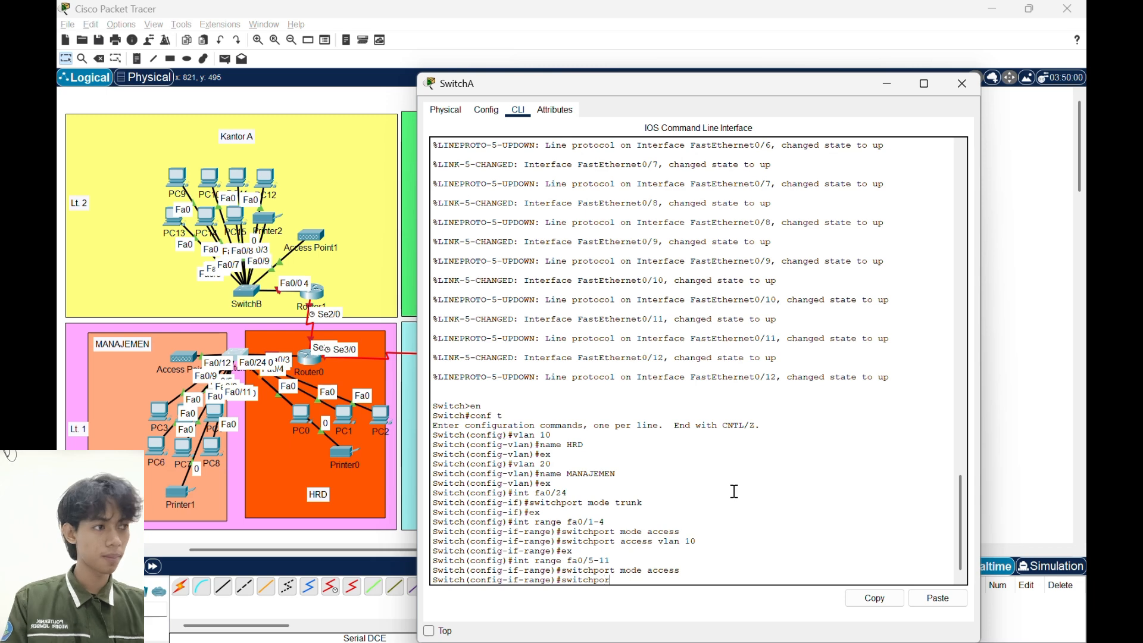
text(t access )
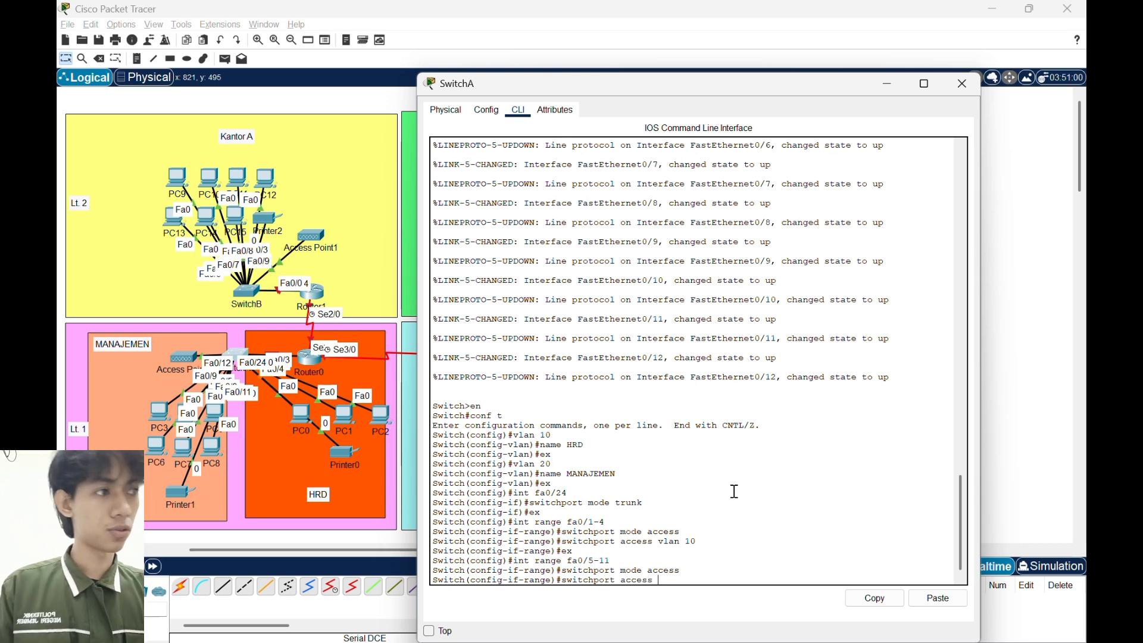
text(vlan 20)
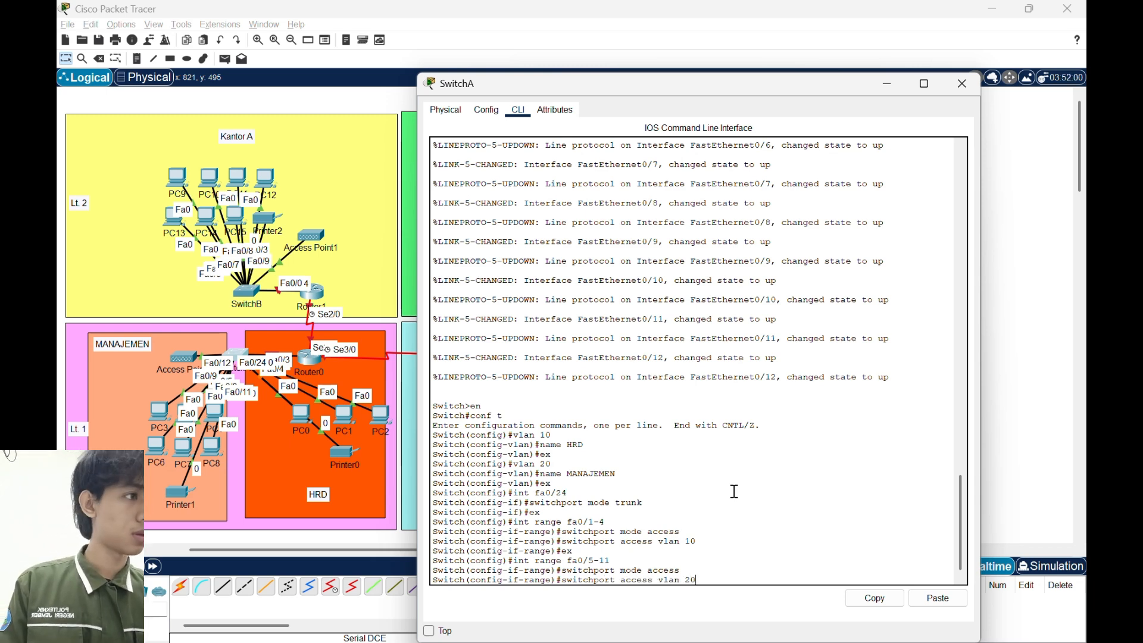
key(Return)
text(ex)
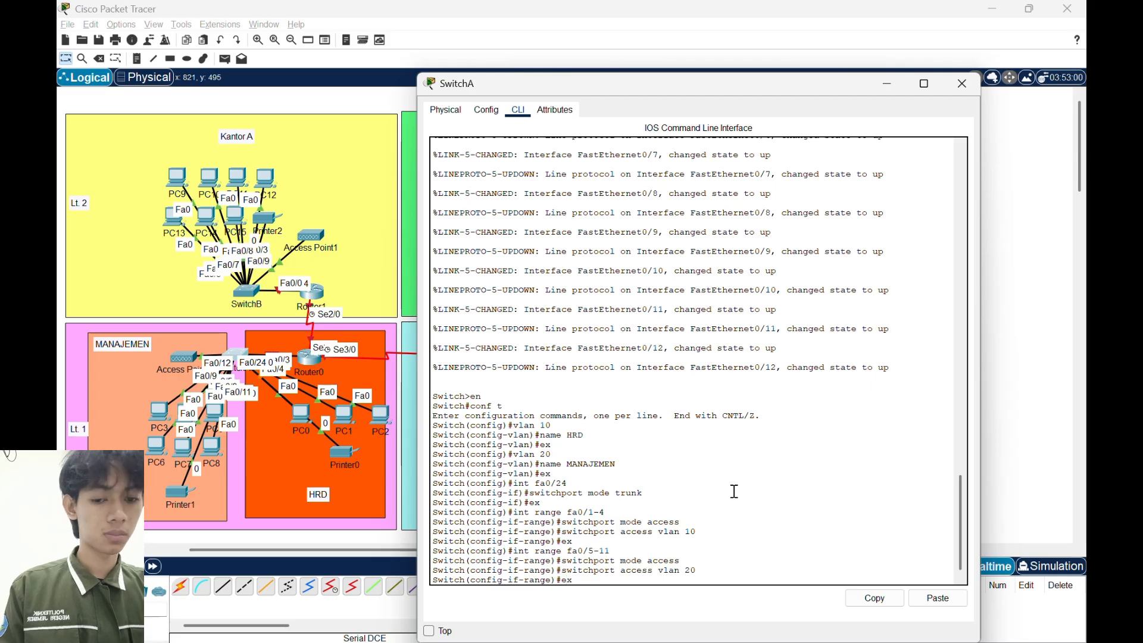
key(Return)
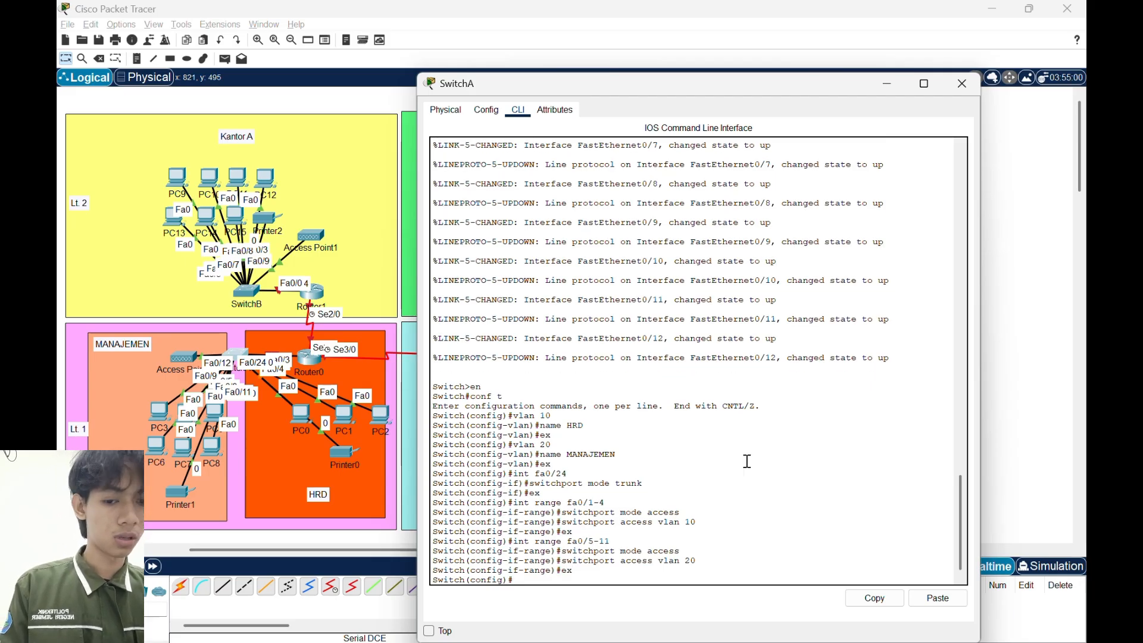
- Open Router0's command line, decline the initial configuration dialog and enter global configuration mode
click(973, 91)
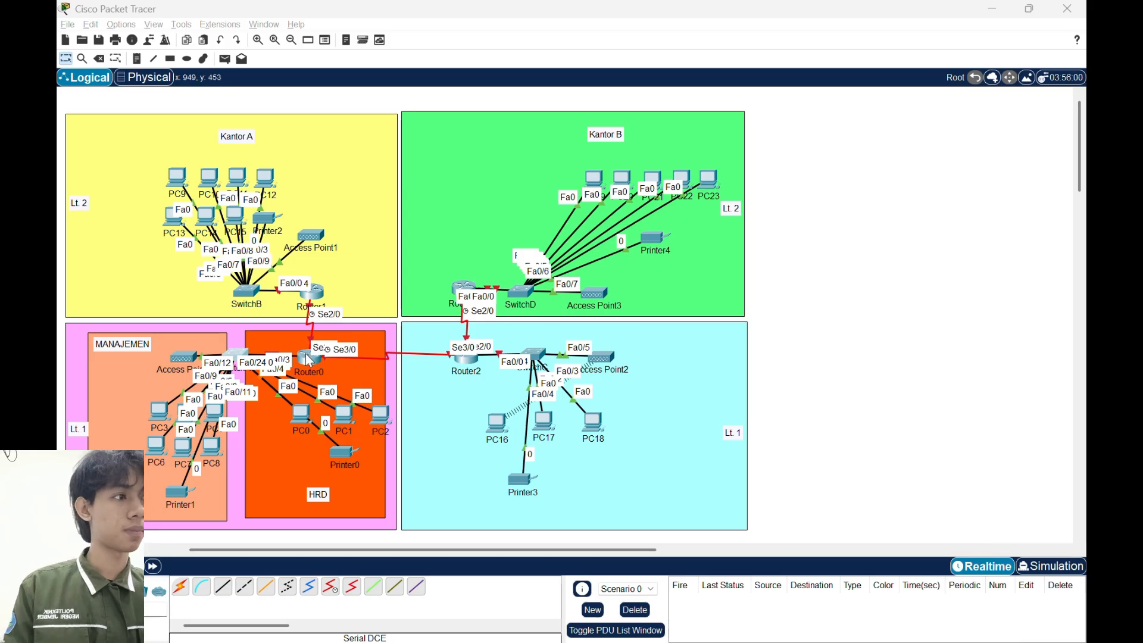
click(309, 373)
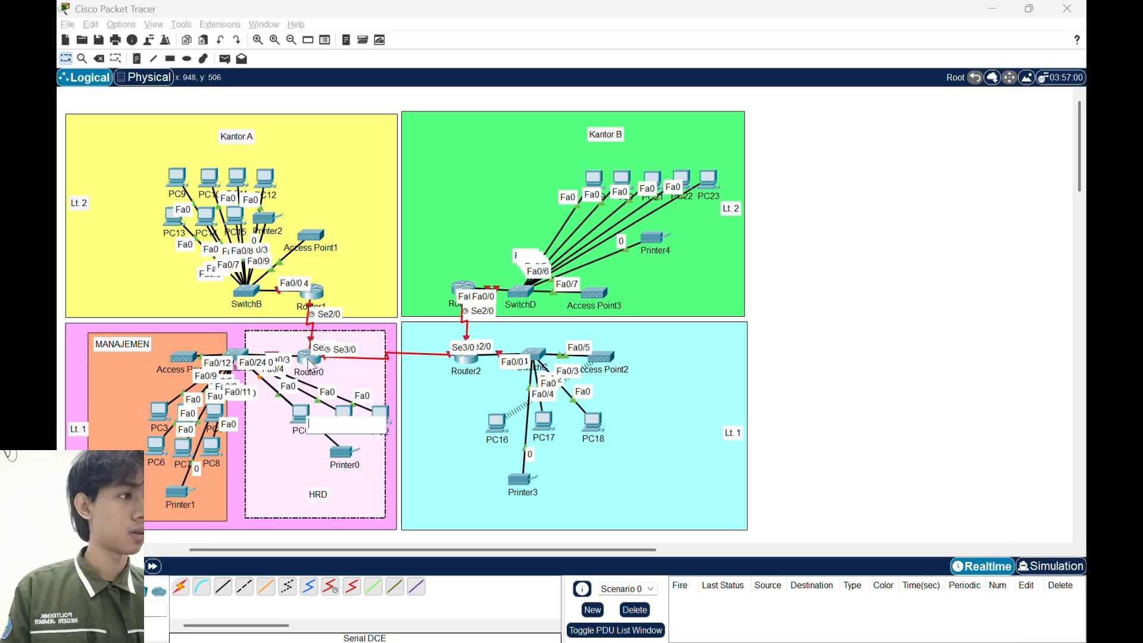
click(309, 373)
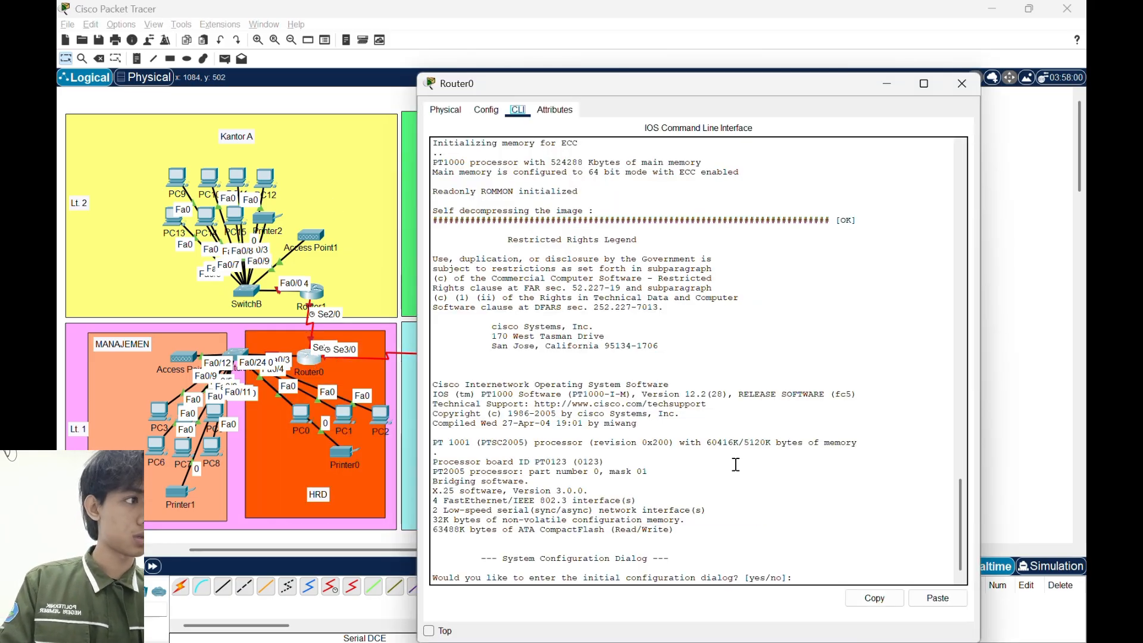
click(874, 534)
text(n)
key(Return)
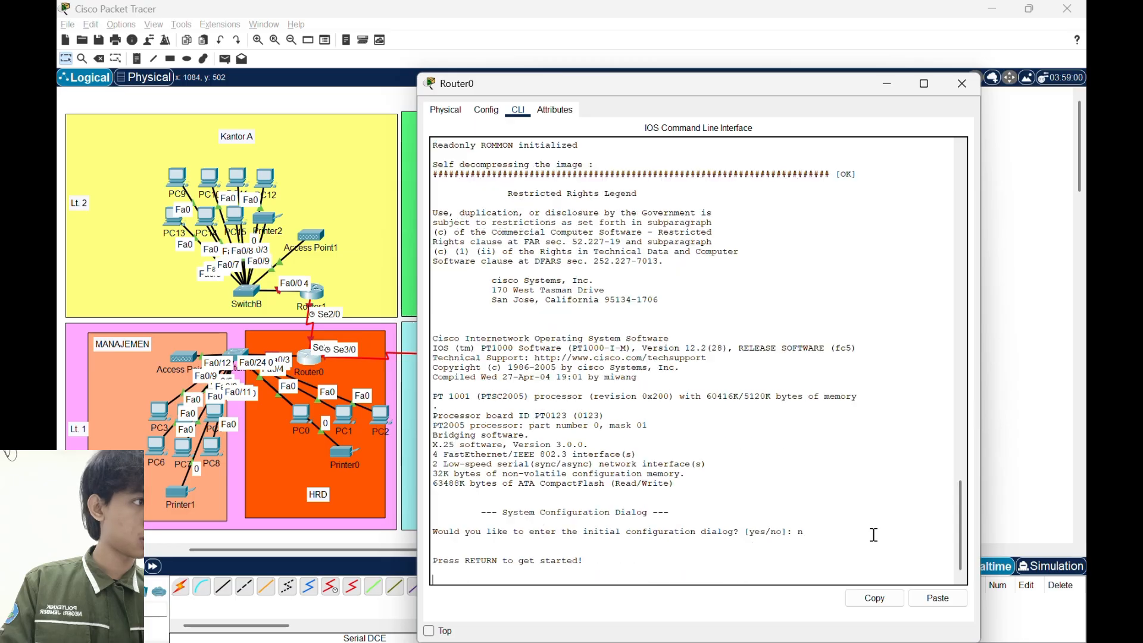
key(Return)
text(en)
key(Return)
text(conf t)
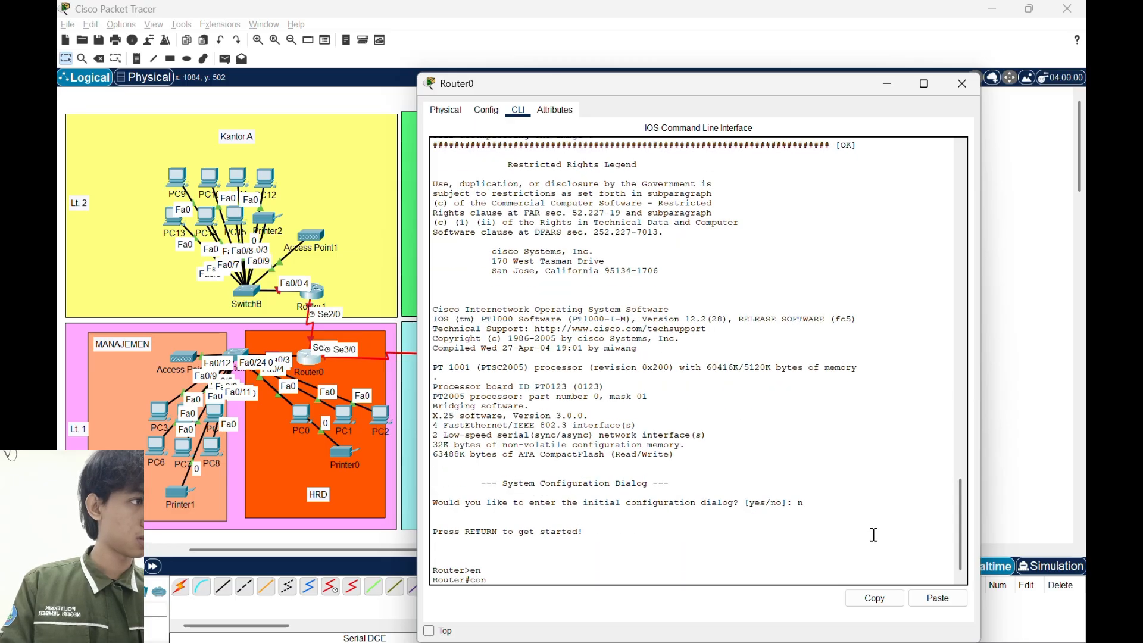
key(Return)
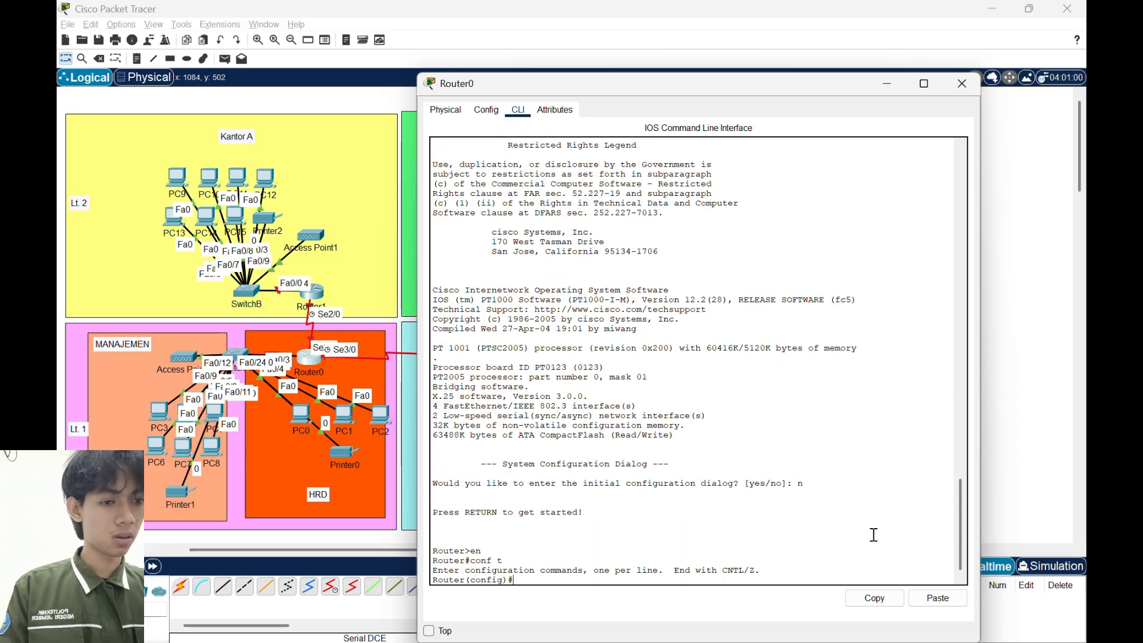
- Enable Router0's interface fa0/0 with no shutdown and exit the interface configuration
text(int fa0/0)
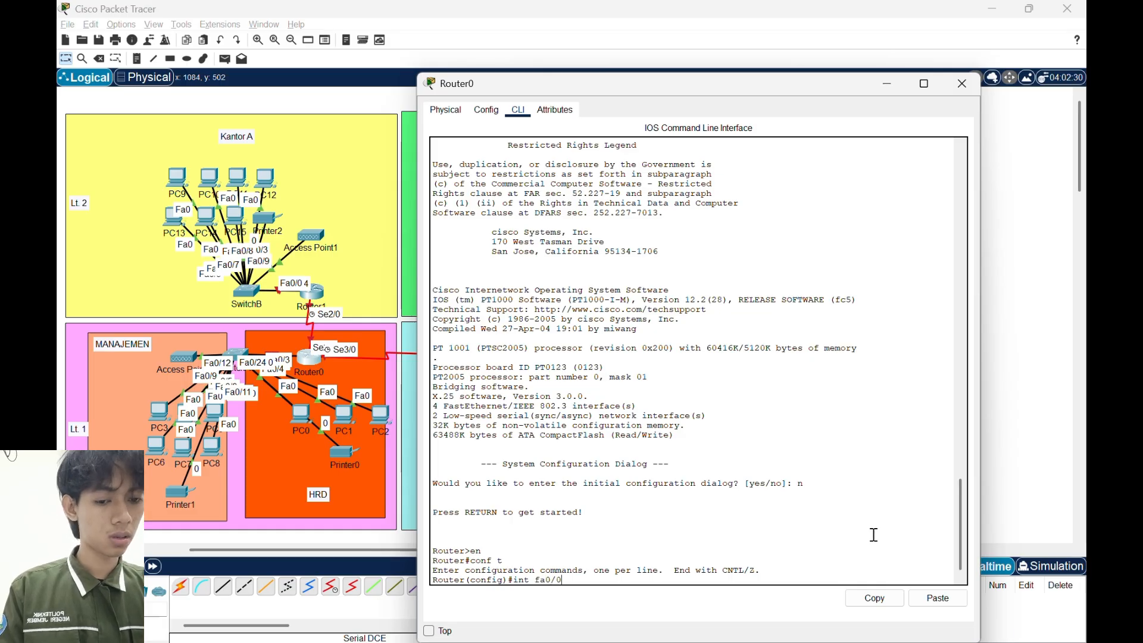
key(Return)
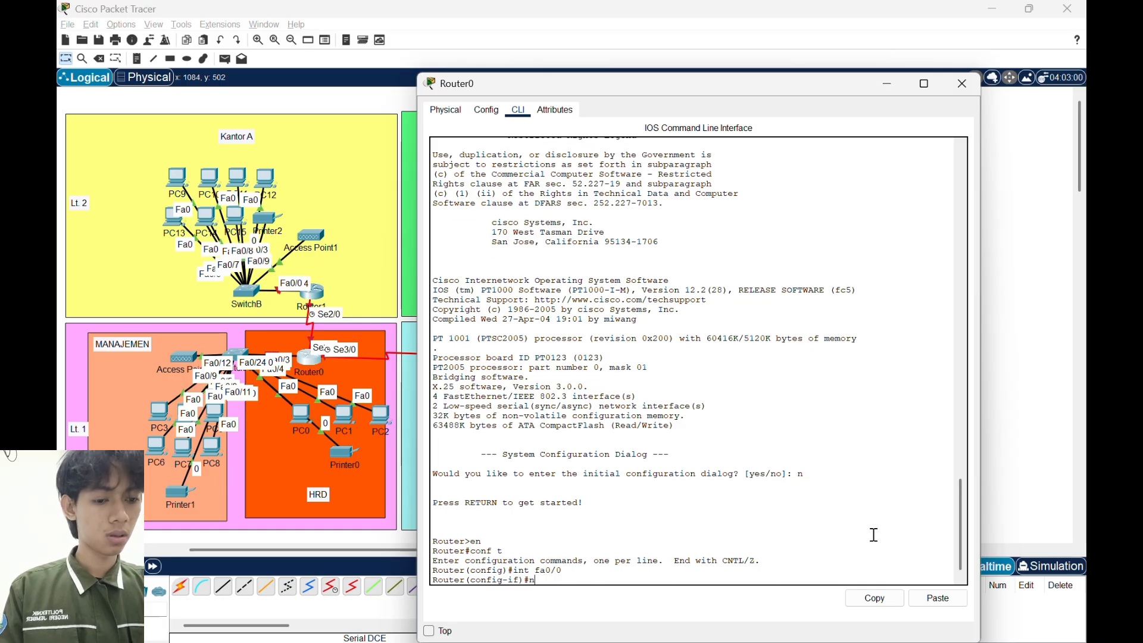
text(no sh)
key(Return)
text(e)
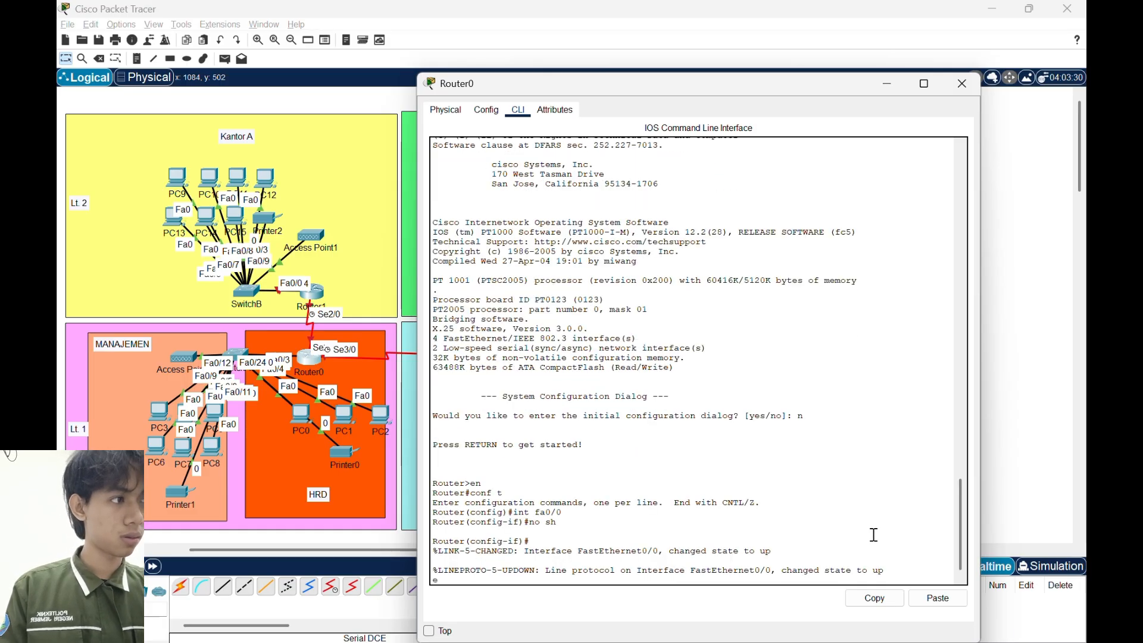
text(x)
key(Return)
- Create subinterface fa0/0.10 on Router0 and set its encapsulation to dot1Q with VLAN 10
text(int fa)
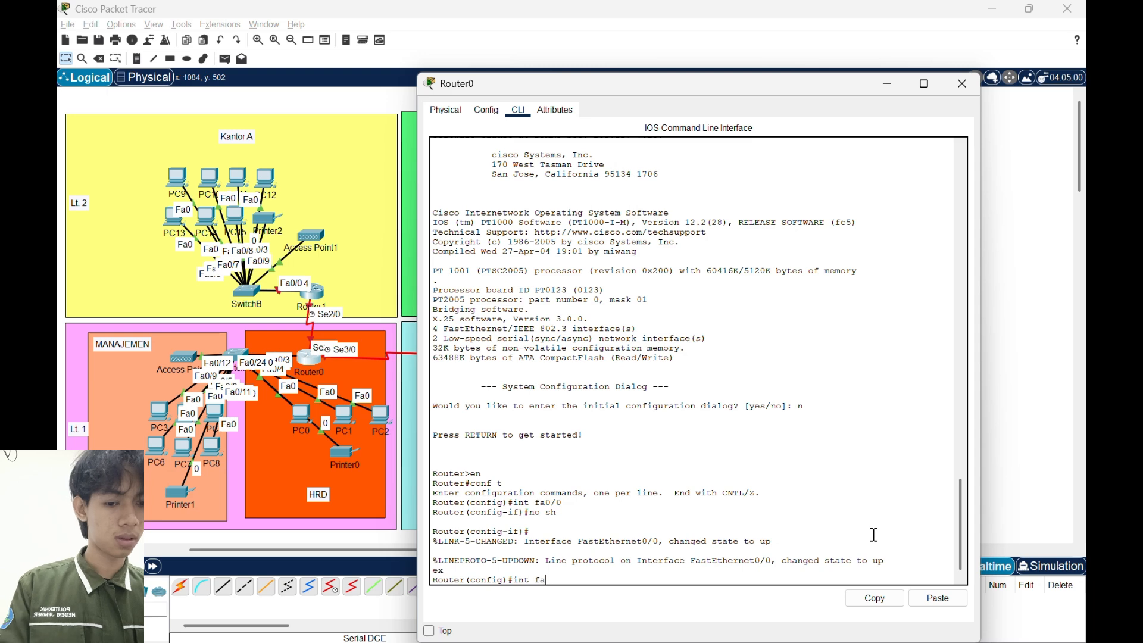
text(0/0.10)
key(Return)
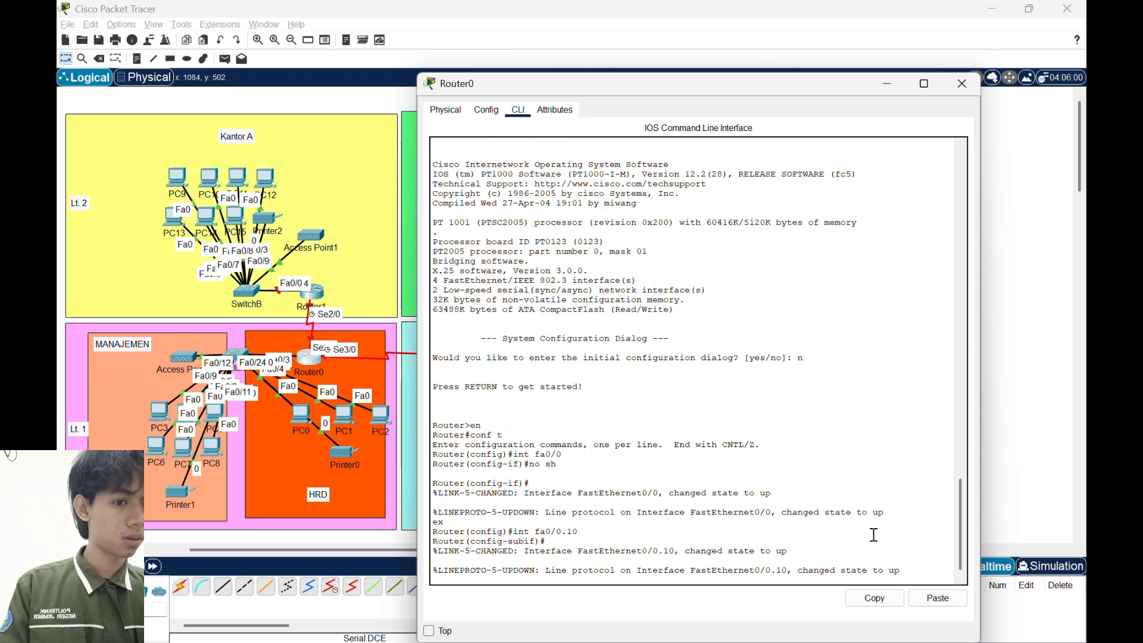
text(encapsulati)
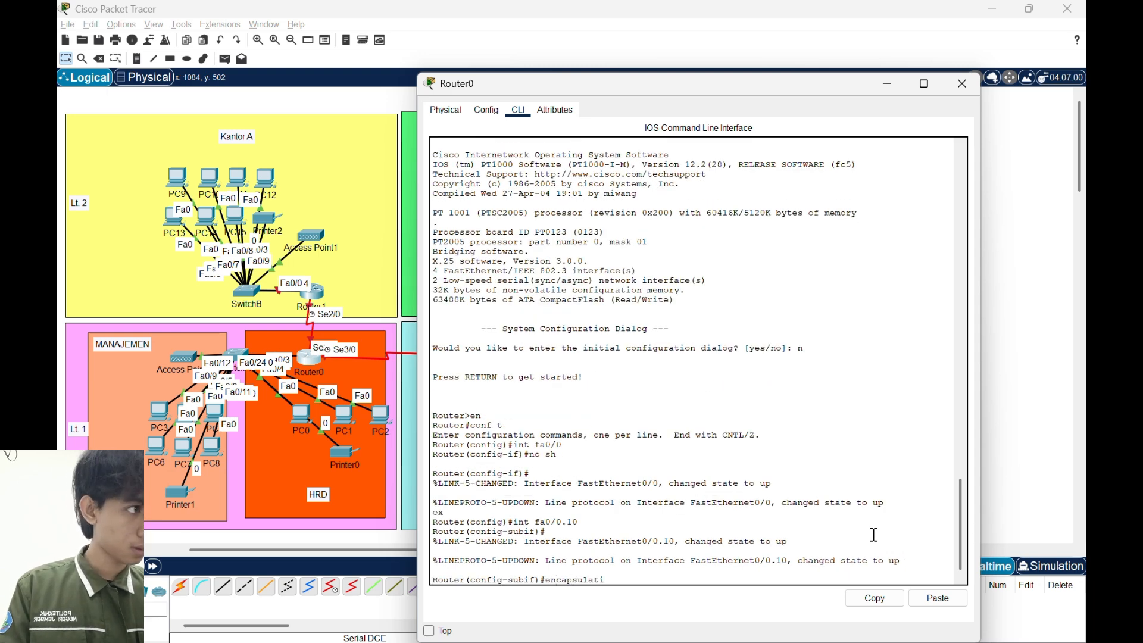
text(on dot1Q)
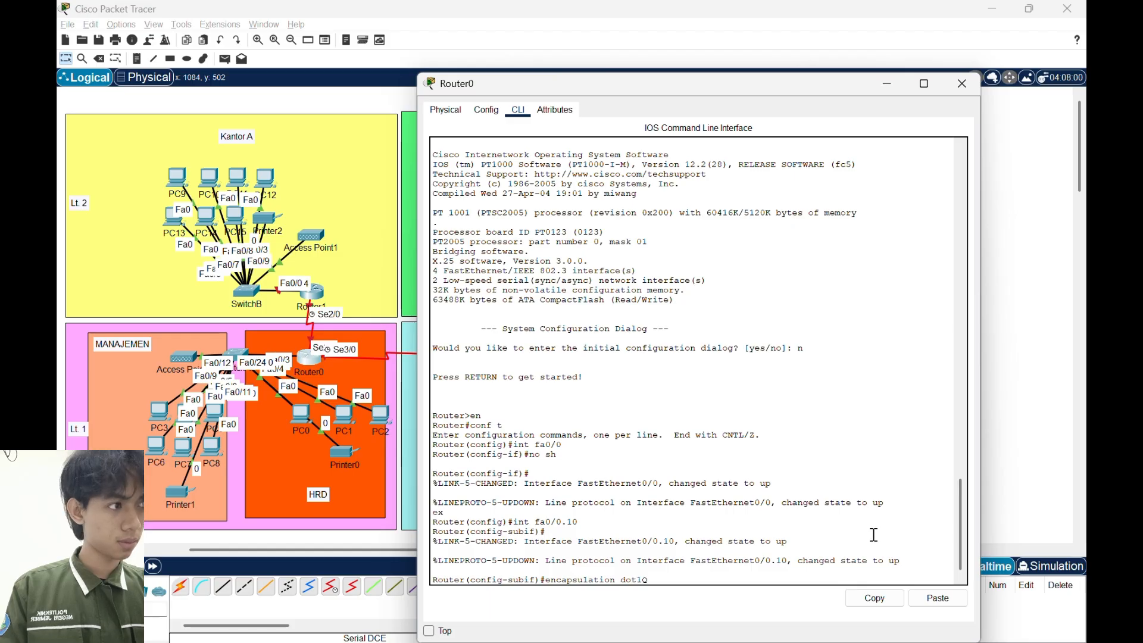
text( 10)
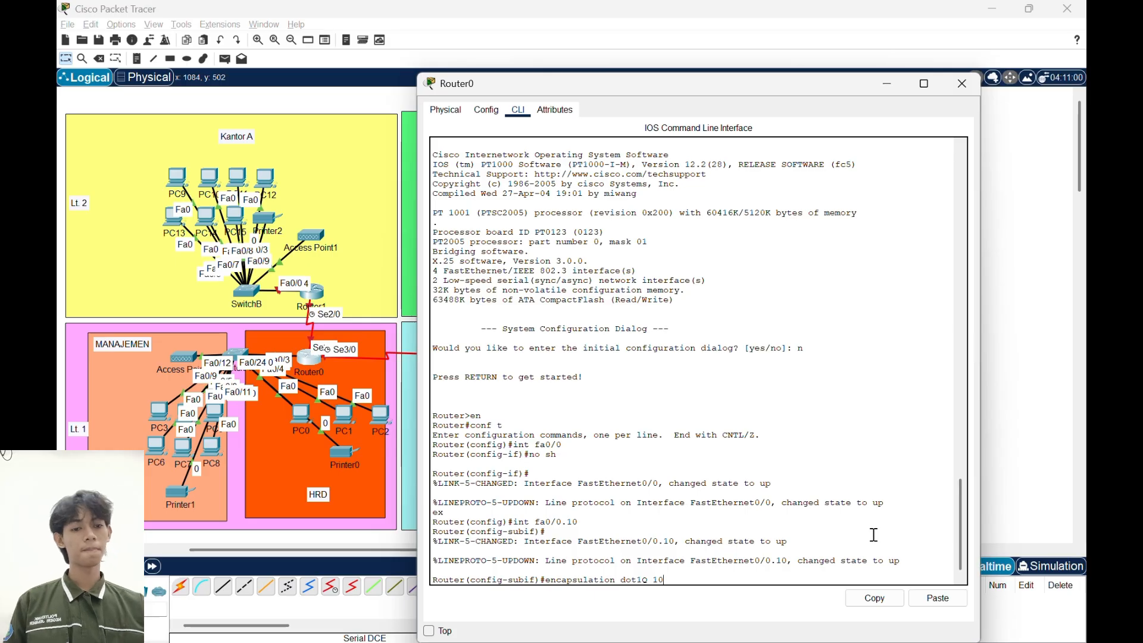
key(Return)
- Assign IP address 192.168.10.1 with mask 255.255.255.192 to subinterface fa0/0.10
text(ip )
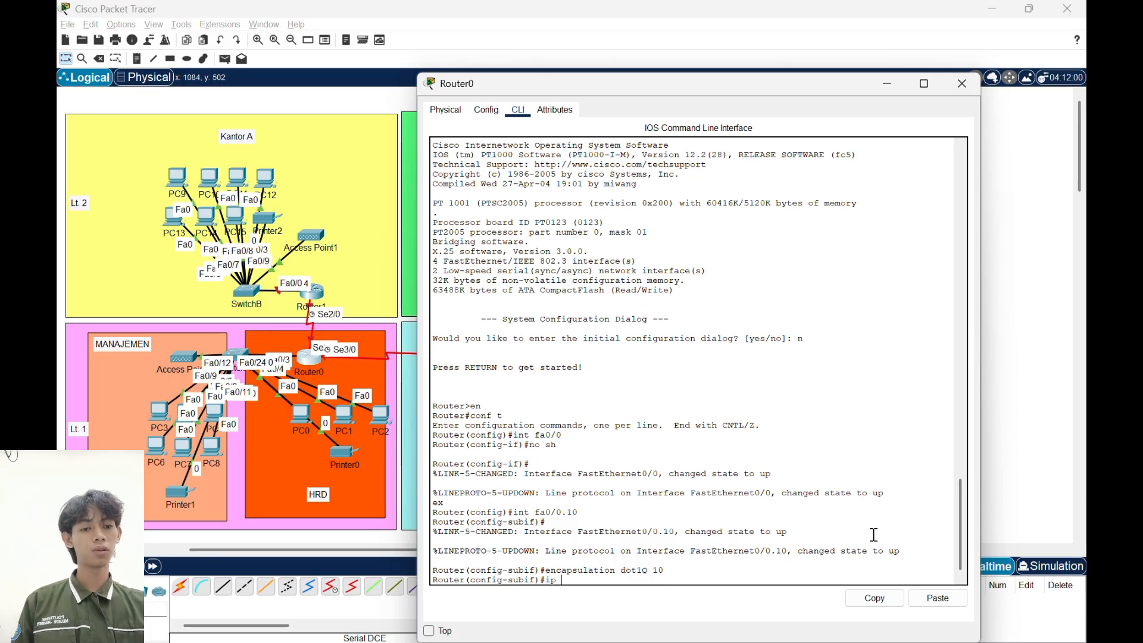
text(address 192)
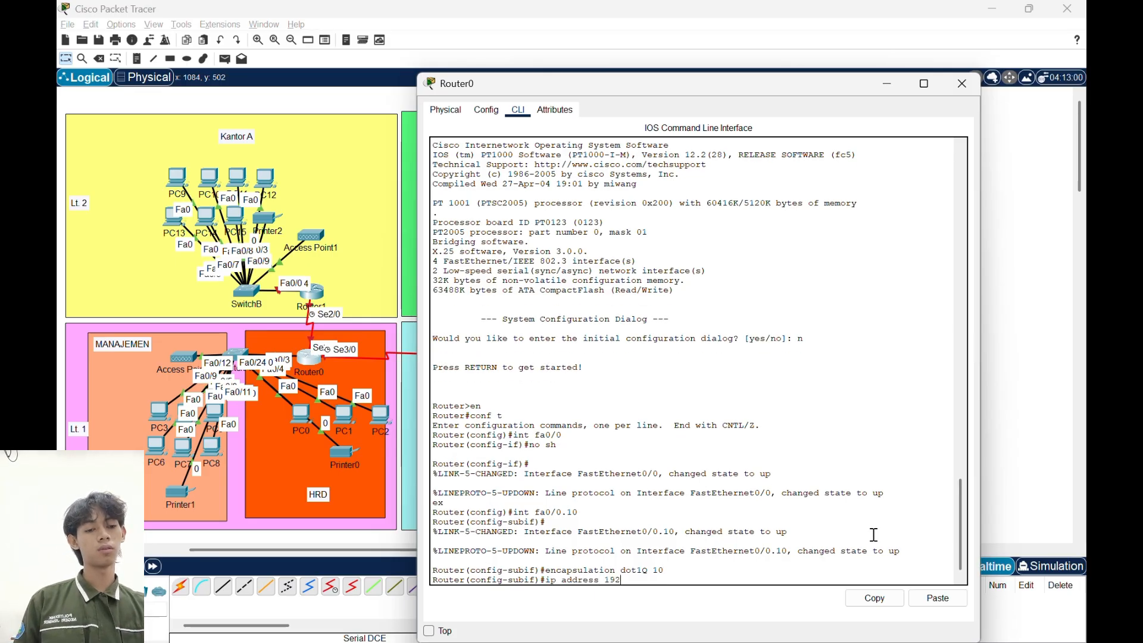
text(.1)
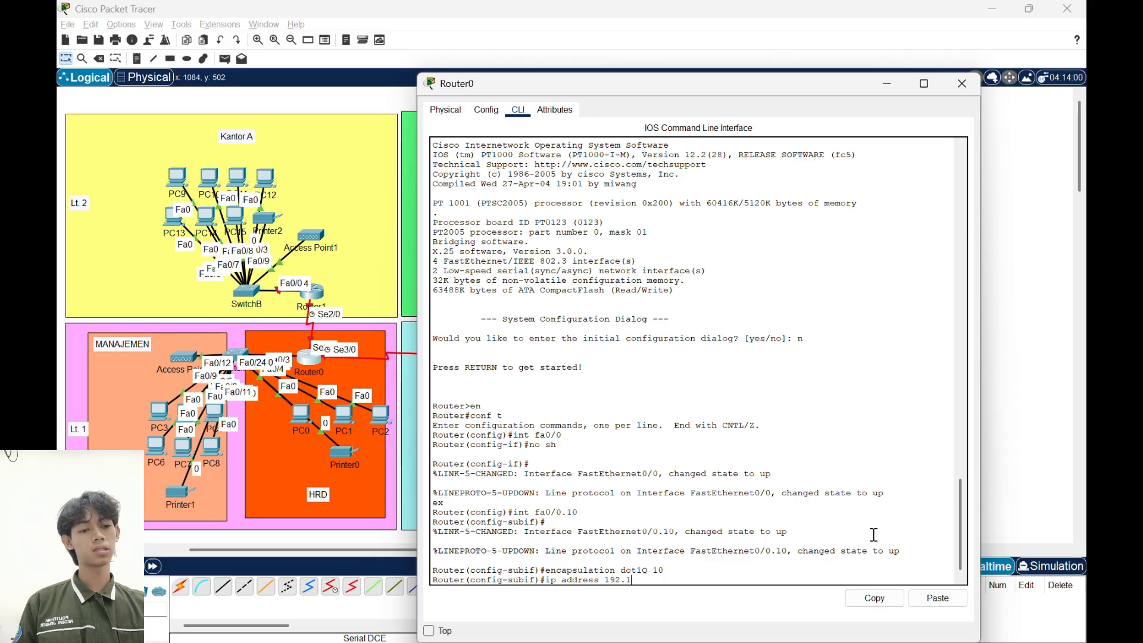
text(68.10.1)
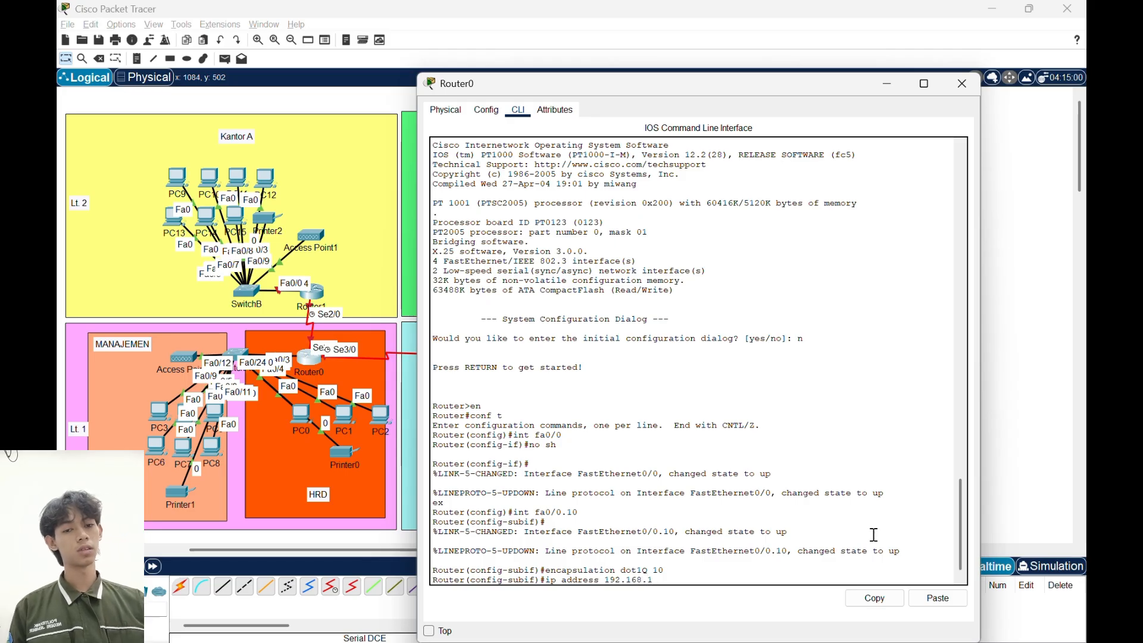
text( 255)
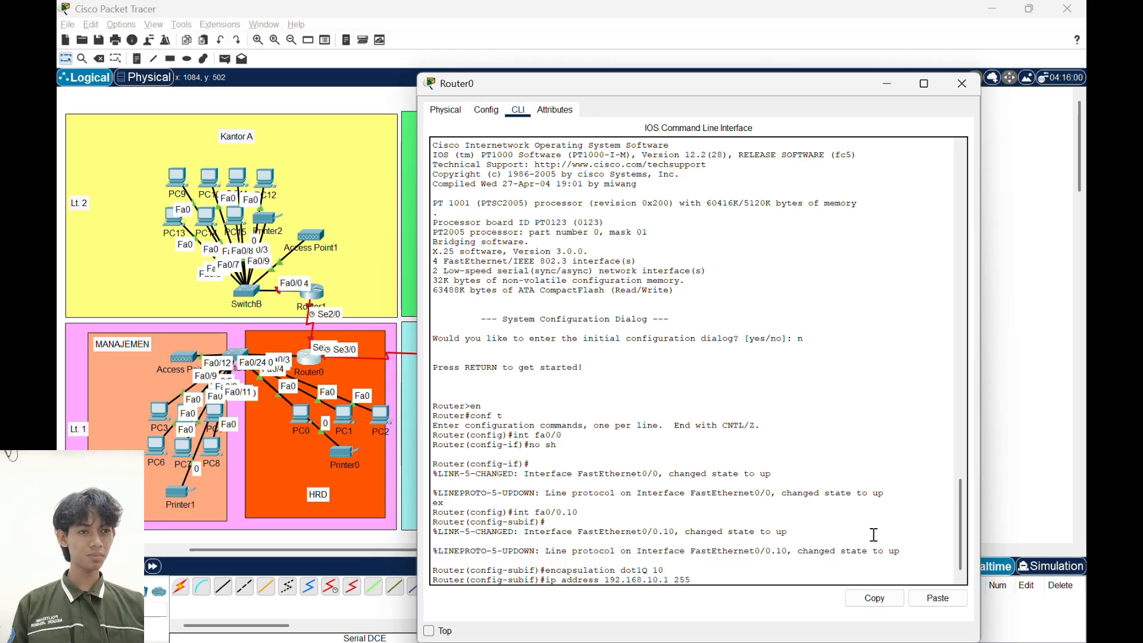
text(.255.255.192)
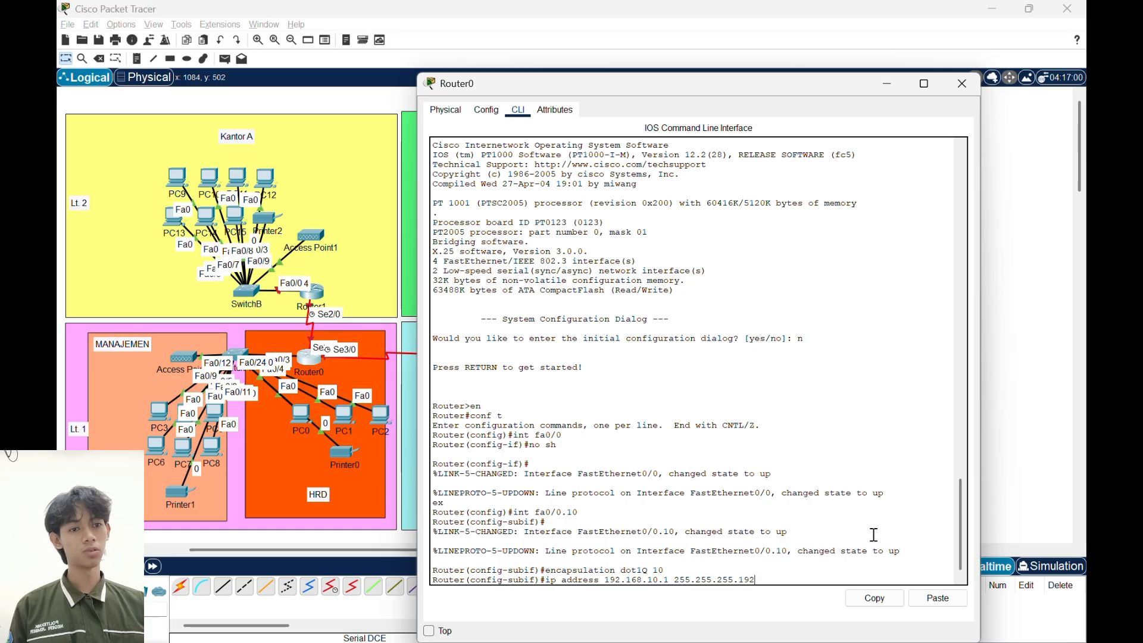
key(Return)
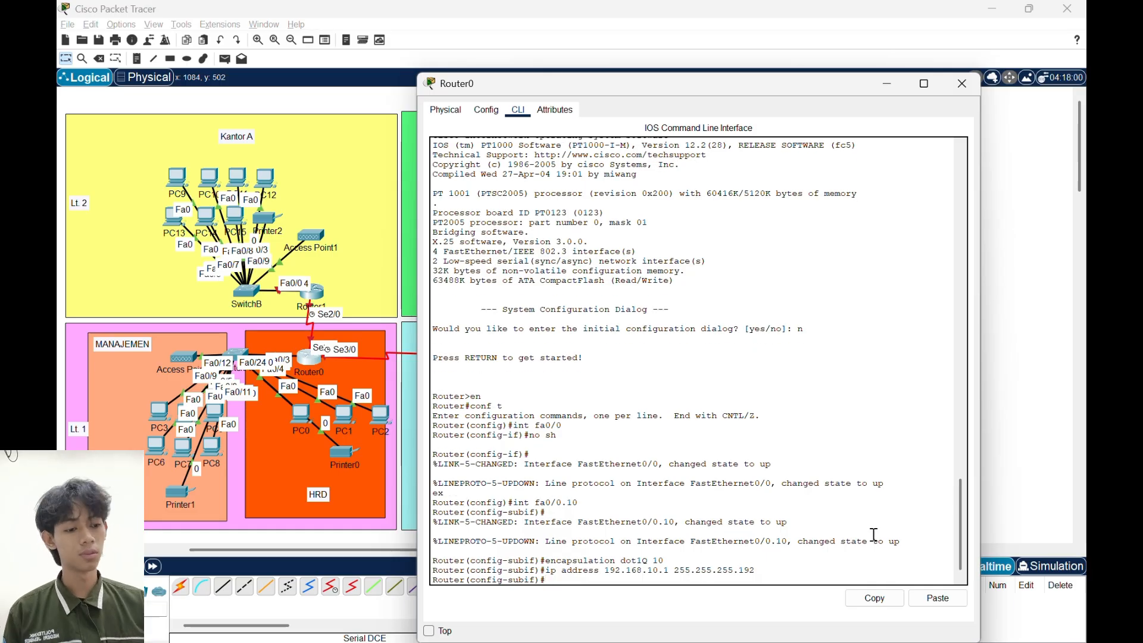
- Create the DHCP pool HRD on Router0 with network 192.168.10.0 and mask 255.255.255.192
text(ip dh)
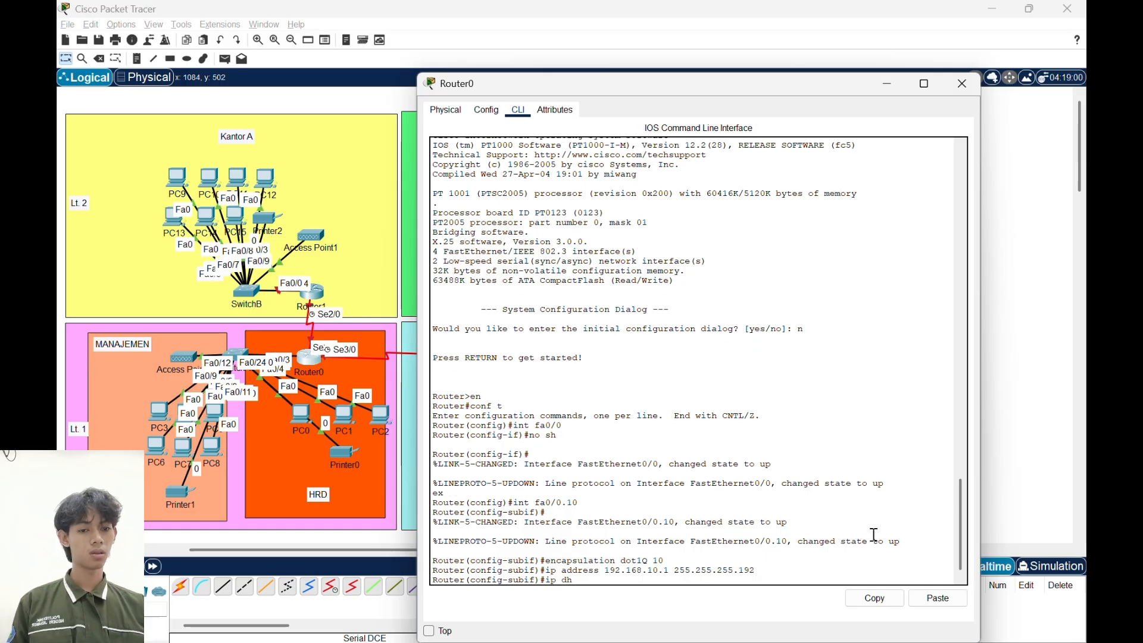
text(cp pool HRD)
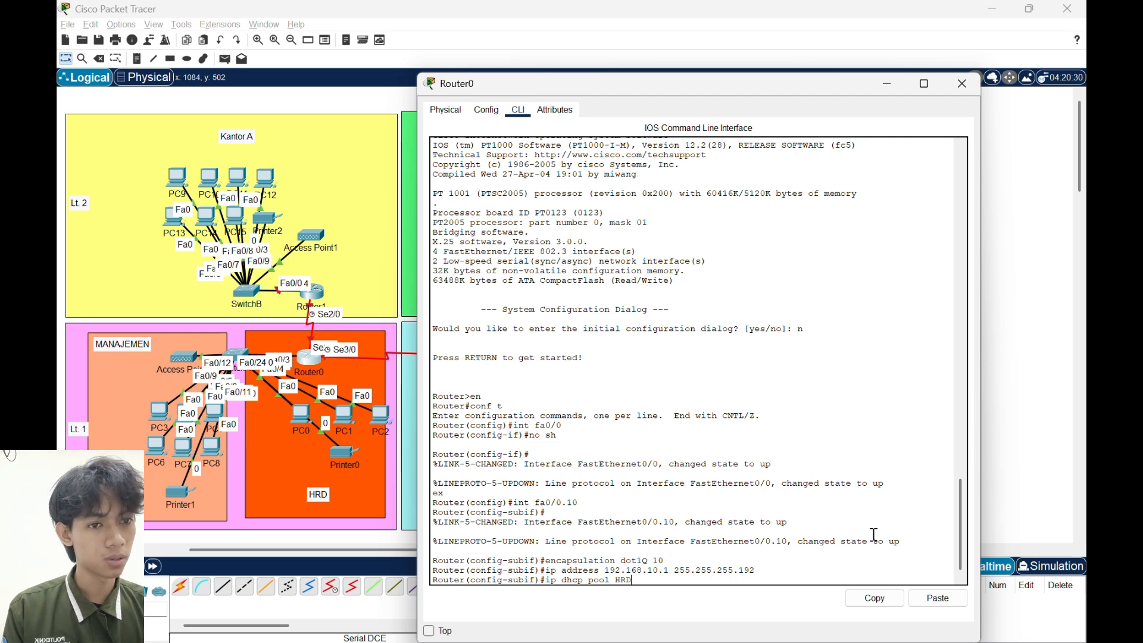
key(Return)
text(network)
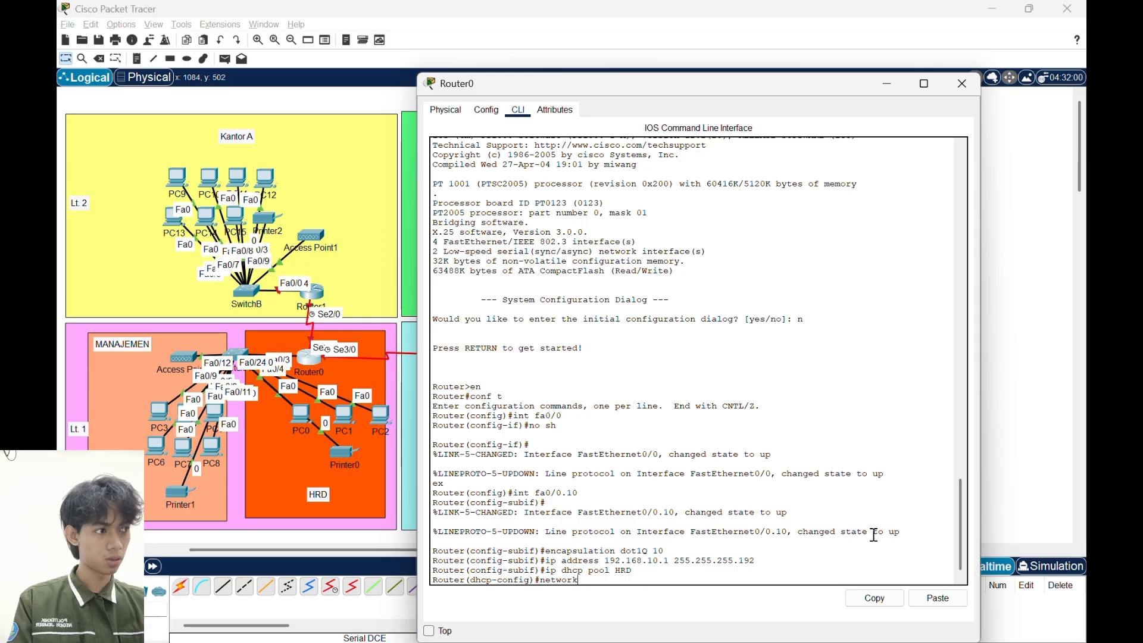
text(192.168)
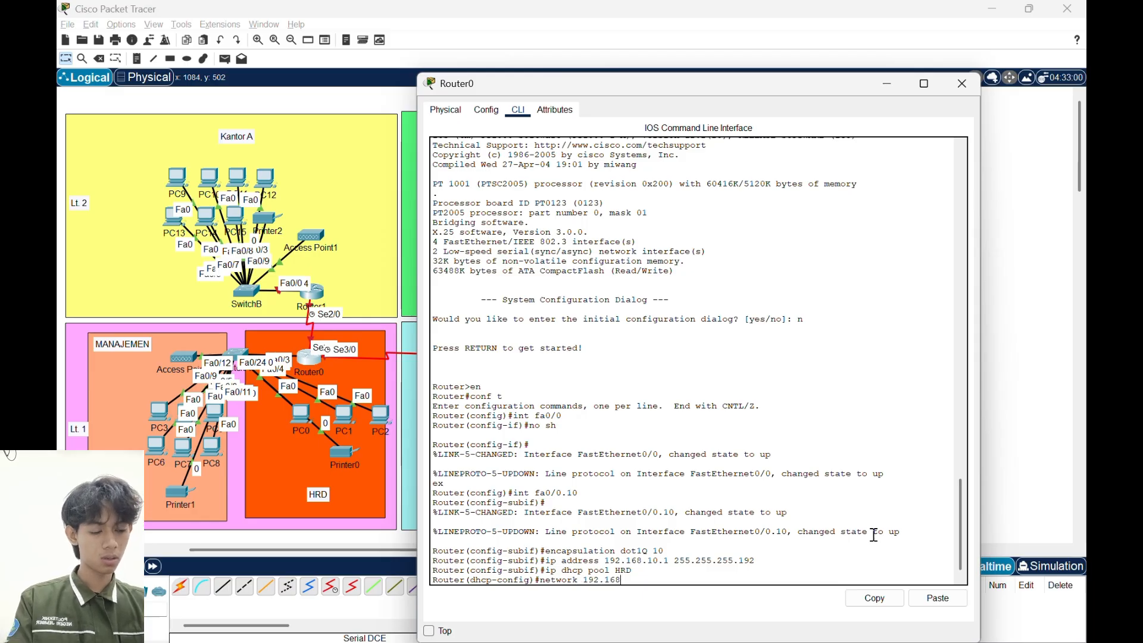
text(.10)
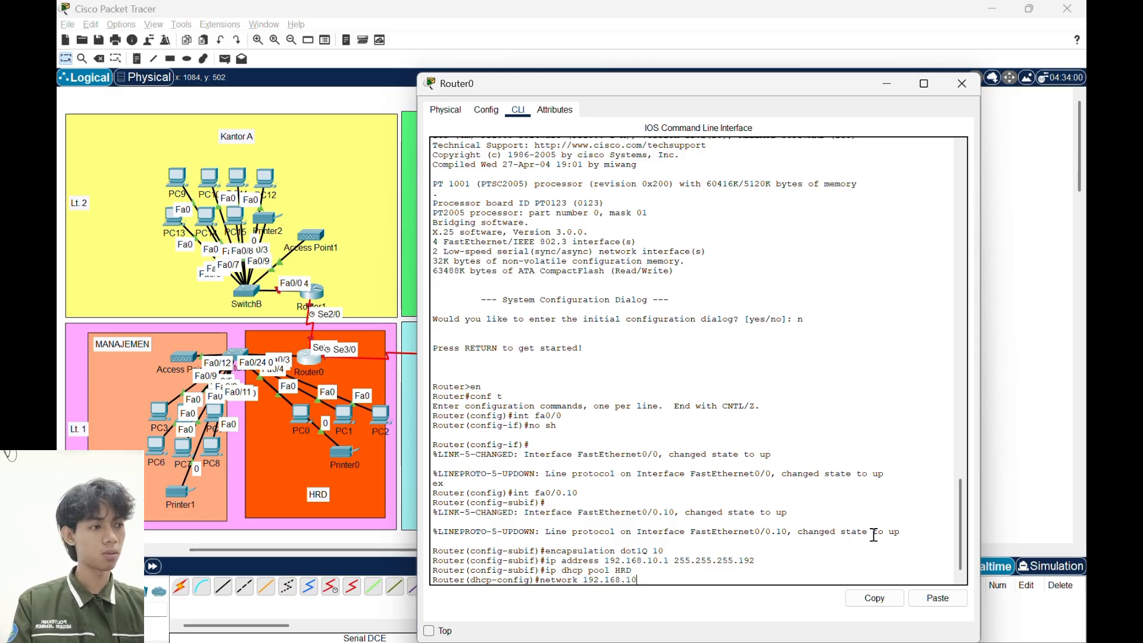
text(.0)
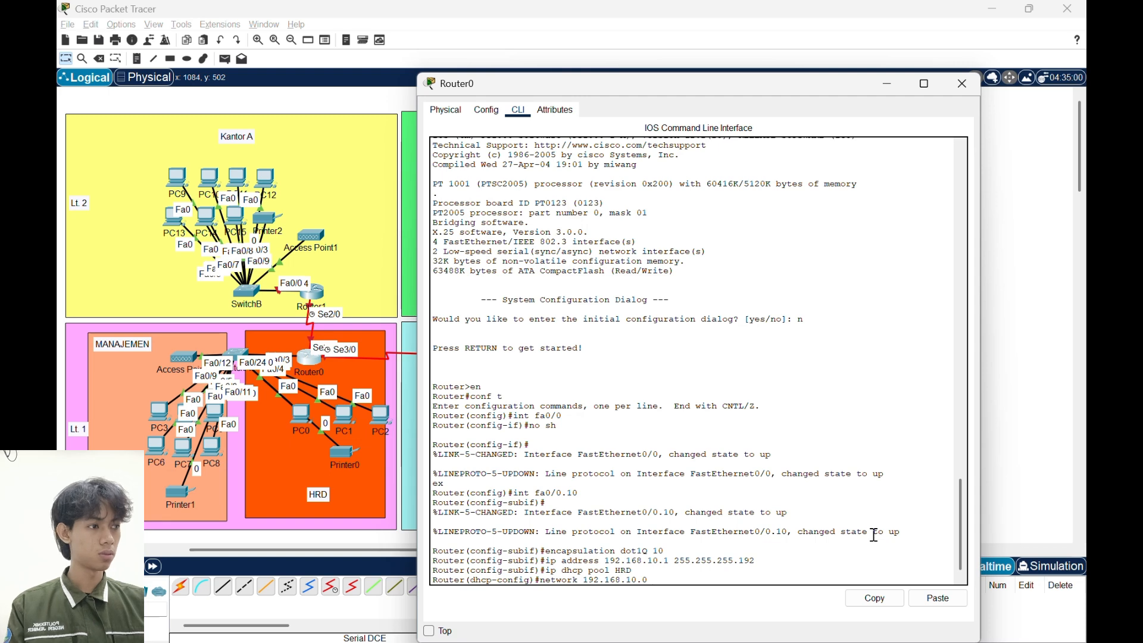
text( 255.255.255)
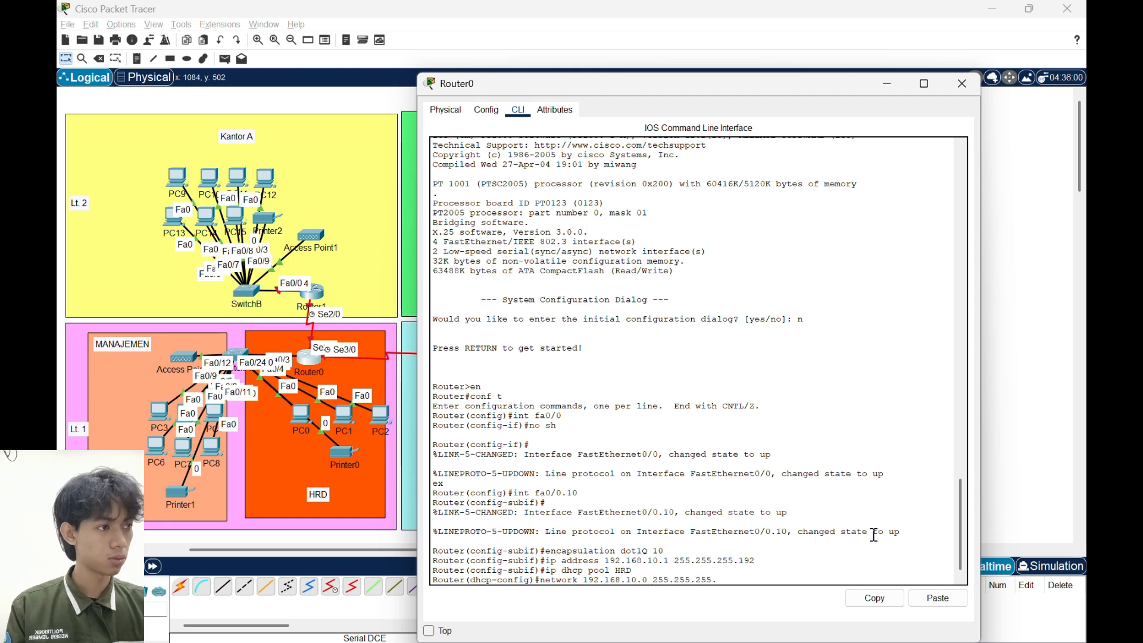
text(.192)
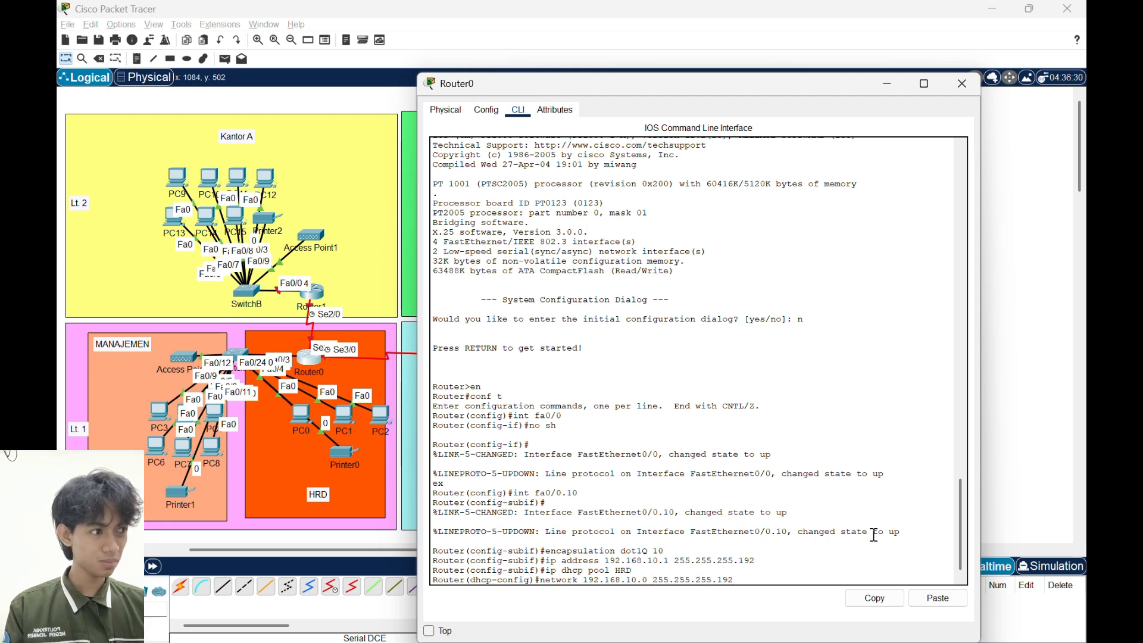
key(Return)
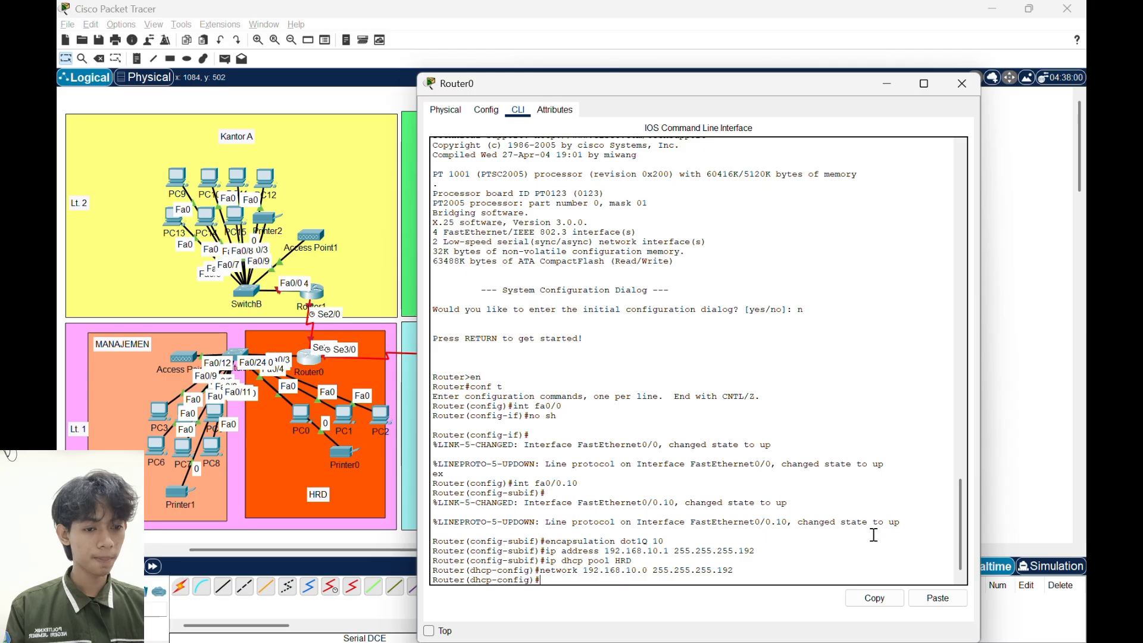
- Set the HRD DHCP pool's default router to 192.168.10.1
text(default-)
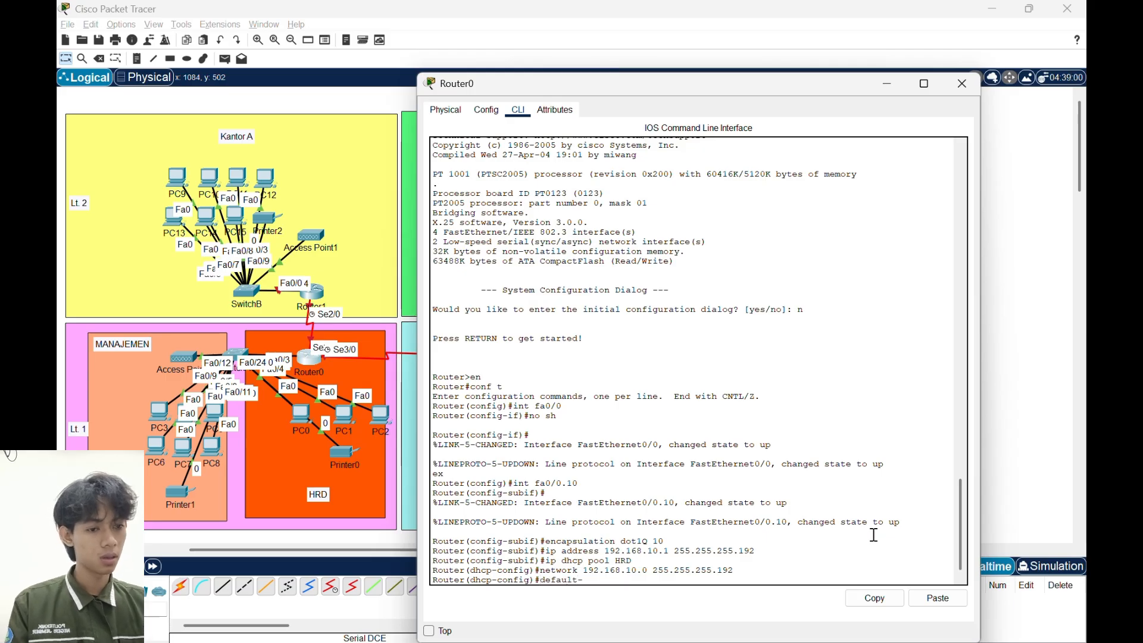
text(router)
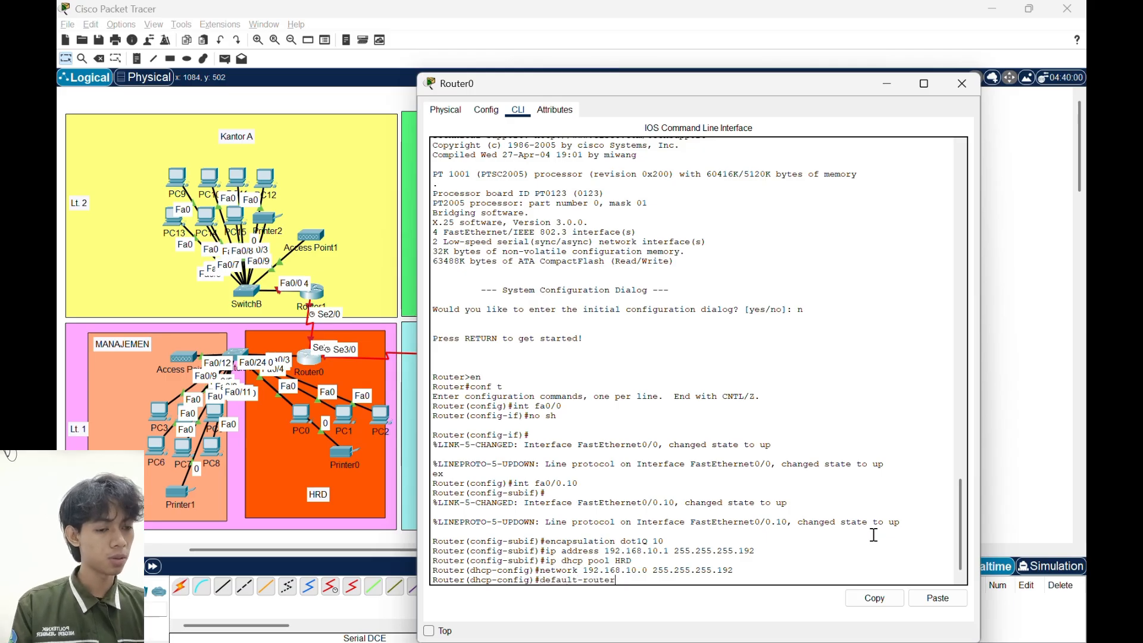
text( 192.168.)
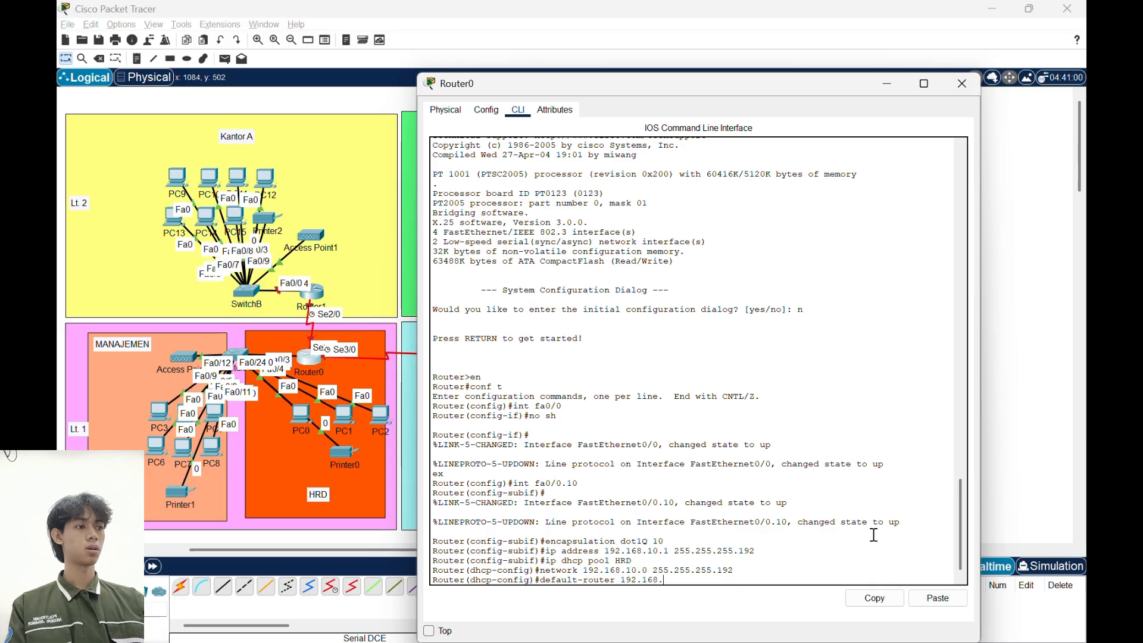
text(10.1)
key(Return)
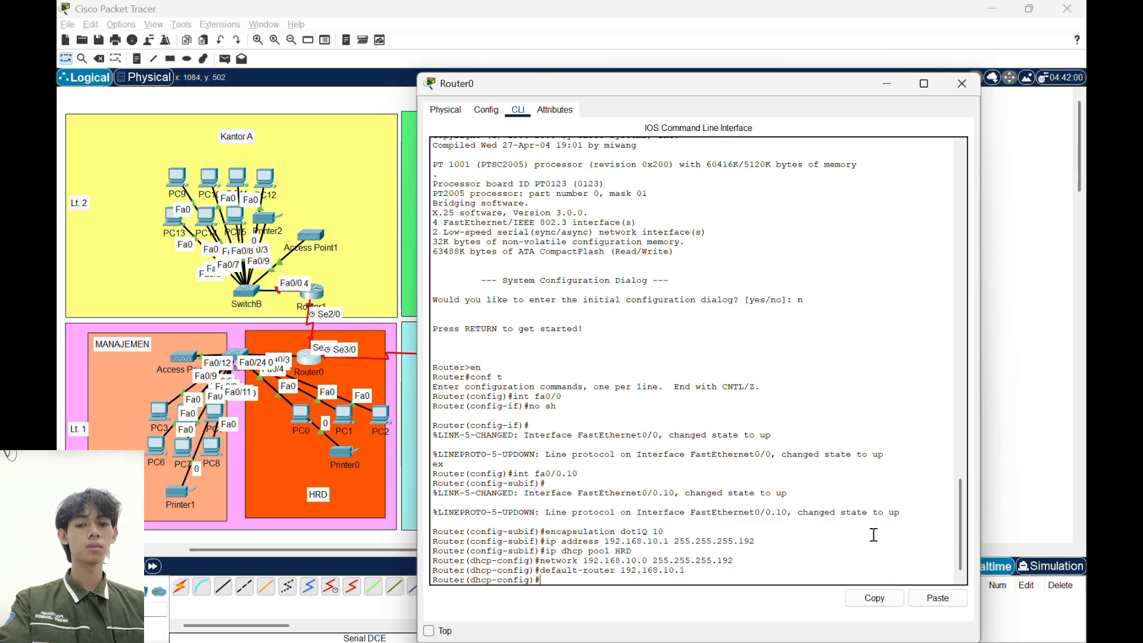
- Set the HRD DHCP pool's DNS server to 8.8.8.8
text(dns-)
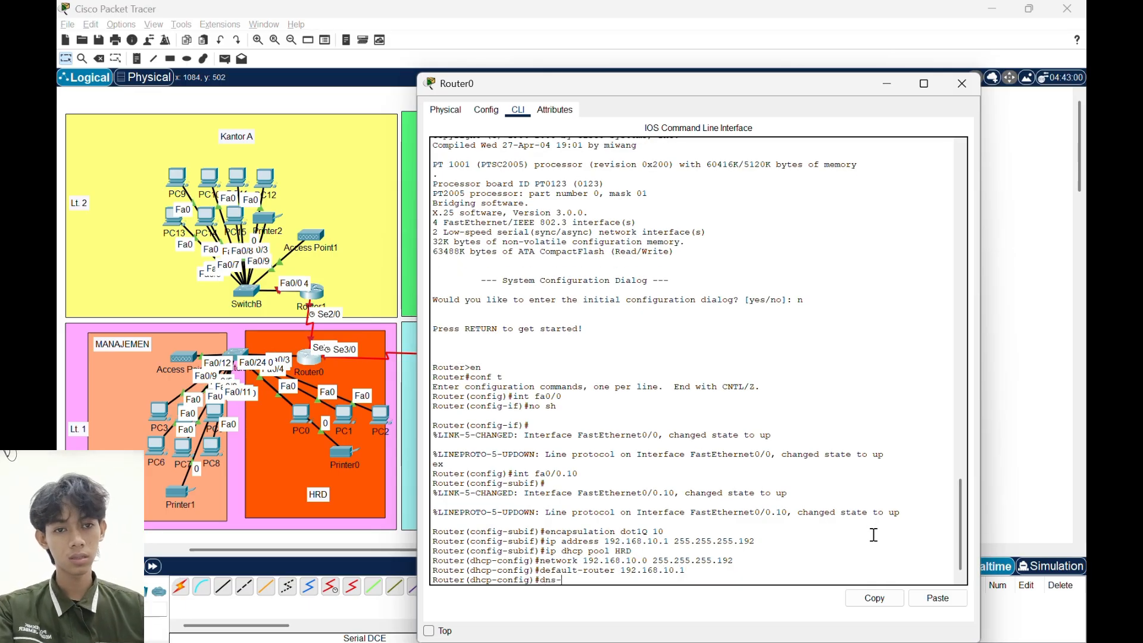
text(server)
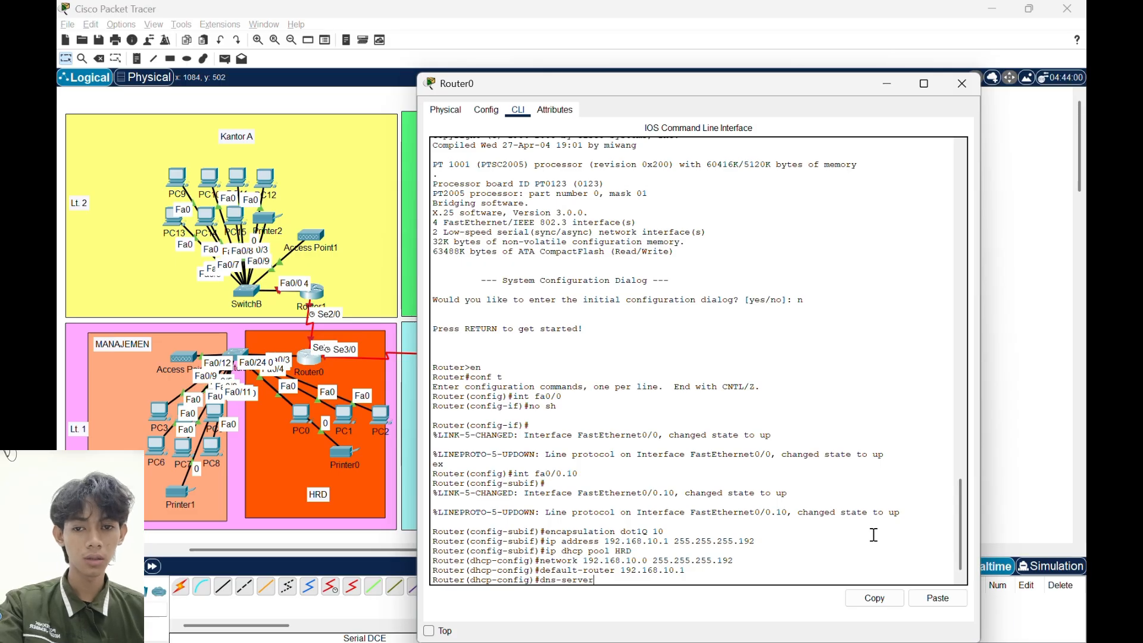
text( 8.)
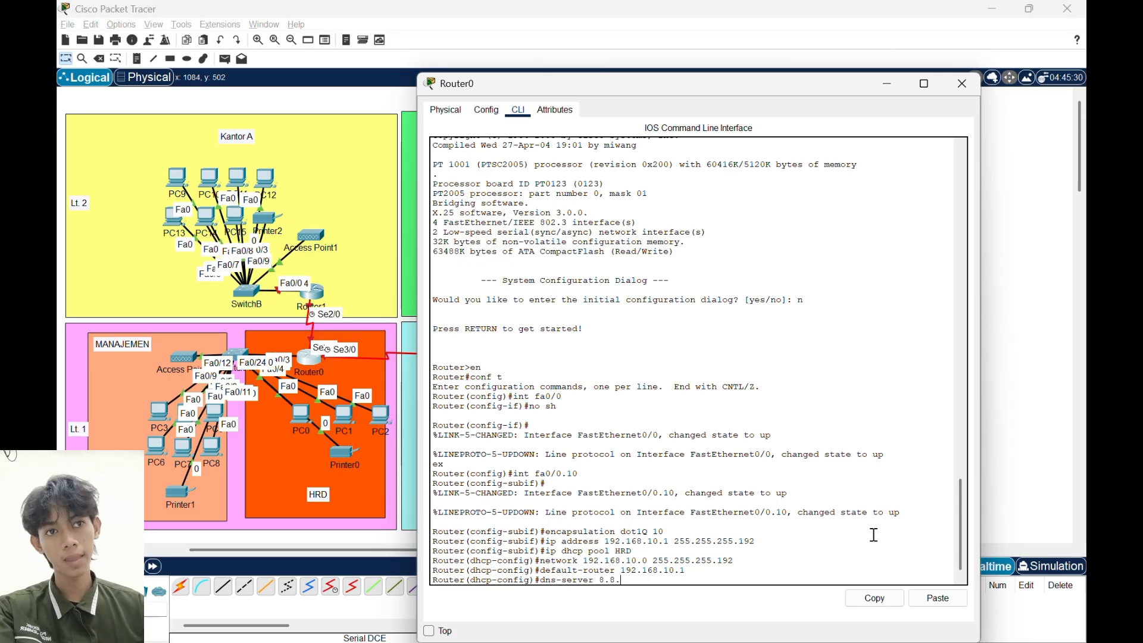
text(88.8.8)
key(Return)
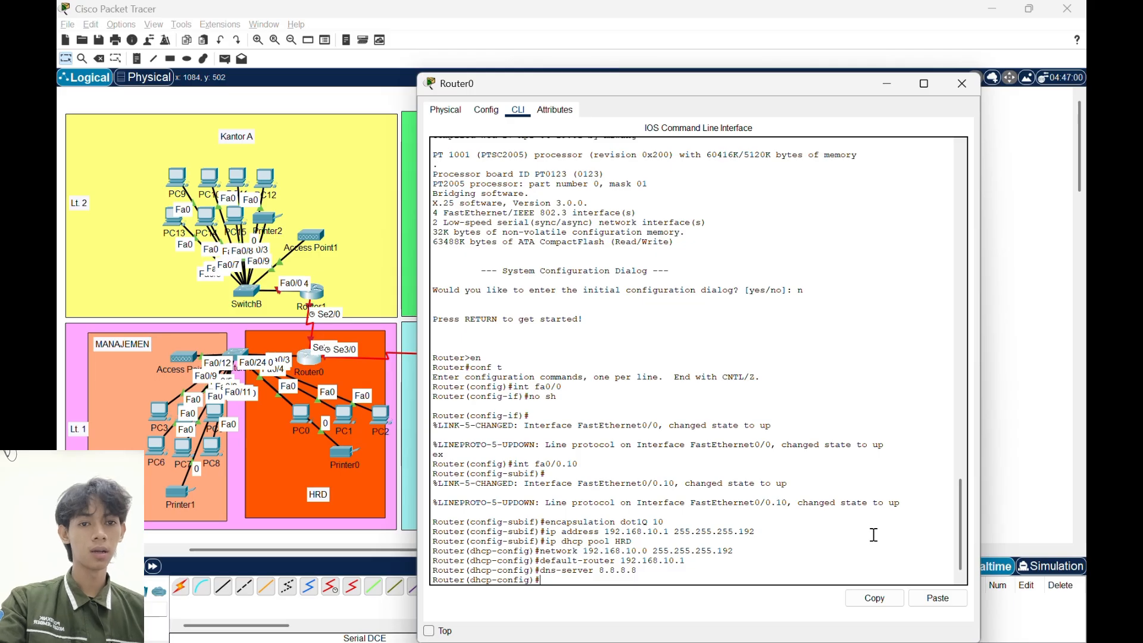
- Exclude the addresses 192.168.10.1 through 192.168.10.5 from DHCP assignment on Router0
text(p-config)#ip)
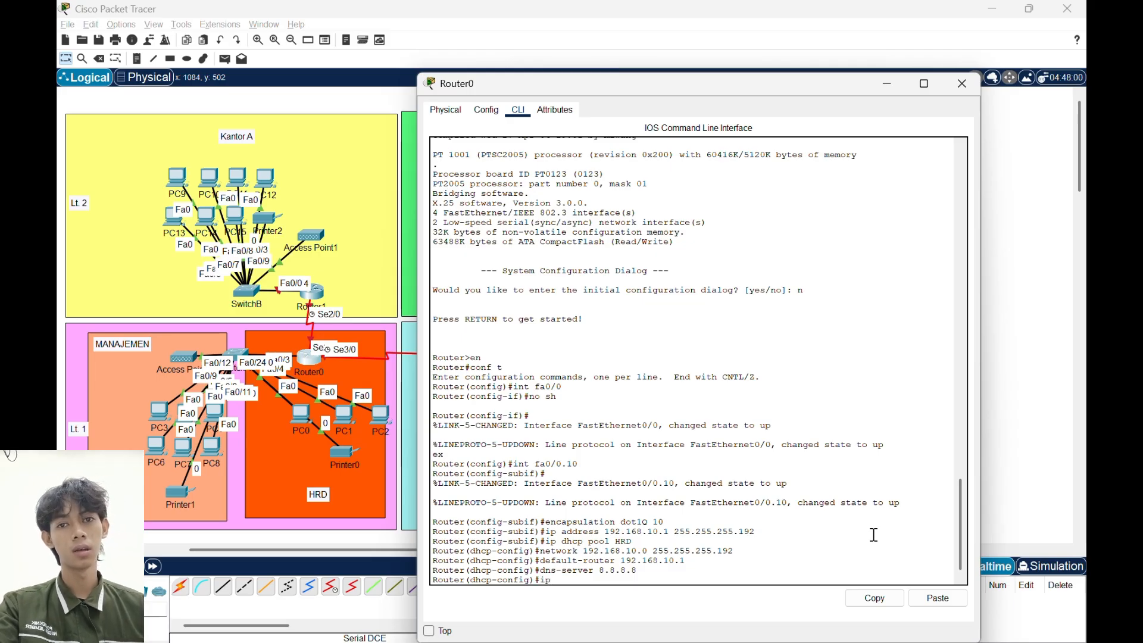
text( dhcp excl)
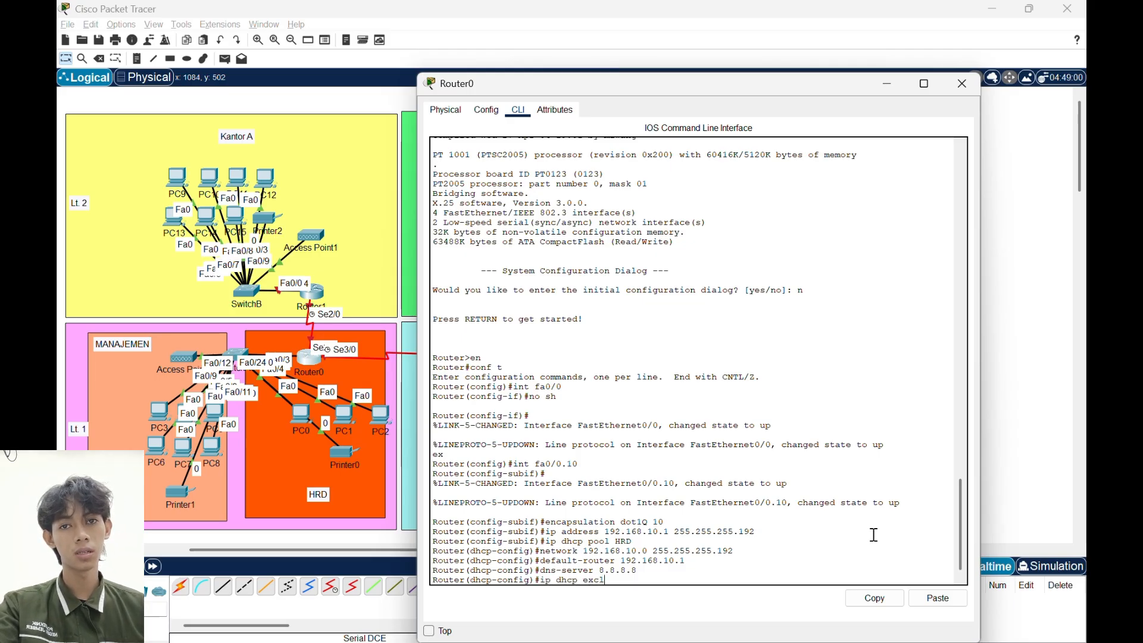
text(uded-addr)
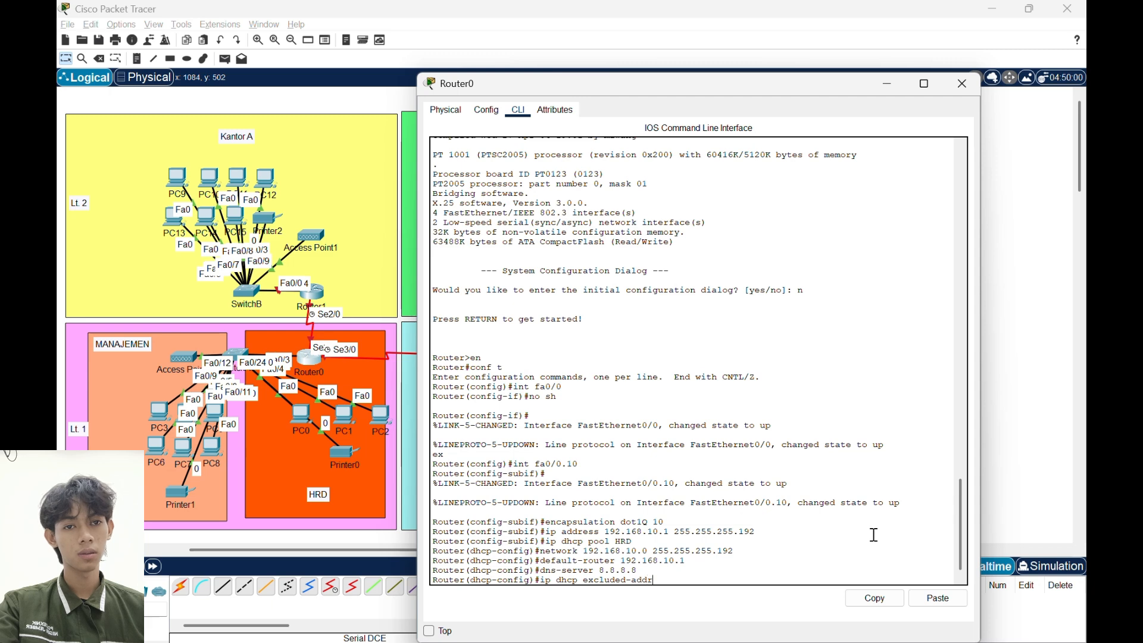
text(ess 192)
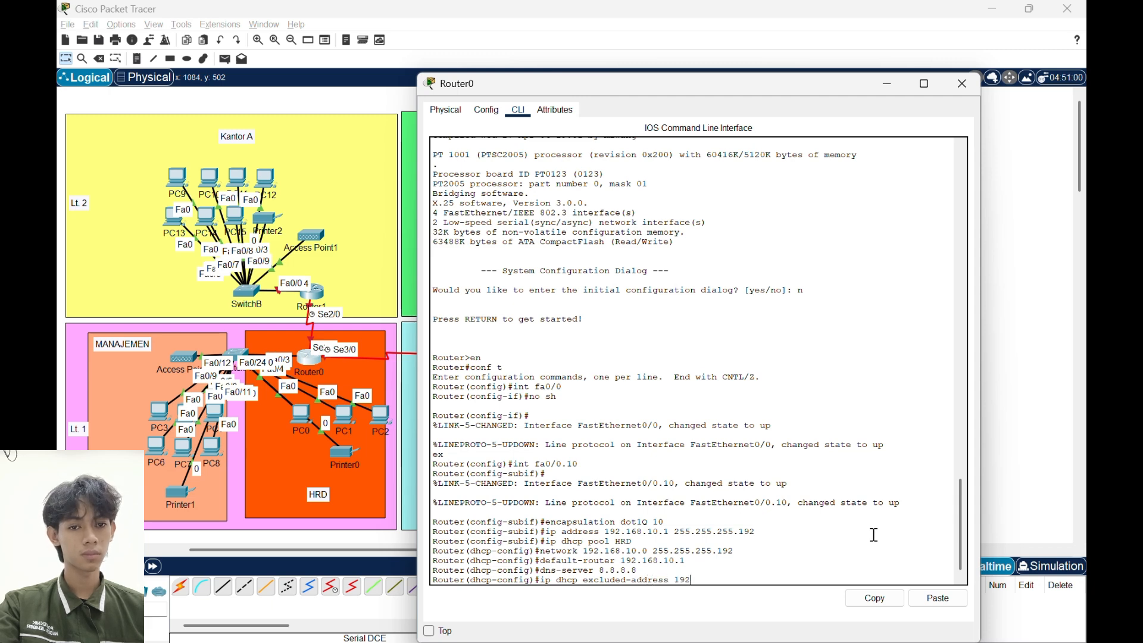
text(.168.)
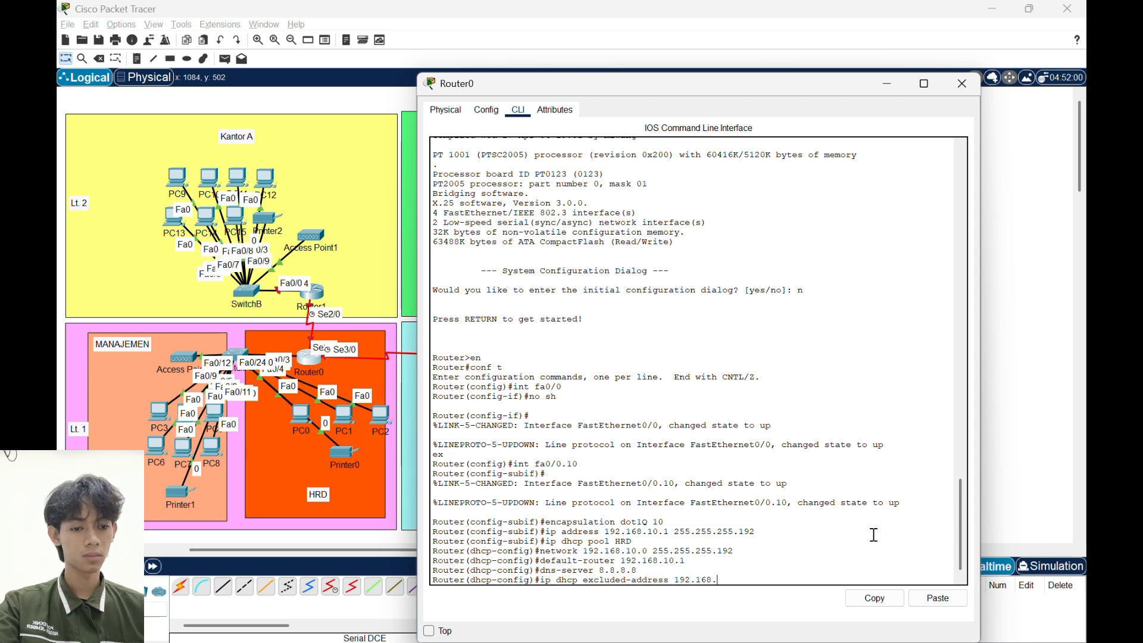
text(10.1 192.168.10.)
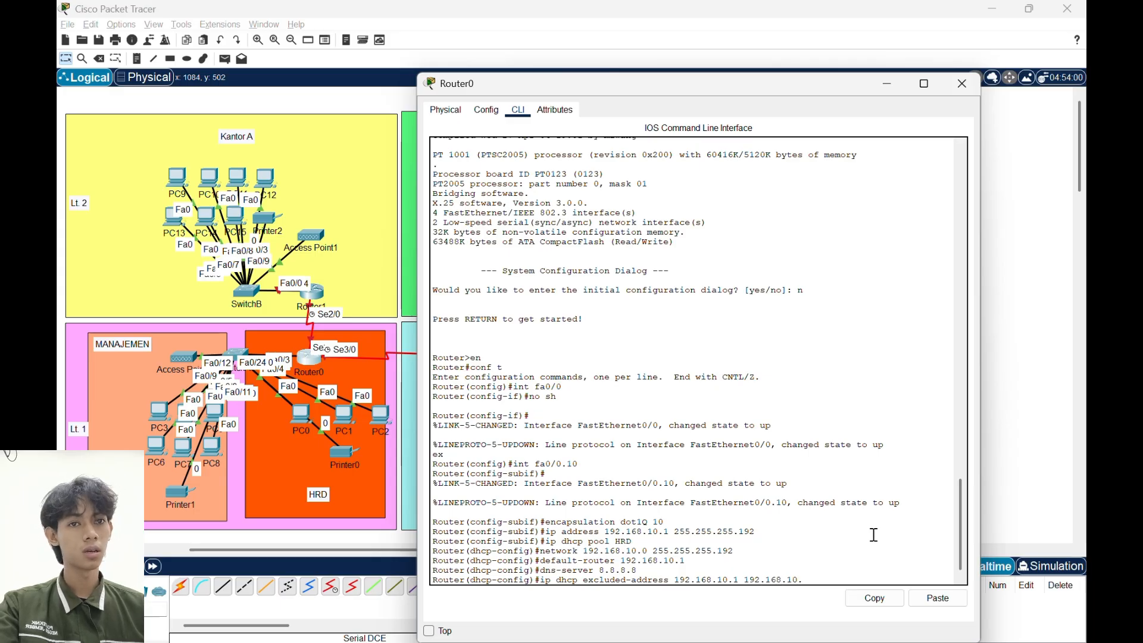
text(5)
key(Return)
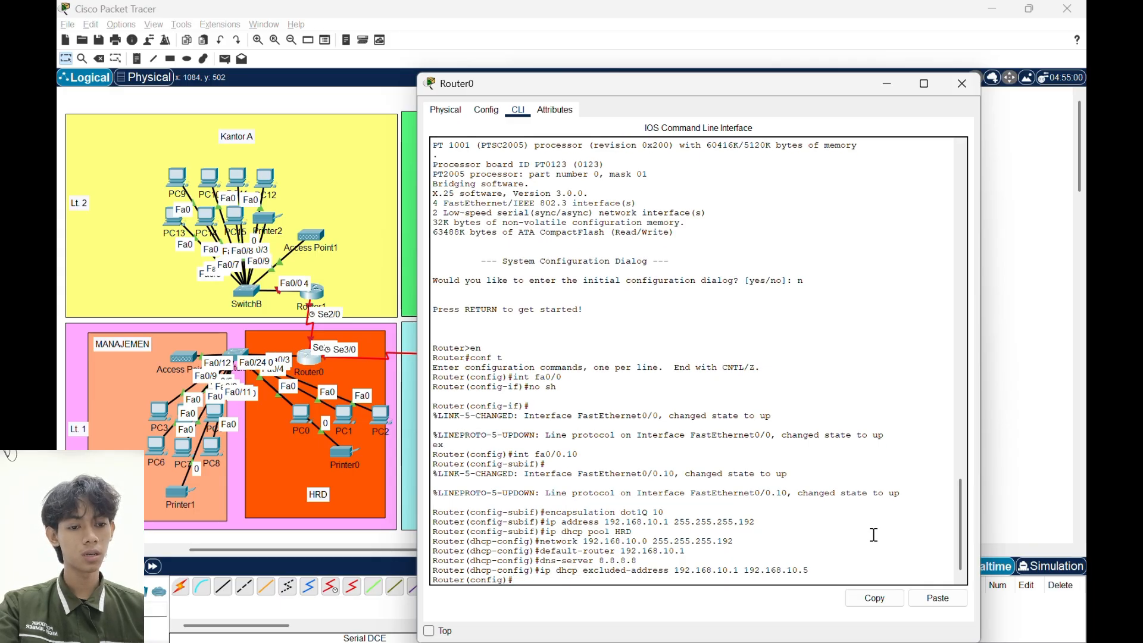
- Create subinterface fa0/0.20 on Router0 with dot1Q encapsulation for VLAN 20
text(int fa)
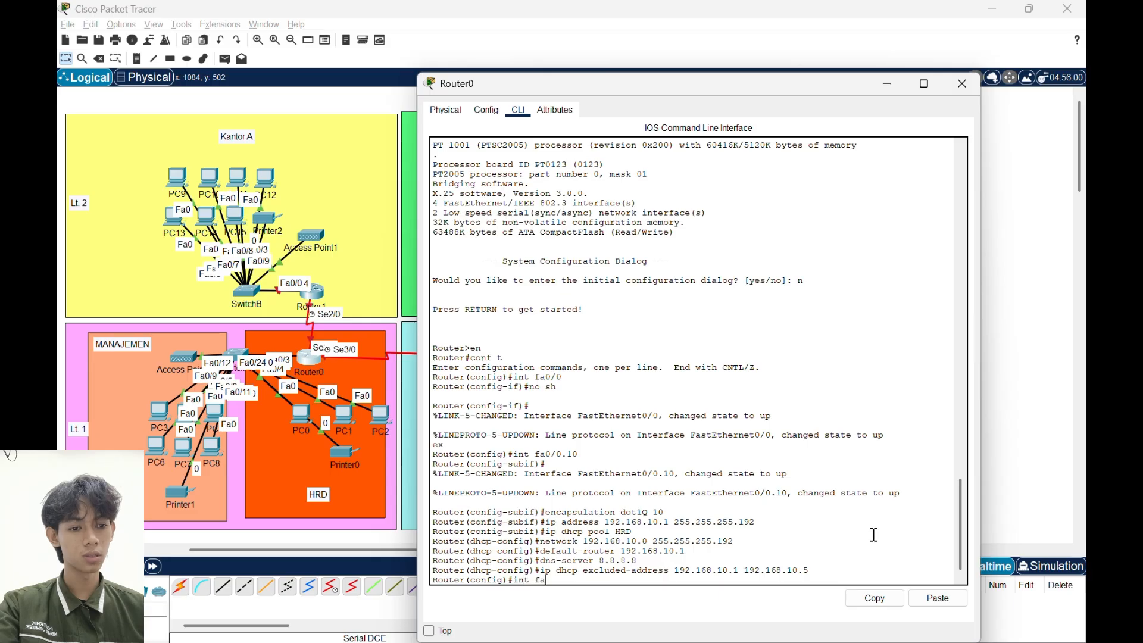
text(0/0.20)
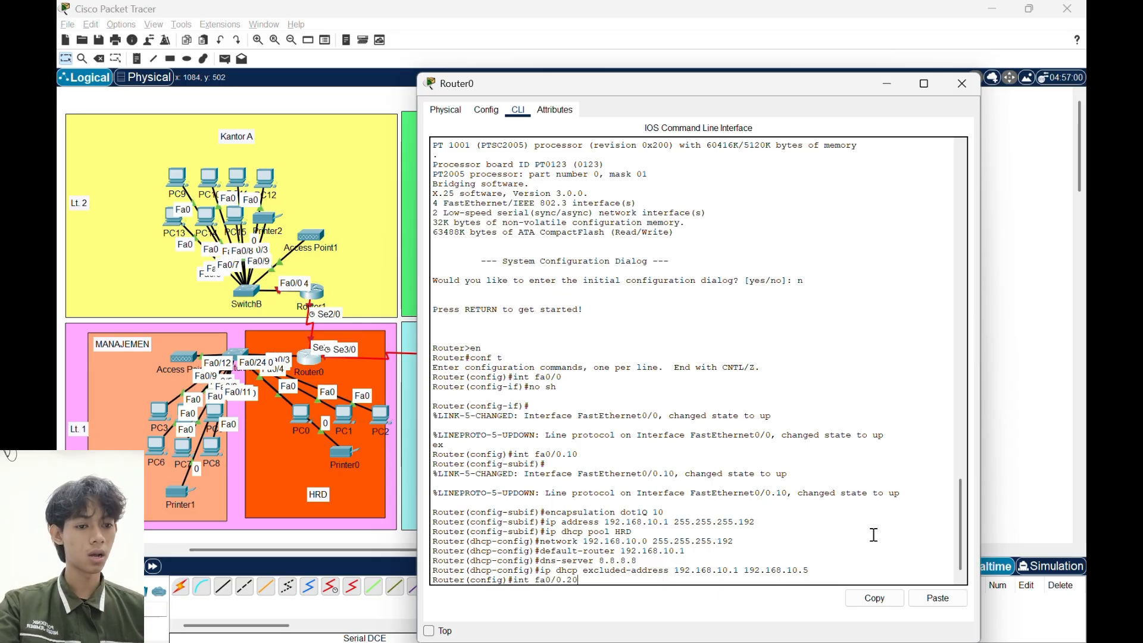
key(Return)
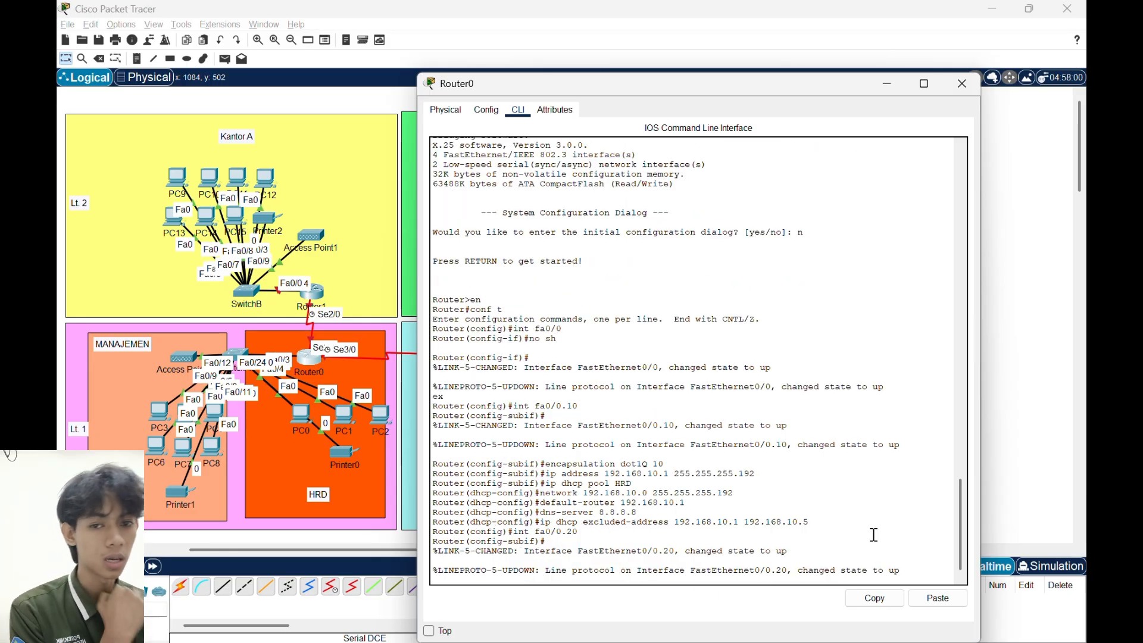
text(encaps)
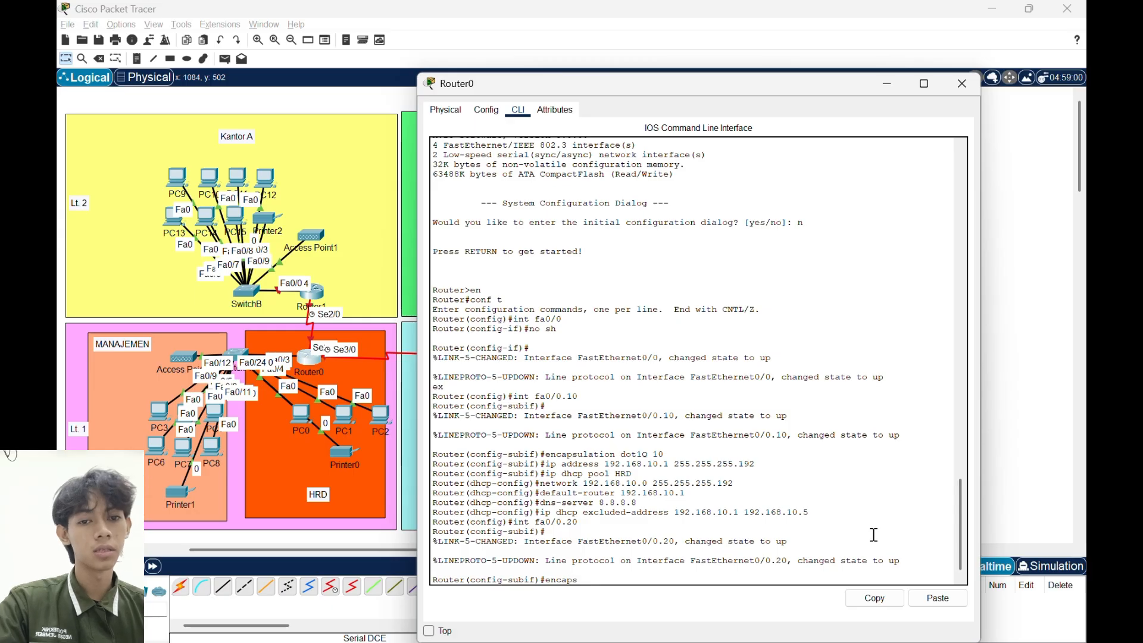
text(ulation)
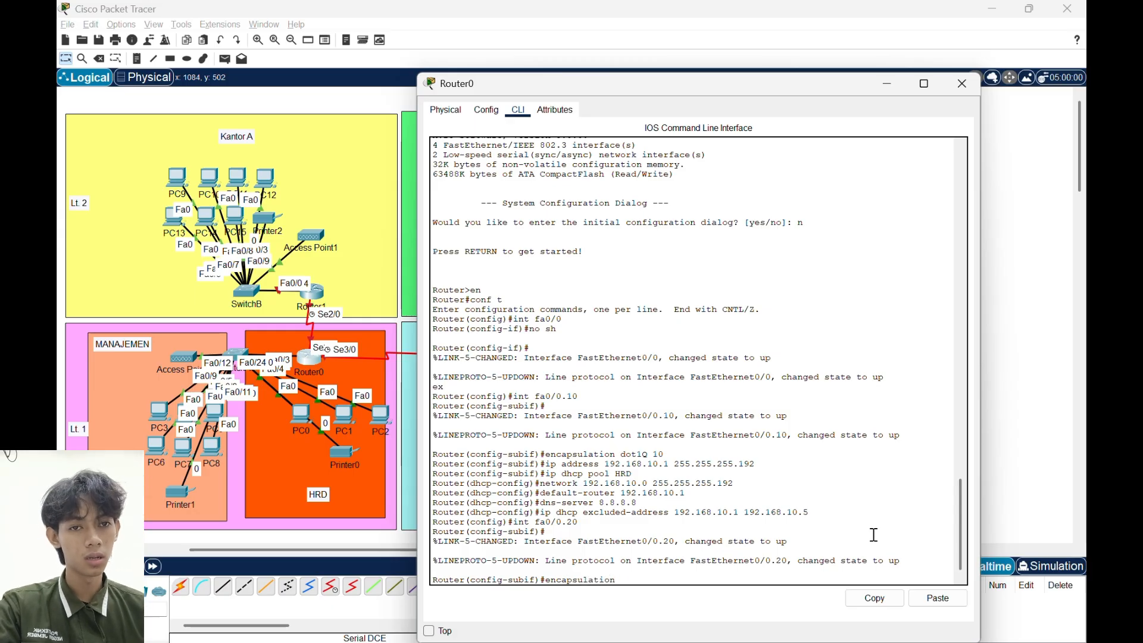
text( dot1Q)
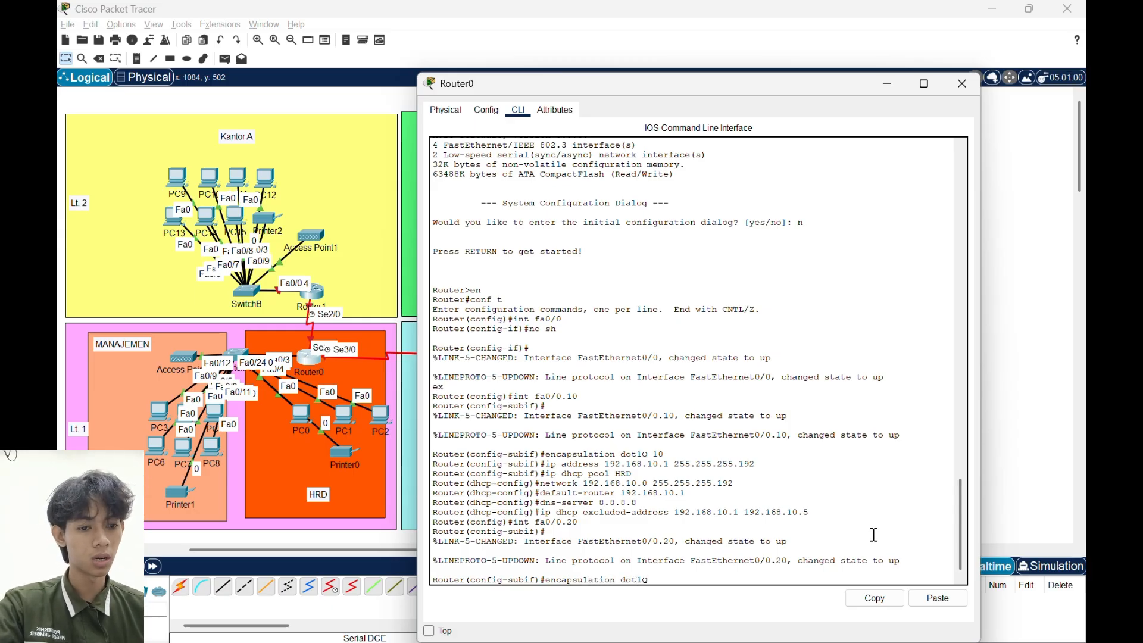
text( 20)
key(Return)
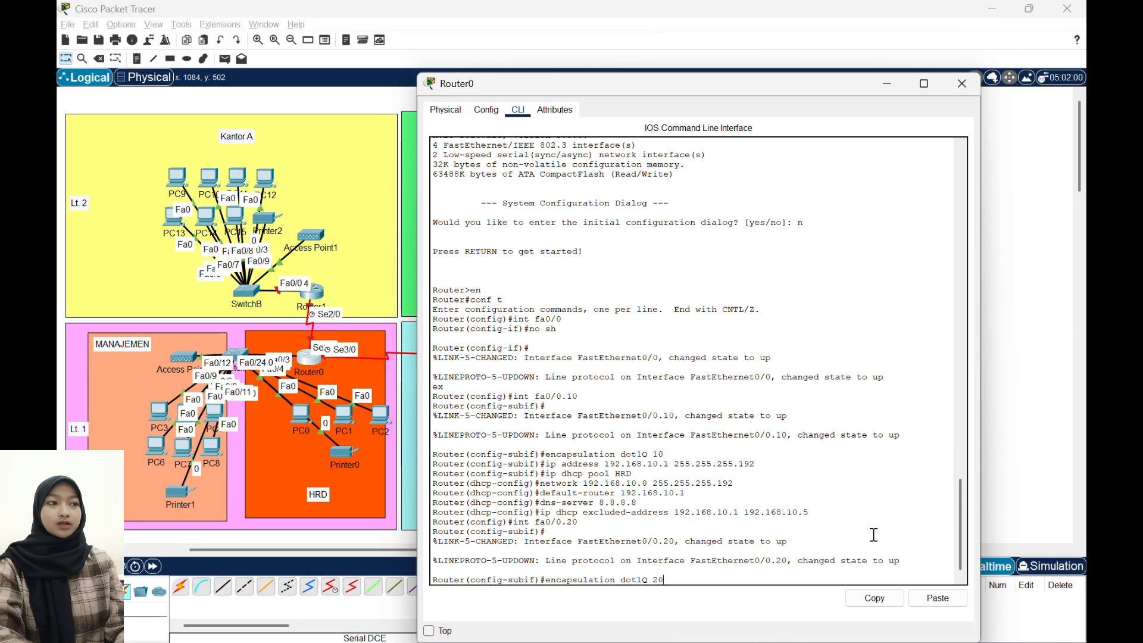
key(Return)
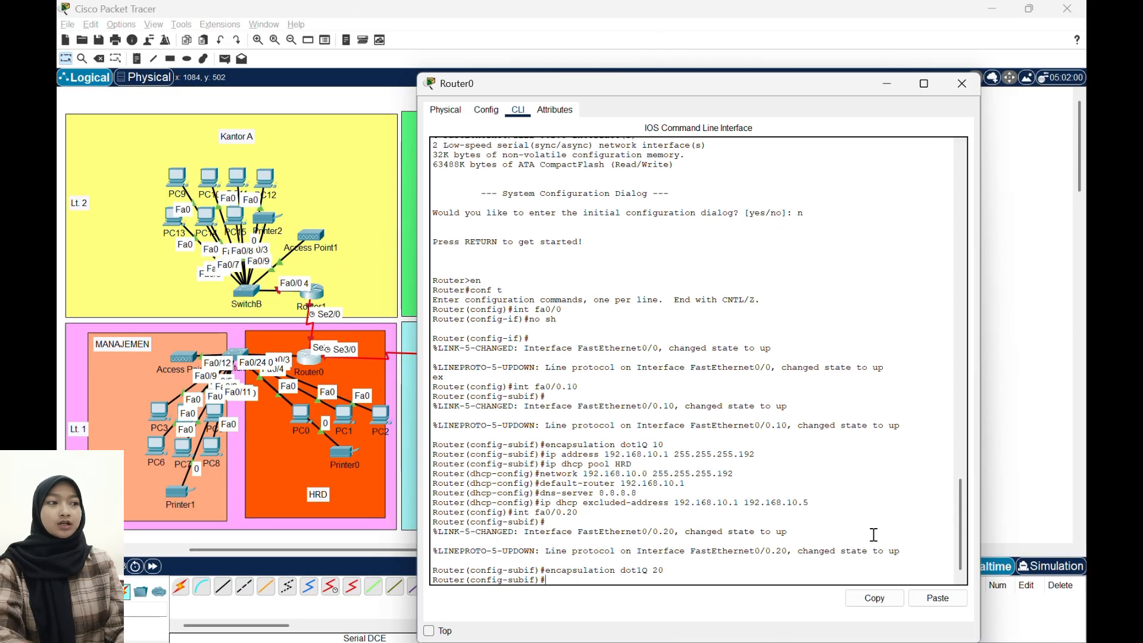
- Assign IP address 192.168.10.65 with mask 255.255.255.192 to subinterface fa0/0.20
text(ip add)
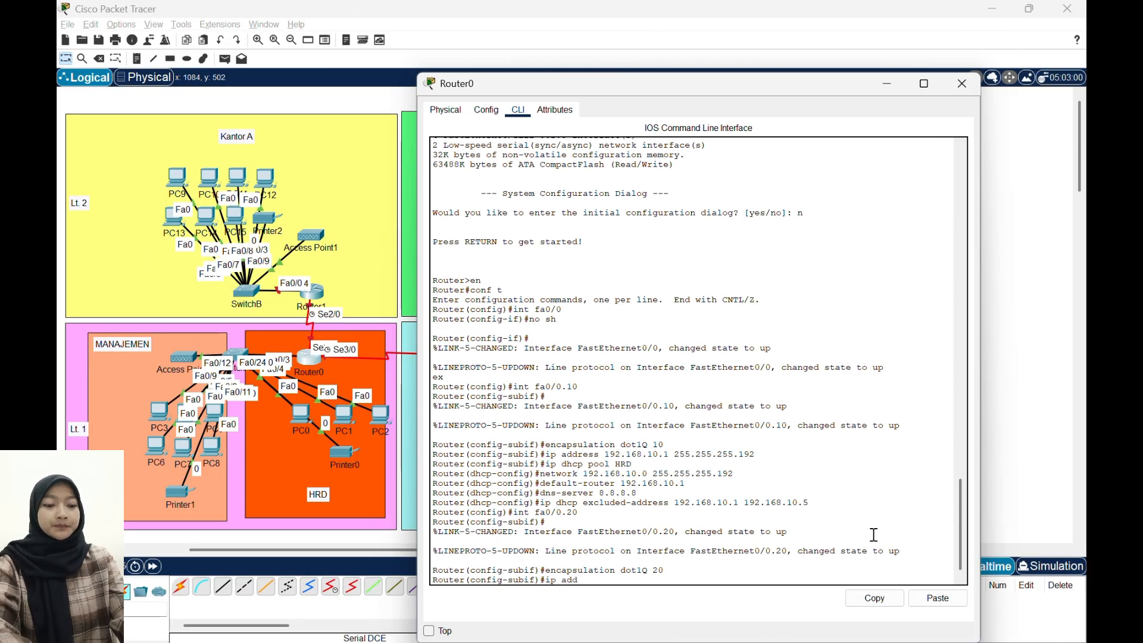
text(ress 192.1)
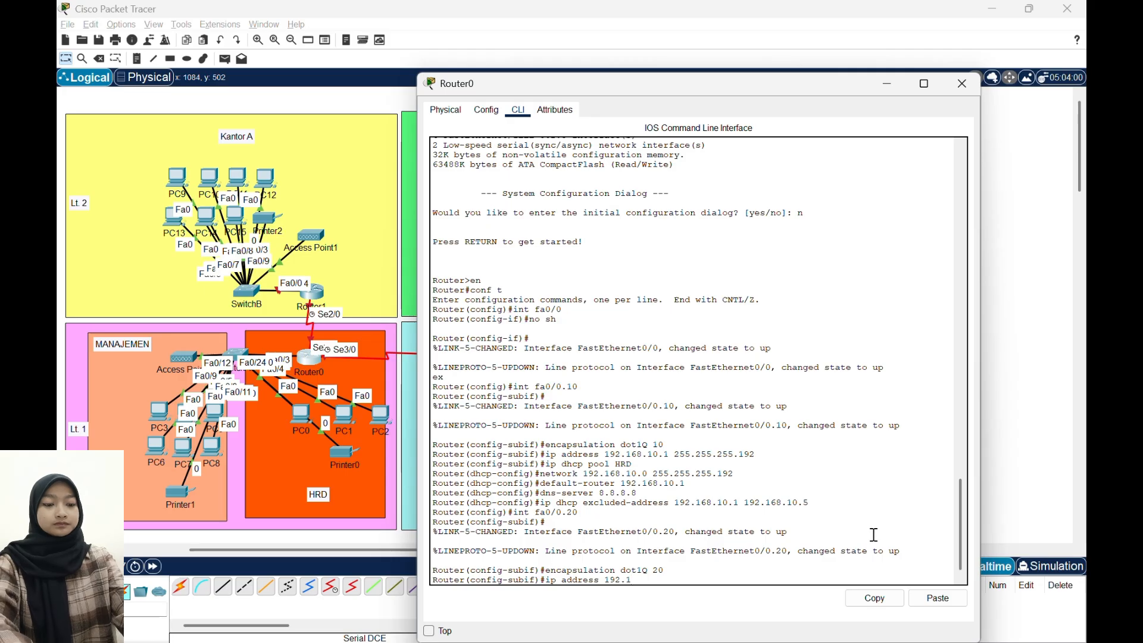
text(68.10.)
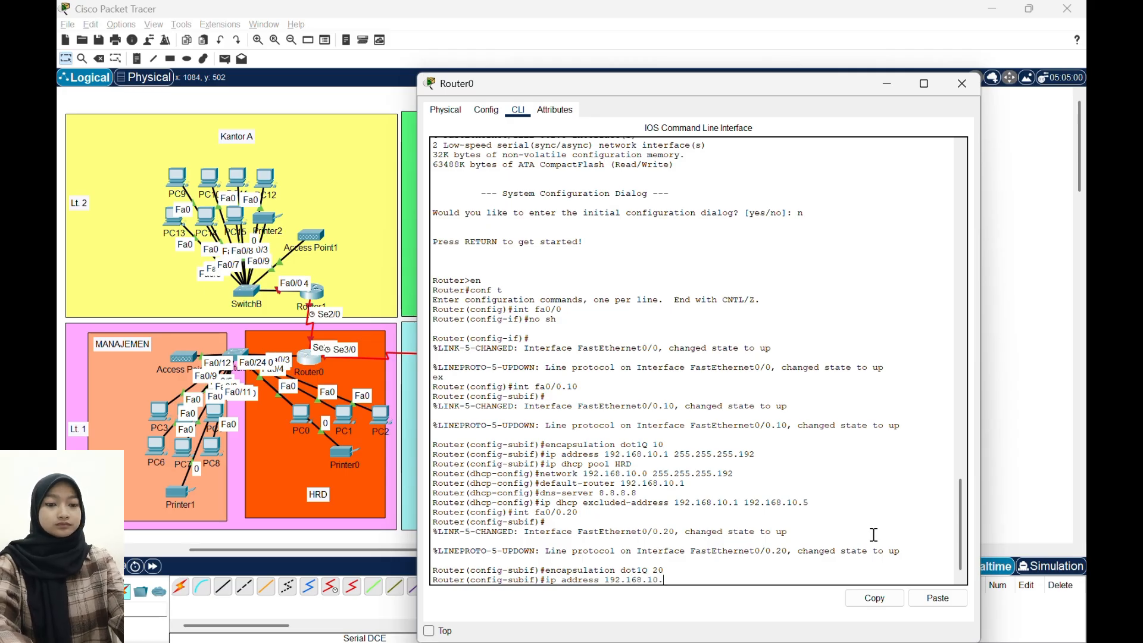
text(65 255.2552)
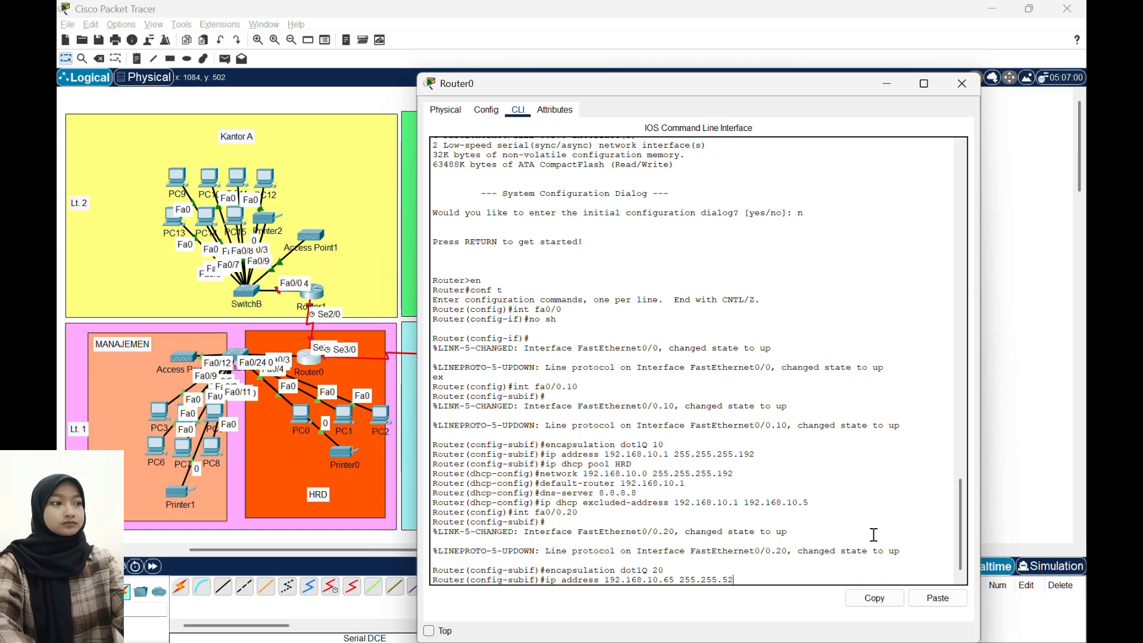
key(BackSpace)
text(.255.25)
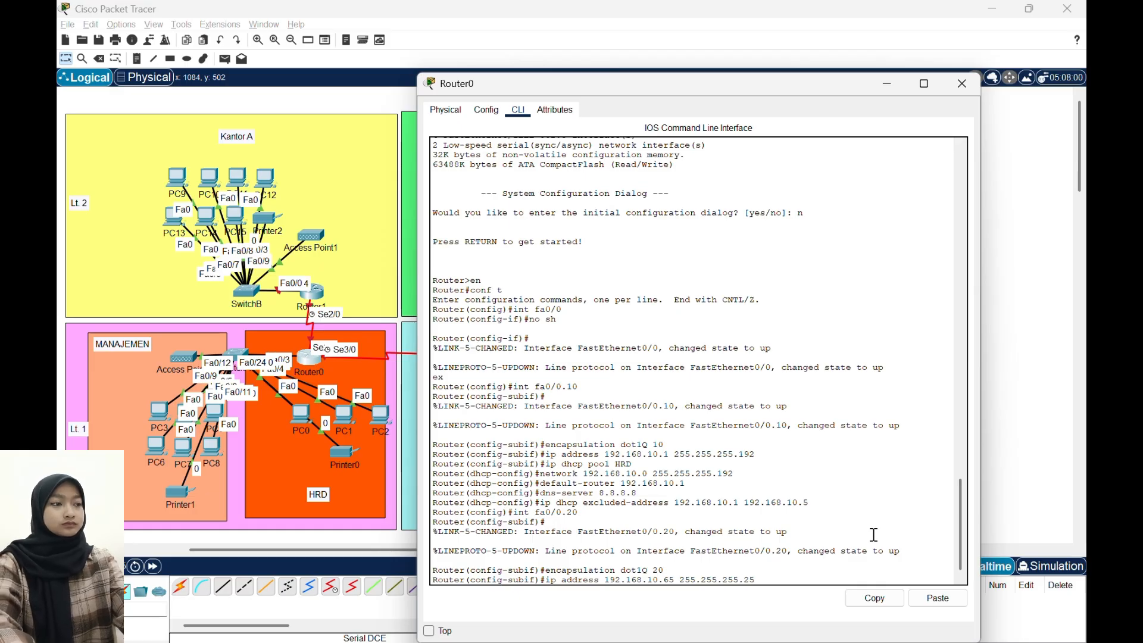
key(BackSpace)
key(BackSpace)
text(192)
key(Return)
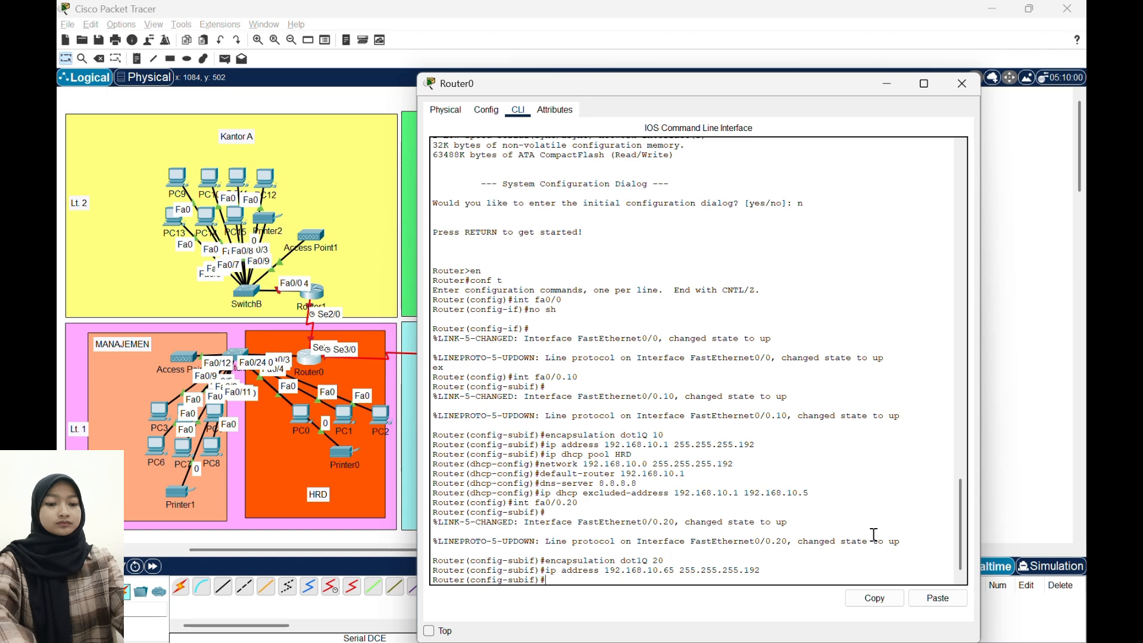
- Create a DHCP pool named MAN on Router0
text(ip)
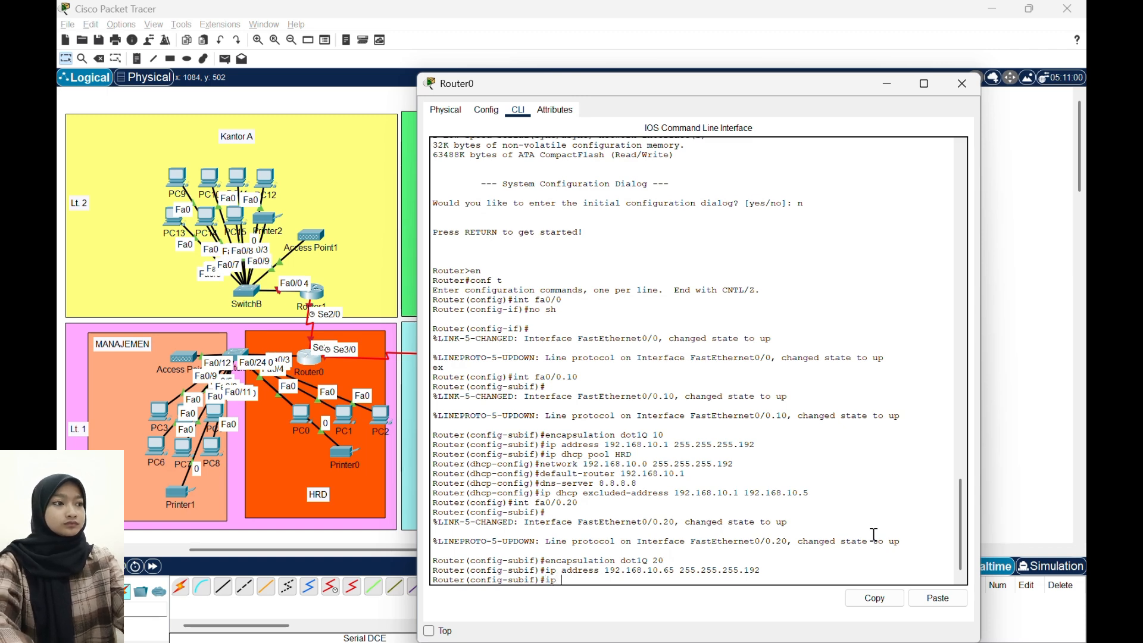
text( dhpp p)
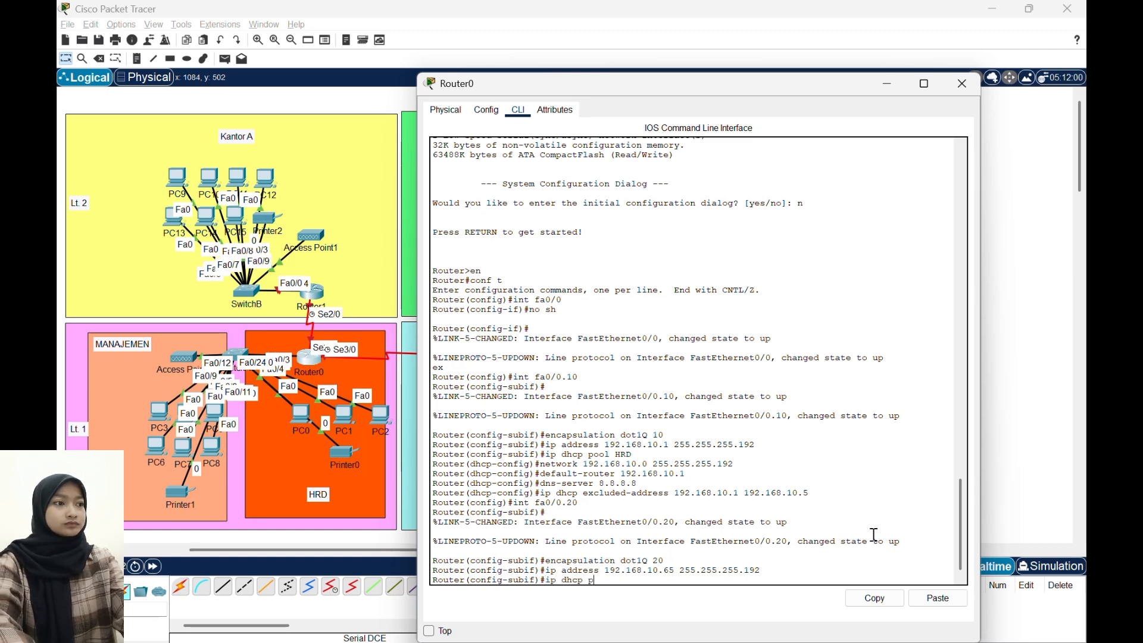
text(ool MAN)
key(Return)
- Set the MAN DHCP pool's network to 192.168.10.64 with mask 255.255.255.192
text(net)
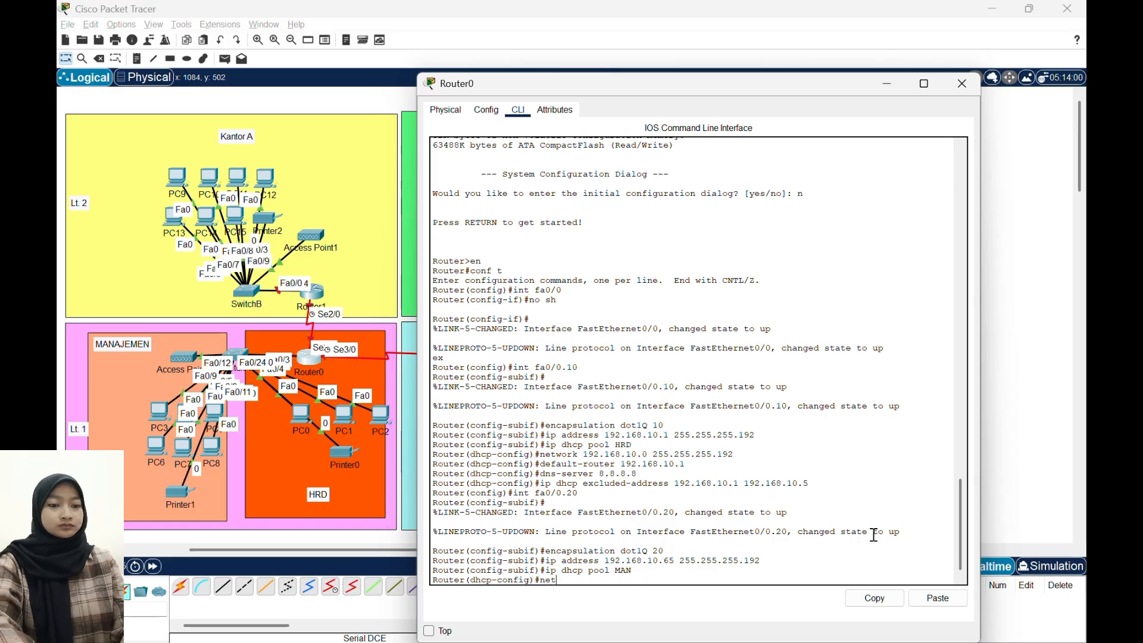
text(work 192.1)
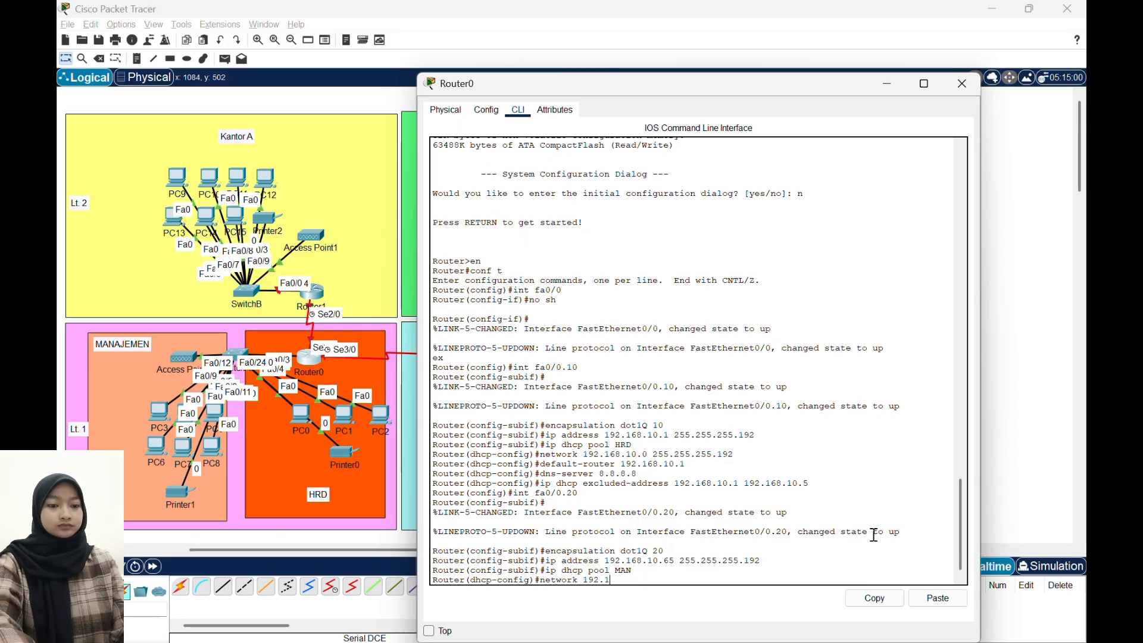
text(68.10.64)
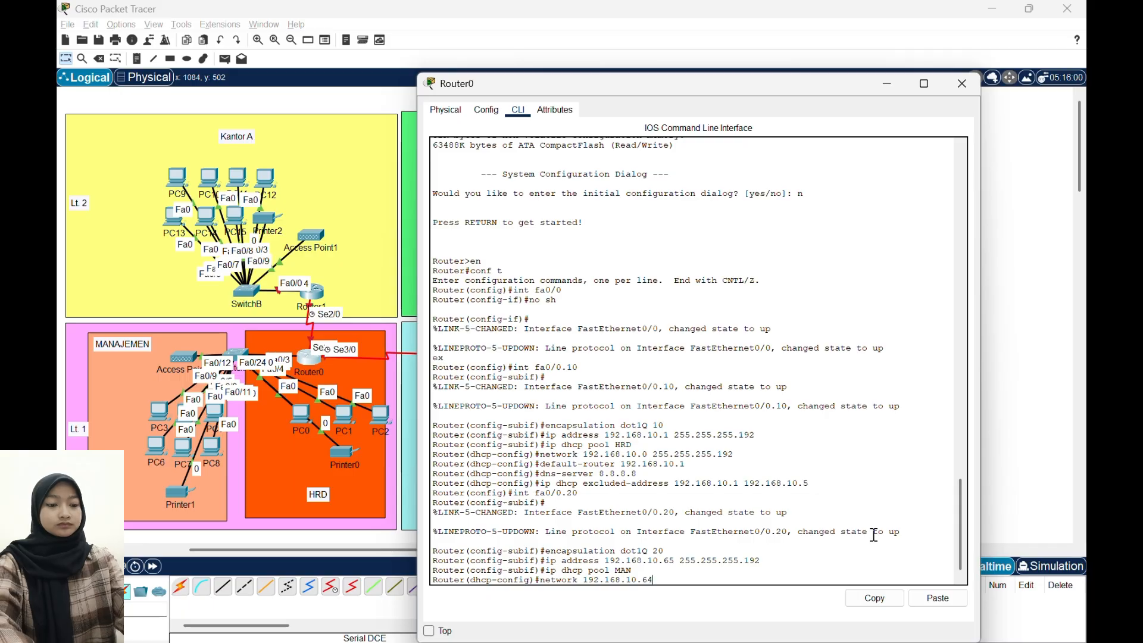
text( 255.2555.255.19)
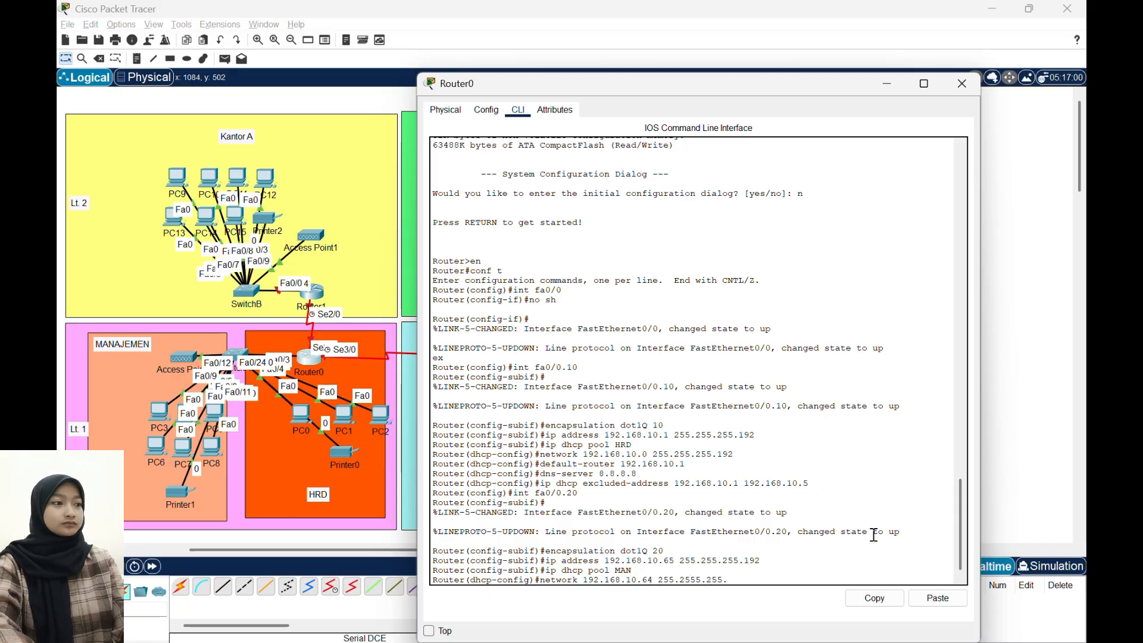
key(BackSpace)
key(BackSpace)
key(BackSpace)
key(BackSpace)
key(BackSpace)
key(BackSpace)
key(BackSpace)
key(BackSpace)
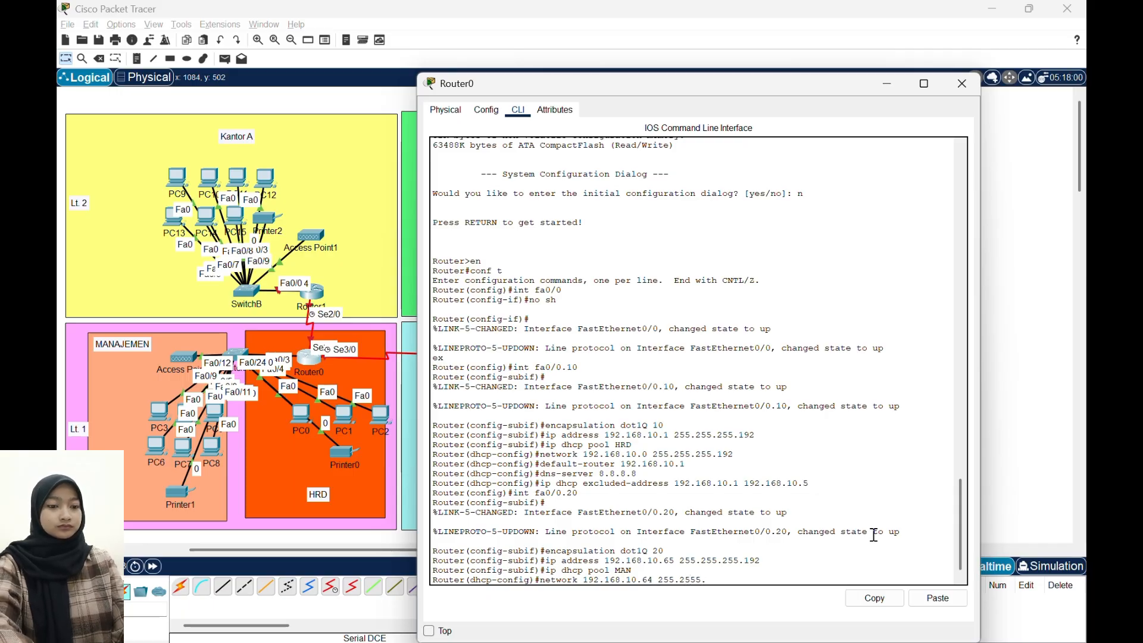
text(.1)
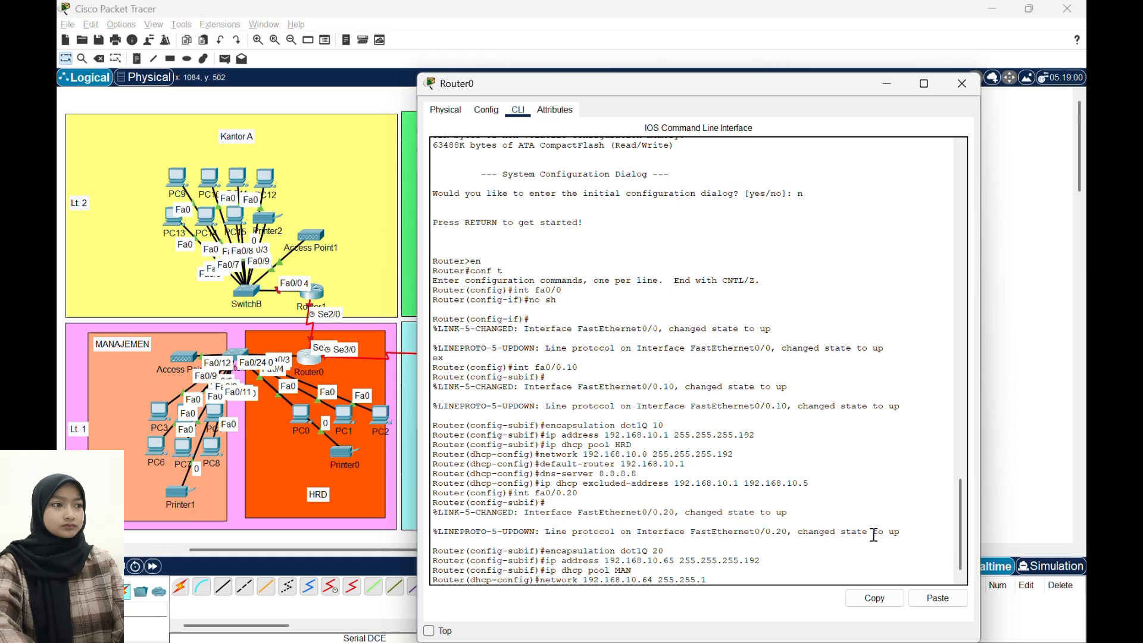
key(BackSpace)
text(255.192)
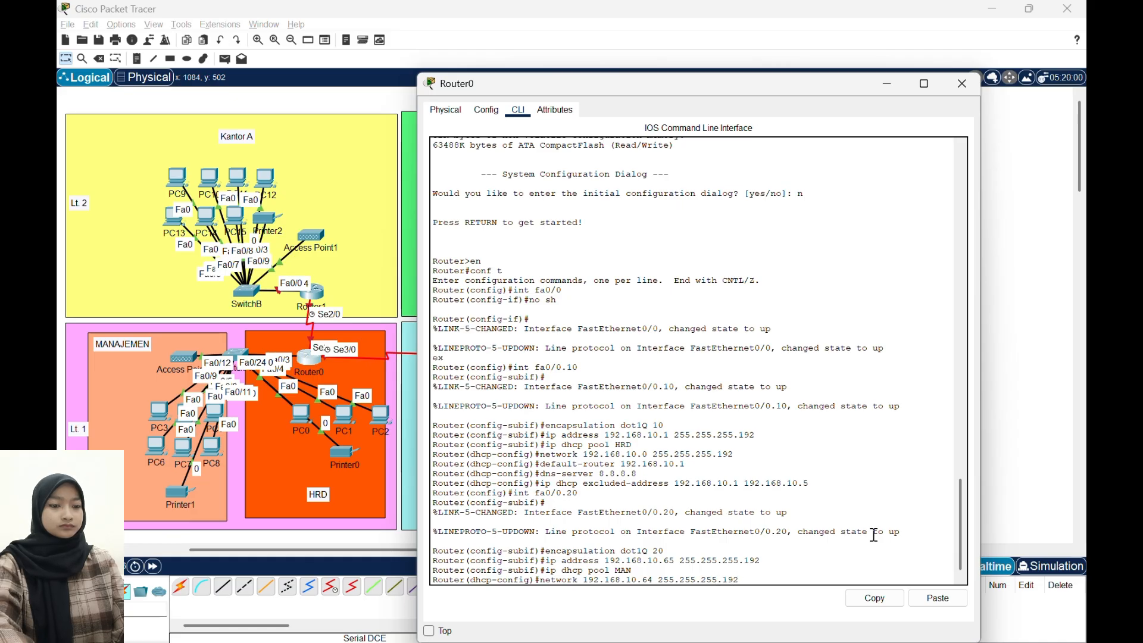
key(Return)
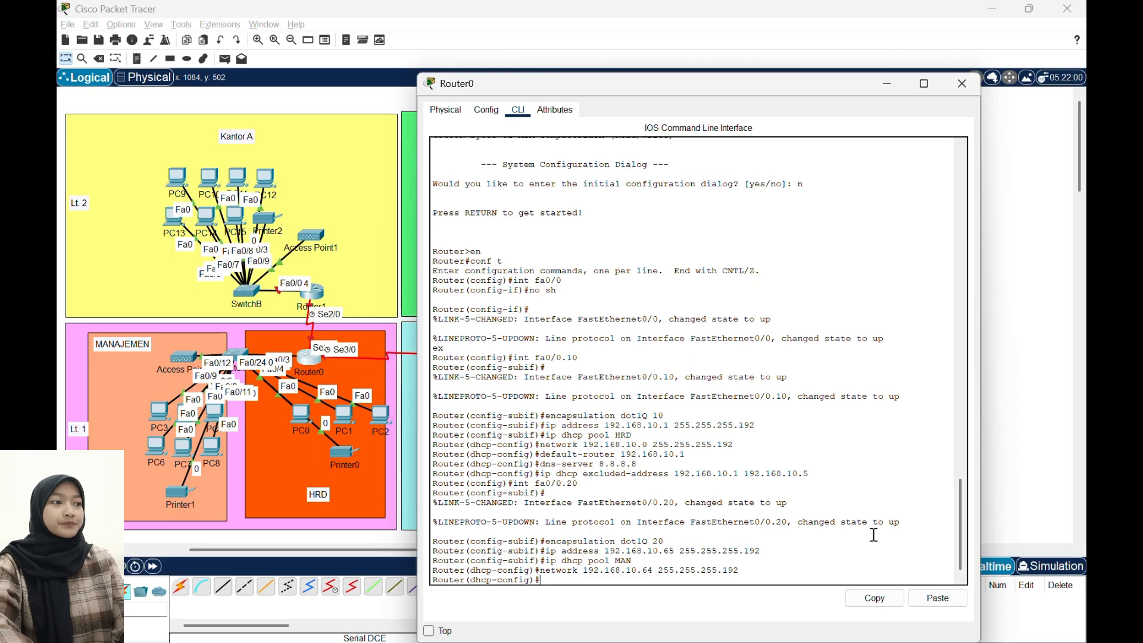
- Set the MAN DHCP pool's default router to 192.168.10.65
text(defau)
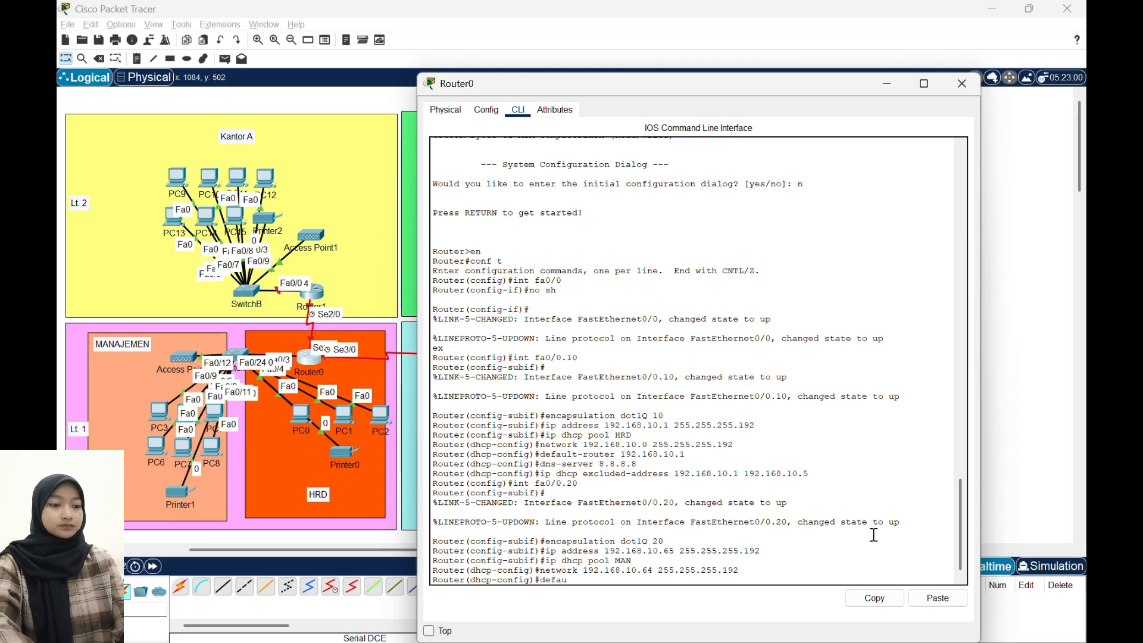
text(lt-router)
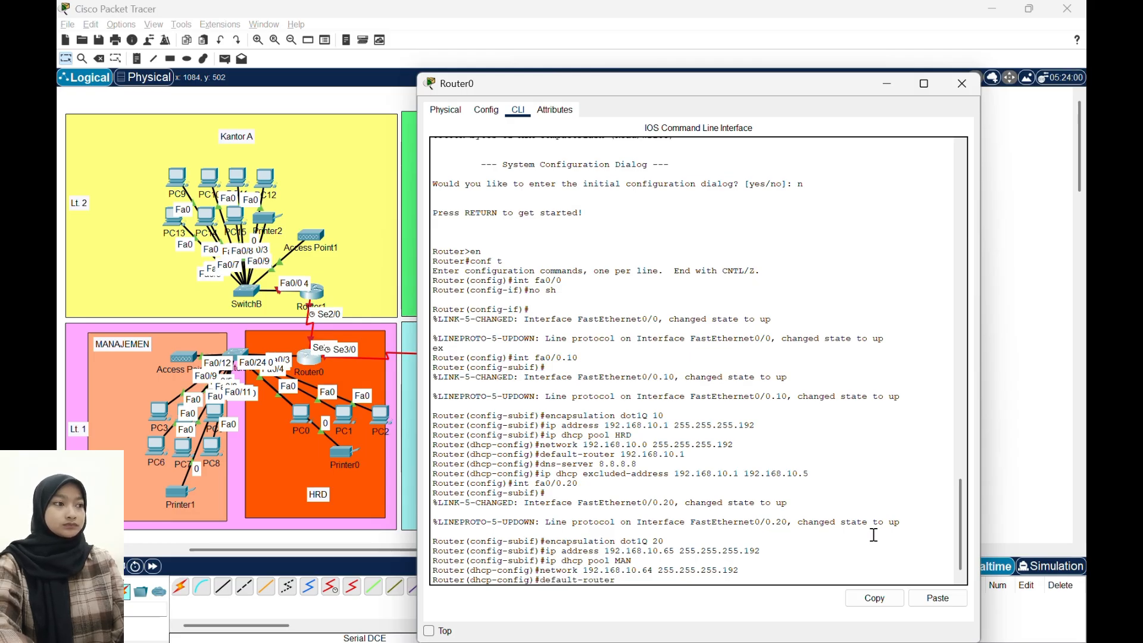
text( 192.168.)
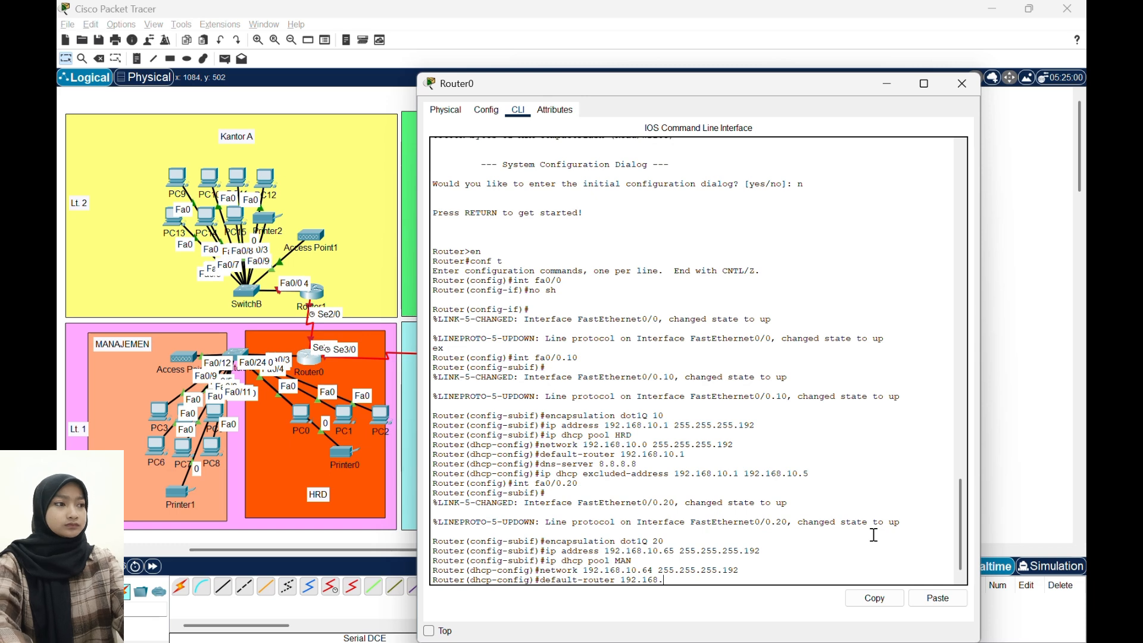
text(10.)
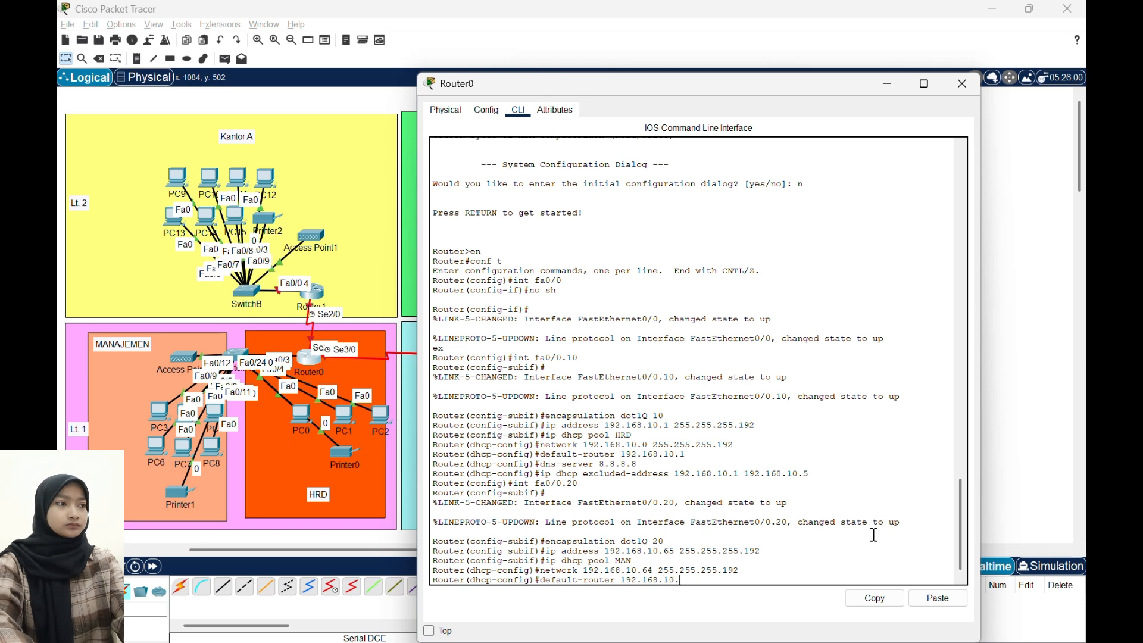
text(65)
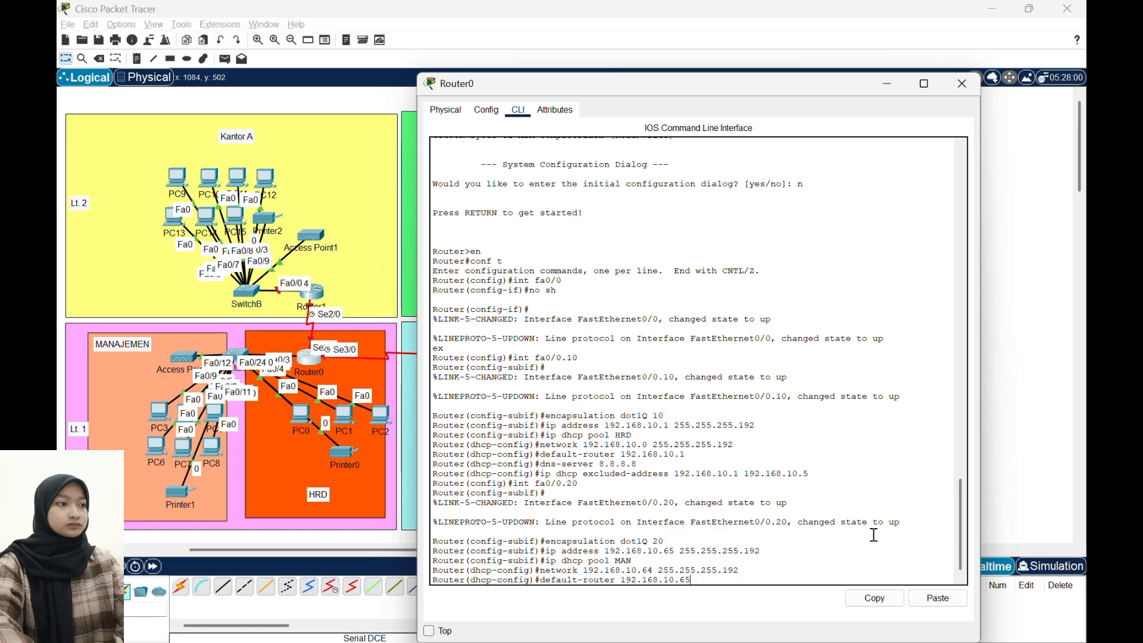
key(Return)
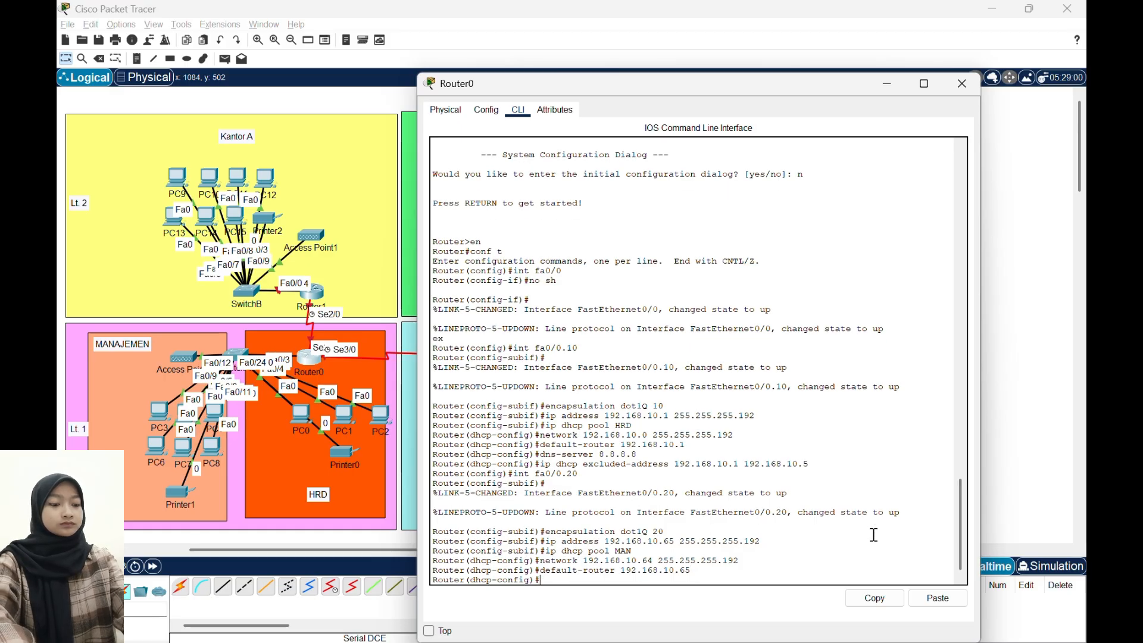
- Set the MAN DHCP pool's DNS server to 8.8.8.8
text(dns-s)
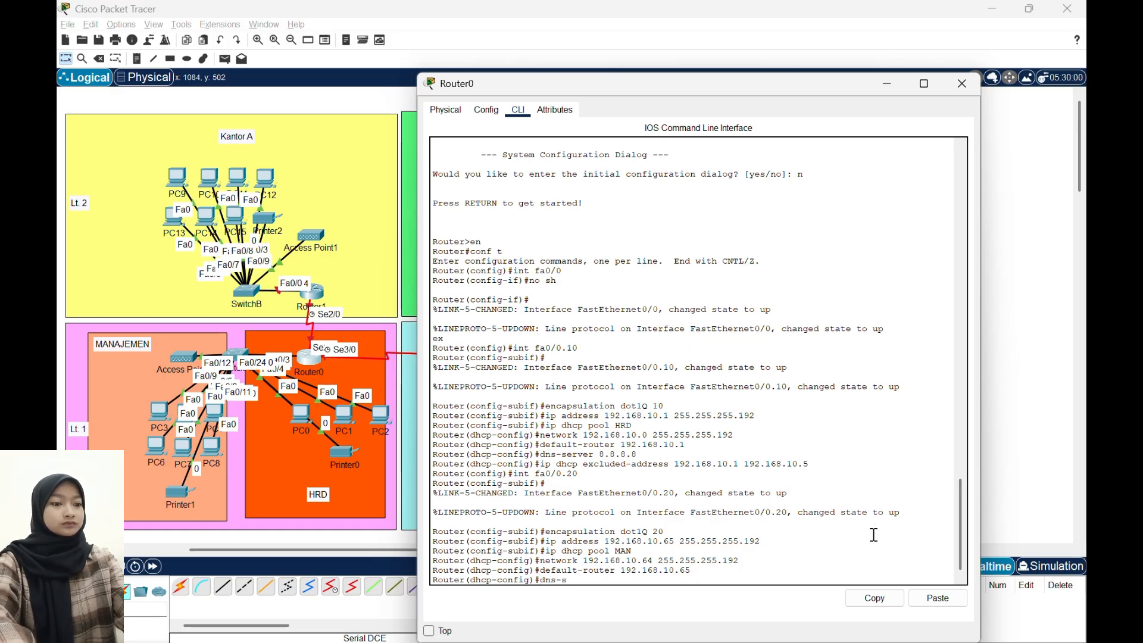
text(erver 8)
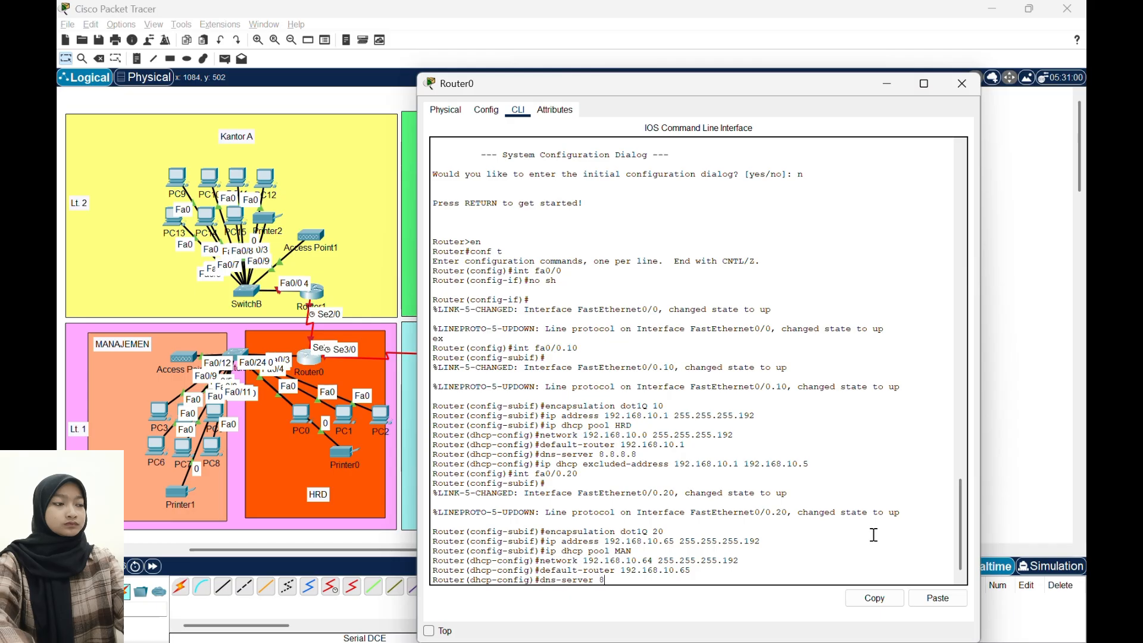
text(.8.8.8)
key(Return)
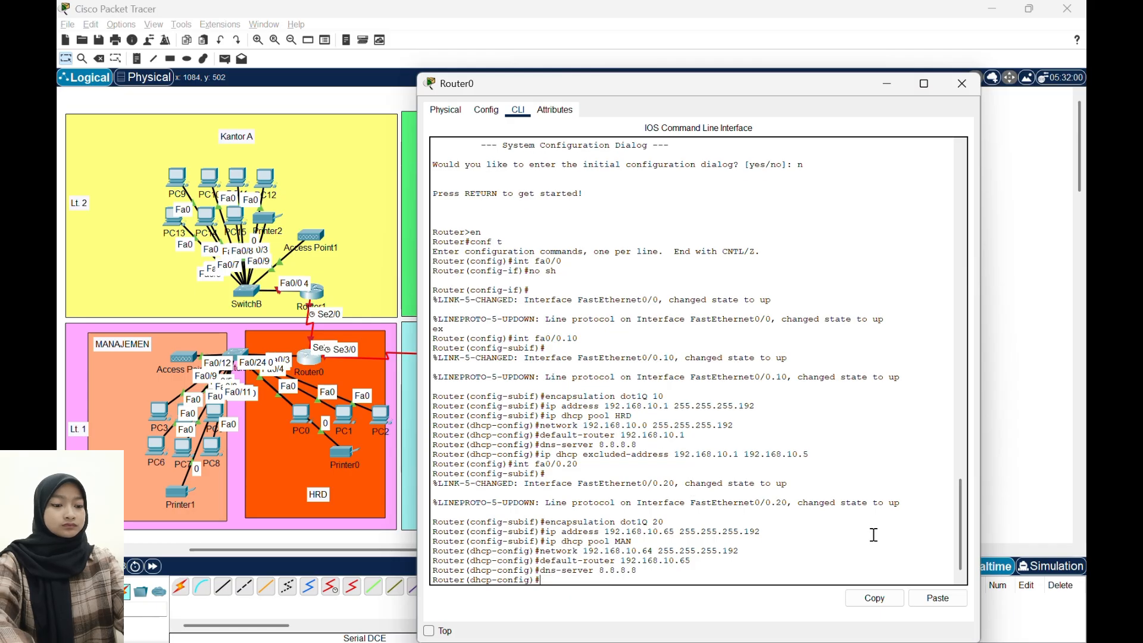
- Exclude addresses 192.168.10.65 through 192.168.10.70 from DHCP assignment on Router0
text(ip dc)
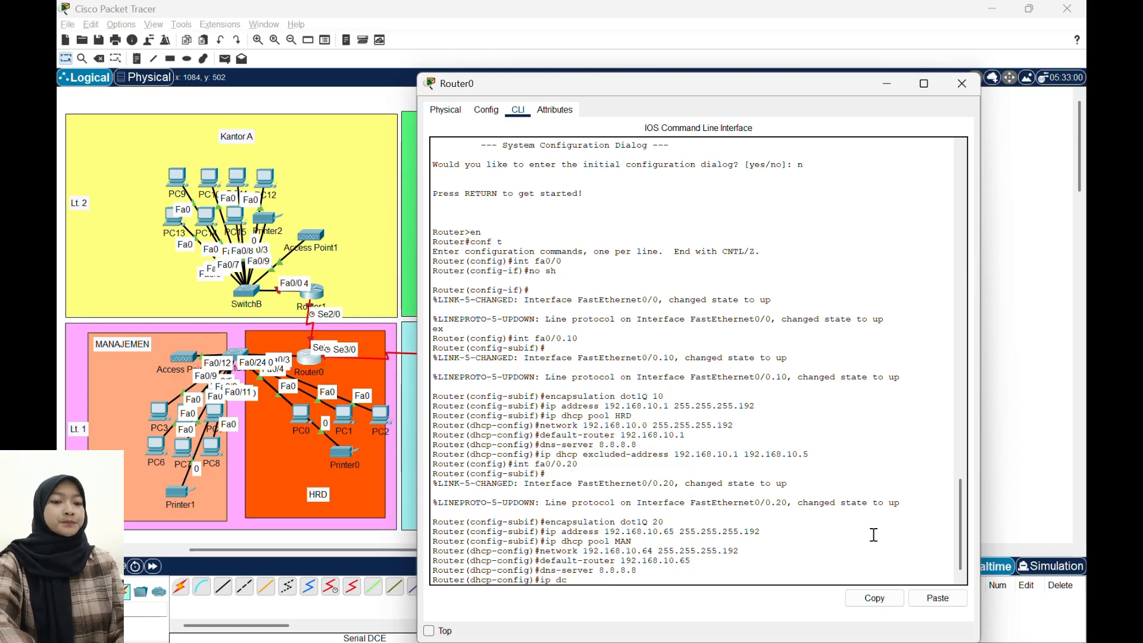
key(BackSpace)
text(hcp)
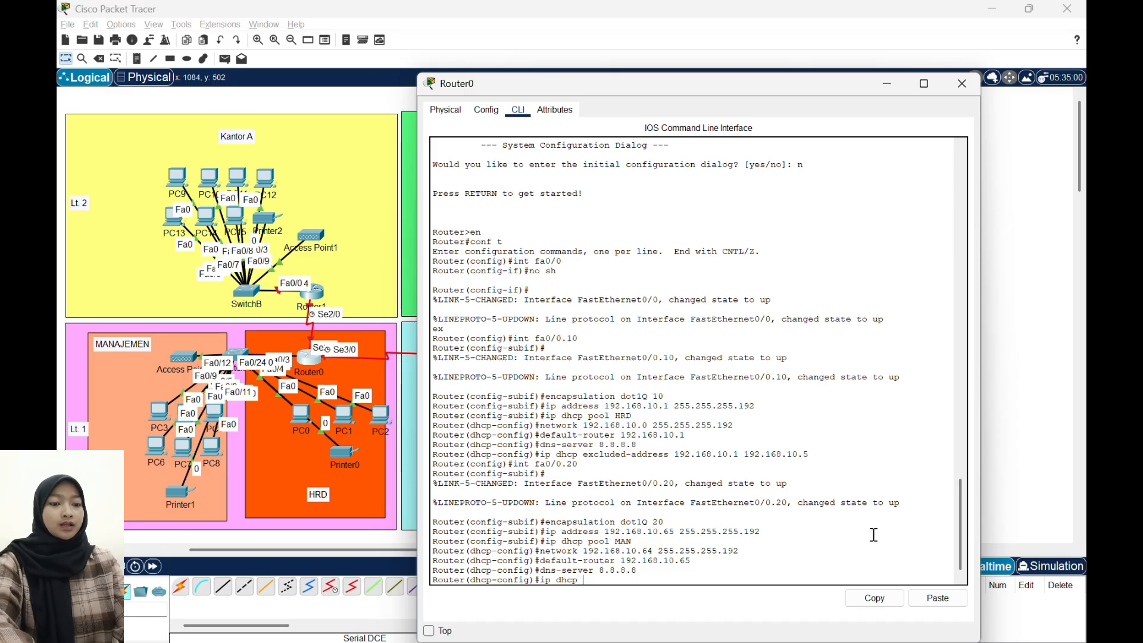
text( excluded)
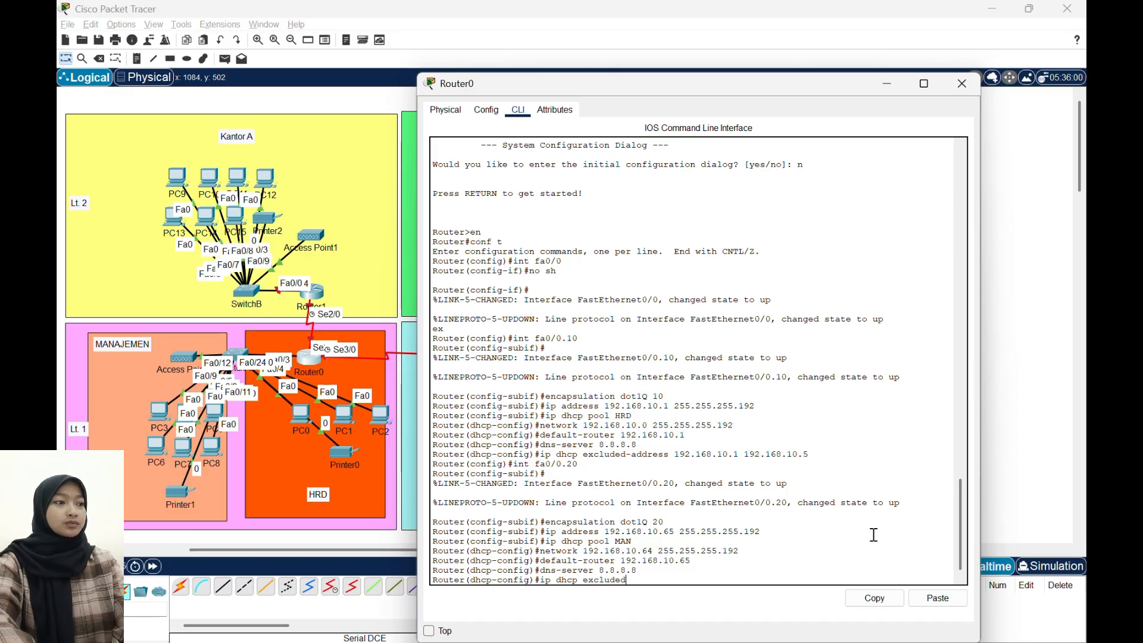
text(-addres)
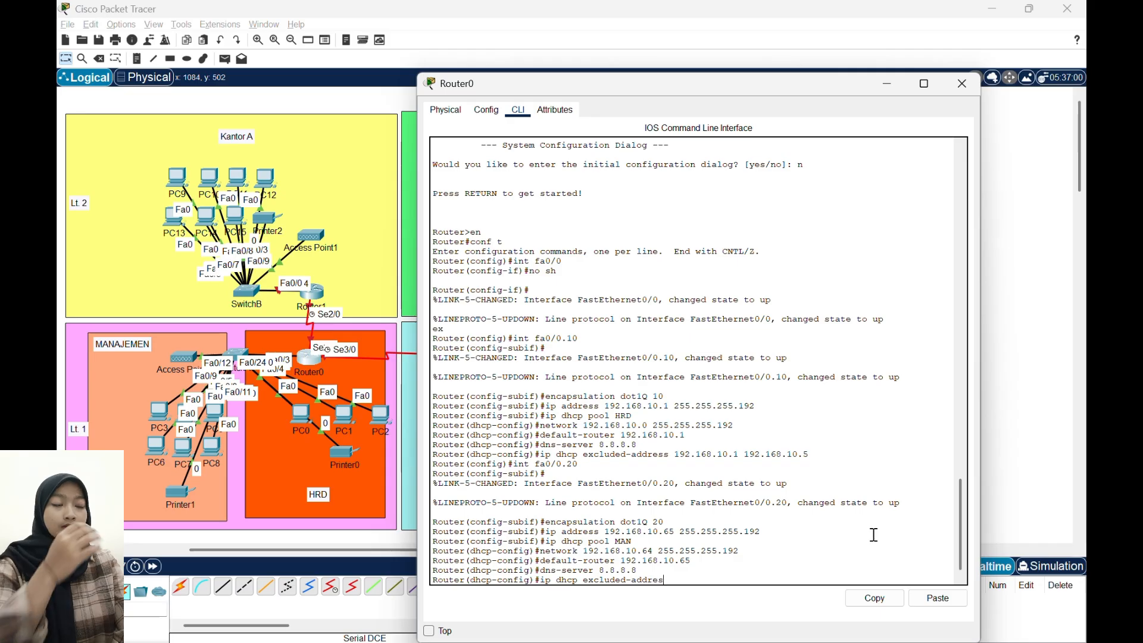
text(s 192)
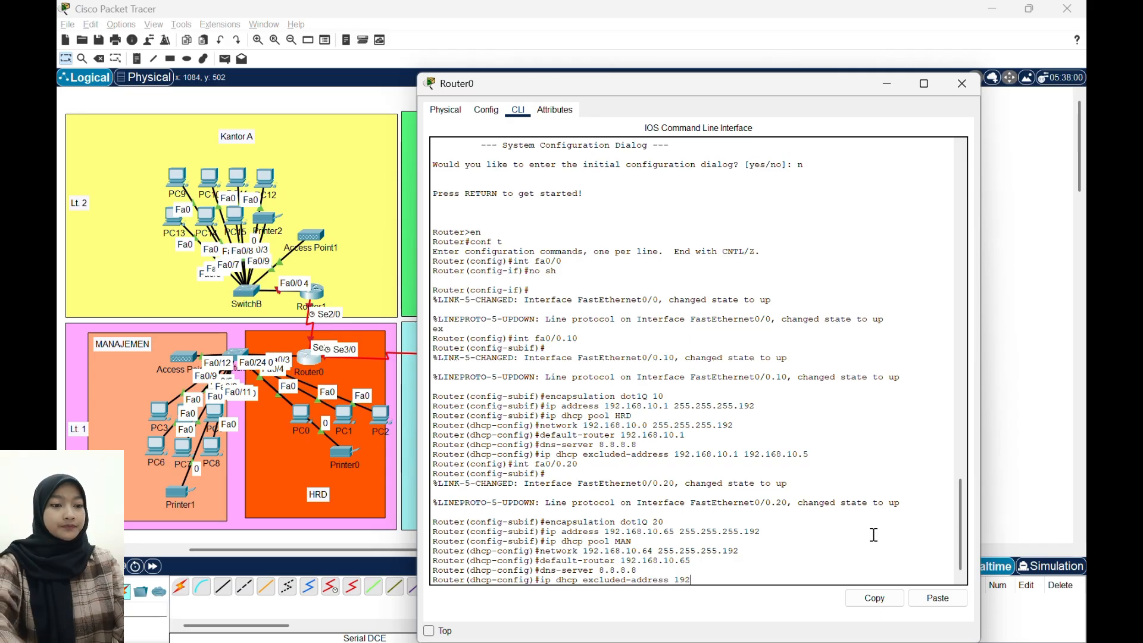
text(.1618.)
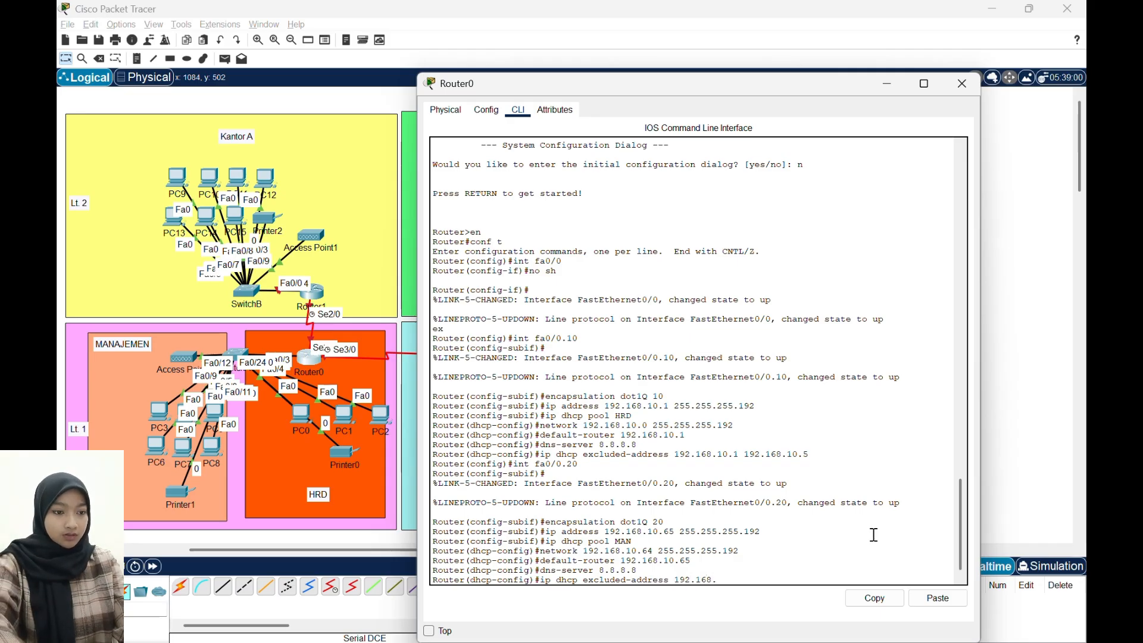
text(10.)
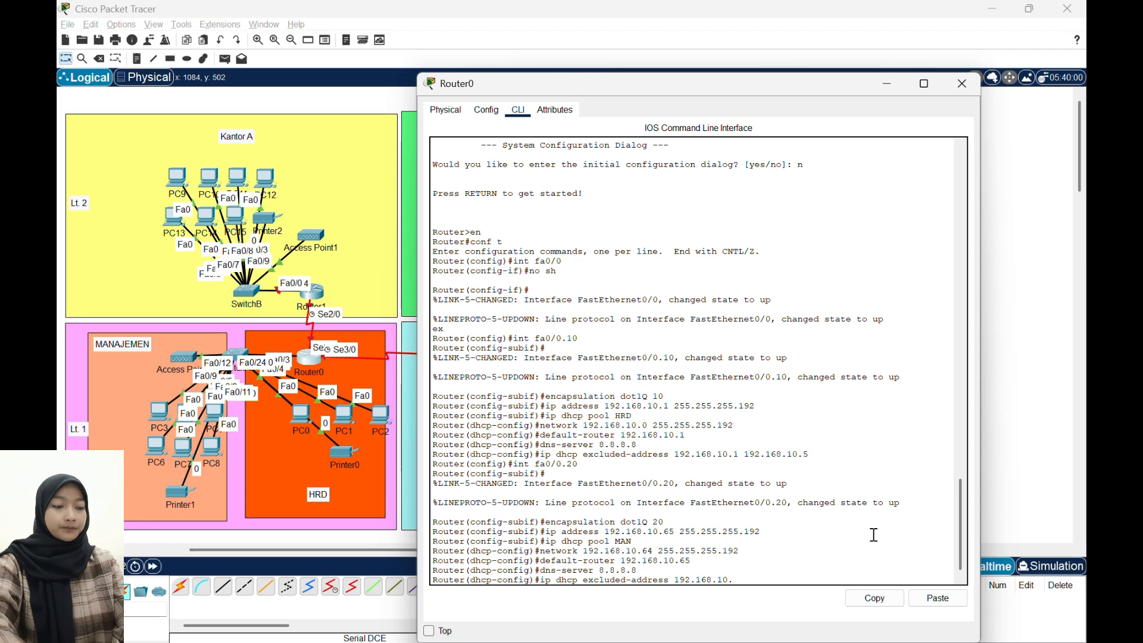
text(65 192.168.10)
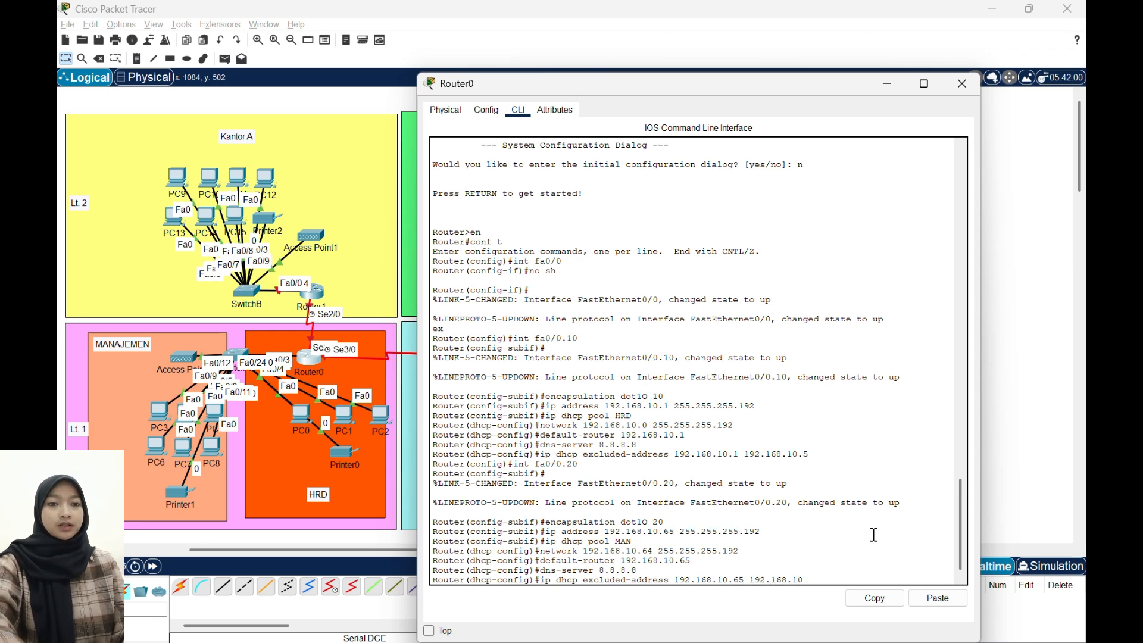
text(.70)
key(Return)
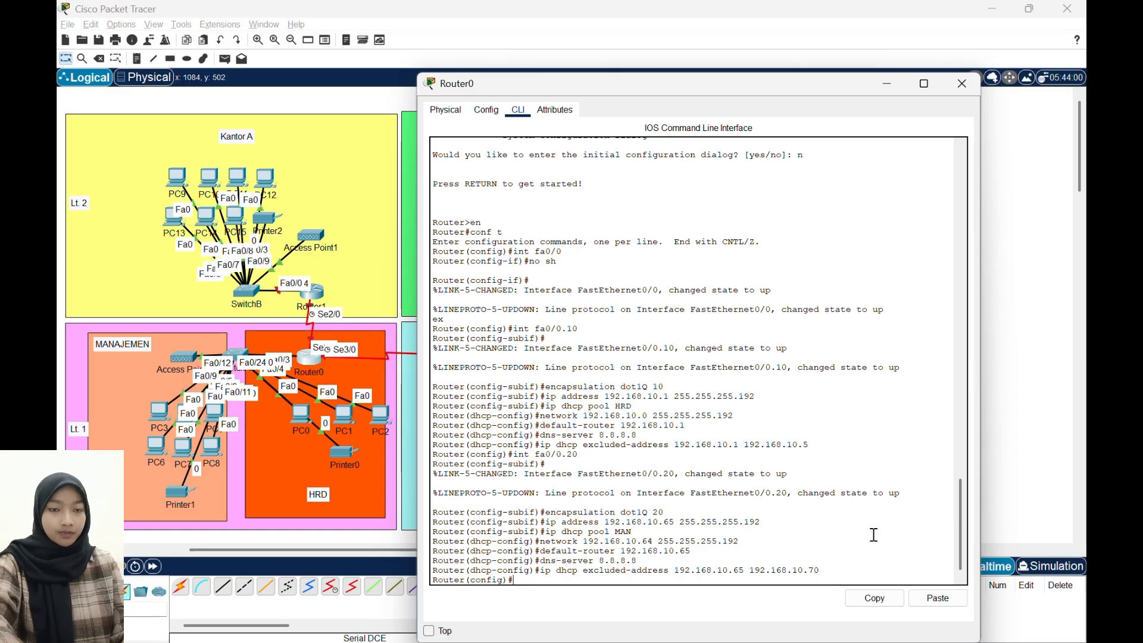
- Assign IP address 50.50.50.1 with mask 255.255.255.252 to Router0's serial interface se2/0 and enable the interface
text(int se2/0)
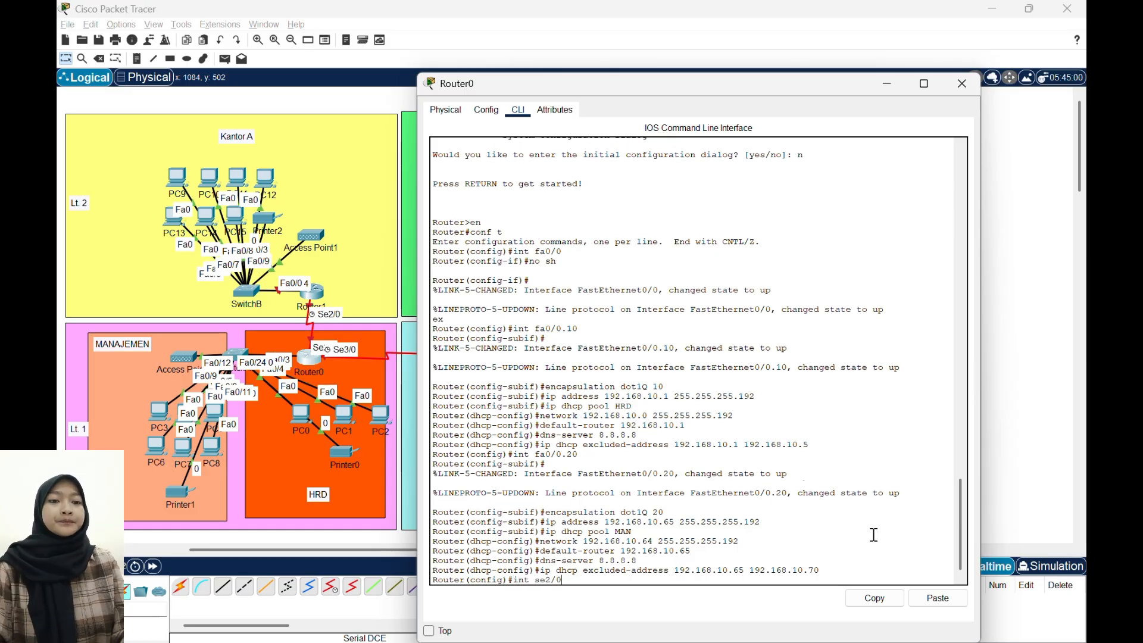
key(Return)
text(ip)
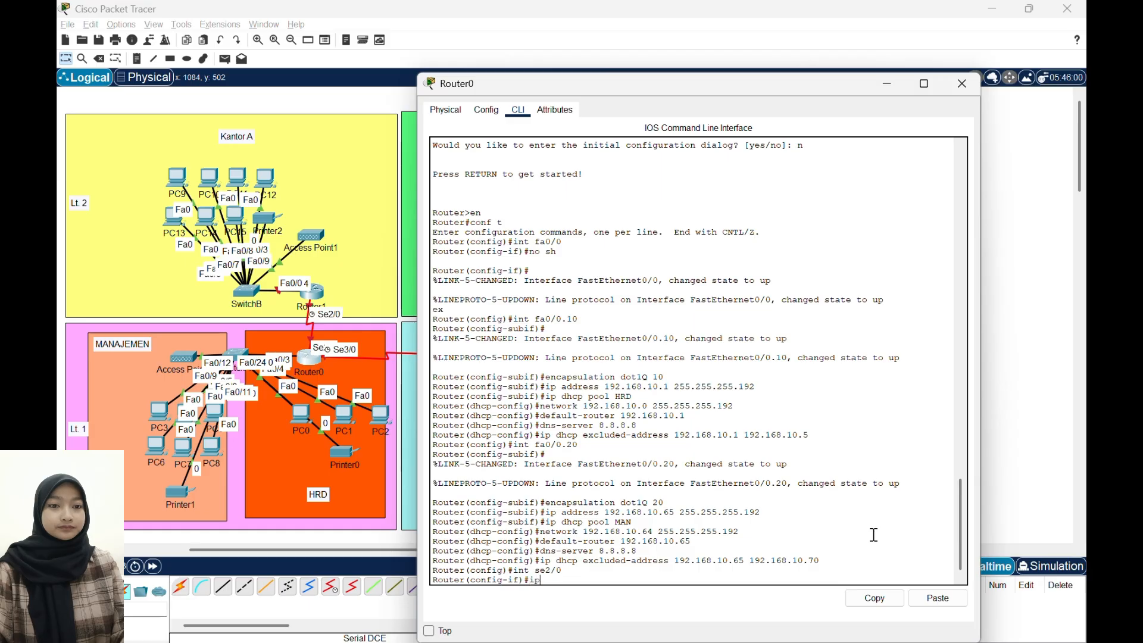
text( add 50.50.)
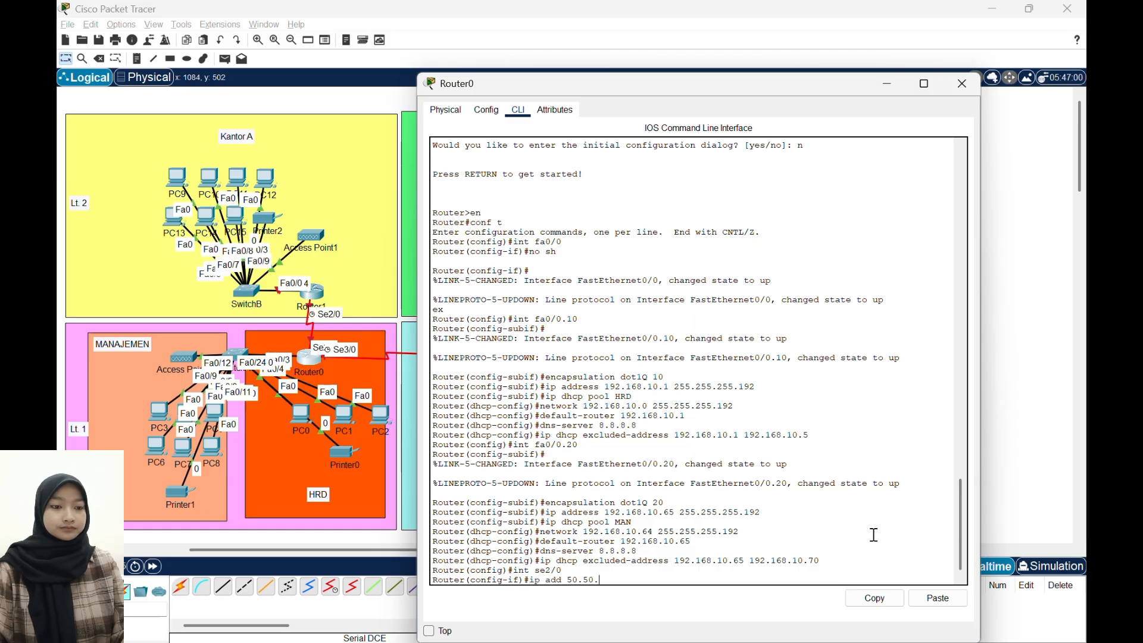
text(50.1)
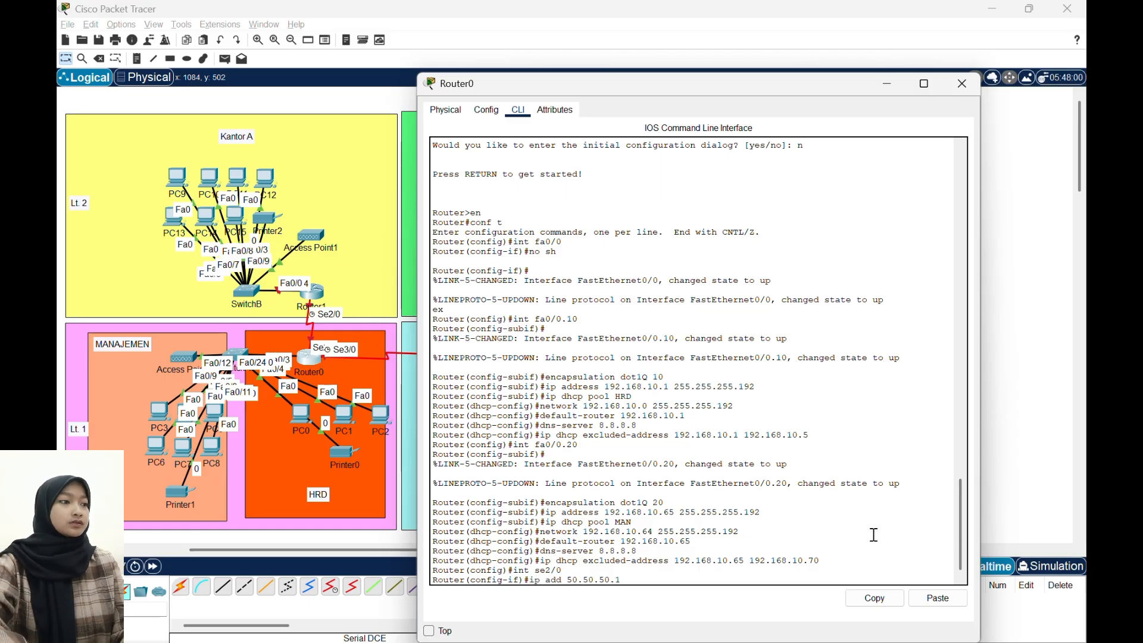
text( 255.255.255.252)
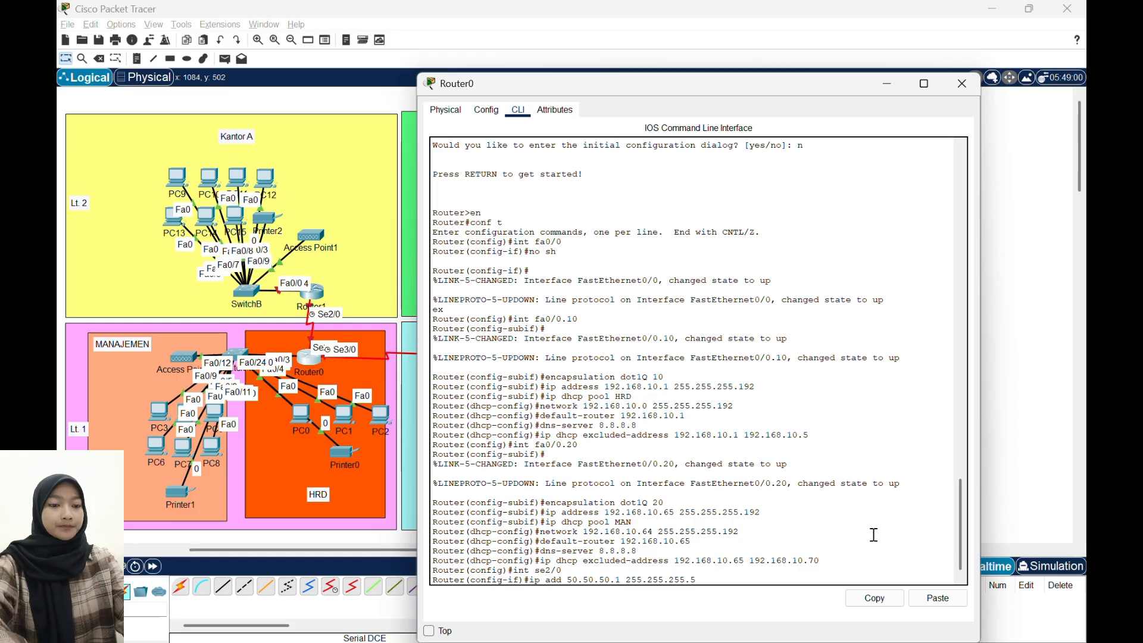
key(Return)
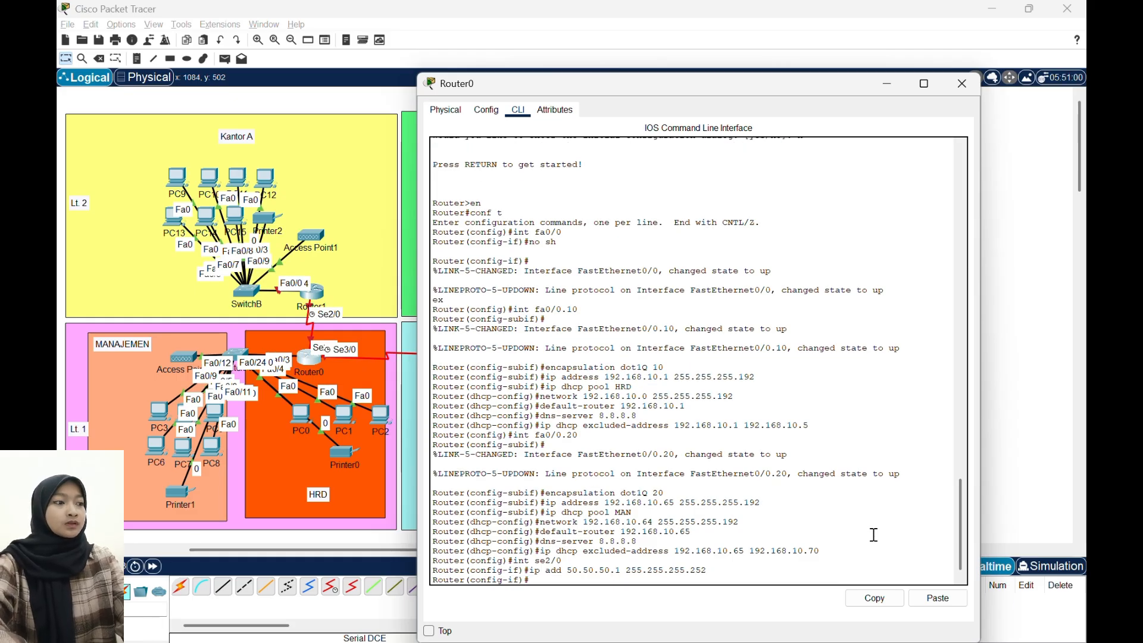
text(no sh)
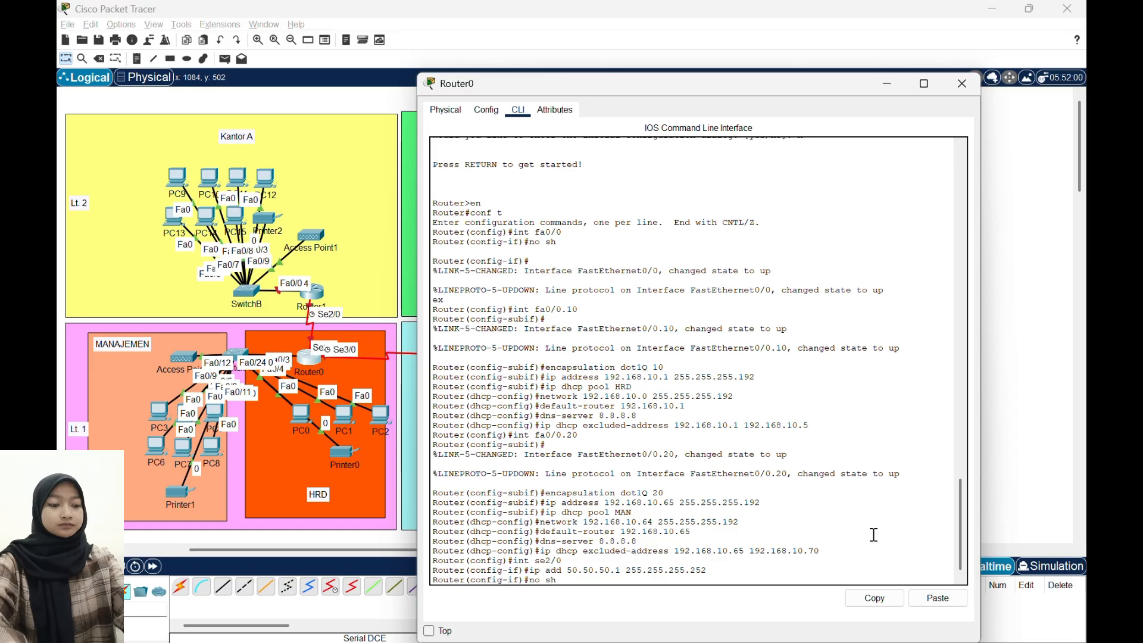
key(Return)
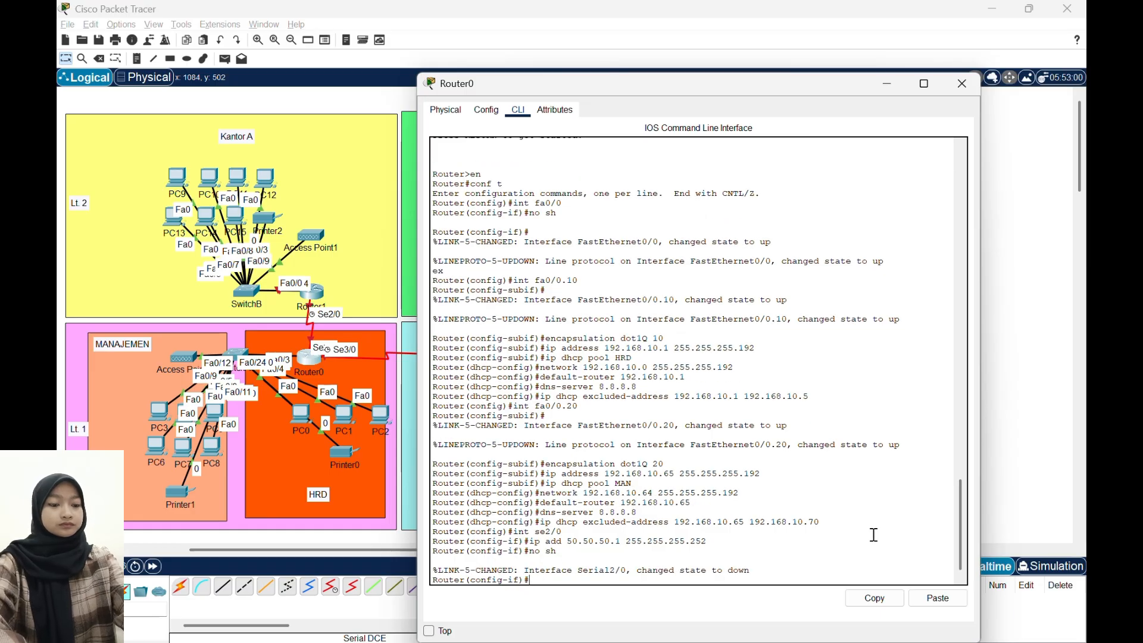
text(ex)
key(Return)
- Assign IP address 10.100.100.1 with mask 255.255.255.252 to Router0's serial interface se3/0 and enable the interface
text(int s)
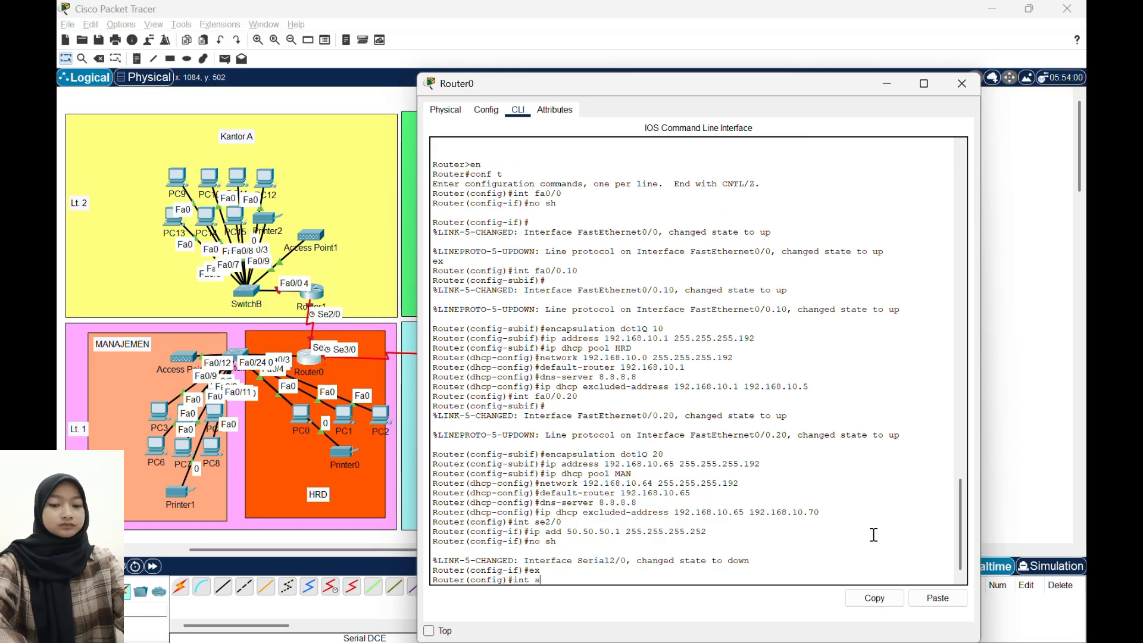
text(e3)
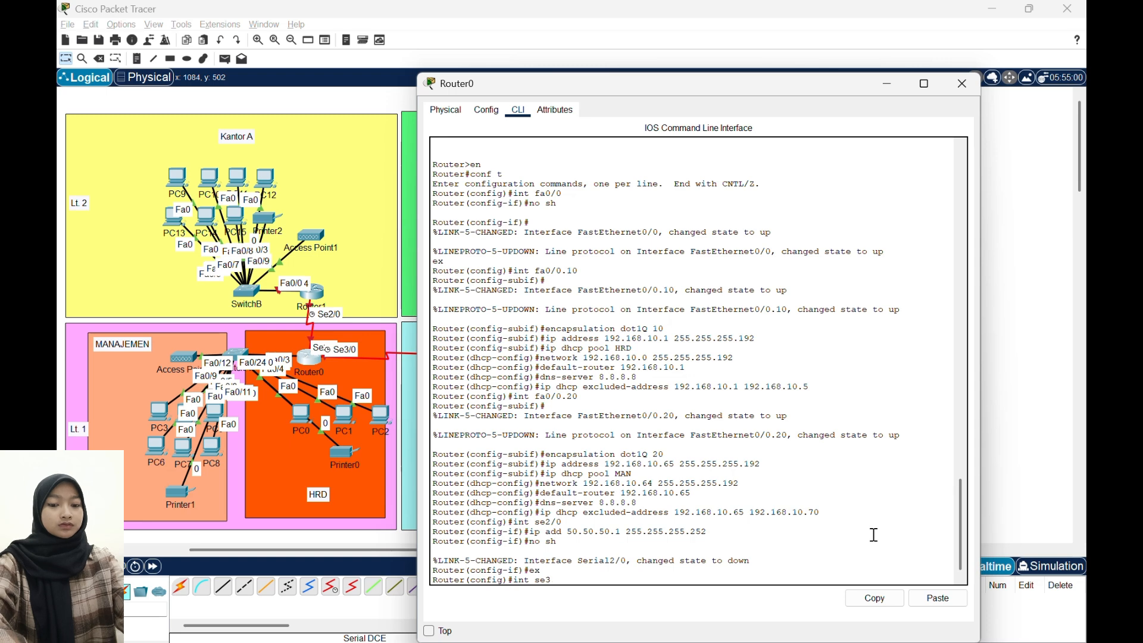
text(/0)
key(Return)
text(ip add)
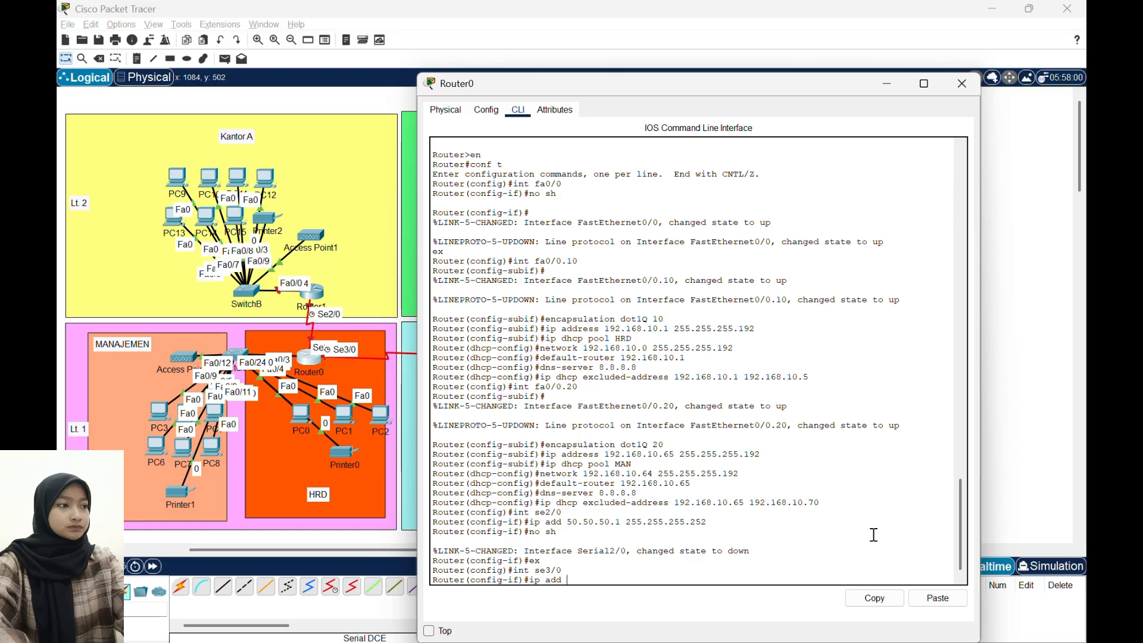
text(10.100.100.1)
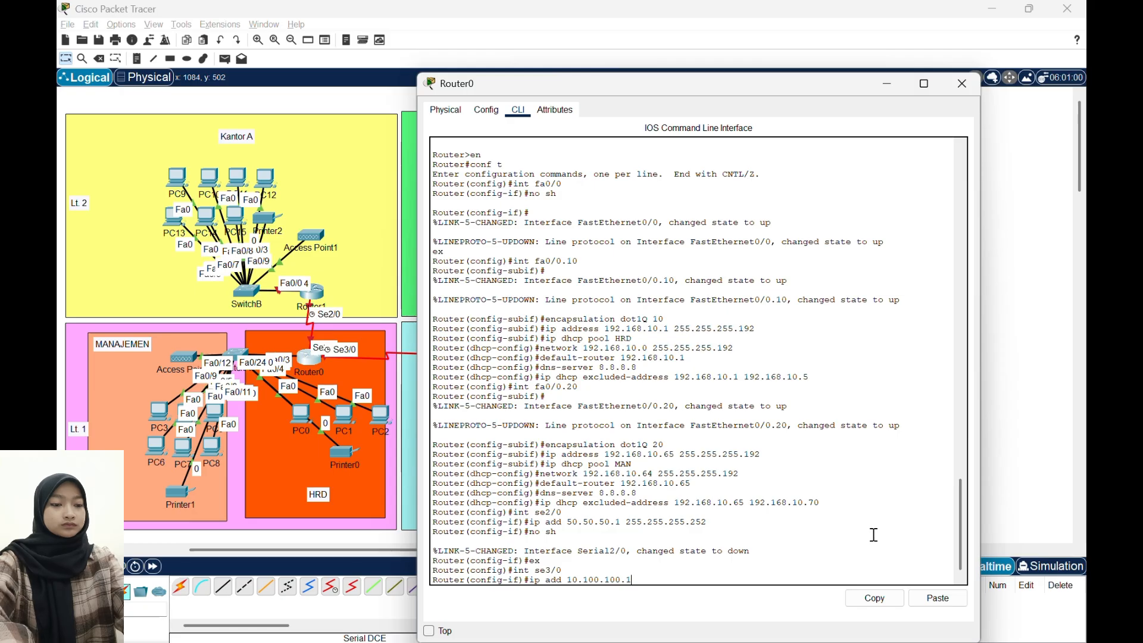
text( 255.2552)
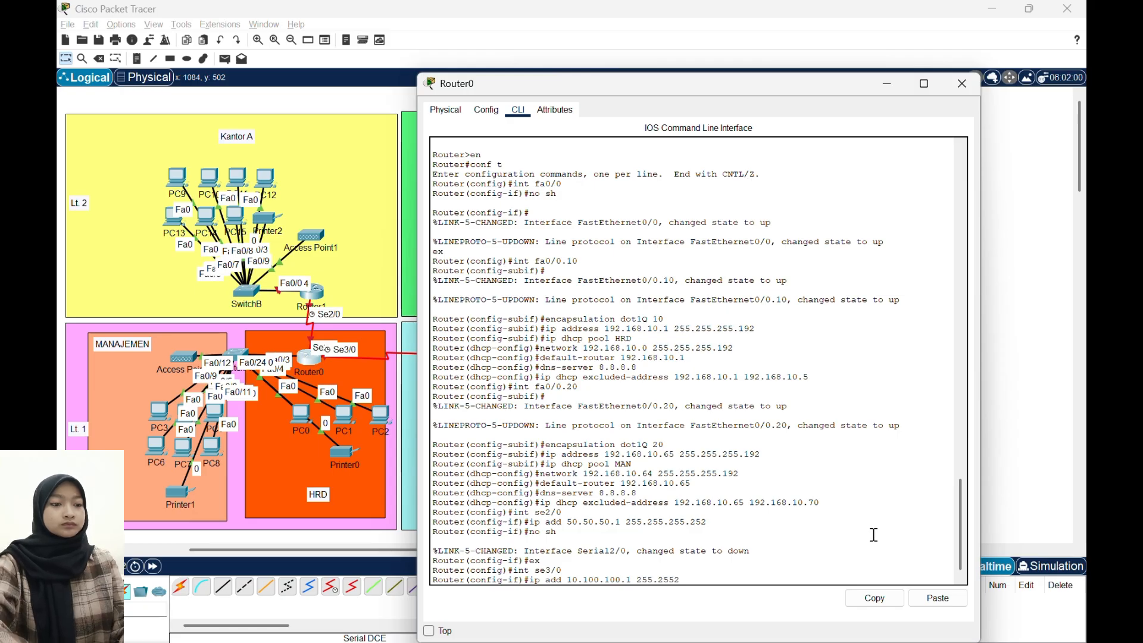
key(BackSpace)
text(.255)
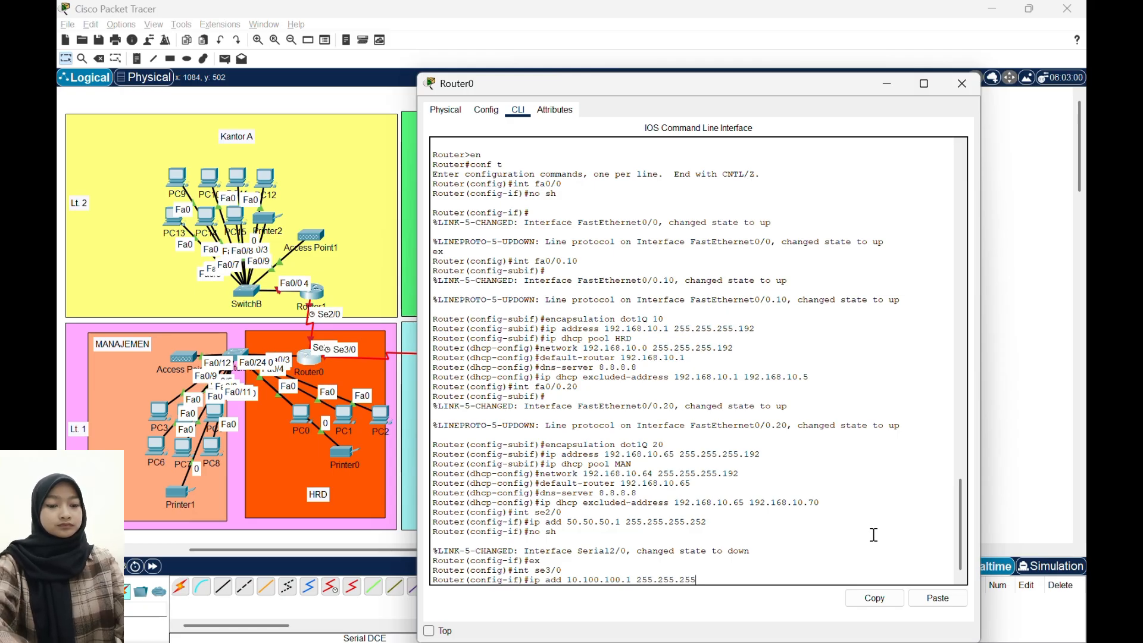
text(.252\)
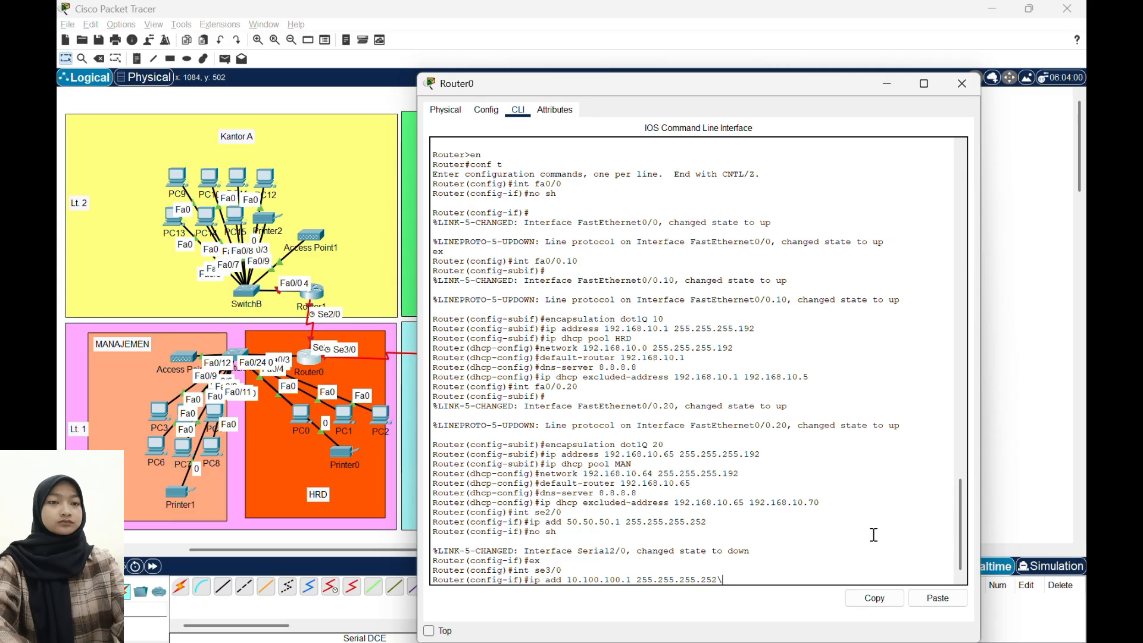
key(BackSpace)
key(Return)
text(no sh)
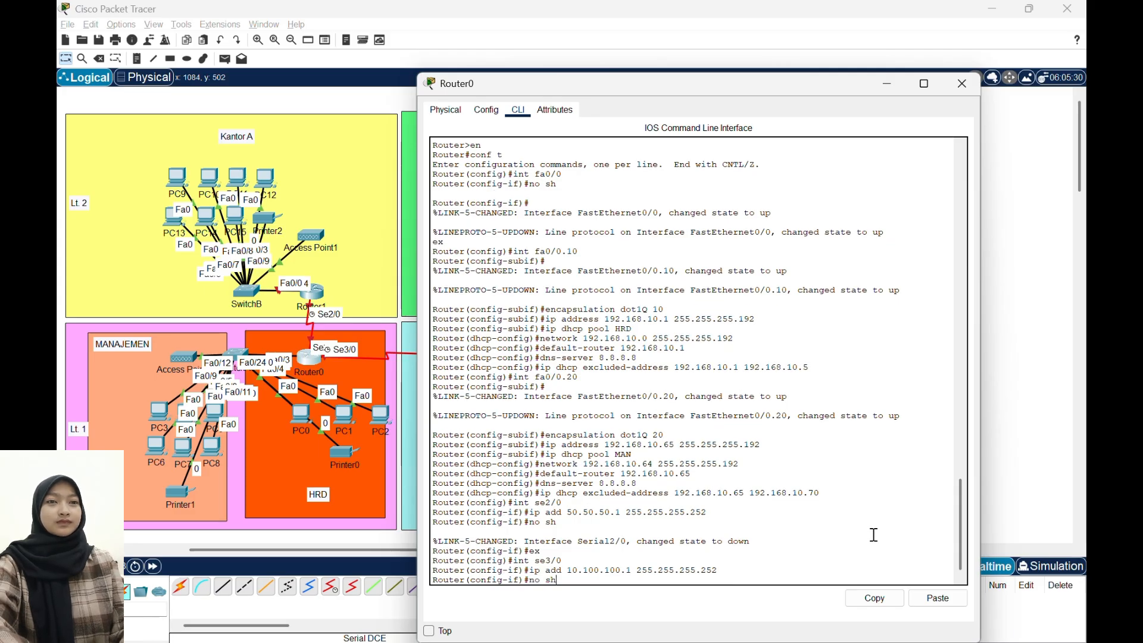
key(Return)
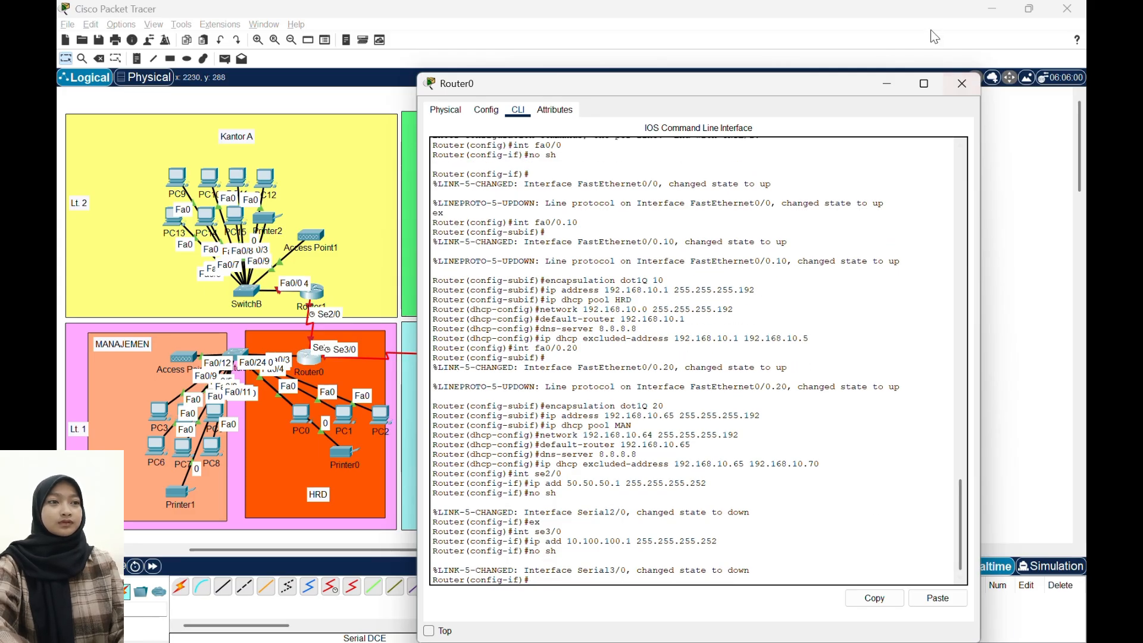
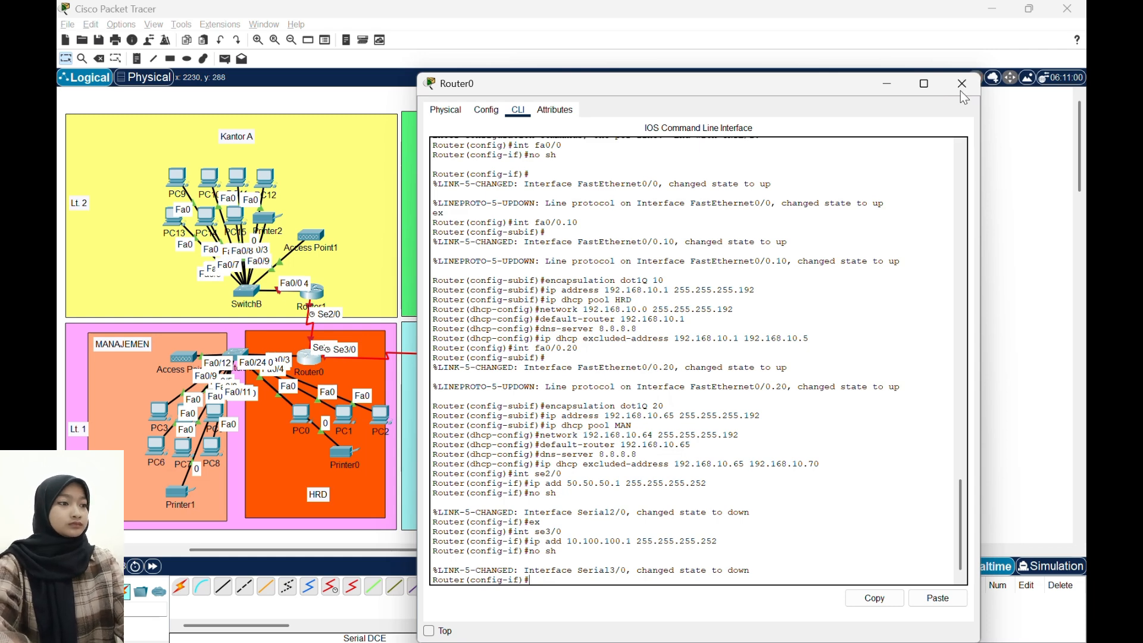
- Open Router1's command line in place of Router0's, decline the initial configuration dialog, and enter global configuration mode
click(961, 92)
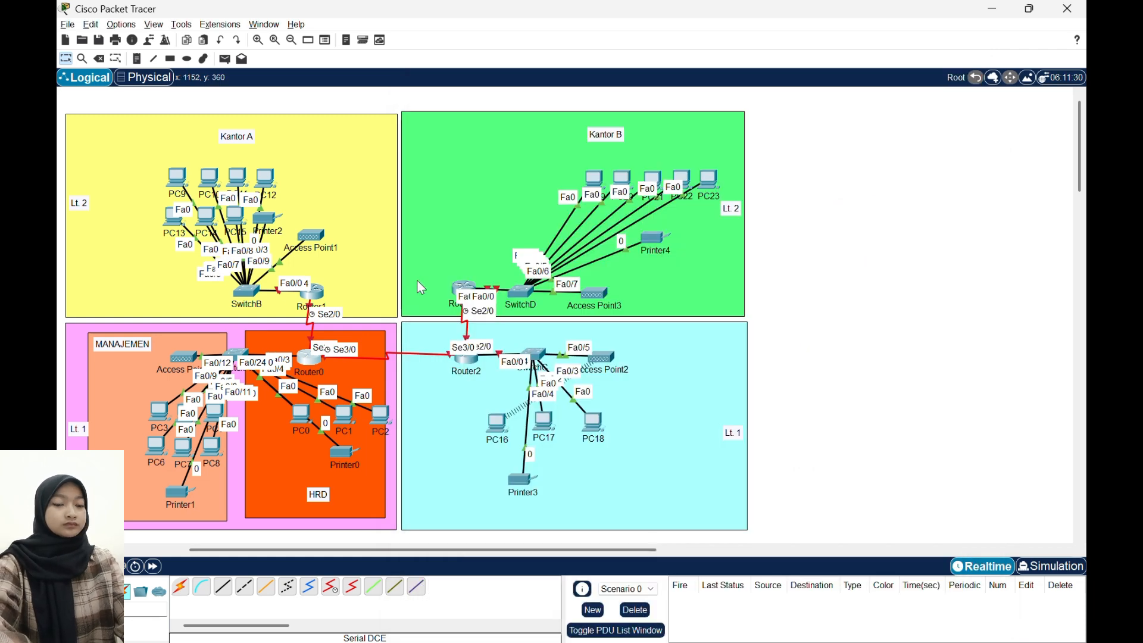
click(322, 298)
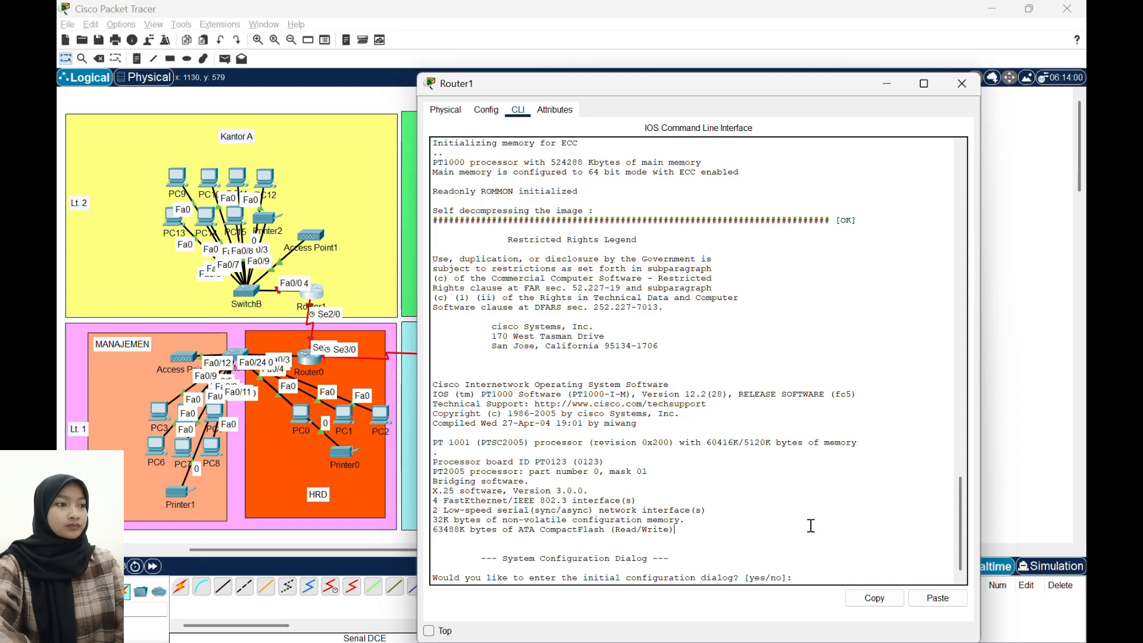
text(n)
key(Return)
key(Return)
text(en)
key(Return)
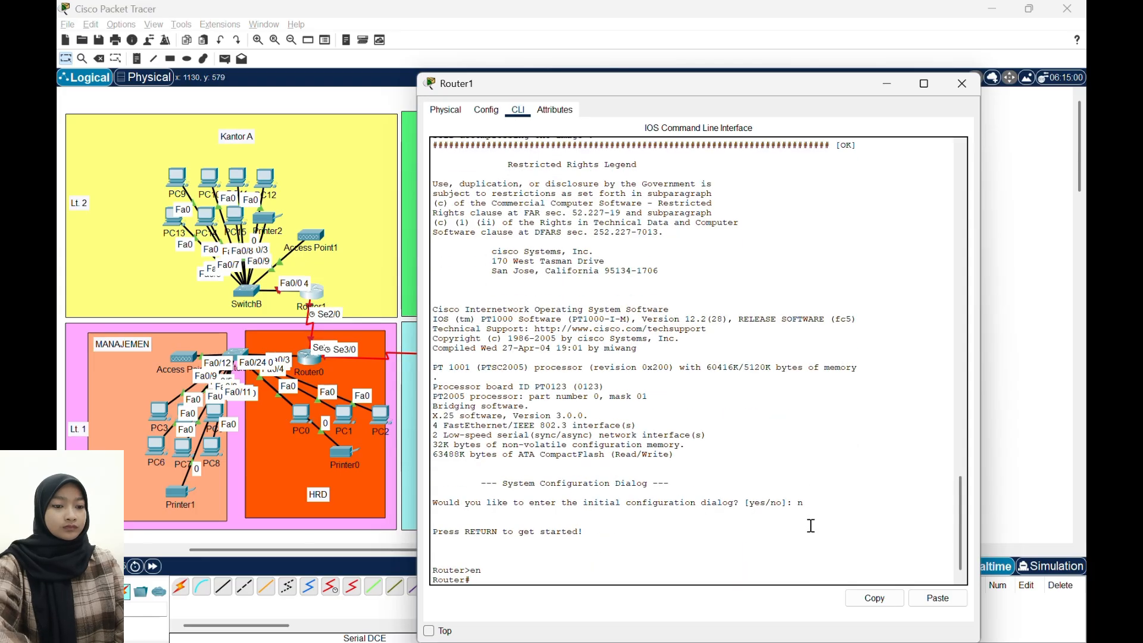
text(conf t)
key(Return)
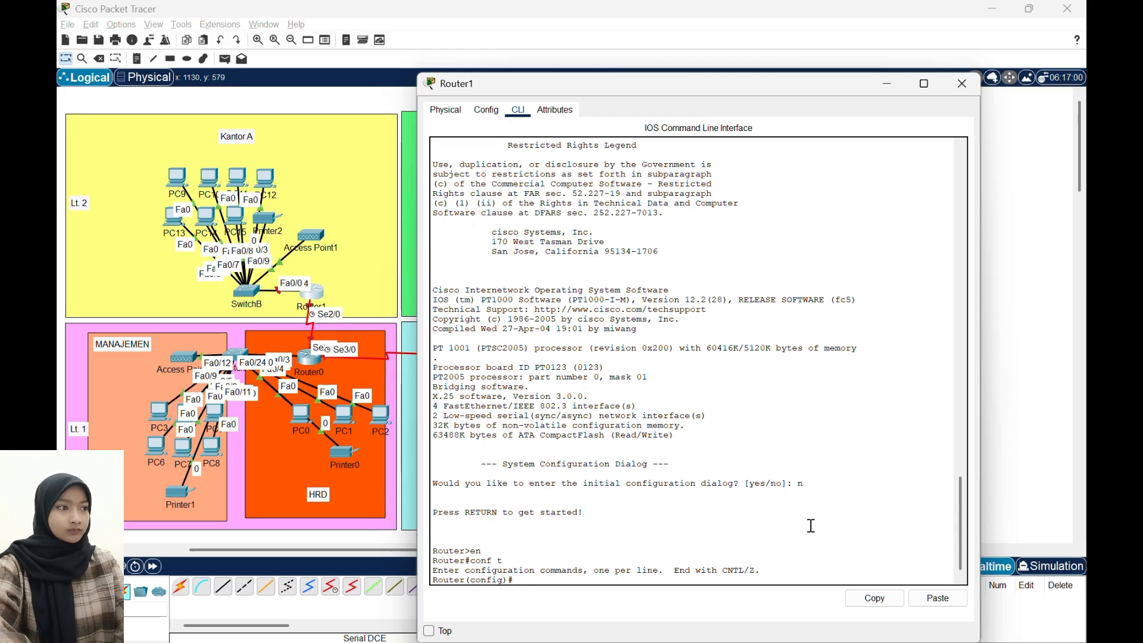
- Enable Router1's FastEthernet interface fa0/0
text(int fa0/0)
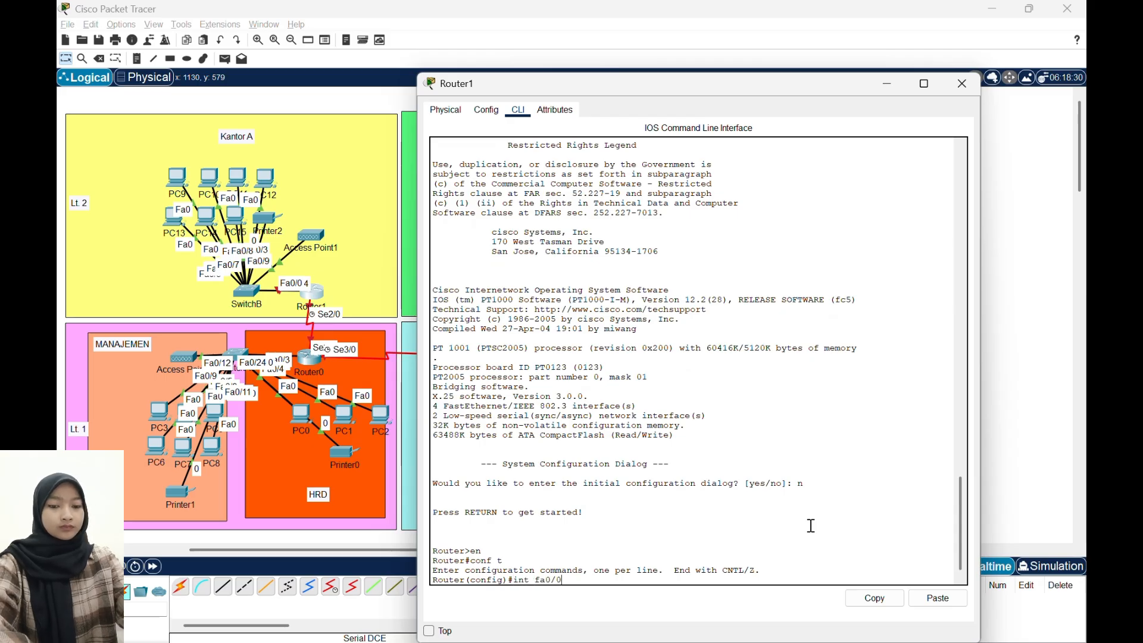
key(Return)
text(nfig-if)#no sh)
key(Return)
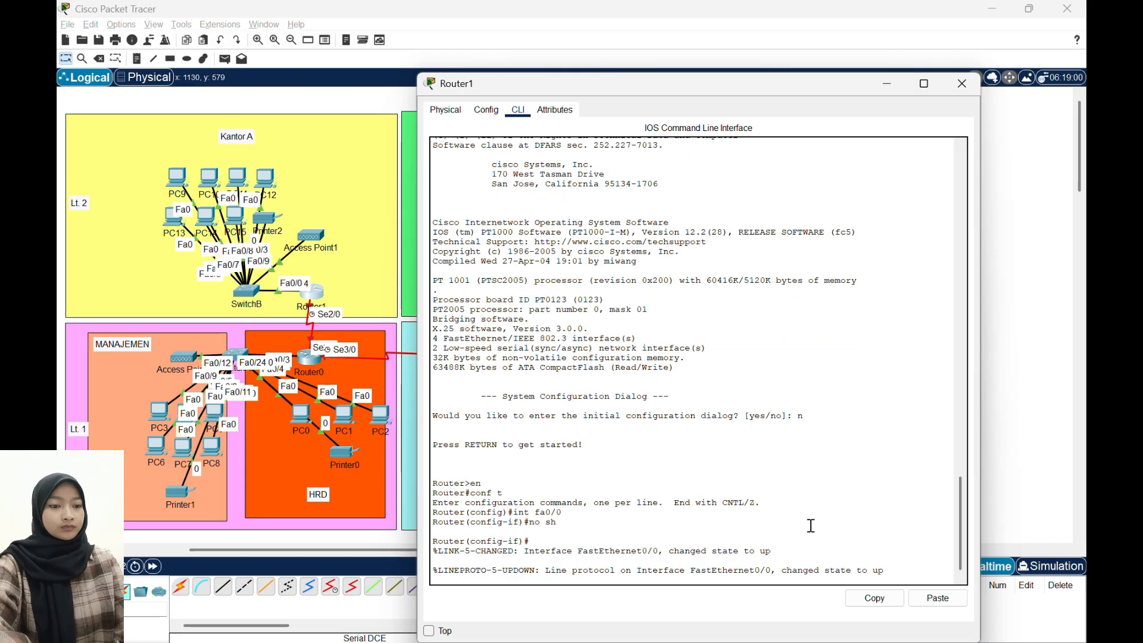
- Assign IP address 192.168.10.129 with mask 255.255.255.128 to Router1's fa0/0 interface
text(ip add)
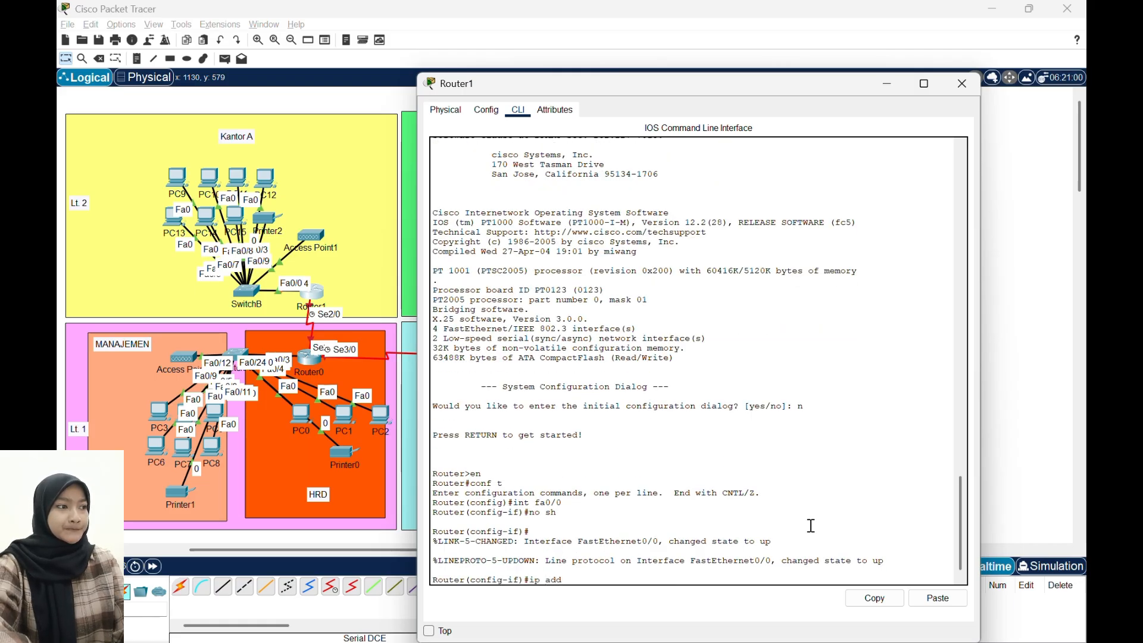
text( 192.168)
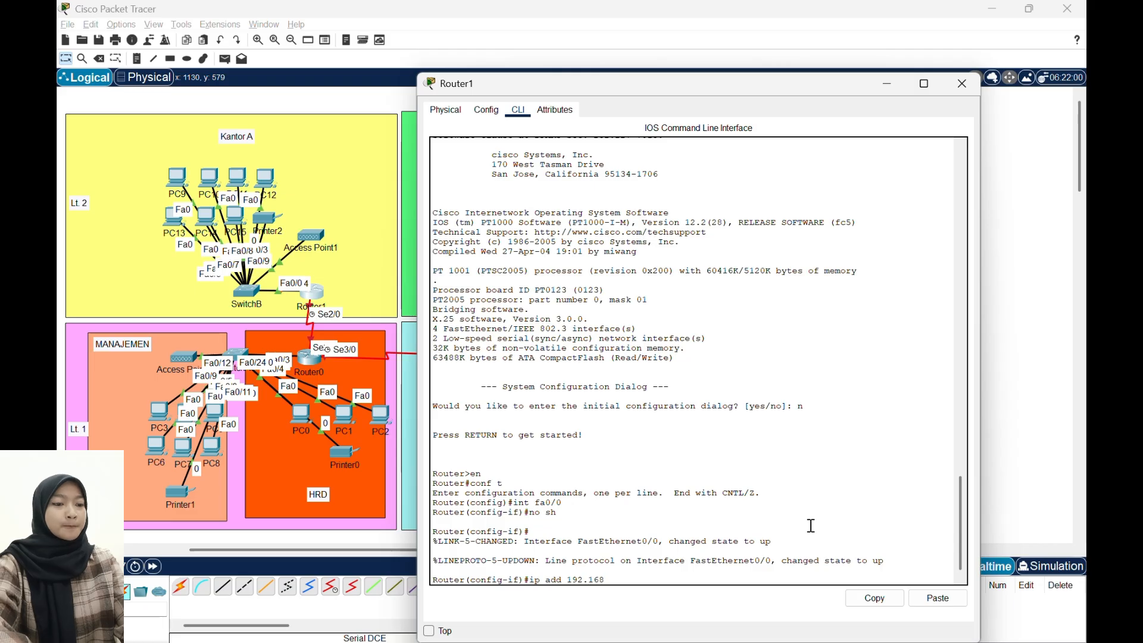
text(.10.129)
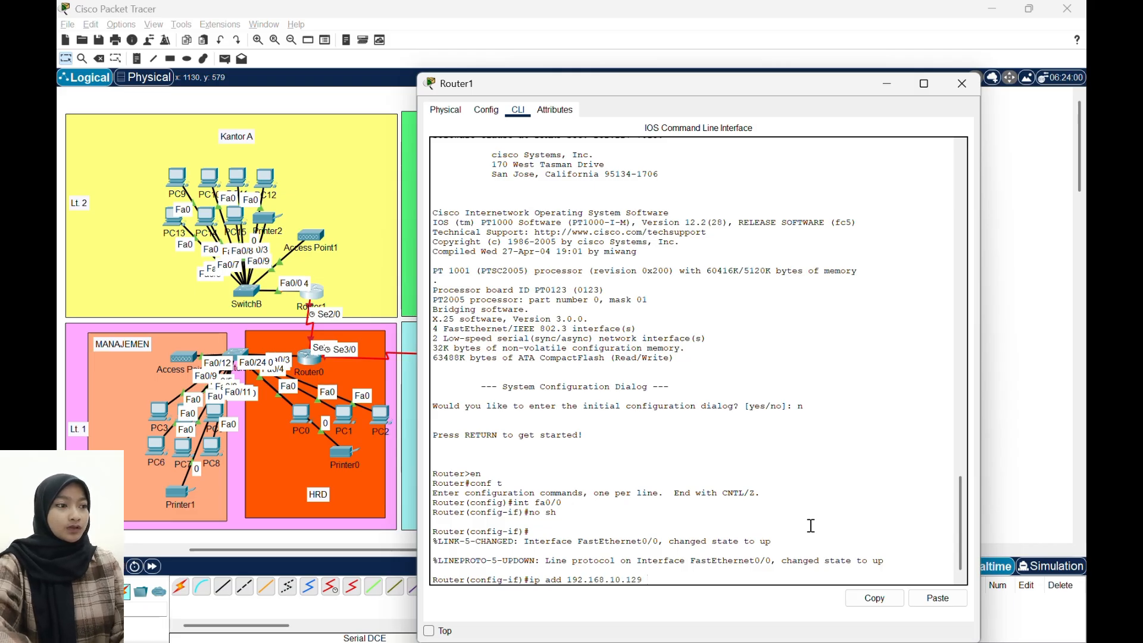
text( 255.255.255.128)
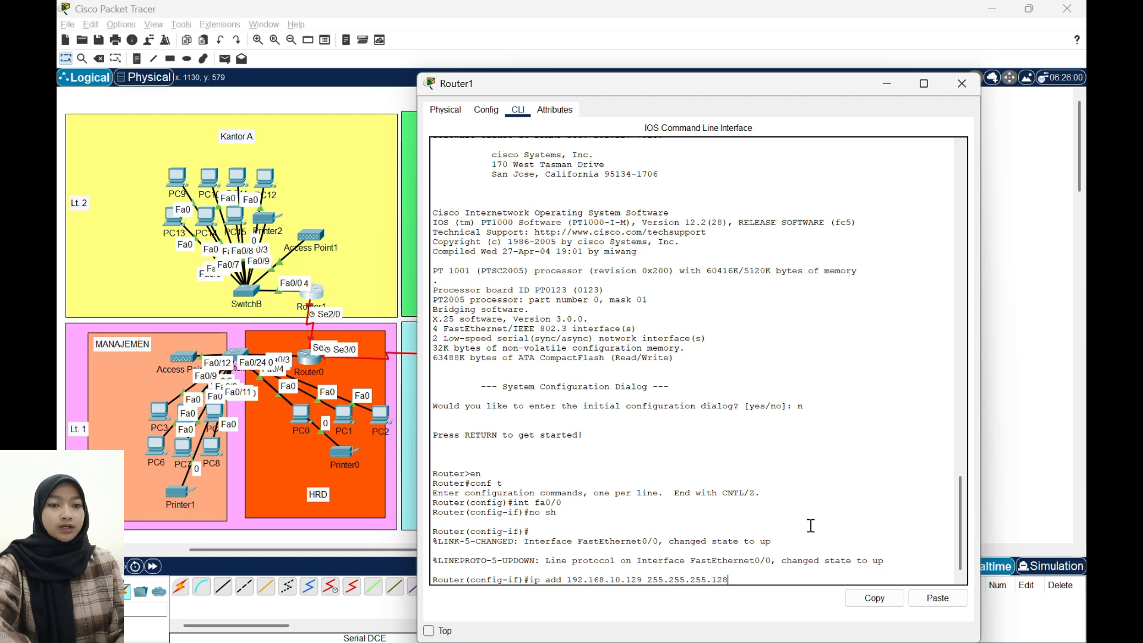
key(Return)
- Create the DHCP pool KREATIF on Router1 with network 192.168.10.128 and mask 255.255.255.128
text(ip)
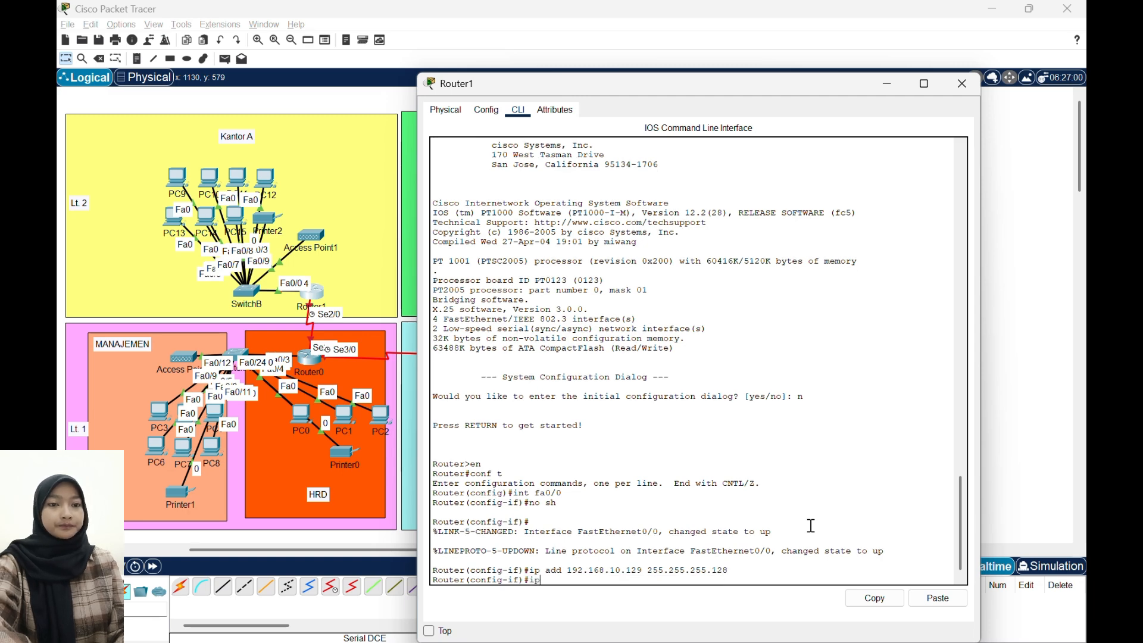
text( dhcp pool )
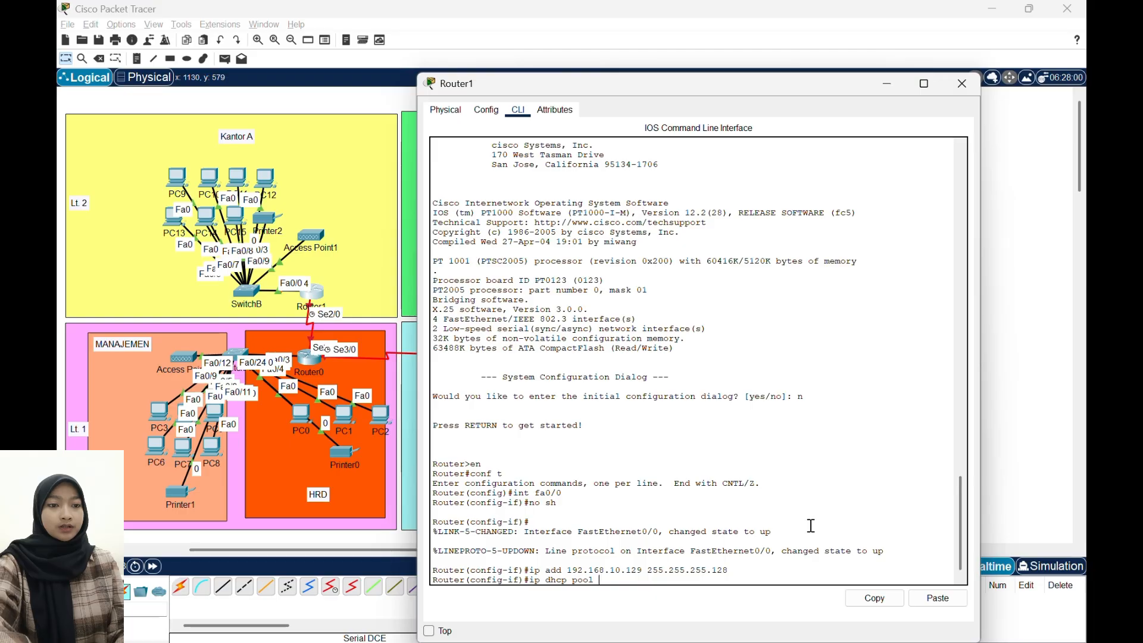
text(KREATIF)
key(Return)
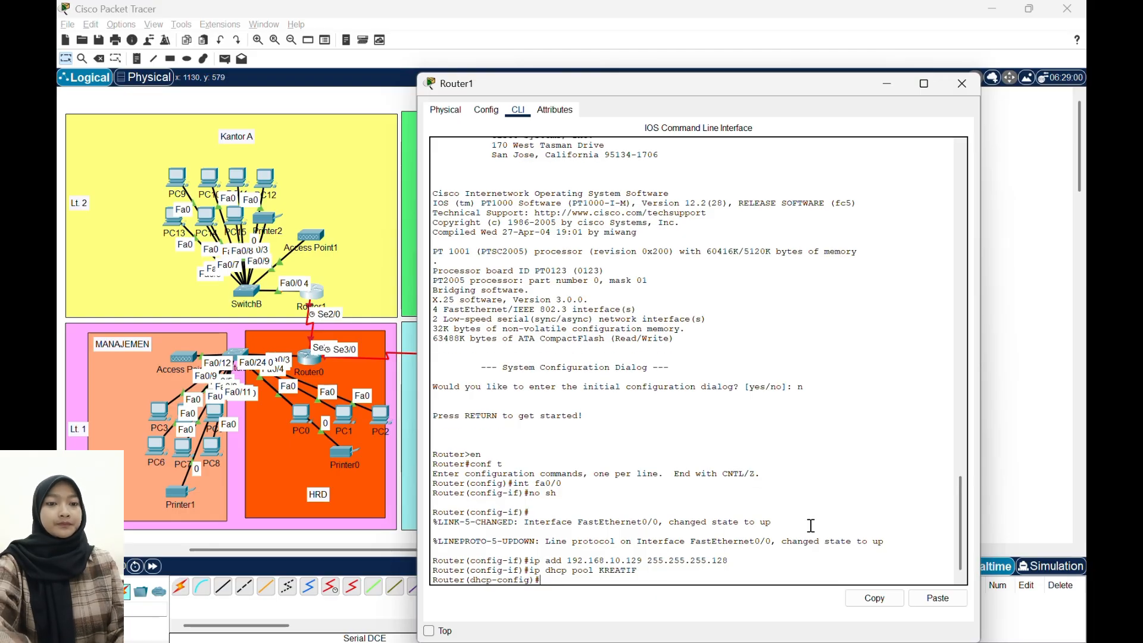
text(network)
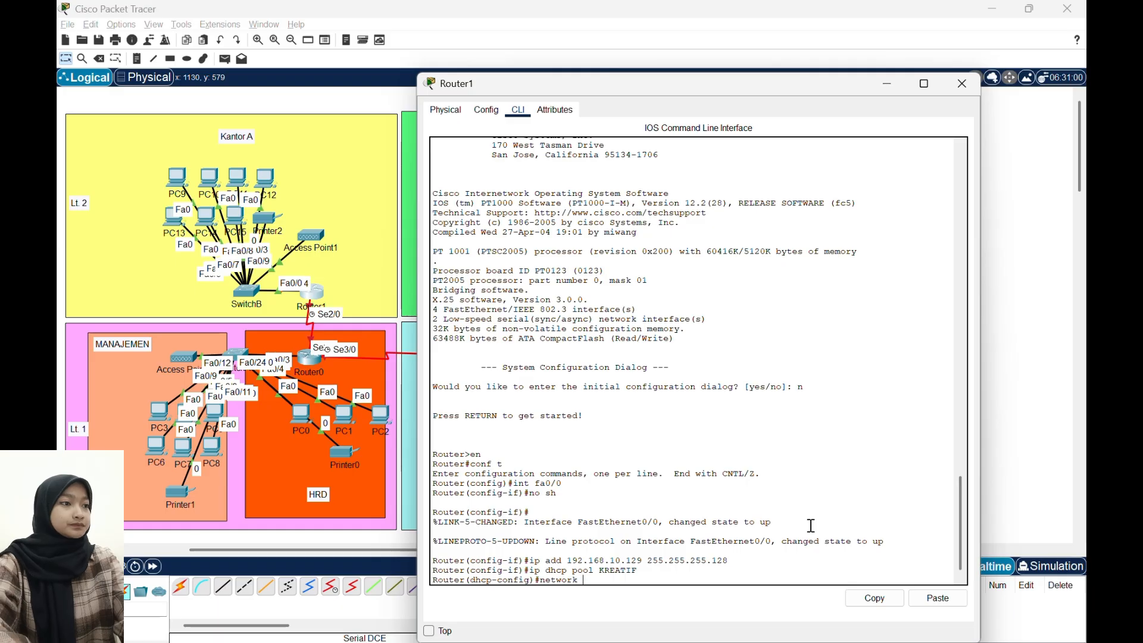
text( 192.168.10.128)
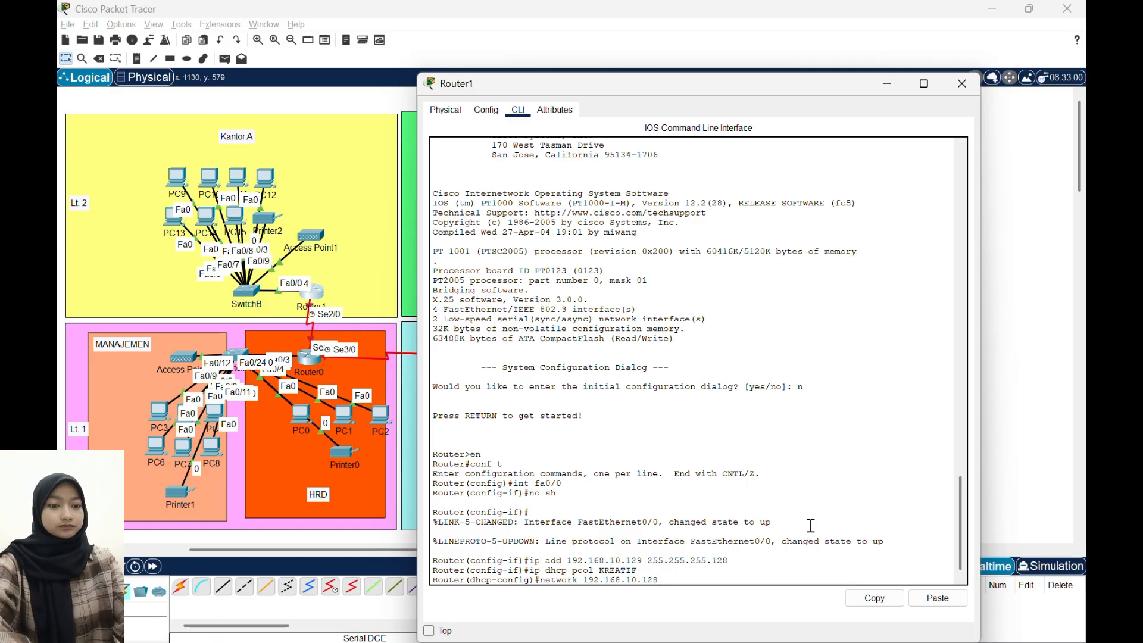
text( 255.2)
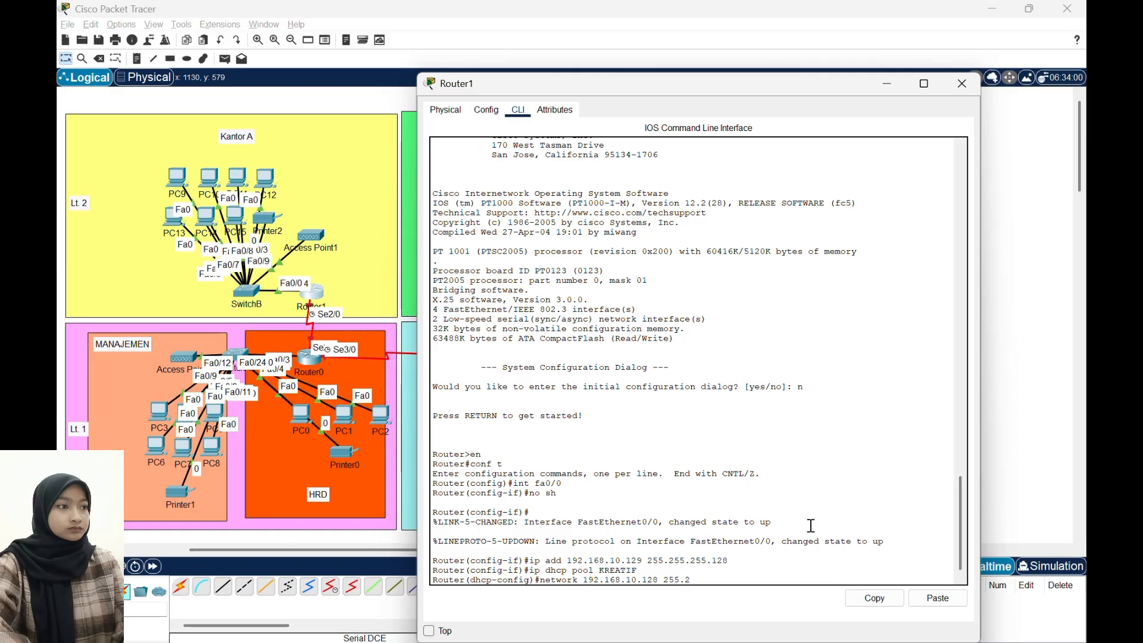
text(55.255.128)
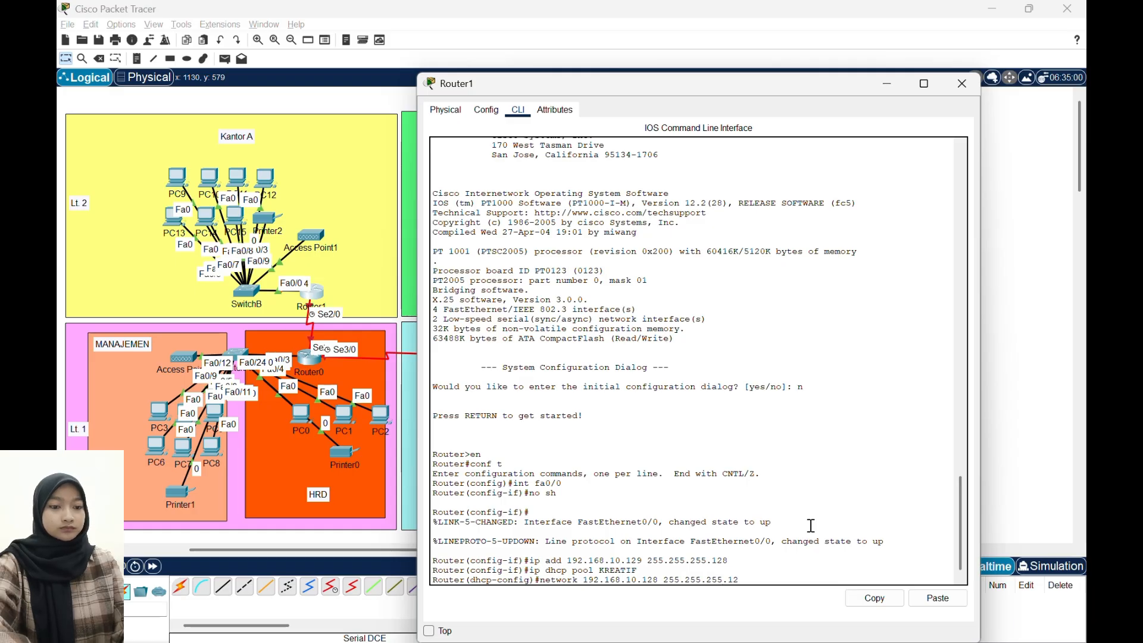
- Set the KREATIF DHCP pool's default router to 192.168.10.129
text(defaul)
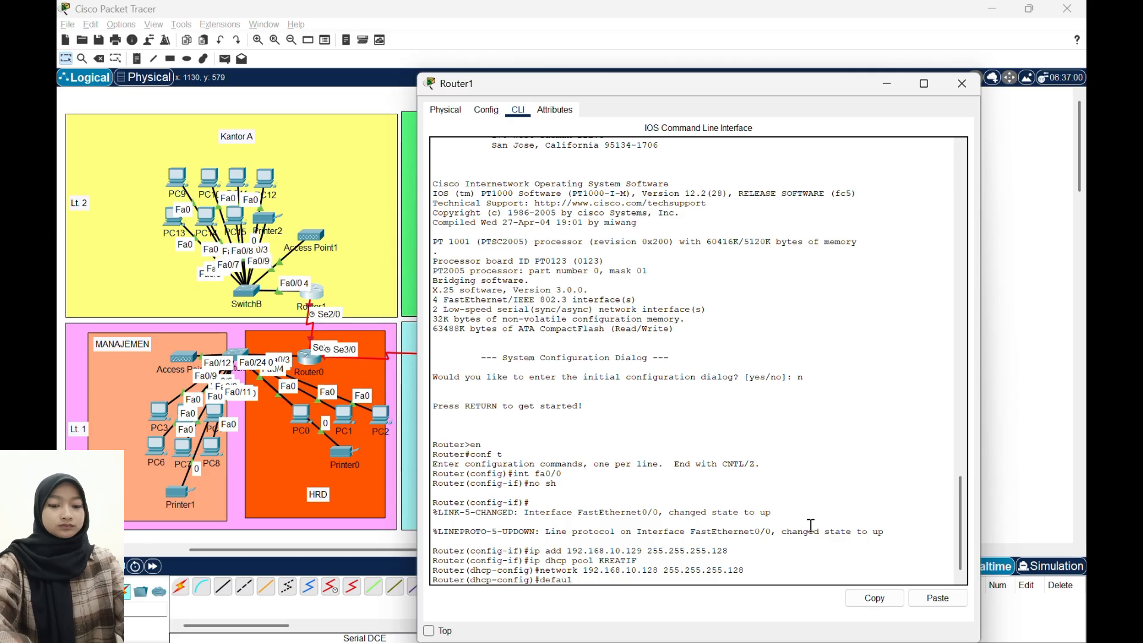
text(t-router 1)
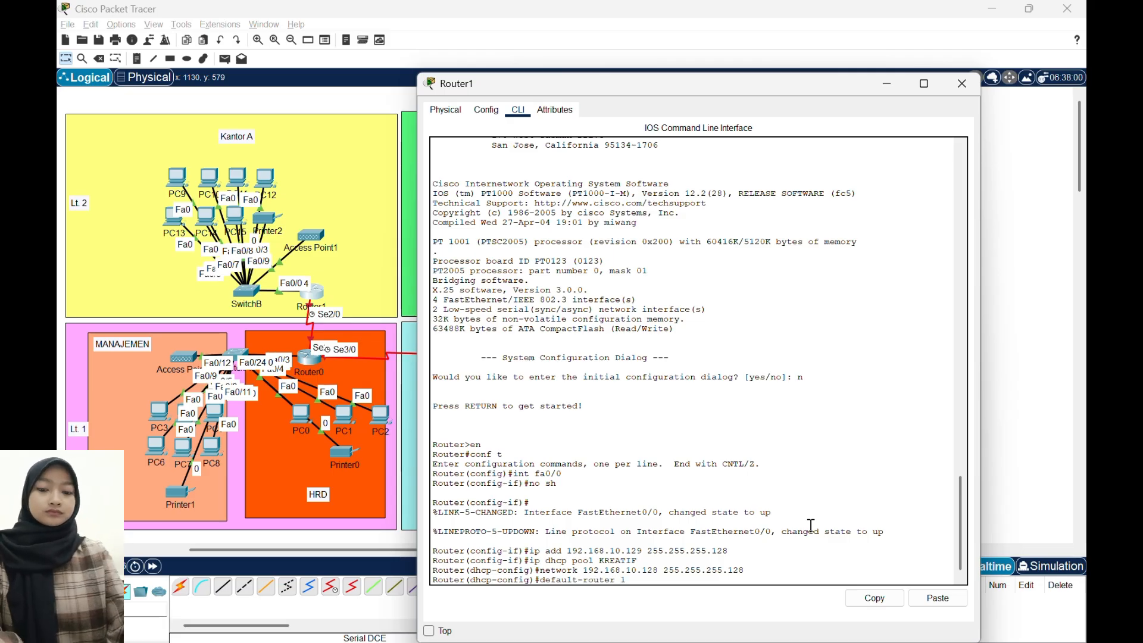
text(92.168.)
key(BackSpace)
key(BackSpace)
text(.168)
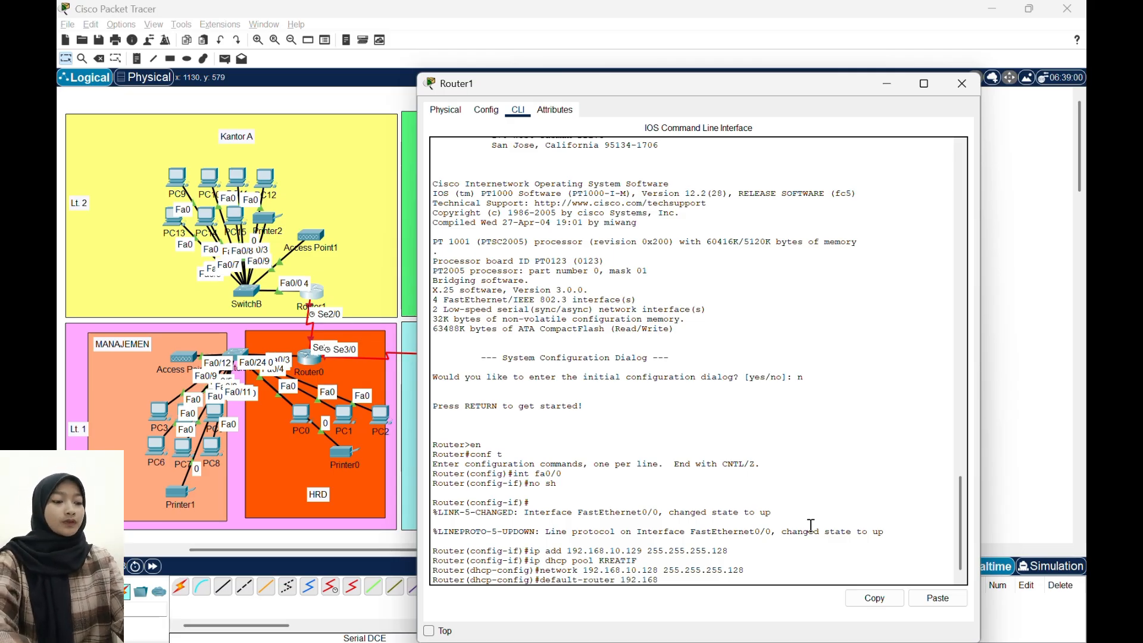
text(.10.129)
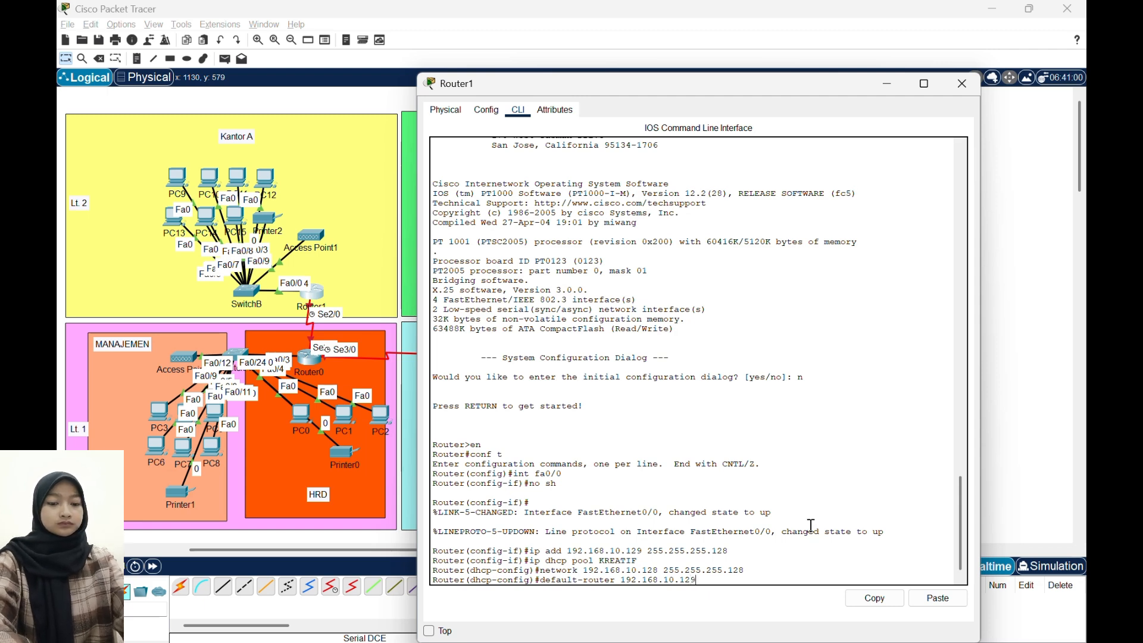
key(Return)
- Set the KREATIF DHCP pool's DNS server to 8.8.8.8
text(dns)
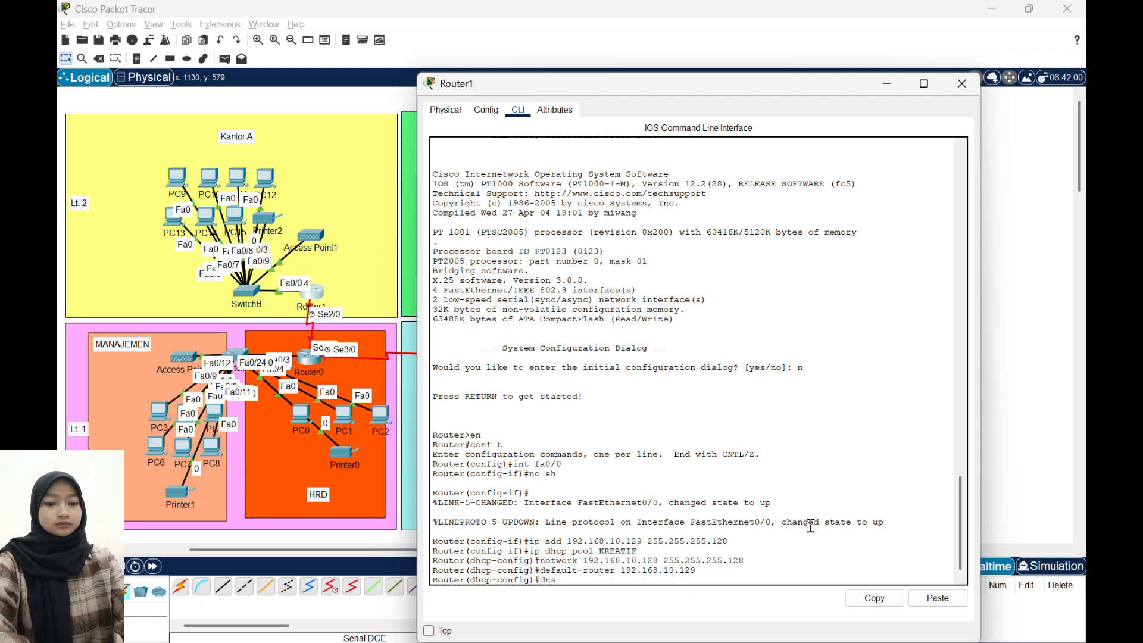
text(-server)
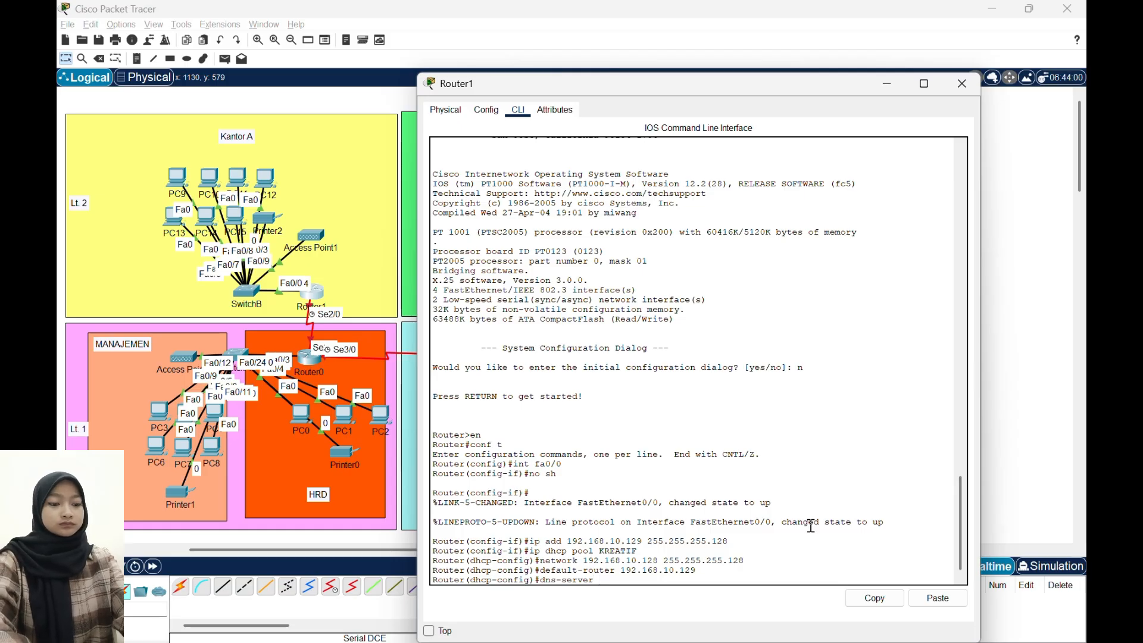
text( 8.8.8.8)
key(Return)
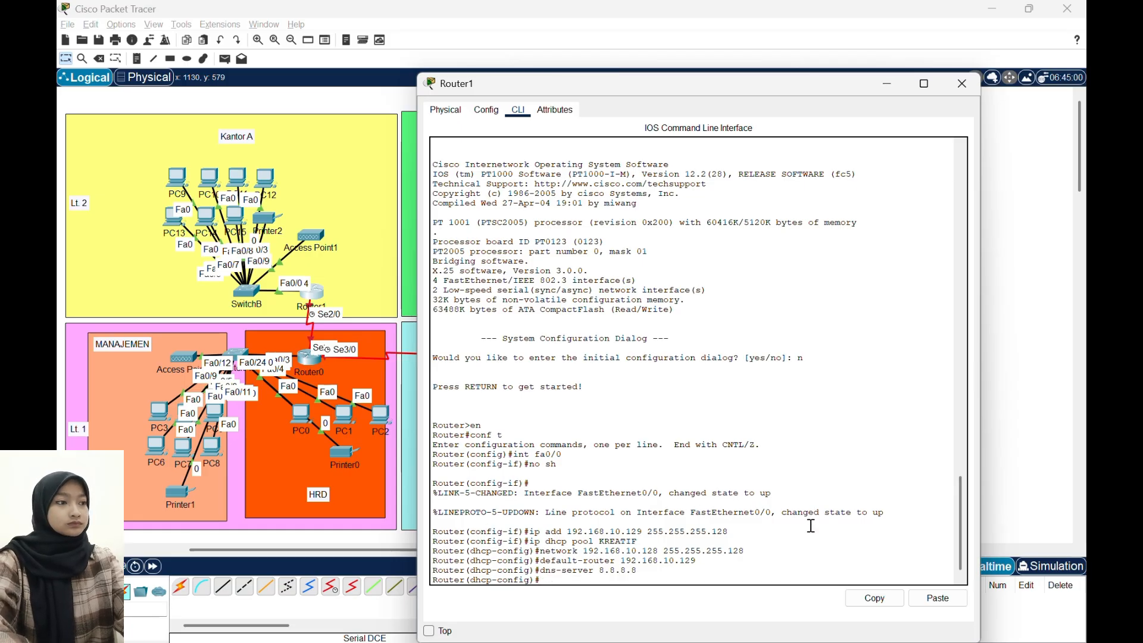
- Exclude addresses 192.168.10.129 through 192.168.10.130 from DHCP assignment on Router1
text(ip dhcp e)
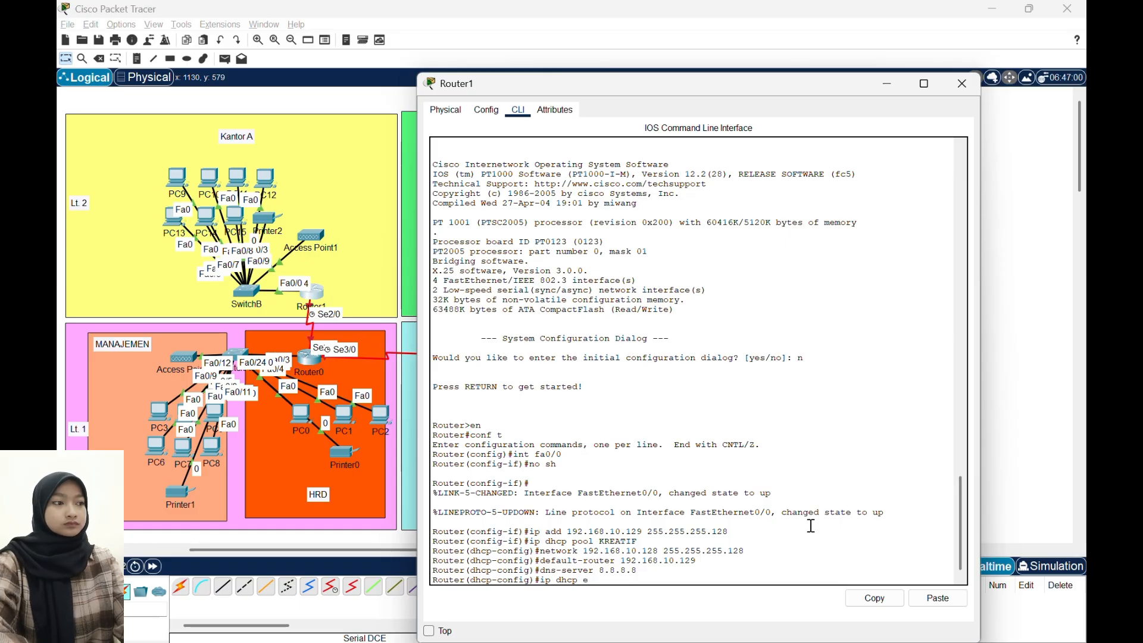
text(xcluded)
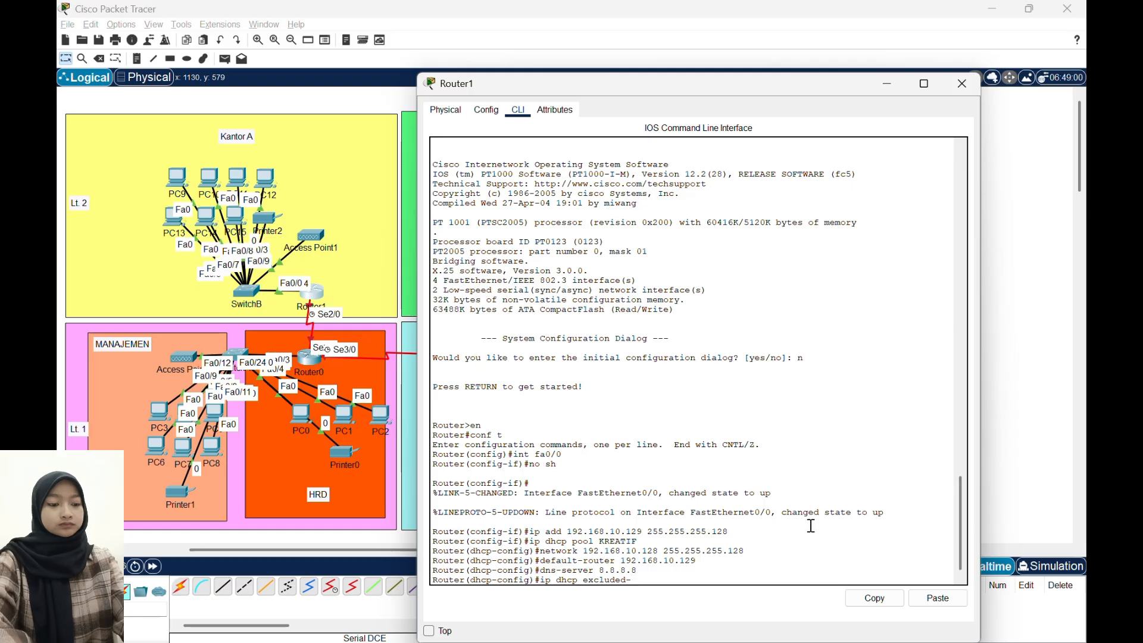
text(-address 192)
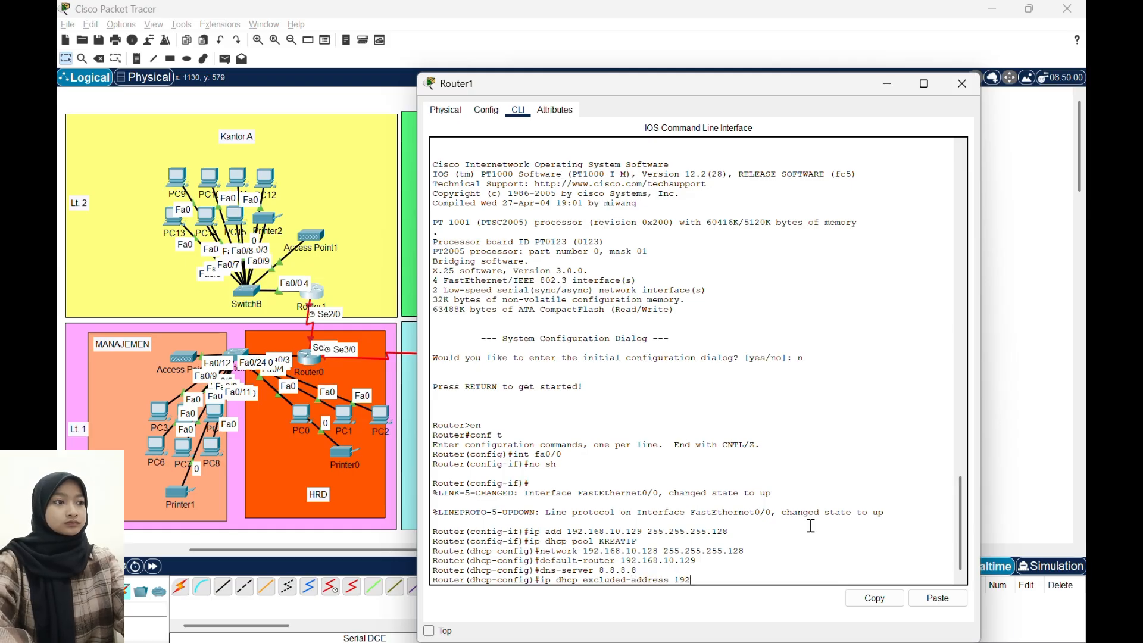
text(.168.10.12)
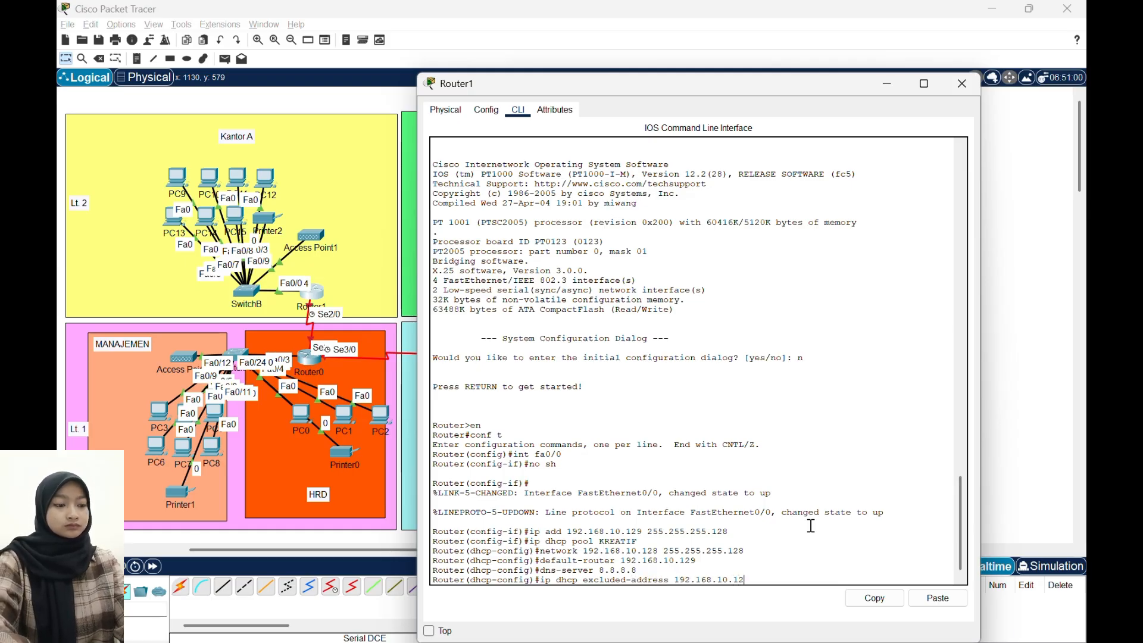
text(9 192.156)
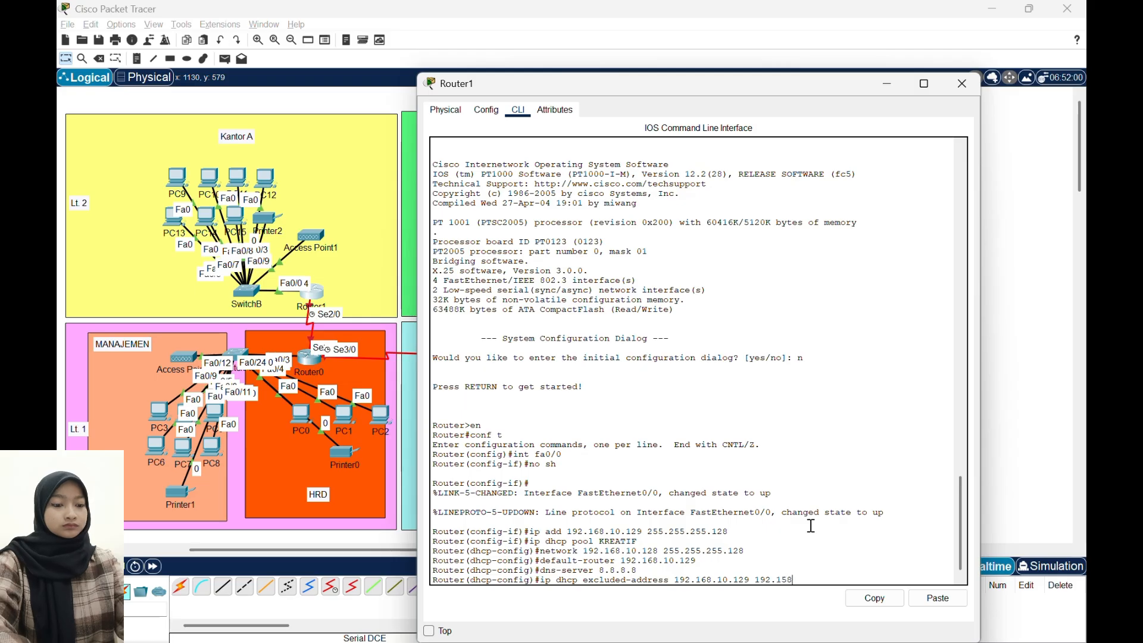
text(8)
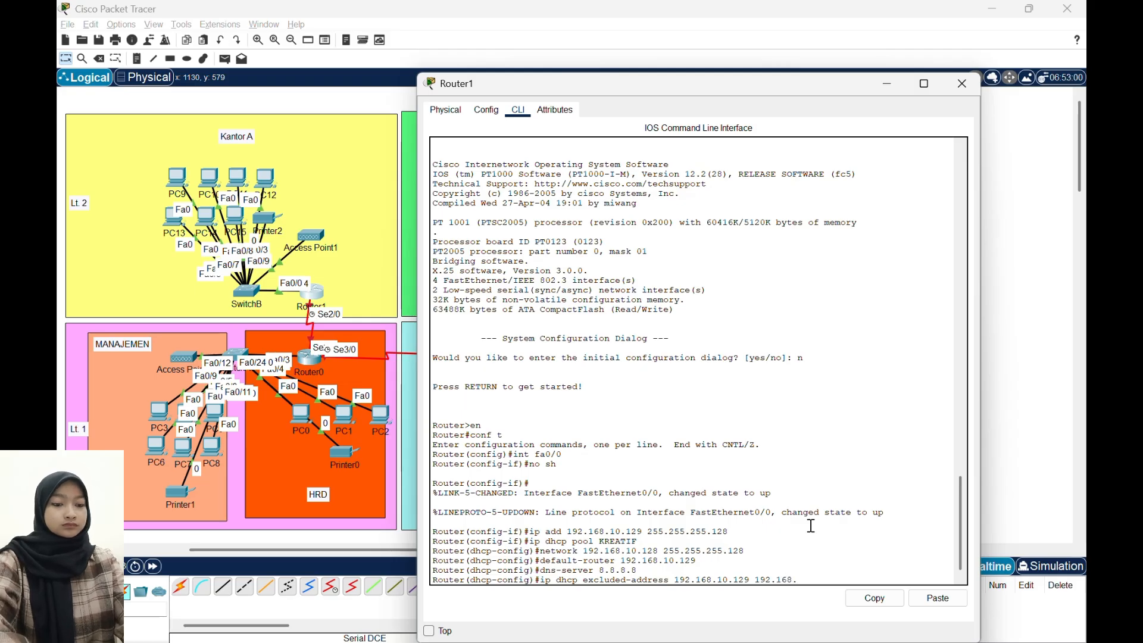
text(.)
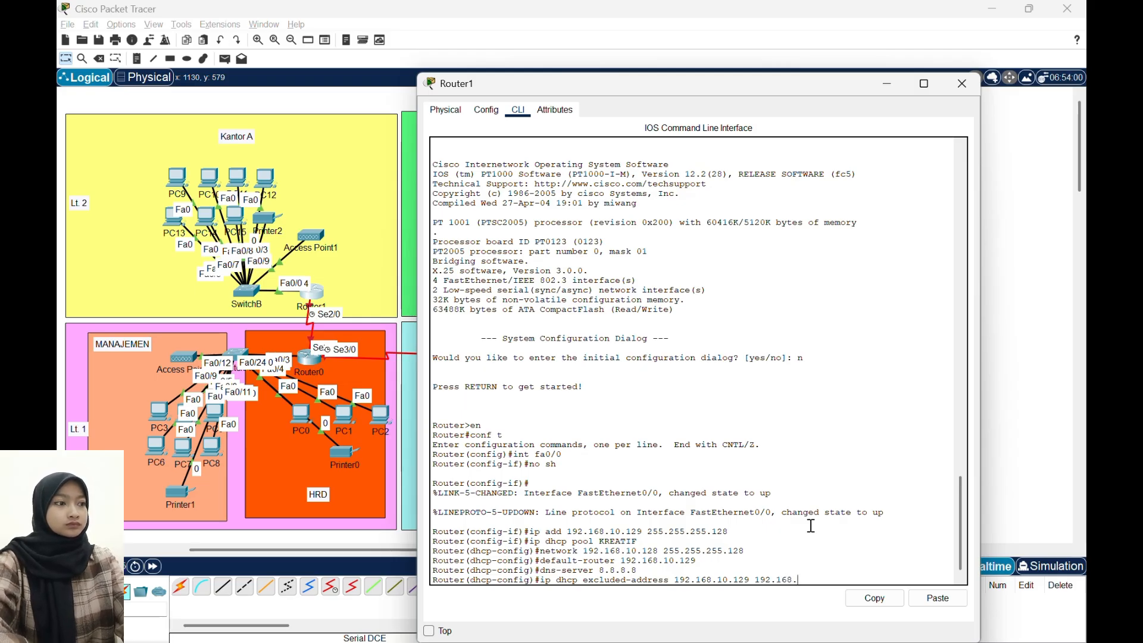
text(10.130)
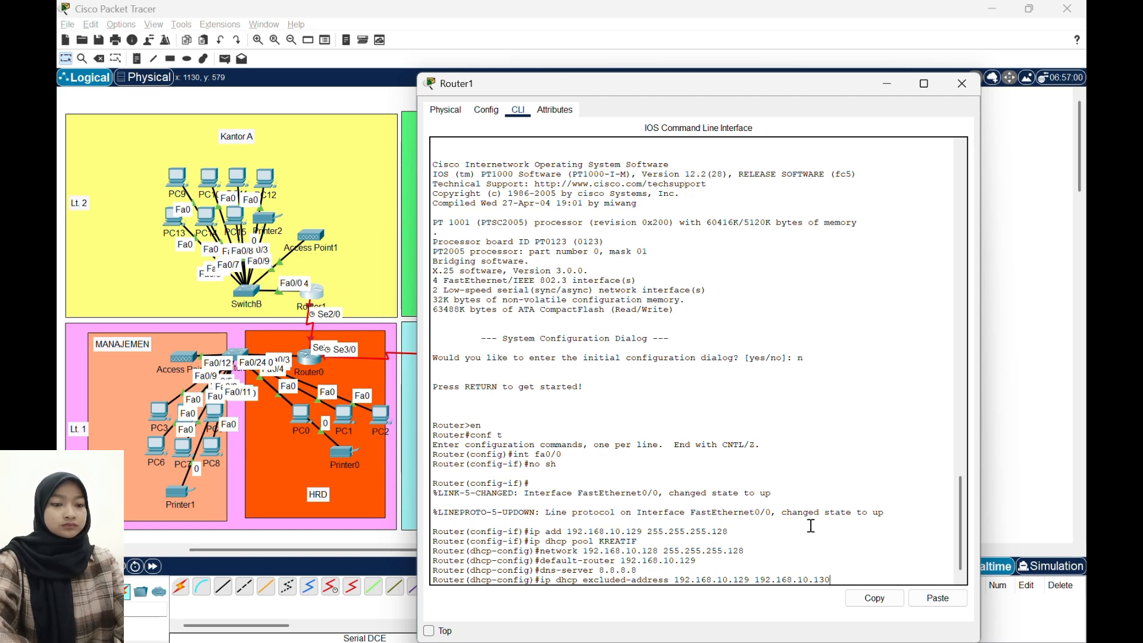
key(Return)
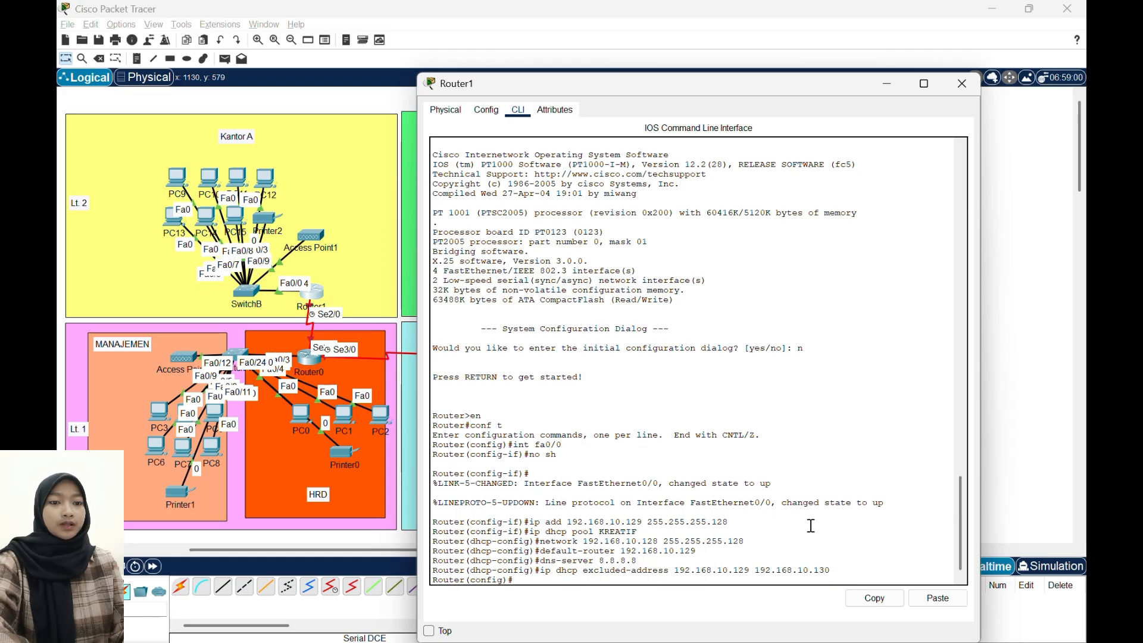
- Assign IP address 50.50.50.2 with mask 255.255.255.252 to interface Serial2/0 on Router1
text(int)
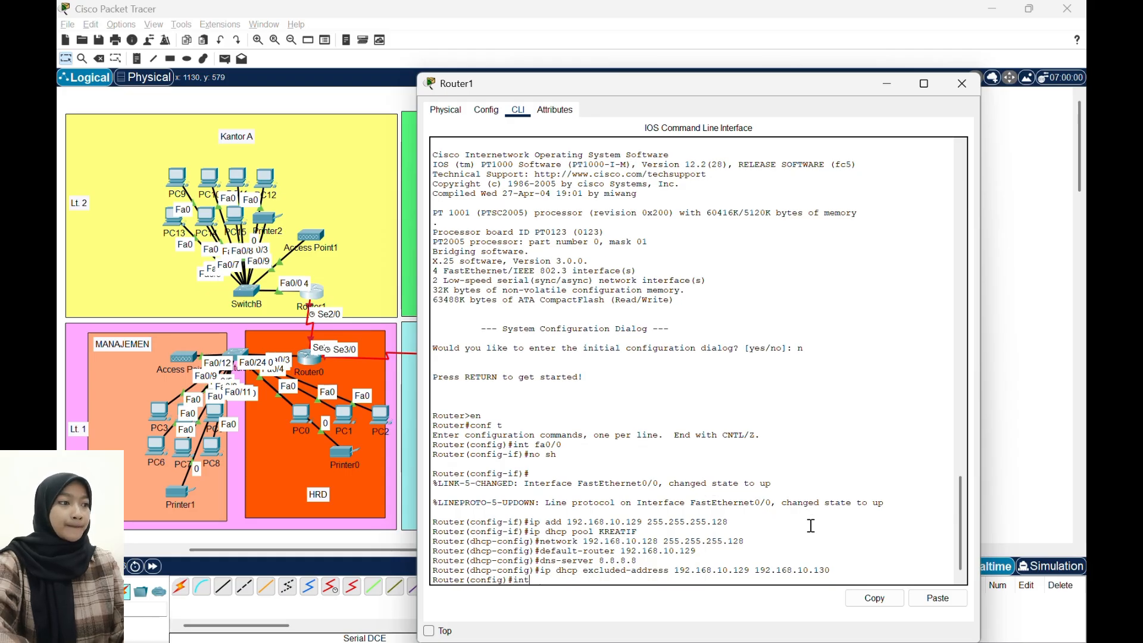
text( se2/0)
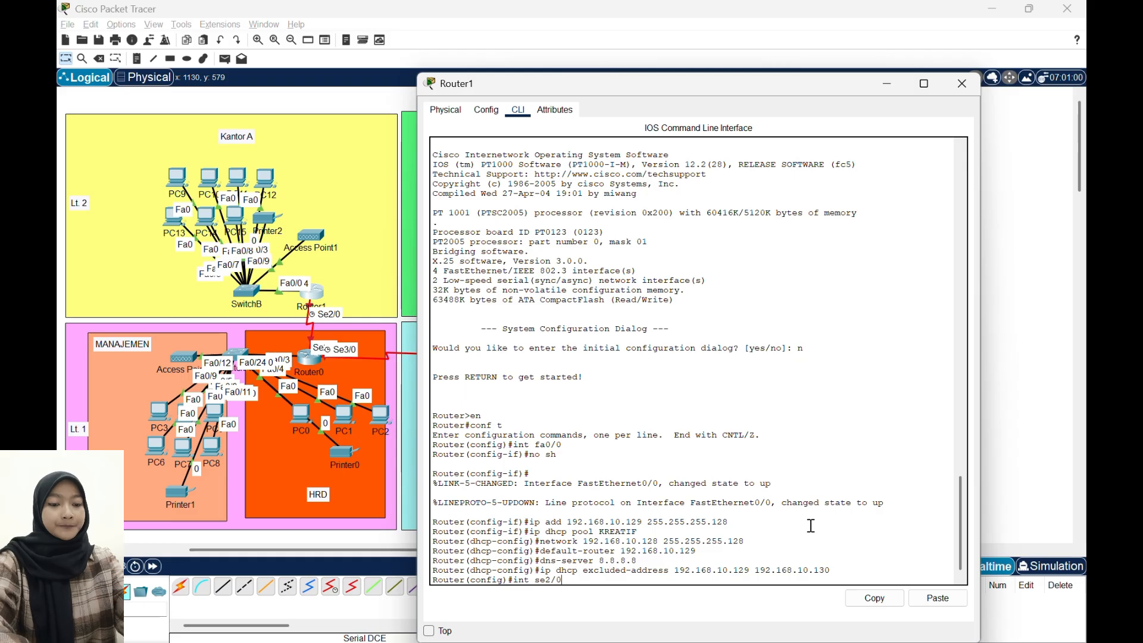
key(Return)
text(ip add)
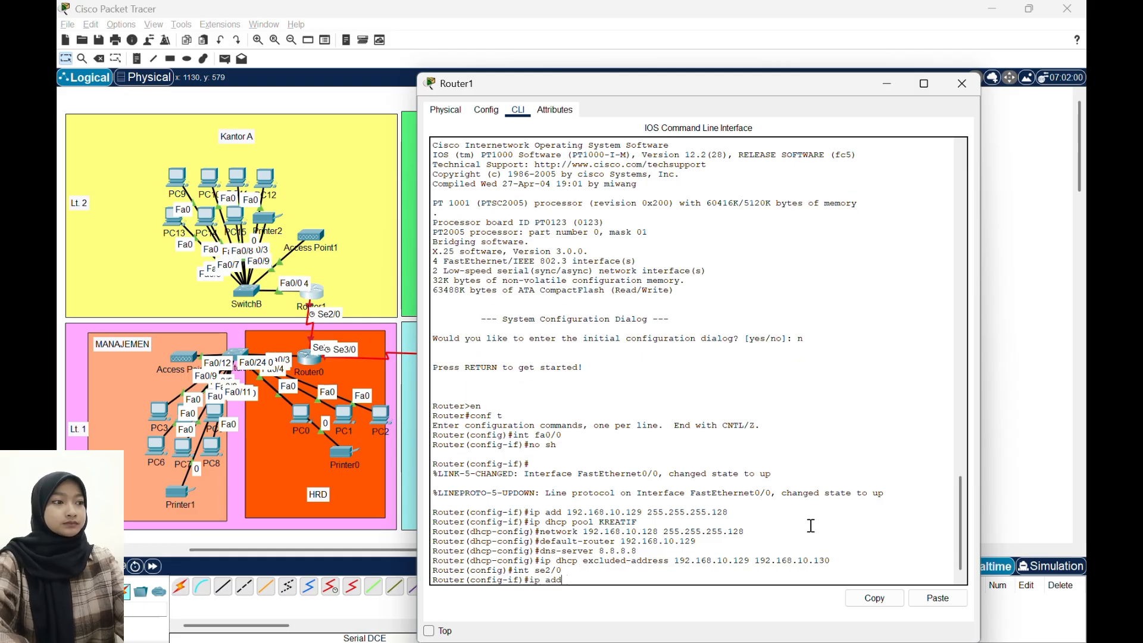
text( 50.50.)
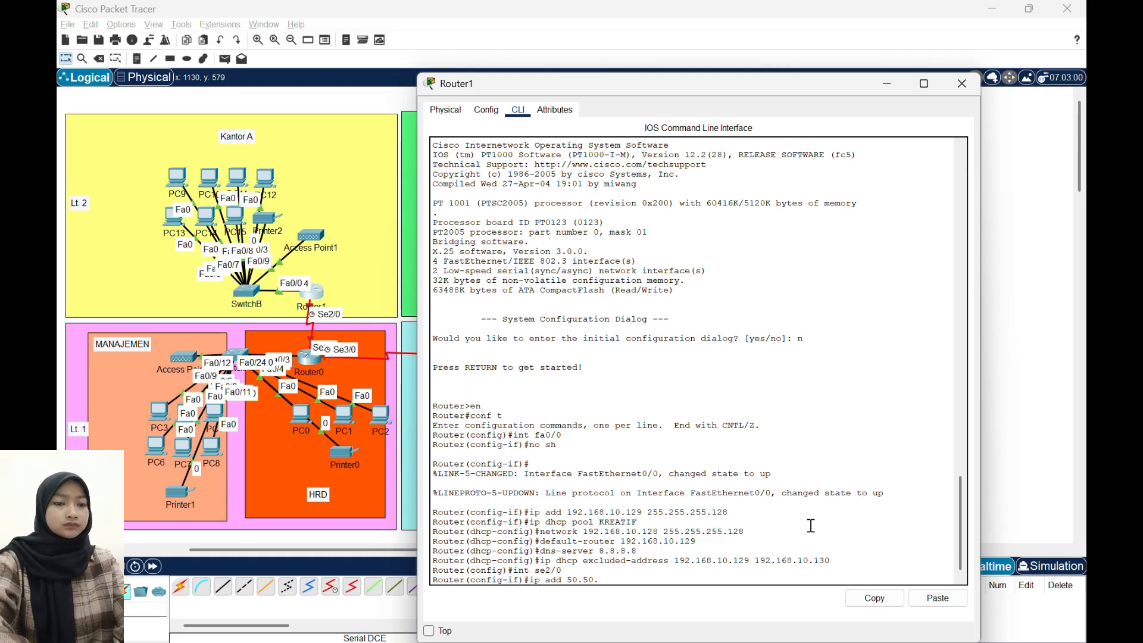
text(50.2)
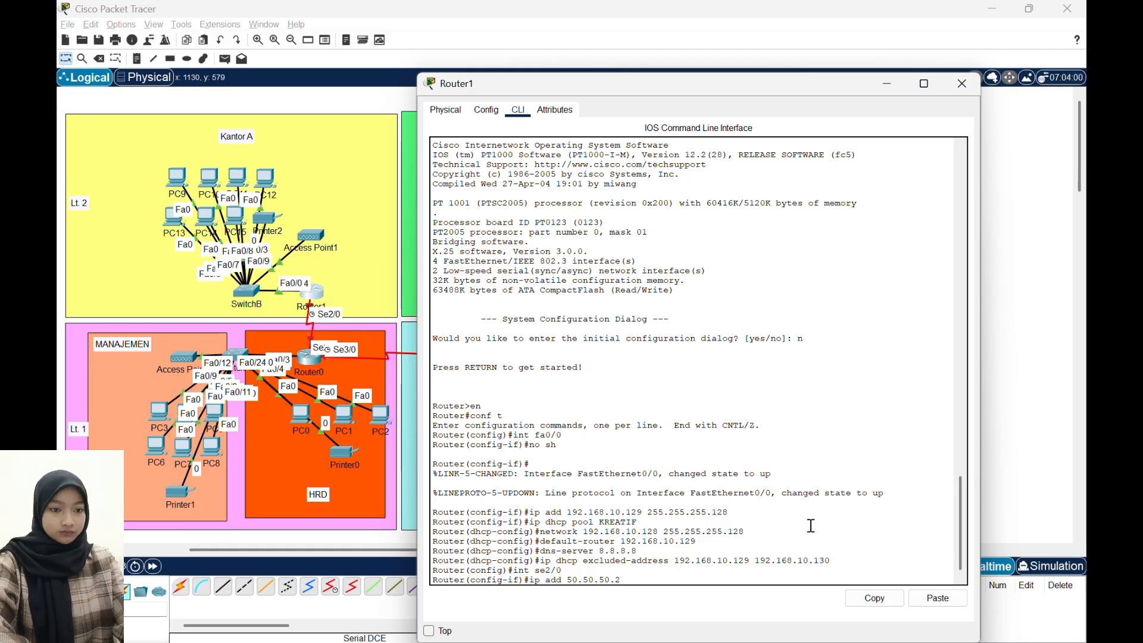
text( 255.255.255.252)
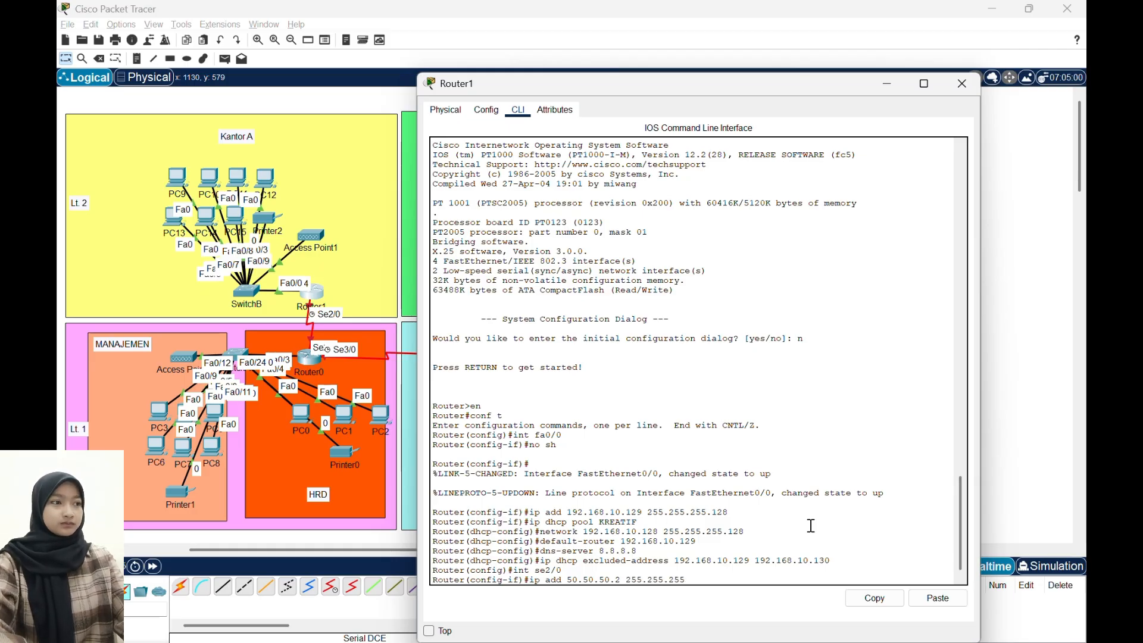
key(Return)
key(Return)
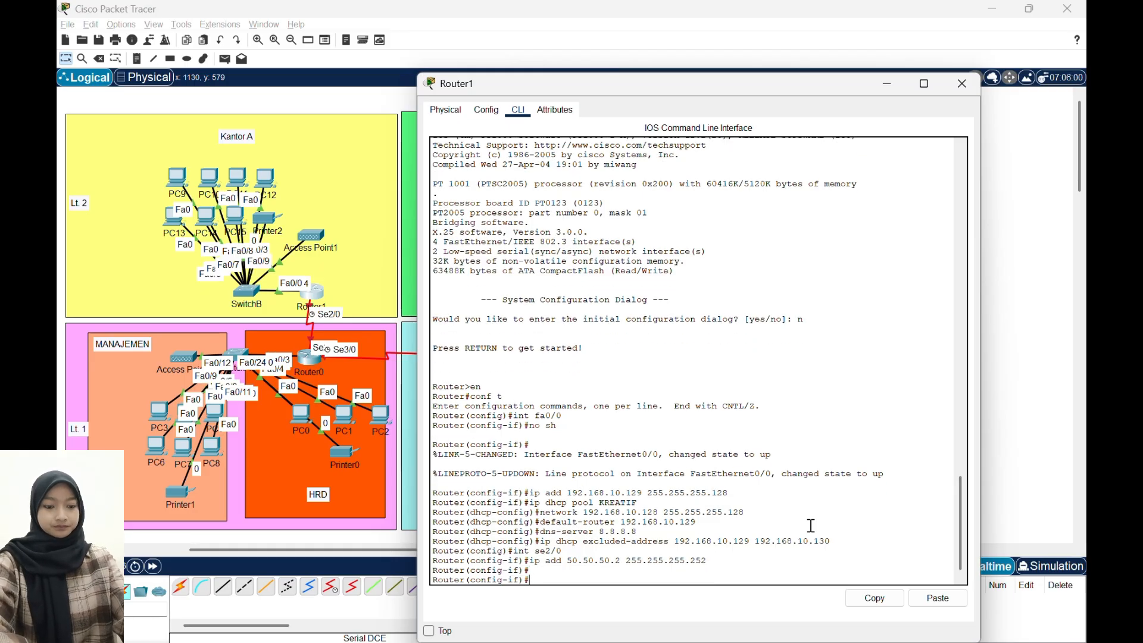
- Enable Router1's Serial2/0 interface, return to global configuration mode and close the router's window
text(no sh)
key(Return)
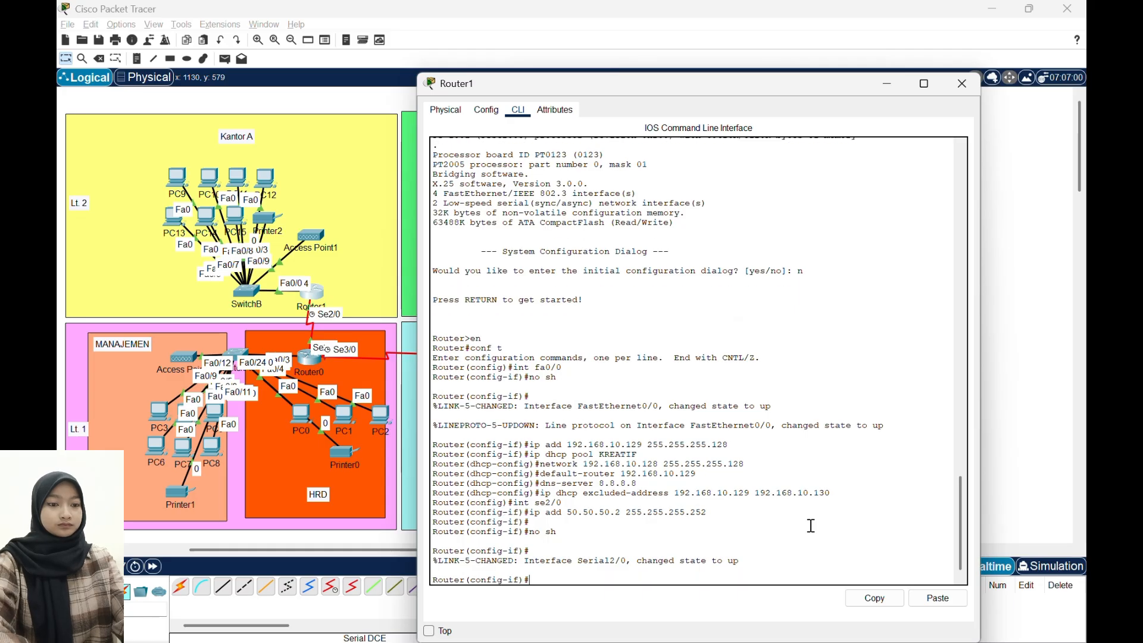
text(ex)
key(Return)
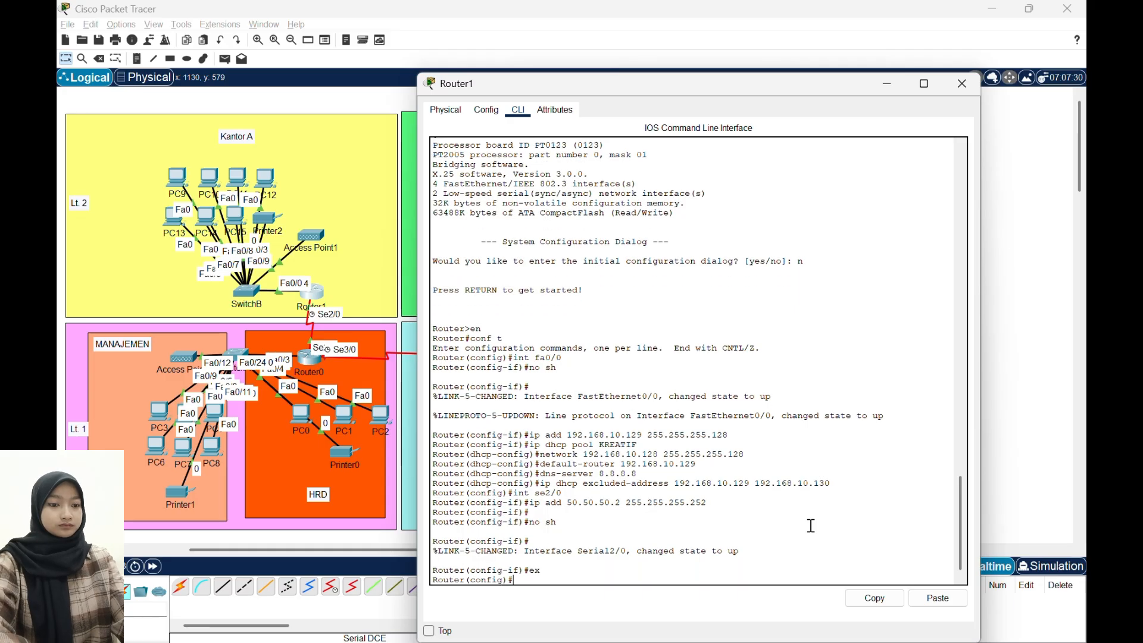
click(952, 88)
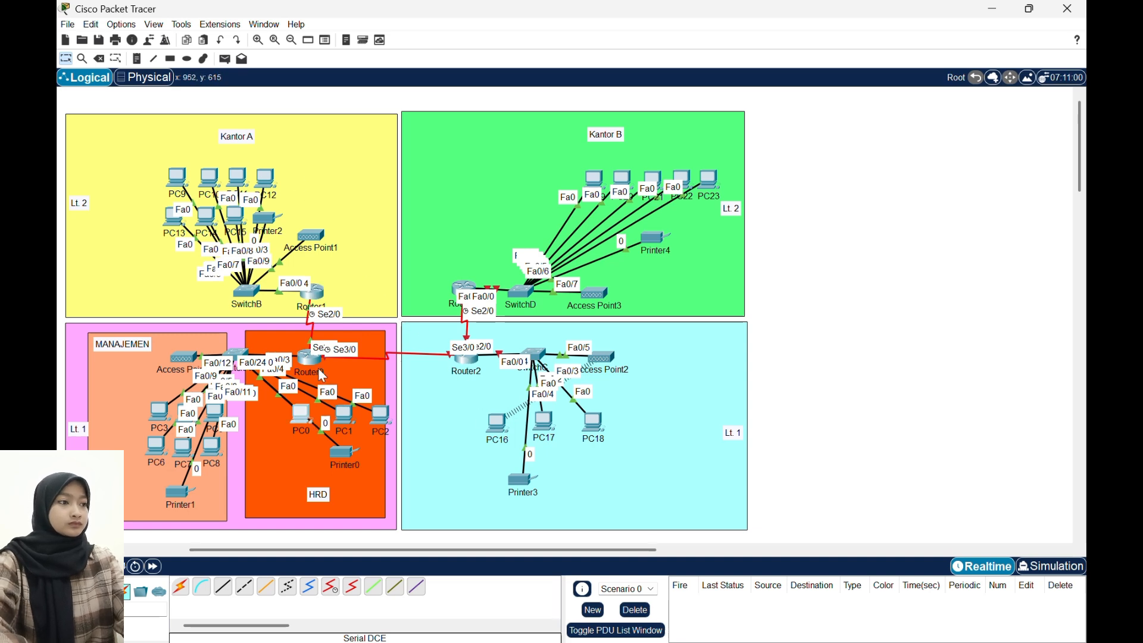
- Request a new DHCP address for PC0 by switching its IPv4 configuration to static and back to DHCP
click(301, 413)
click(468, 170)
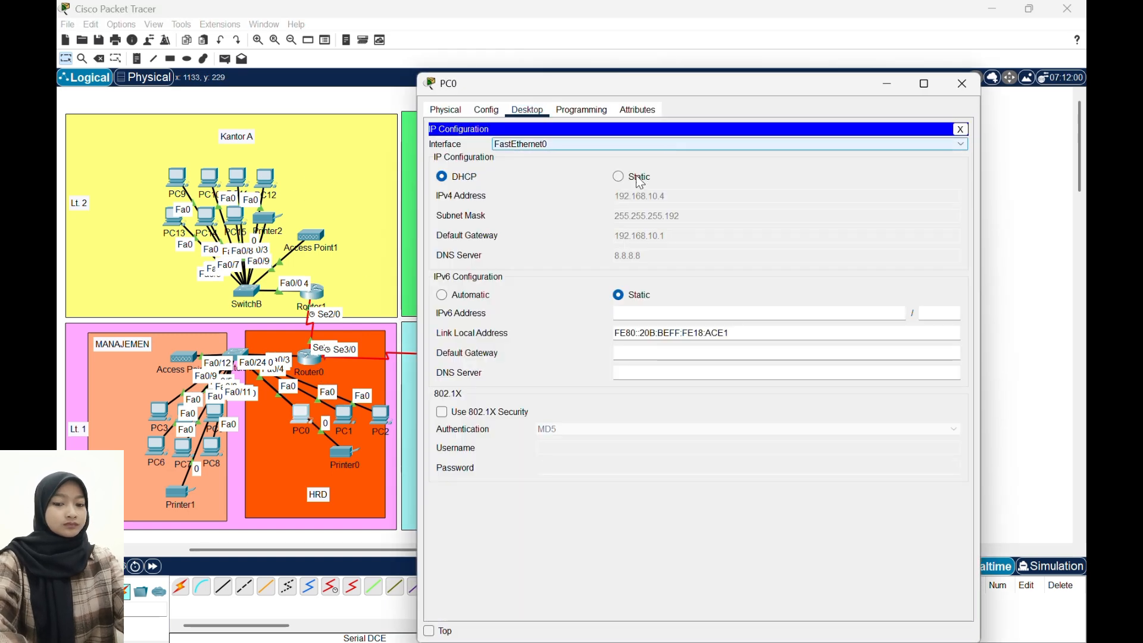
click(638, 177)
click(466, 176)
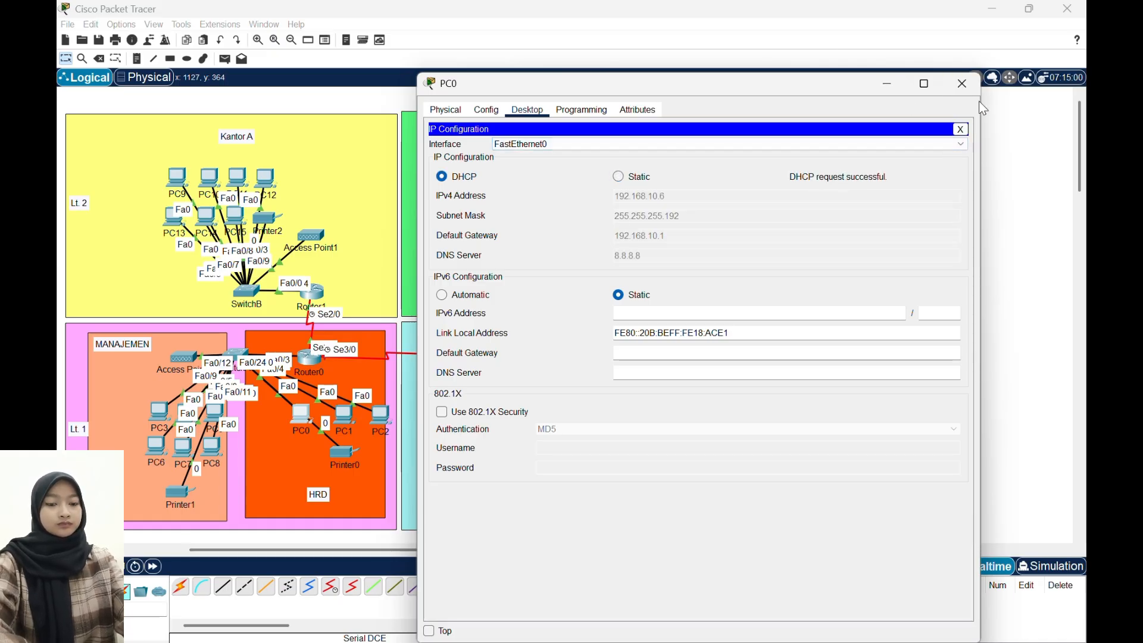
click(964, 85)
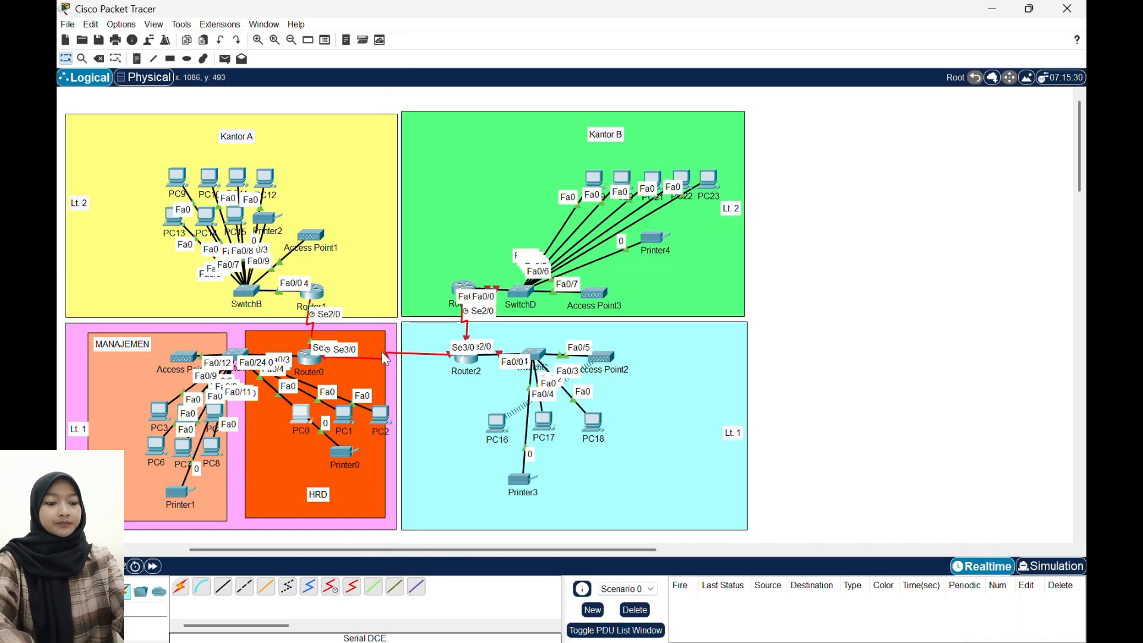
- Check the DHCP-assigned IP configuration of PC9 on Kantor A's second floor
click(178, 177)
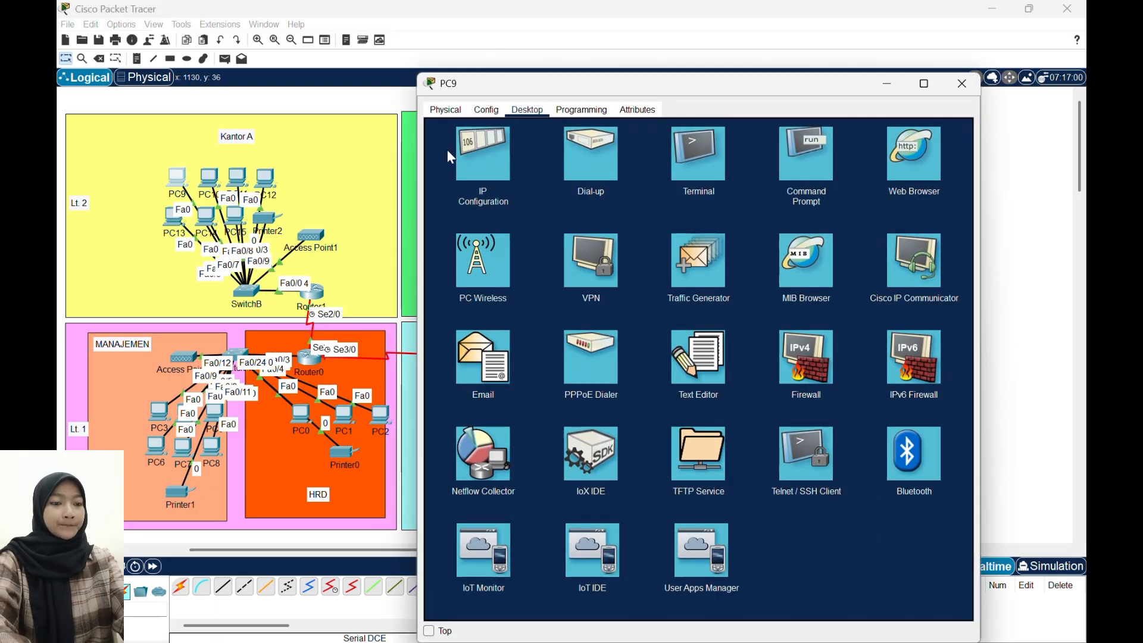
click(506, 167)
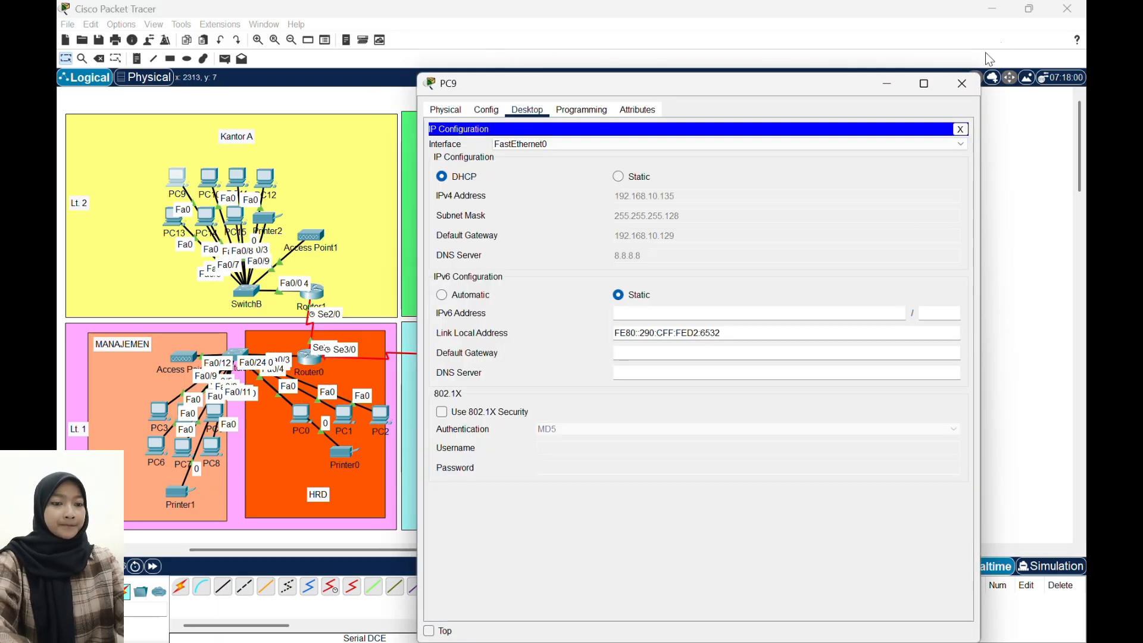
click(963, 89)
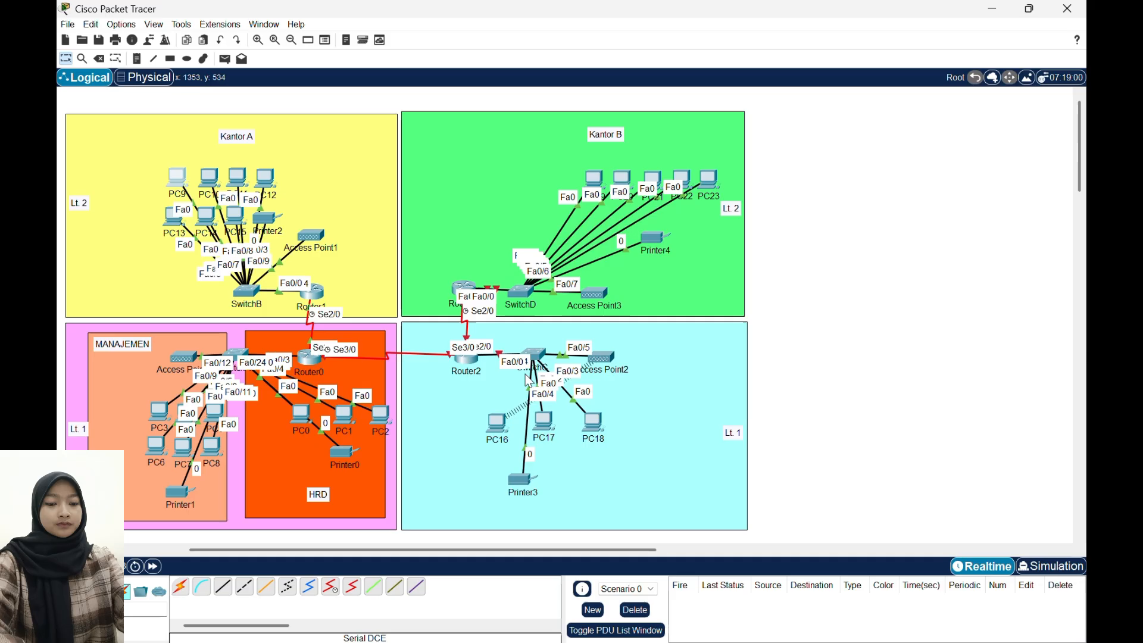
- Open Router2's command line, decline the initial configuration dialog and enter global configuration mode
click(469, 357)
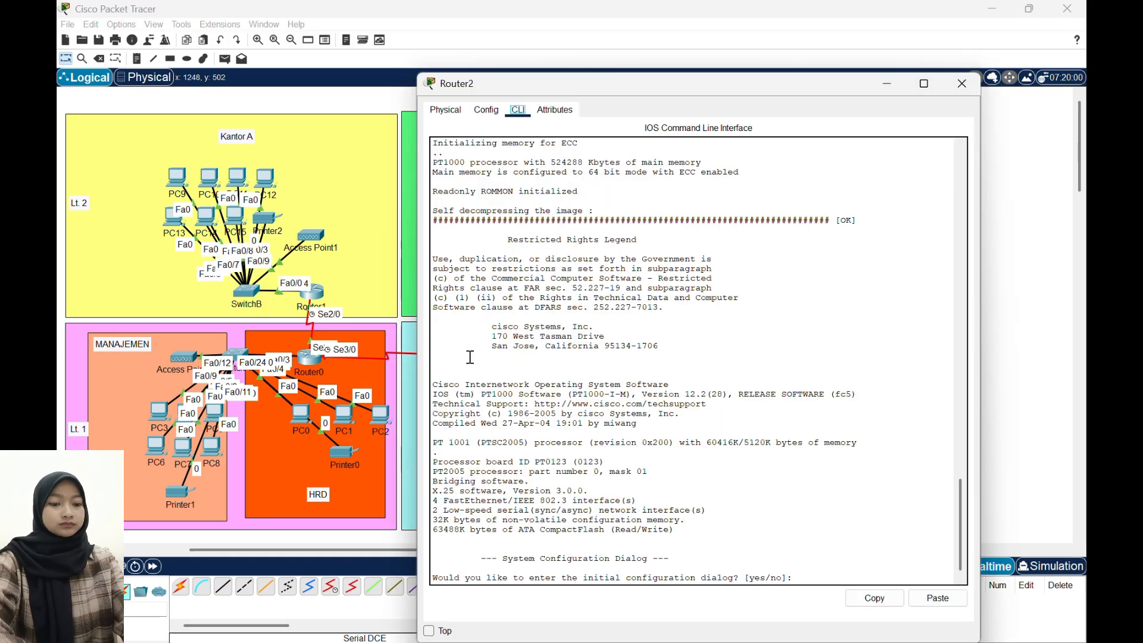
click(752, 476)
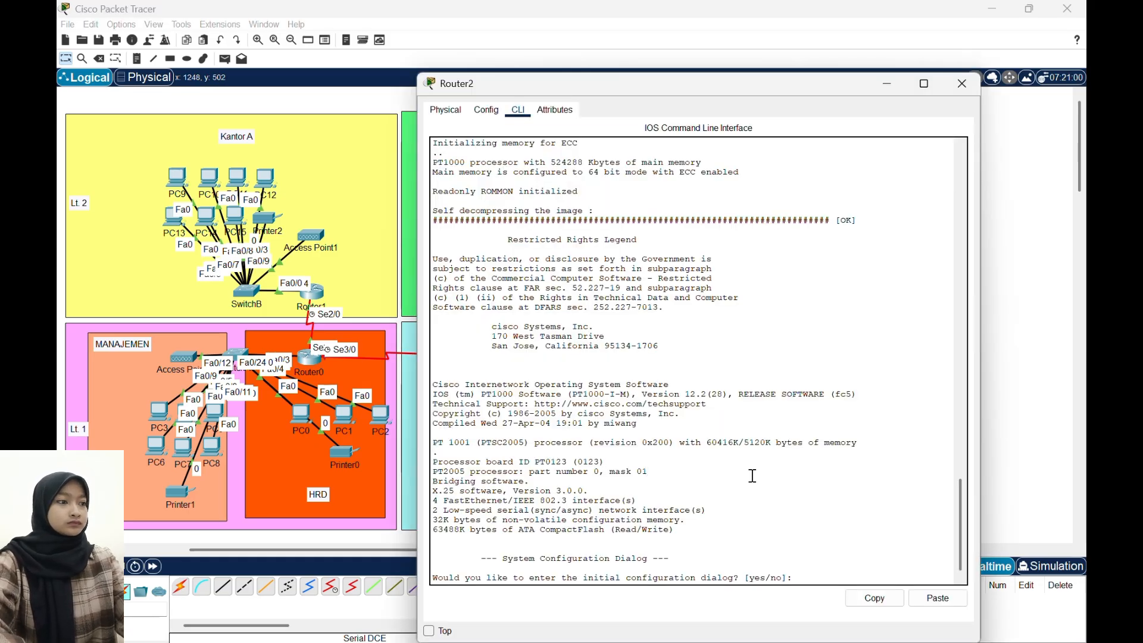
text(n)
key(Return)
key(Return)
text(en)
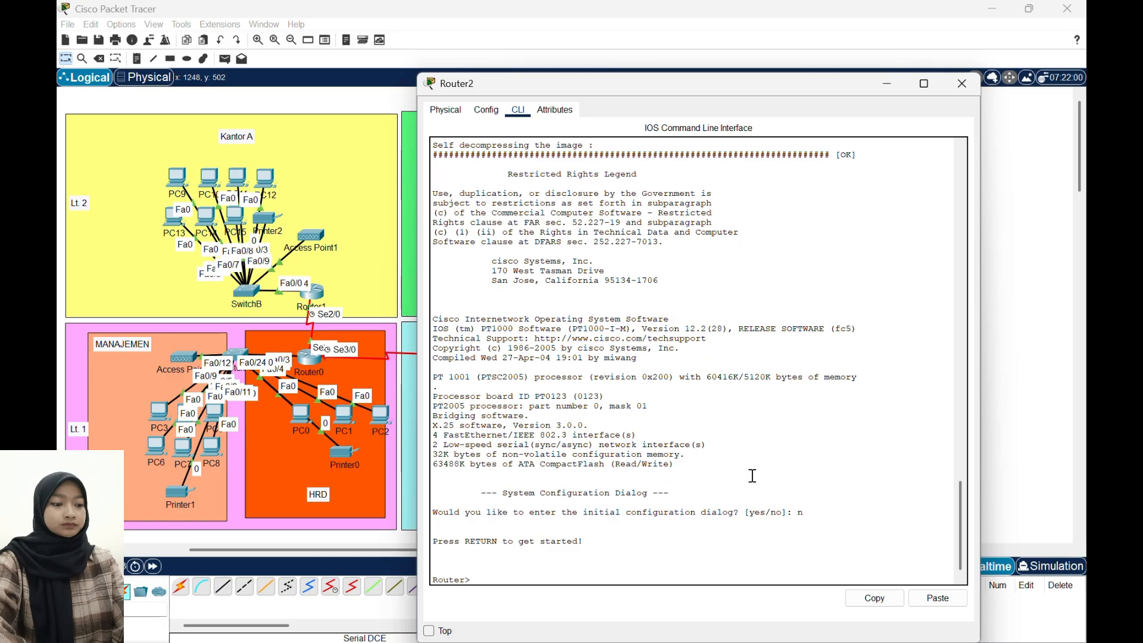
key(Return)
text(conf t)
key(Return)
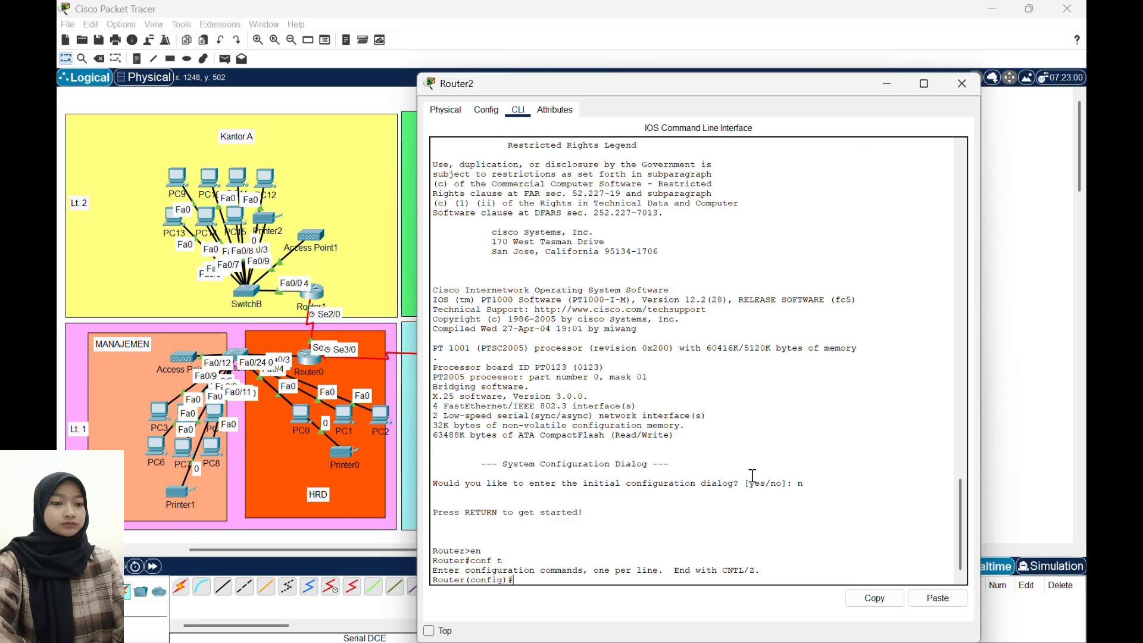
- Enable interface FastEthernet0/0 on Router2
text(i)
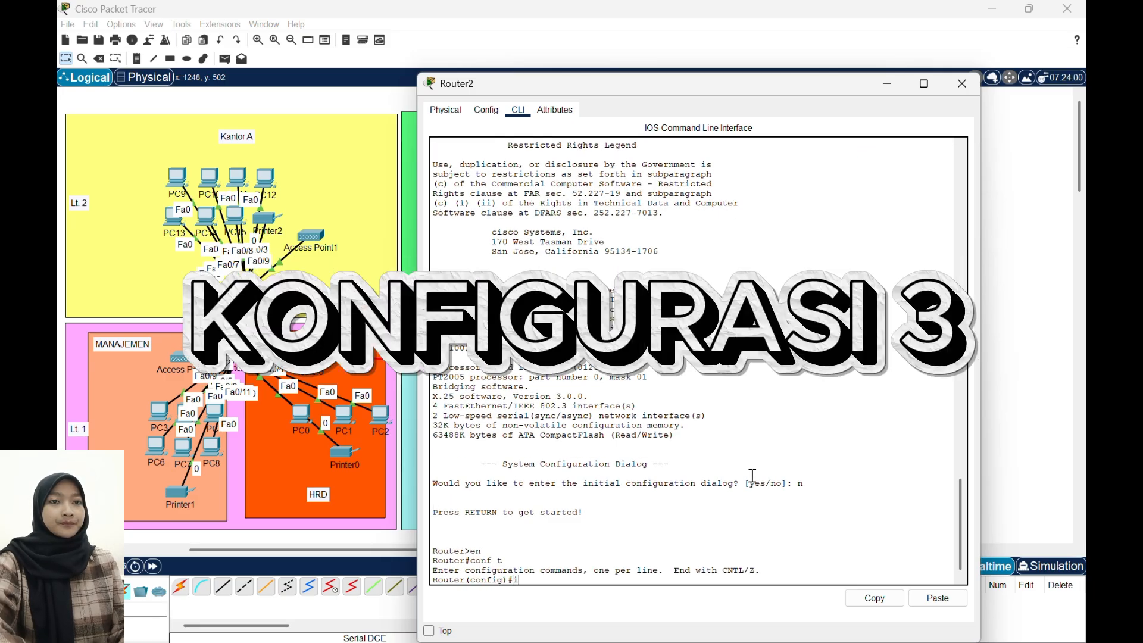
text(nt fa0/0)
key(Return)
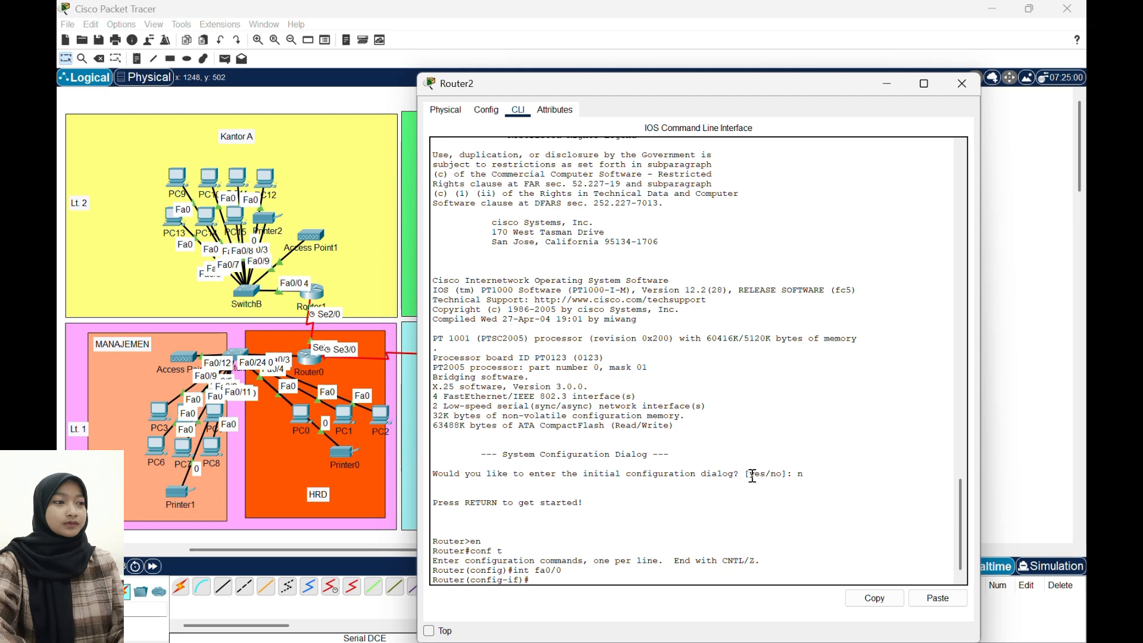
text(no shutdown)
key(Return)
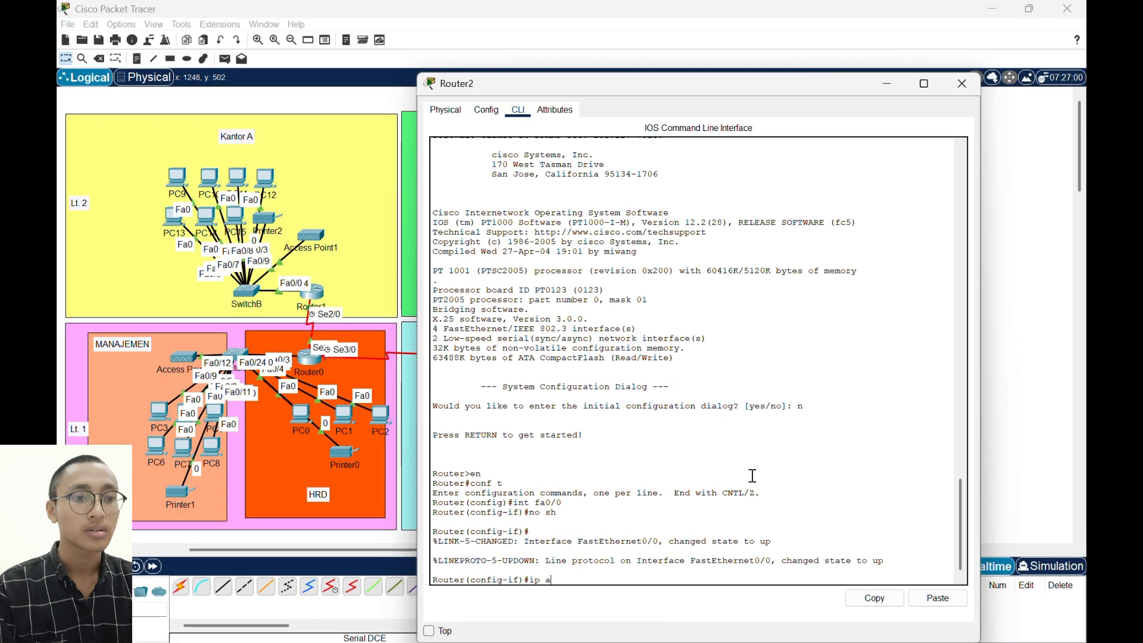
- Assign IP address 192.168.20.1 with mask 255.255.255.192 to Router2's FastEthernet0/0
text(992.168.)
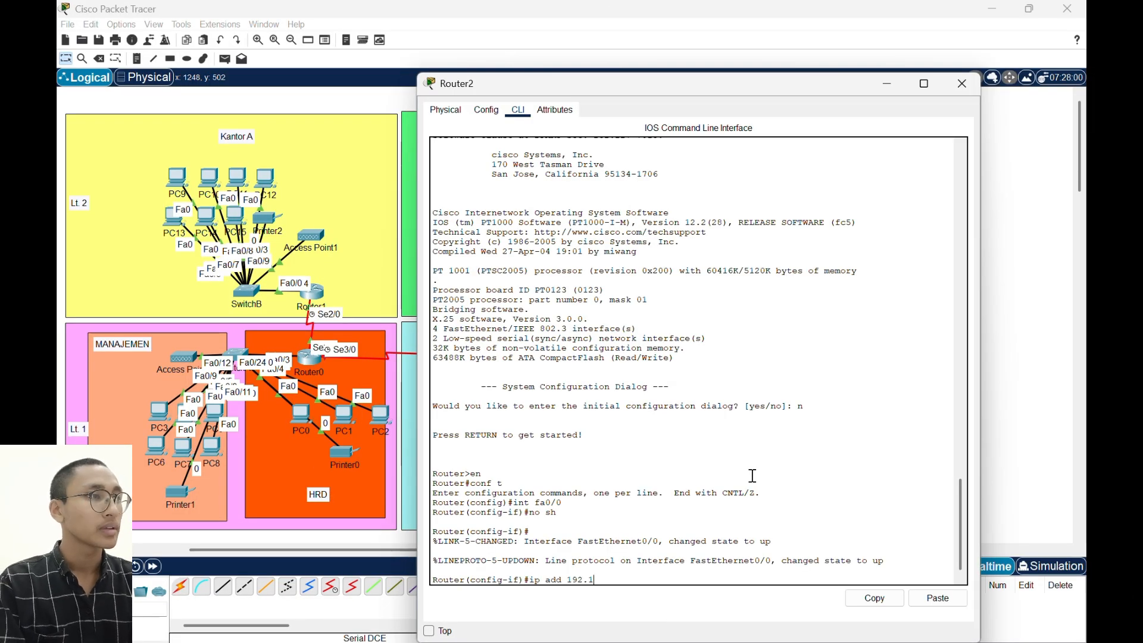
text(20)
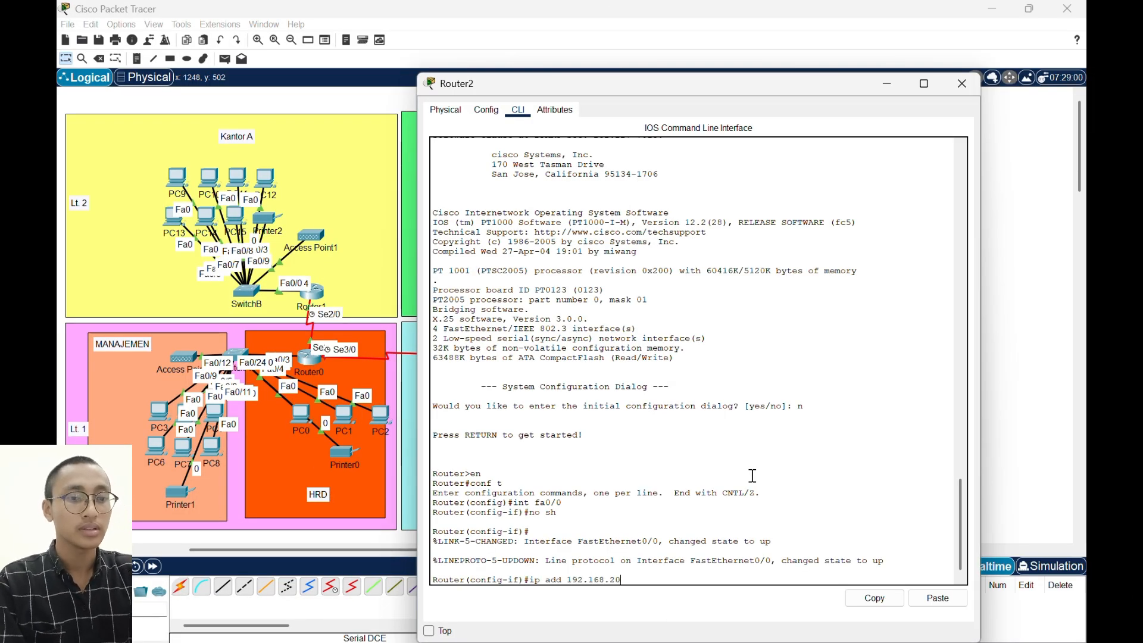
text(.1)
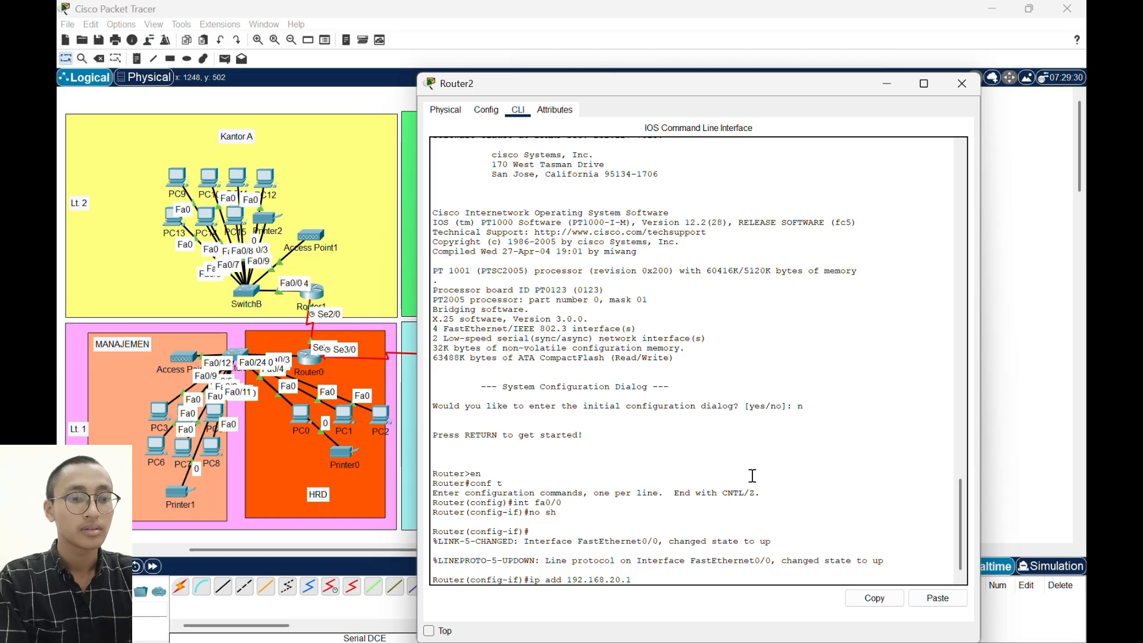
text( 255.255.255.)
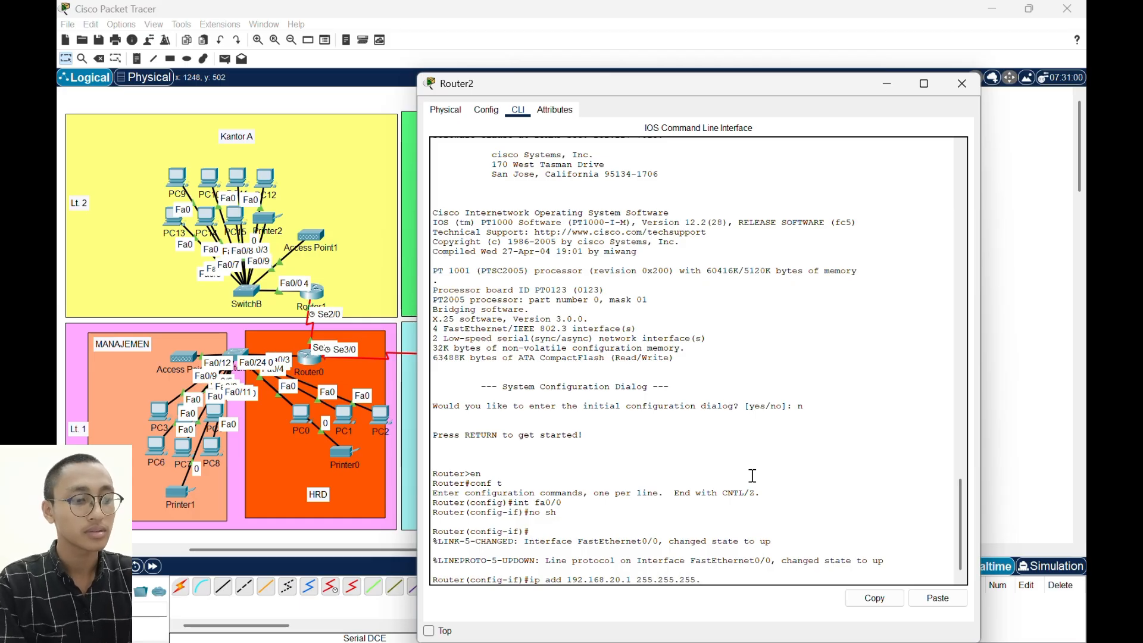
text(192)
key(Return)
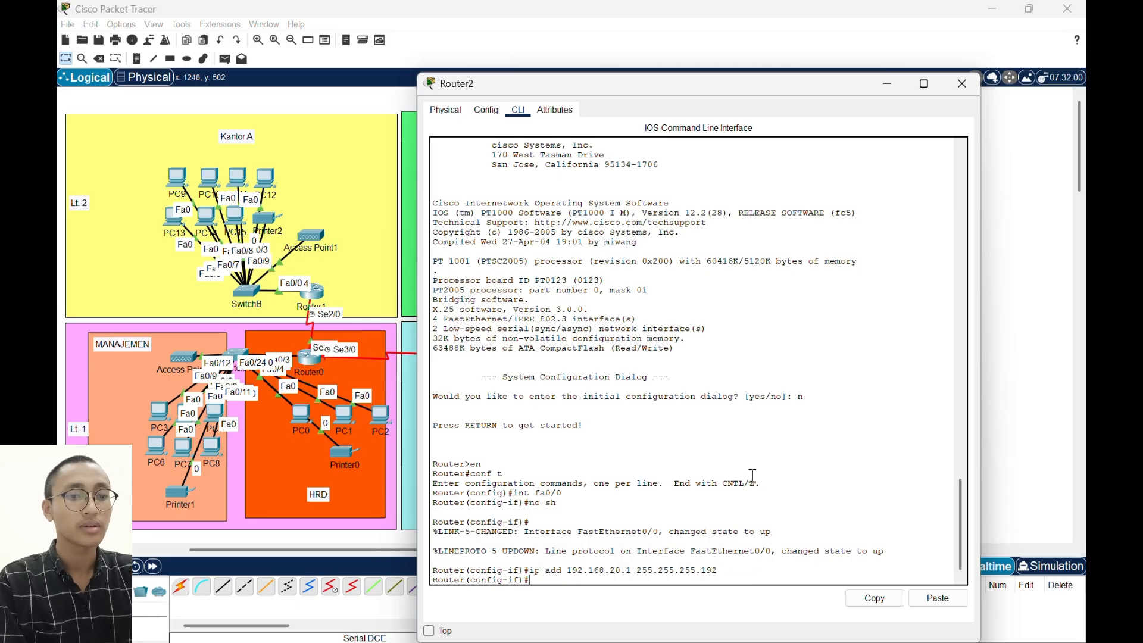
- Create a DHCP pool named PROD1 on Router2
text(ip dh)
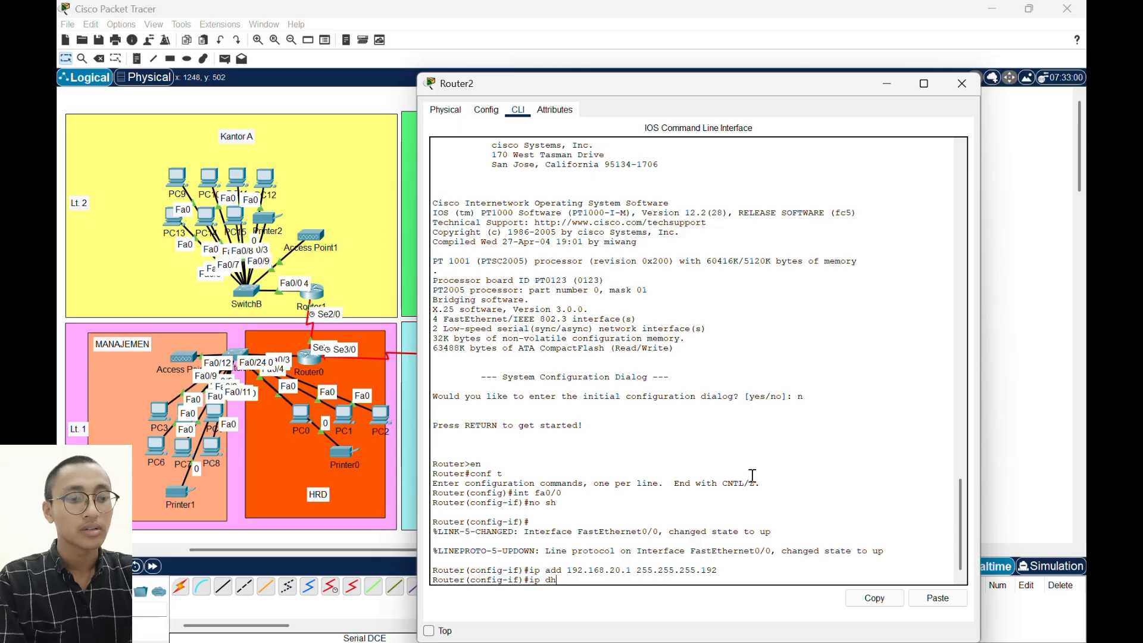
text(cp pool )
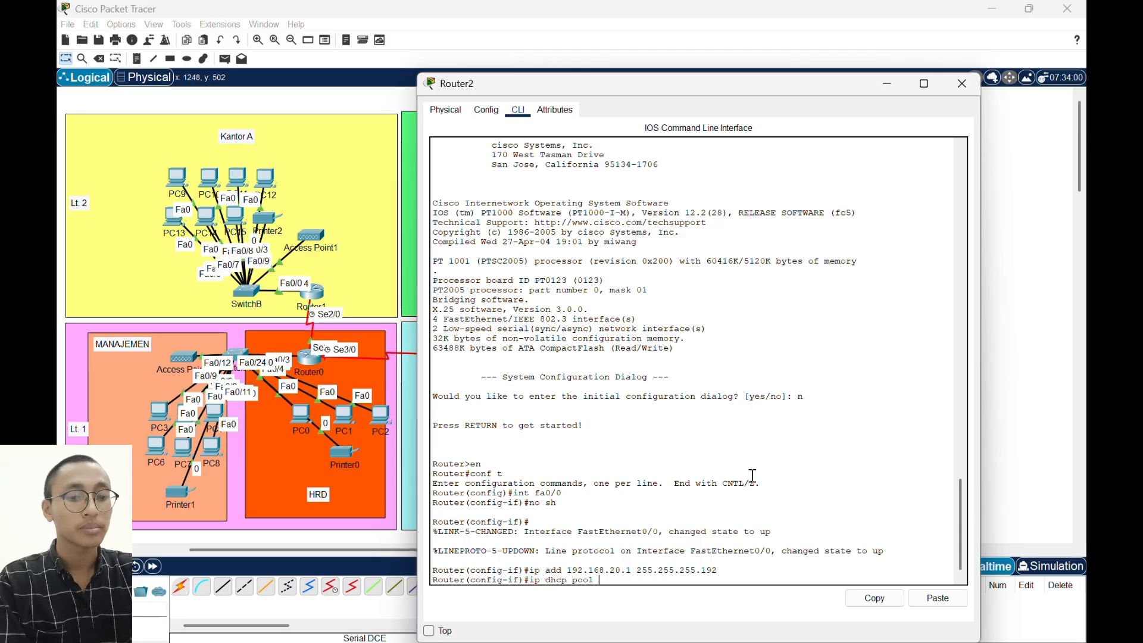
text(PROD1)
key(Return)
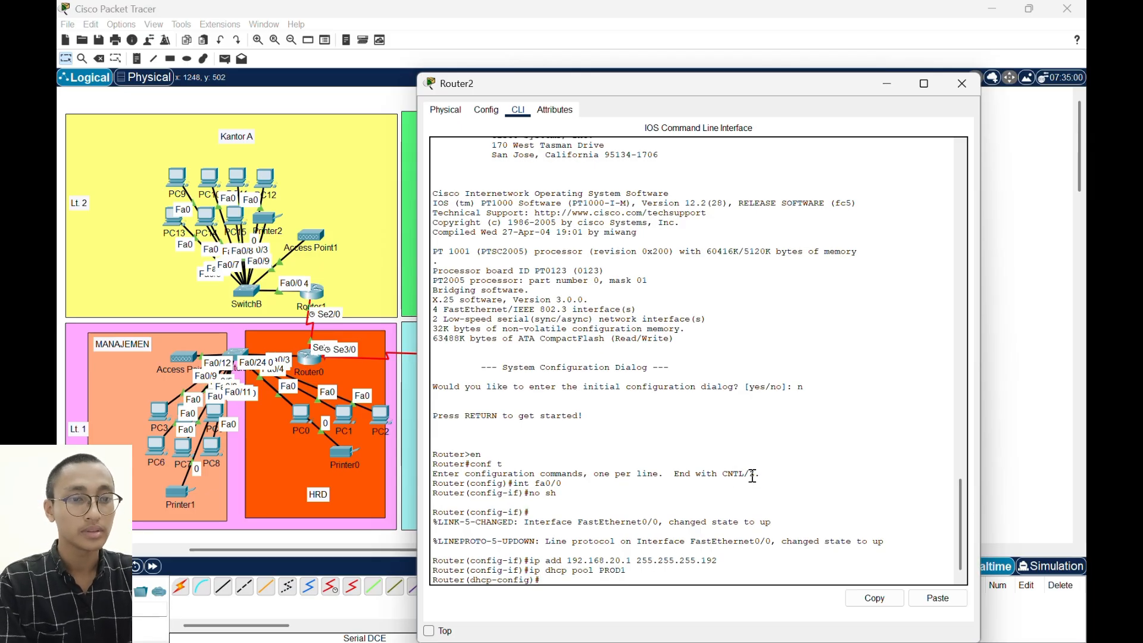
- Set the PROD1 DHCP pool's network to 192.168.20.0 with mask 255.255.255.192 on Router2
text(network)
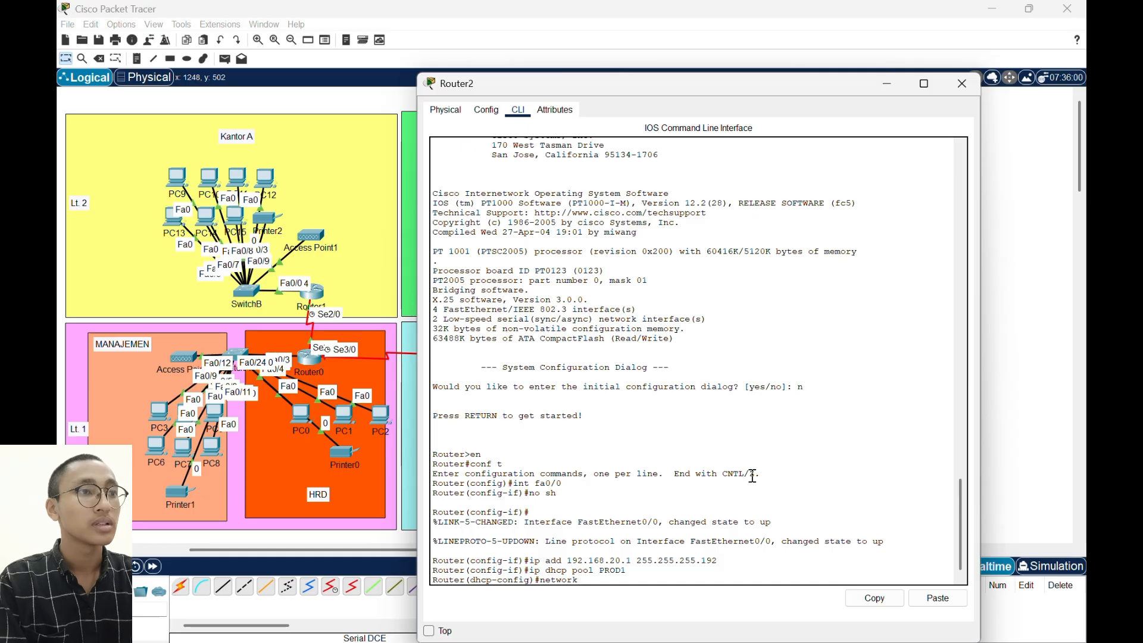
text( 192.168)
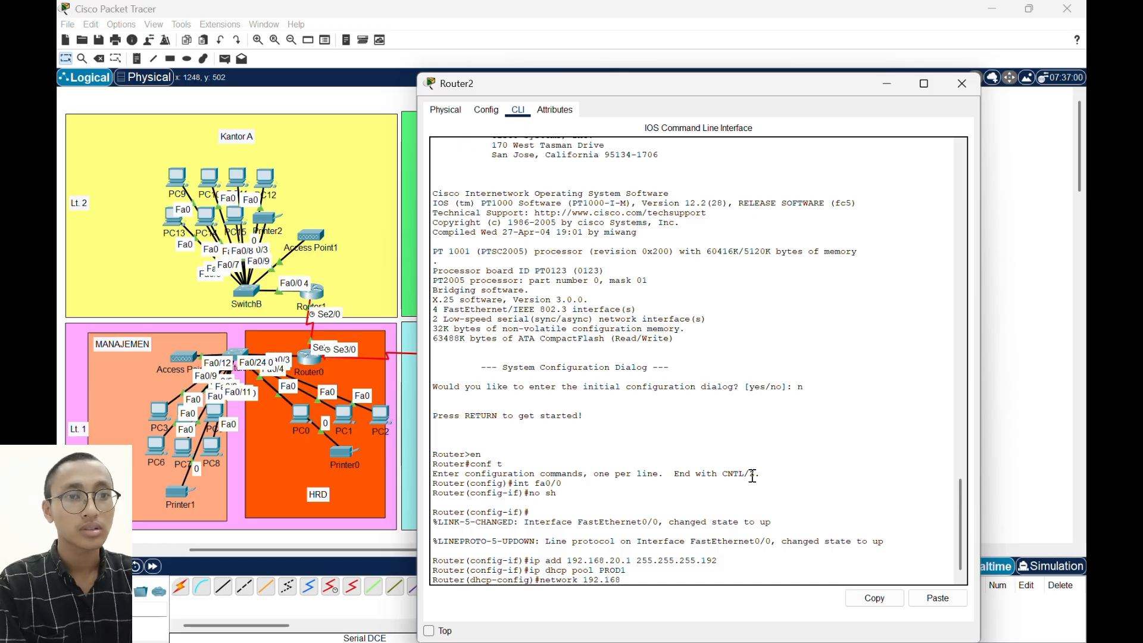
text(.20.0)
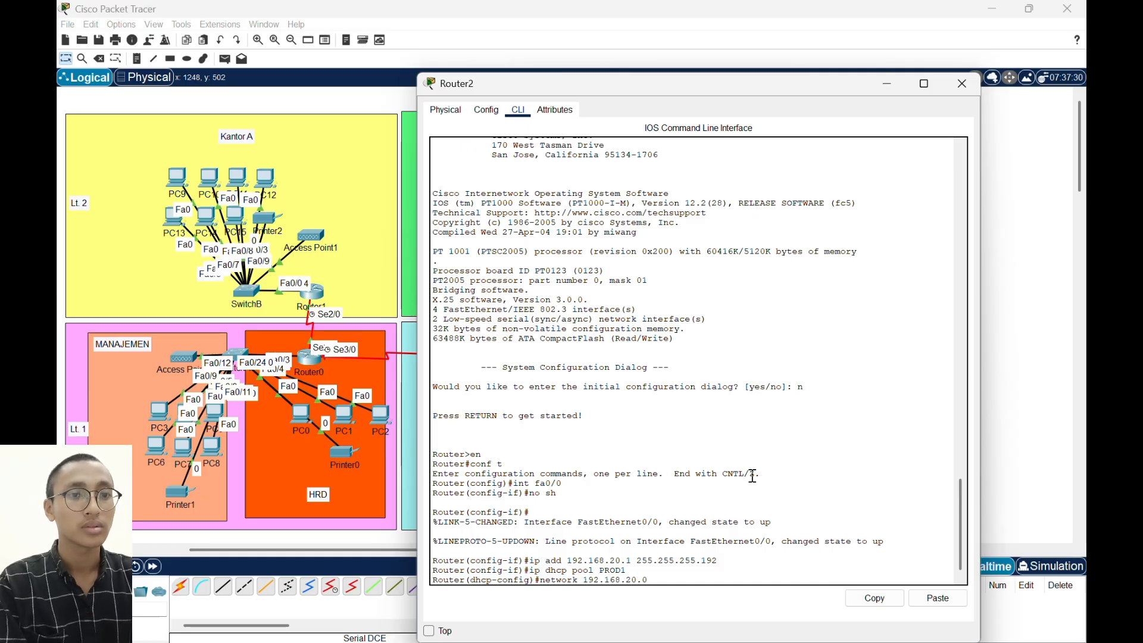
text( 255.255.255.)
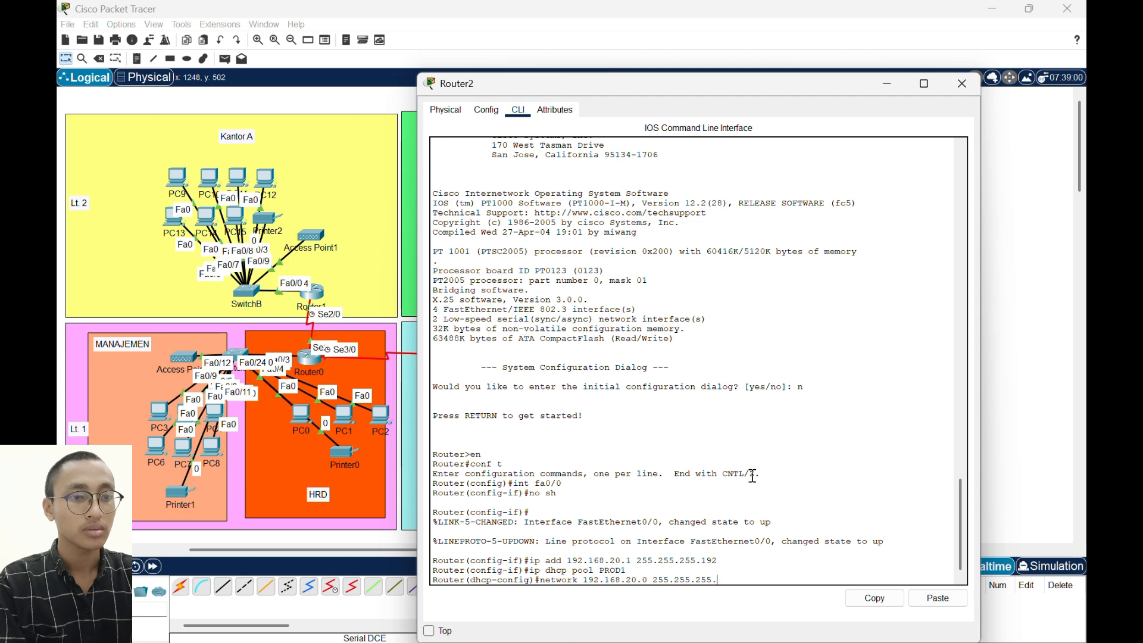
text(192)
key(Return)
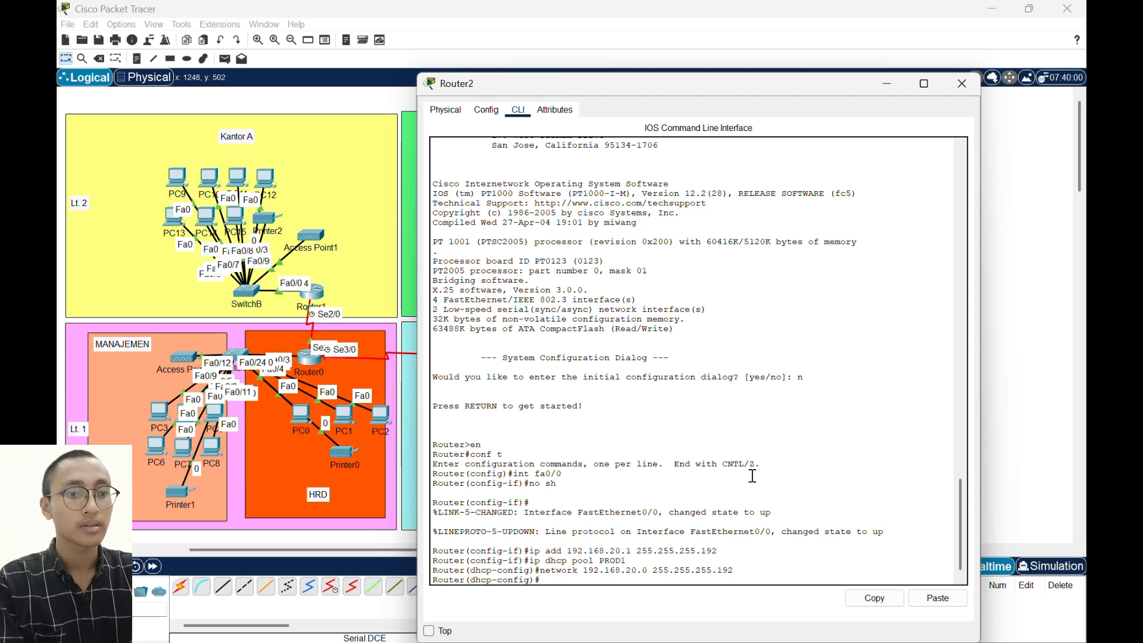
- Set the PROD1 DHCP pool's default router to 192.168.20.1
text(defaul)
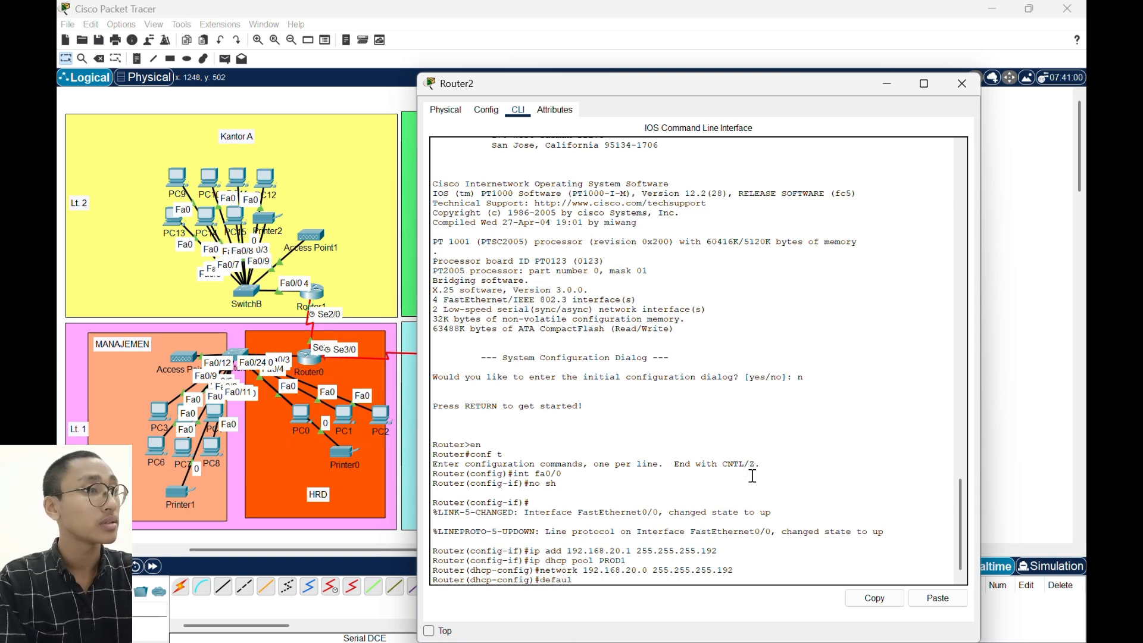
text(t-ro)
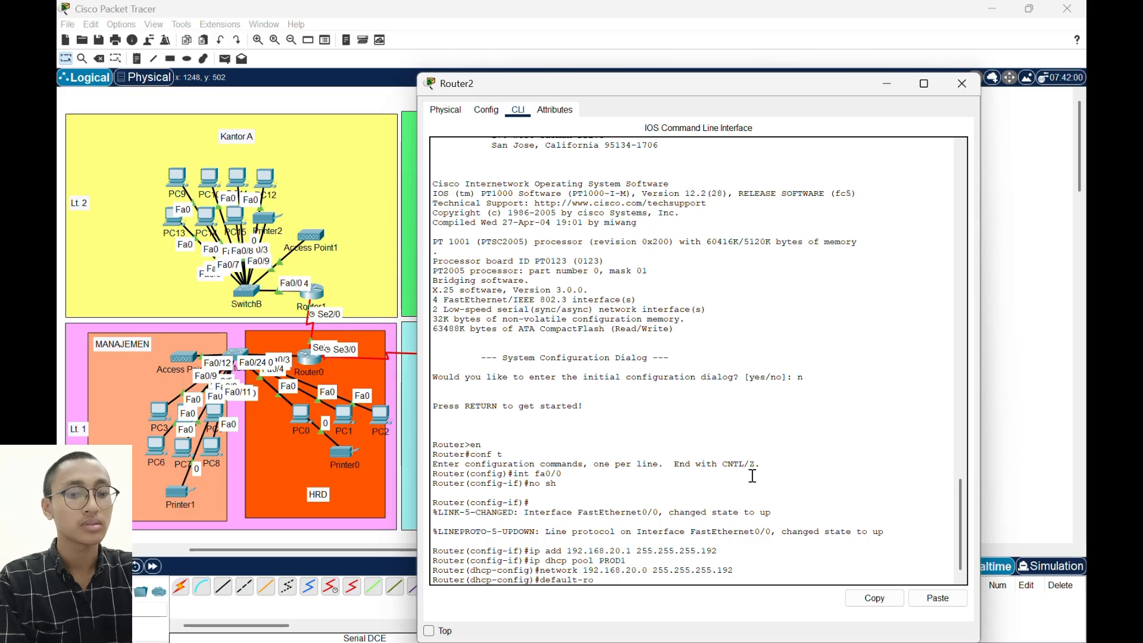
text(uter 192.)
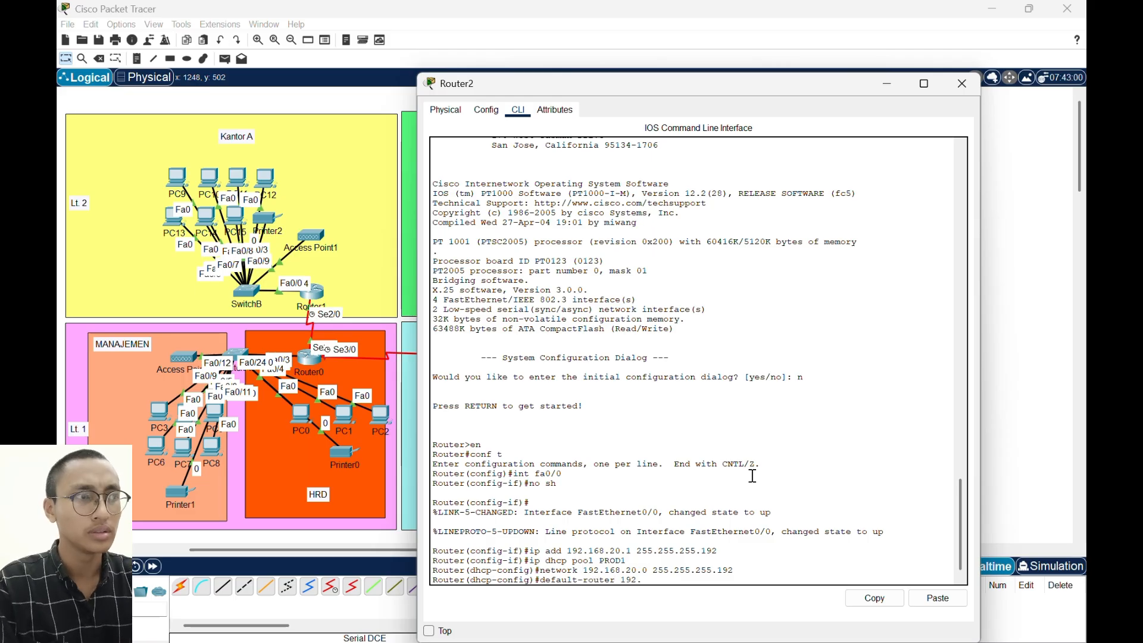
text(168.)
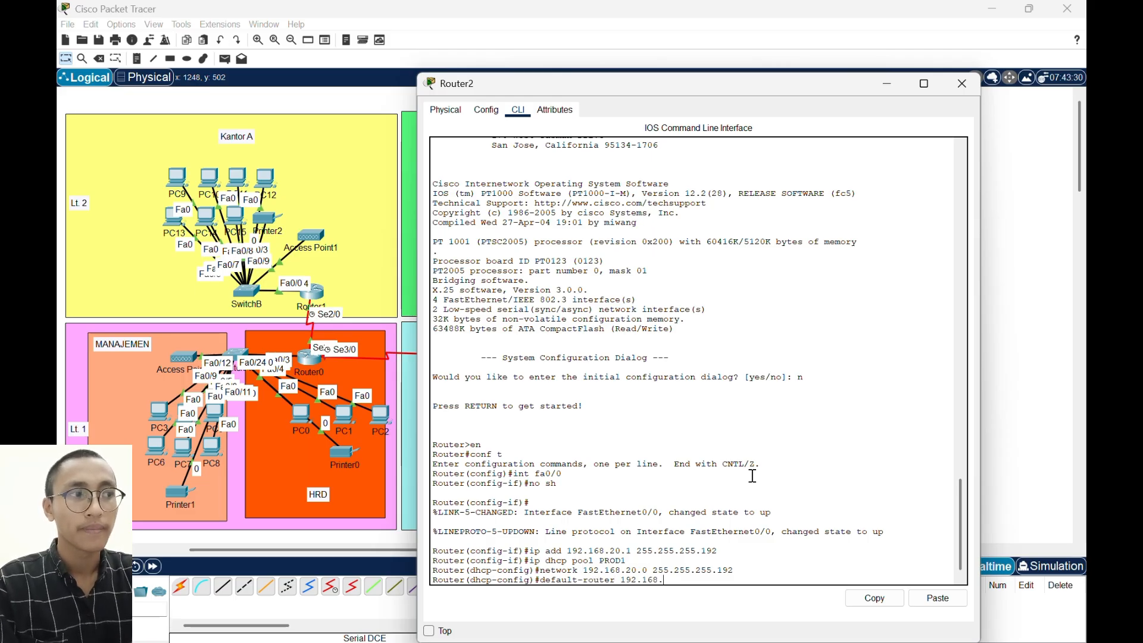
text(20.1)
key(Return)
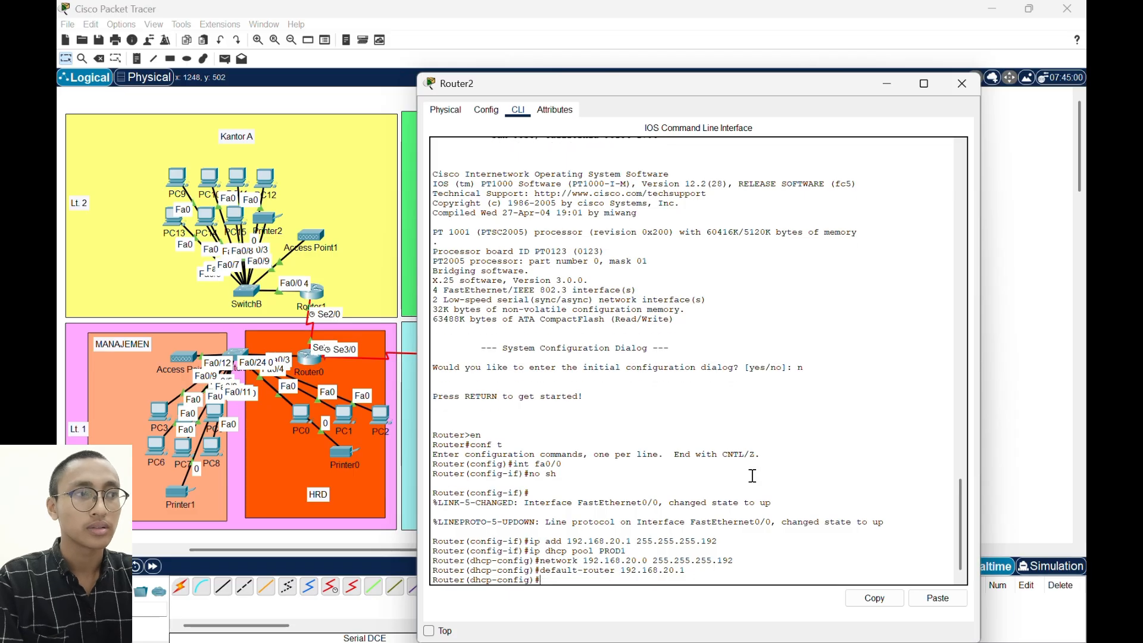
- Set the PROD1 DHCP pool's DNS server to 8.8.8.8
text(dns-ser)
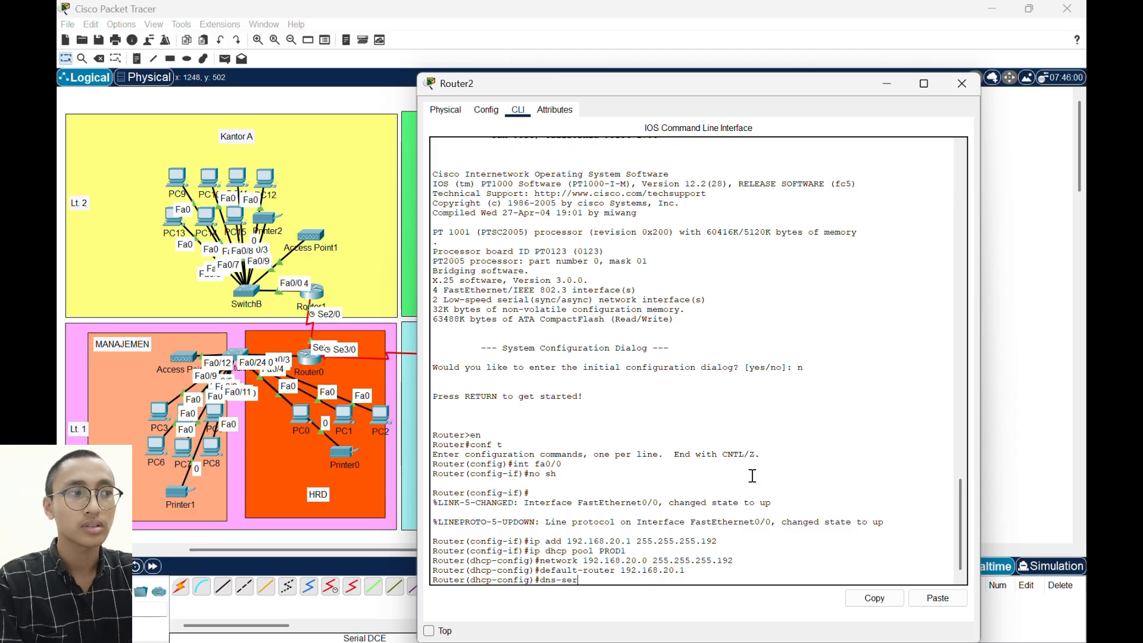
text(ver 9.)
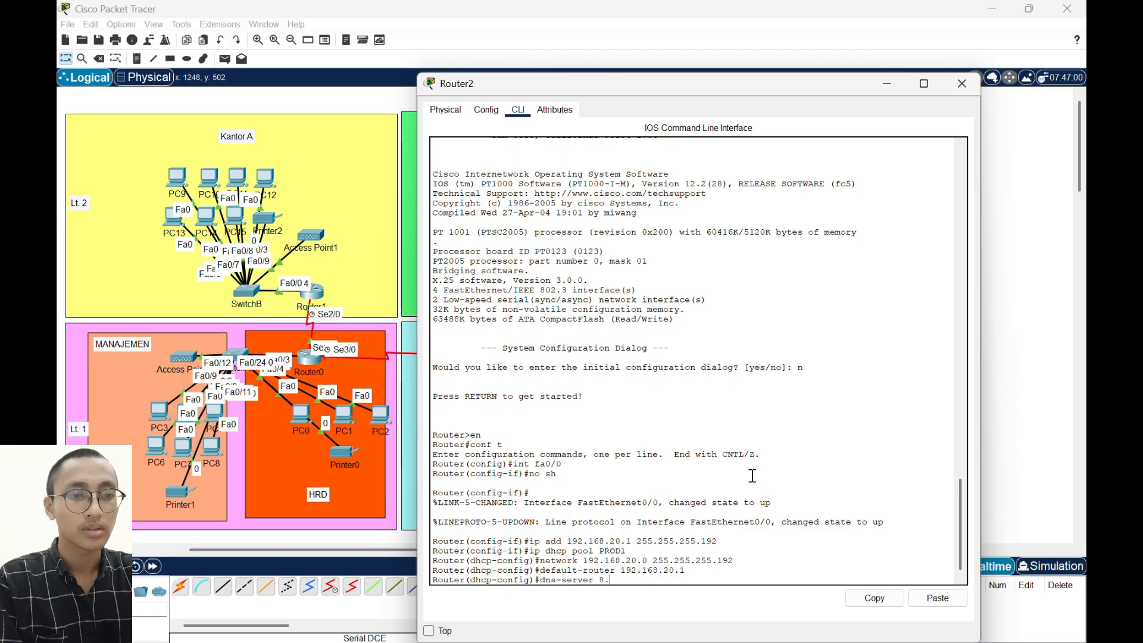
text(8.8.8.)
key(Return)
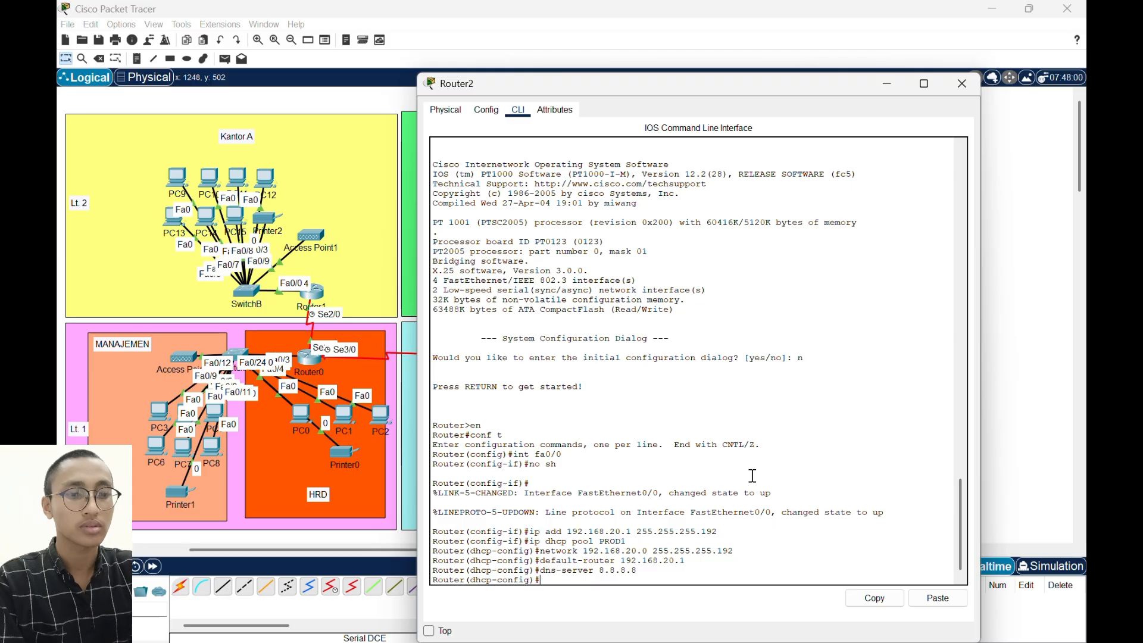
- Exclude the addresses 192.168.20.1 through 192.168.20.10 from DHCP assignment on Router2
text(ip dhcp)
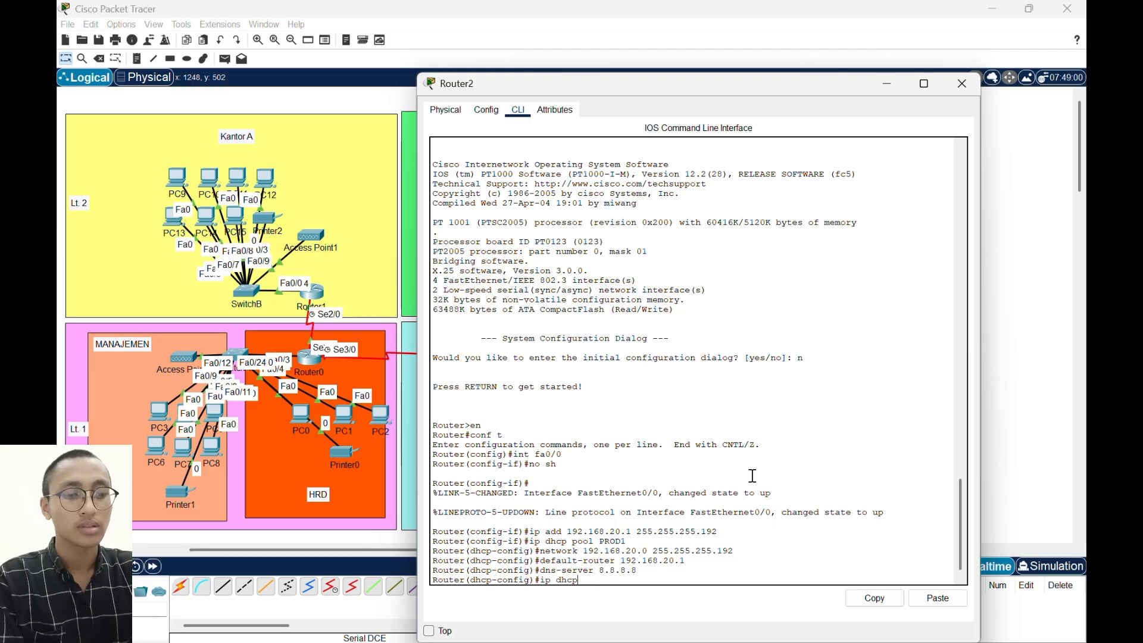
text( exclu)
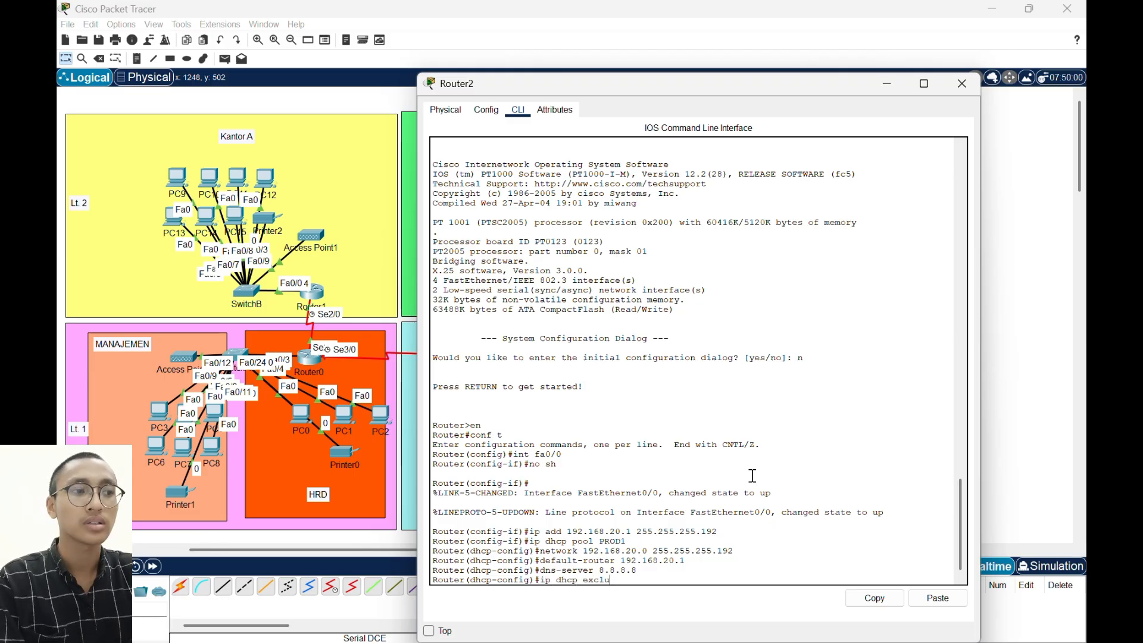
text(ded)
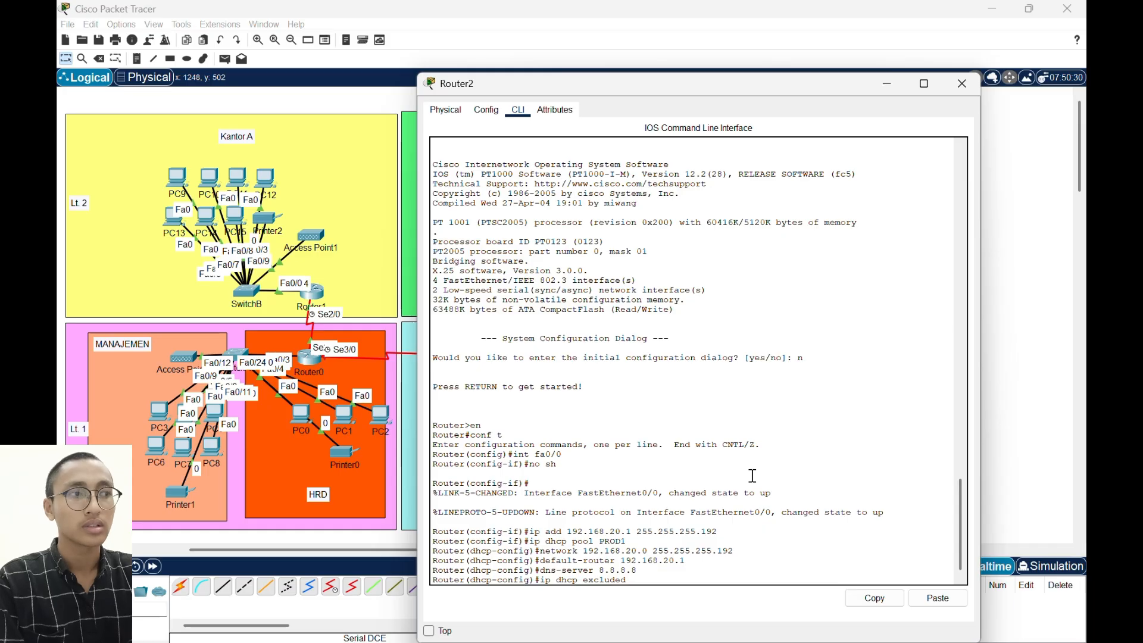
text(-address)
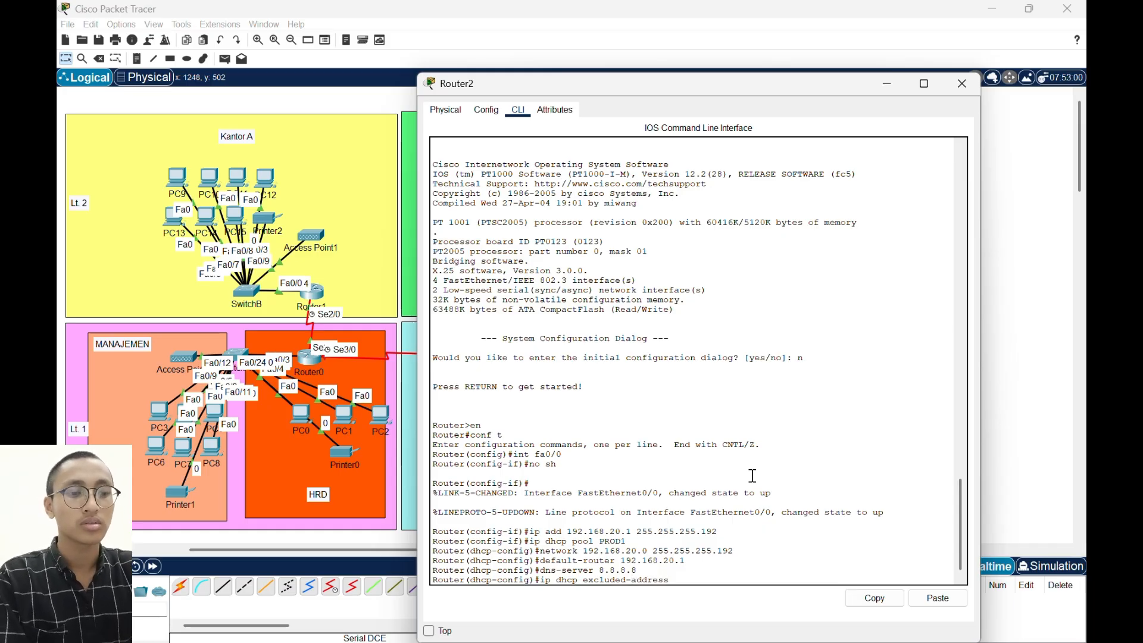
key(BackSpace)
key(BackSpace)
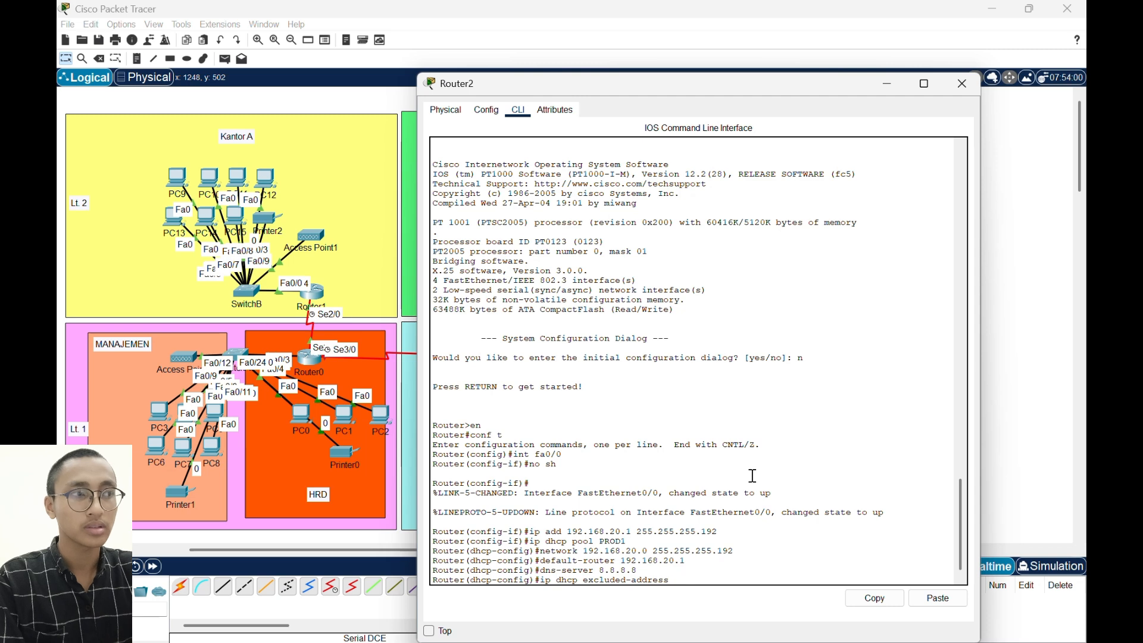
text(1921.6)
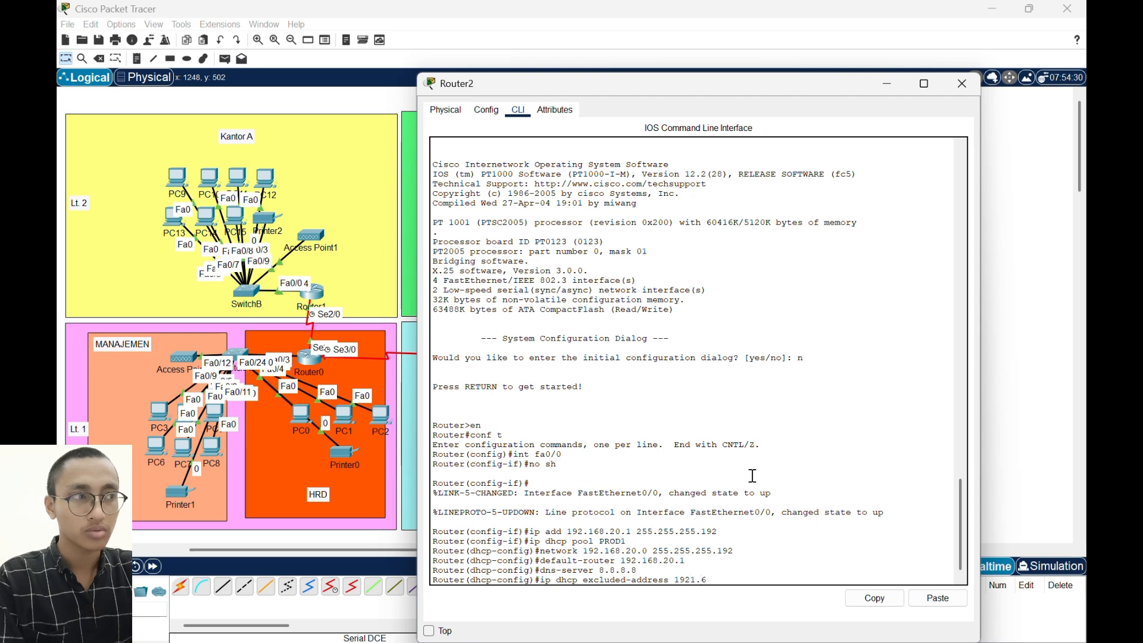
key(BackSpace)
key(BackSpace)
key(BackSpace)
key(BackSpace)
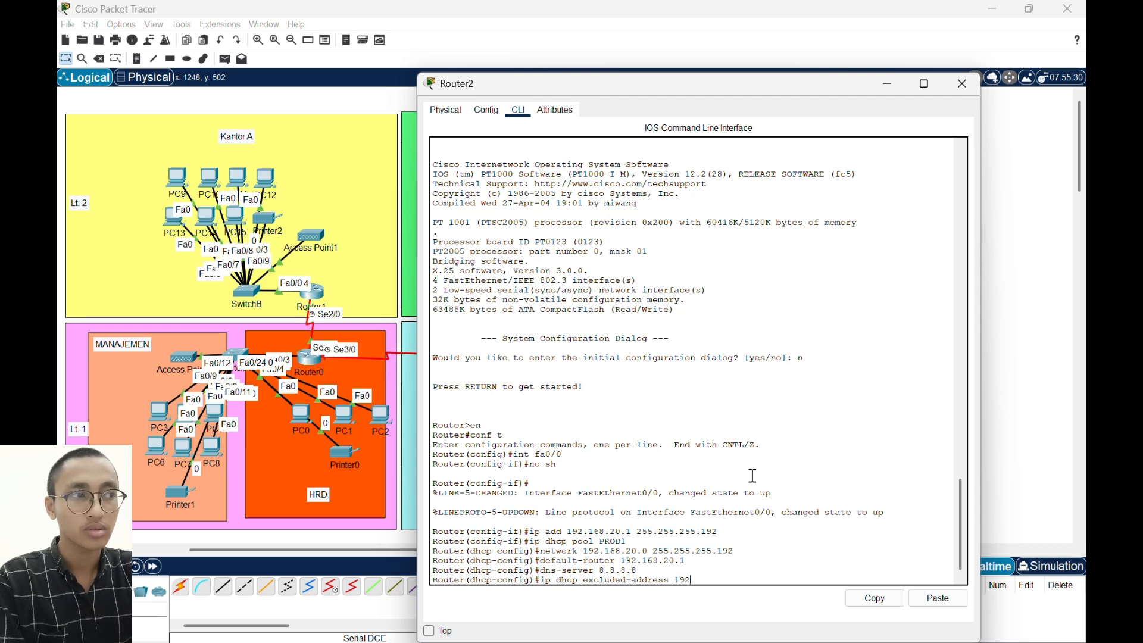
text(.168)
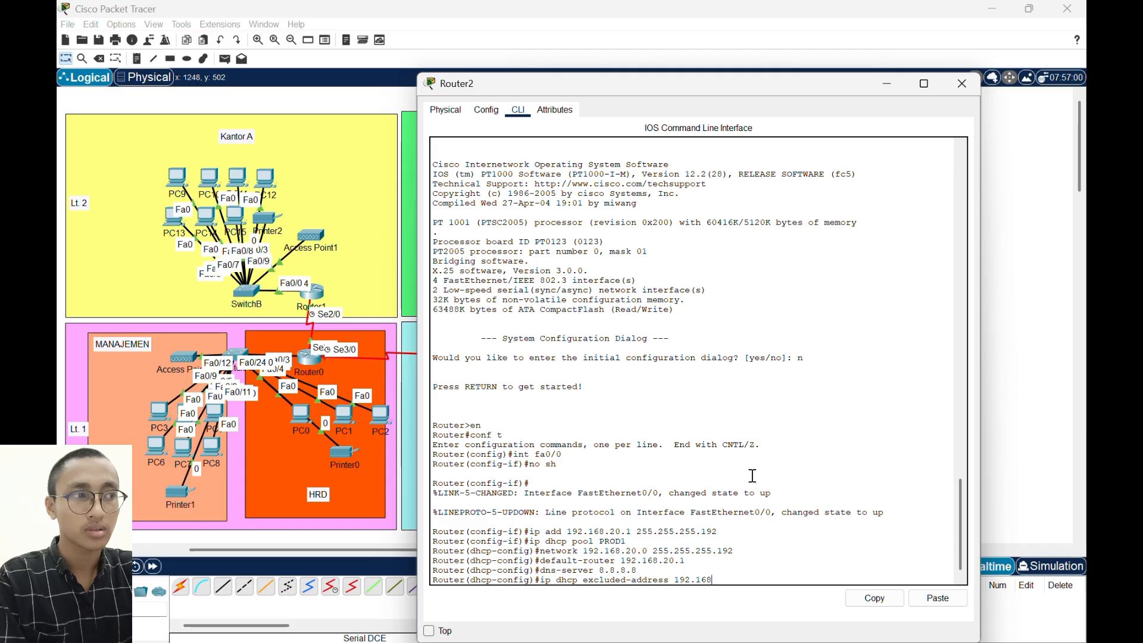
text(.20.1)
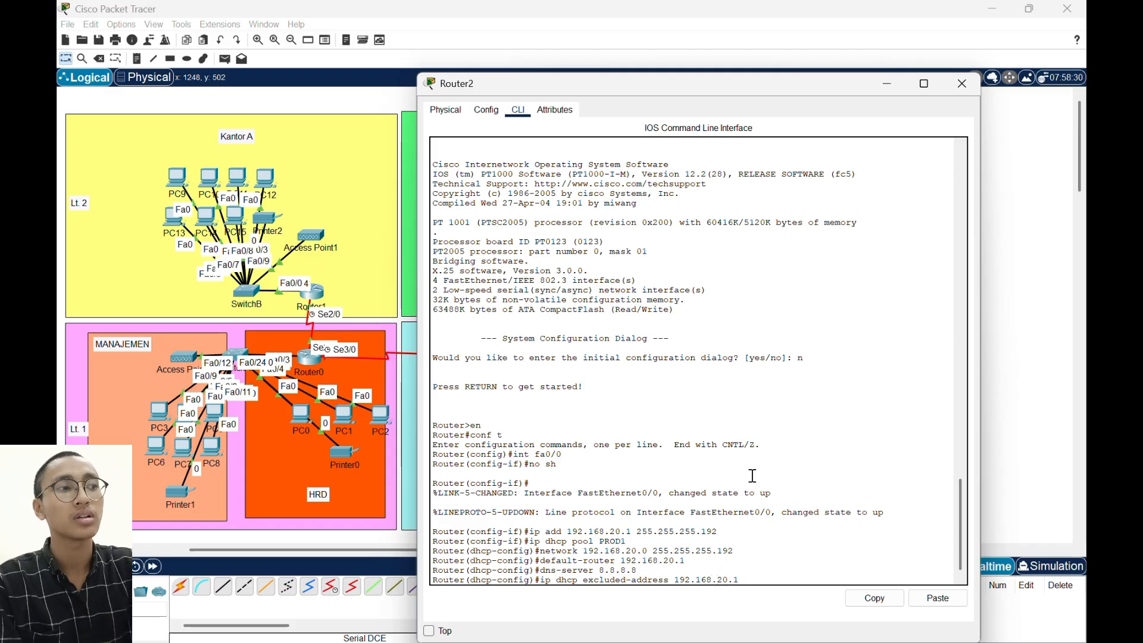
text( 192.168.)
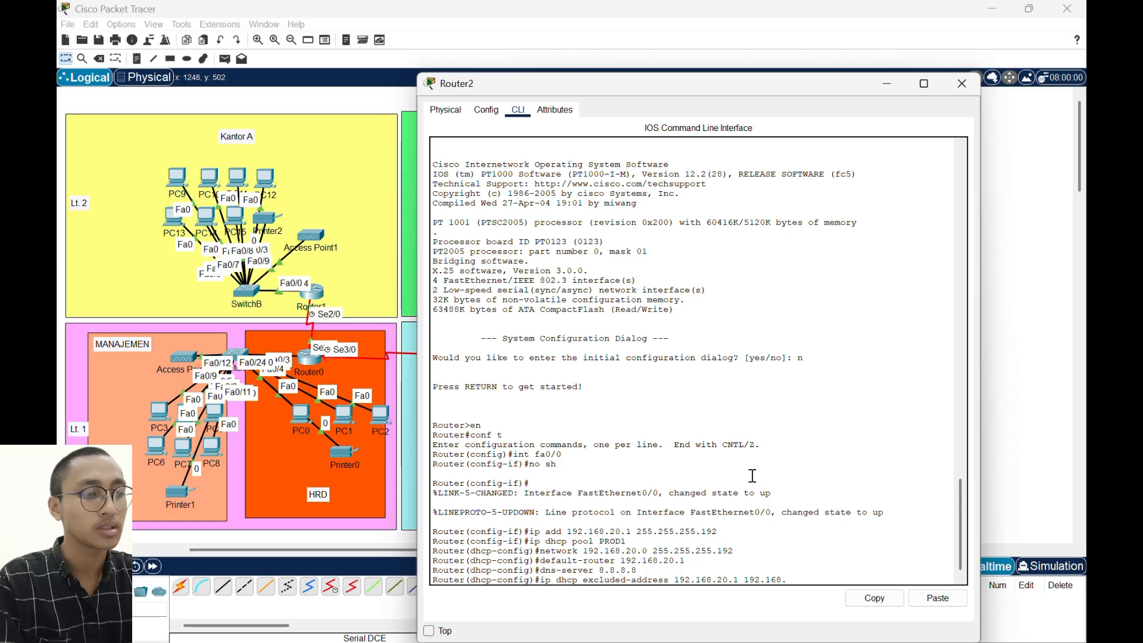
text(20.10)
key(Return)
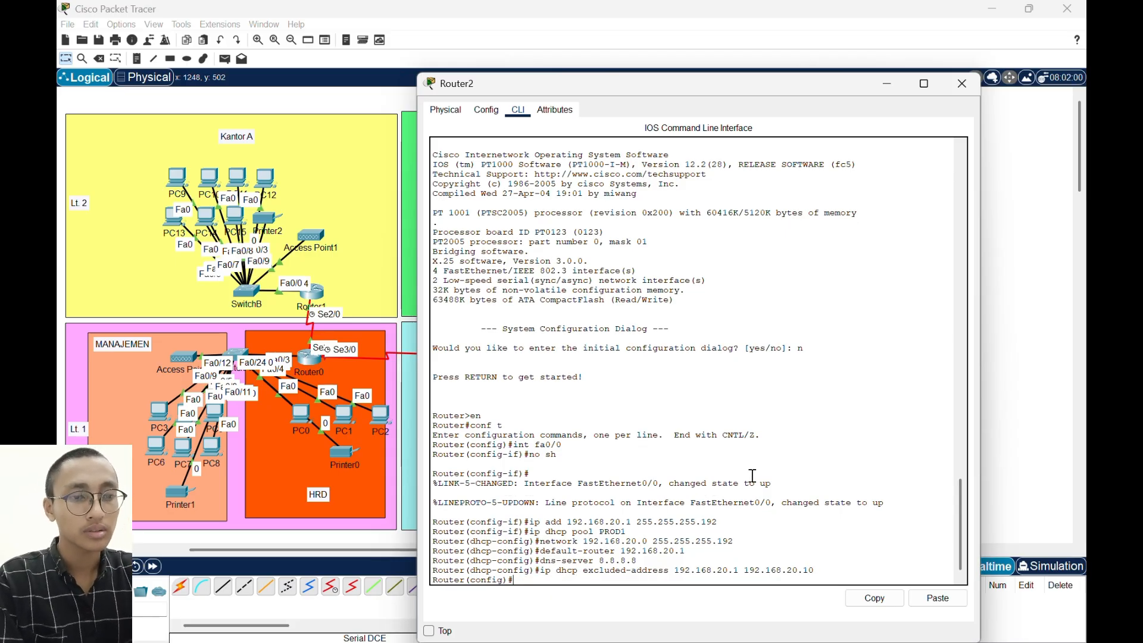
- Assign IP address 40.40.40.1 with mask 255.255.255.252 to Router2's Serial2/0 interface
text(int se)
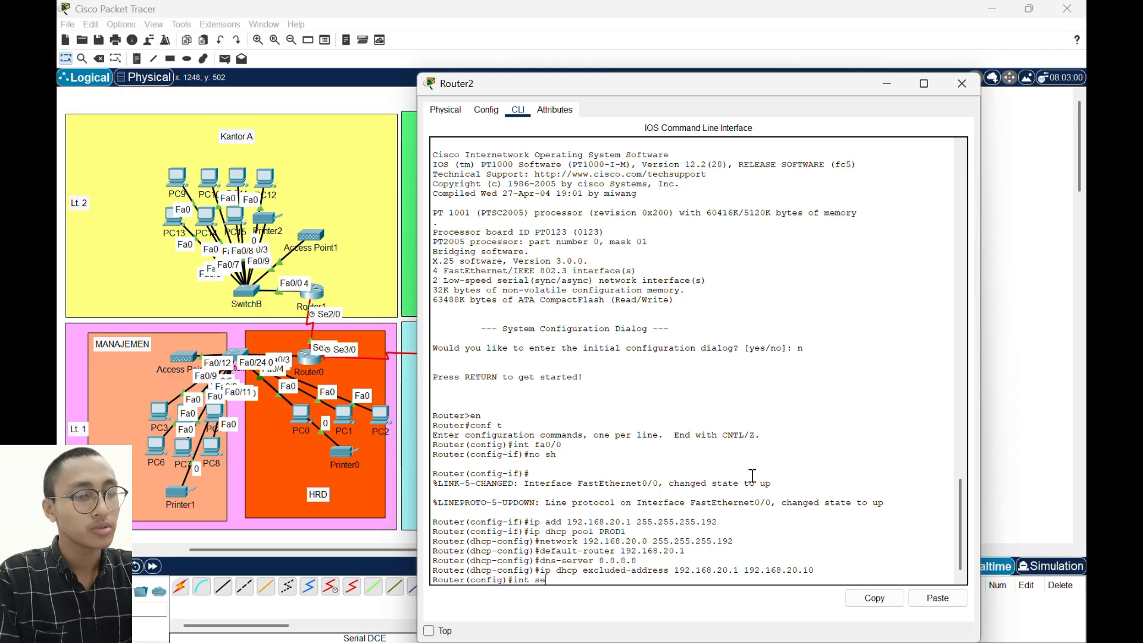
text(2/0)
key(Return)
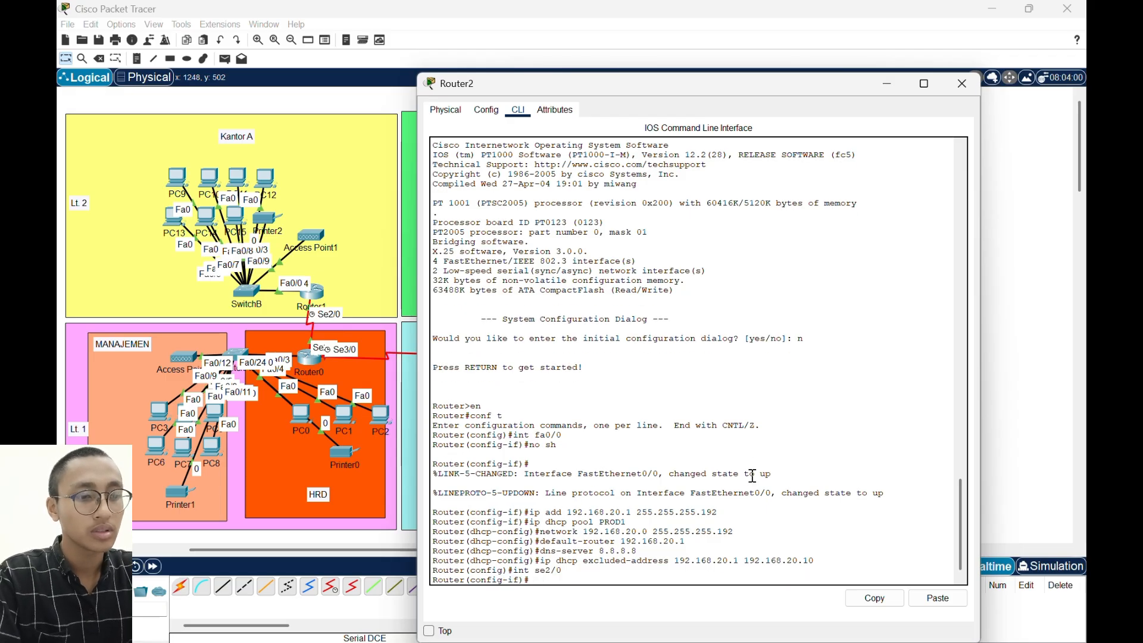
text(ip ad)
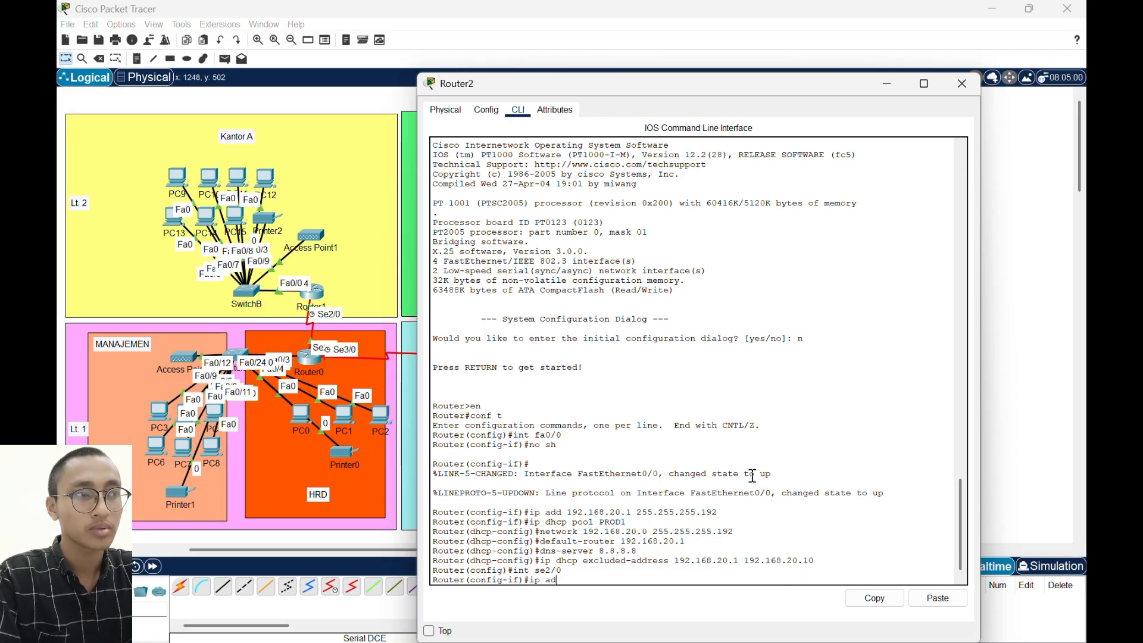
text(d 40.40.40.40)
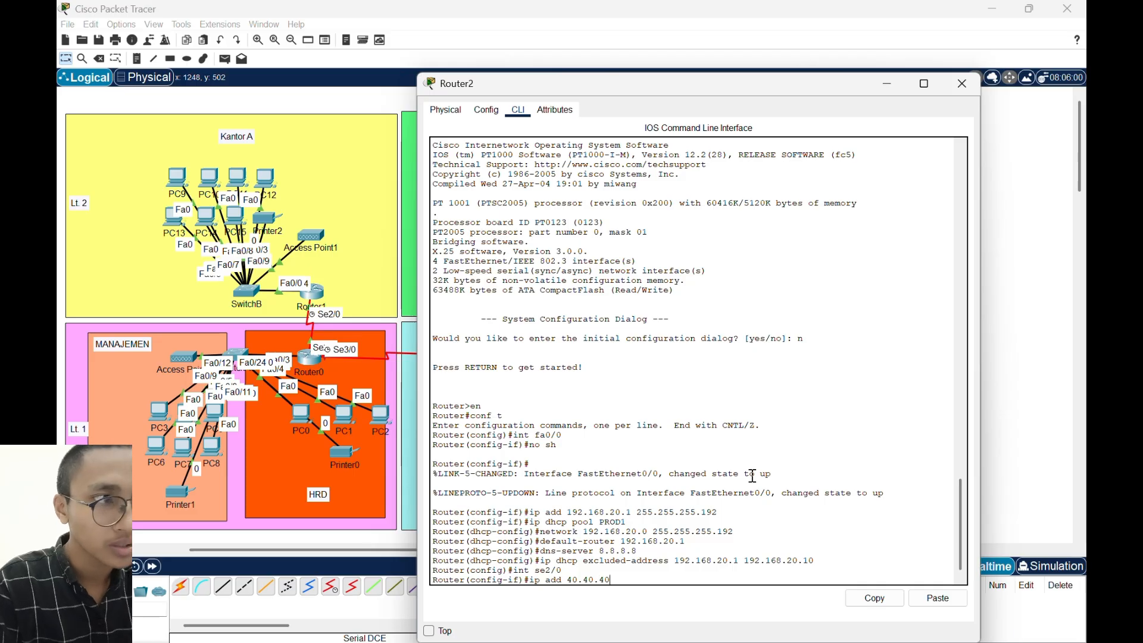
text(.1)
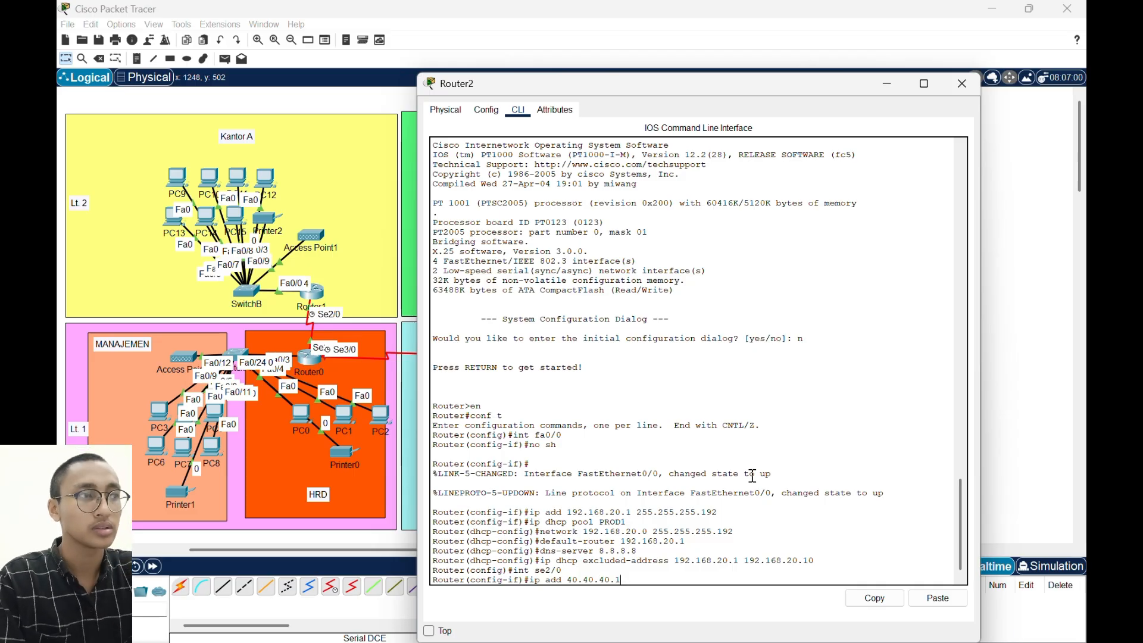
text( 255.255.255)
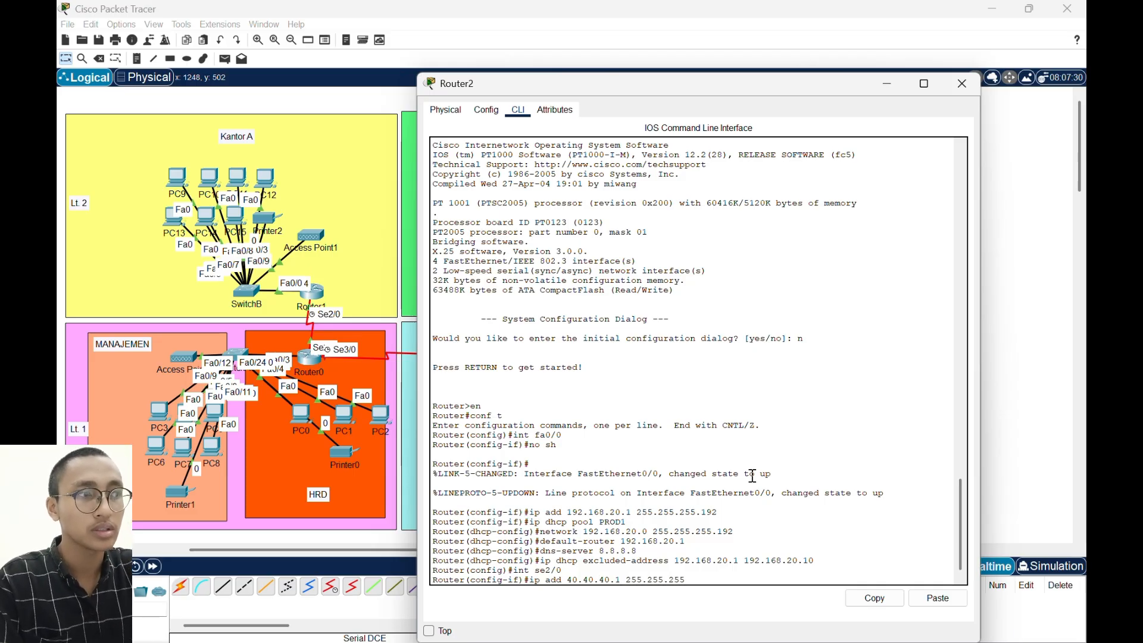
text(.252)
key(Return)
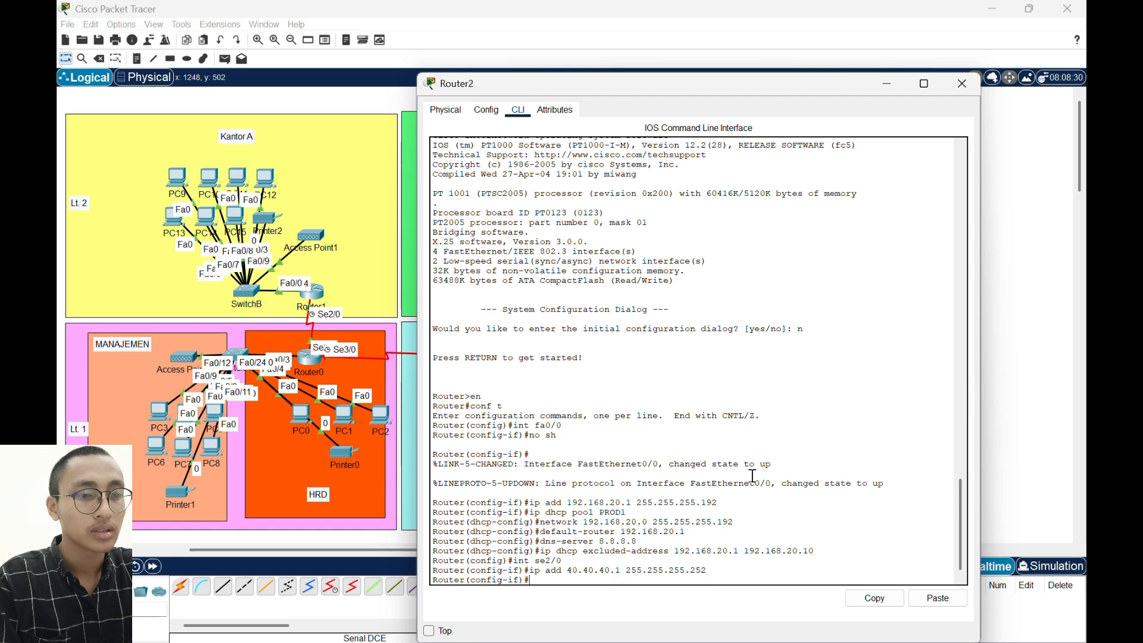
- Enable Router2's Serial2/0 interface and return to global configuration mode
text(no sh)
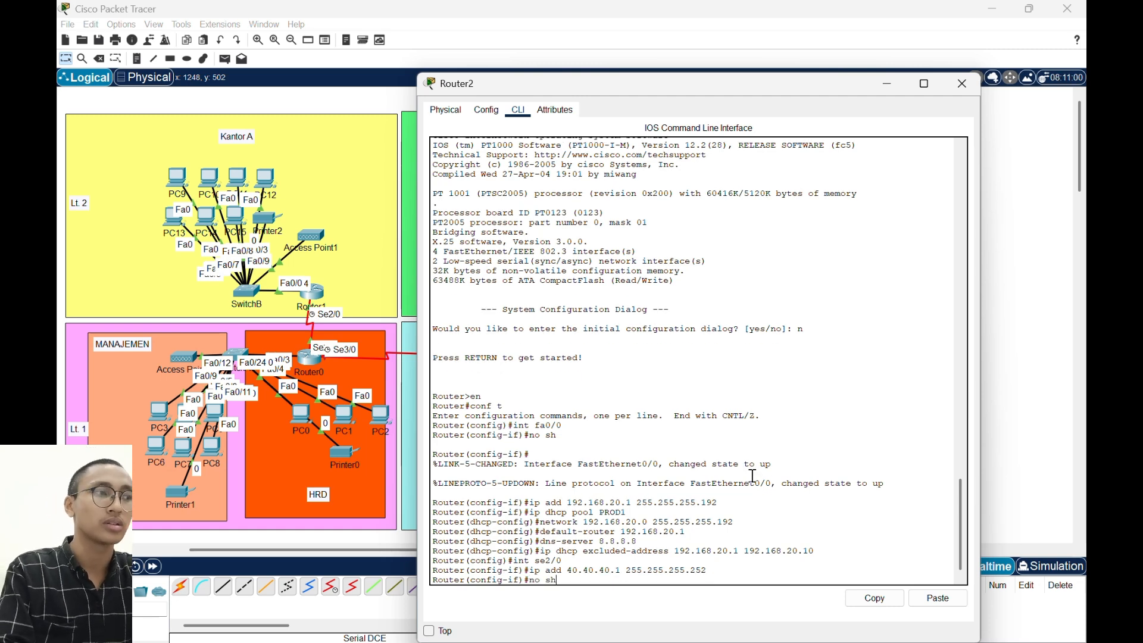
key(Return)
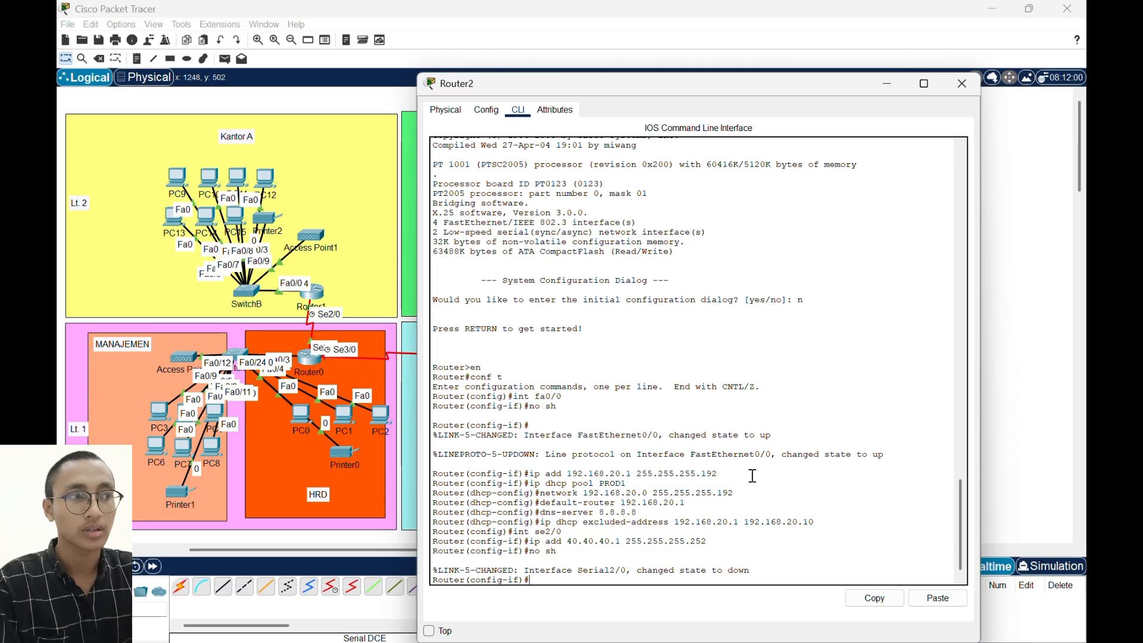
text(ex)
key(Return)
- Assign IP address 10.100.100.2 with mask 255.255.255.252 to Router2's Serial3/0 interface
text(in)
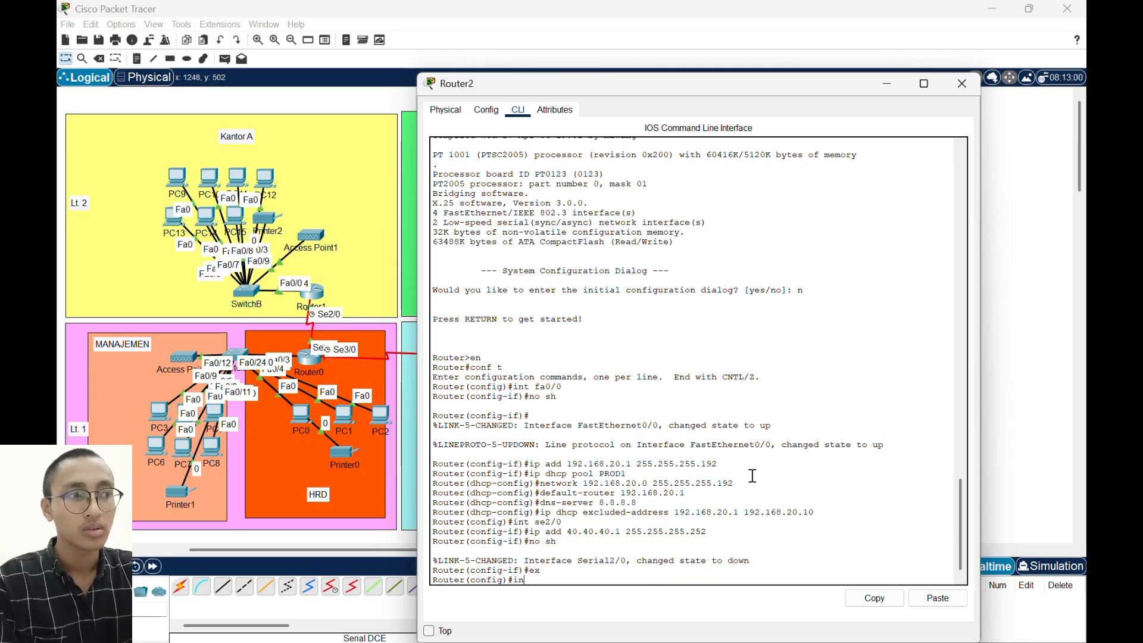
text(t se3)
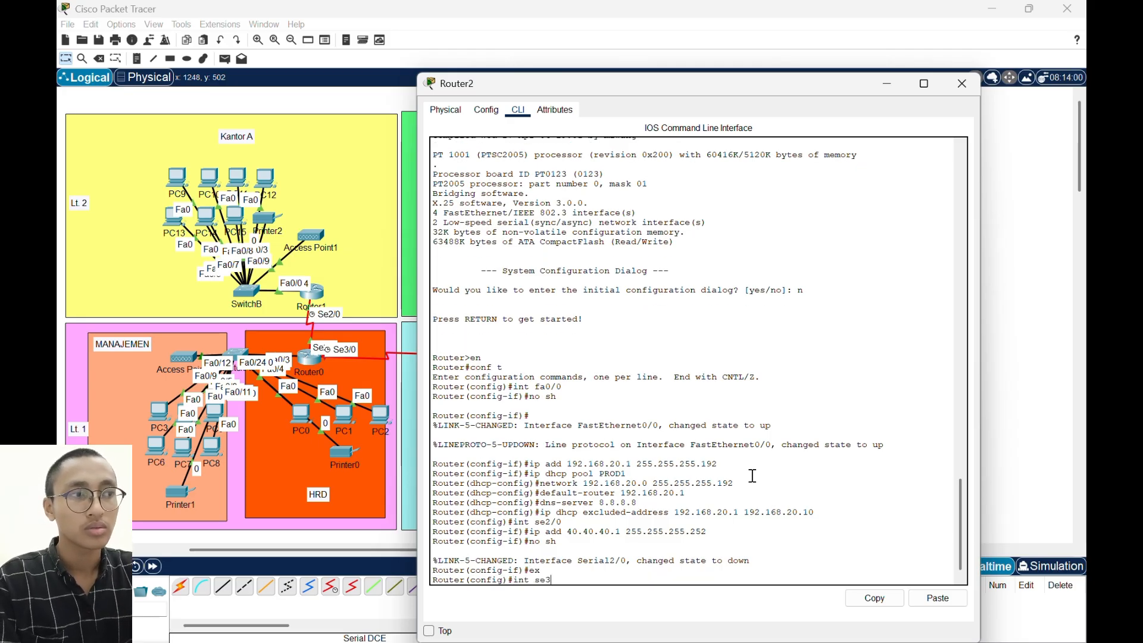
text(/0)
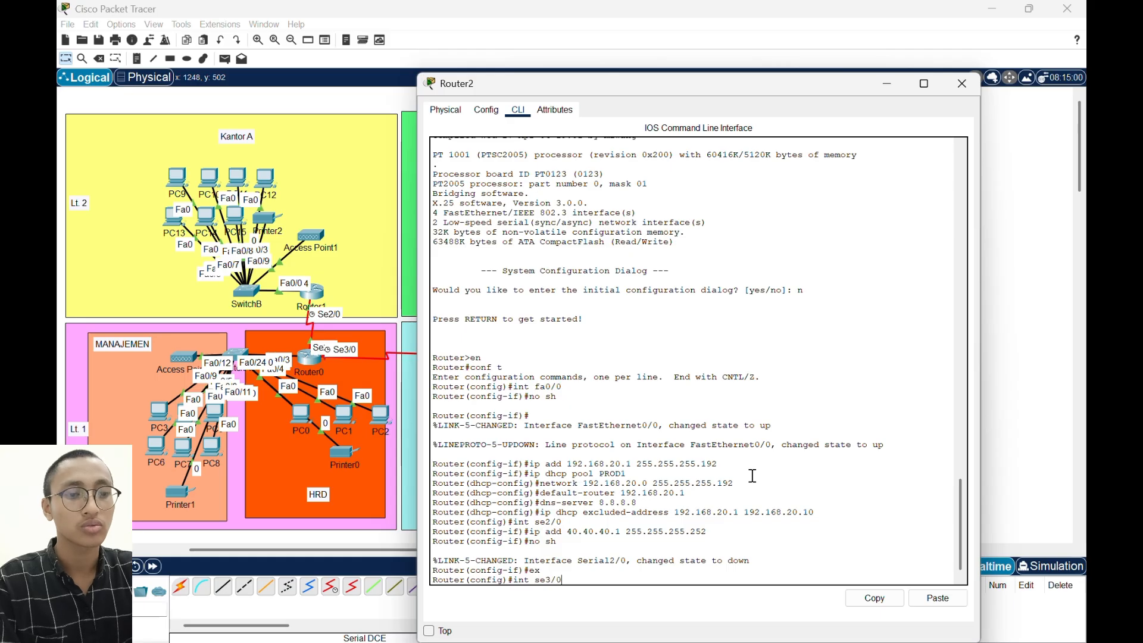
key(Return)
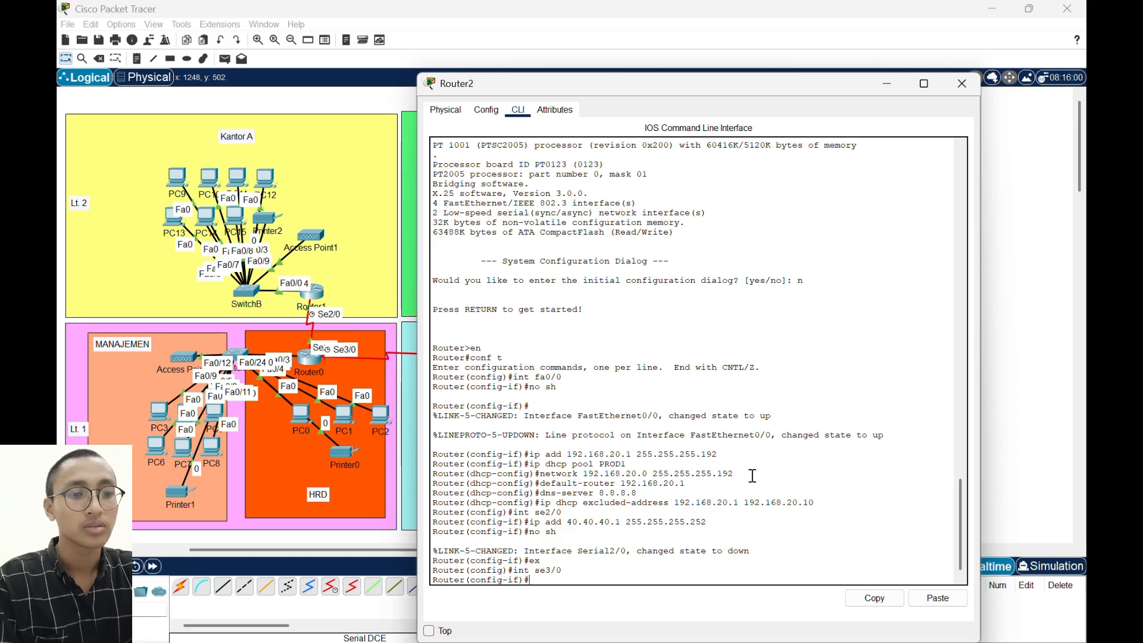
text(ip)
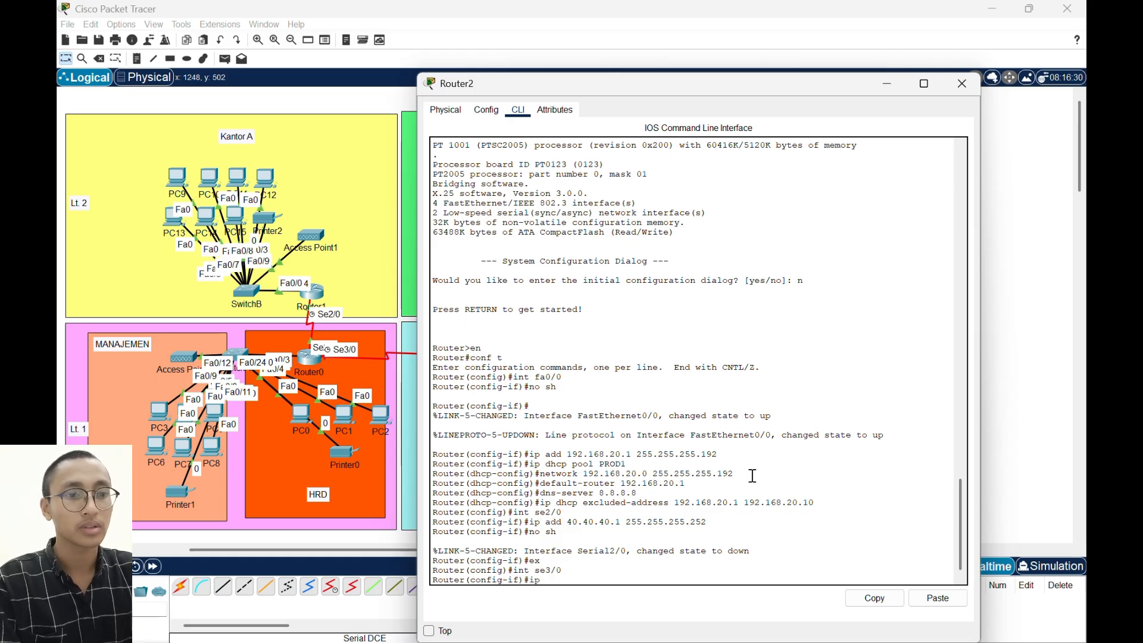
text( add)
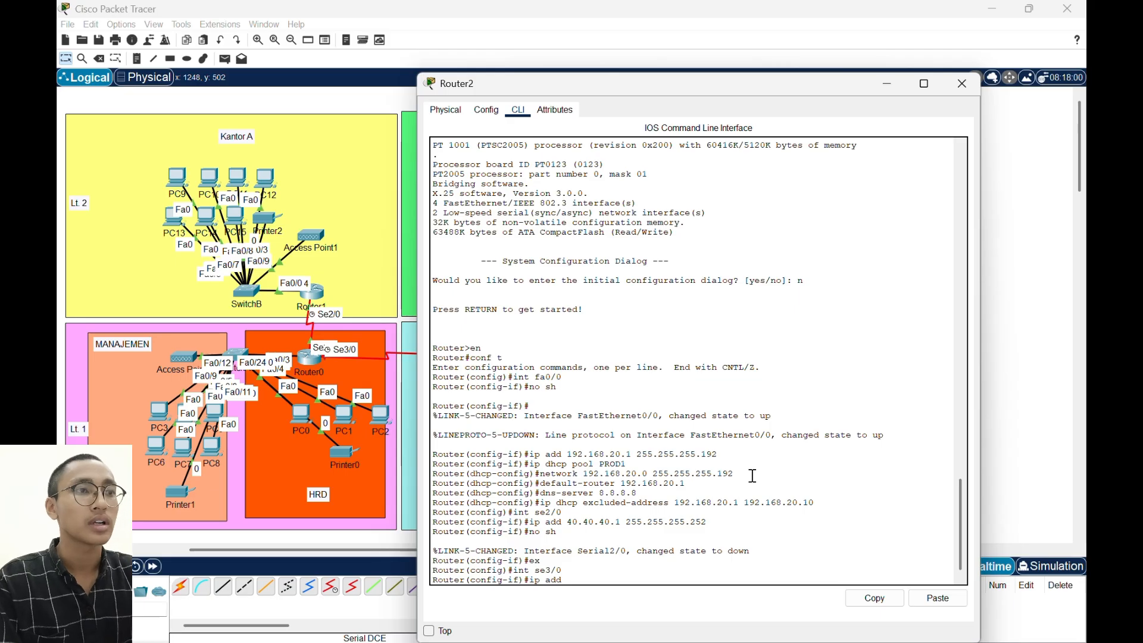
text( 20.100.)
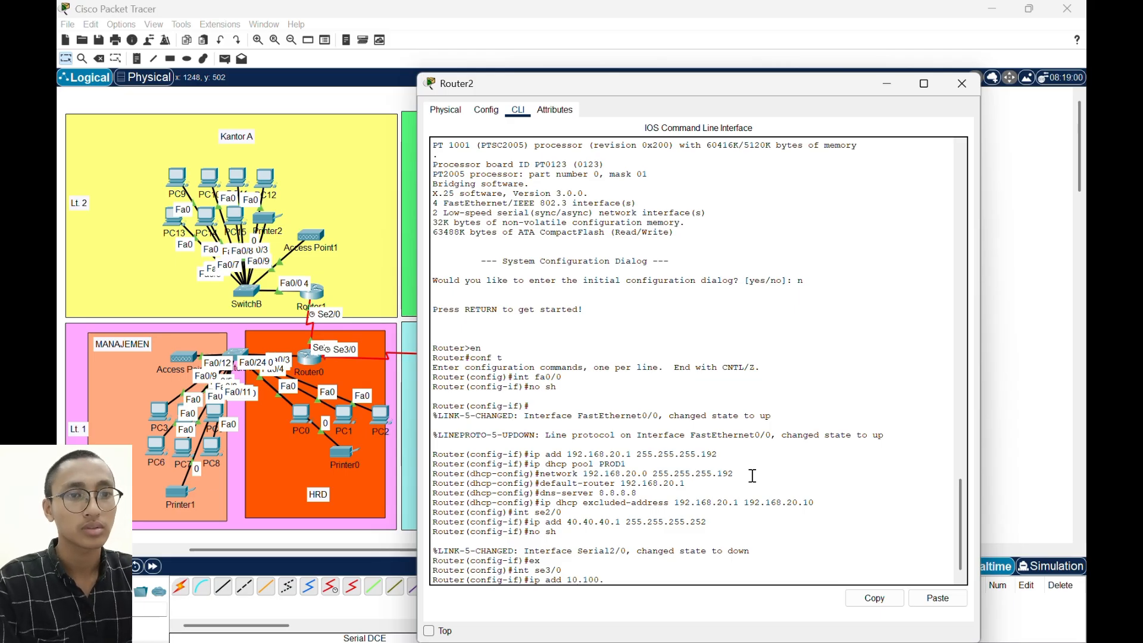
text(100.)
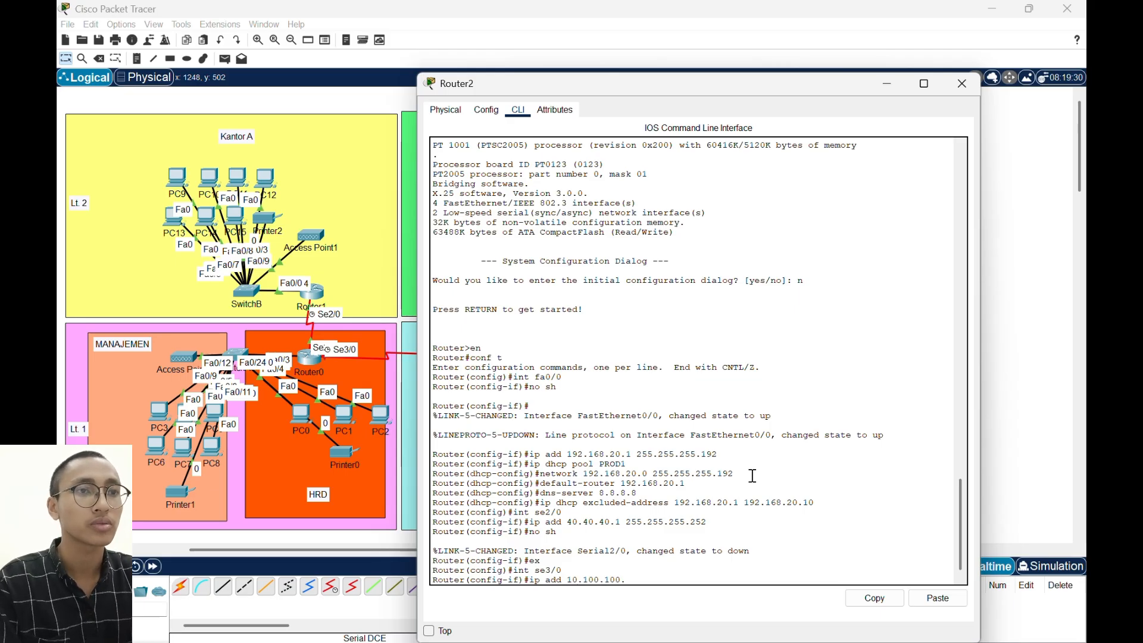
text(2 255.2)
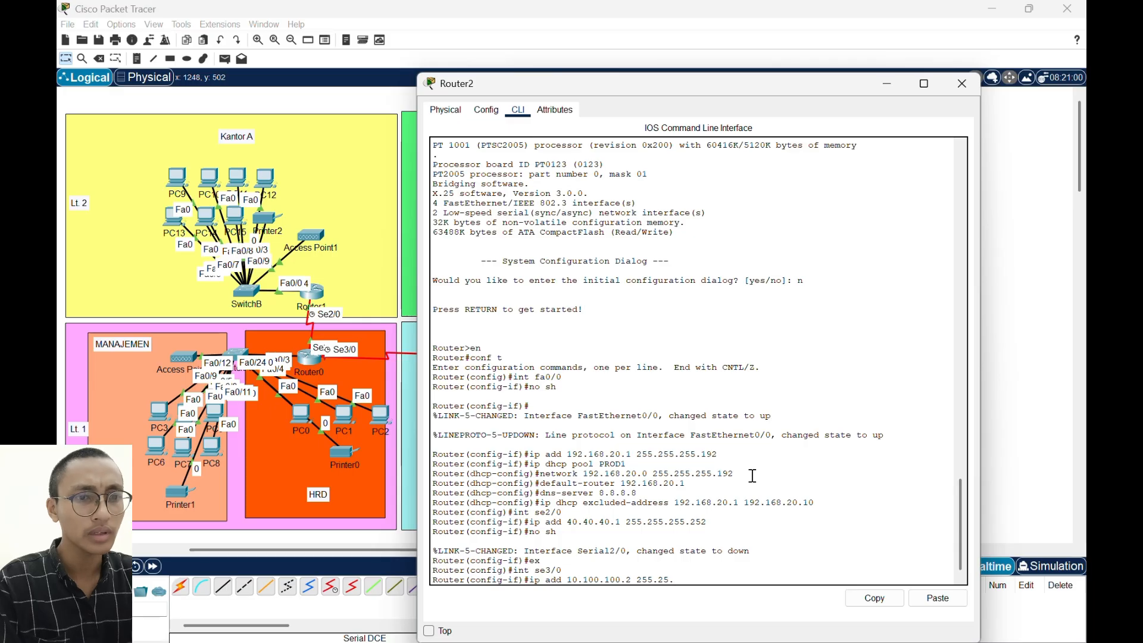
text(55.255.252)
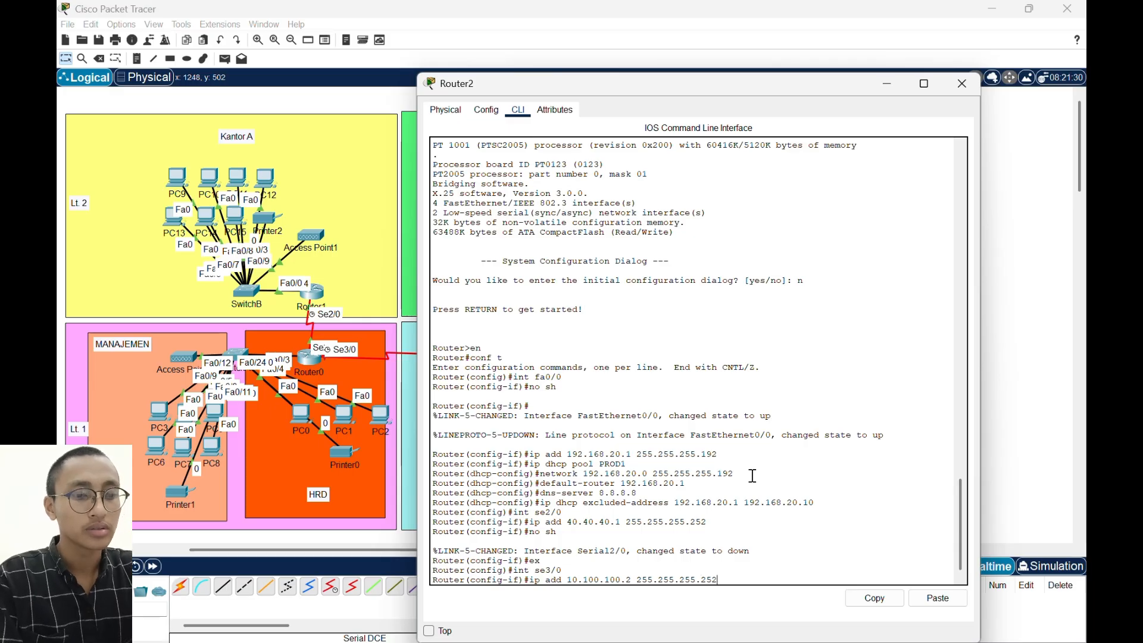
key(Return)
- Enable Router2's Serial3/0 interface, return to global configuration mode and close the router's window
text(no)
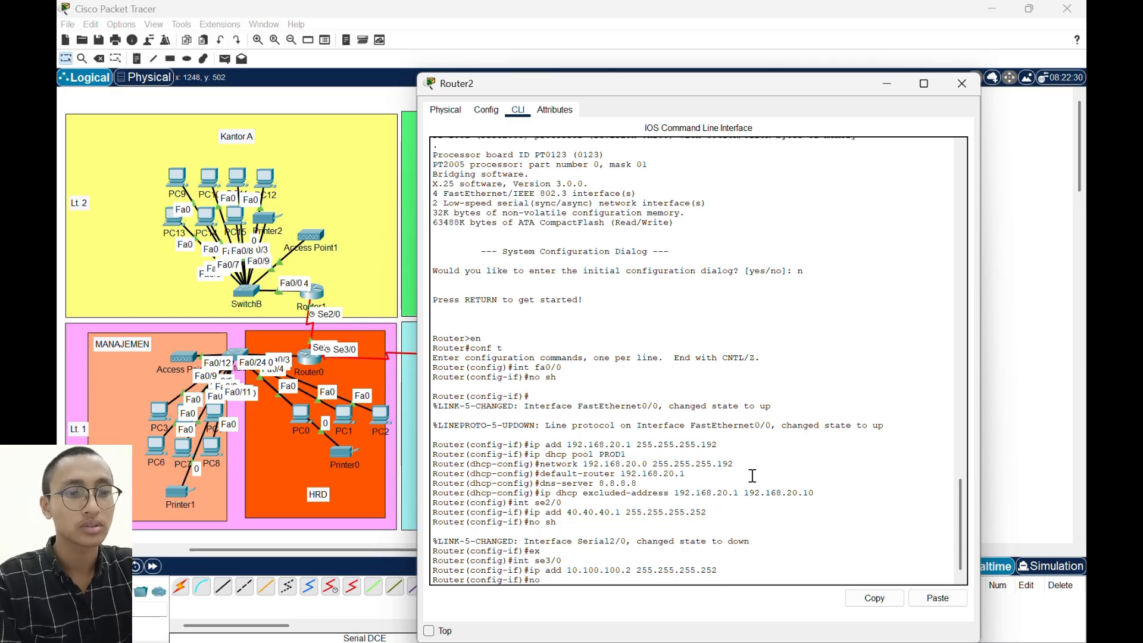
text( sh)
key(Return)
text(ex)
key(Return)
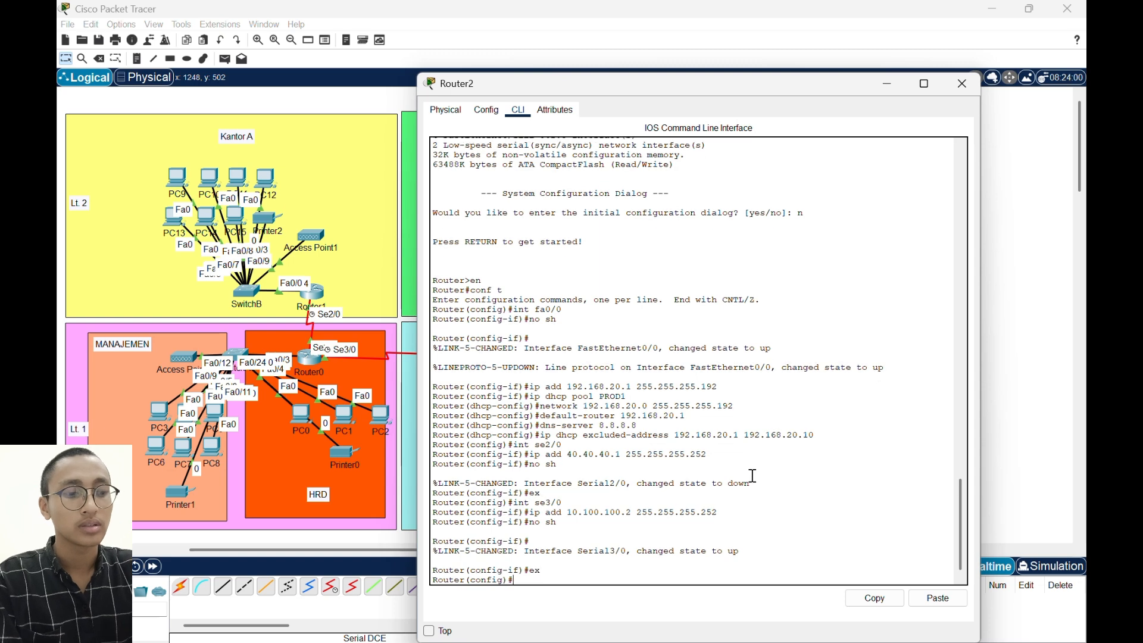
click(960, 84)
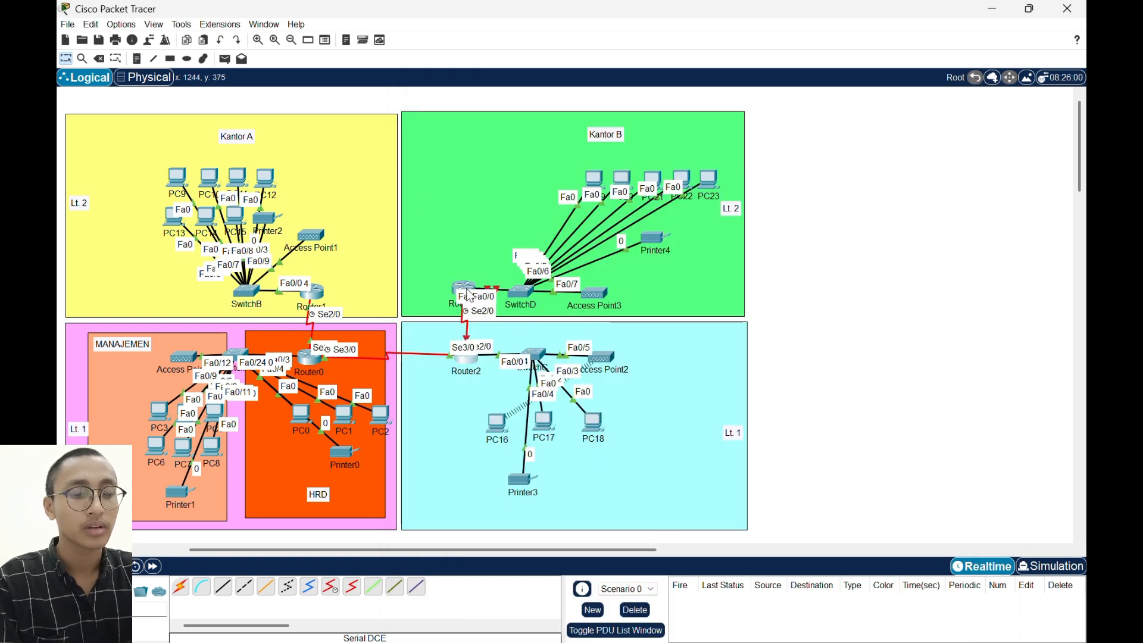
- Open Router3's command line, decline the initial configuration dialog and enter global configuration mode
click(469, 294)
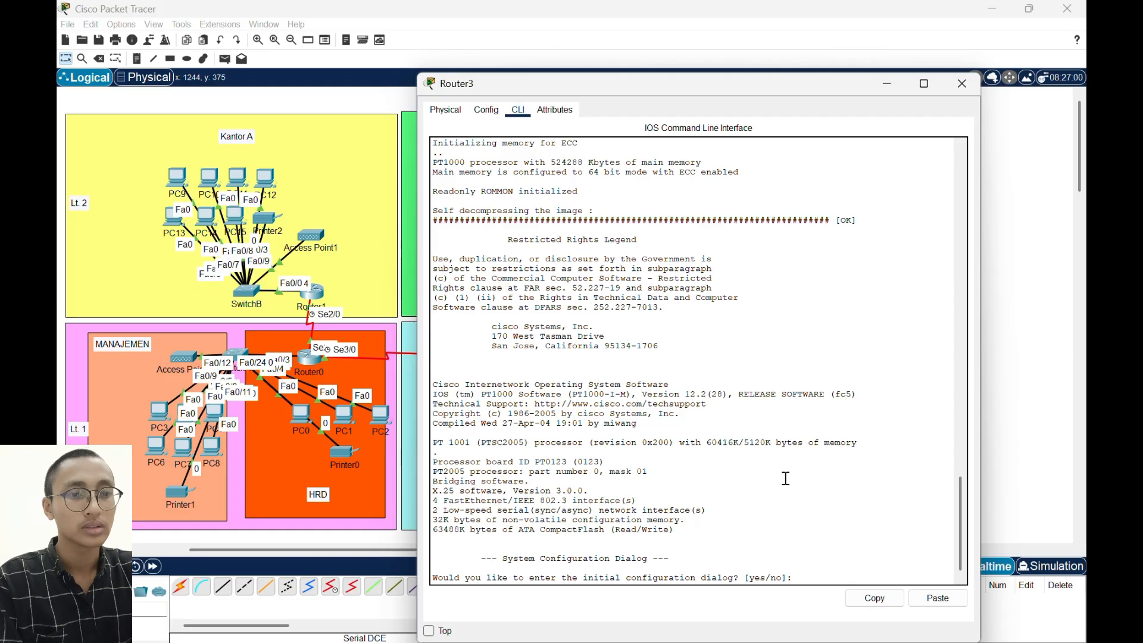
text(n)
key(Return)
key(Return)
text(en)
key(Return)
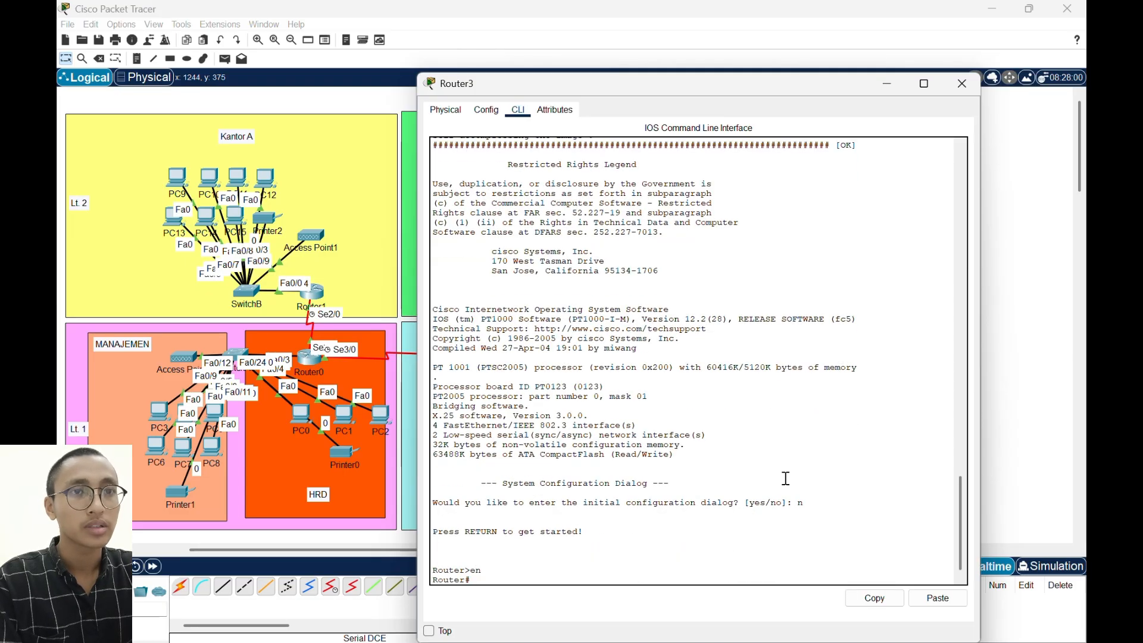
text(conf t)
key(Return)
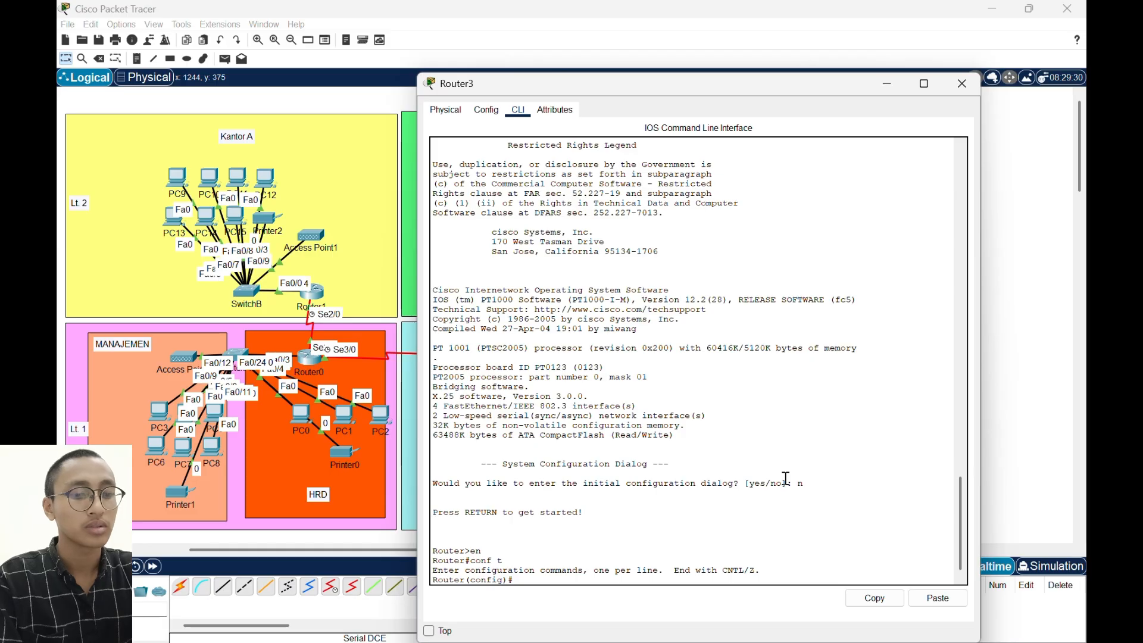
- Enable Router3's FastEthernet0/0 interface
text(int)
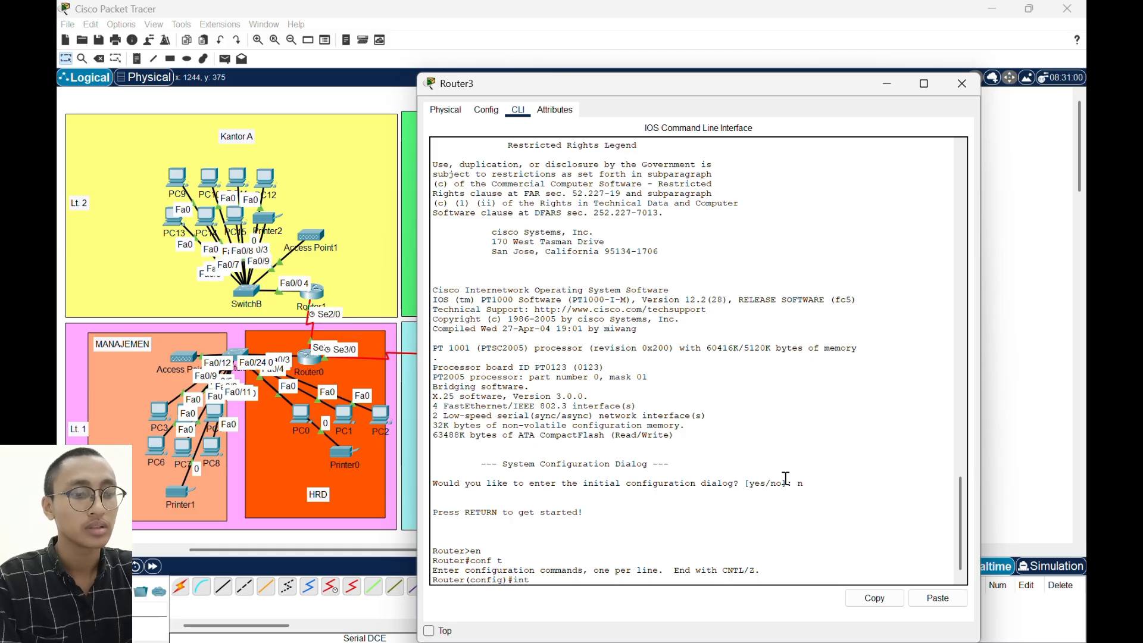
text( fa0/0)
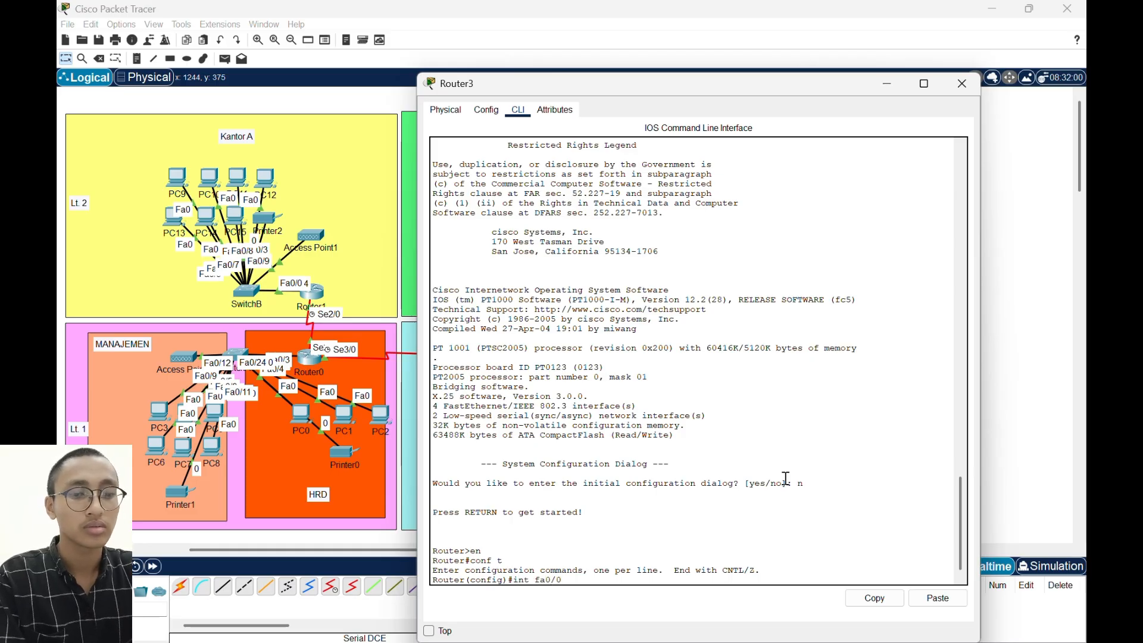
key(Return)
text(no sh)
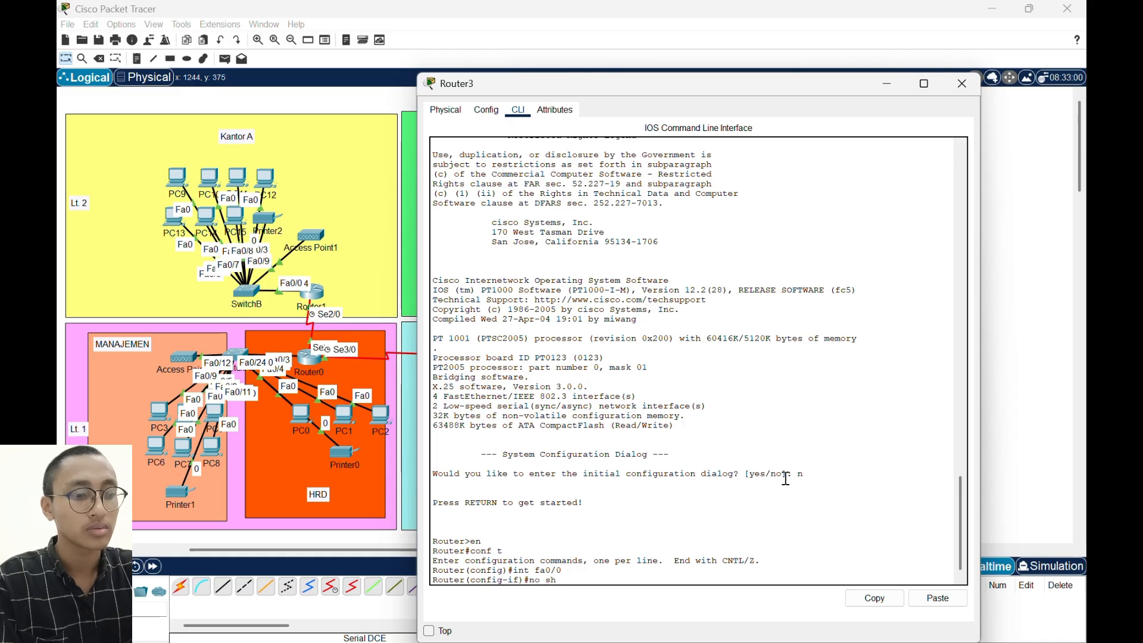
key(Return)
key(Return)
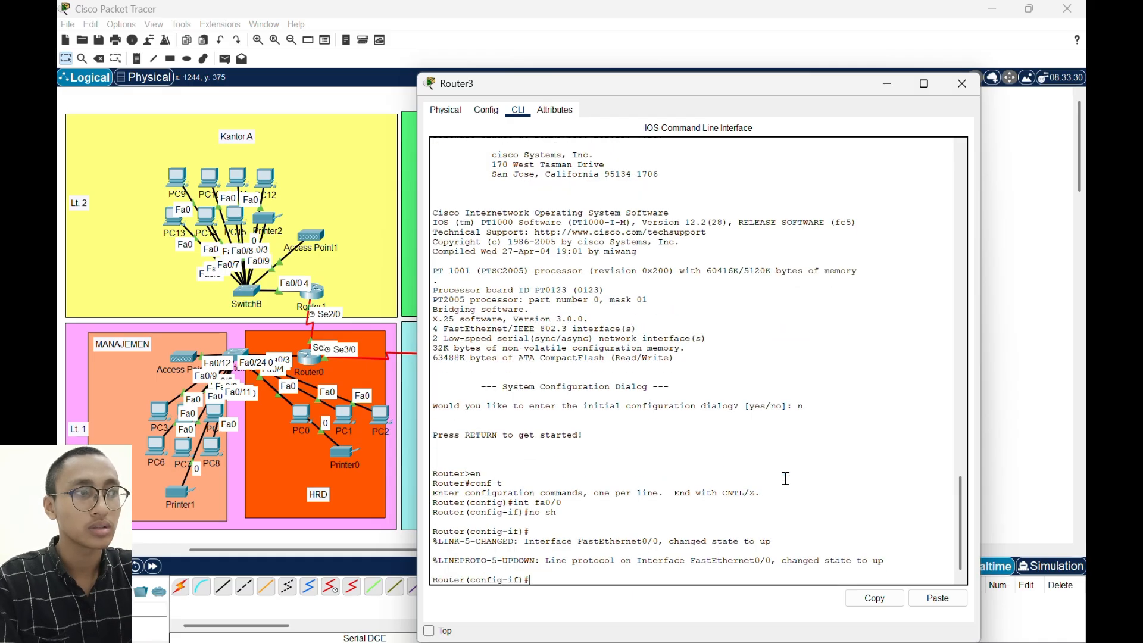
- Assign IP address 192.168.20.65 with mask 255.255.255.192 to Router3's FastEthernet0/0 interface
text(ip add 192.)
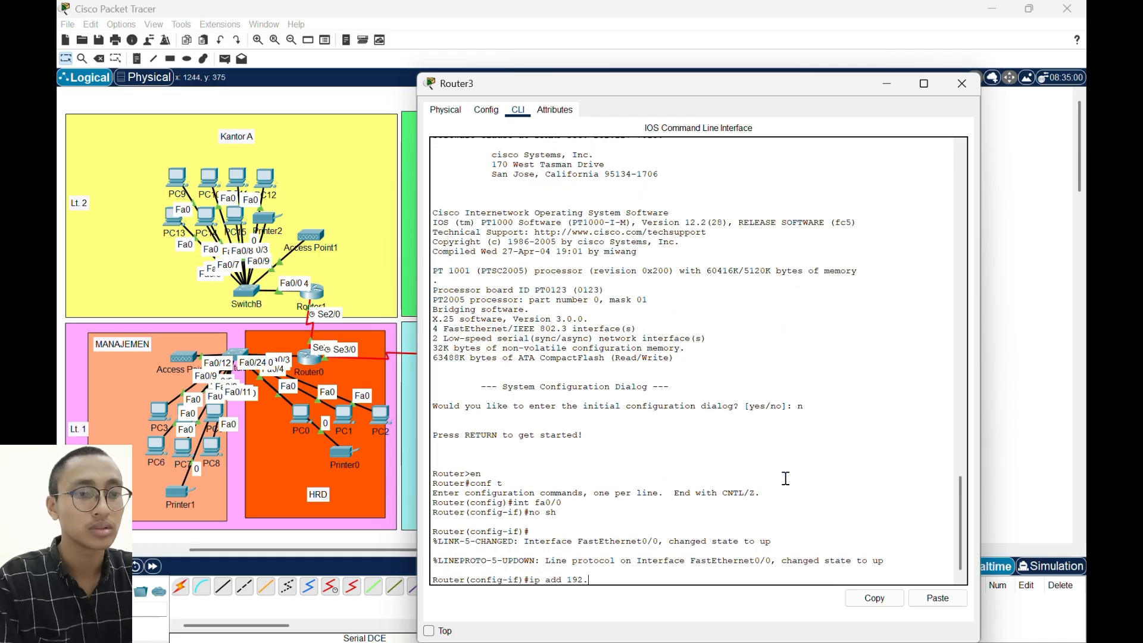
text(168.20.)
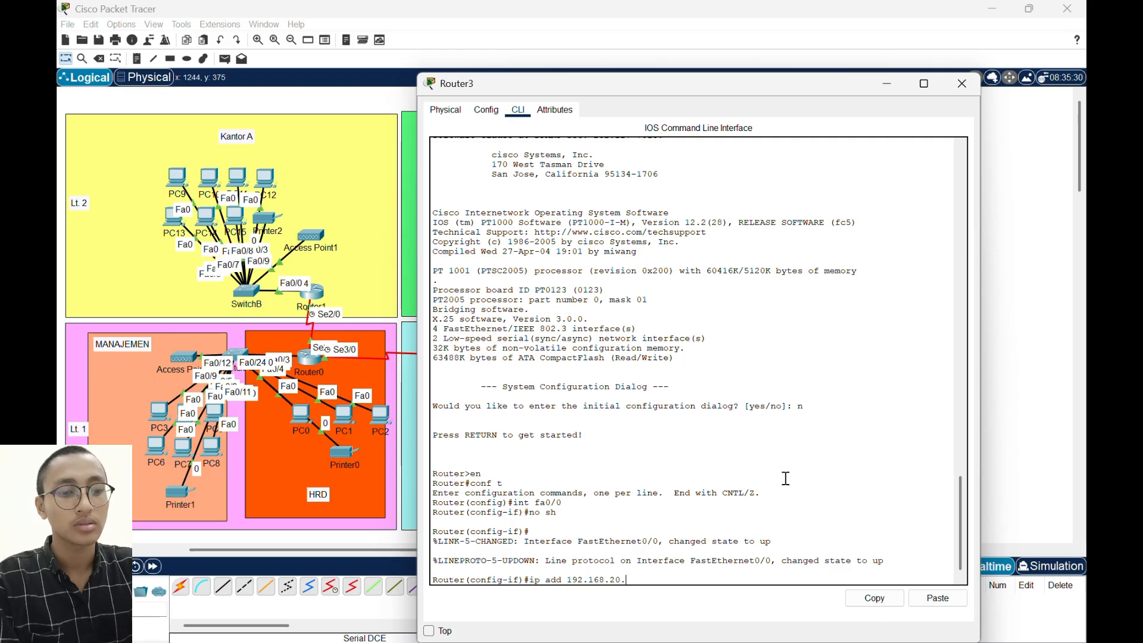
text(65)
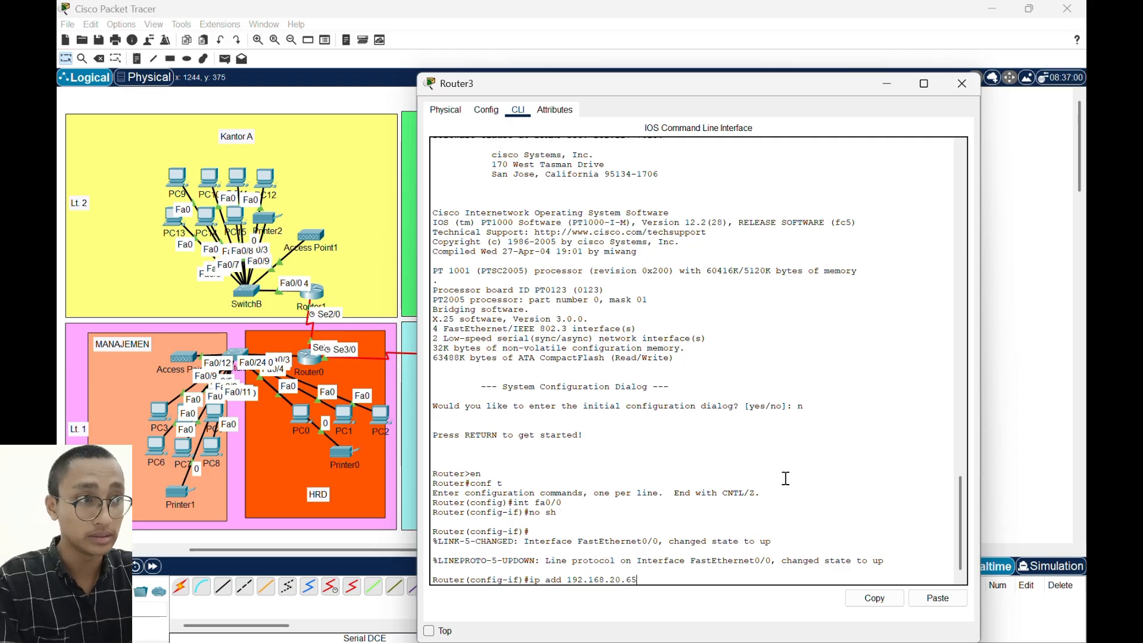
text( 255.255.255.25)
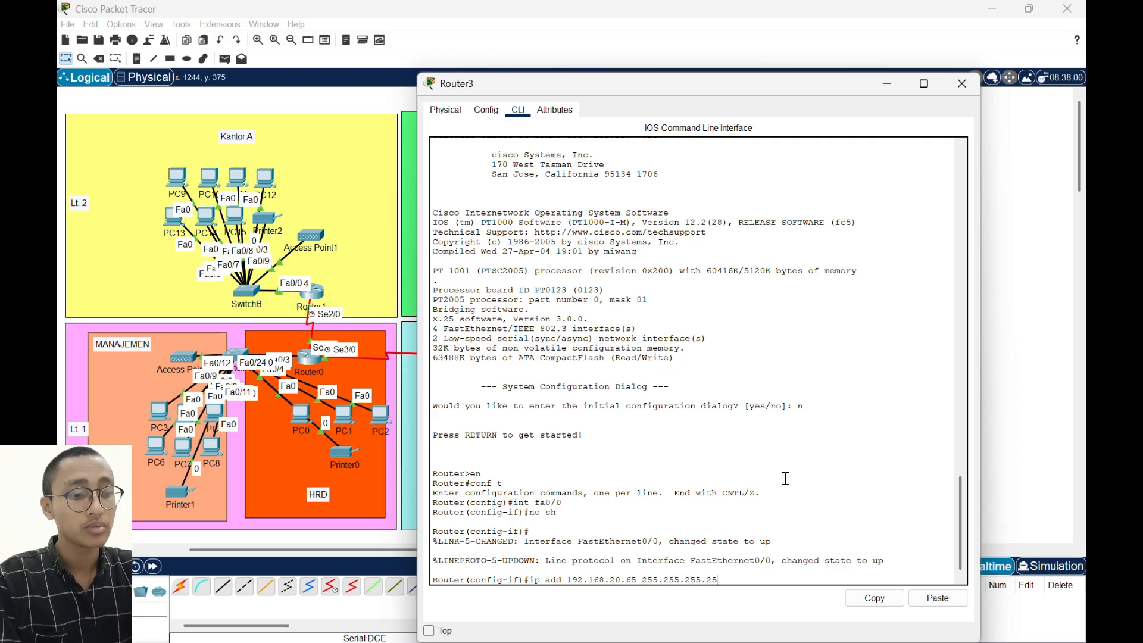
text(2)
key(BackSpace)
key(BackSpace)
key(BackSpace)
text(192)
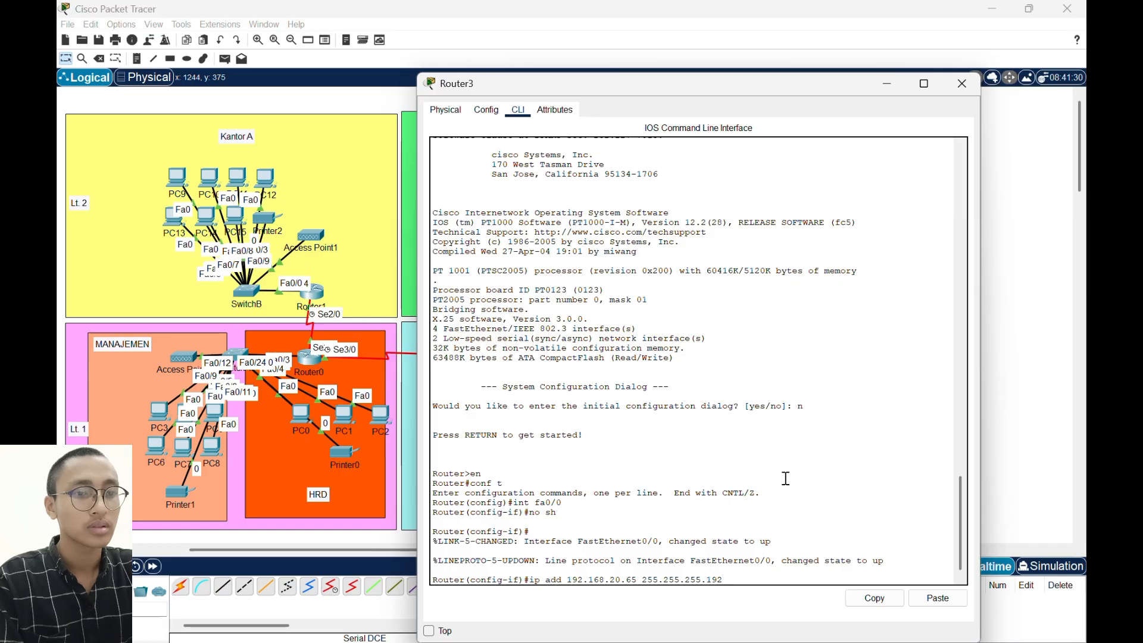
key(Return)
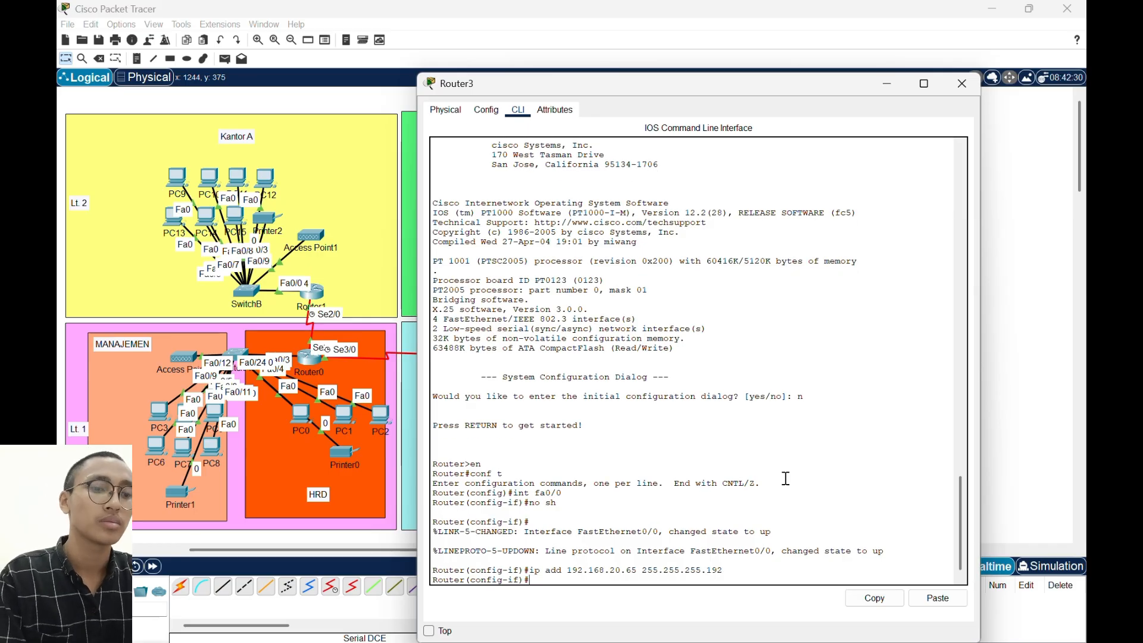
- Create a DHCP pool named PROD2 on Router3
text(ip dhc)
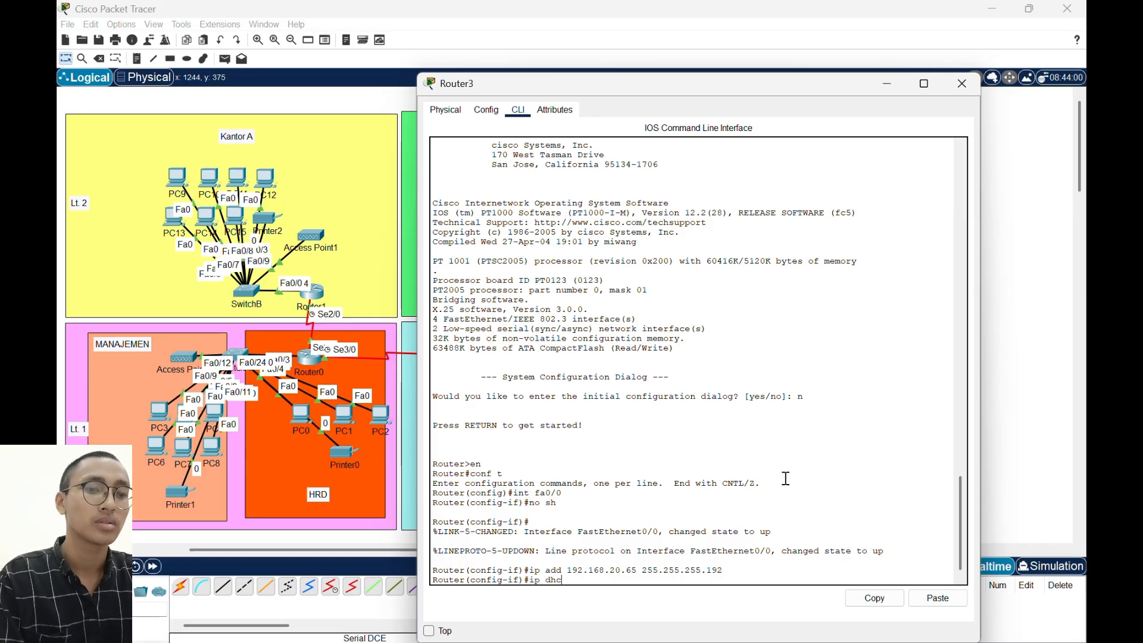
text(p poo)
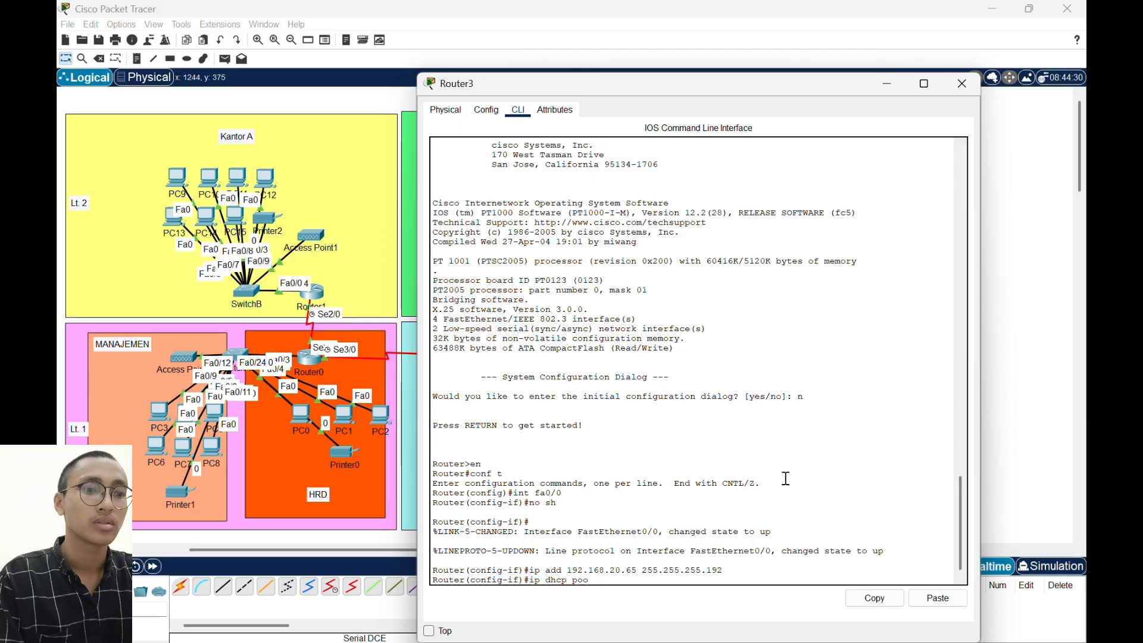
text(l PROD2)
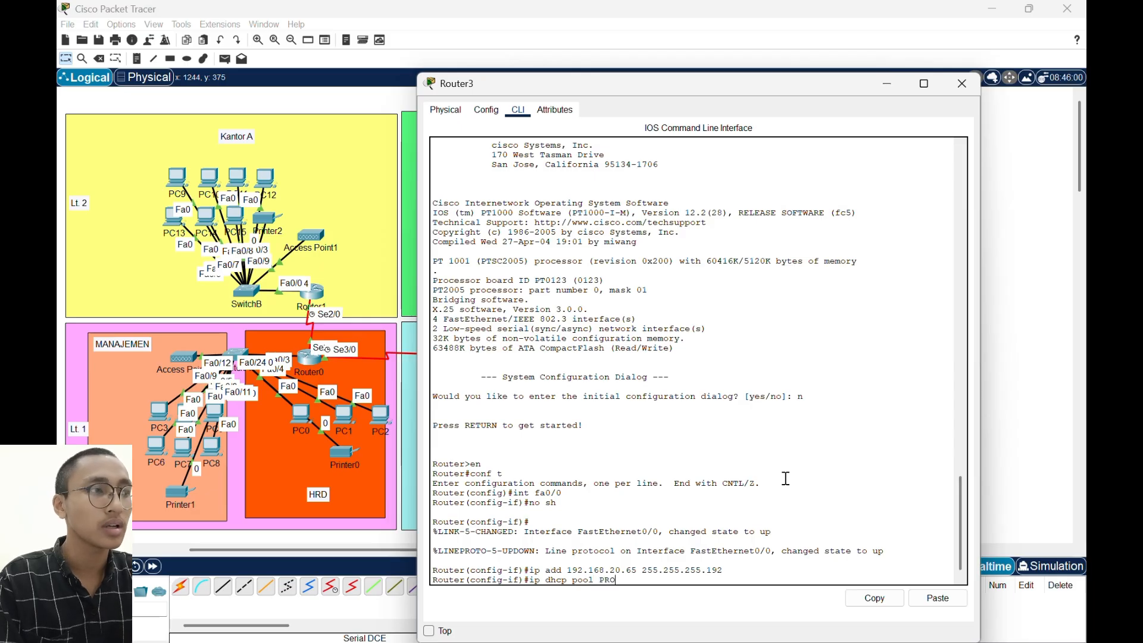
key(Return)
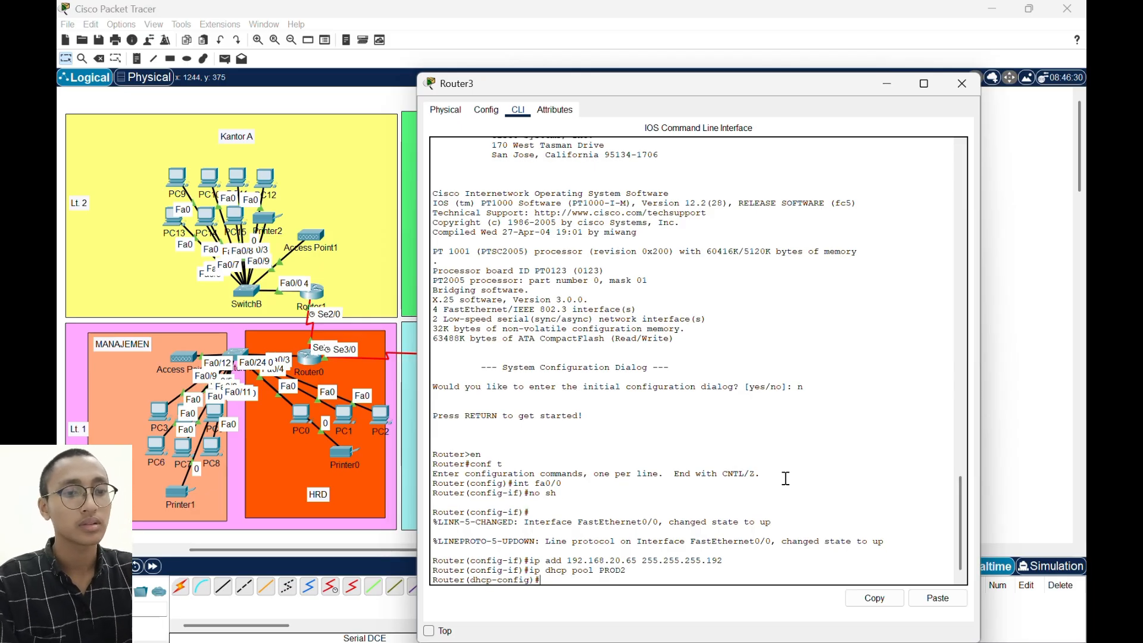
- Set the PROD2 DHCP pool's network to 192.168.20.64 with mask 255.255.255.192
text(network )
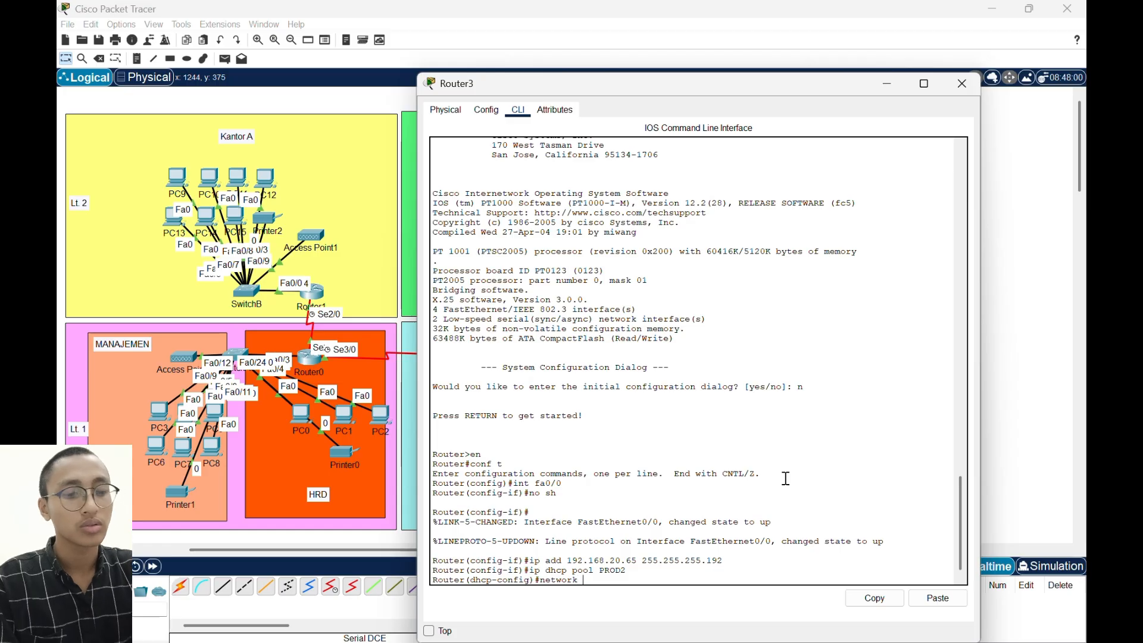
text(192.168.)
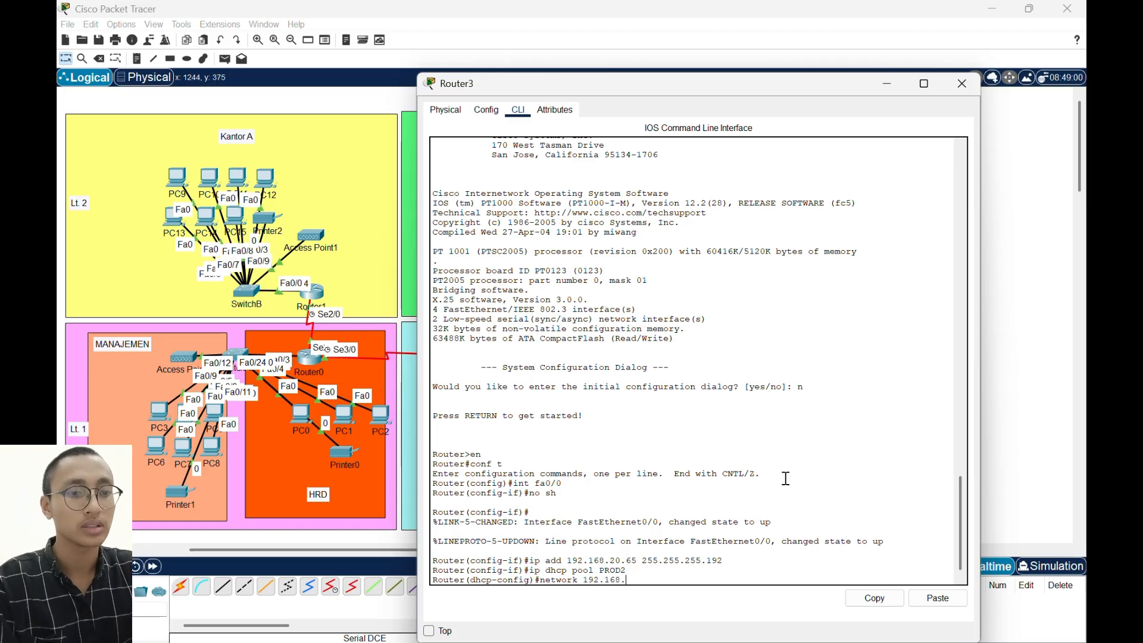
text(20.64)
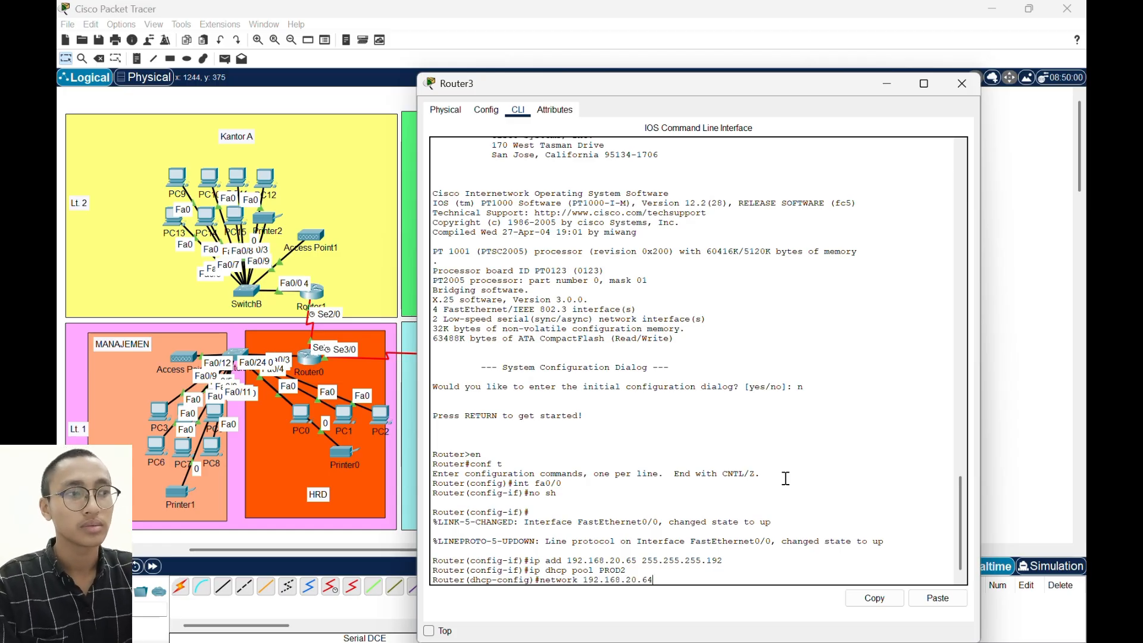
text( 255.255.255)
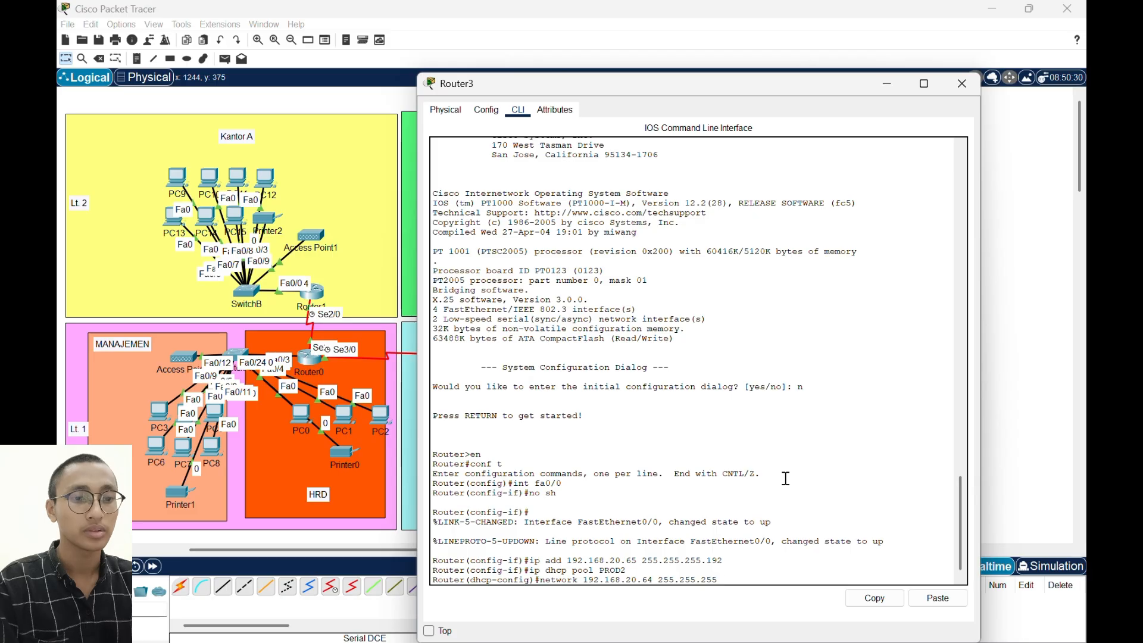
text(.255.192)
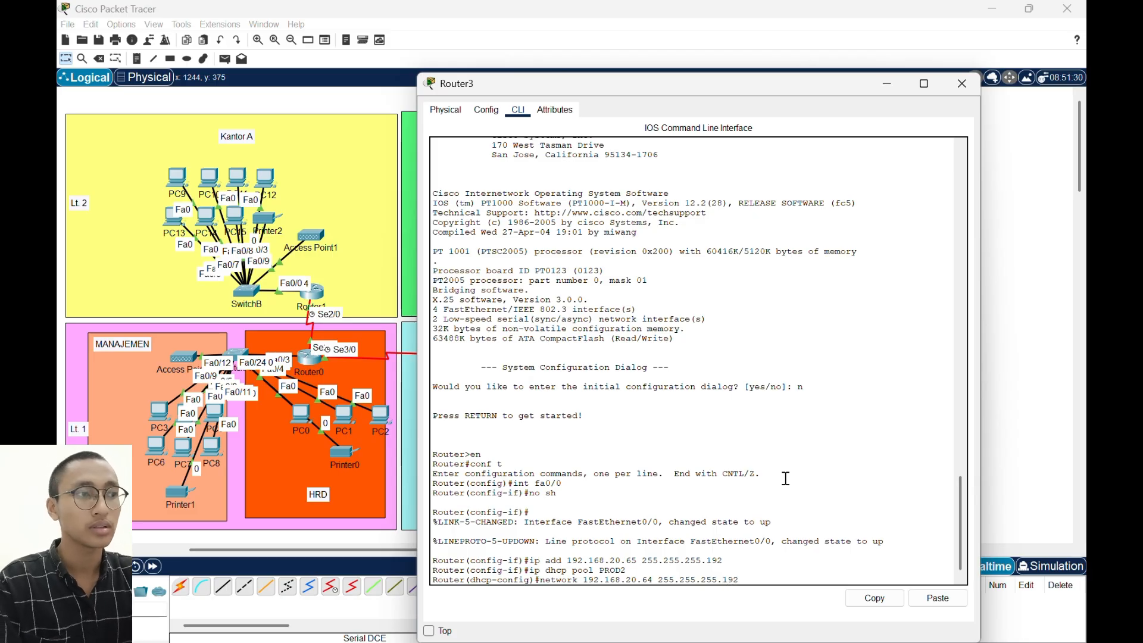
key(Return)
- Set the PROD2 pool's default router to 192.168.20.65
text(def)
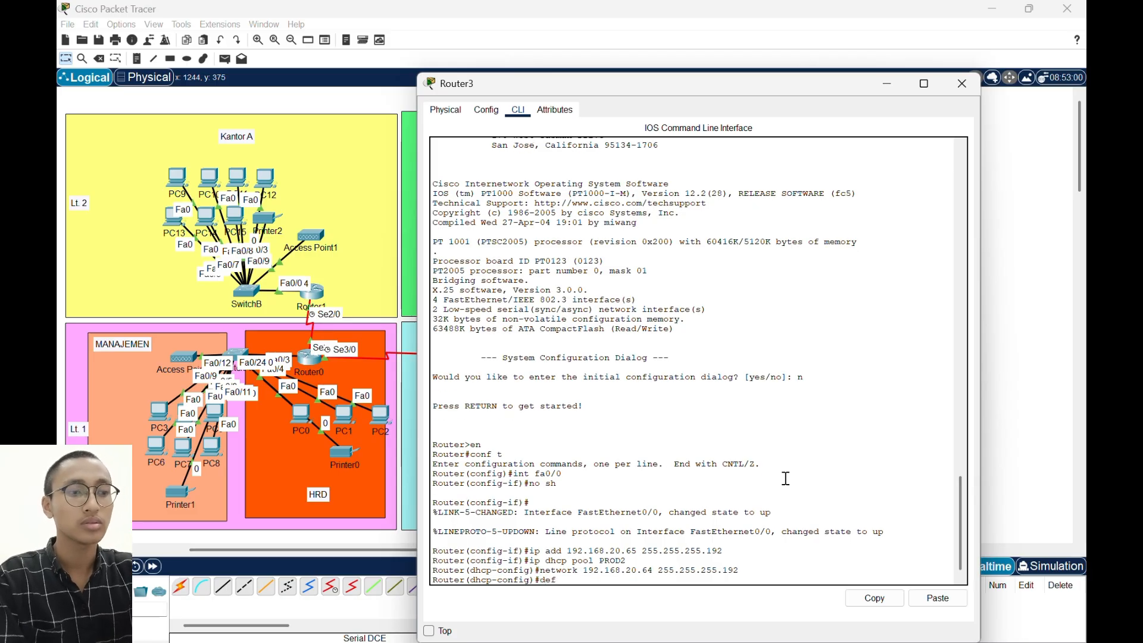
text(ault-router)
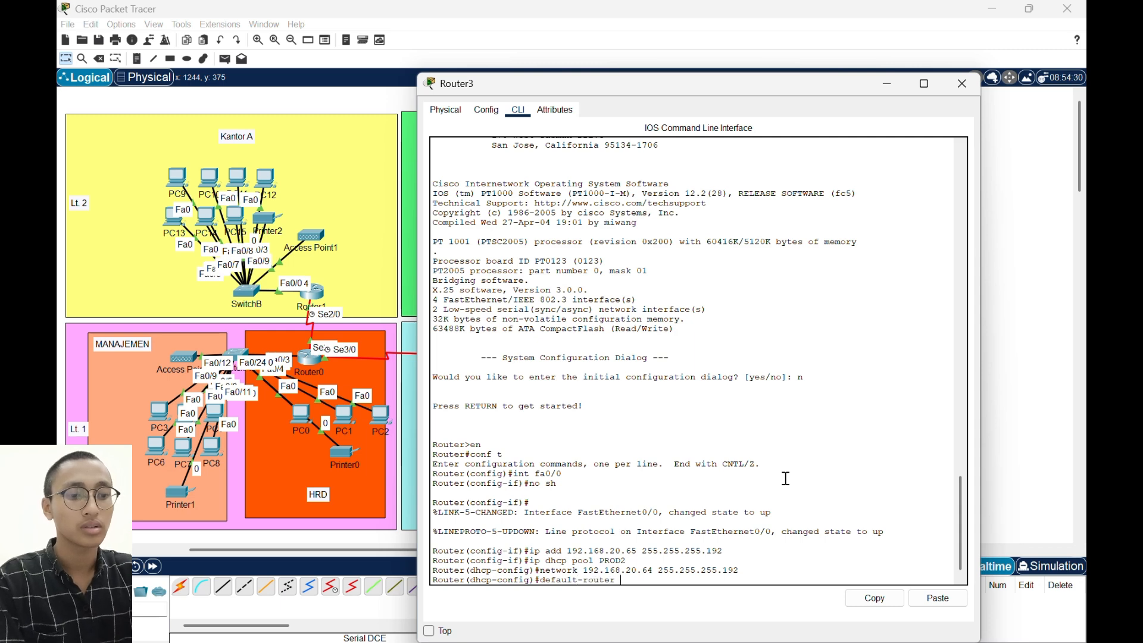
text( 192.168)
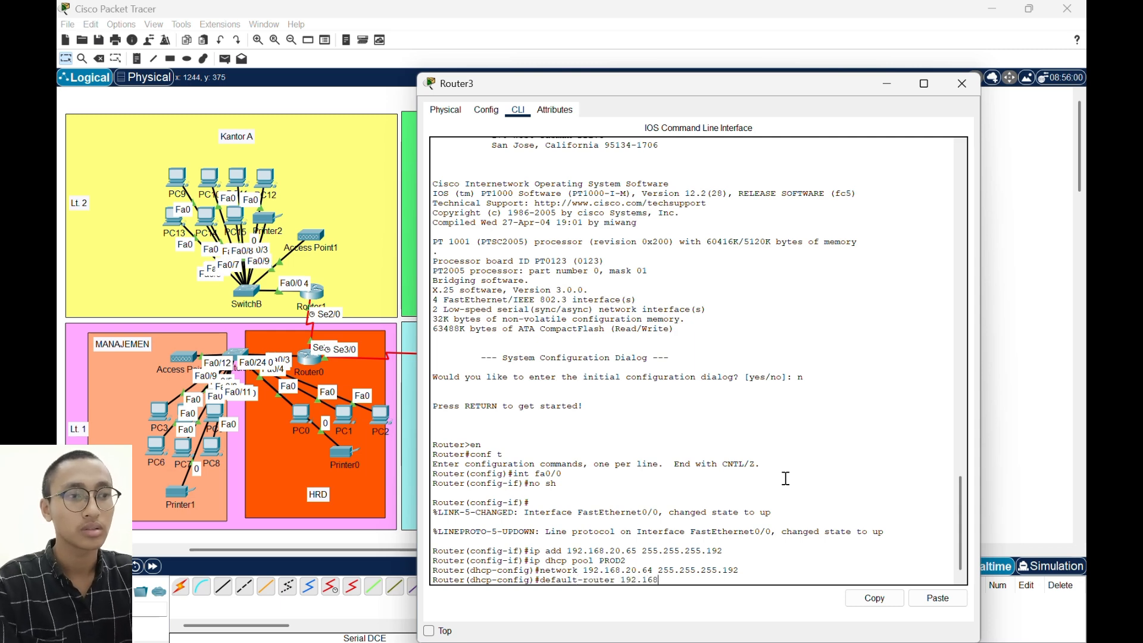
text(.20)
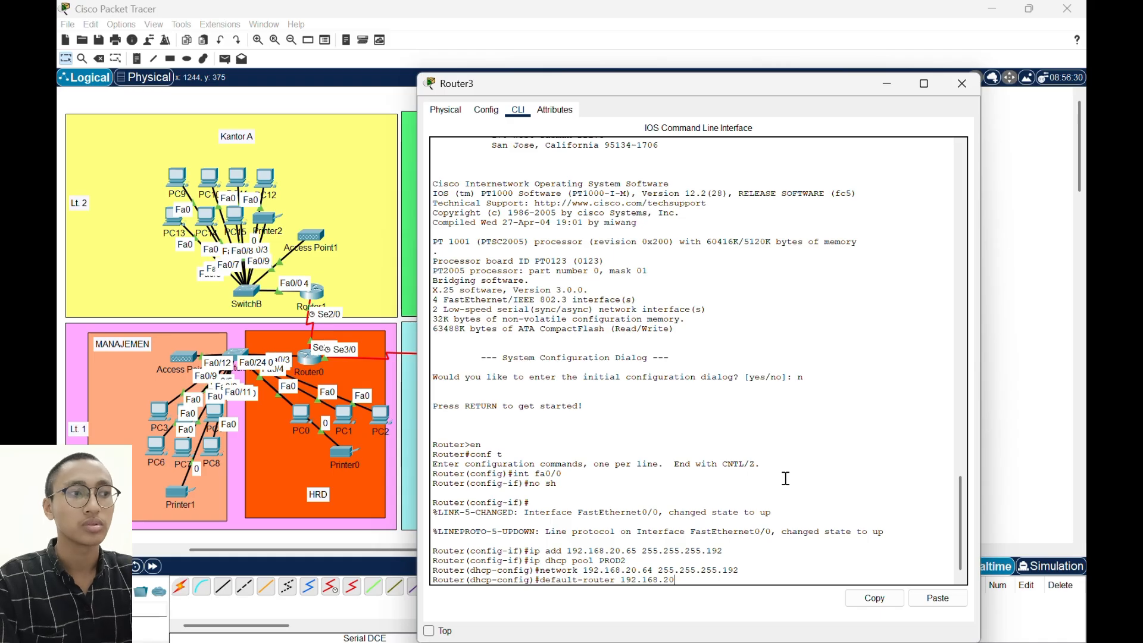
text(.65)
key(Return)
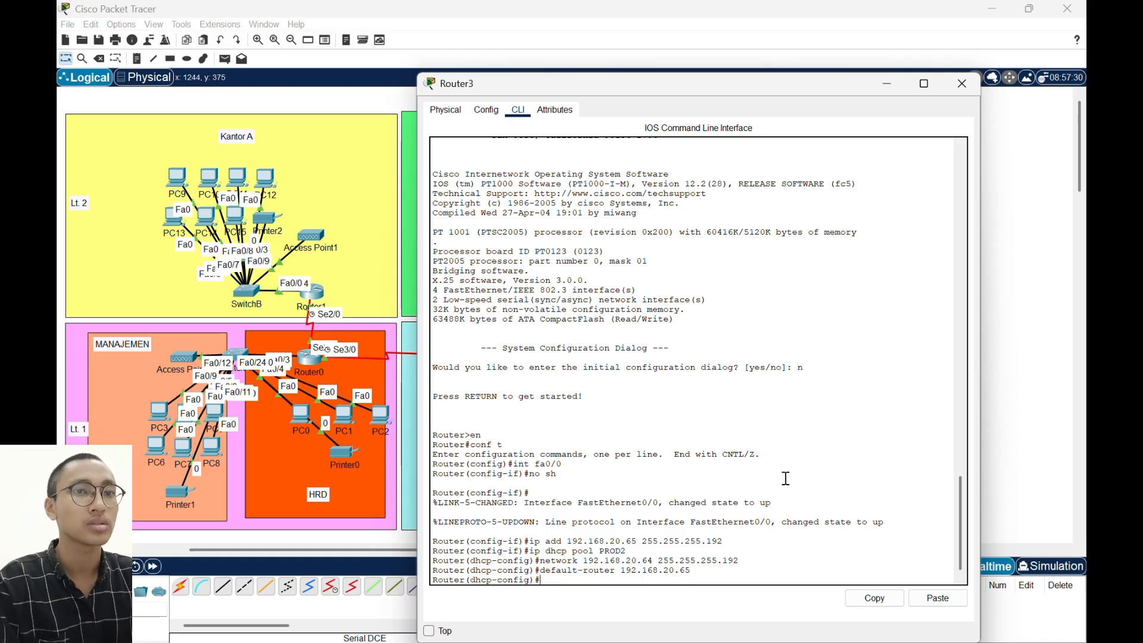
- Set the PROD2 pool's DNS server to 8.8.8.8
text(dn)
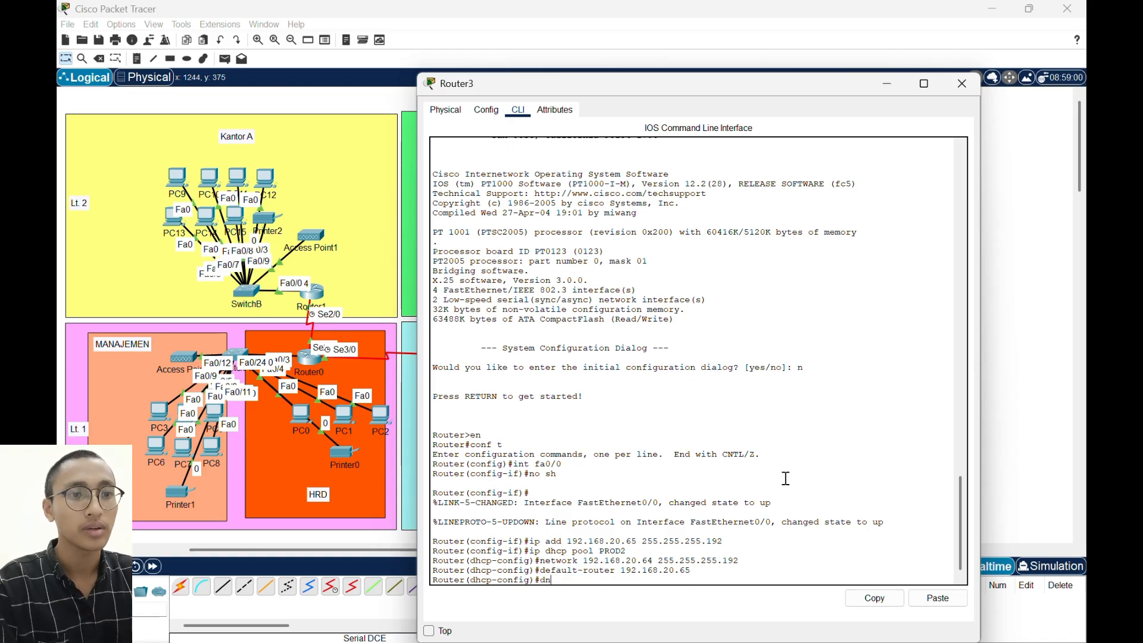
text(s-ser)
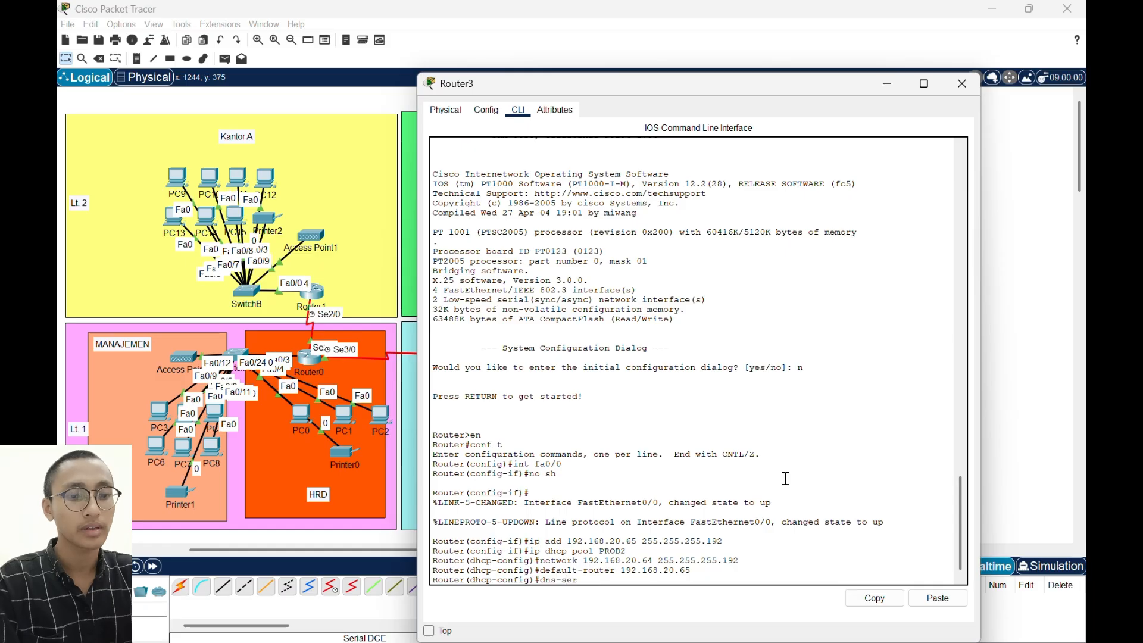
text(ver 8.8.8.8)
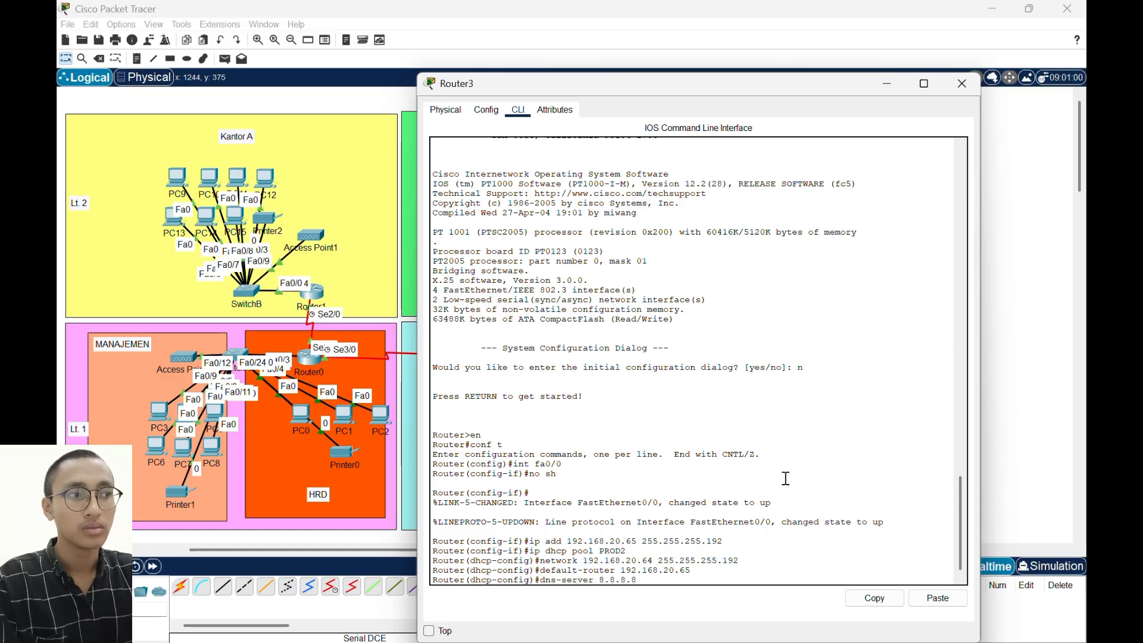
key(Return)
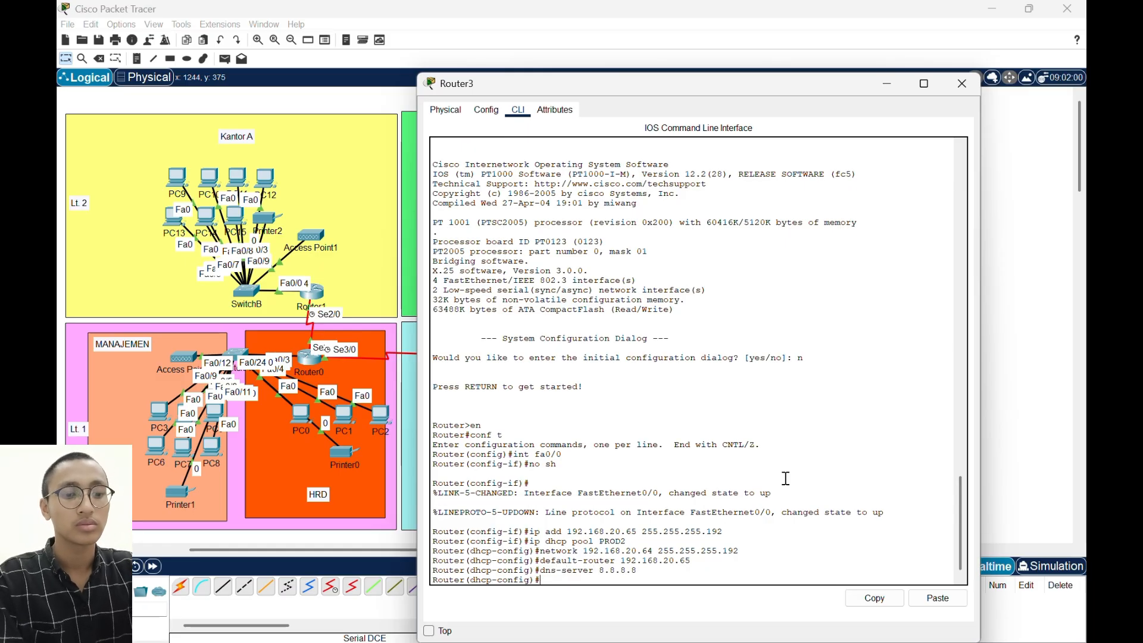
- Exclude addresses 192.168.20.65 through 192.168.20.70 from DHCP assignment on Router3
text(ip dhcp )
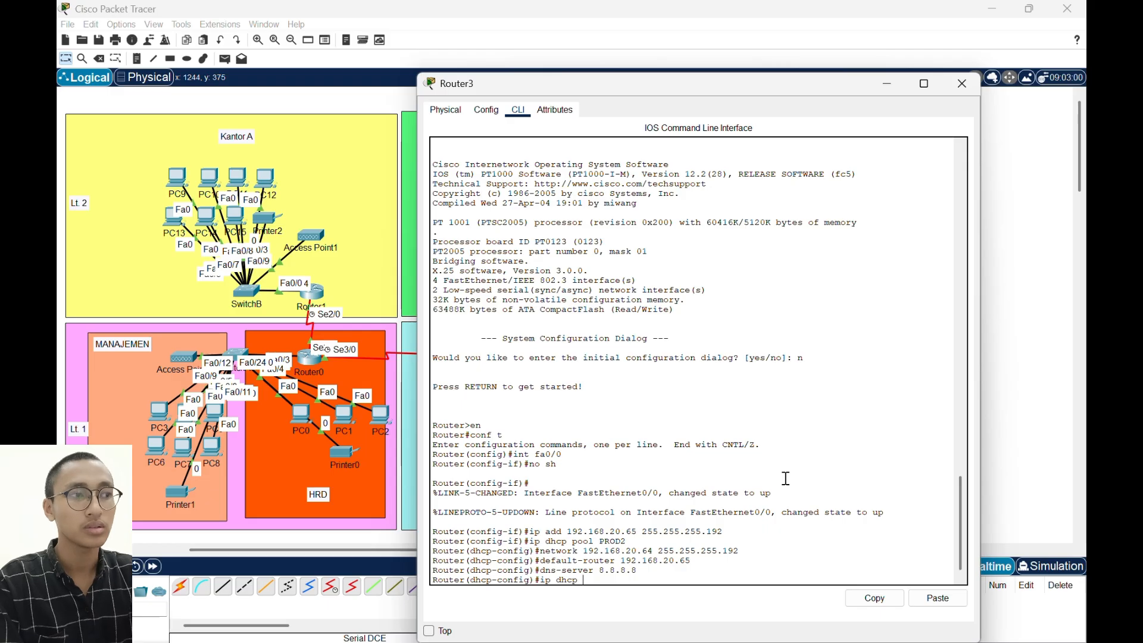
text(exclu)
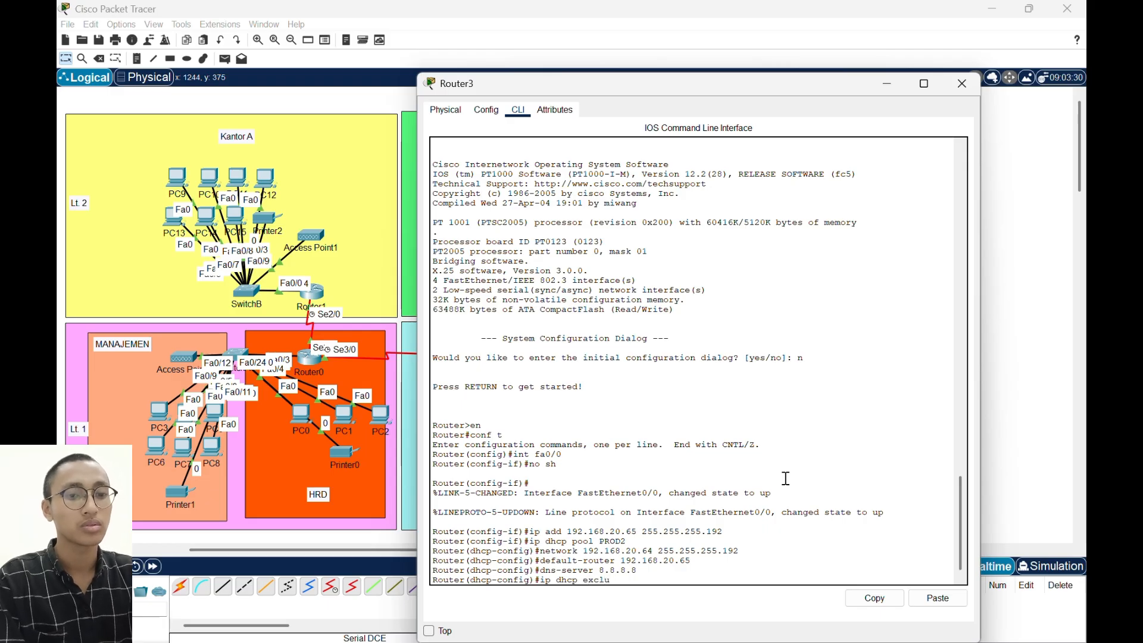
text(eded-addrs)
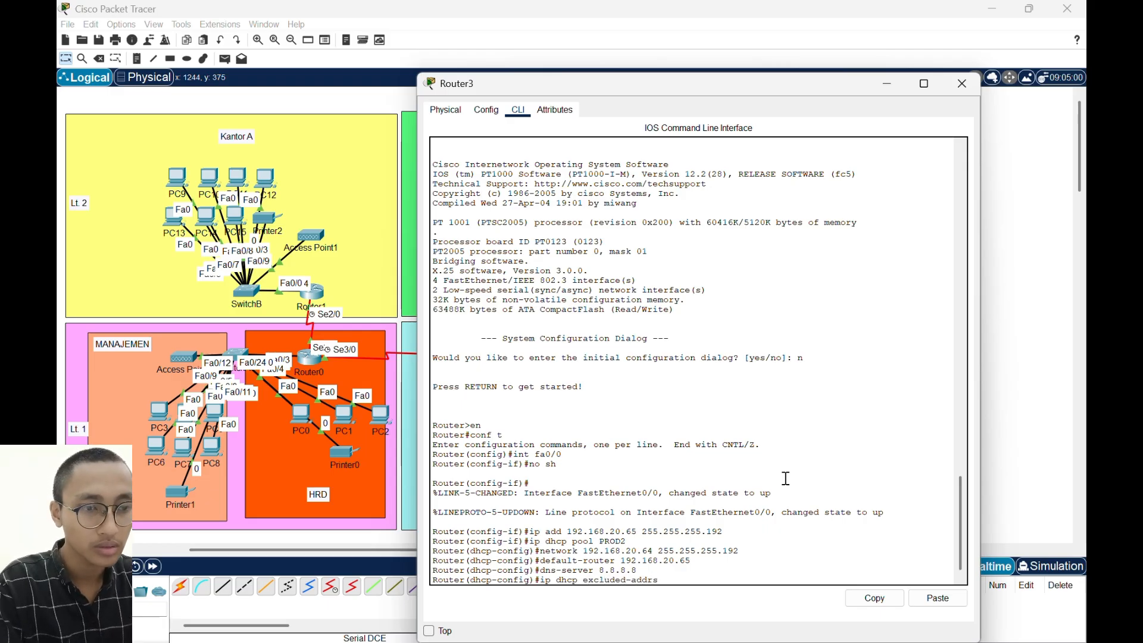
key(BackSpace)
text(ess)
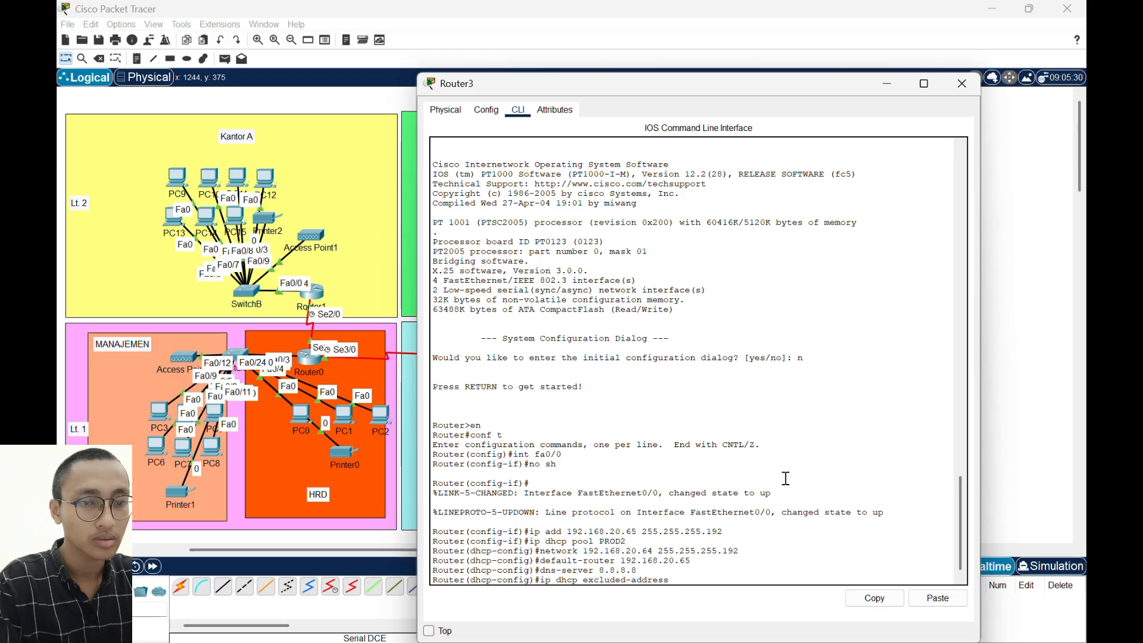
text( 192.168.)
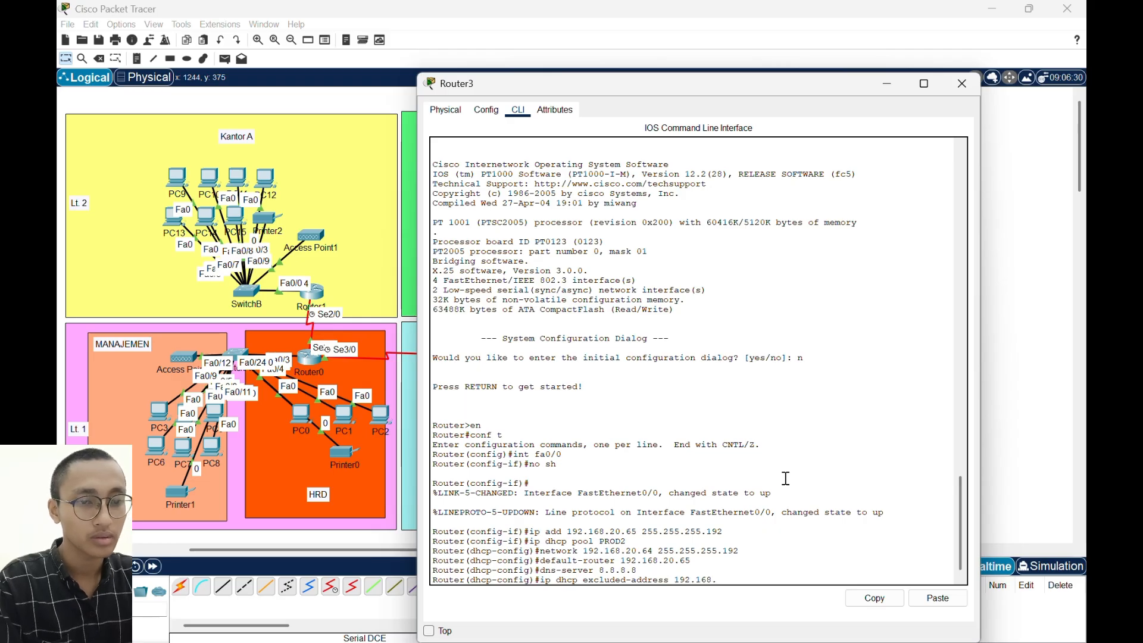
text(20.65)
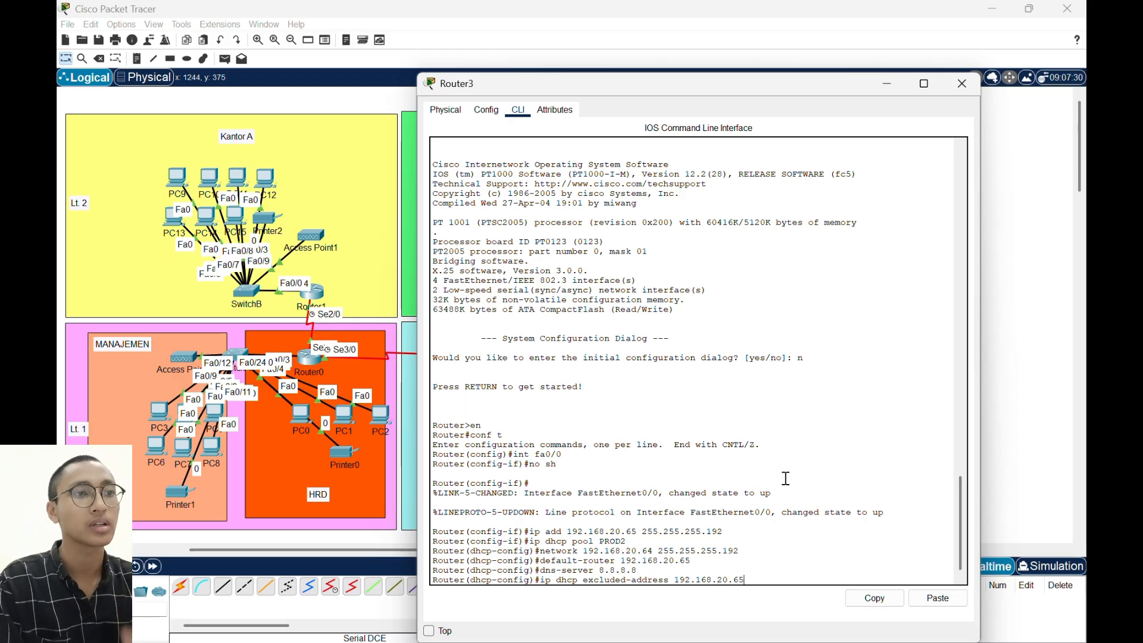
text( 192.168)
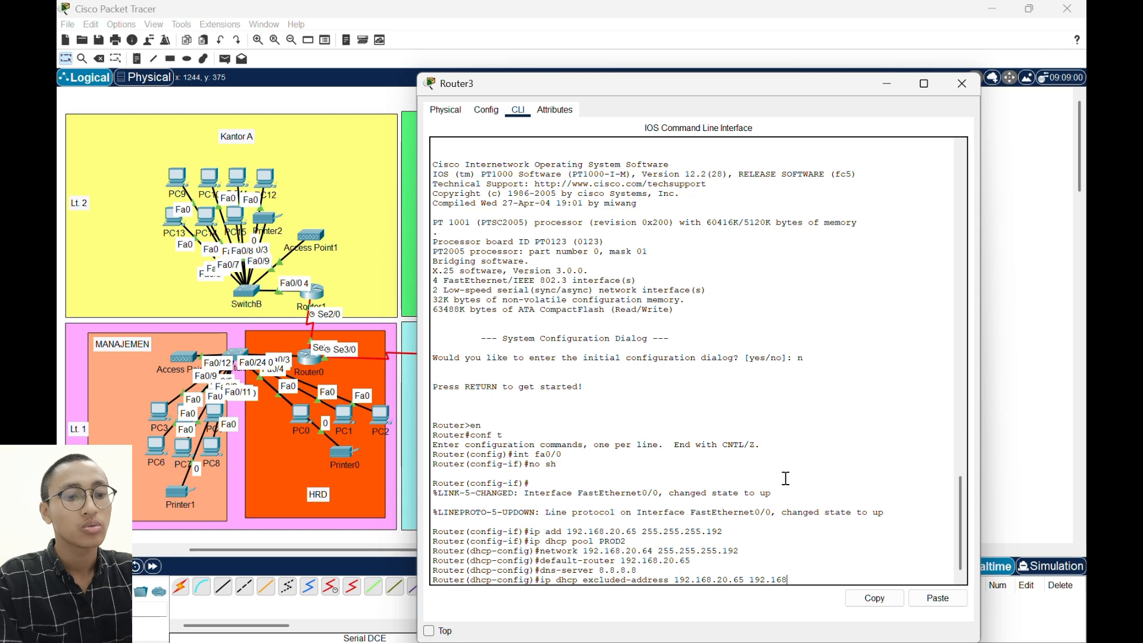
text(.20.)
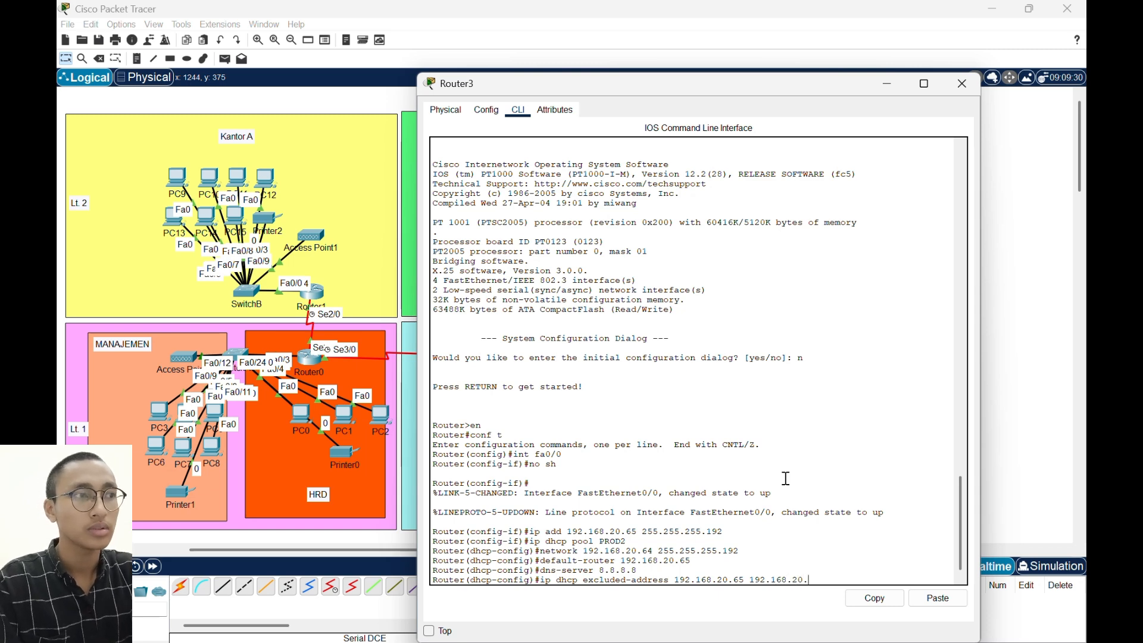
text(70)
key(Return)
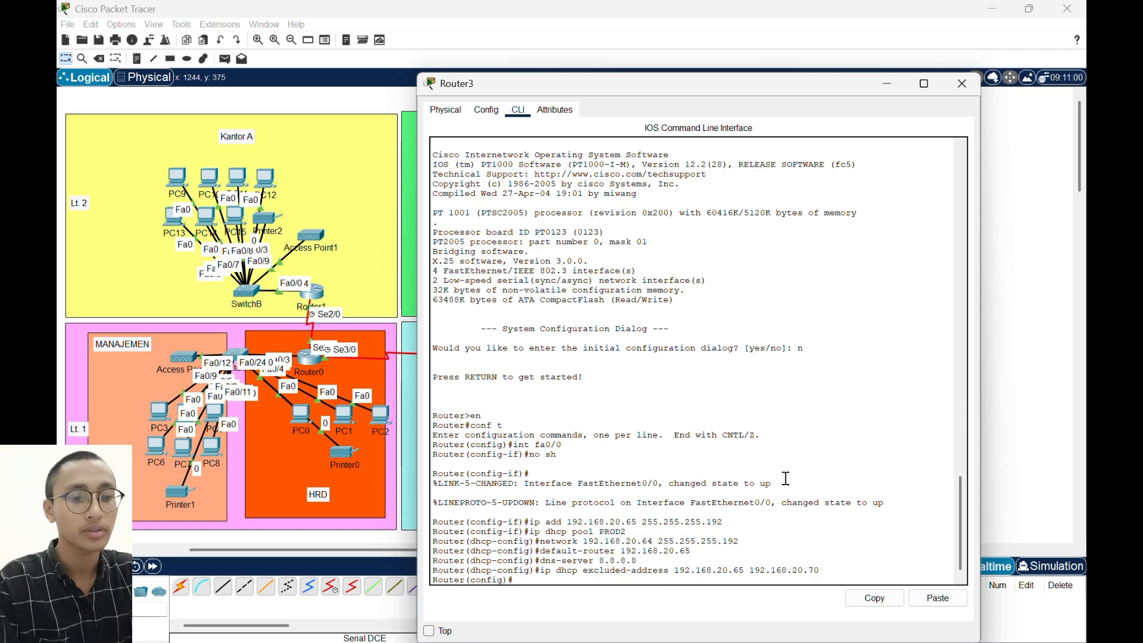
- Assign IP address 40.40.40.2 with mask 255.255.255.252 to Router3's Serial2/0 interface
text(int)
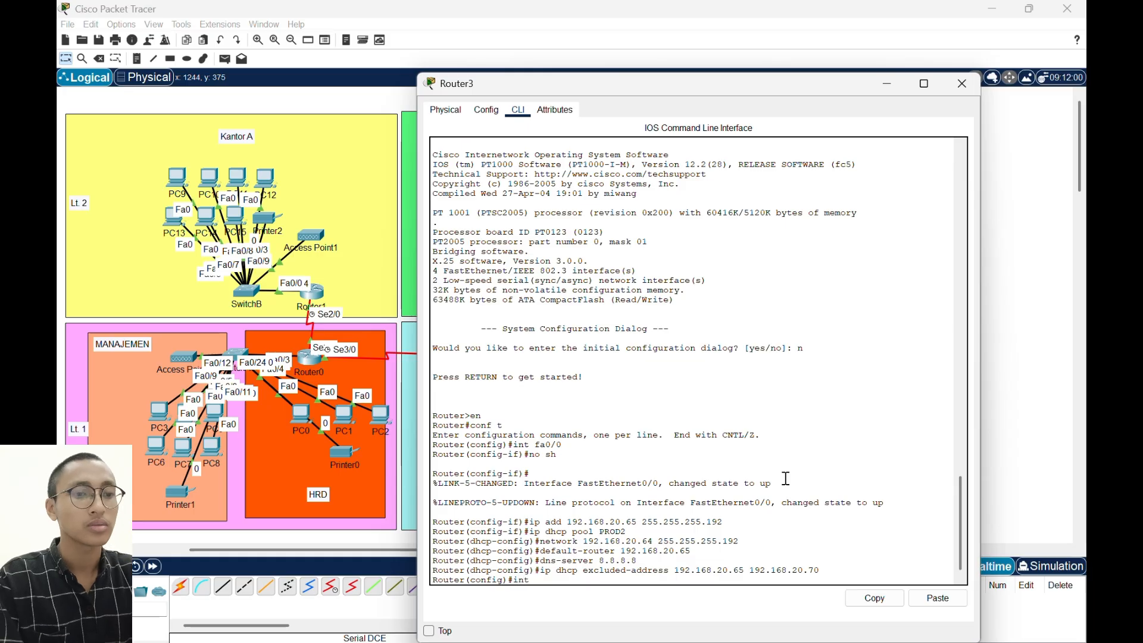
text( se2.)
text(/0)
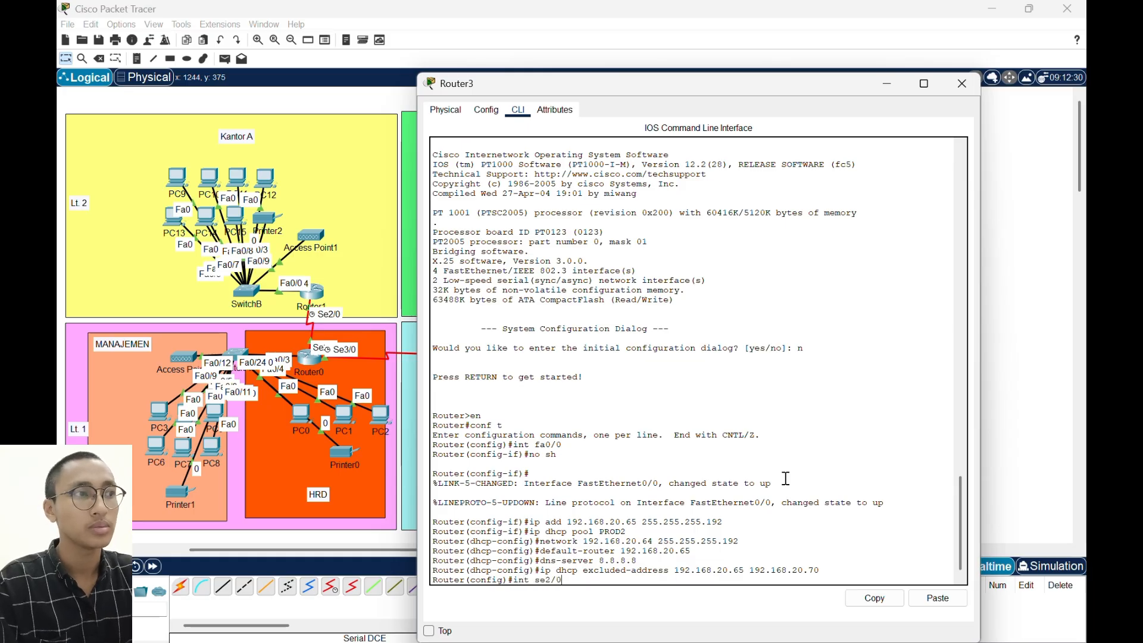
key(Return)
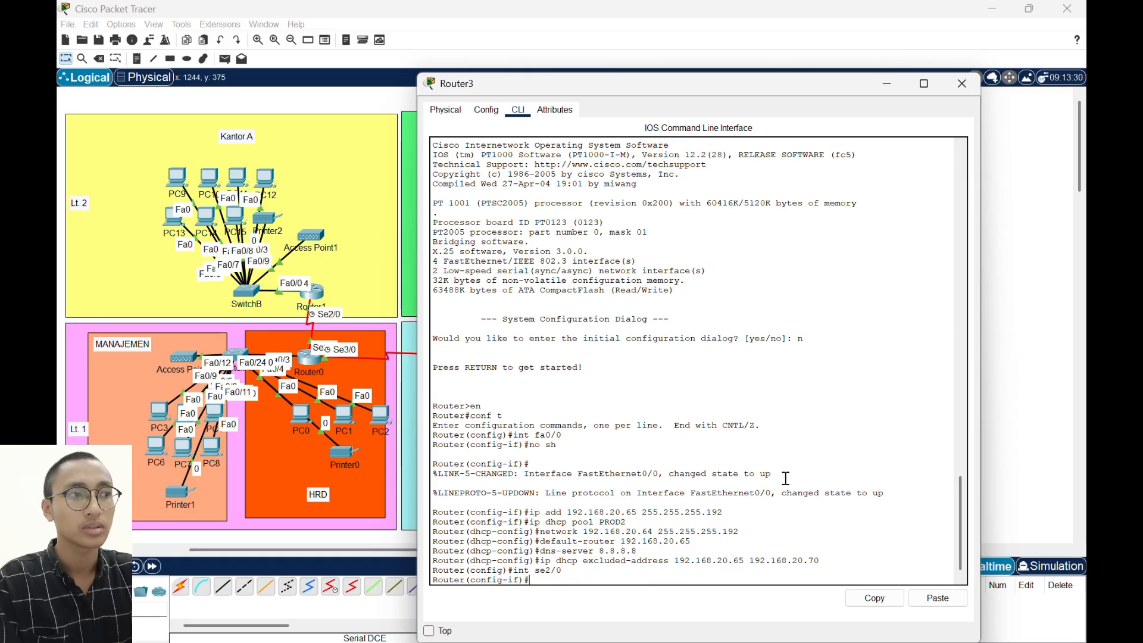
text(ip add)
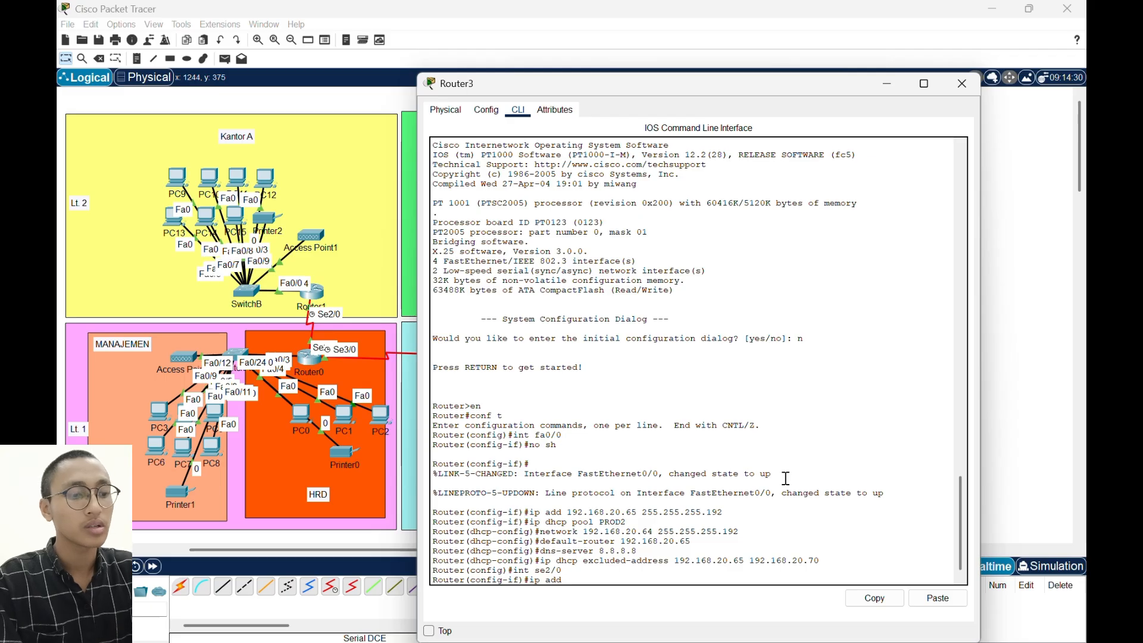
text( 40.40.)
key(BackSpace)
key(BackSpace)
key(BackSpace)
key(BackSpace)
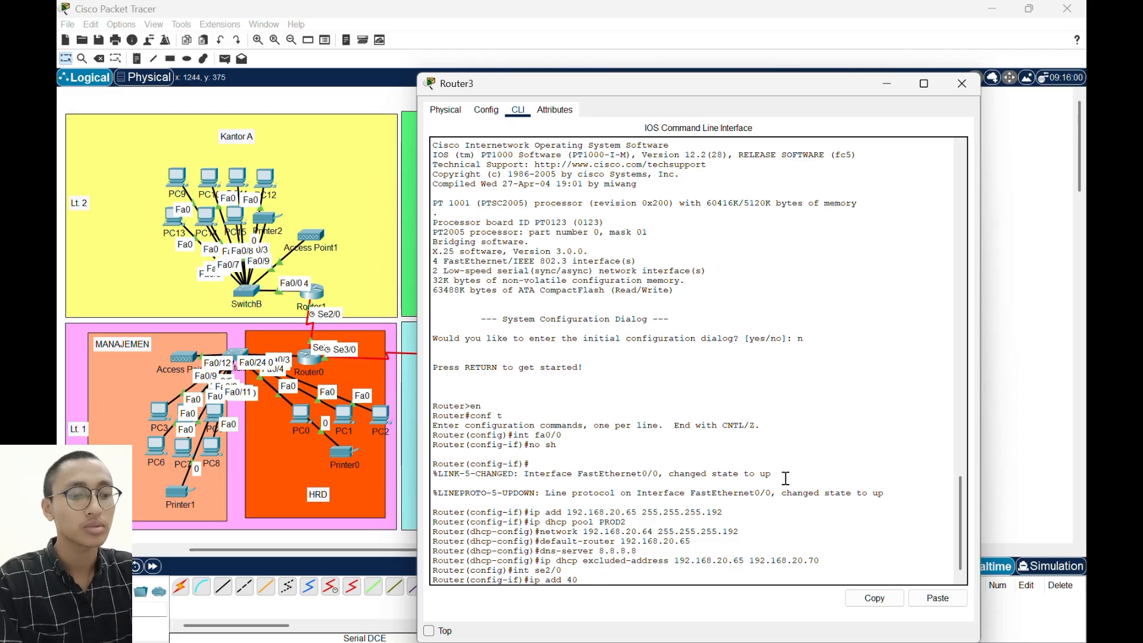
text(.40.40)
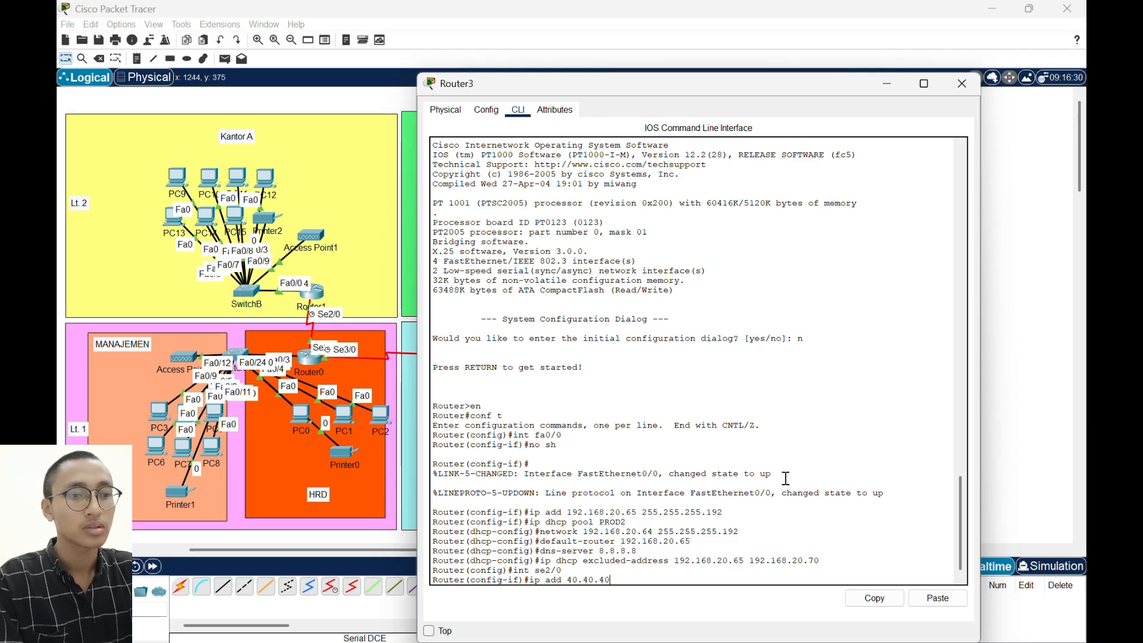
text(.2 255.)
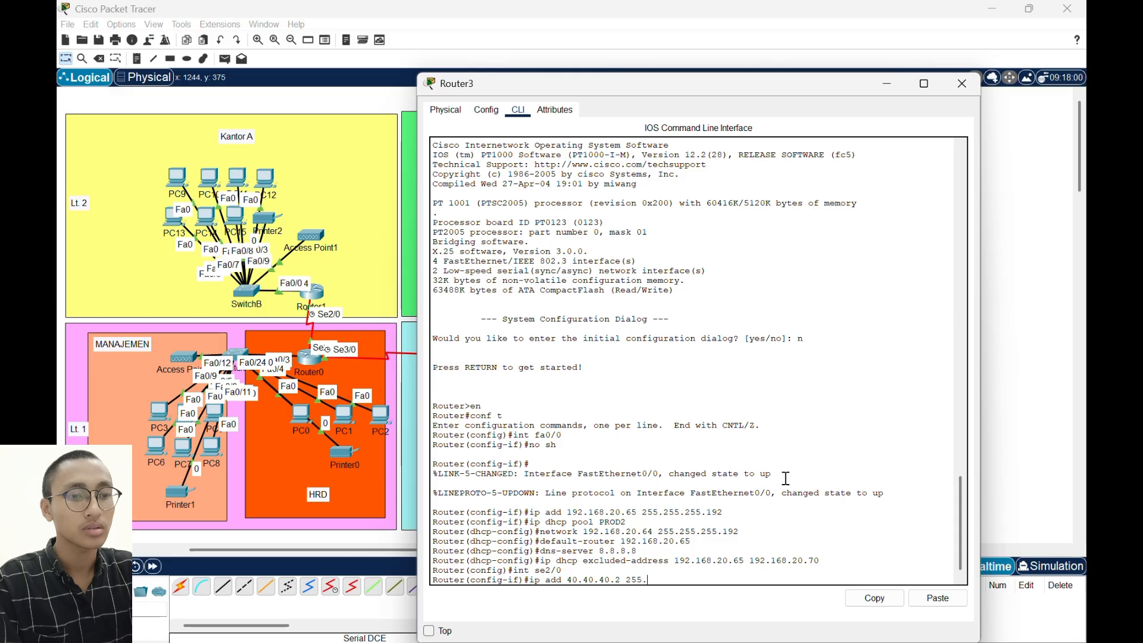
text(255.255.252)
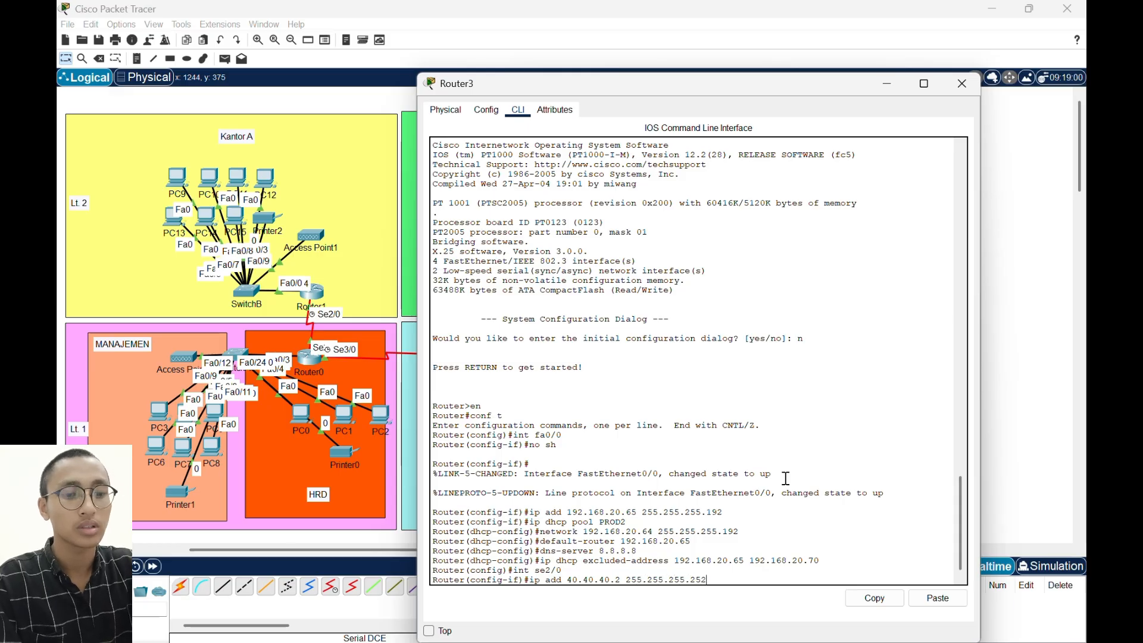
key(Return)
- Enable Router3's Serial2/0 interface, exit interface configuration and close Router3's window
text(no sh)
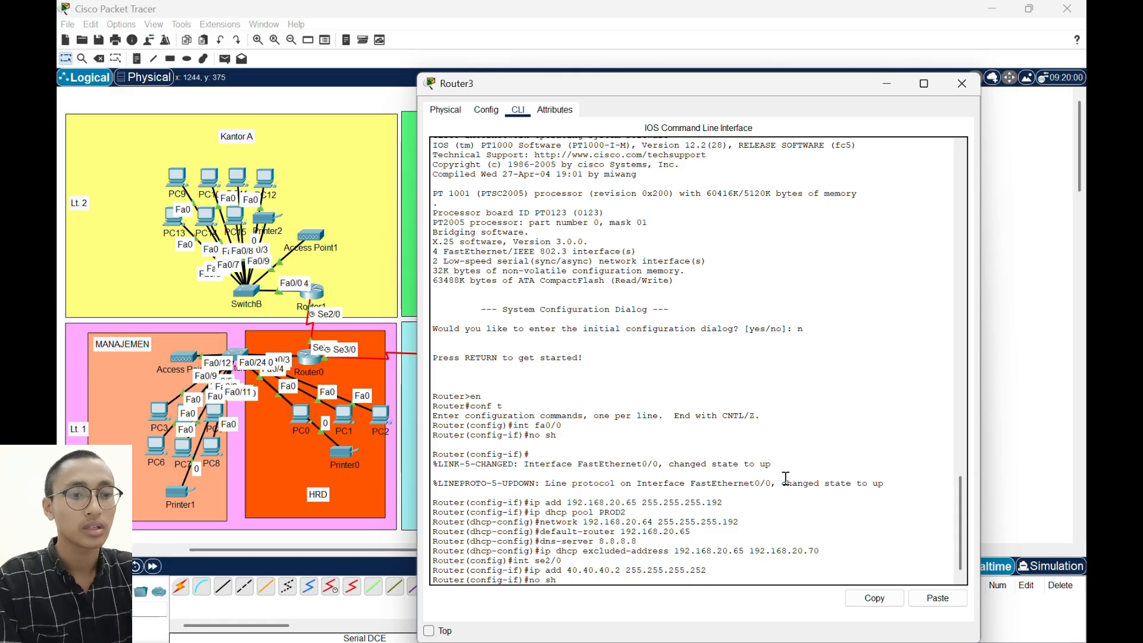
key(Return)
key(Return)
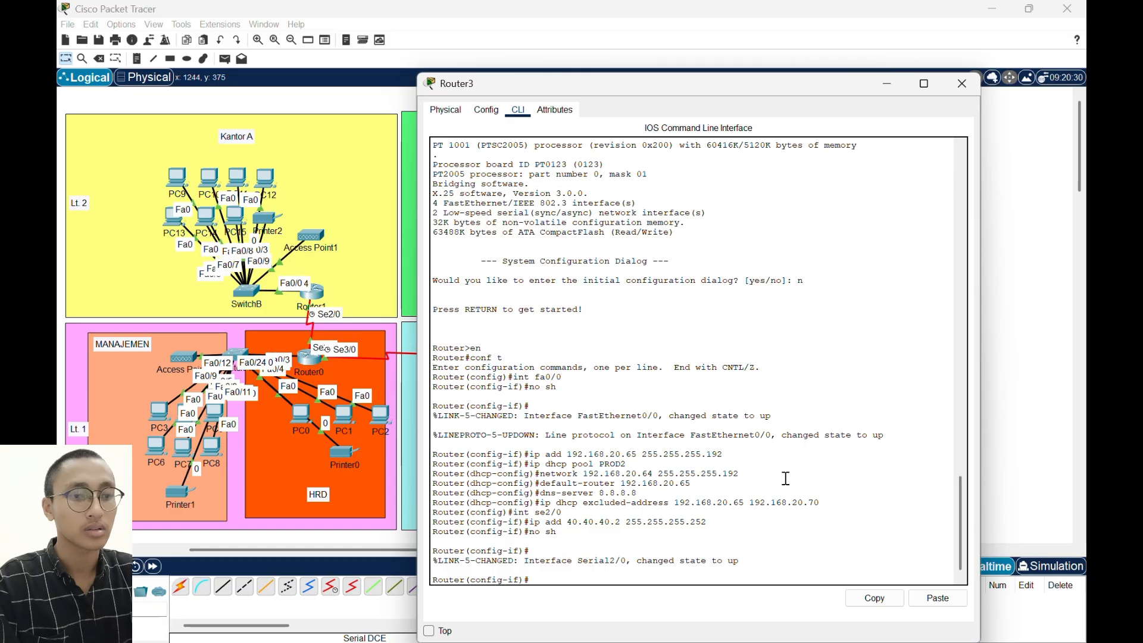
text(ex)
key(Return)
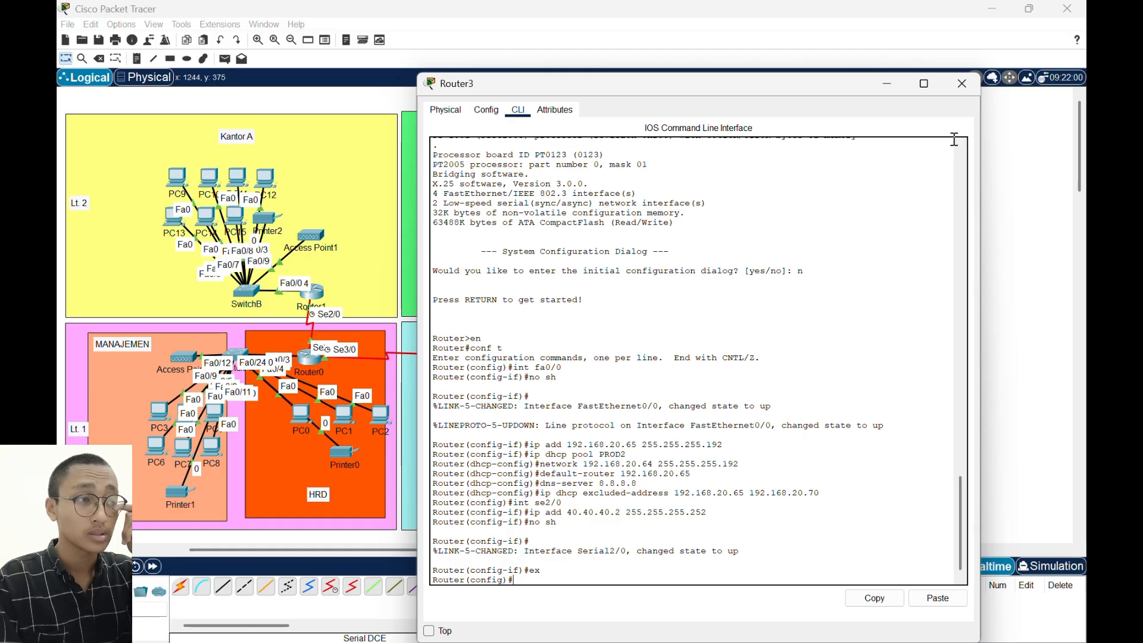
click(980, 87)
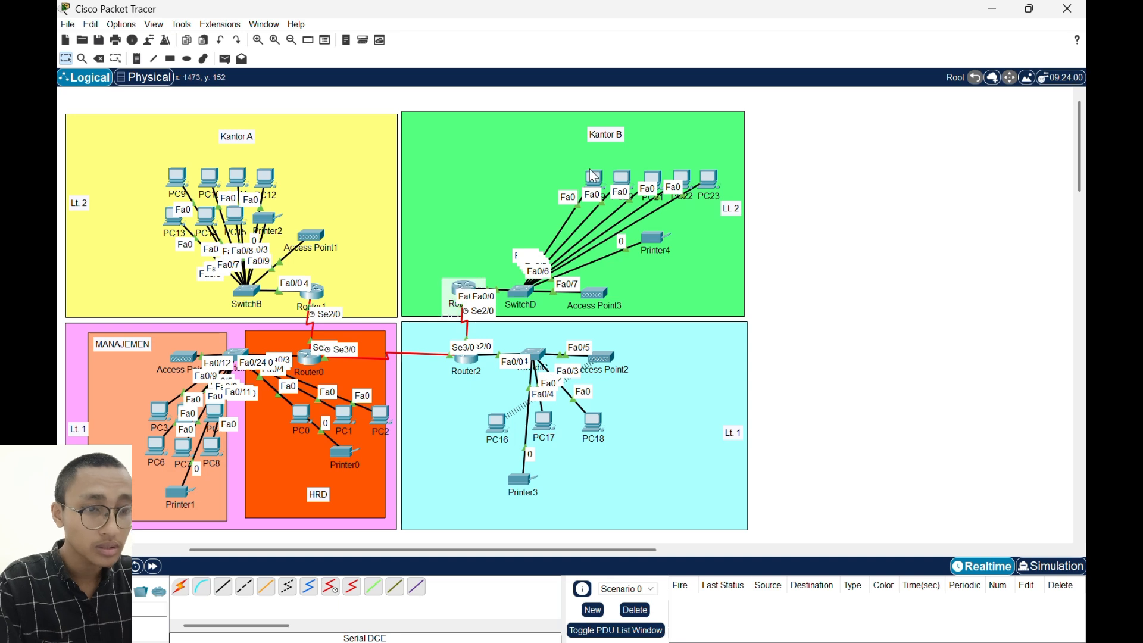
click(817, 148)
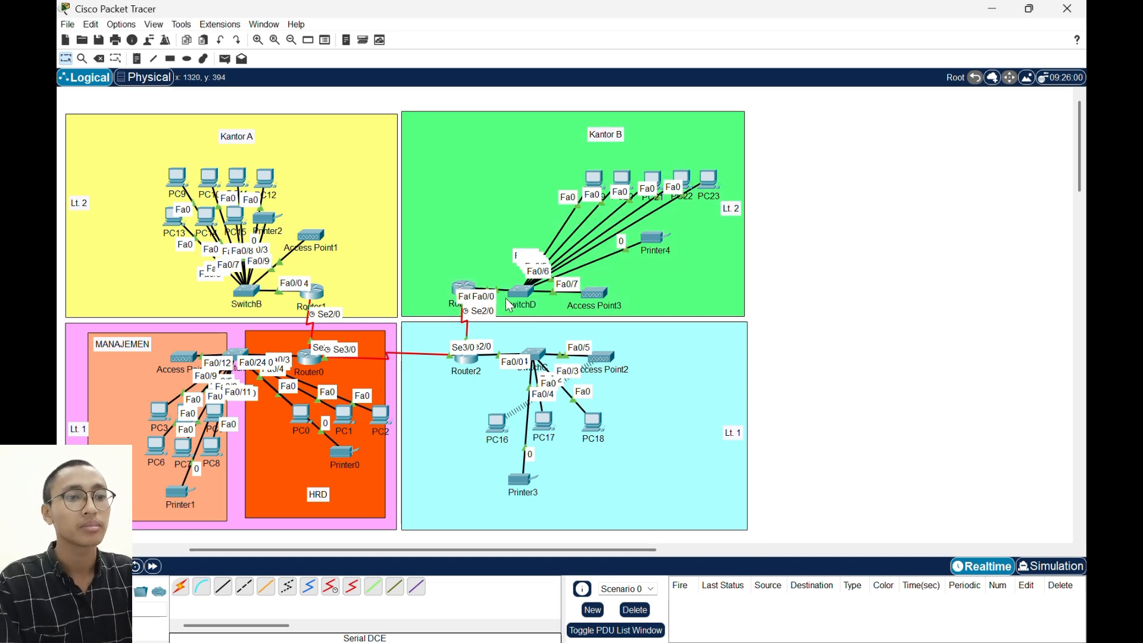
- Reposition SwitchD and Access Point3 slightly within the second-floor area of Kantor B
drag(521, 288, 581, 281)
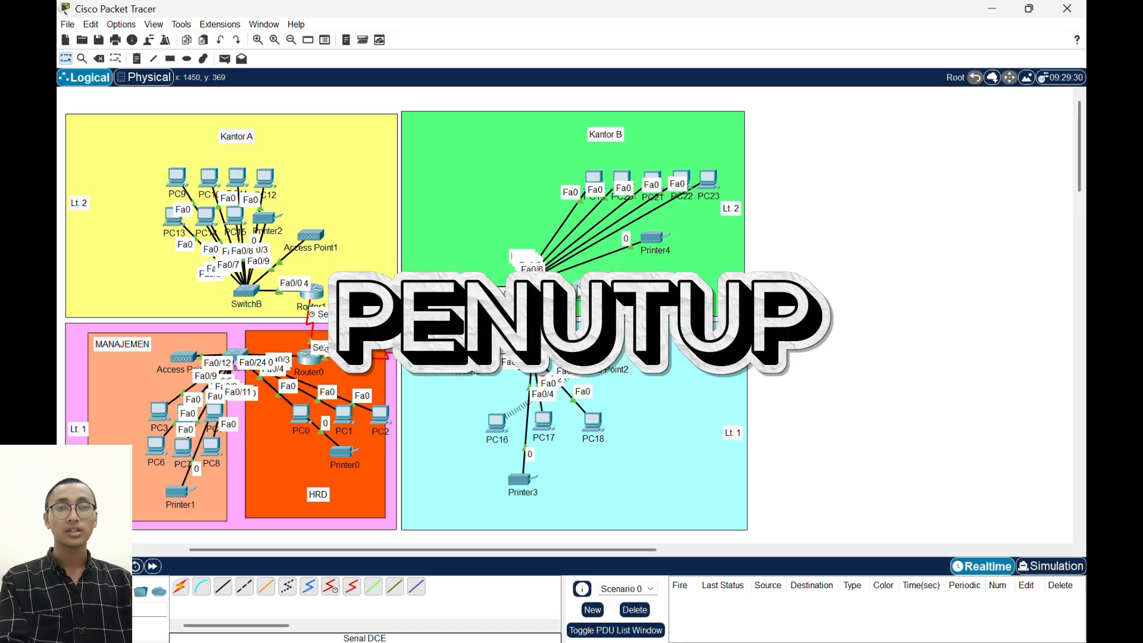
drag(582, 286, 585, 289)
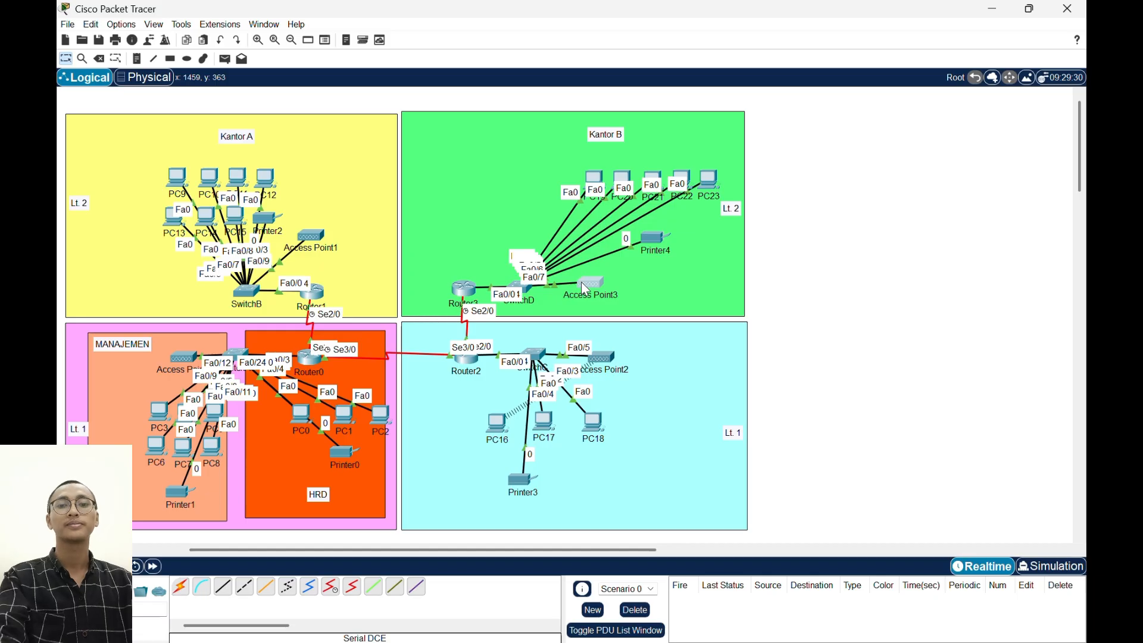